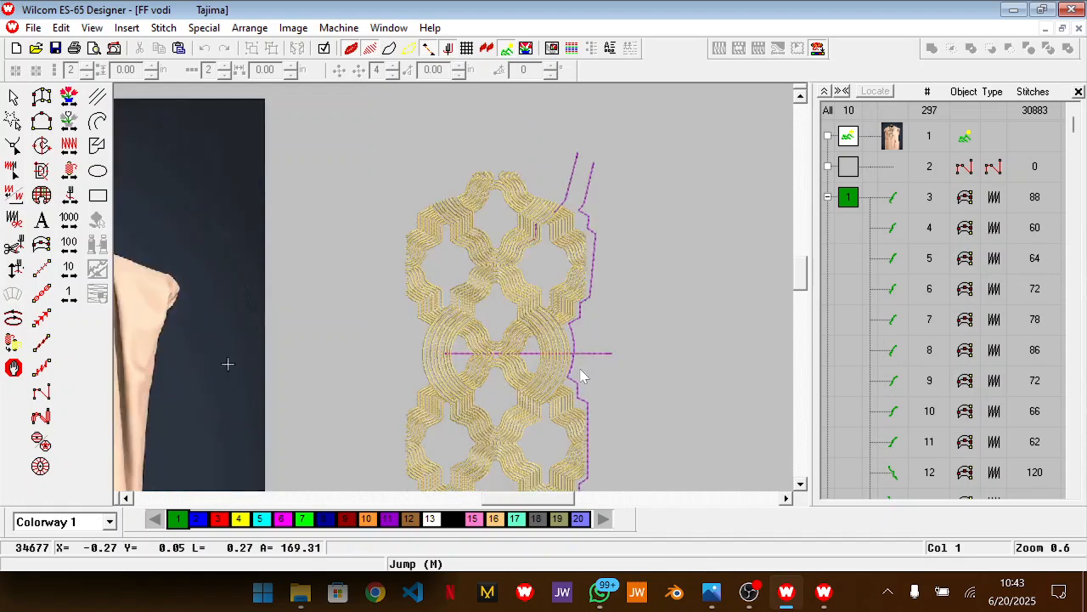
scroll(583, 377, "down", 1)
Delete the curved satin lines forming the arch at the upper centre of the gold embroidery pattern
left_click_drag(554, 500, 508, 511)
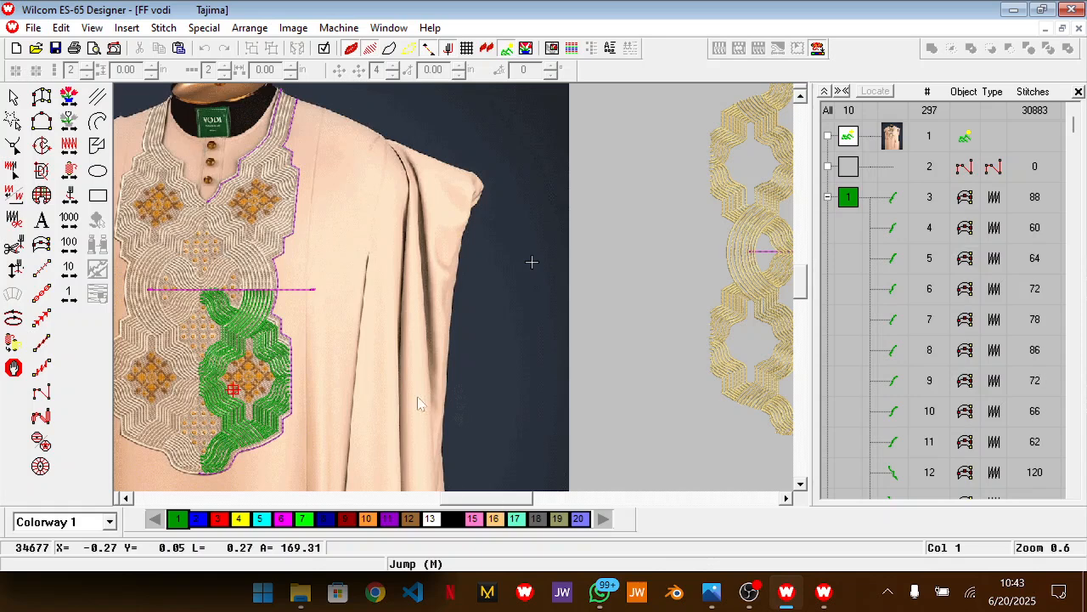
left_click_drag(493, 505, 524, 513)
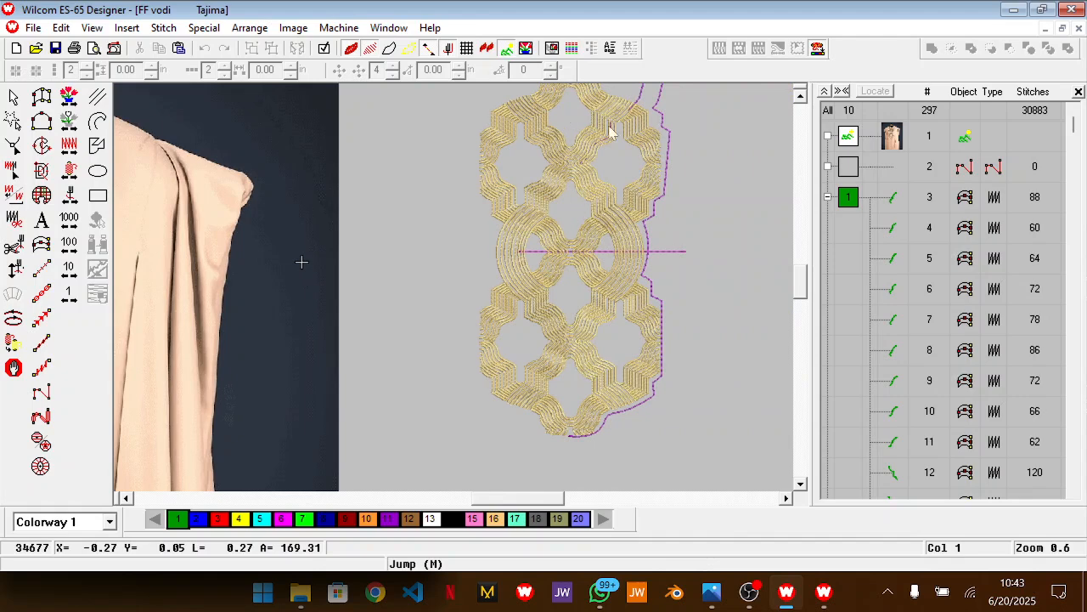
scroll(652, 146, "up", 2)
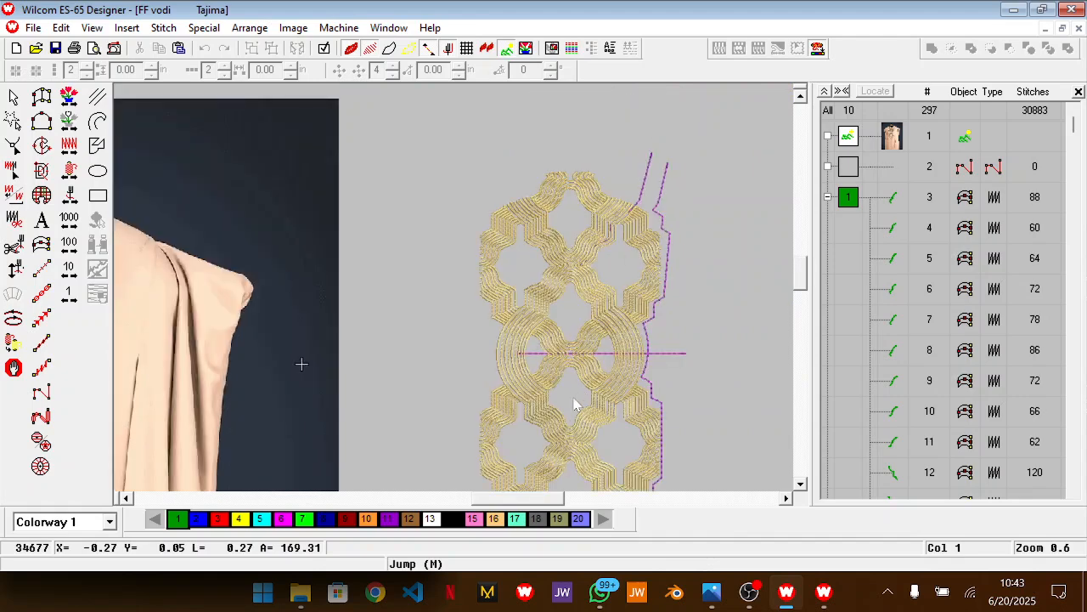
mouse_move(544, 507)
left_mouse_down()
mouse_move(513, 508)
mouse_move(542, 508)
left_mouse_up()
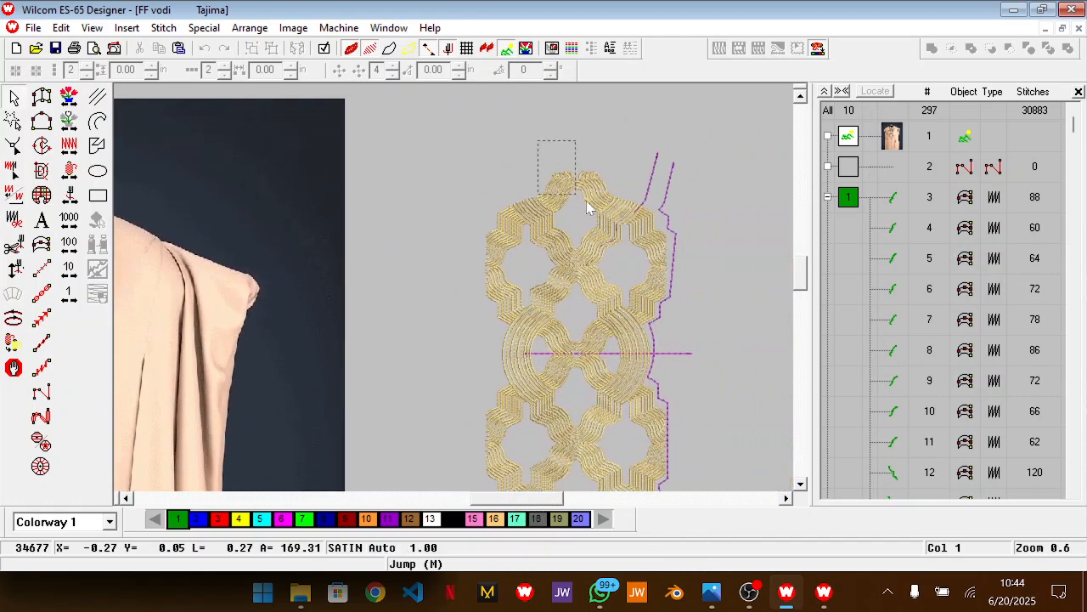
key("b")
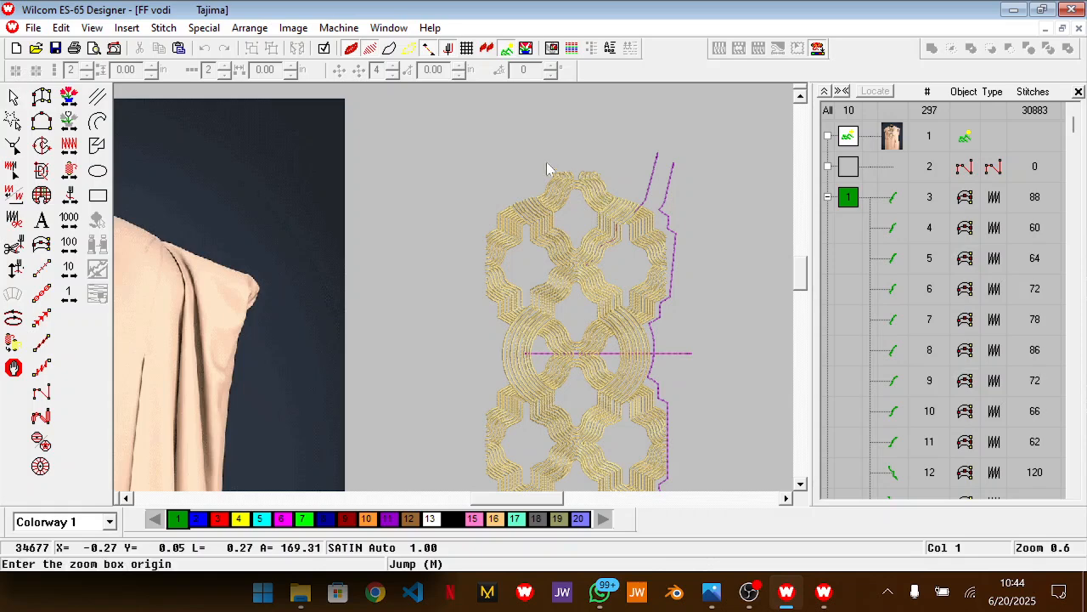
left_click_drag(523, 150, 625, 234)
left_click(562, 288)
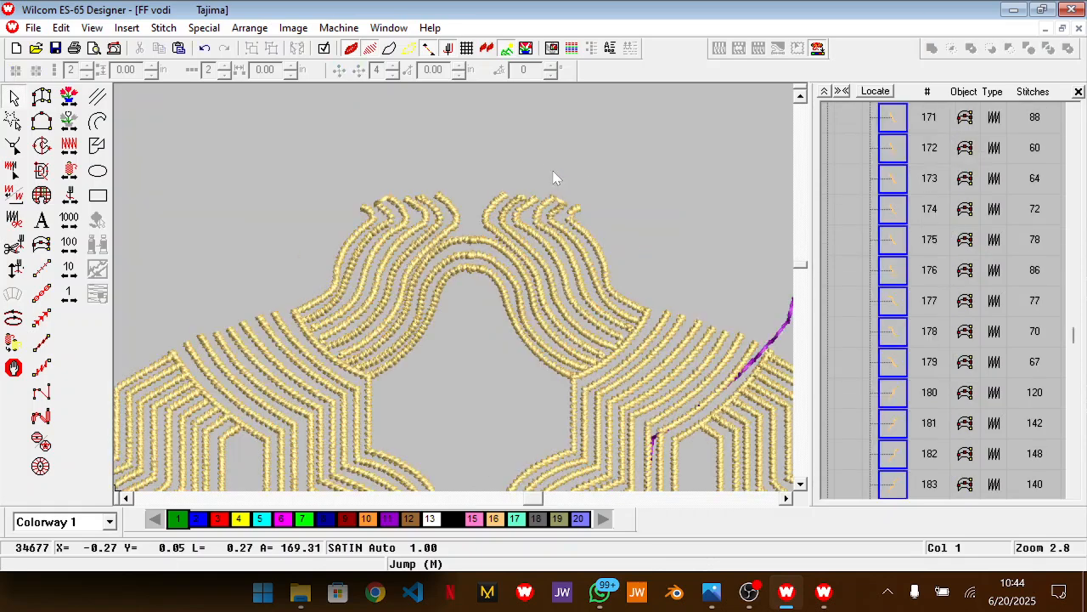
left_click(419, 279)
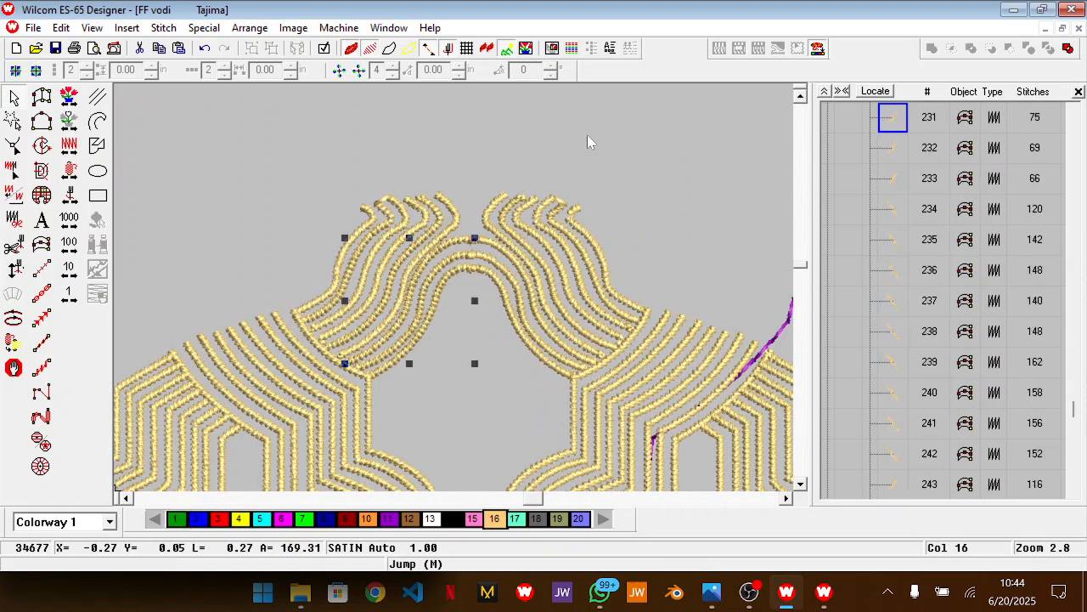
left_click(330, 138)
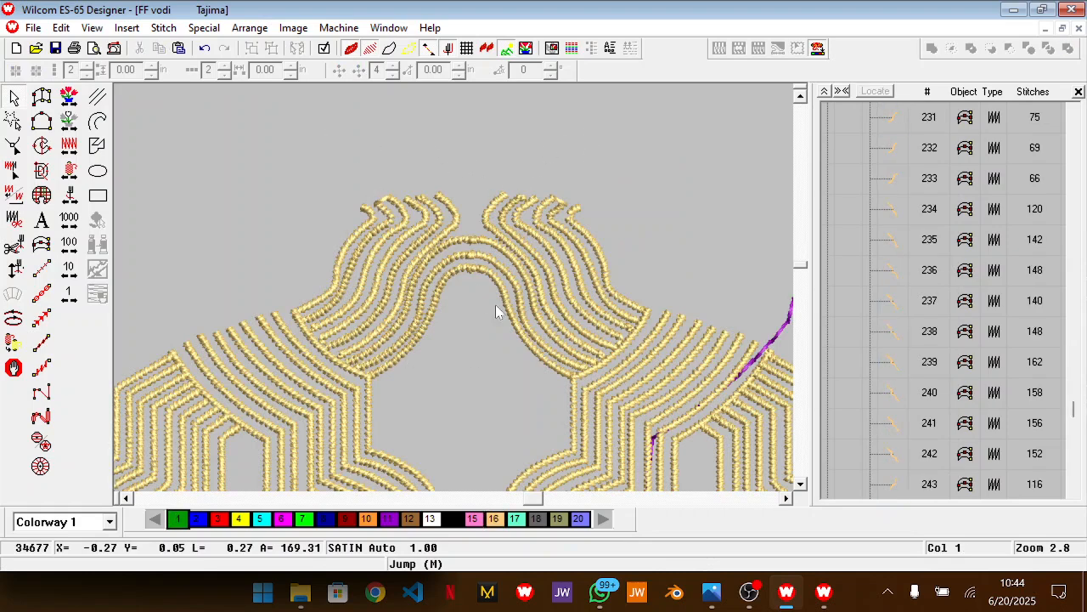
left_click(587, 356)
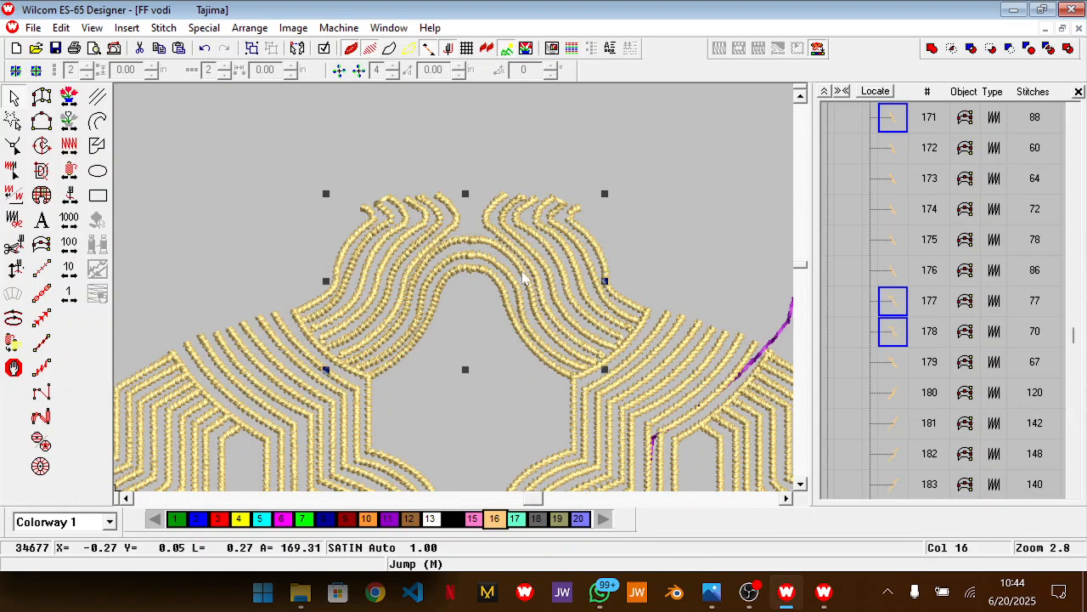
key("Delete")
left_click_drag(478, 176, 687, 378)
key("Delete")
left_click_drag(472, 203, 273, 389)
key("Delete")
Examine the neckline embroidery on the garment photo and compare it with the gold pattern
scroll(473, 326, "down", 1)
scroll(473, 331, "down", 2)
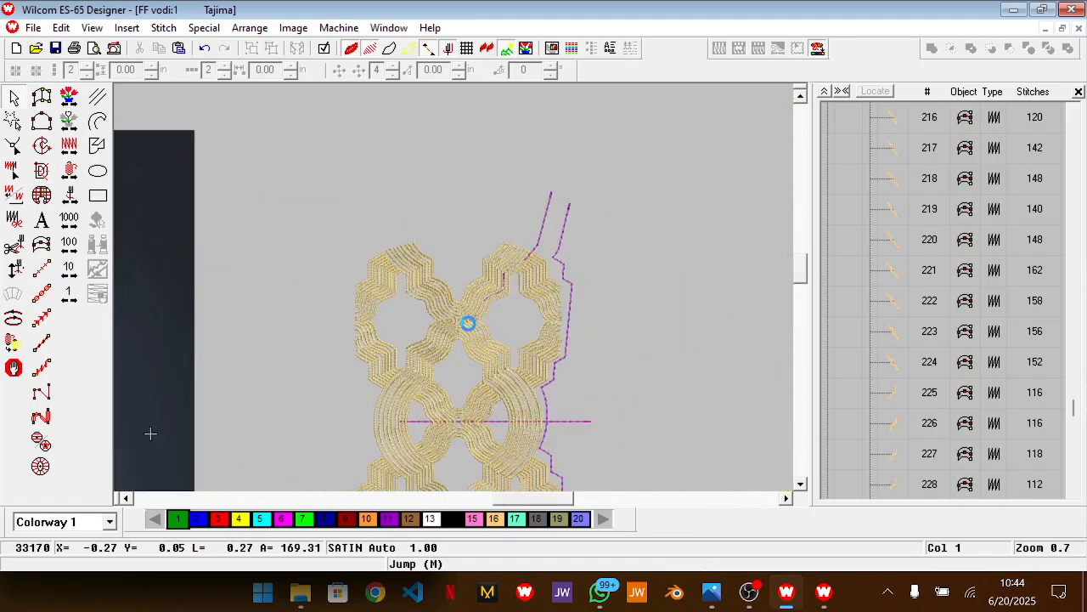
scroll(470, 327, "down", 1)
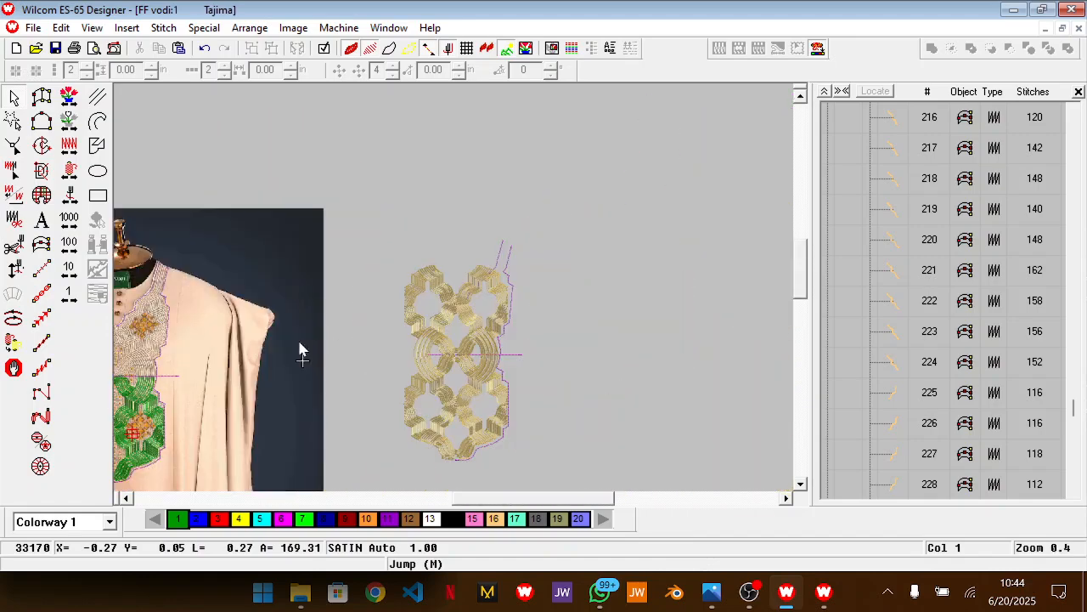
scroll(462, 294, "up", 1)
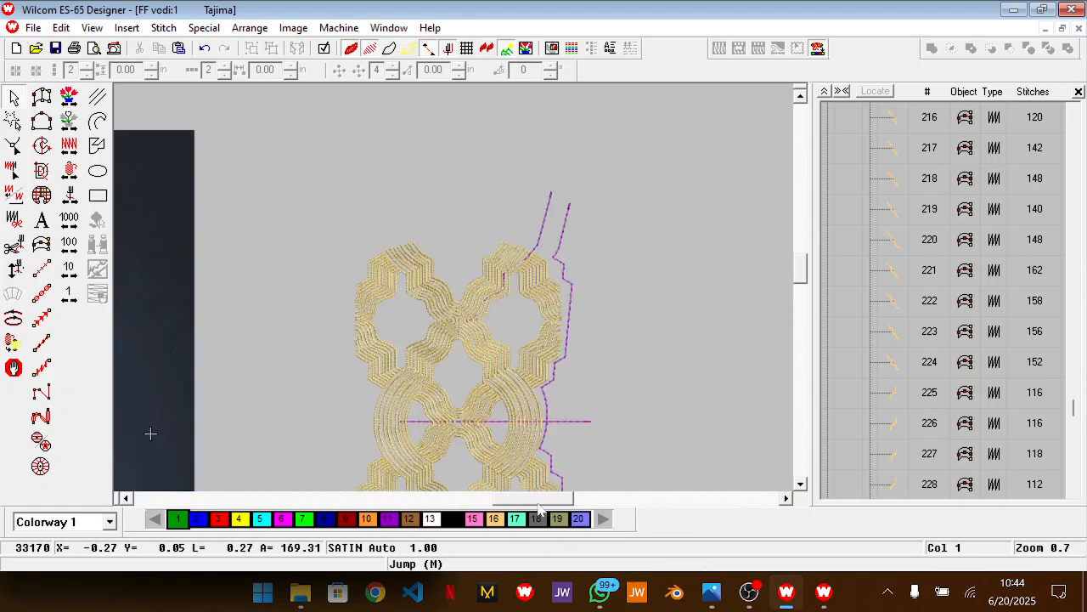
scroll(499, 363, "left", 4)
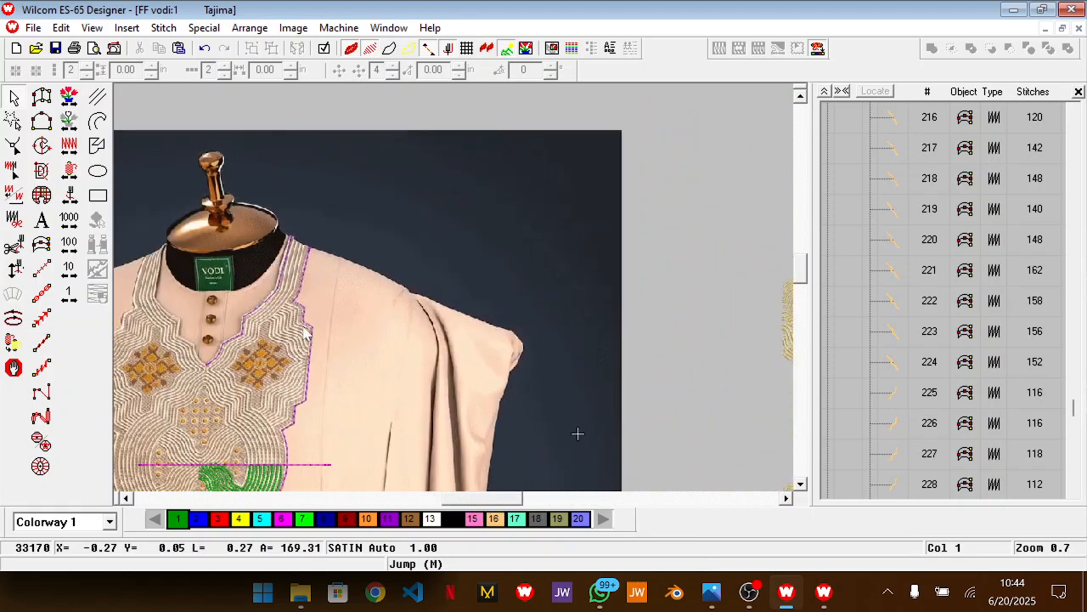
scroll(303, 326, "up", 2)
scroll(303, 326, "down", 2)
scroll(304, 324, "down", 2)
scroll(304, 323, "up", 2)
scroll(304, 324, "up", 1)
left_click_drag(490, 499, 463, 510)
scroll(548, 314, "up", 1)
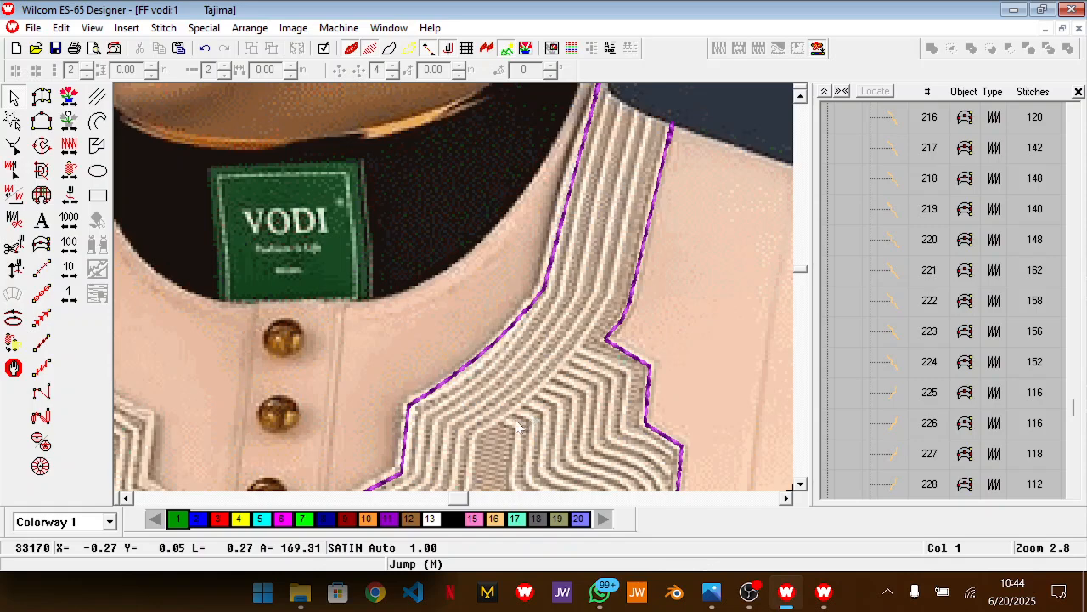
Undo the accidental shift of the garment photo and lock the photo in place
left_click_drag(517, 425, 498, 347)
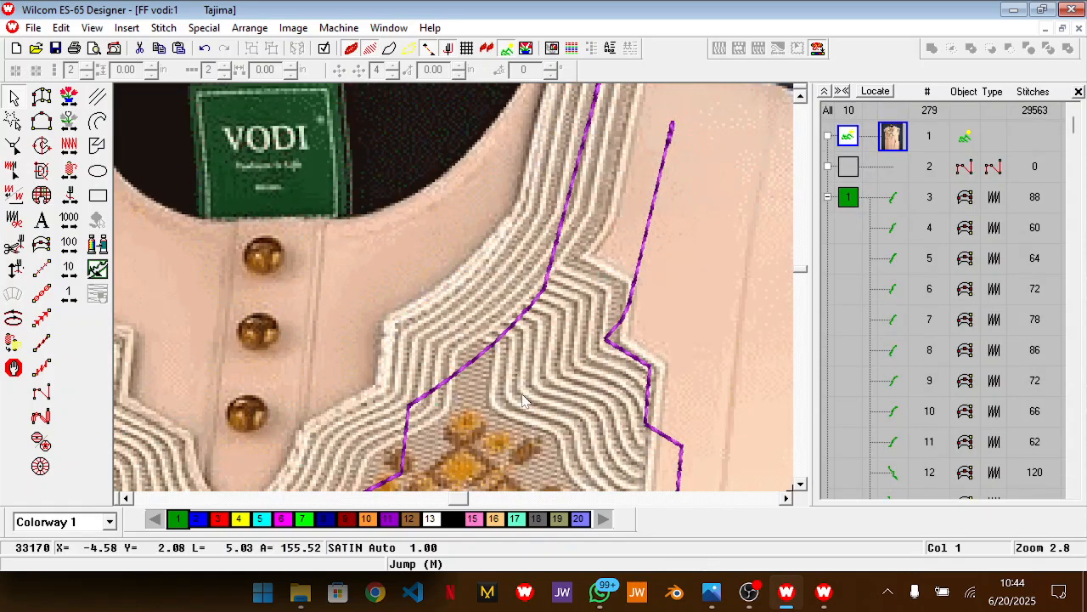
key("ctrl+z")
key("k")
Delete the two innermost satin lines on the right half of the gold pattern's V-shaped neckline
scroll(547, 388, "down", 3)
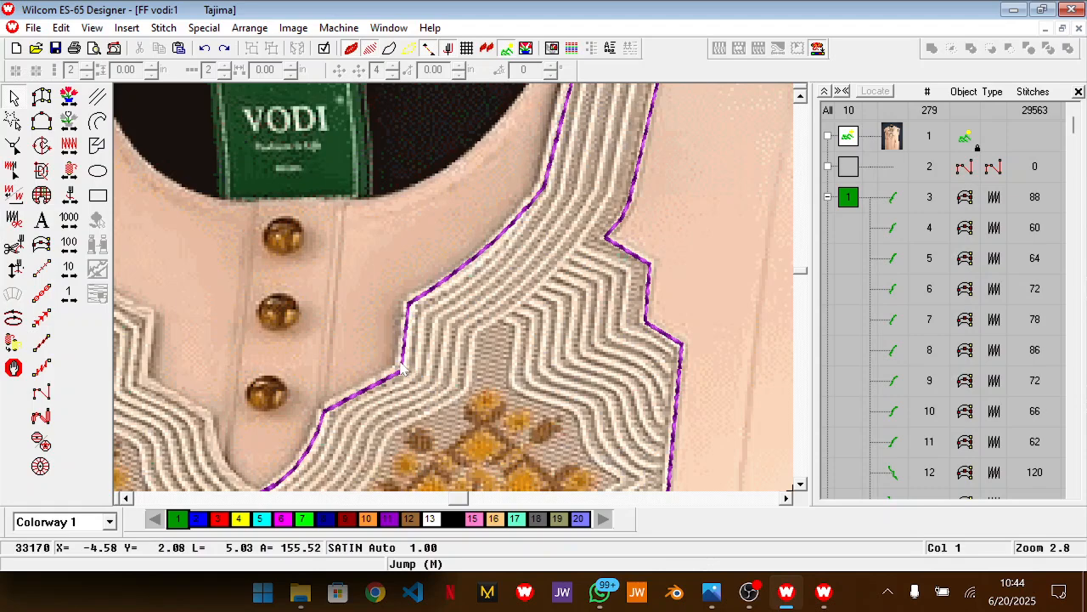
scroll(534, 366, "down", 2)
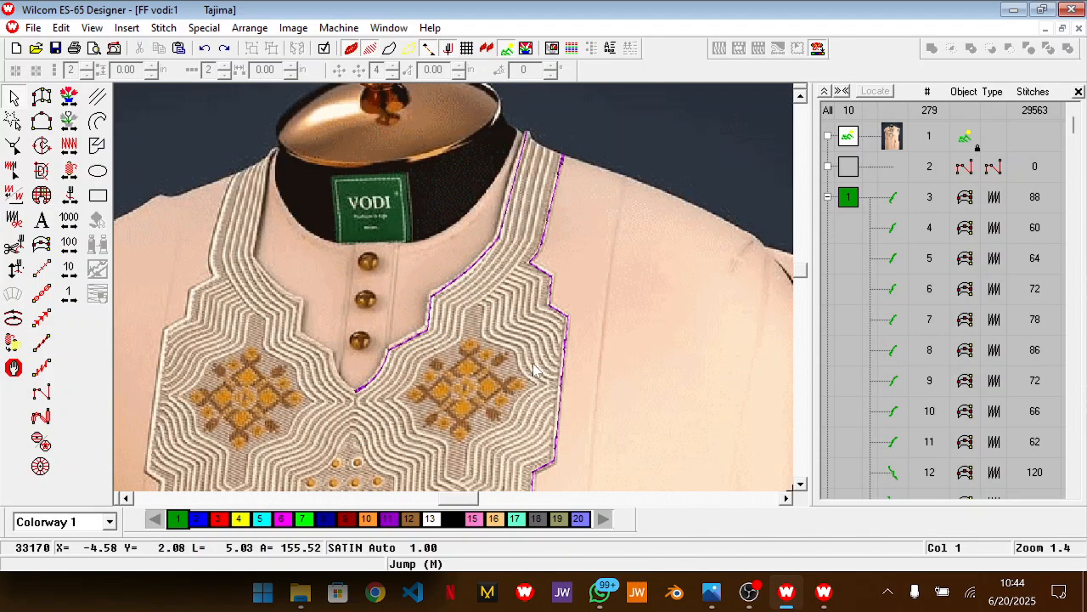
left_click_drag(486, 499, 574, 501)
scroll(528, 299, "up", 4)
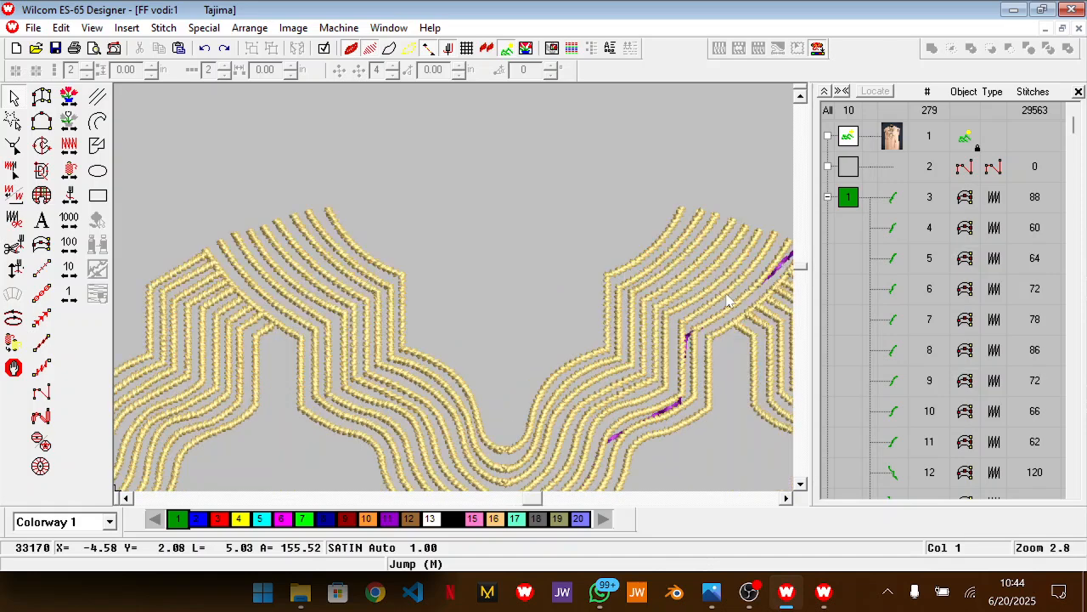
left_click_drag(536, 498, 543, 501)
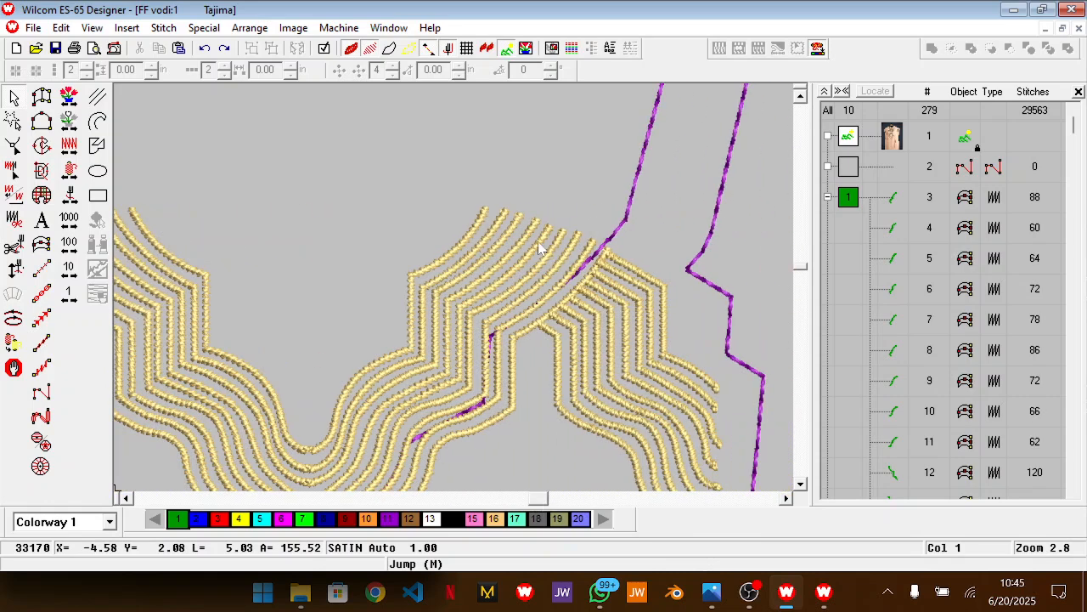
left_click(496, 236)
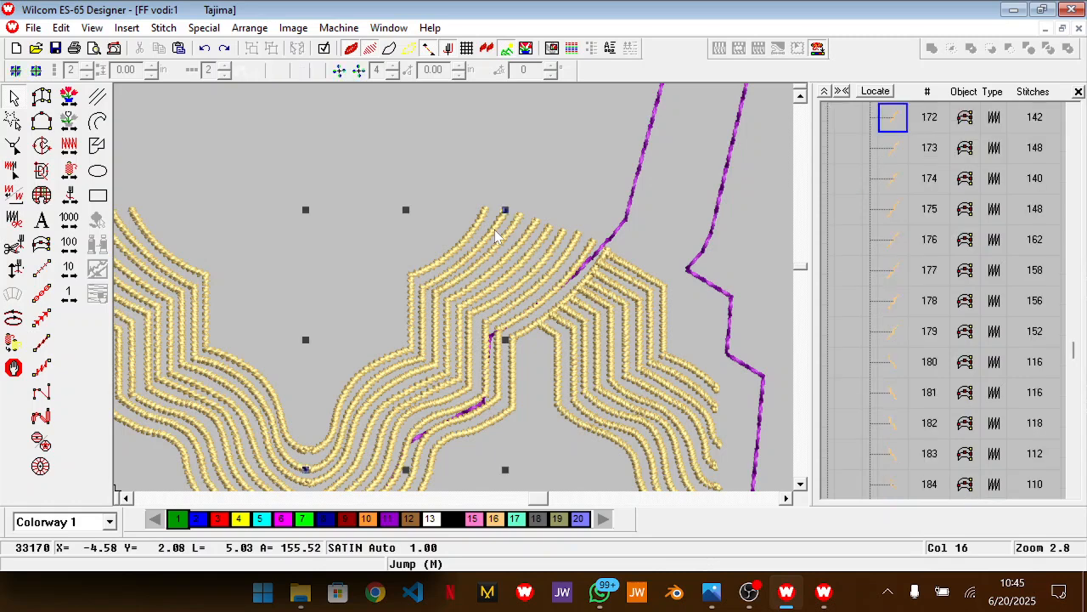
key("Delete")
left_click(486, 231)
key("Delete")
Delete the three innermost satin lines on the left half of the gold pattern's V-shaped neckline
left_click(297, 452)
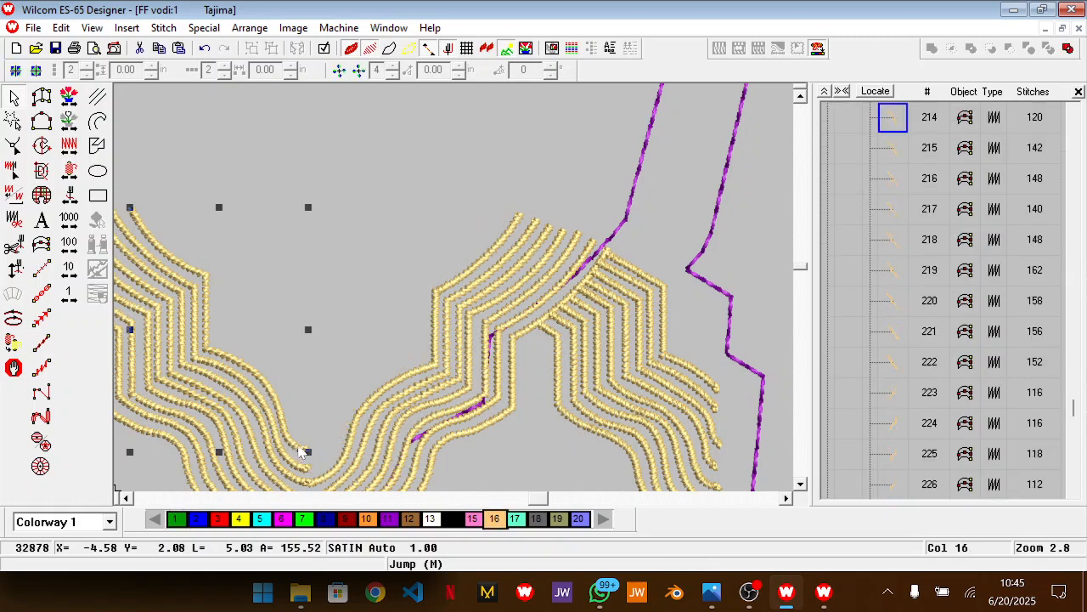
key("Delete")
left_click(302, 469)
key("Delete")
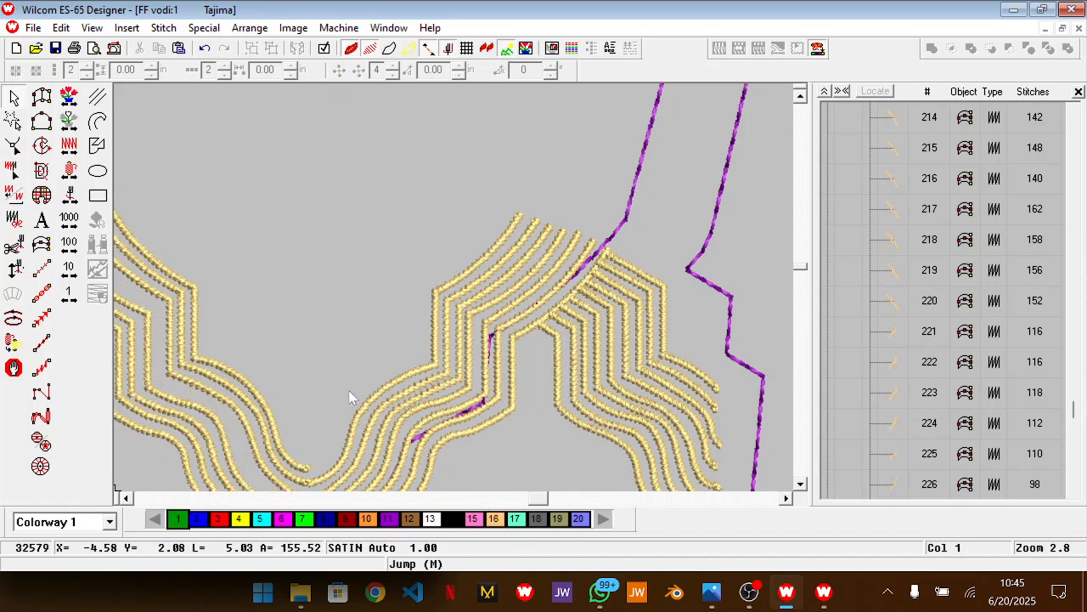
left_click(195, 300)
key("Delete")
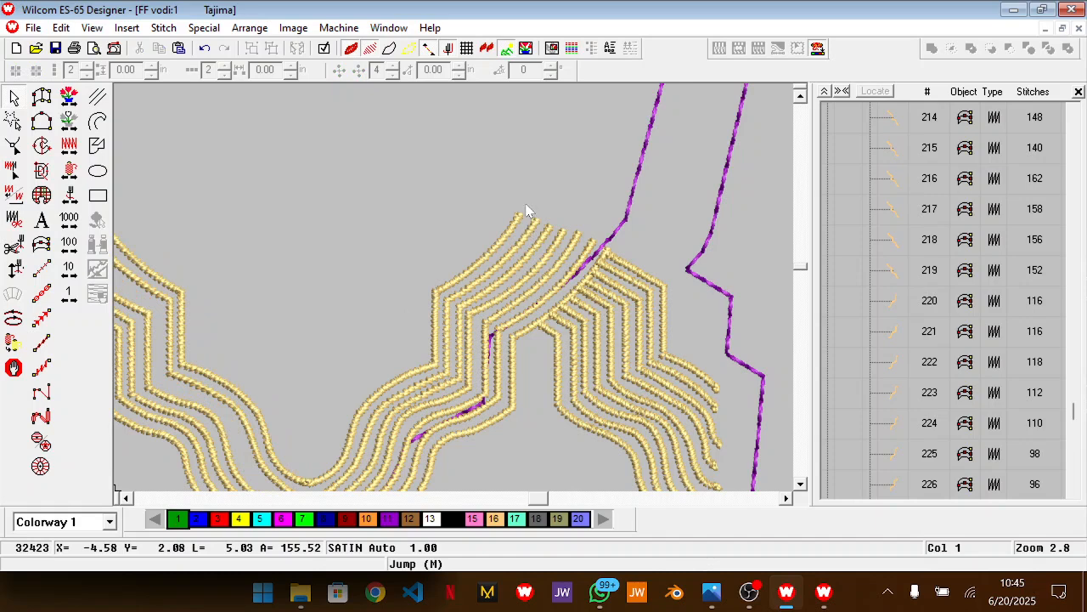
key("shift+z")
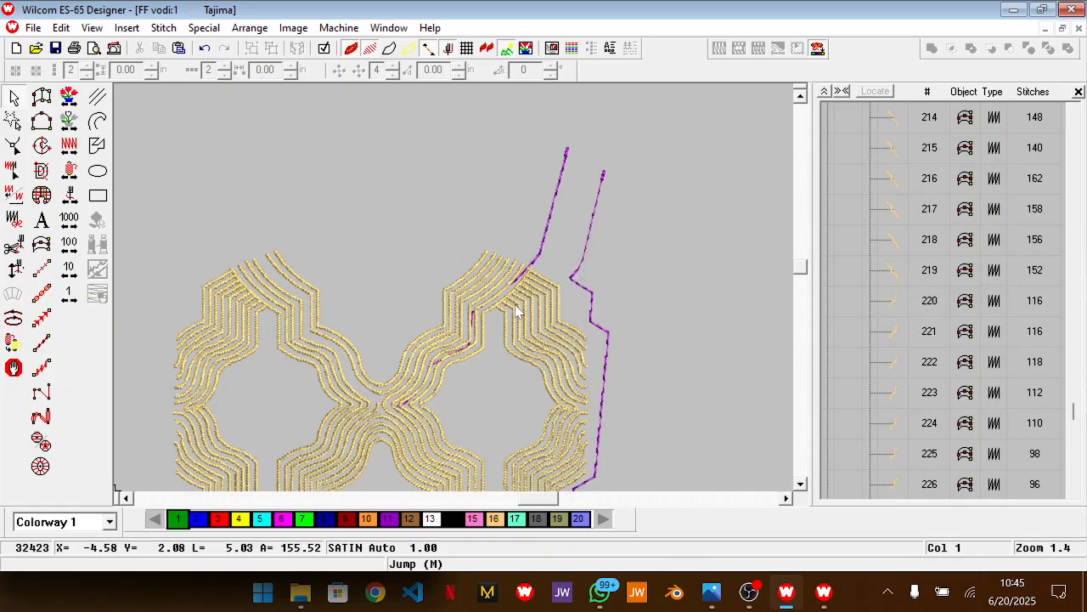
key("z")
key("shift+z")
left_click(44, 269)
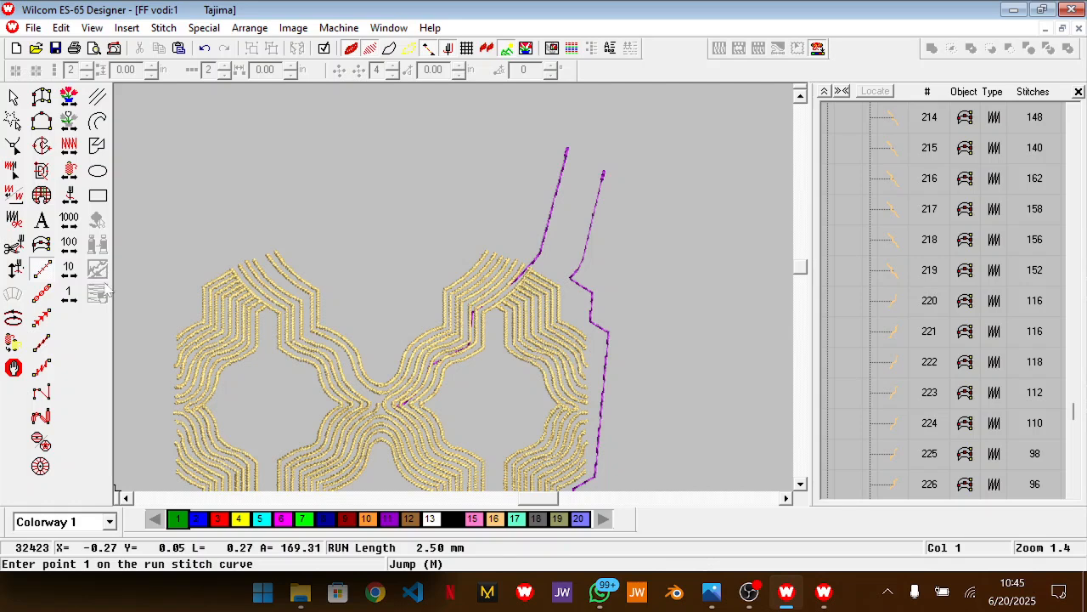
scroll(461, 306, "down", 1)
key("shift+z")
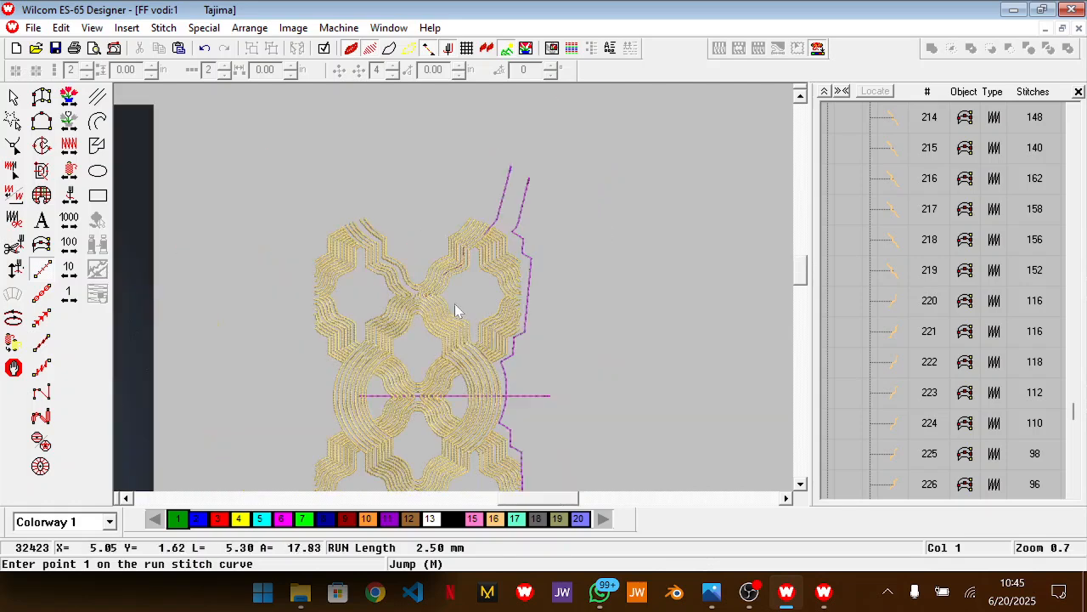
key("shift+z")
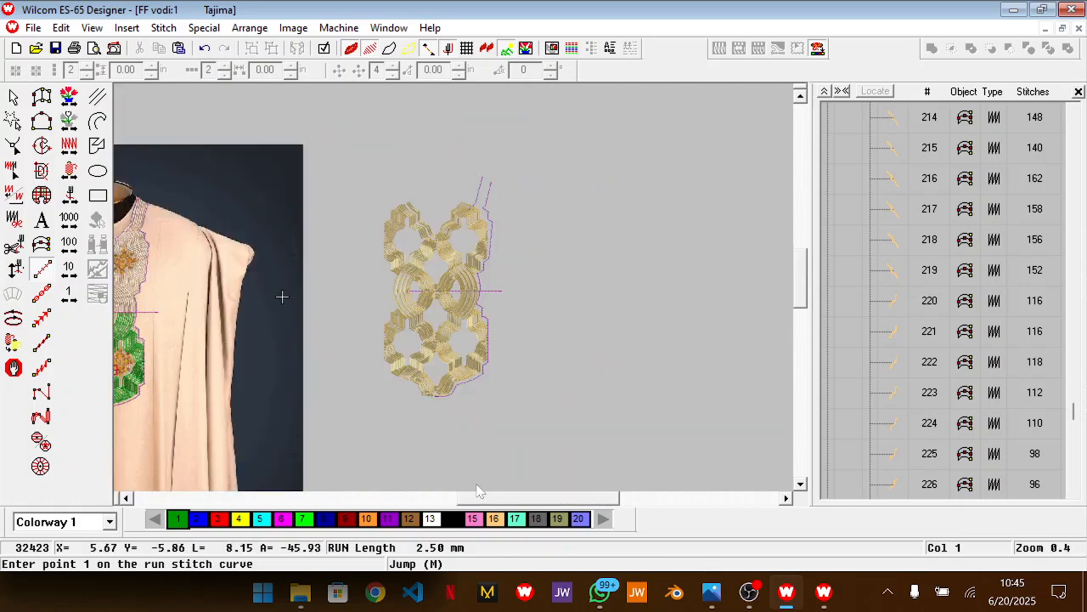
left_click_drag(482, 498, 503, 499)
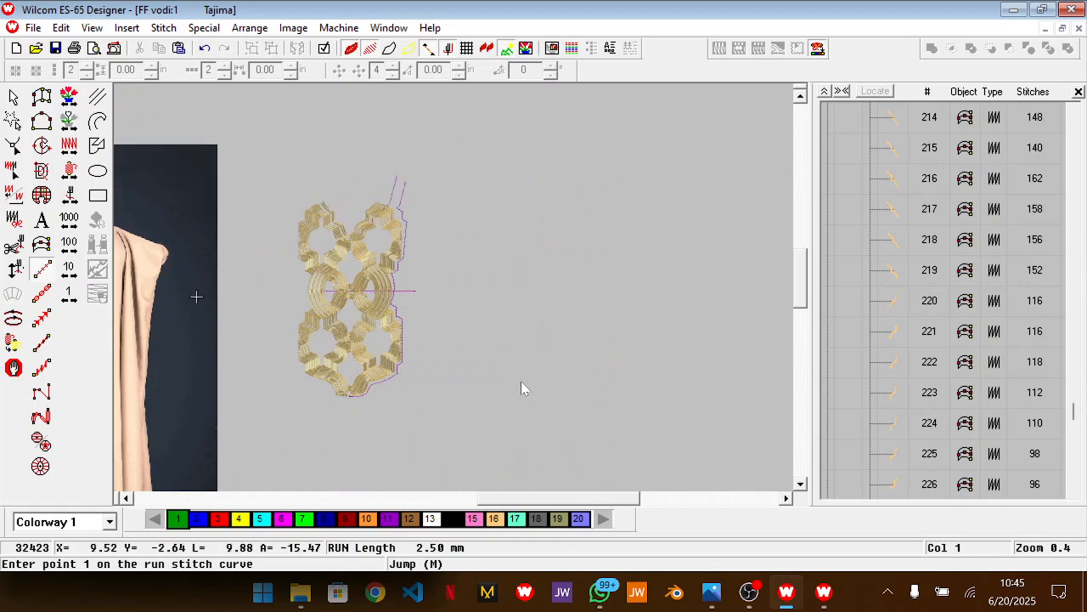
key("Escape")
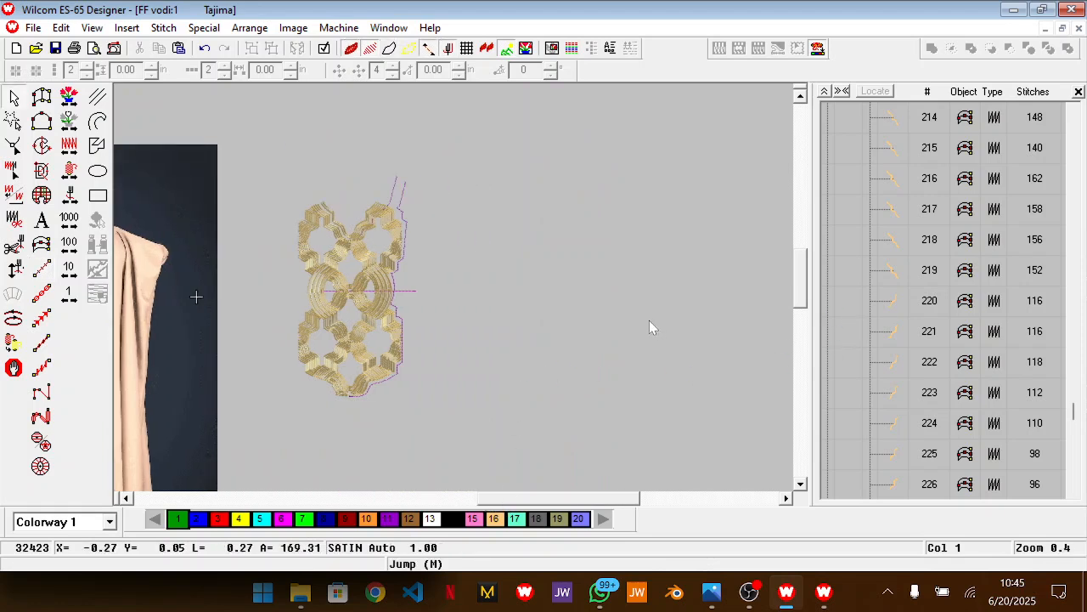
Open the design file syari brown.EMB from the Wilcom designs folder
key("ctrl+o")
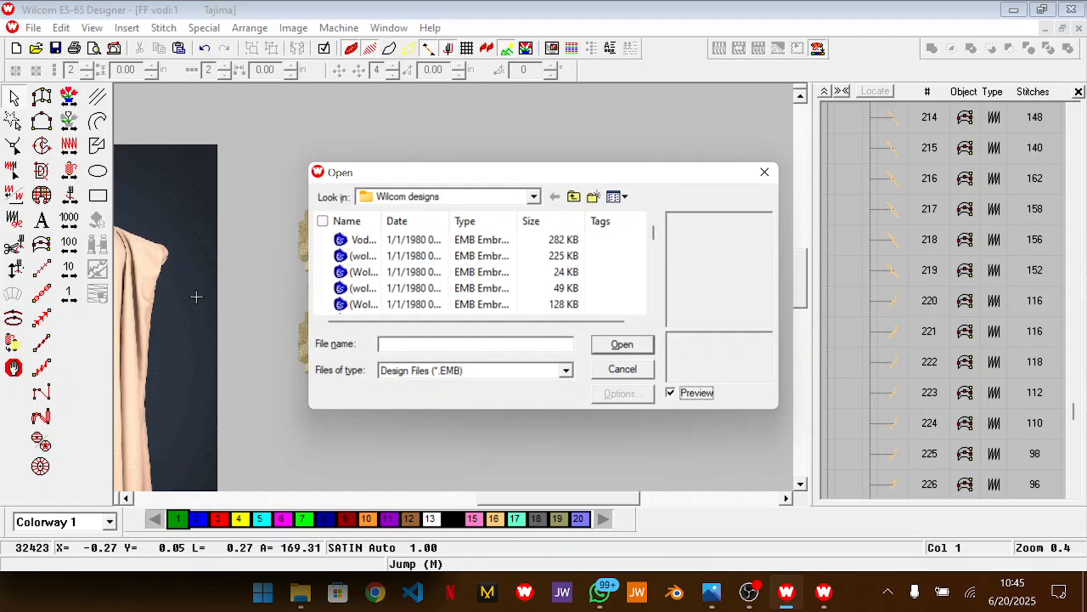
type("syari br")
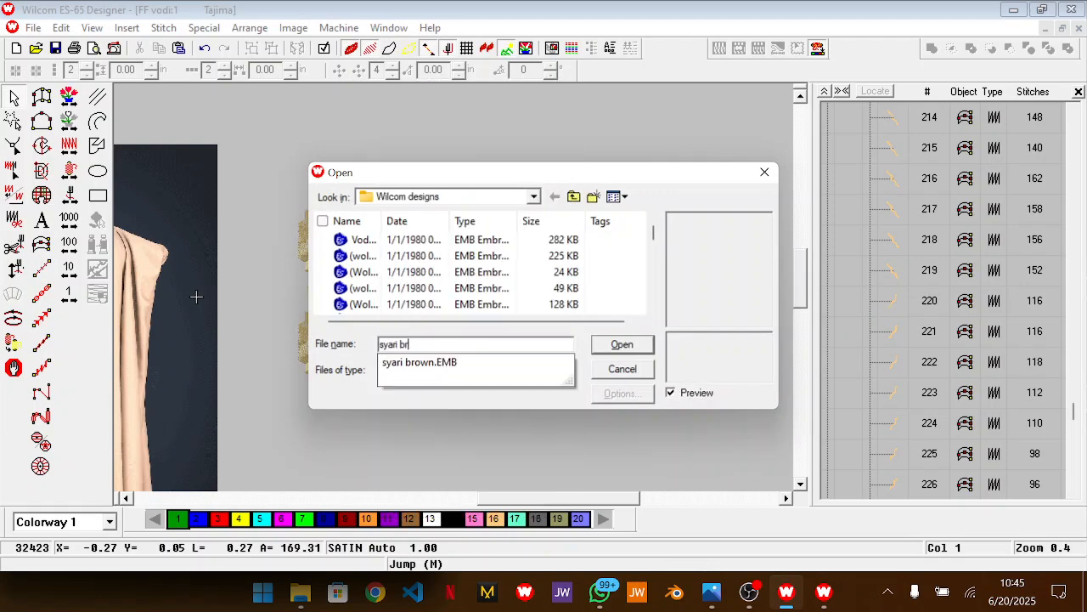
key("Down")
key("Return")
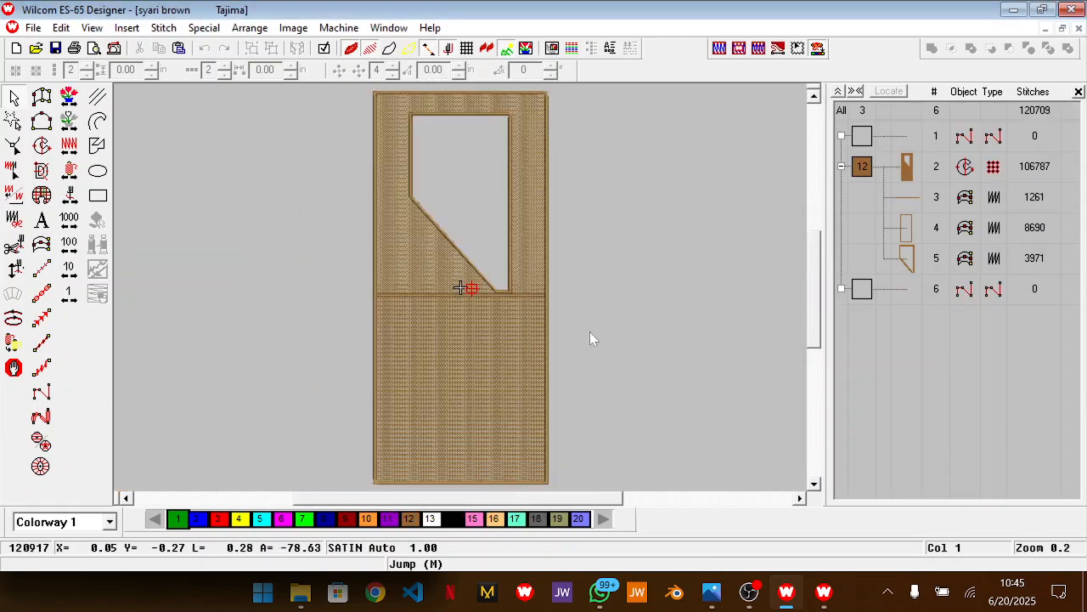
Select the outer border and neck-opening satin outlines of the brown design, and switch to the MU vodi design
left_click(913, 229)
left_click(913, 257, "ctrl")
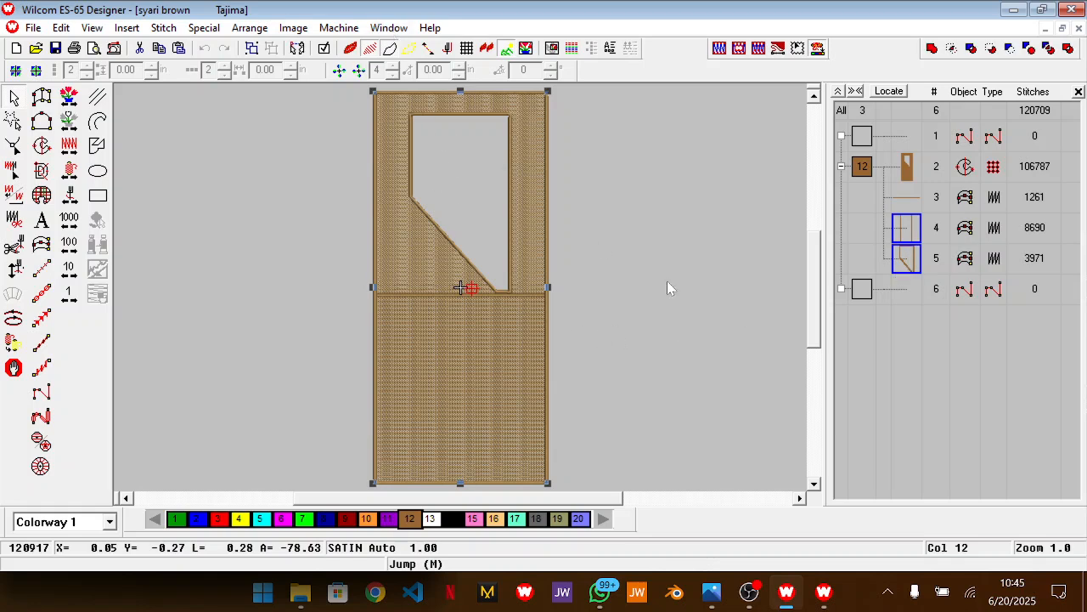
left_click(405, 28)
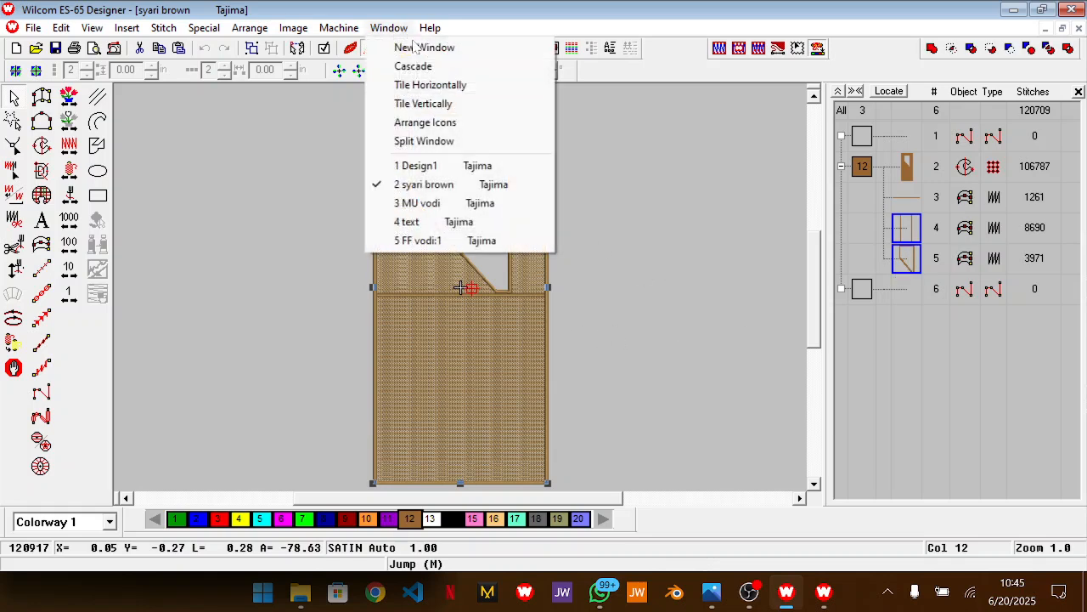
left_click(501, 204)
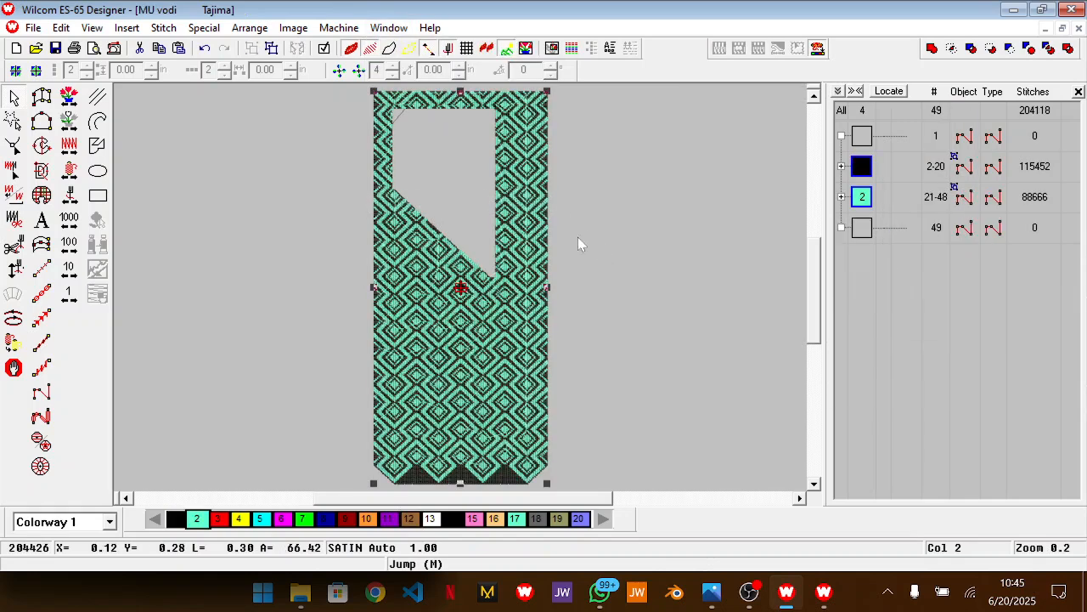
Close the MU vodi design without saving its changes, and close the syari brown design
key("ctrl+F4")
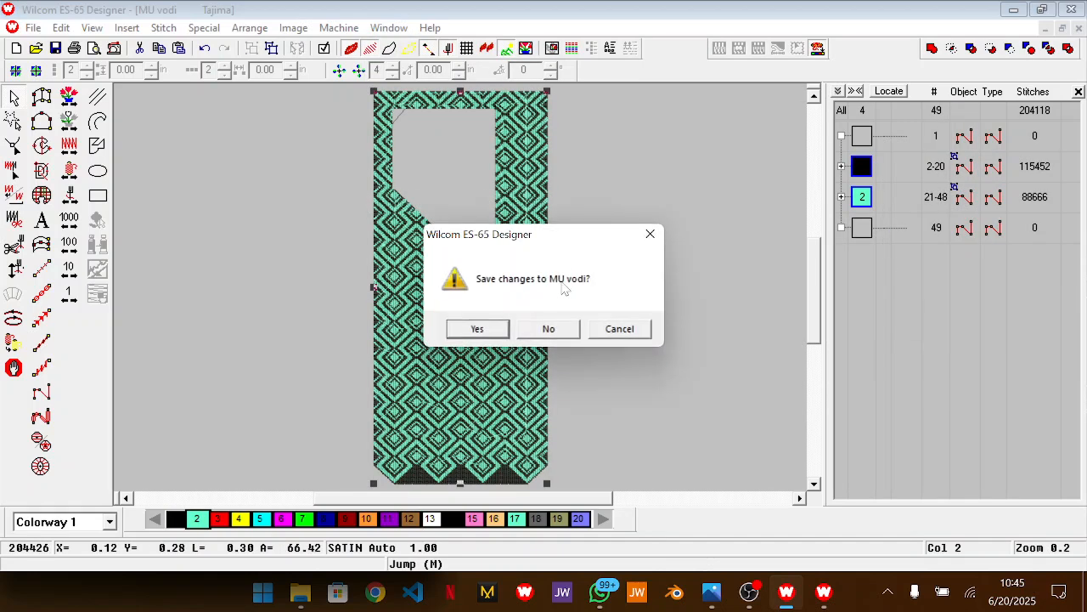
left_click(554, 326)
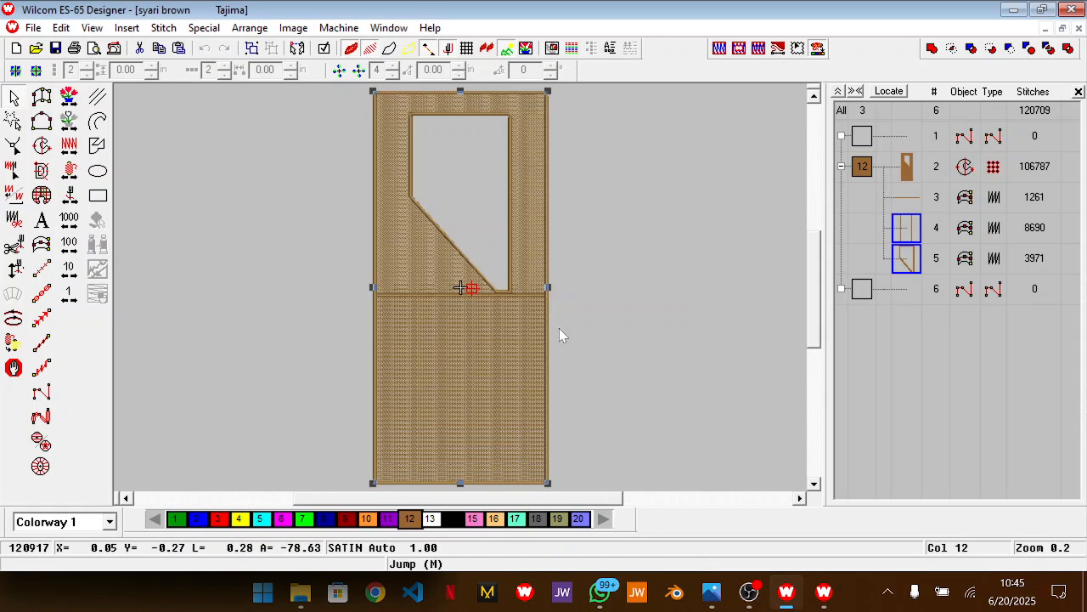
key("ctrl+F4")
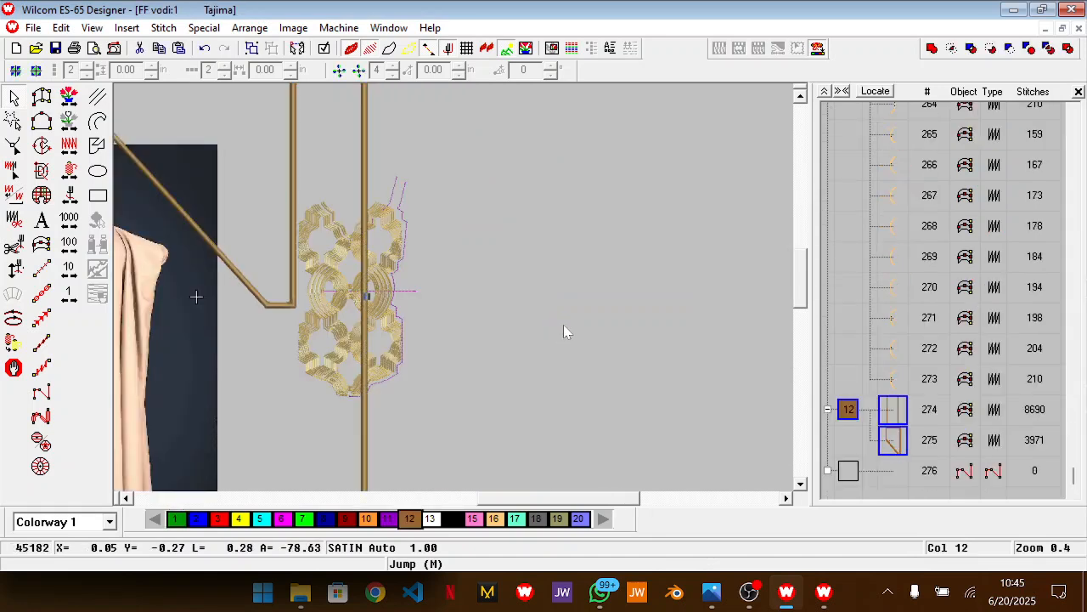
Shift the brown border and neck-opening outlines so the left border lies along the gold pattern's left edge, and lock them
left_click_drag(409, 223, 544, 197)
left_click(603, 238)
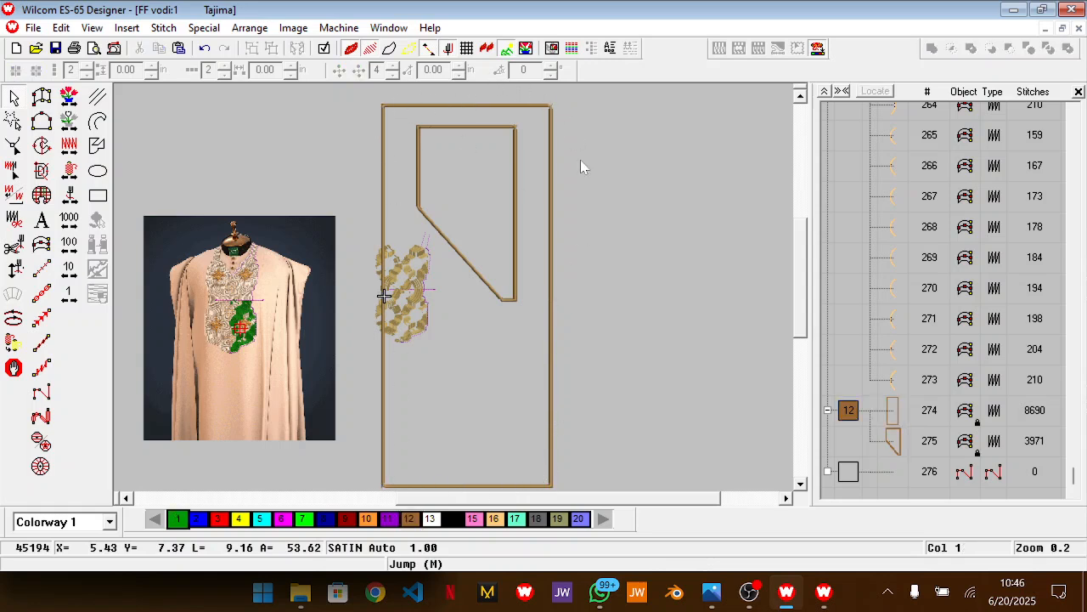
Enlarge the gold neckline pattern proportionally and align it with the lower-left corner of the brown border
left_click_drag(318, 206, 463, 394)
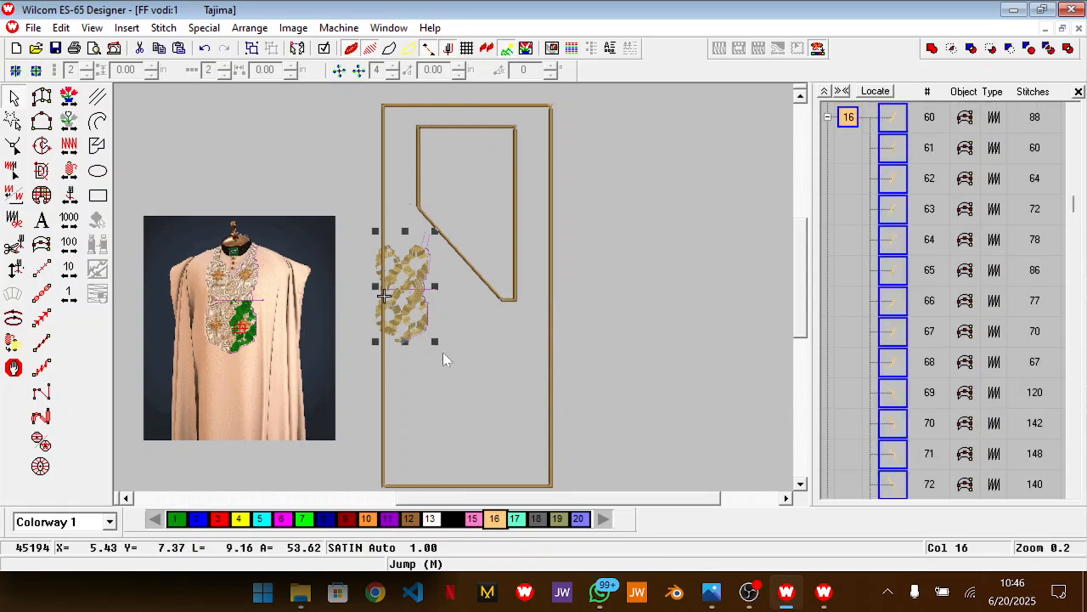
left_click_drag(434, 341, 479, 365)
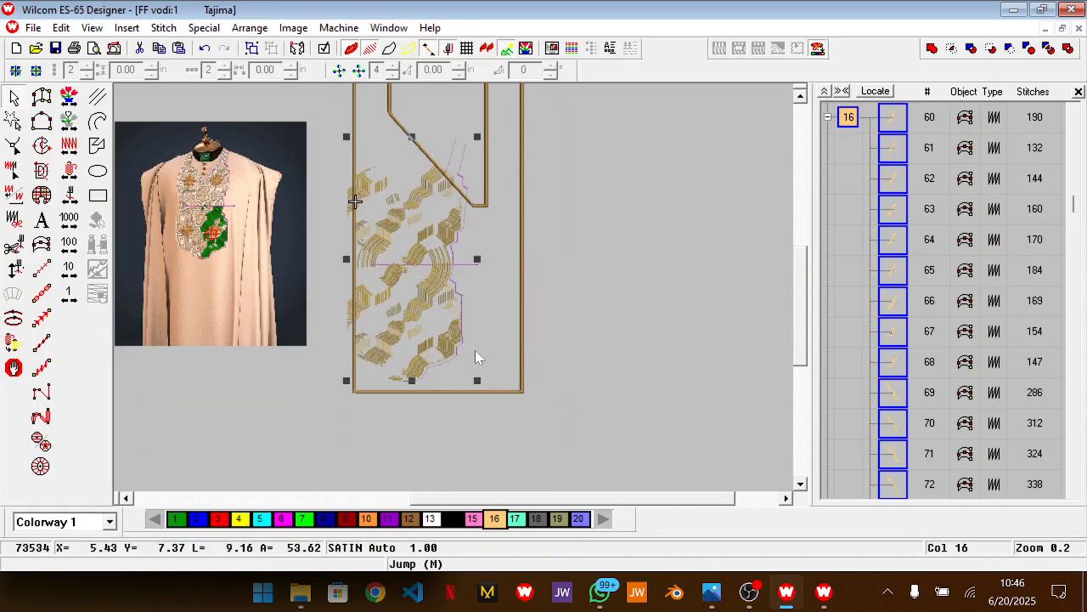
scroll(475, 349, "down", 1)
key("z")
scroll(470, 332, "up", 1)
mouse_move(436, 358)
left_mouse_down()
mouse_move(450, 365)
mouse_move(441, 369)
mouse_move(453, 365)
left_mouse_up()
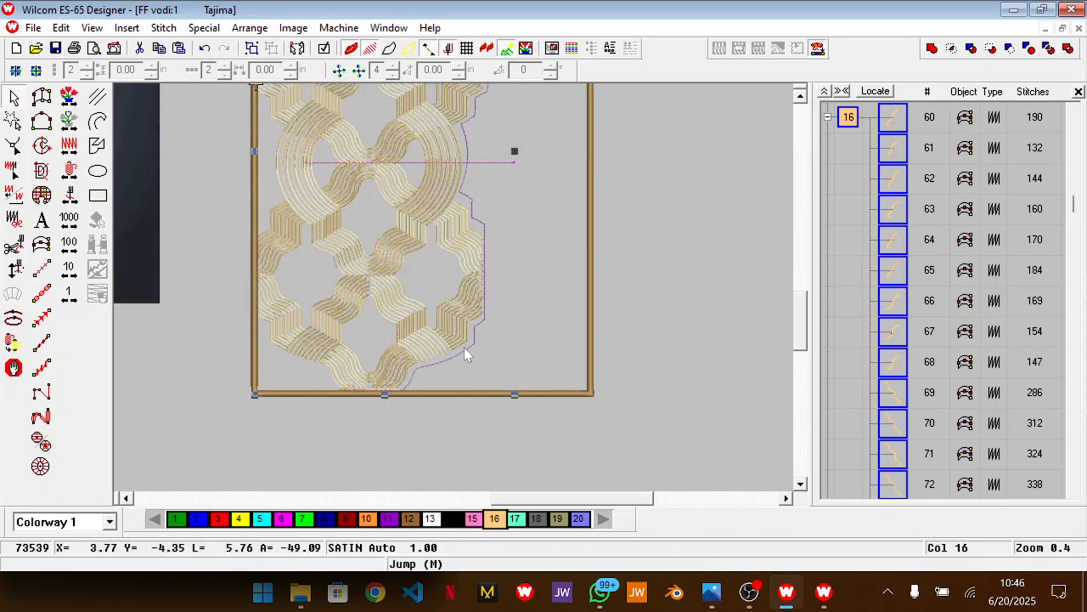
Enlarge the gold pattern further until its selection frame spans the full width of the brown border
scroll(476, 338, "up", 3)
scroll(481, 331, "up", 3)
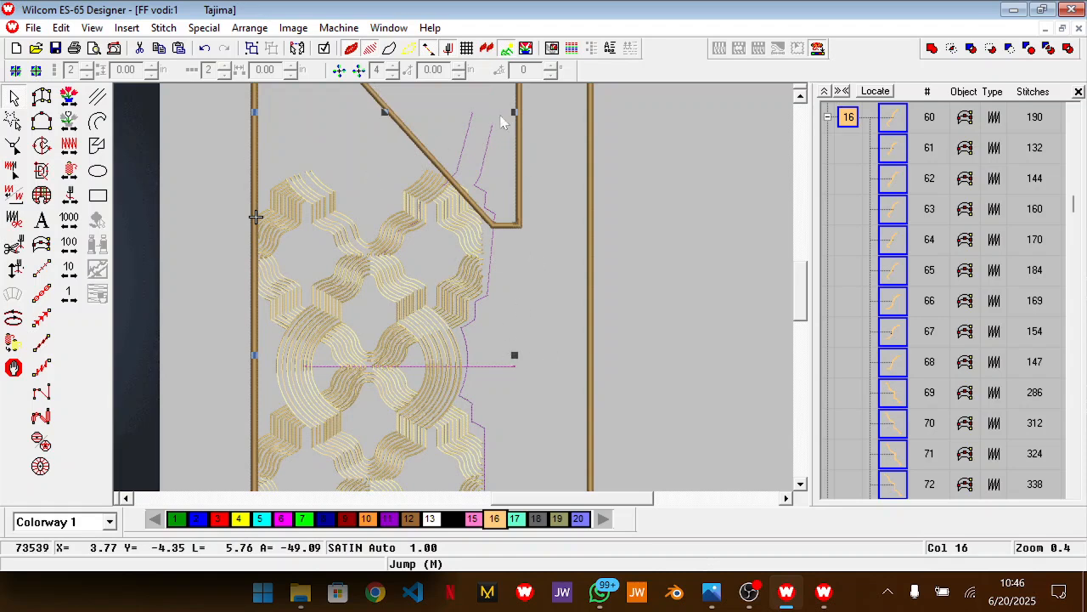
key("shift+z")
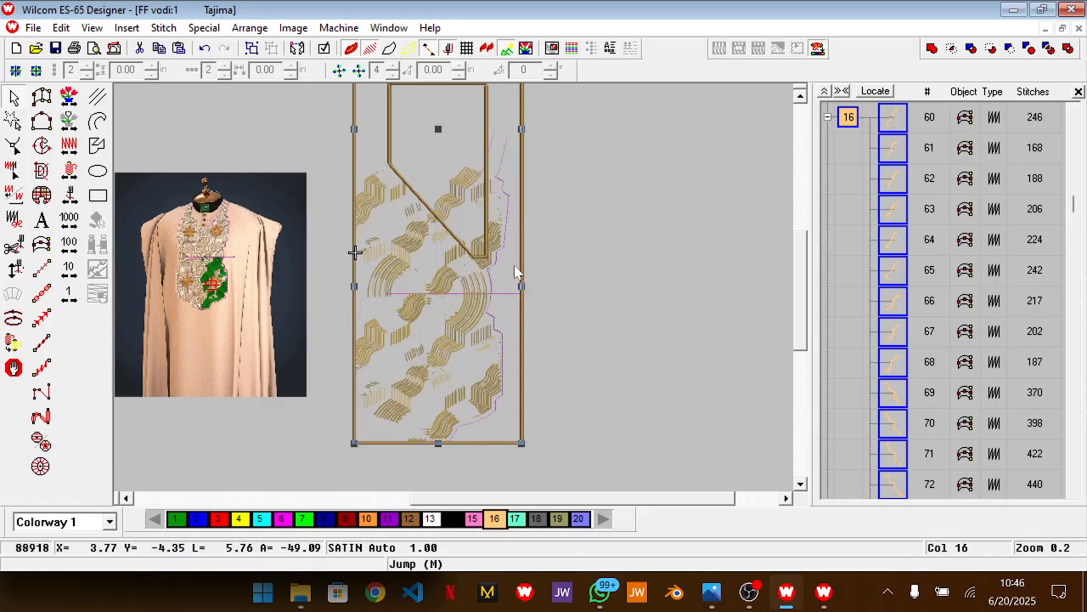
Examine how the enlarged gold pattern fits along the neck opening, side borders and lower border, and deselect it
key("z")
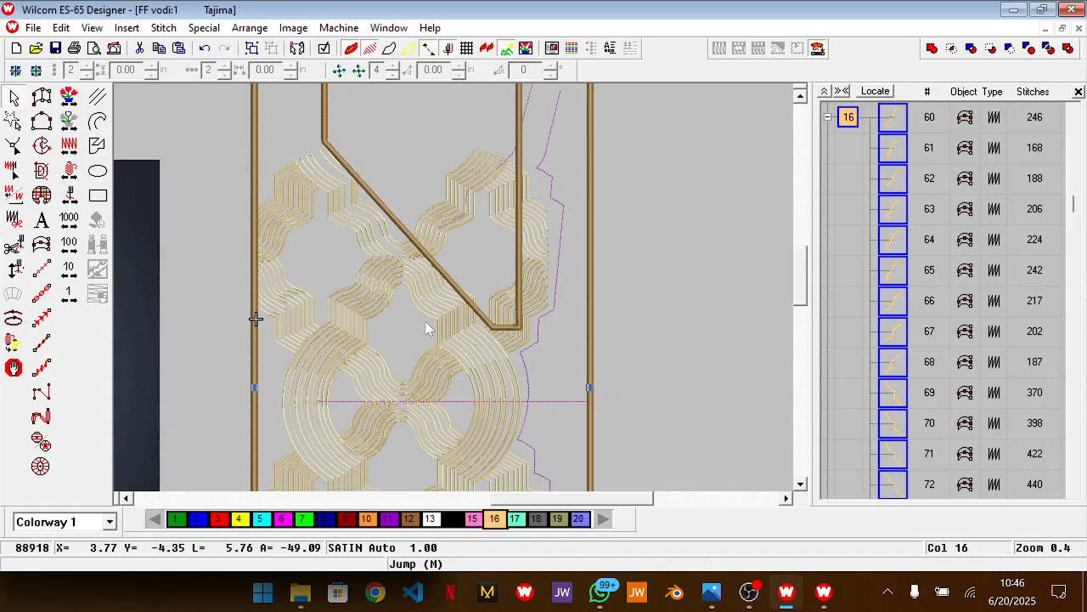
scroll(426, 324, "up", 2)
scroll(427, 329, "down", 2)
scroll(427, 329, "up", 2)
scroll(426, 328, "down", 6)
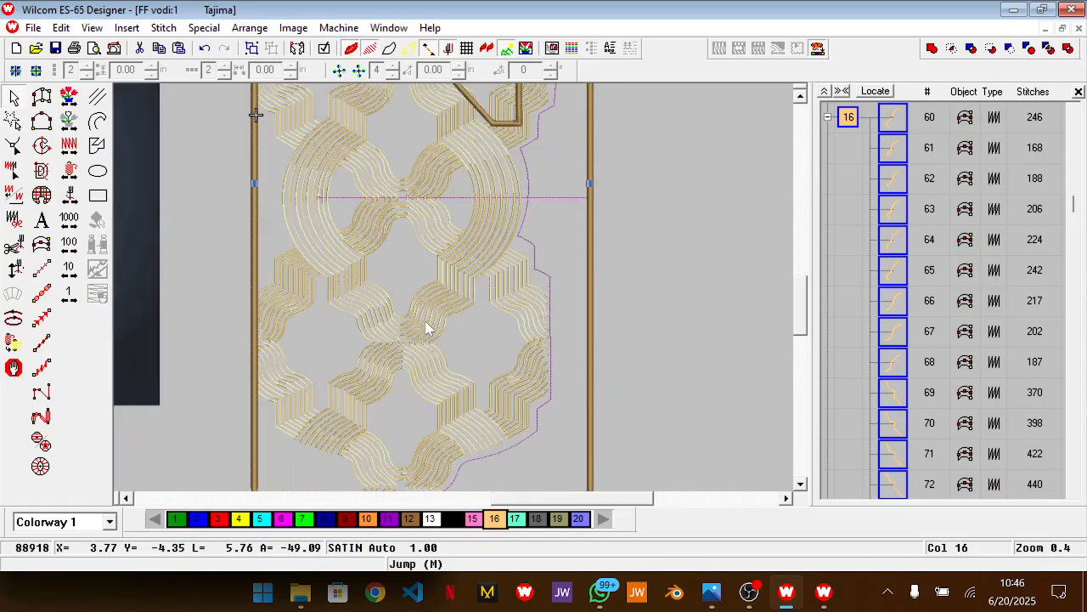
scroll(498, 238, "down", 2)
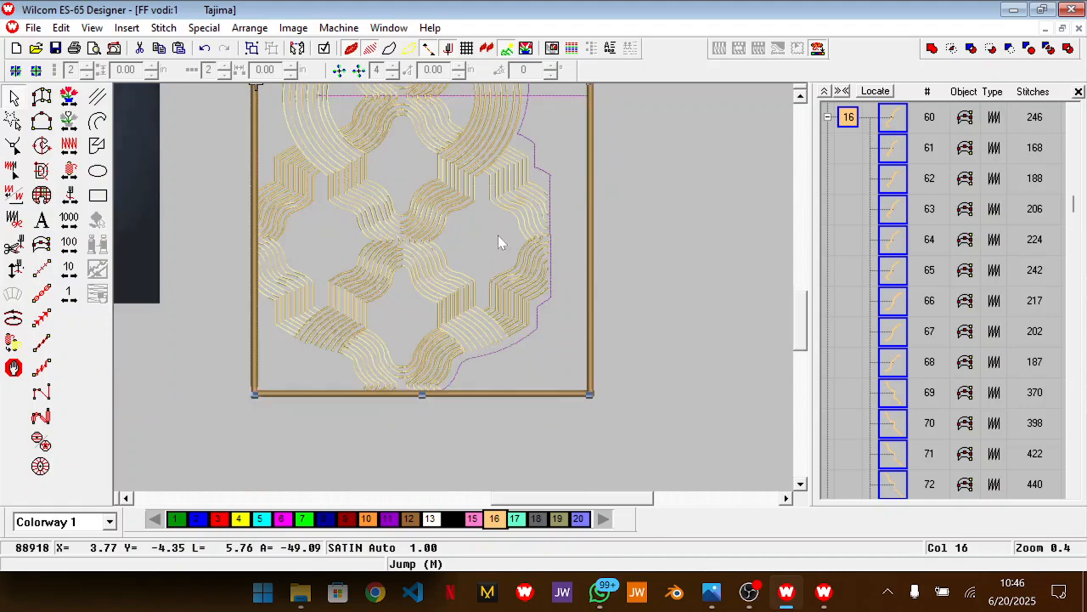
scroll(498, 238, "up", 2)
scroll(468, 219, "down", 2)
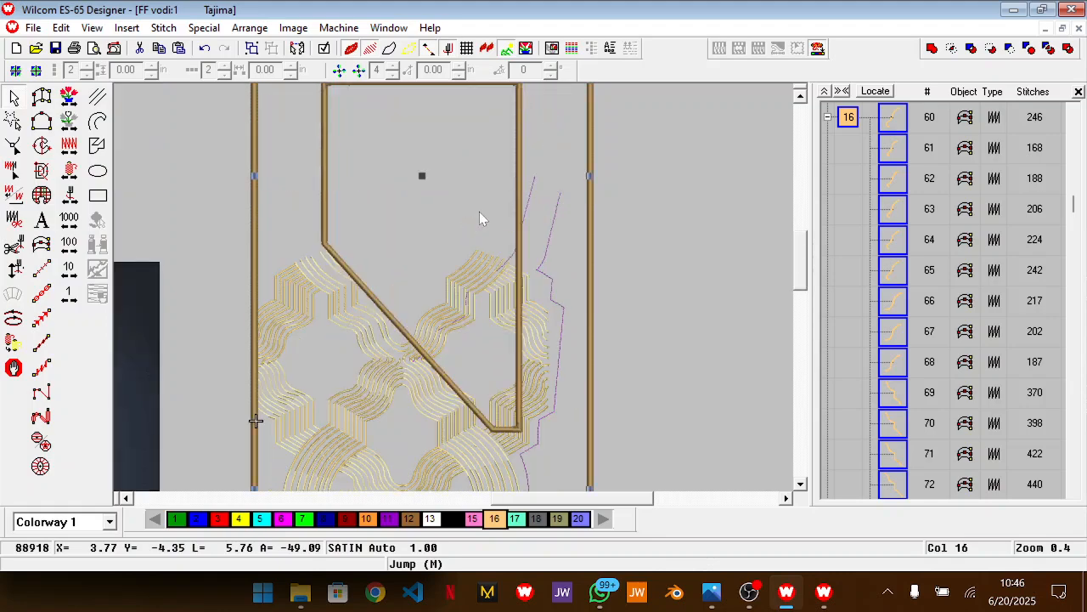
left_click(590, 156)
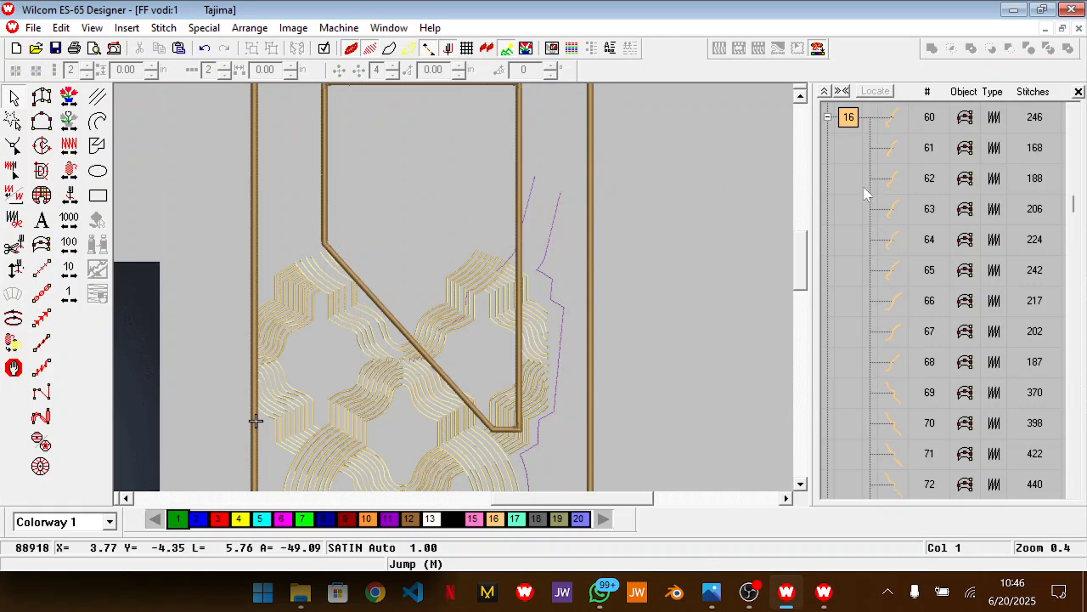
Unlock the brown border and neck-opening outlines and narrow them by about one tenth through their object properties
left_click(827, 91)
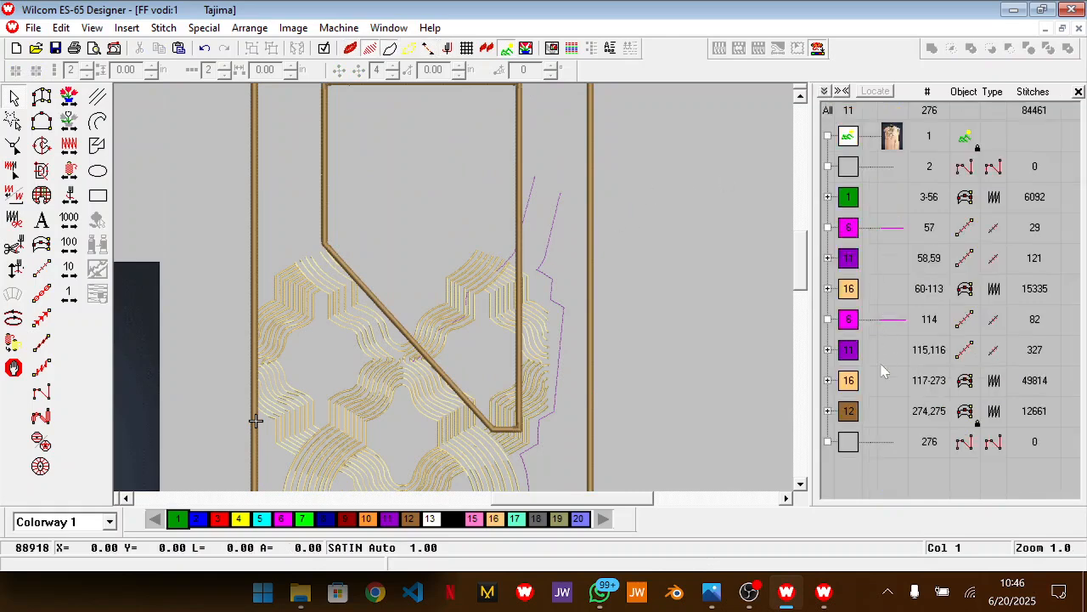
mouse_move(854, 421)
left_mouse_down()
mouse_move(874, 389)
mouse_move(855, 402)
left_mouse_up()
key("shift+k")
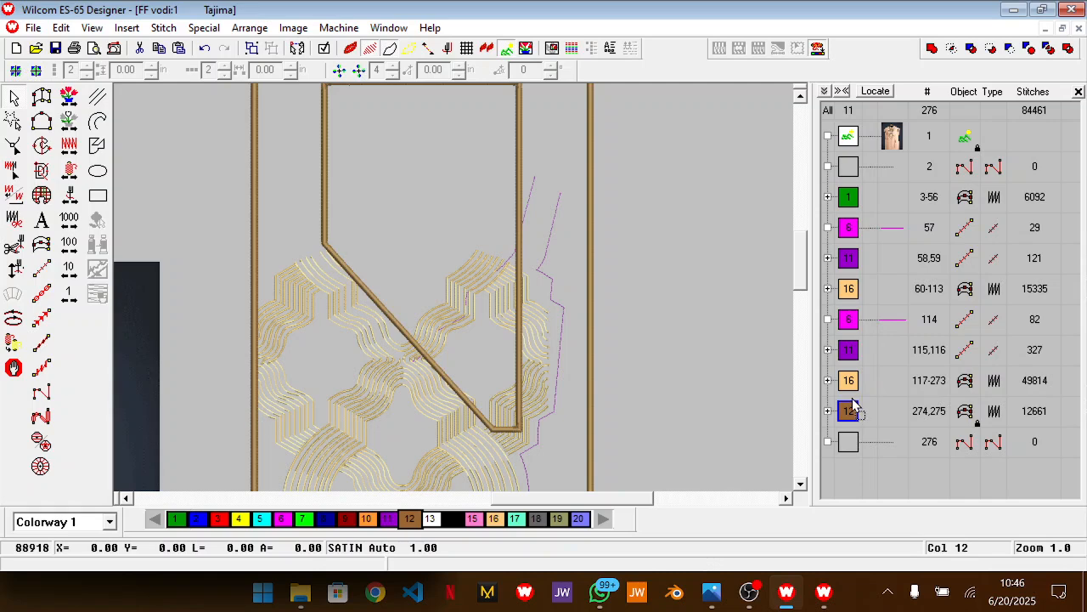
right_click(644, 354)
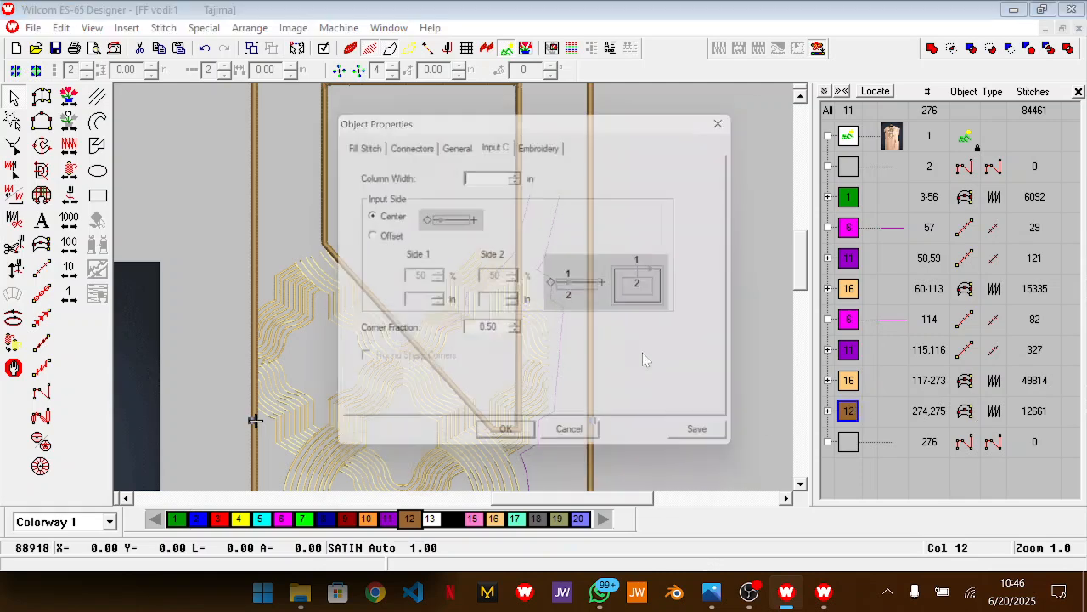
left_click(474, 146)
type("9")
left_click(525, 451)
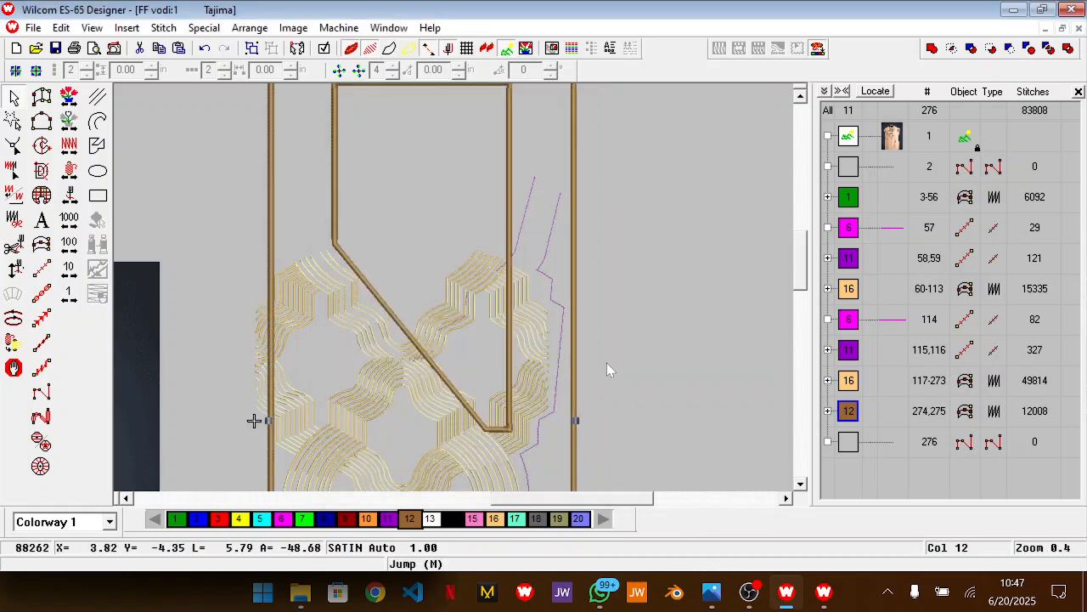
left_click(606, 356)
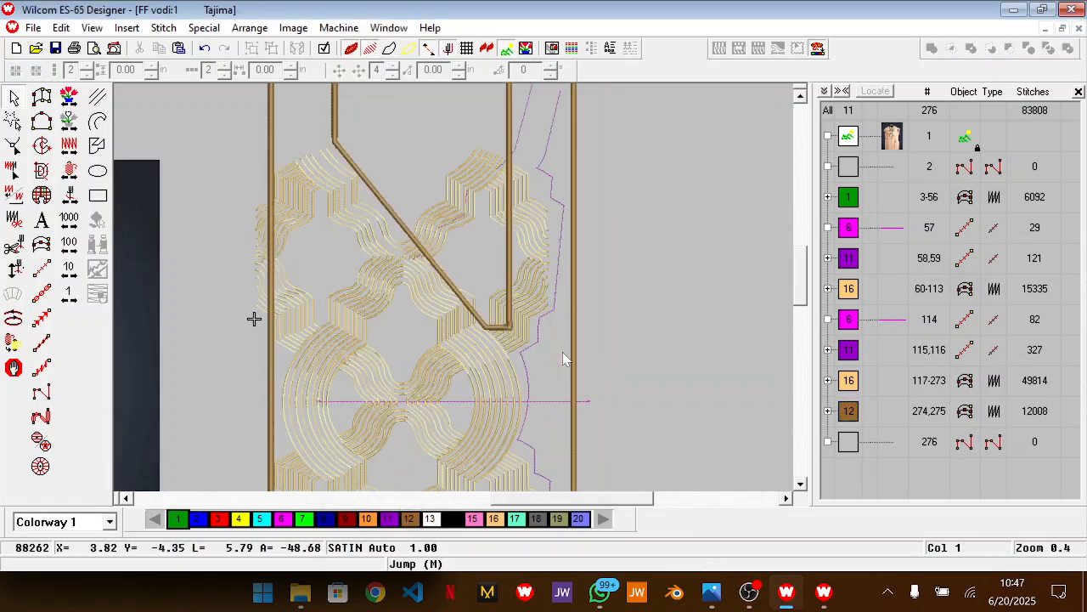
Select the gold pattern with its purple and magenta guide lines and nudge it right until its left edge fits inside the brown border
key("shift+z")
left_click_drag(335, 200, 510, 406)
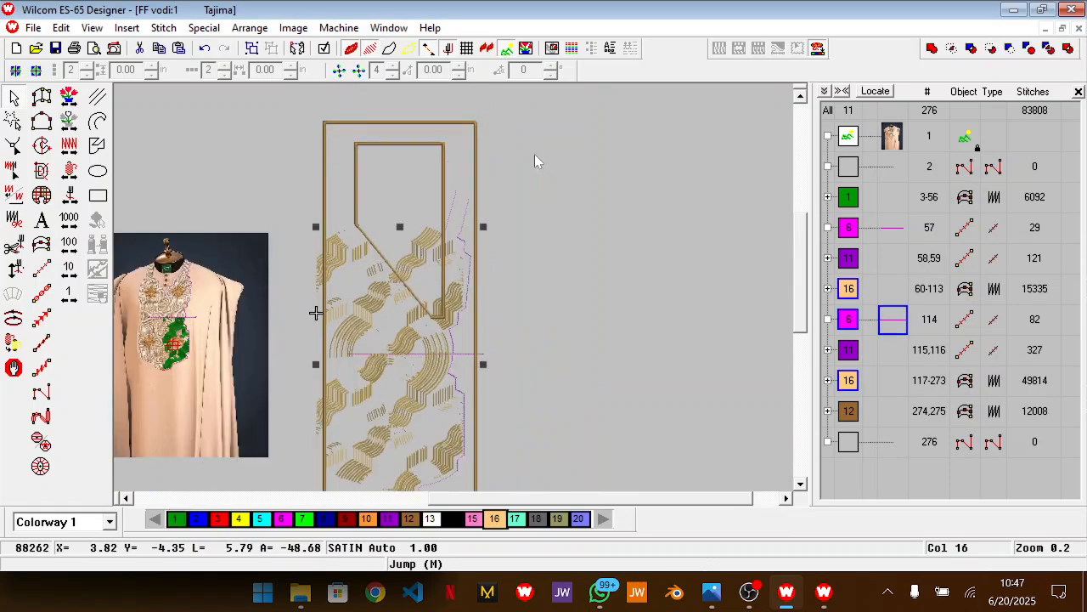
left_click(534, 152)
left_click_drag(369, 422, 369, 422)
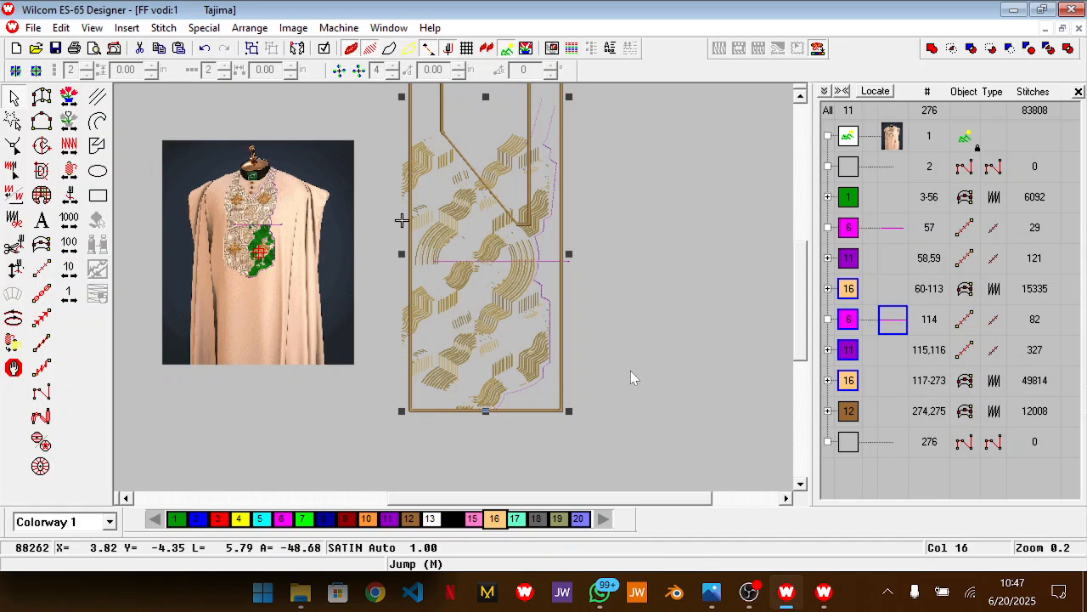
key("Left")
key("Right")
key("Right")
key("Right")
key("Right")
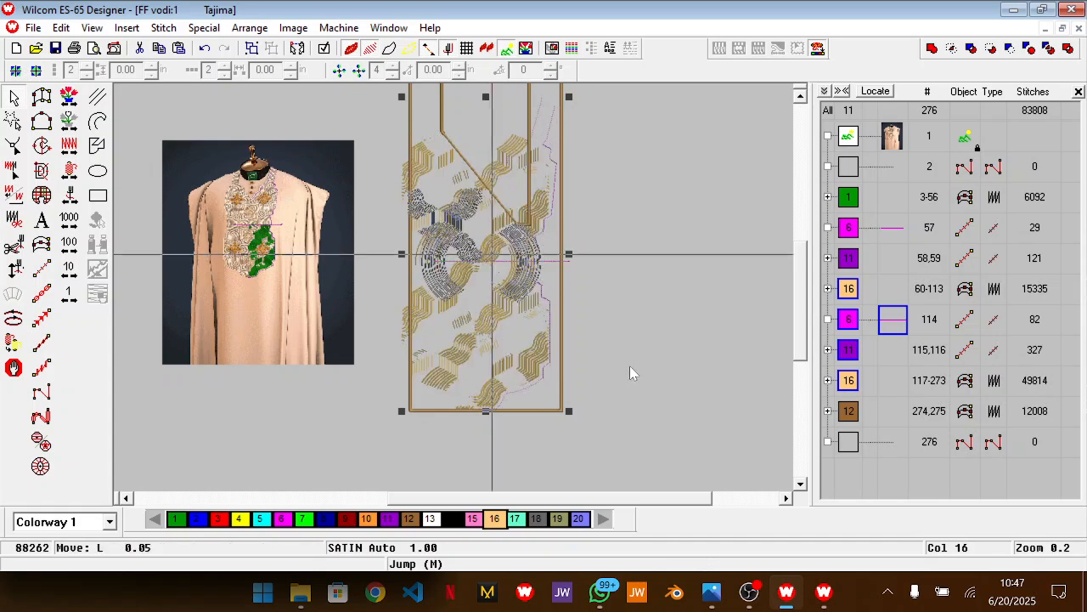
key("Right")
key("Right")
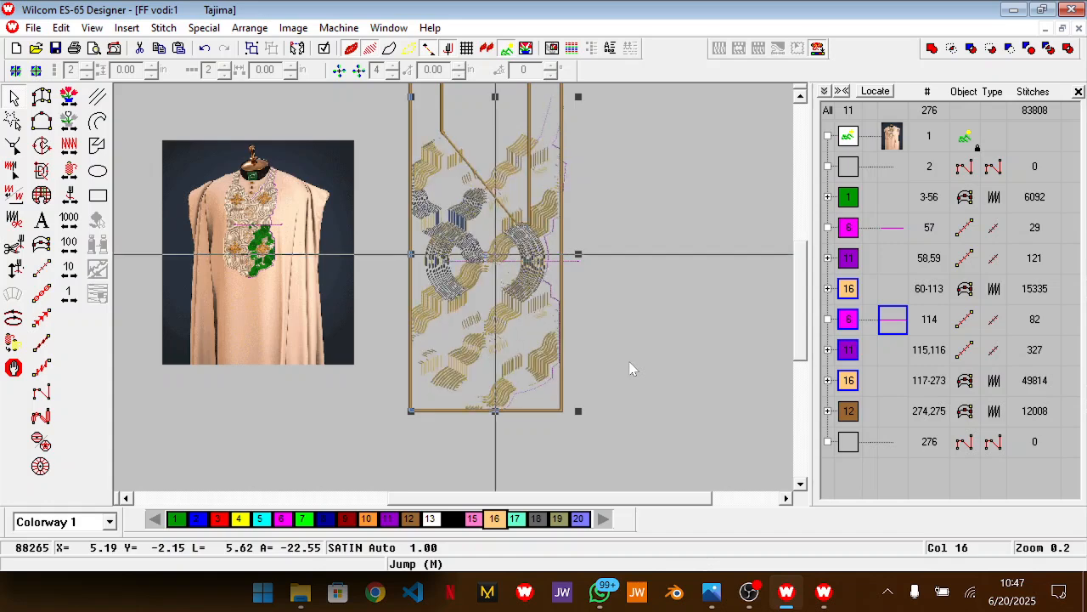
key("Right")
Deselect the gold pattern and measure the vertical distance from the diagonal neck edge to the top of the neck opening
left_click_drag(481, 500, 527, 501)
scroll(510, 337, "up", 2)
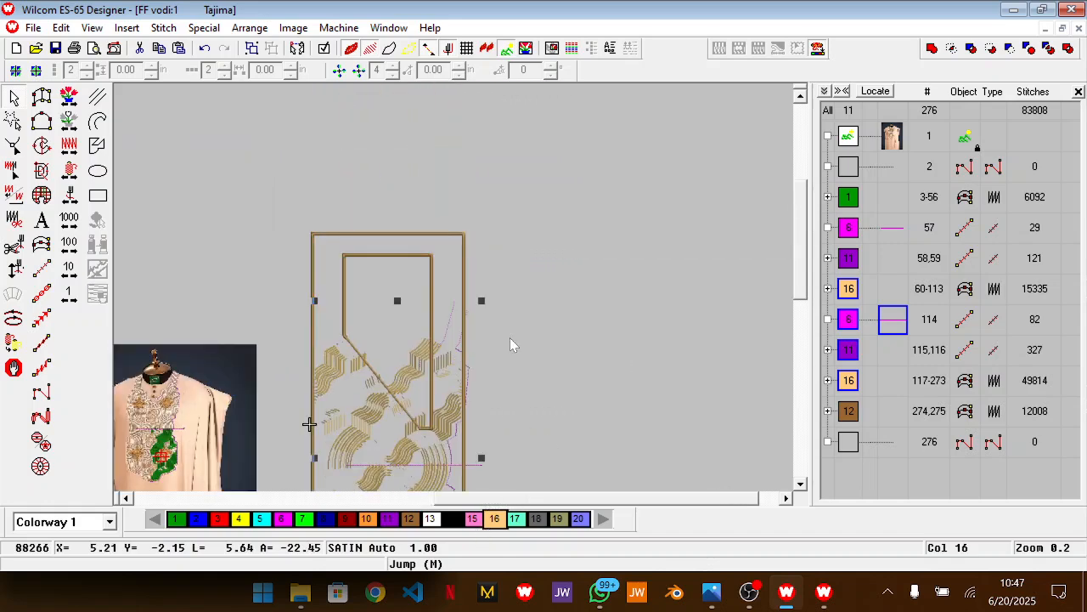
key("z")
scroll(509, 344, "down", 1)
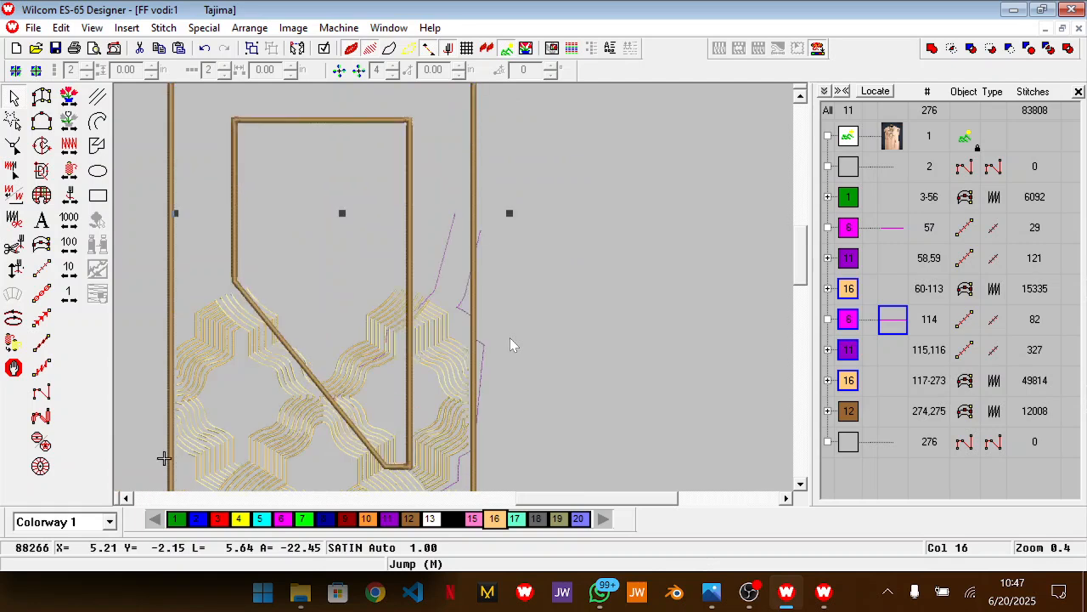
scroll(508, 338, "down", 1)
key("Escape")
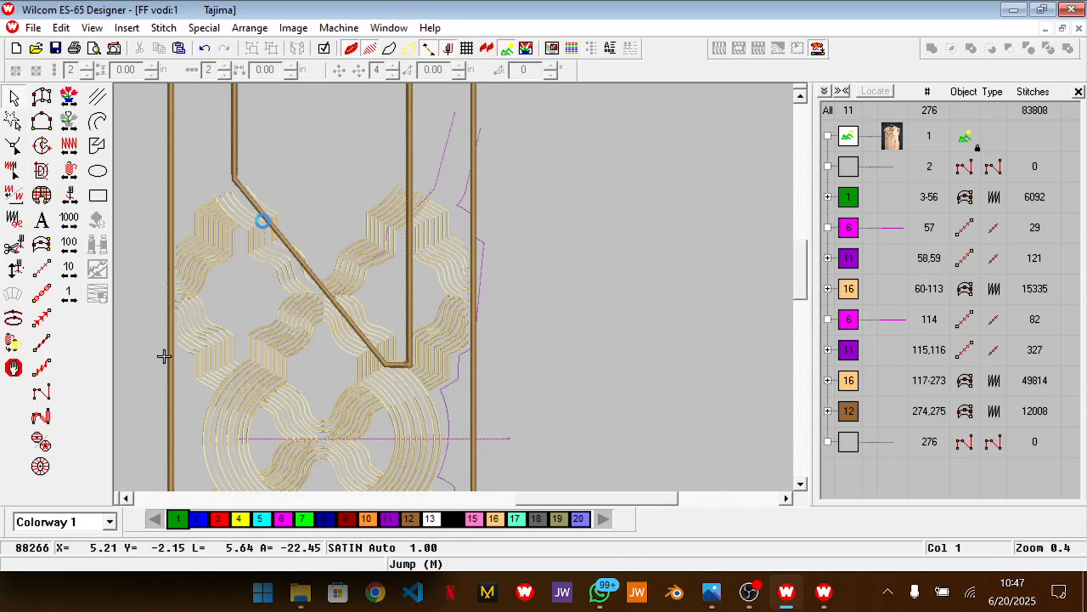
scroll(332, 243, "up", 1)
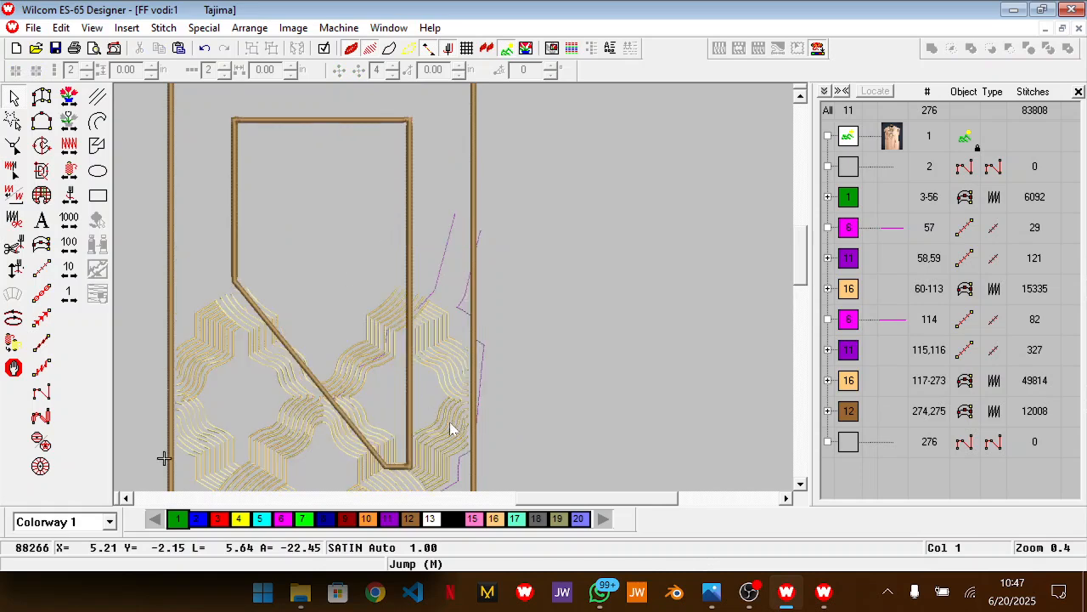
left_click(320, 386)
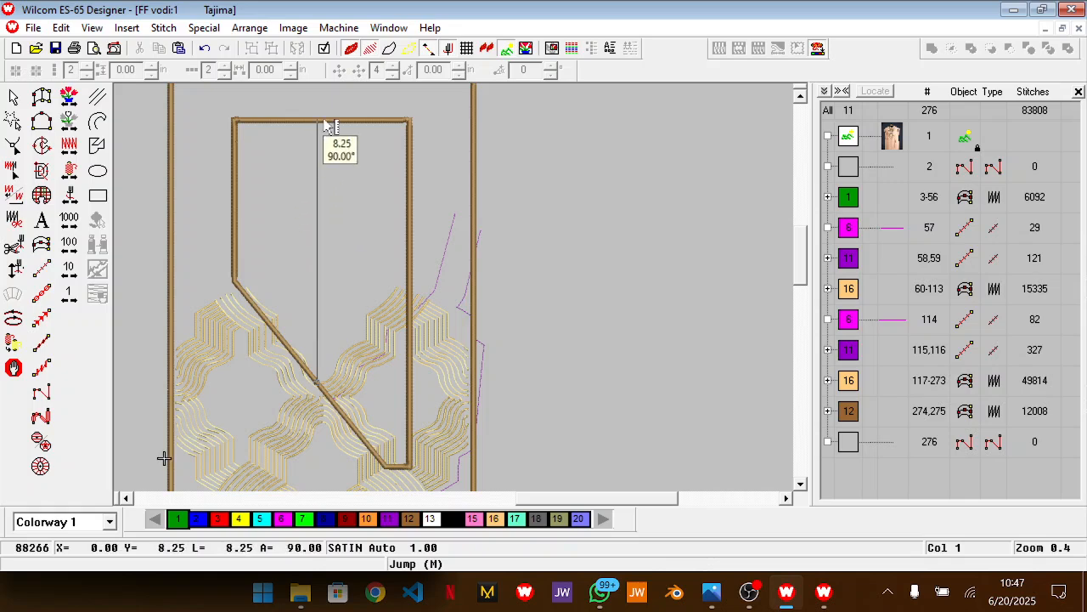
key("Escape")
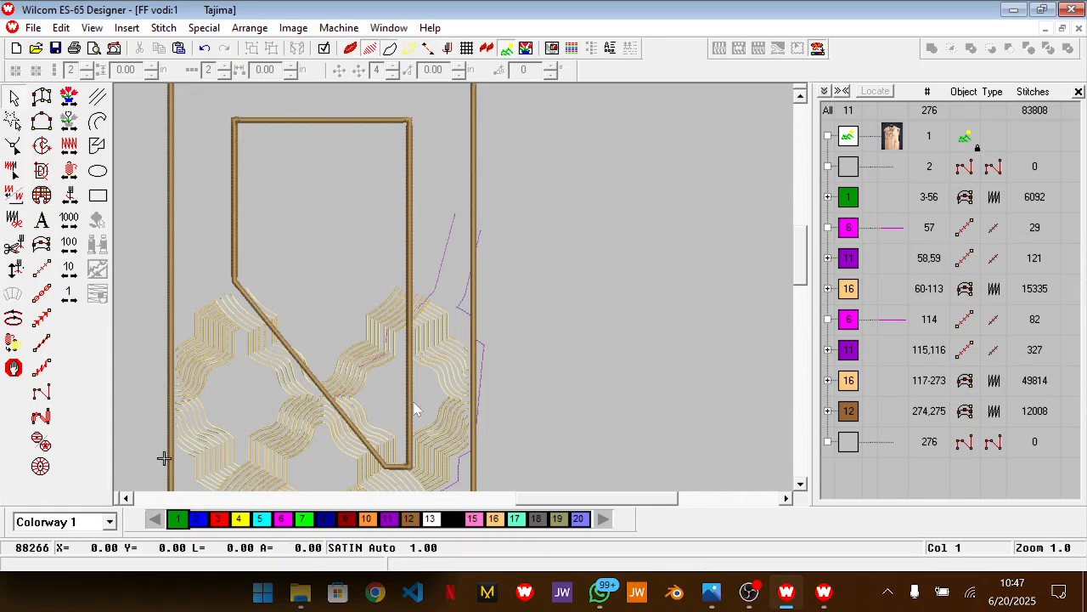
left_click_drag(558, 502, 552, 501)
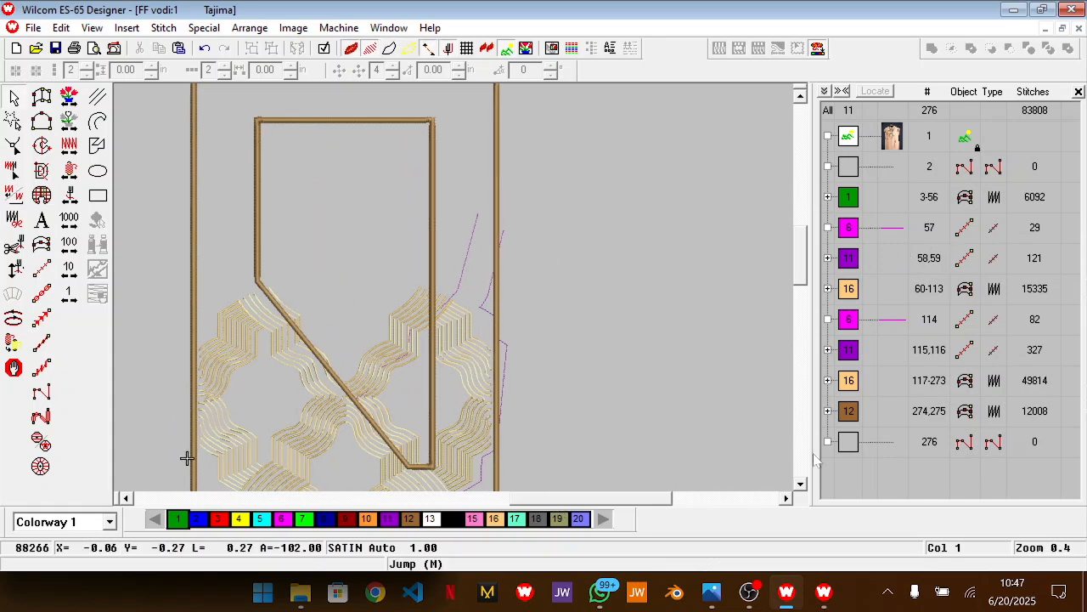
left_click(750, 593)
left_click(1066, 401)
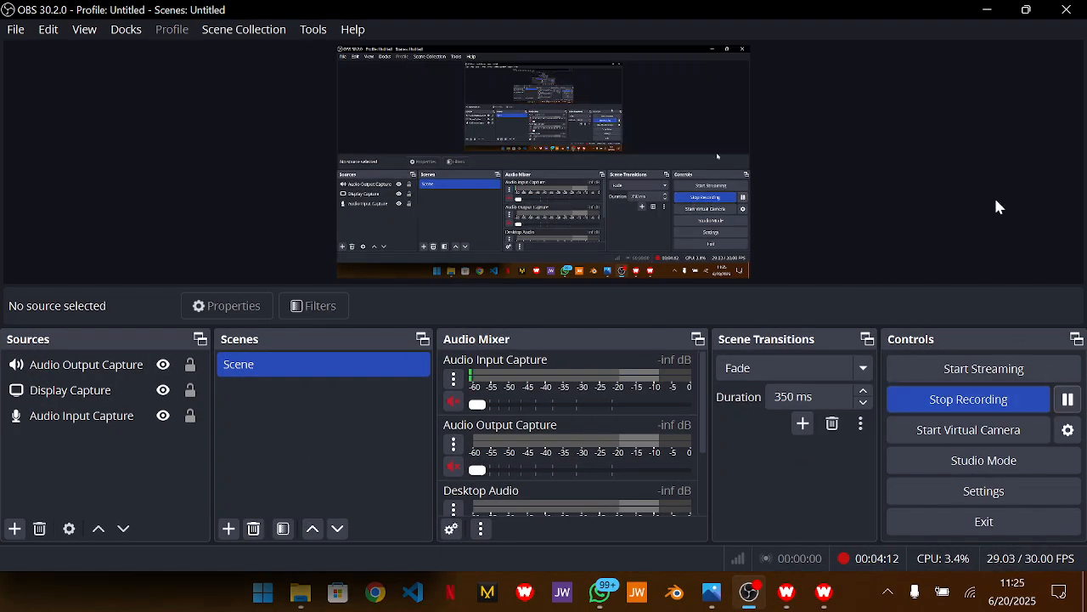
left_click(987, 10)
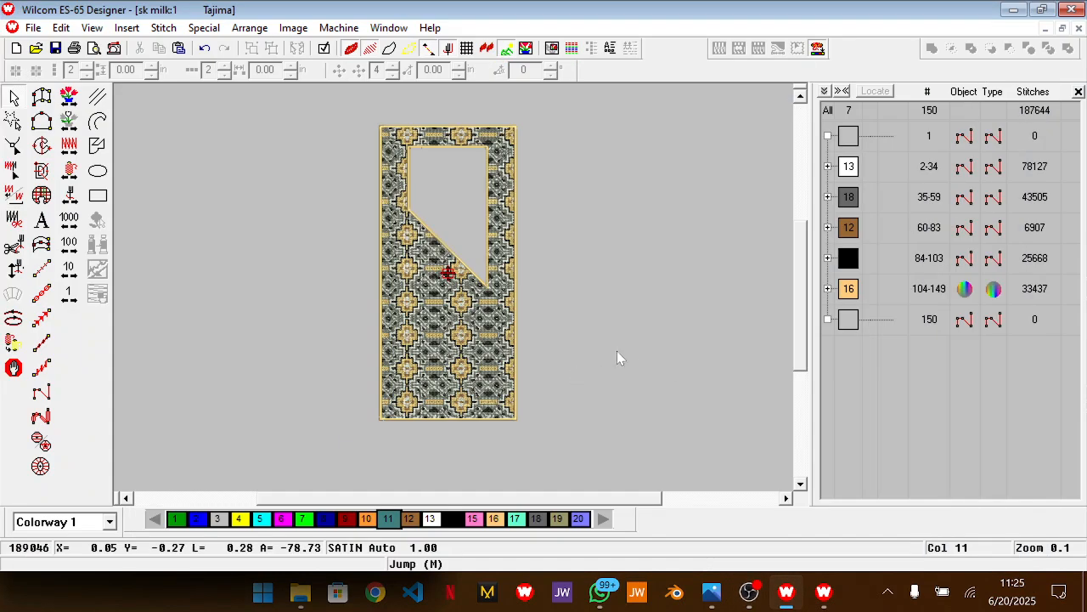
View the full sk milk design, and return to the FF vodi design with its brown outlines selected
scroll(615, 348, "up", 1)
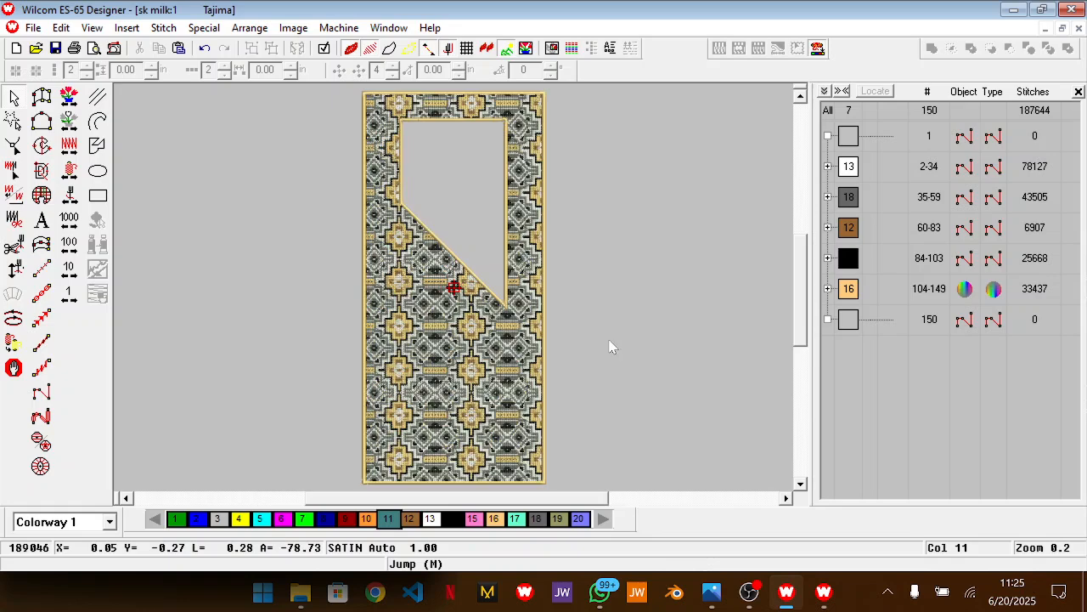
key("ctrl+Tab")
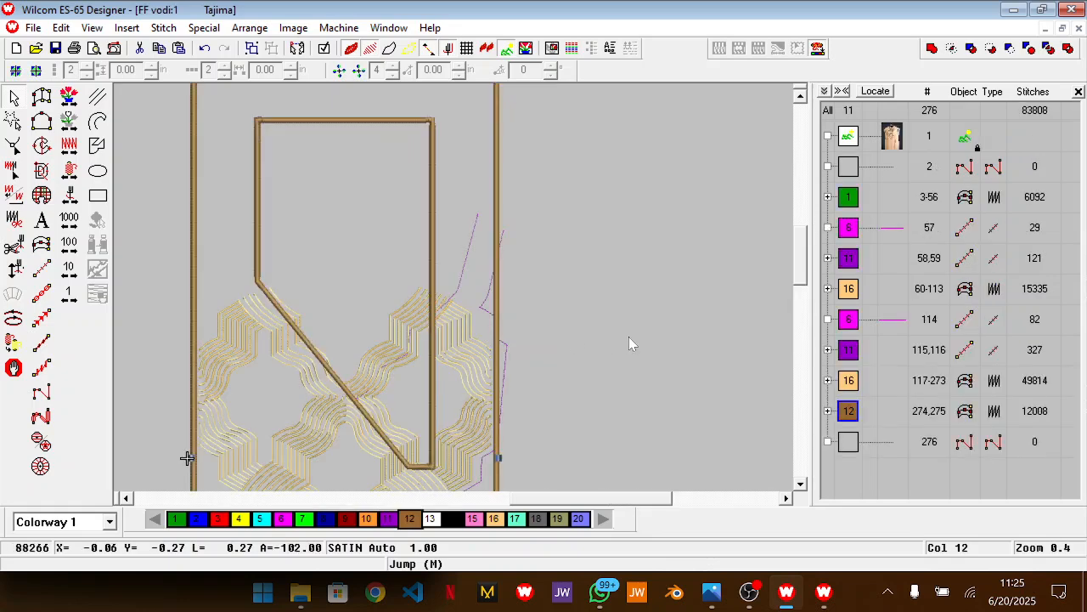
left_click_drag(583, 505, 561, 481)
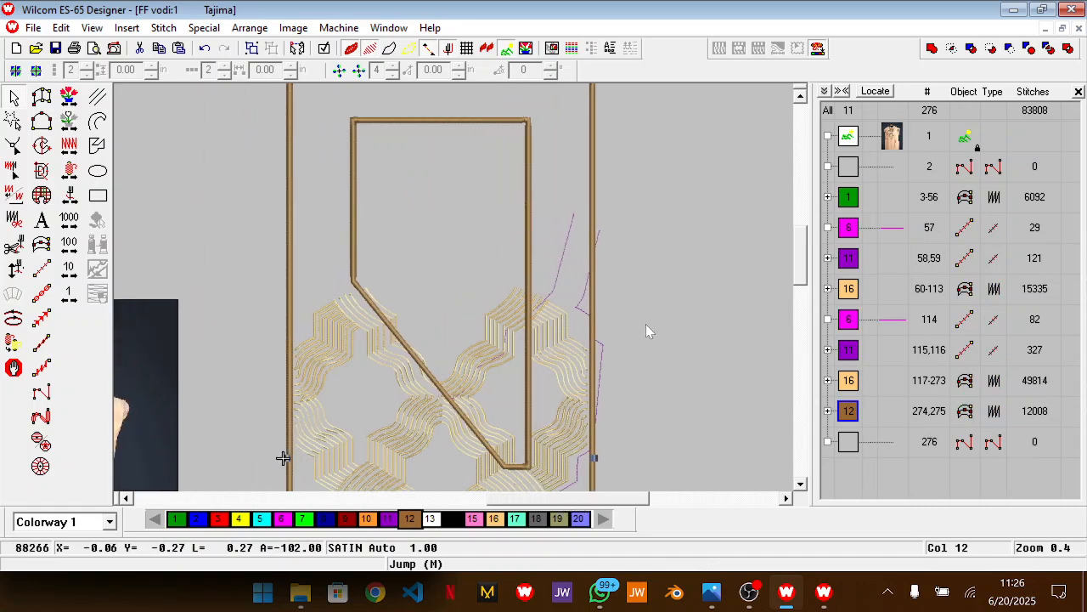
Check the neck opening up to its top edge and deselect the brown outlines
key("z")
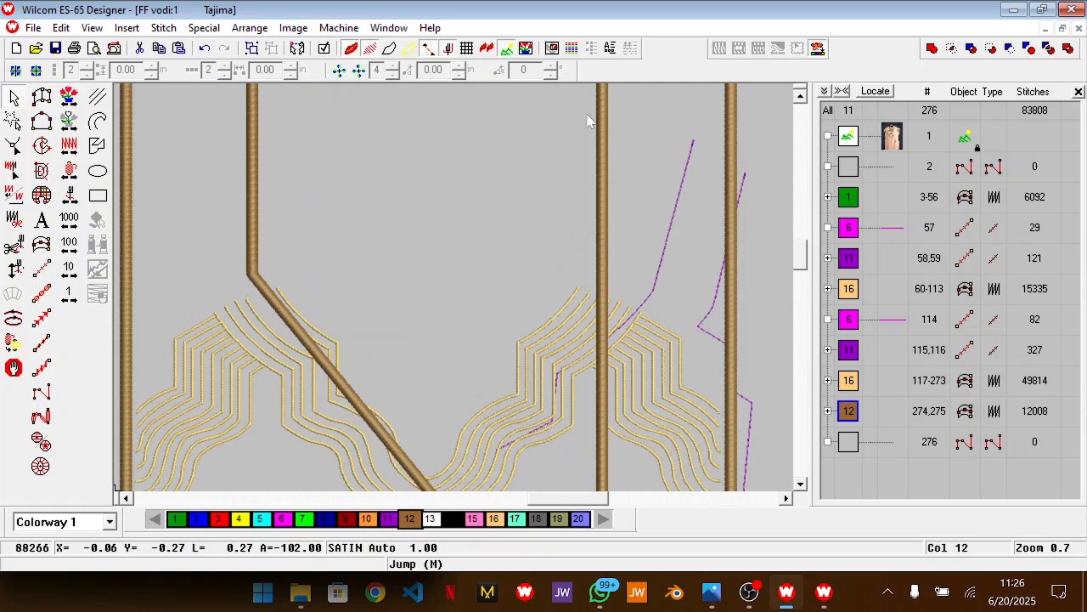
scroll(592, 176, "up", 5)
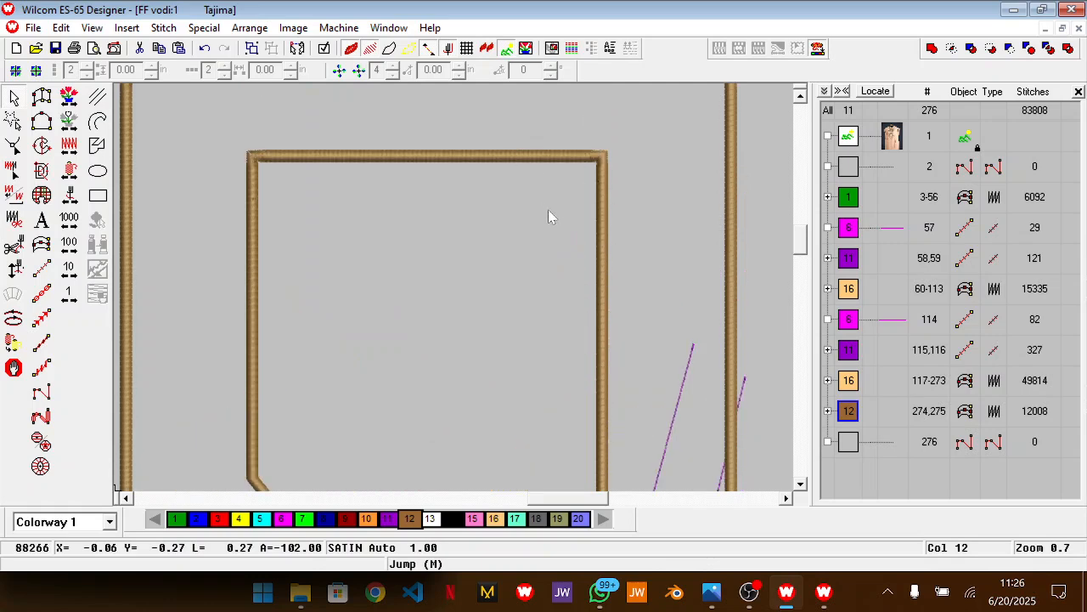
key("shift+z")
key("Escape")
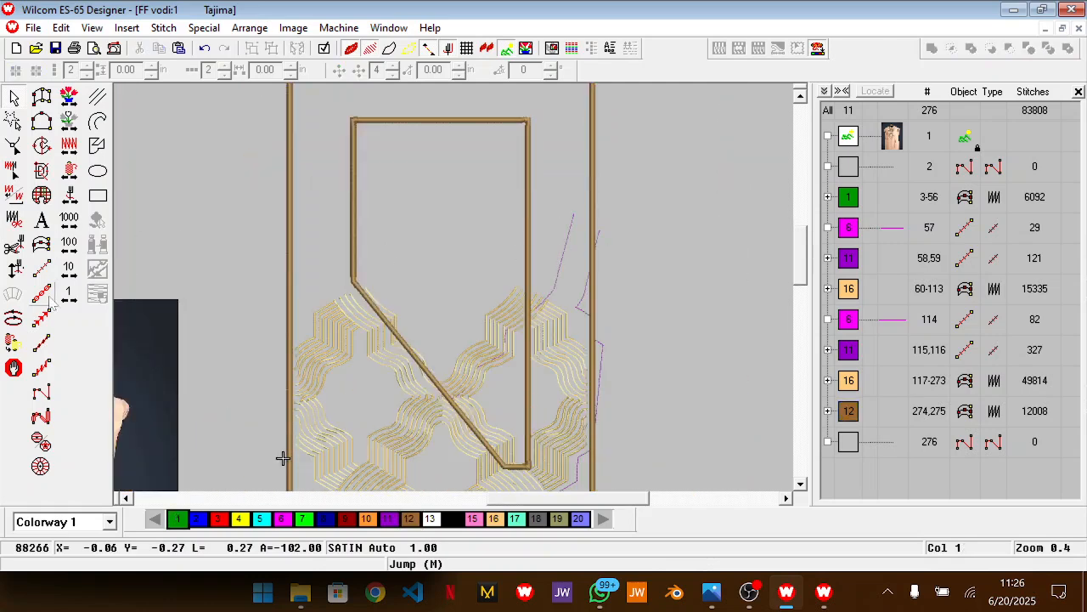
Start a colour 6 run stitch curve at the right gold motif's inner corner, following its outermost line up to the neck opening's right edge
left_click(41, 269)
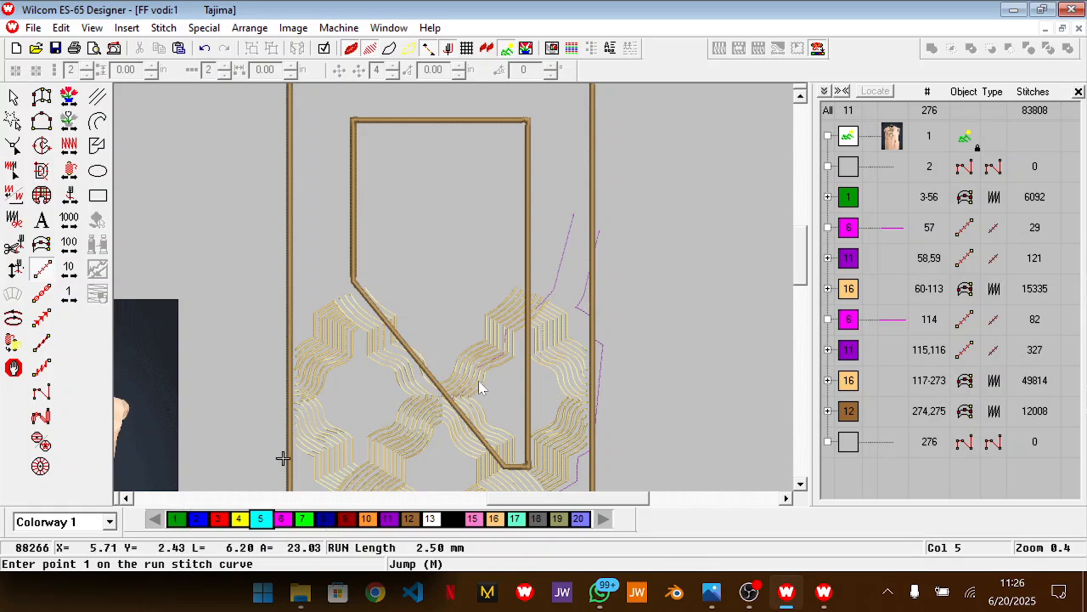
left_click(283, 519)
key("z")
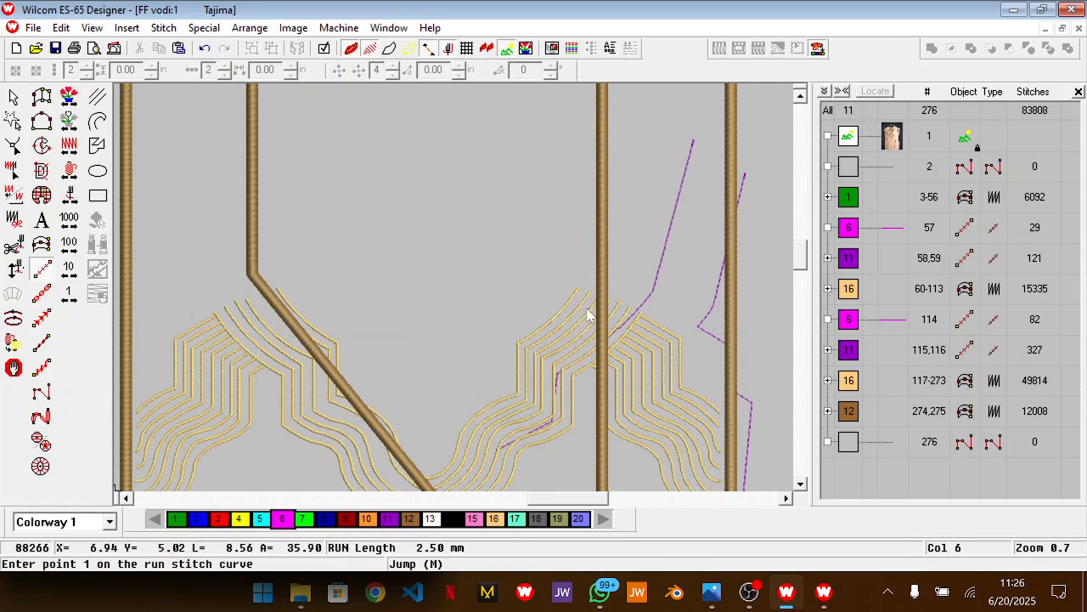
scroll(590, 316, "up", 2)
left_click_drag(543, 500, 554, 503)
scroll(556, 382, "down", 4)
scroll(555, 383, "up", 2)
key("z")
scroll(556, 382, "up", 2)
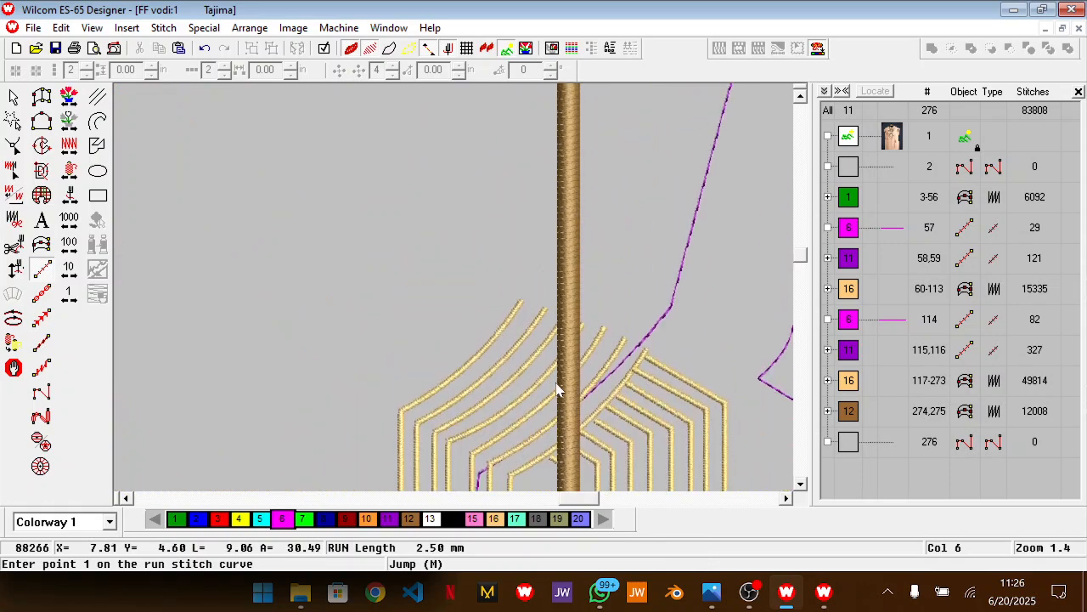
left_click(399, 415)
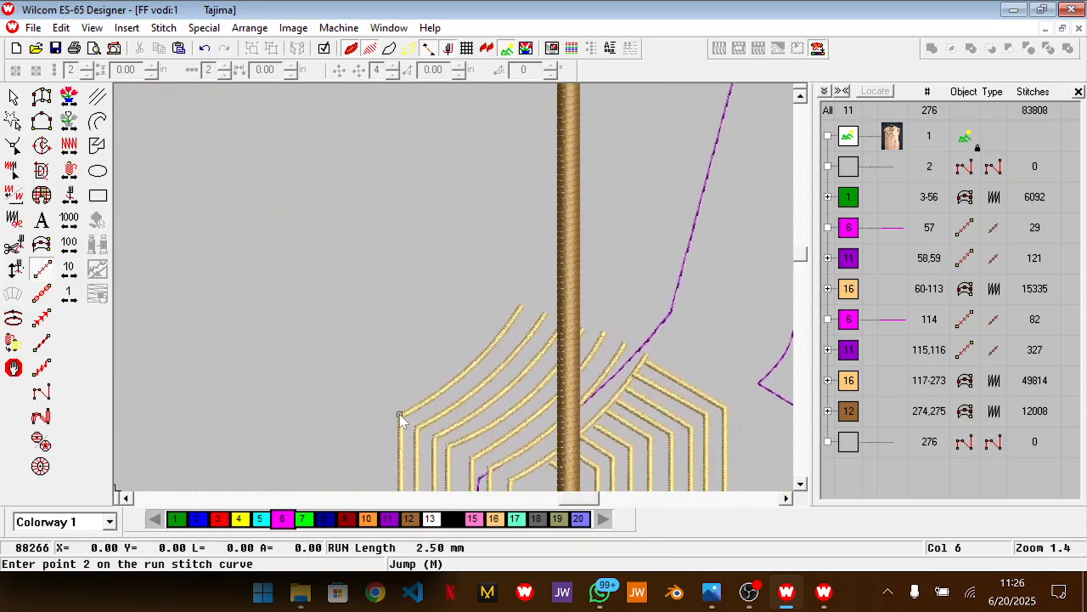
left_click(498, 337)
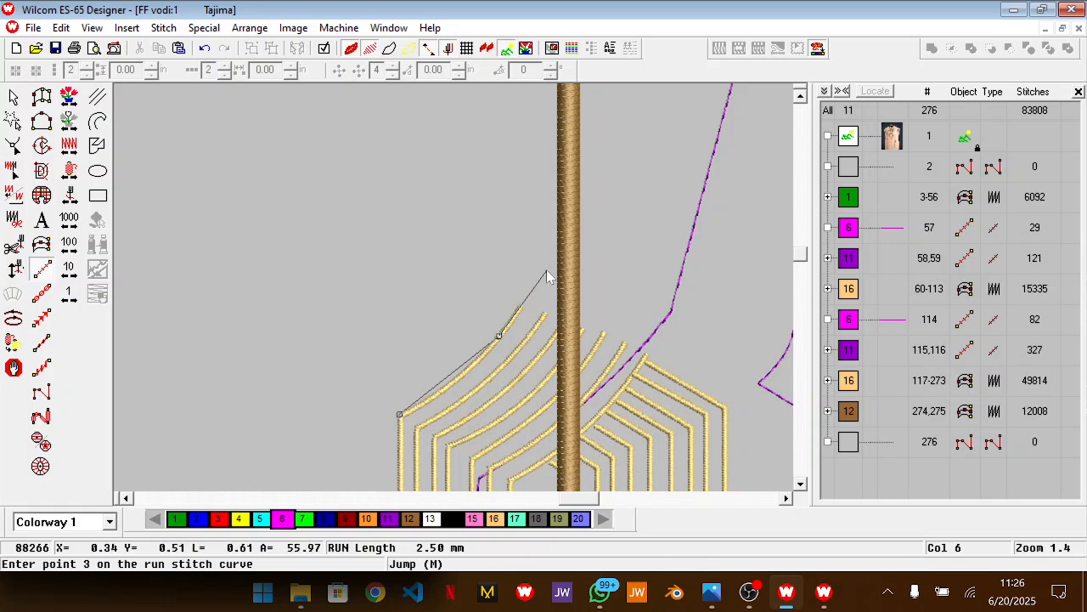
left_click(568, 216)
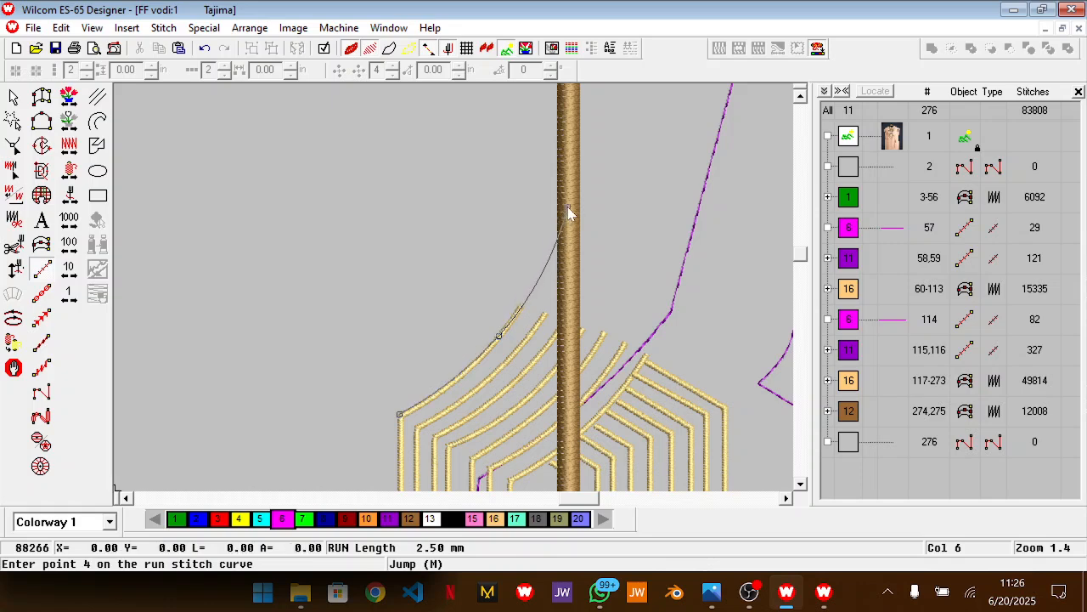
Examine the collar and neckline of the VODI garment in the reference photo and return to the design
scroll(569, 216, "down", 5)
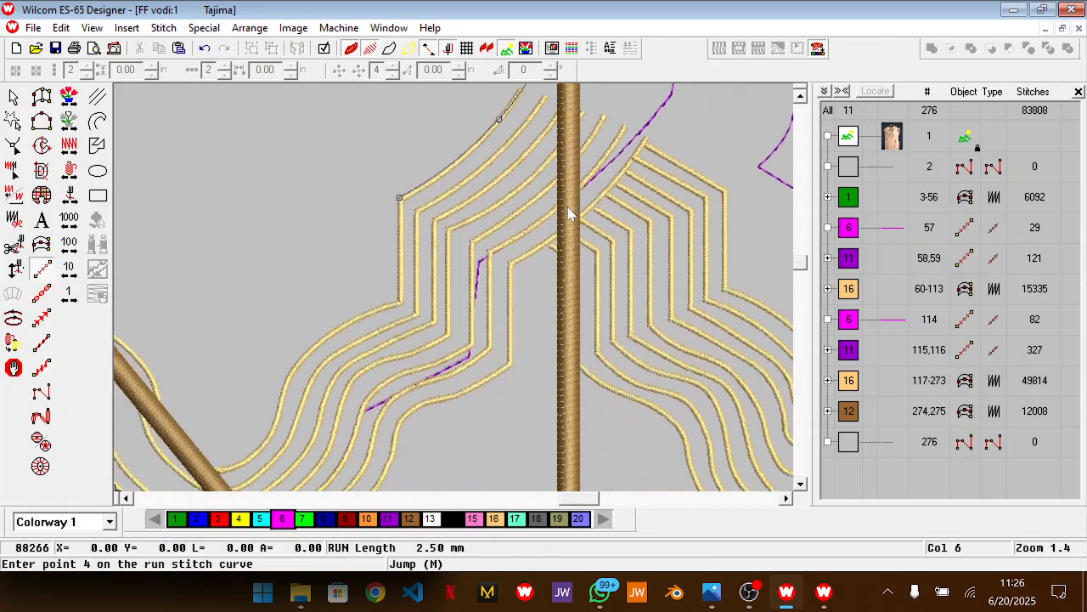
key("alt+Tab")
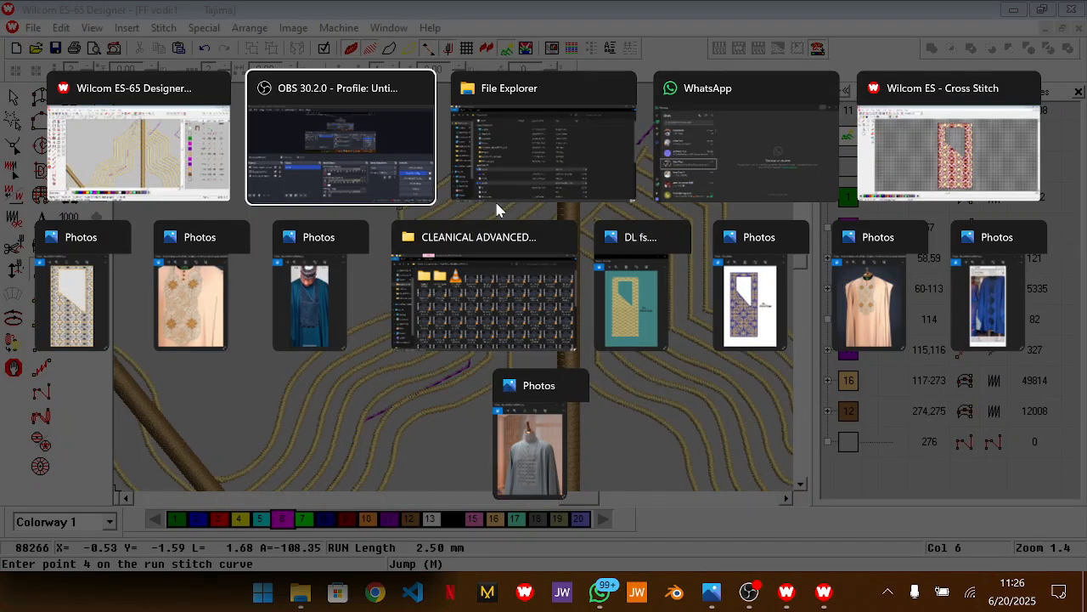
left_click(215, 297)
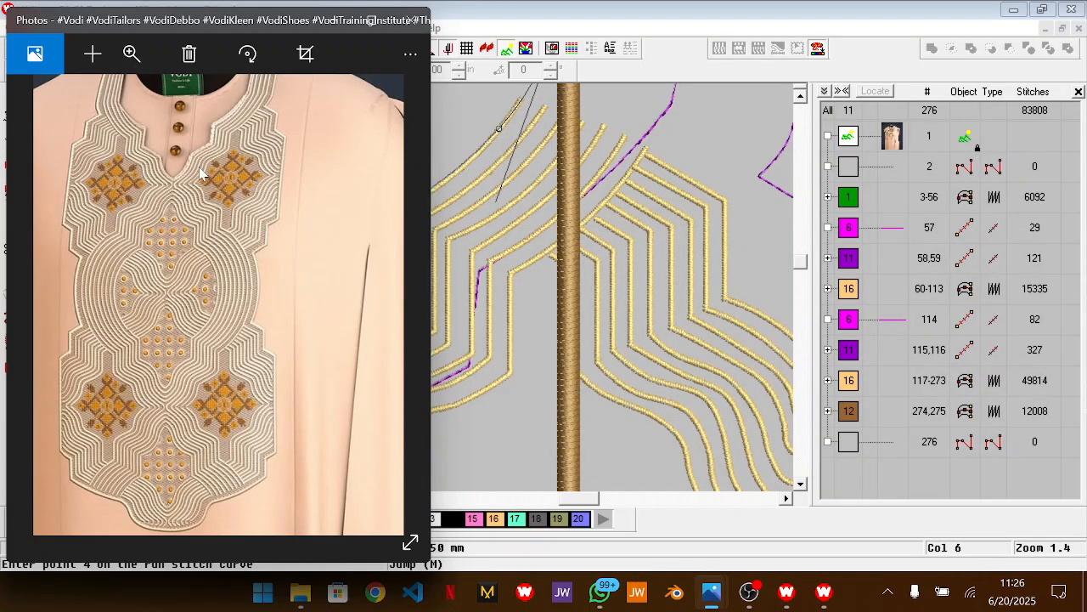
left_click_drag(187, 169, 190, 290)
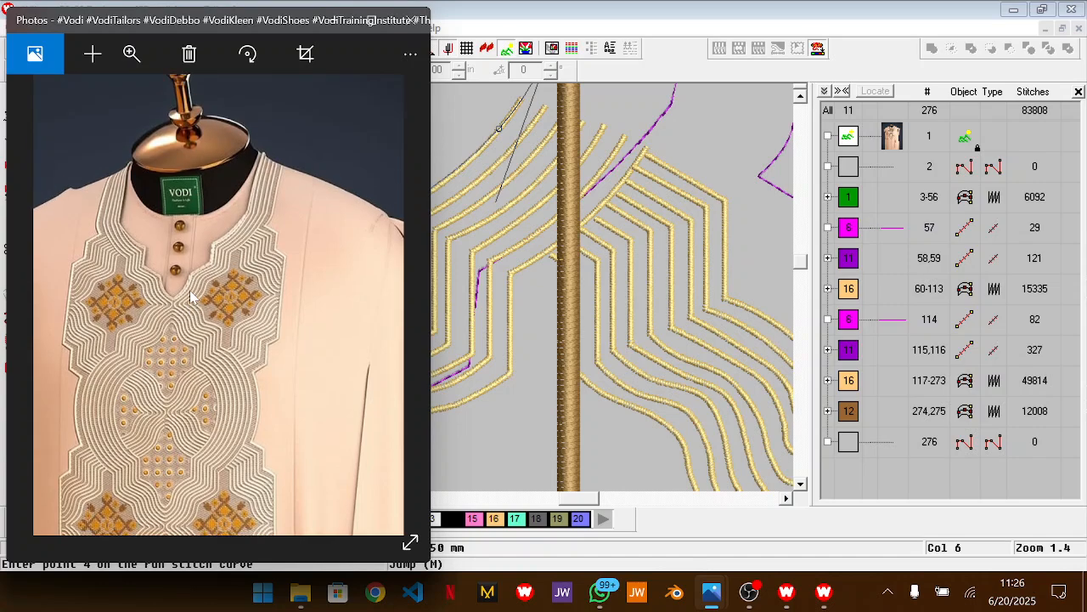
key("alt+Tab")
Remove the last curve point placed on the neck opening's right edge
key("Up")
key("Up")
key("Up")
key("Up")
key("Up")
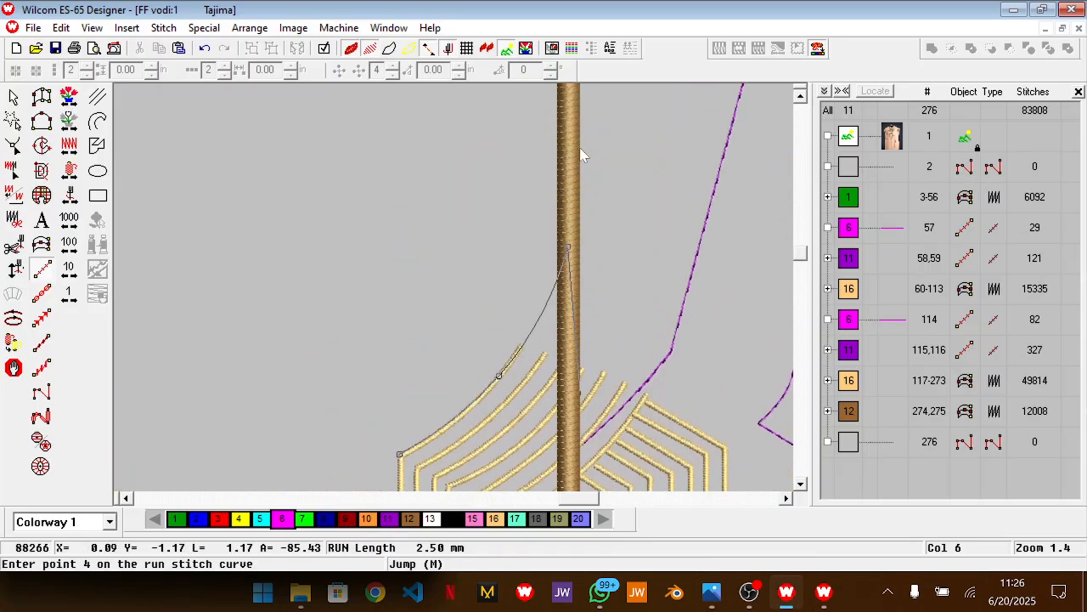
key("Right")
key("shift+z")
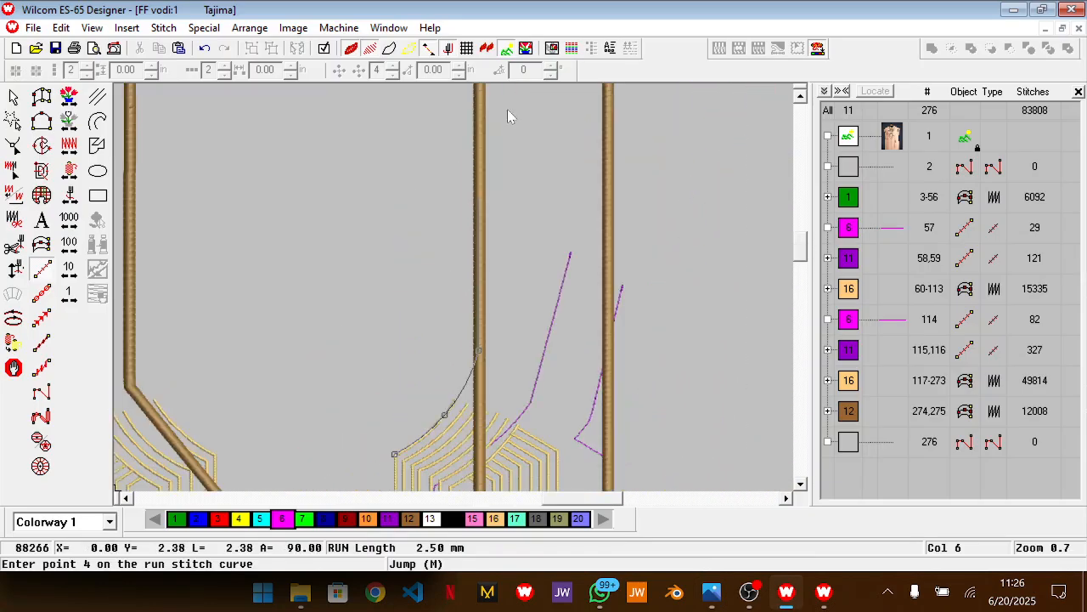
key("Down")
key("Down")
key("BackSpace")
Try other curve points on the neck opening's right edge, including a lower corner with a short vertical segment above it
key("z")
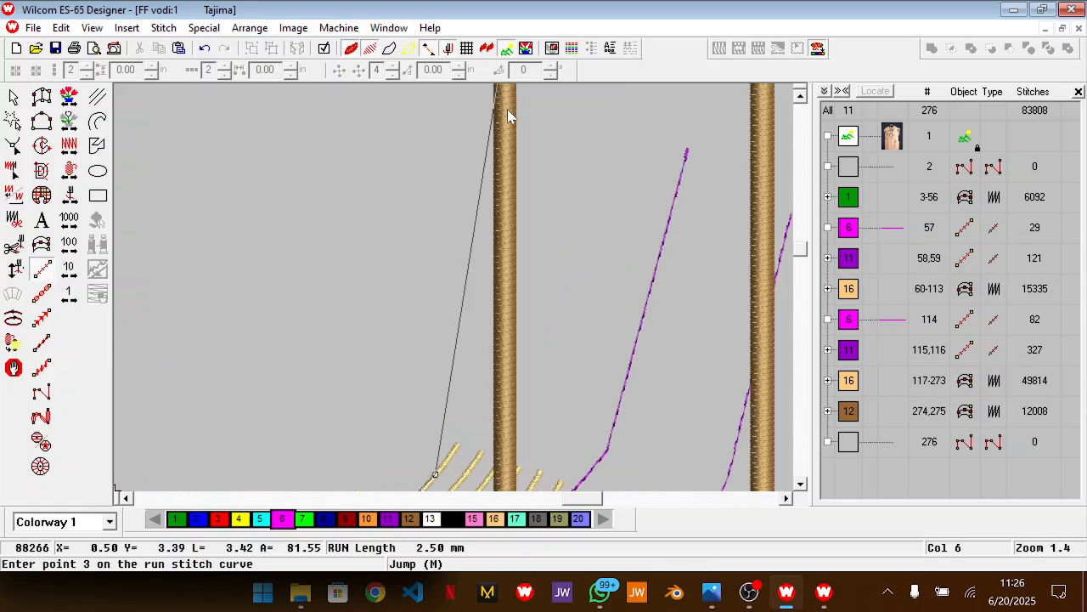
right_click(504, 371)
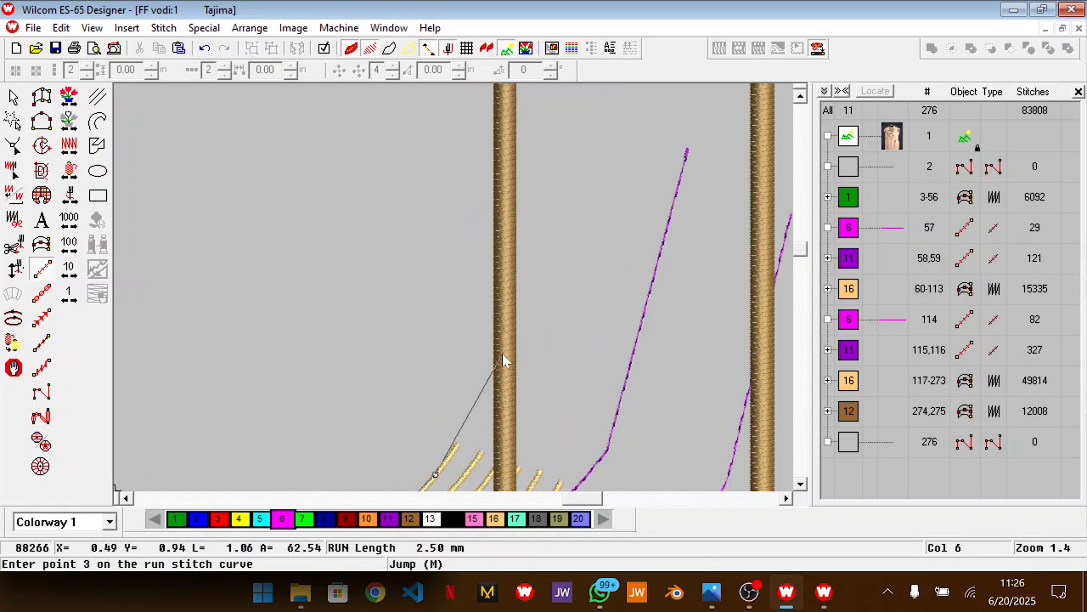
key("z")
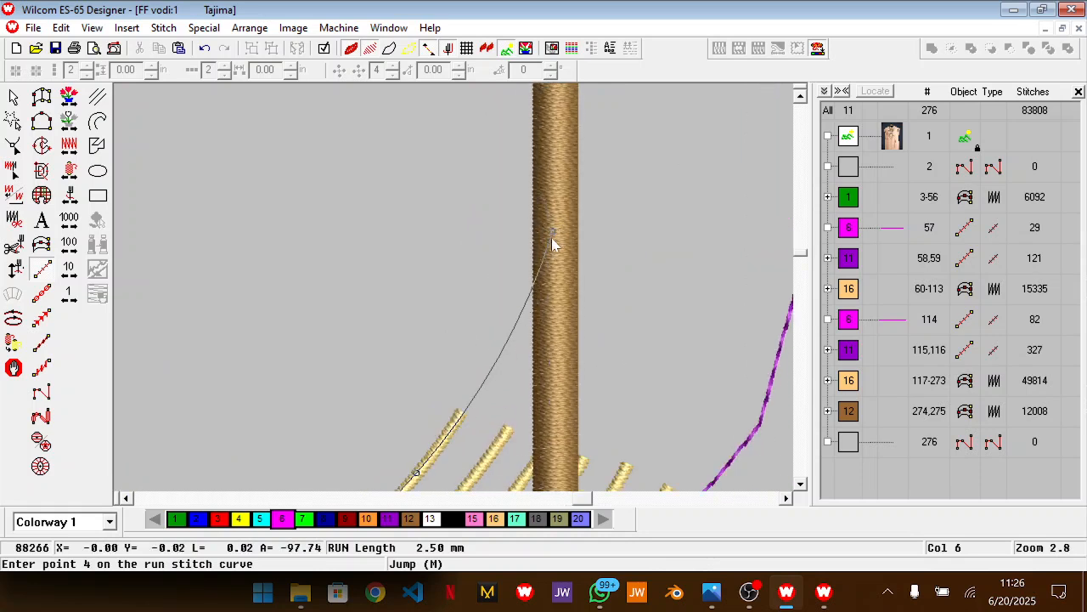
key("z")
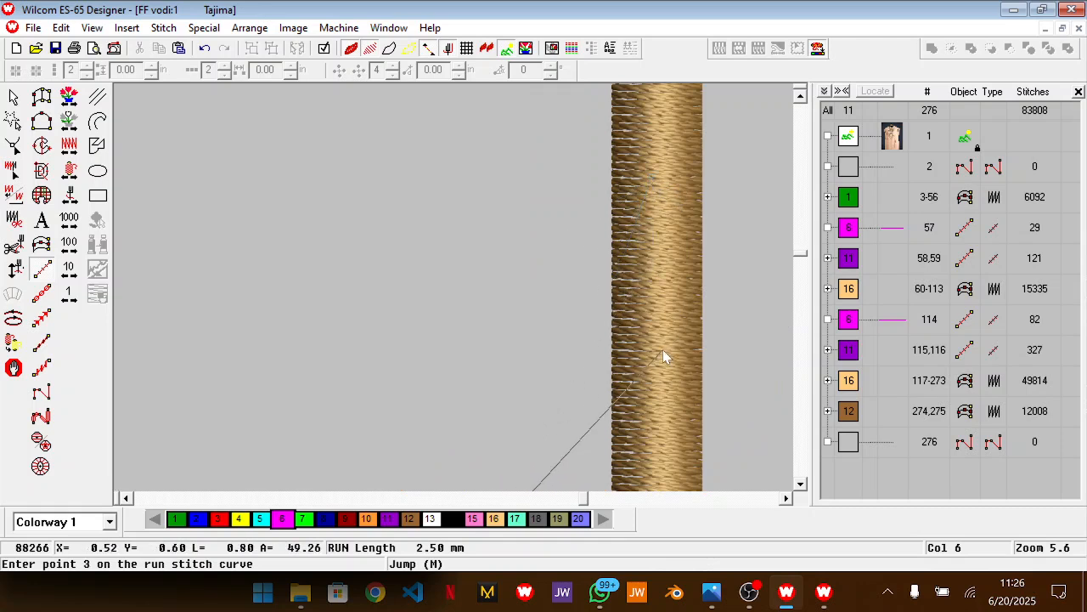
scroll(662, 351, "down", 3)
scroll(501, 164, "down", 2)
left_click(474, 192)
key("shift+z")
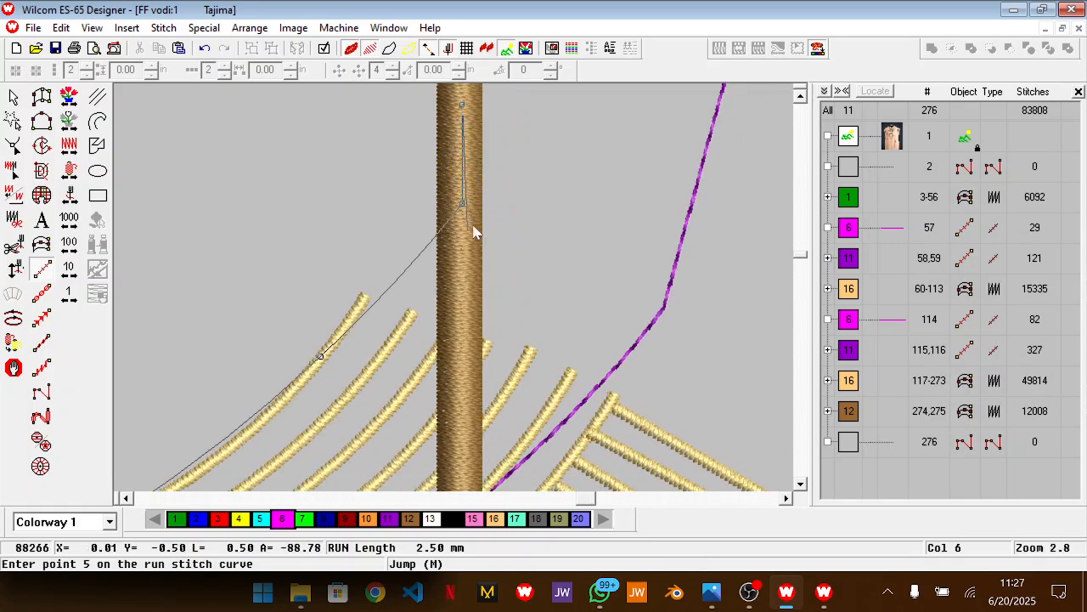
key("BackSpace")
key("BackSpace")
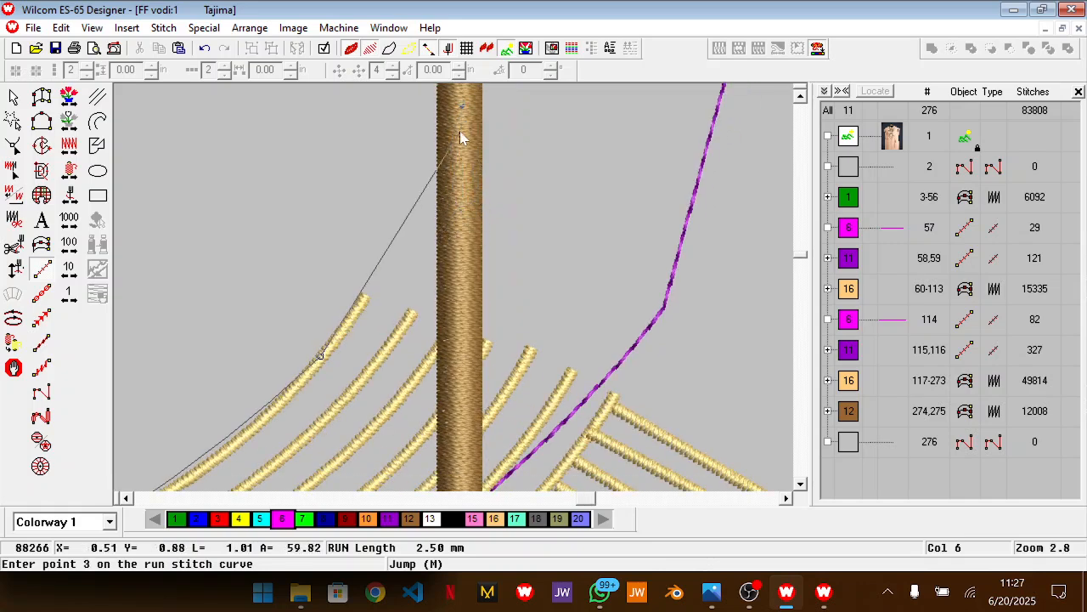
Place the curve's third point on the neck opening's right edge so the line smoothly extends the outermost gold line
scroll(459, 187, "up", 2)
left_click(460, 176)
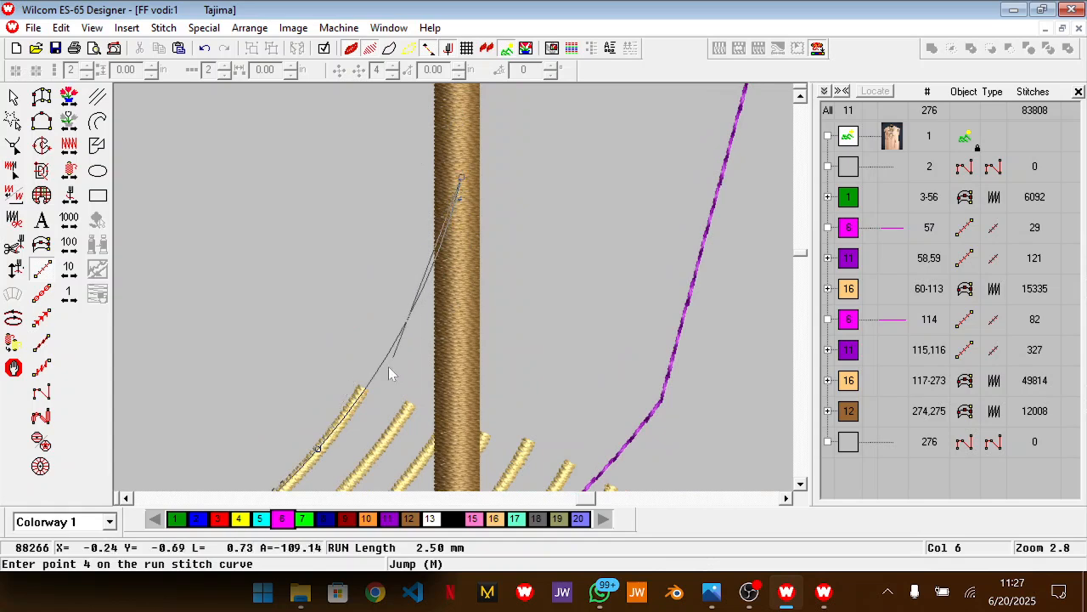
scroll(449, 170, "up", 2)
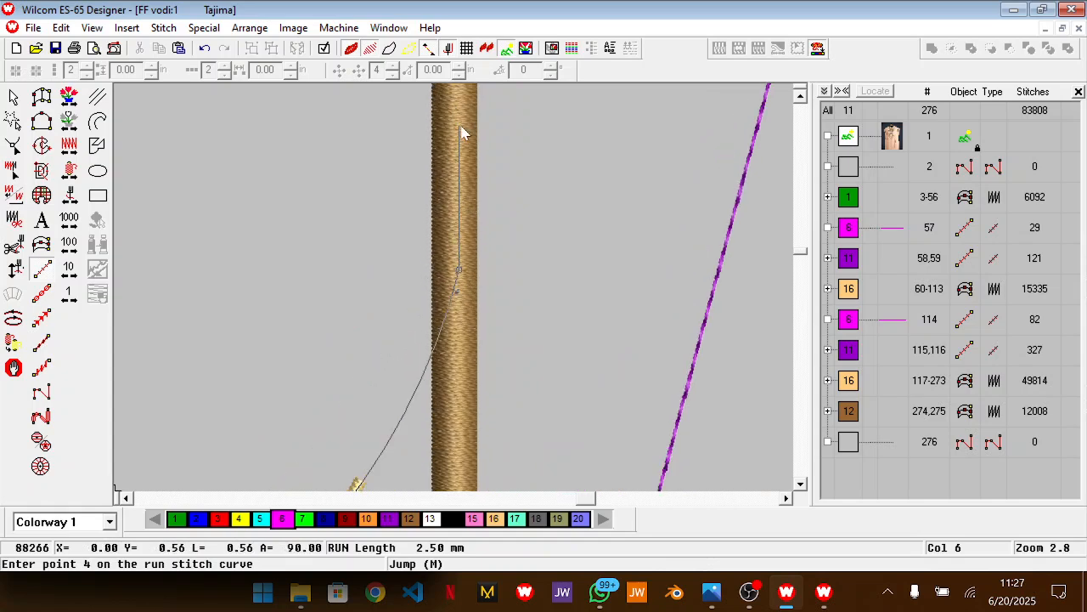
key("BackSpace")
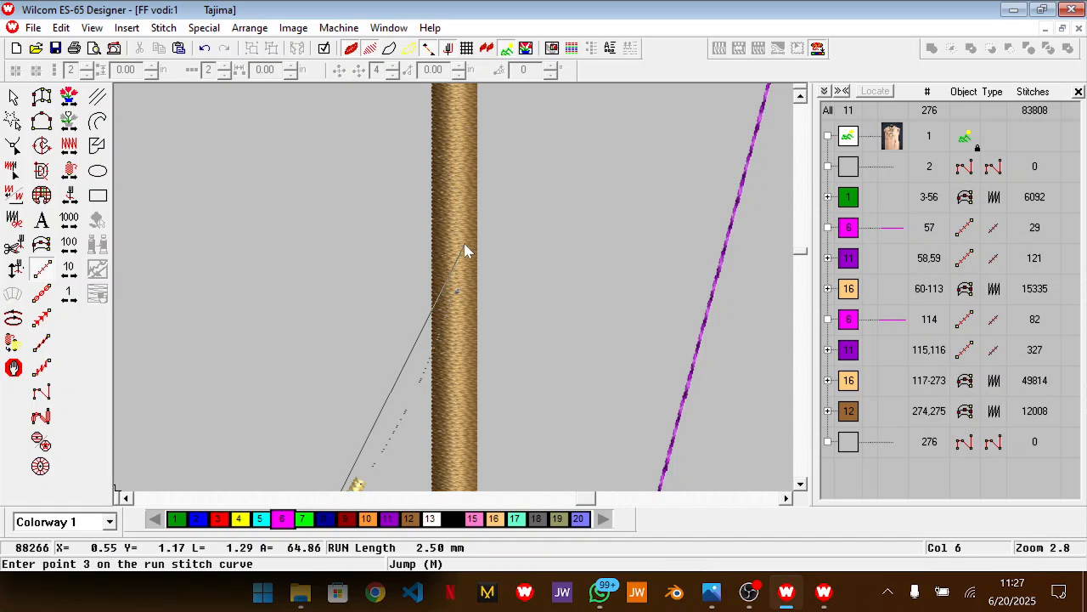
left_click(459, 247)
scroll(460, 245, "up", 5)
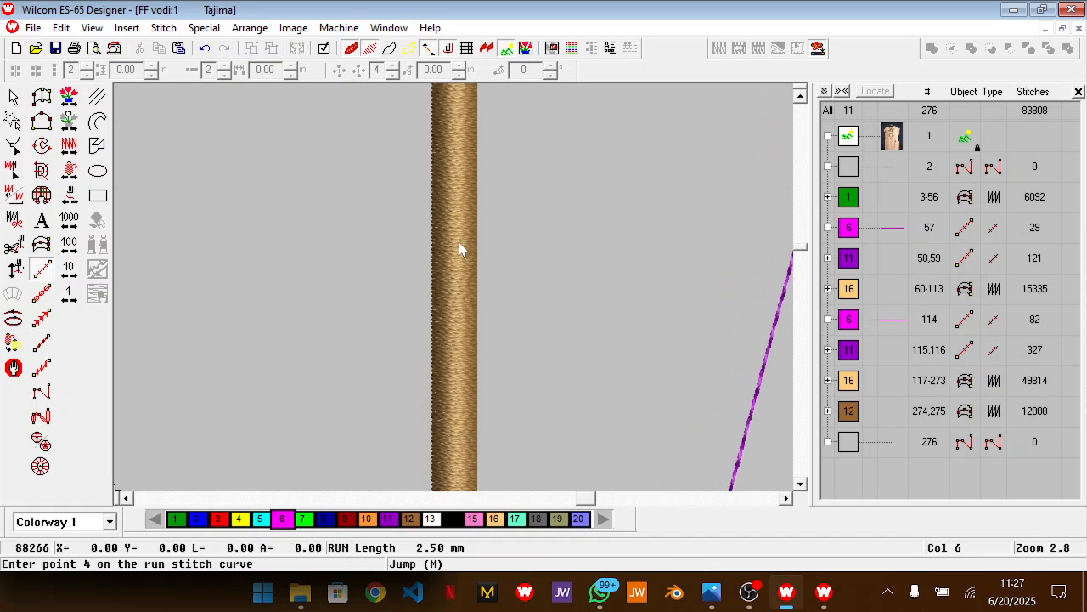
Continue the run line straight up to the neck opening's top right corner, then along just above the top edge, and finish it
key("shift+z")
key("shift+z")
scroll(457, 108, "down", 3)
scroll(459, 119, "up", 5)
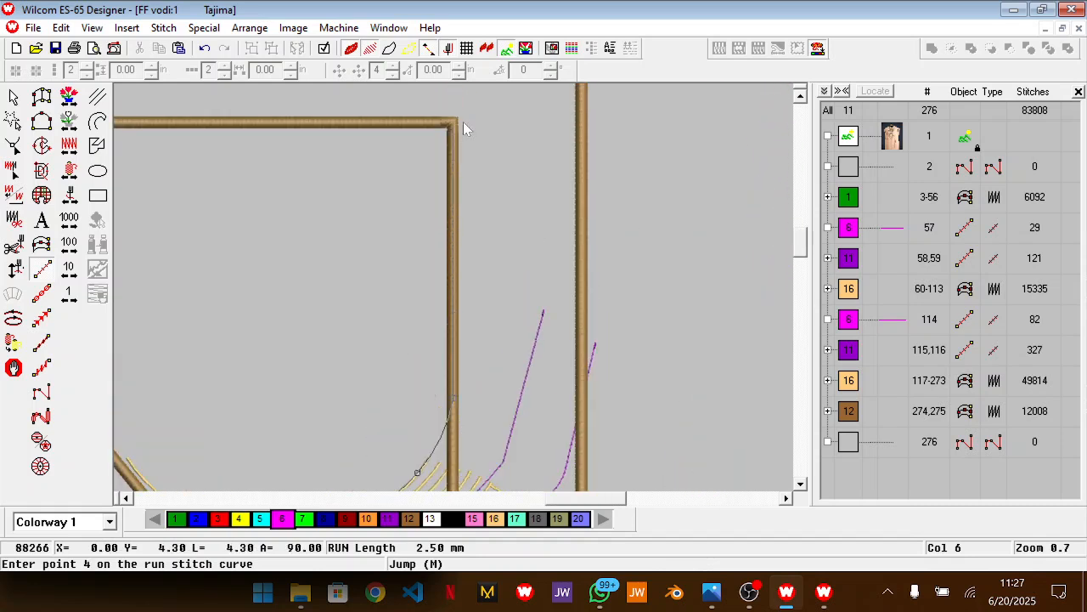
left_click(452, 116)
scroll(280, 111, "up", 5)
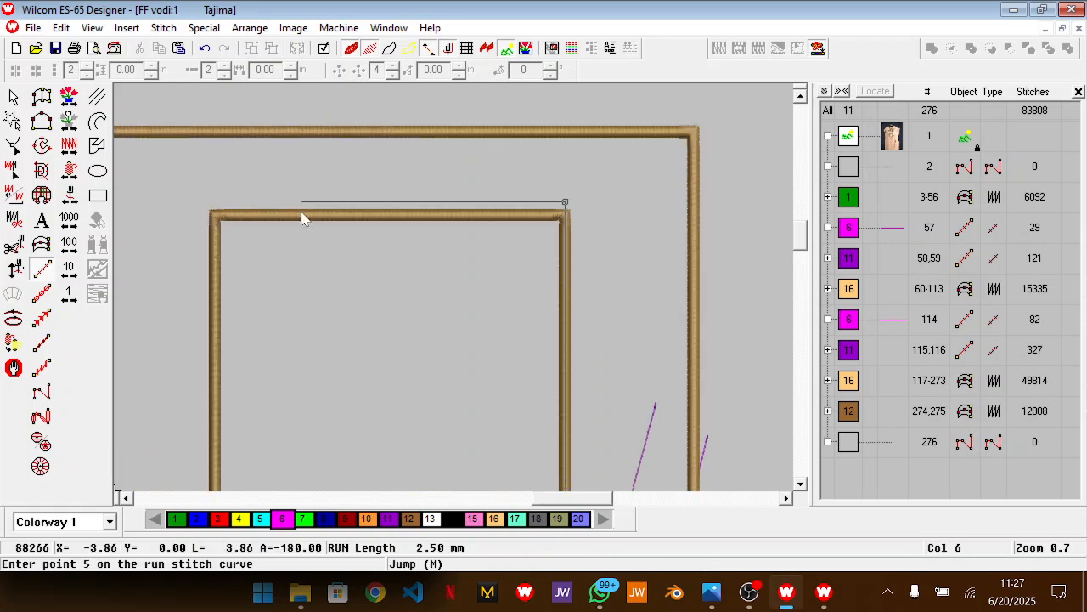
left_click(232, 205)
key("Return")
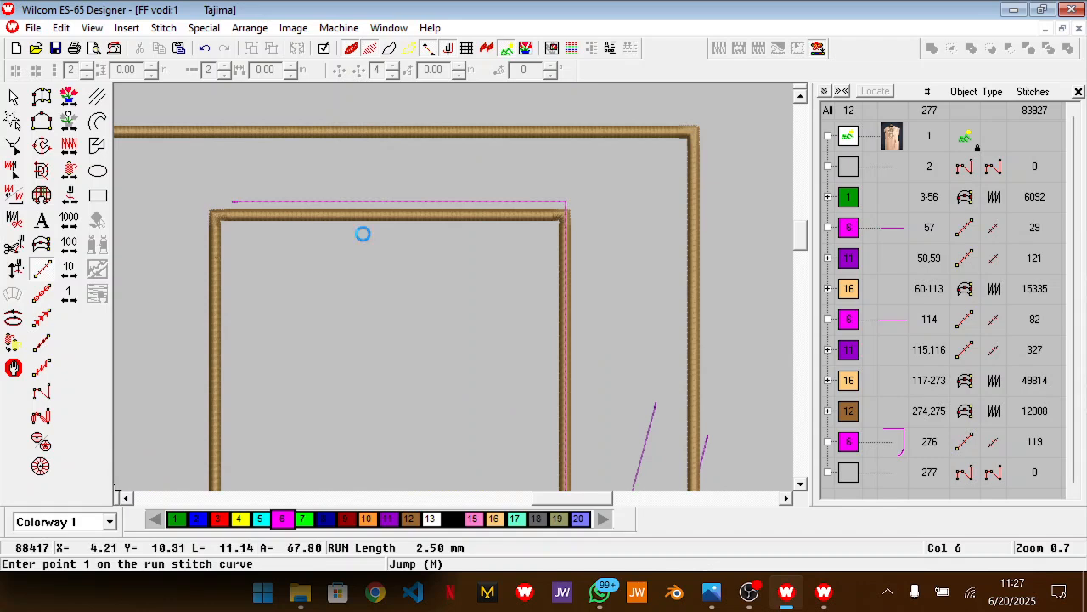
Duplicate the new magenta run line and mirror the copy in X
scroll(363, 234, "down", 5)
right_click(363, 234)
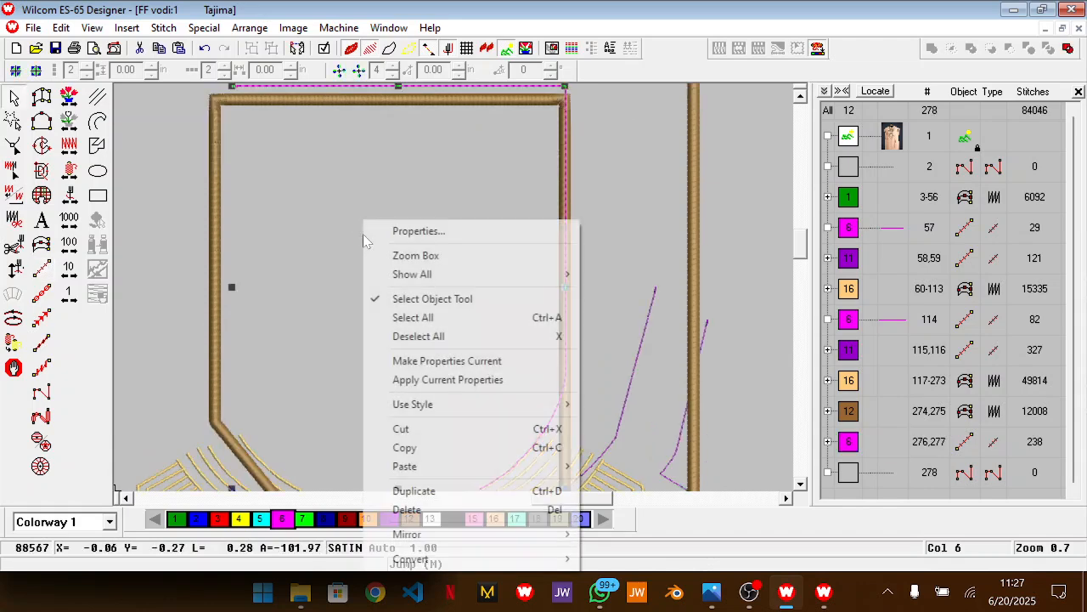
mouse_move(561, 534)
left_click(620, 534)
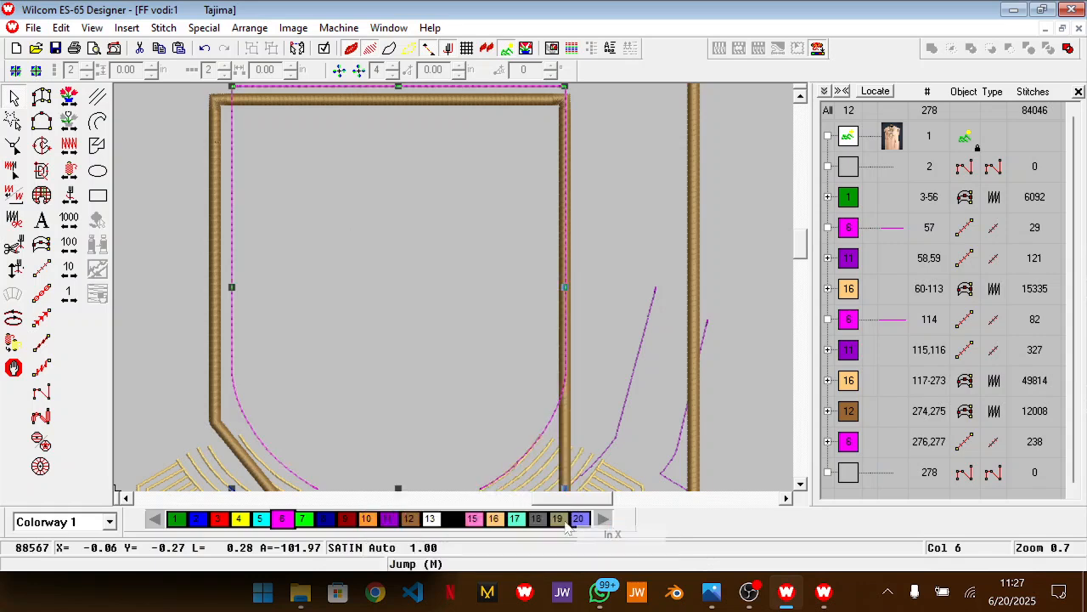
Nudge the mirrored magenta line left until it lines up with the neck opening's left edge, and deselect it
scroll(439, 399, "down", 8)
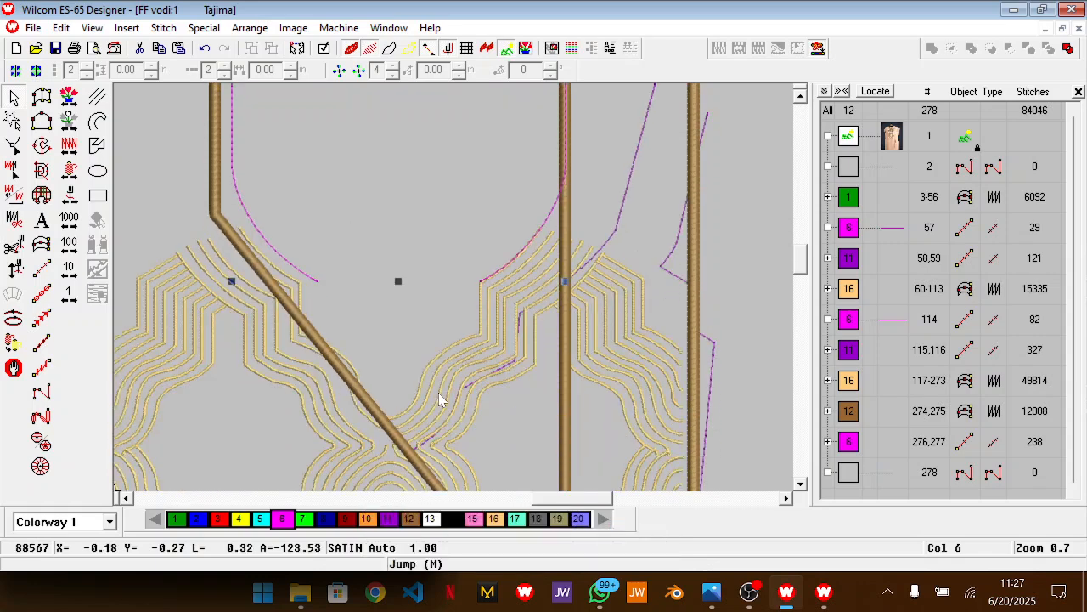
key("Left")
key("Left")
key("Left")
key("Left")
key("Left")
key("Left")
key("Left")
key("Left")
key("Left")
key("Left")
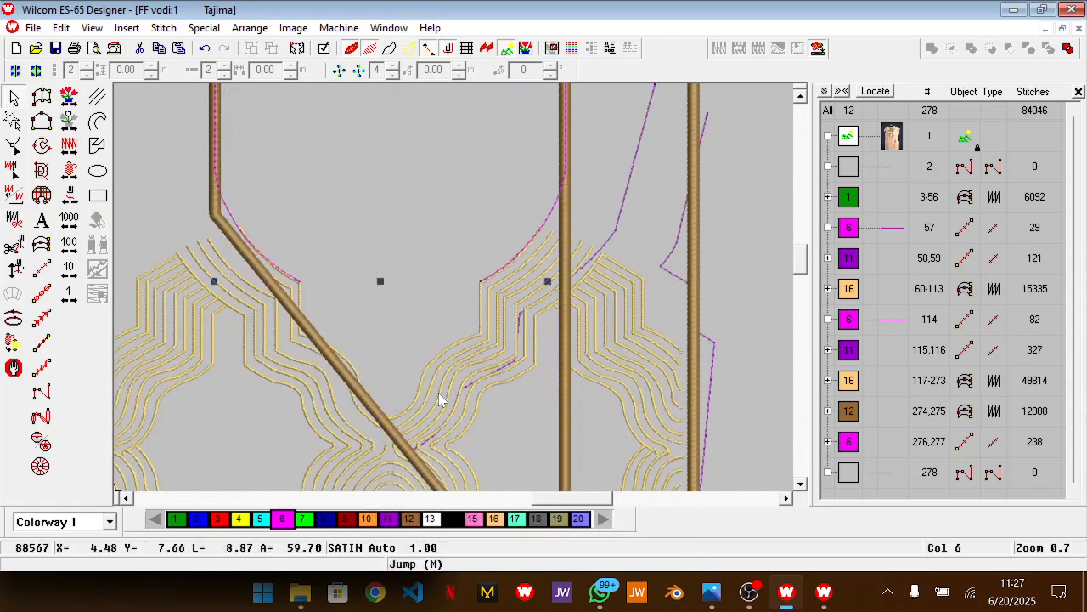
scroll(438, 400, "up", 8)
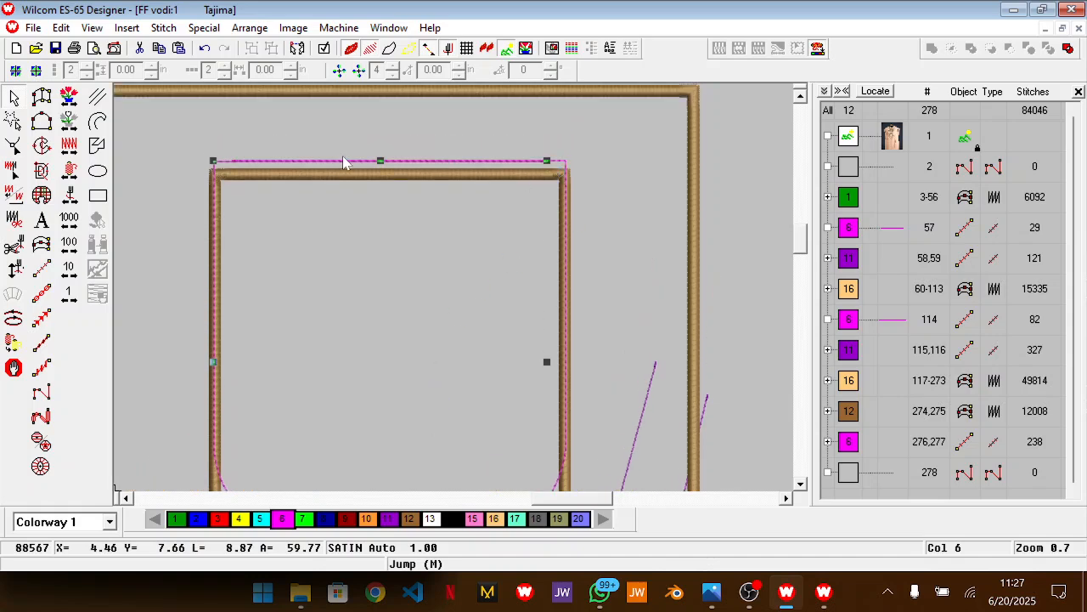
scroll(312, 169, "down", 5)
key("shift+z")
scroll(312, 168, "down", 5)
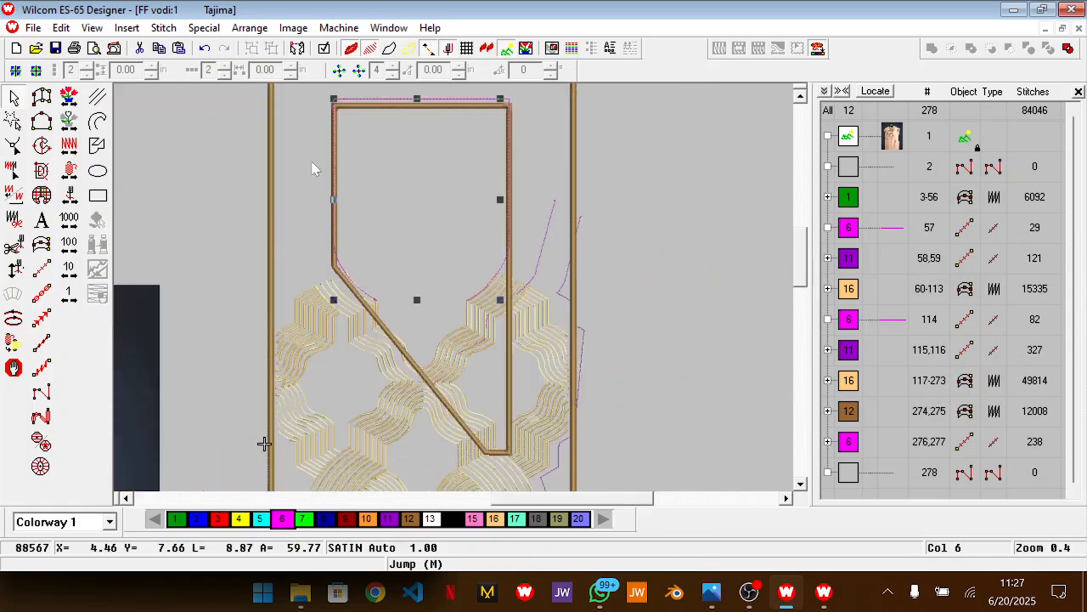
left_click(732, 299)
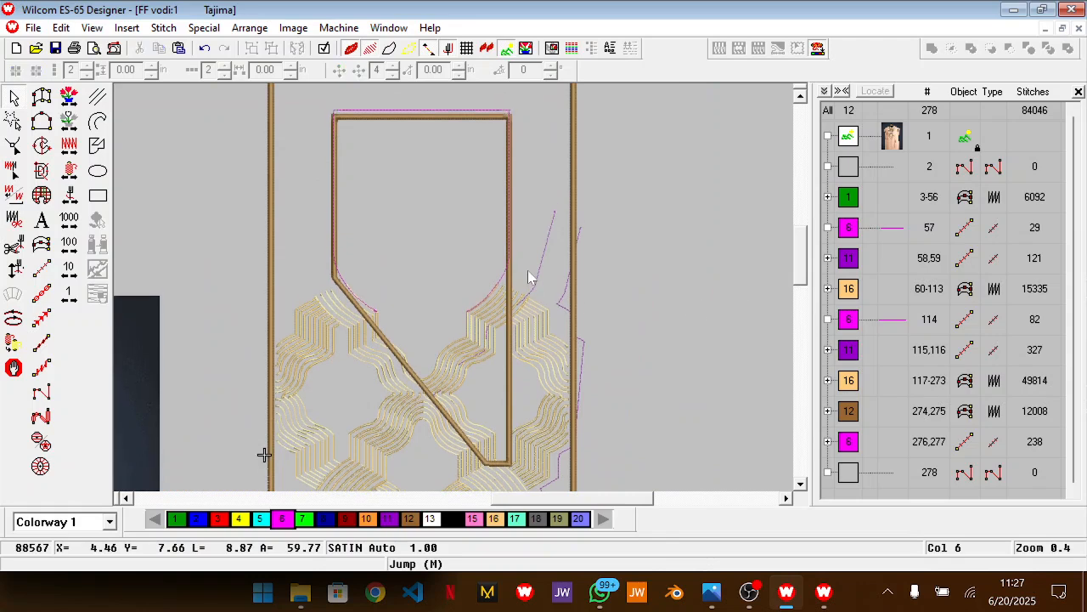
Measure the vertical distance from the magenta outline's top edge down to where the gold bands meet
left_click_drag(423, 108, 434, 387)
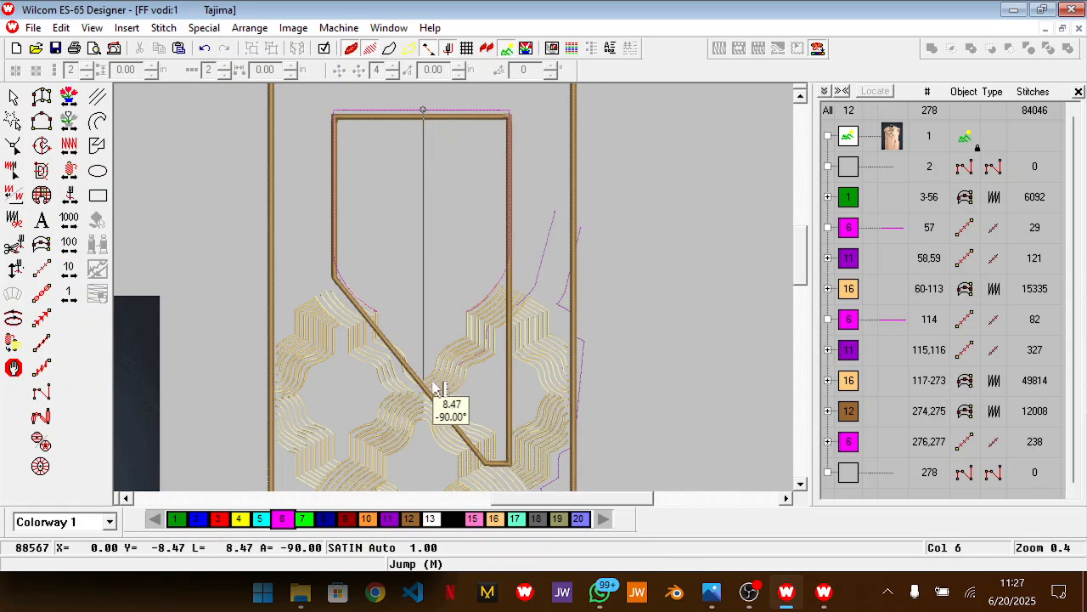
key("Escape")
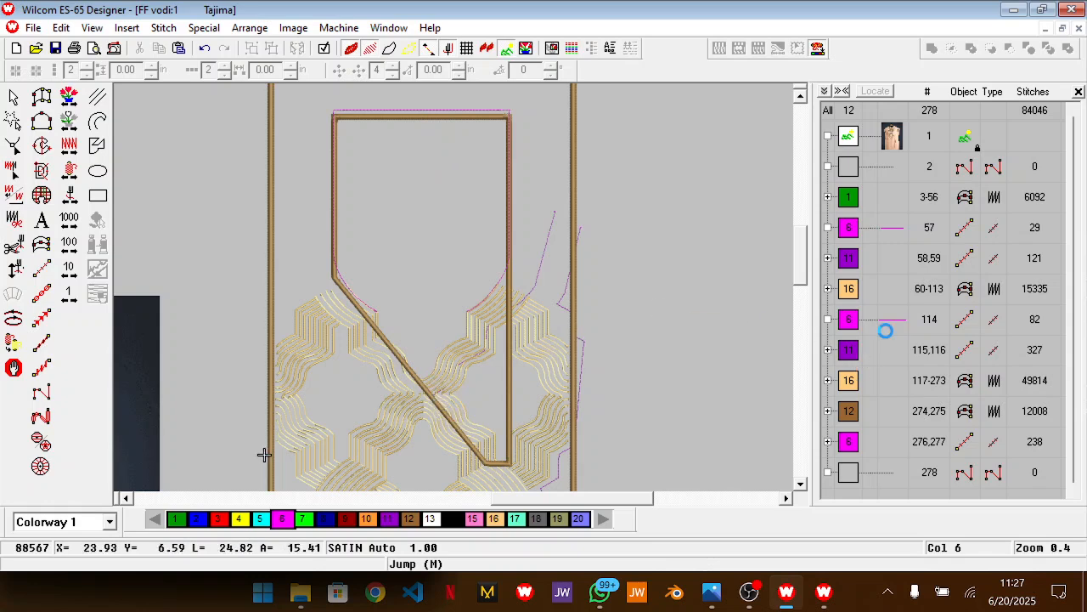
left_click(884, 323)
Reshape the left magenta run line by moving both nodes of its horizontal segment farther above the neck opening's brown top edge
scroll(439, 186, "up", 2)
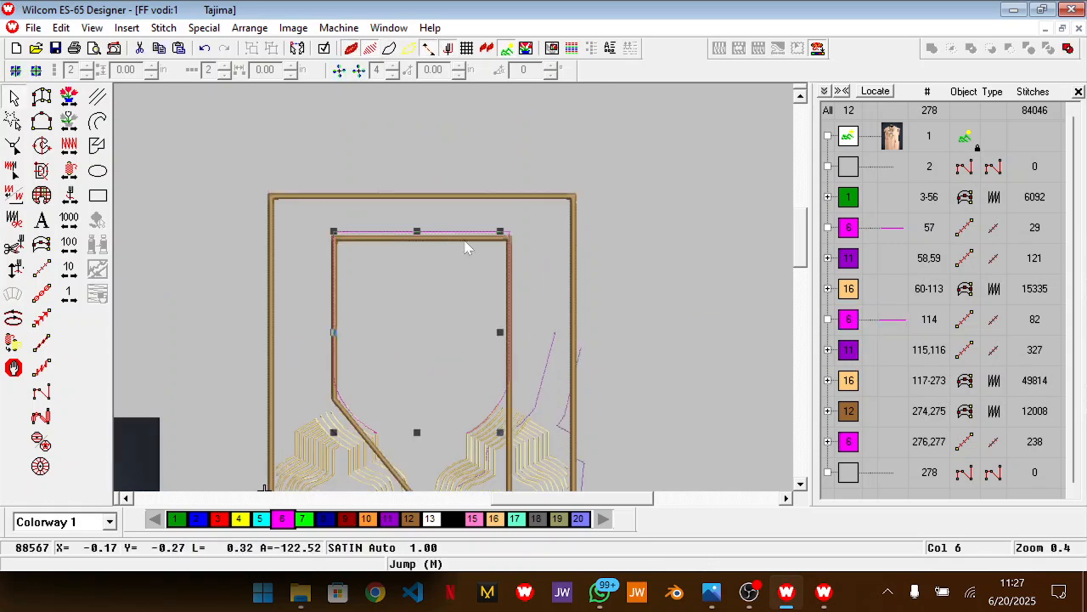
key("h")
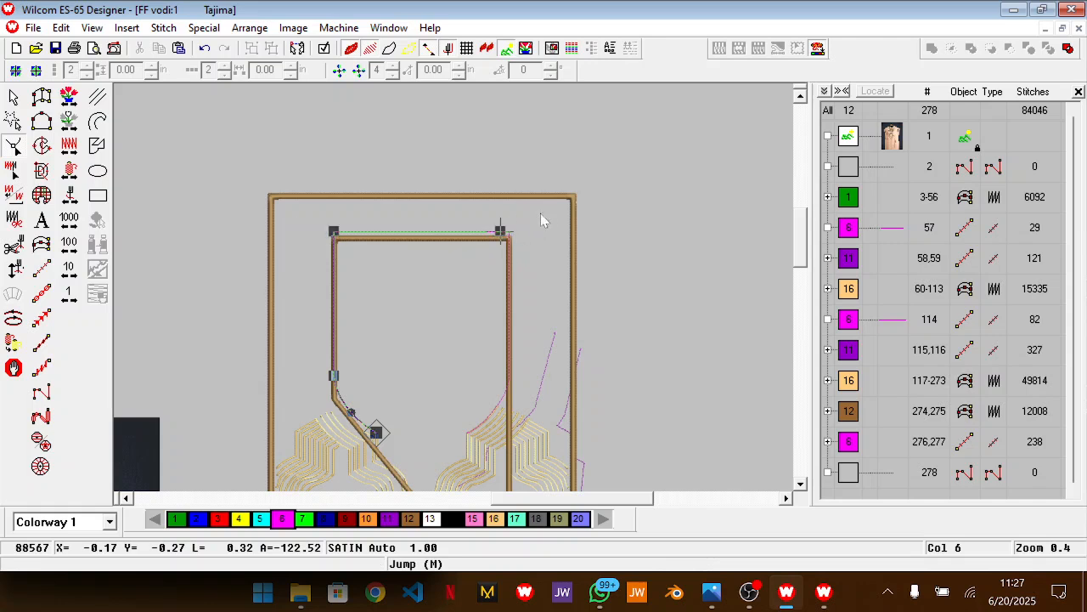
left_click(501, 231)
left_click_drag(498, 231, 499, 218)
left_click_drag(335, 230, 335, 225)
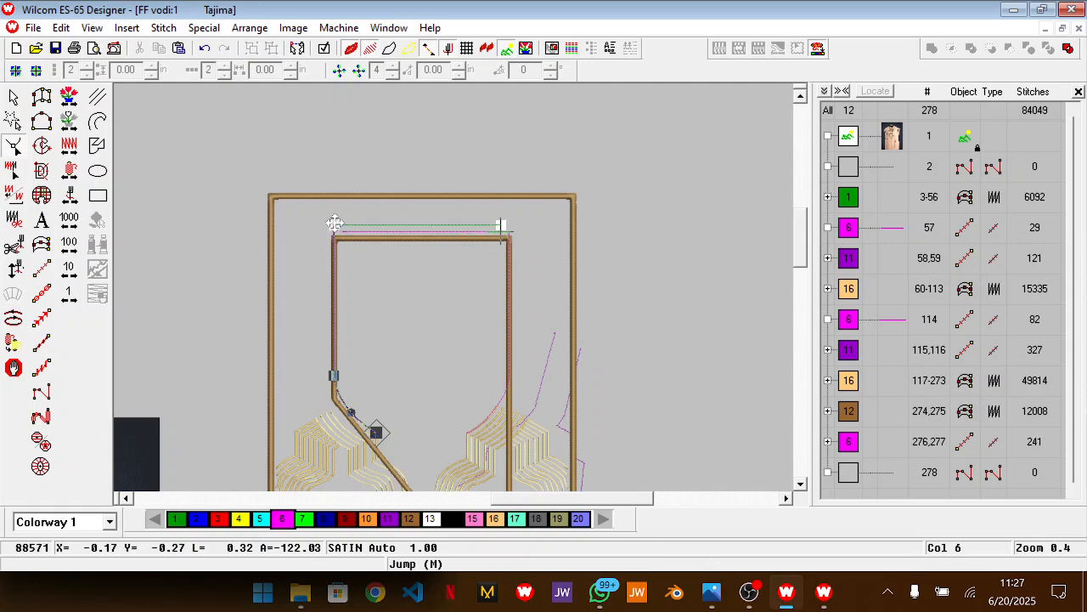
Raise the right magenta run line's horizontal segment to match the left line's new height, and deselect it
left_click(379, 232)
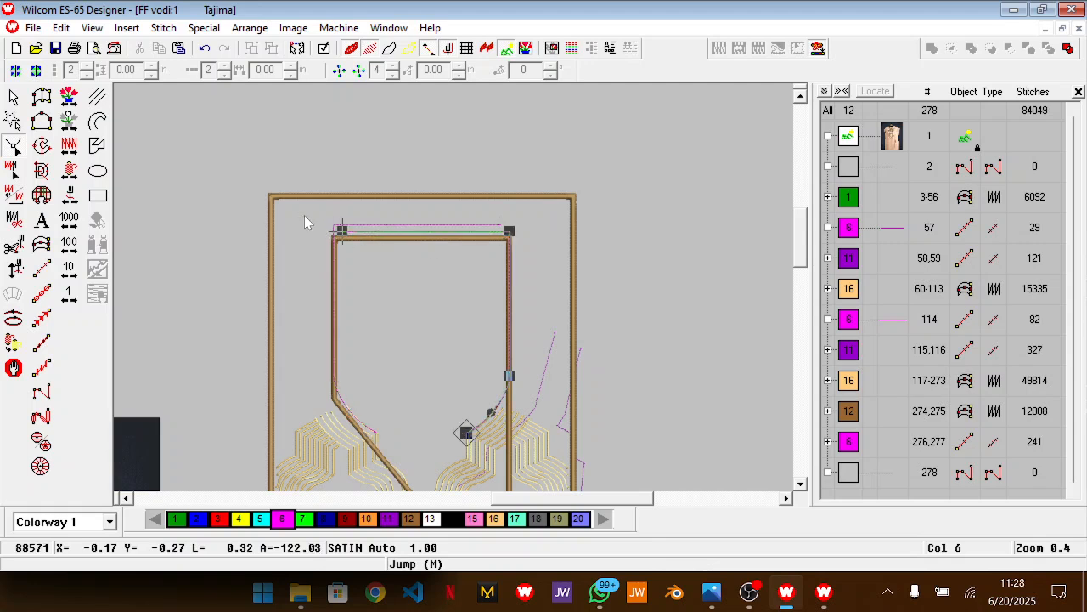
left_click_drag(510, 231, 512, 226)
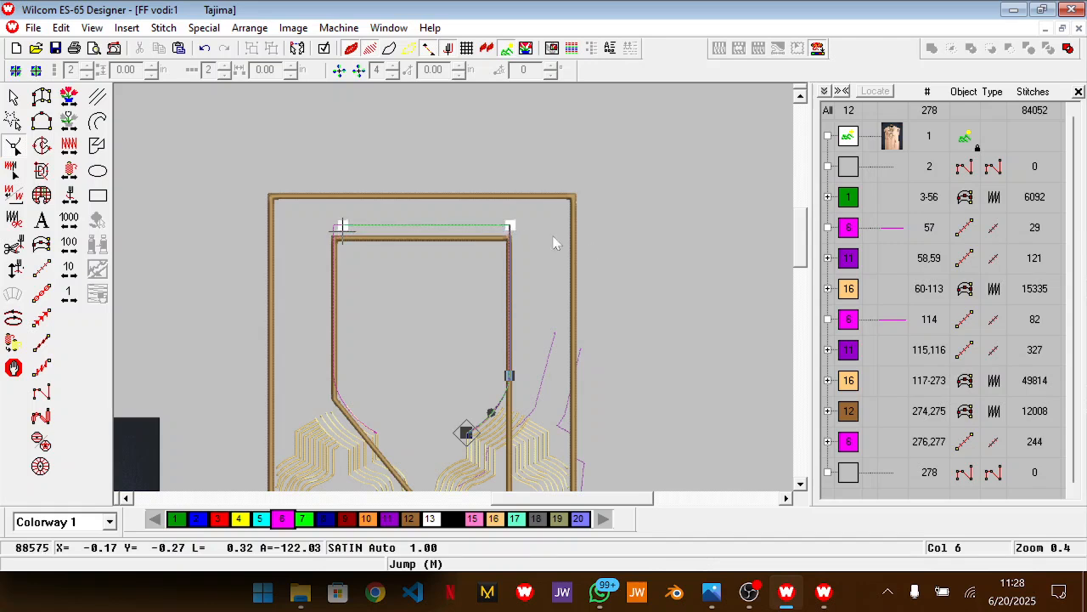
key("Escape")
Duplicate the left magenta run line and nudge the copy left, outside the neck opening's left edge
scroll(607, 303, "down", 2)
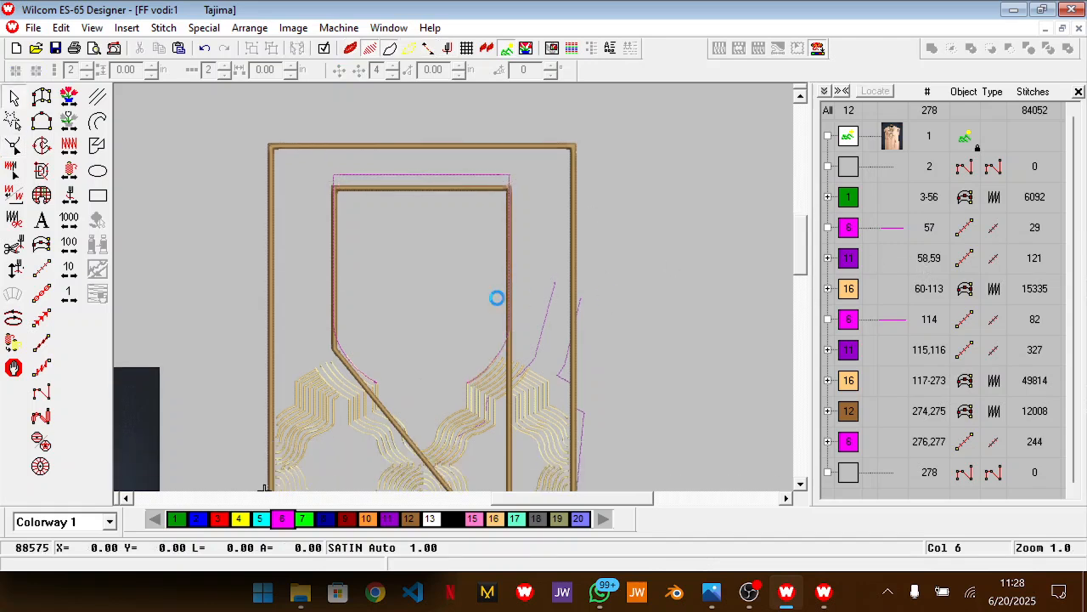
scroll(486, 306, "down", 3)
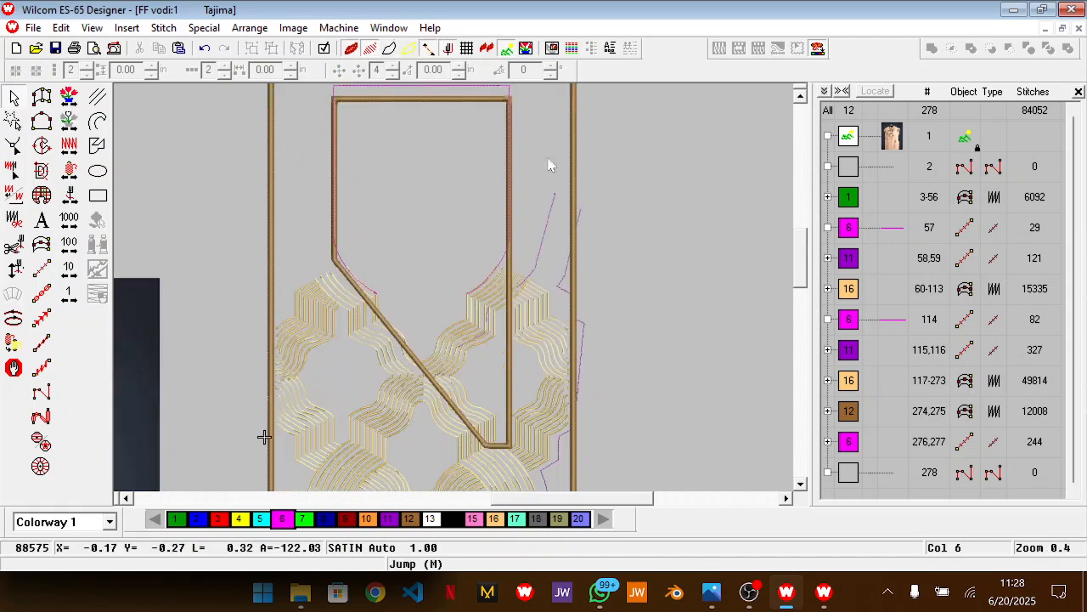
scroll(506, 151, "up", 2)
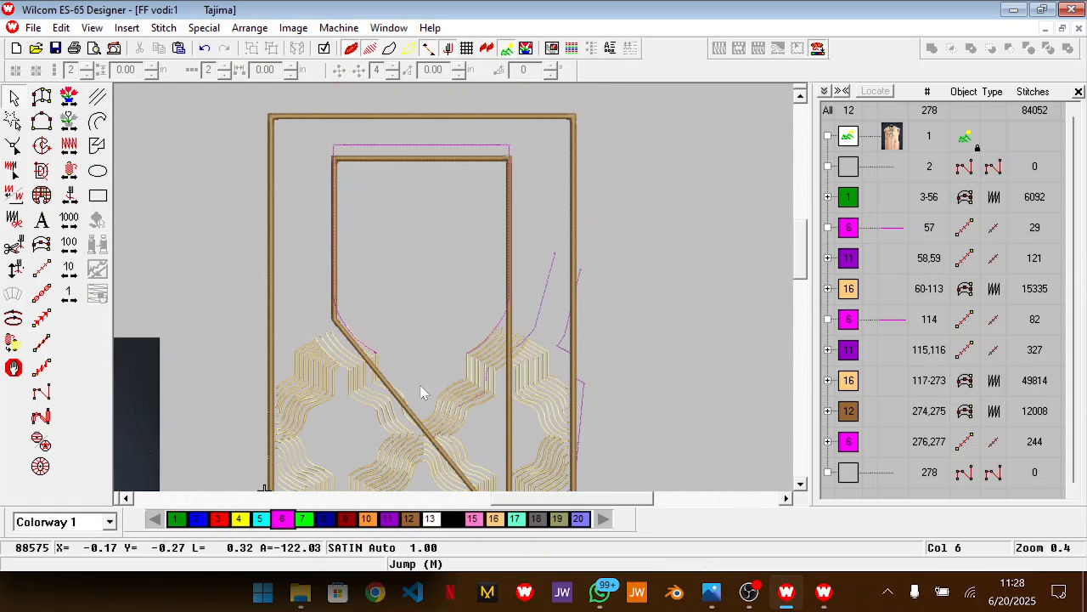
scroll(422, 397, "down", 1)
scroll(422, 397, "up", 2)
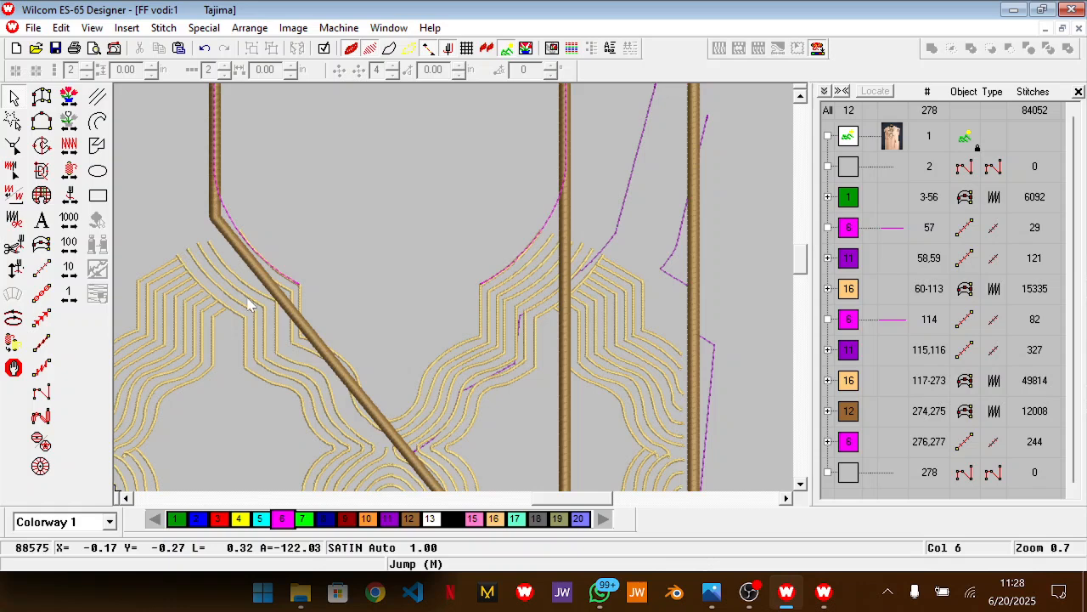
scroll(249, 304, "up", 2)
key("Return")
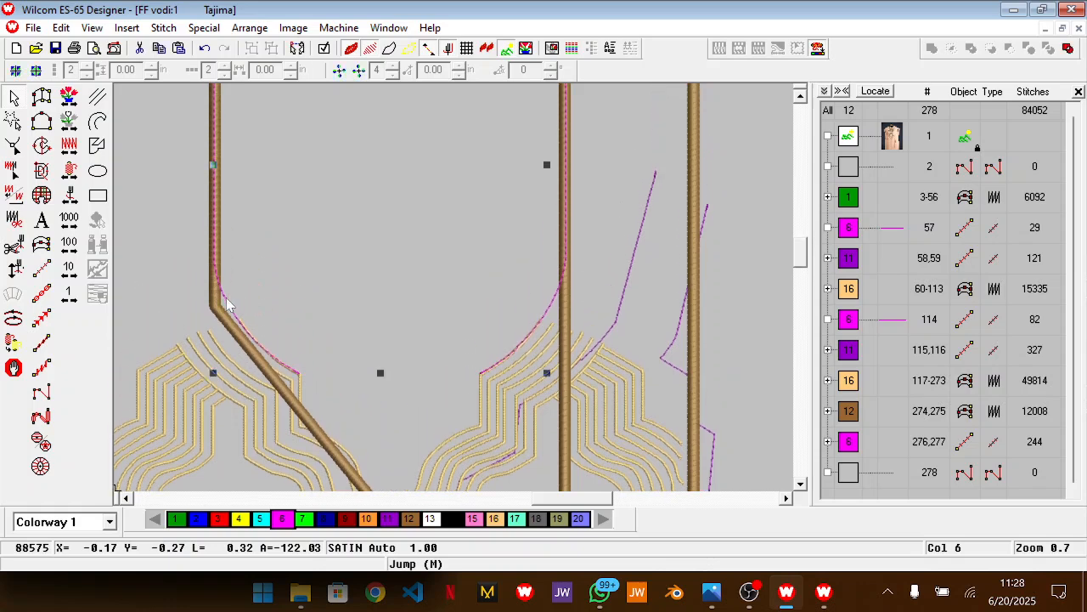
key("Left")
key("Left")
key("Left")
key("Left")
key("Left")
key("Left")
key("Left")
key("Left")
key("Left")
key("Left")
key("Left")
key("Left")
key("Left")
key("Left")
key("Left")
key("Left")
key("Left")
key("Left")
key("Left")
key("Left")
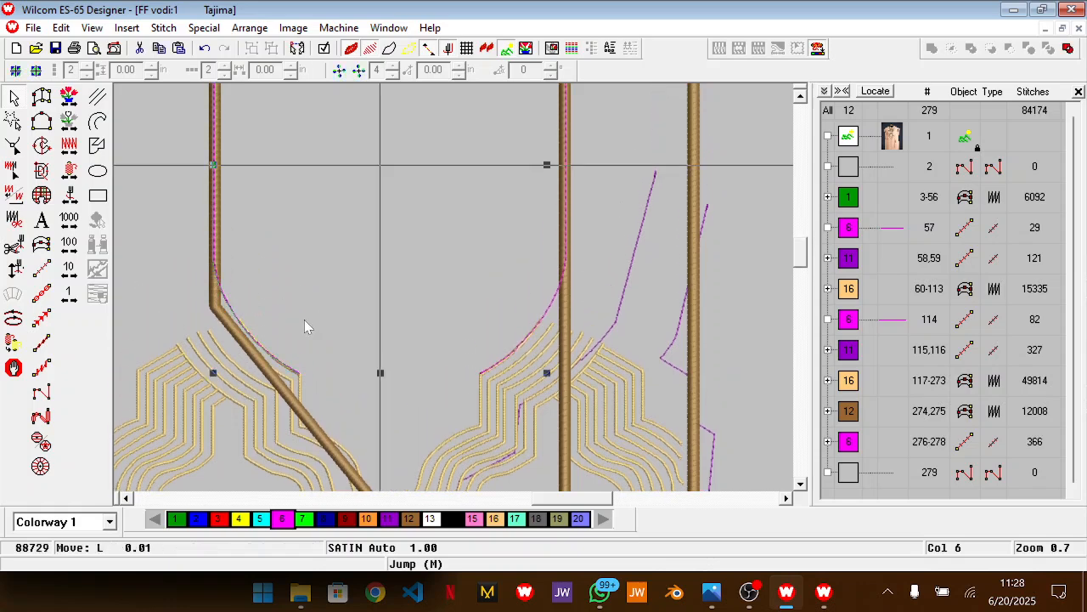
key("Left")
key("Left")
key("Left")
key("Left")
key("Left")
key("Left")
key("Left")
key("Left")
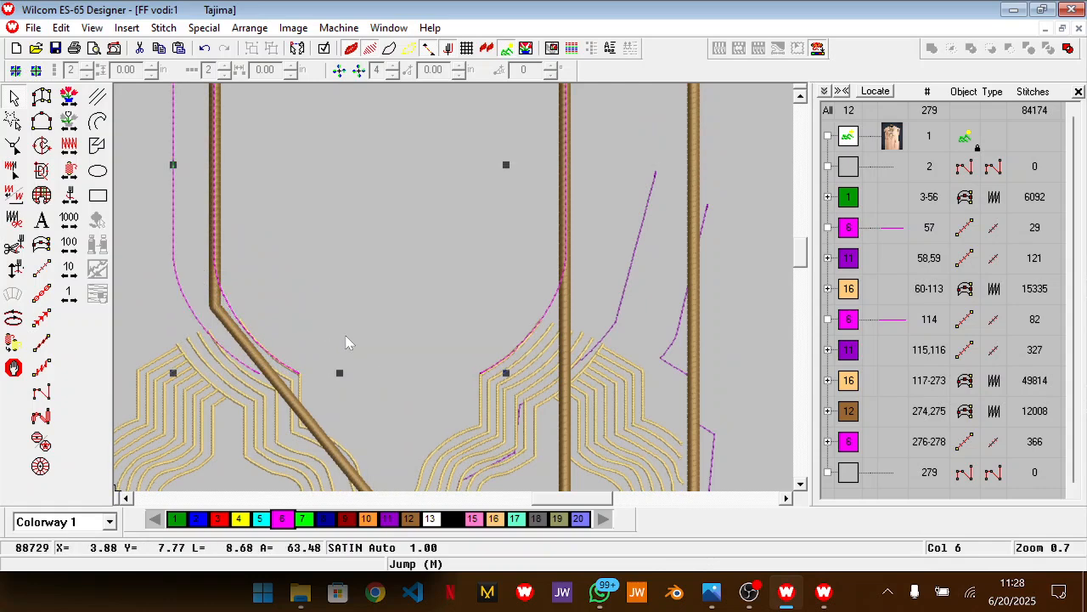
Nudge the copied magenta line down and slightly back right so its lower curve follows the gold lines parallel to the original
key("Left")
key("Left")
key("Left")
key("Left")
key("Left")
key("Left")
key("Left")
key("Left")
key("Left")
key("Left")
key("Left")
key("Left")
key("Left")
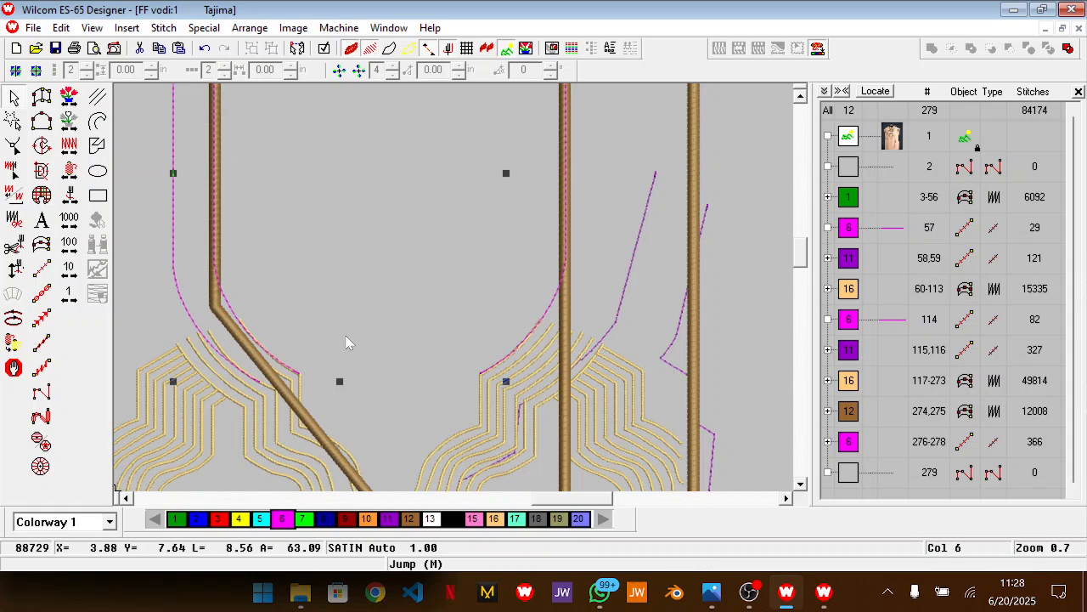
key("Right")
key("Right")
key("Right")
key("Right")
key("Right")
key("Right")
key("Right")
key("Right")
key("Right")
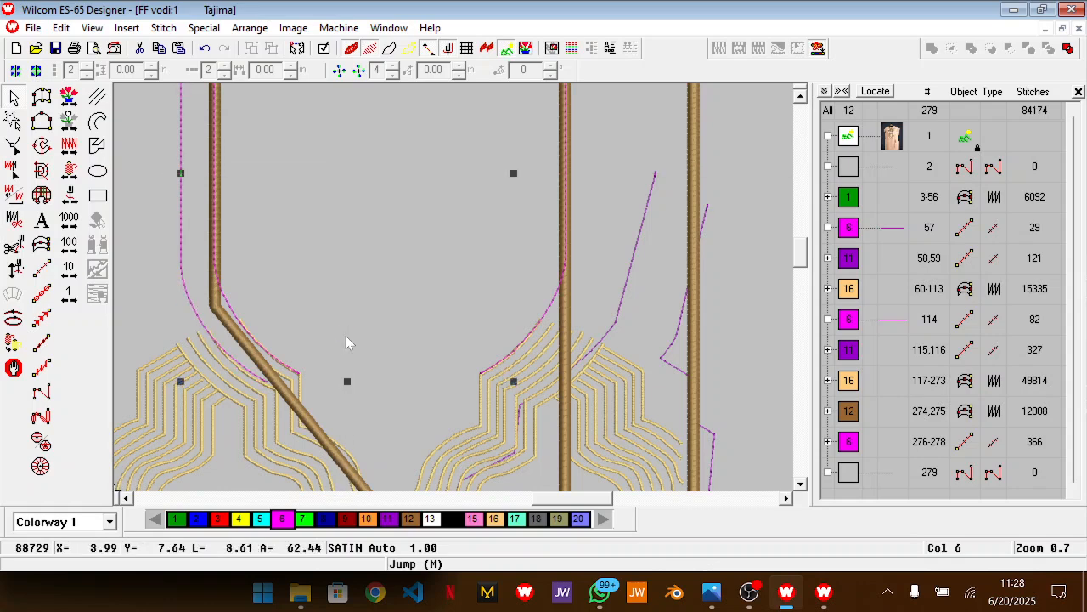
key("Down")
key("Down")
key("Down")
key("Down")
key("Down")
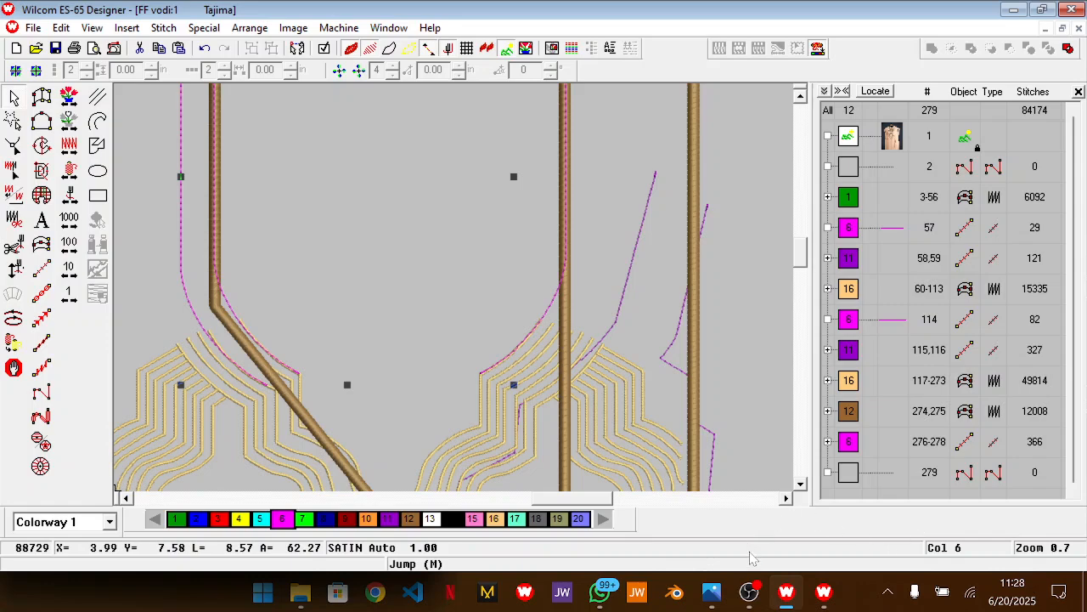
left_click(750, 592)
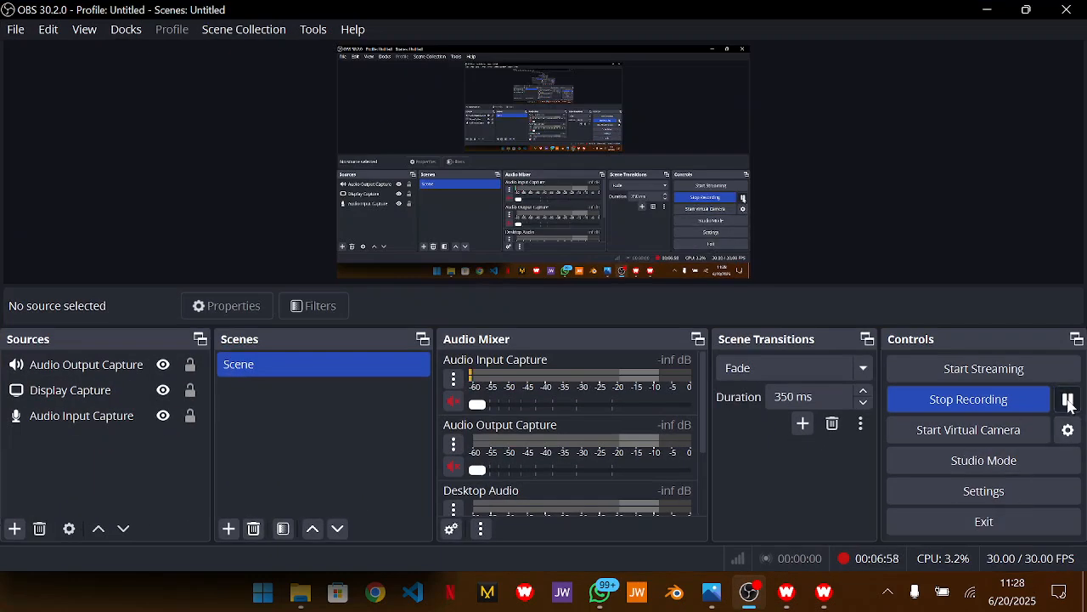
left_click(989, 10)
scroll(545, 303, "down", 1)
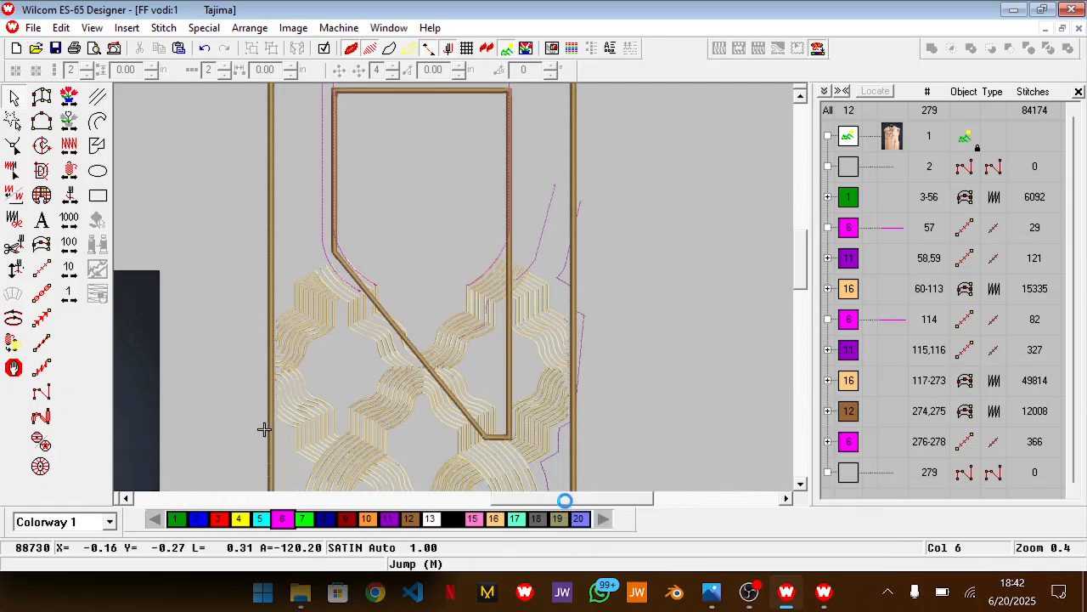
scroll(562, 500, "left", 2)
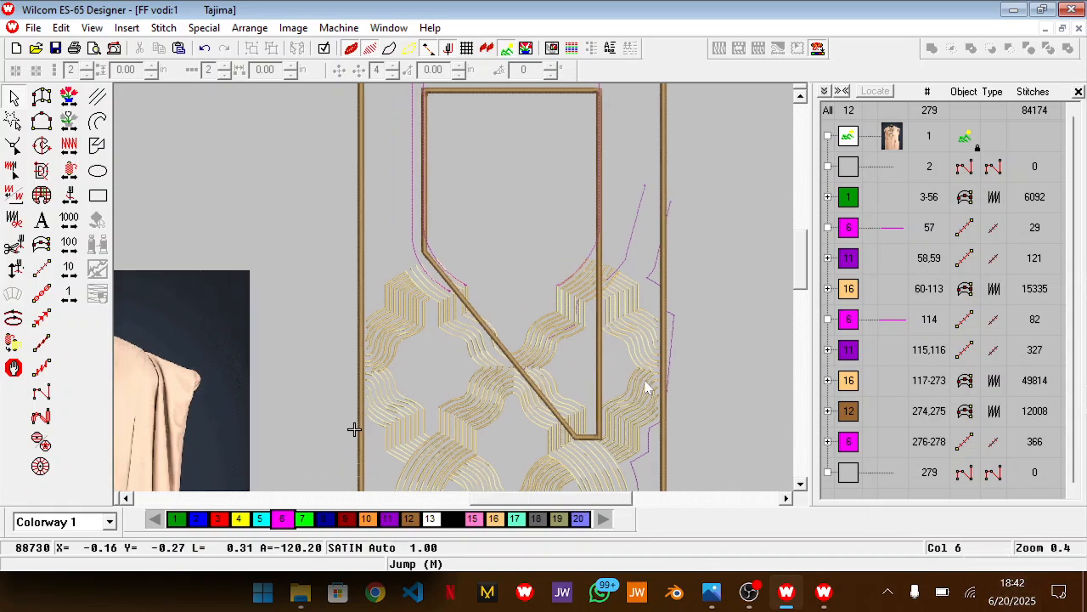
scroll(645, 388, "up", 3)
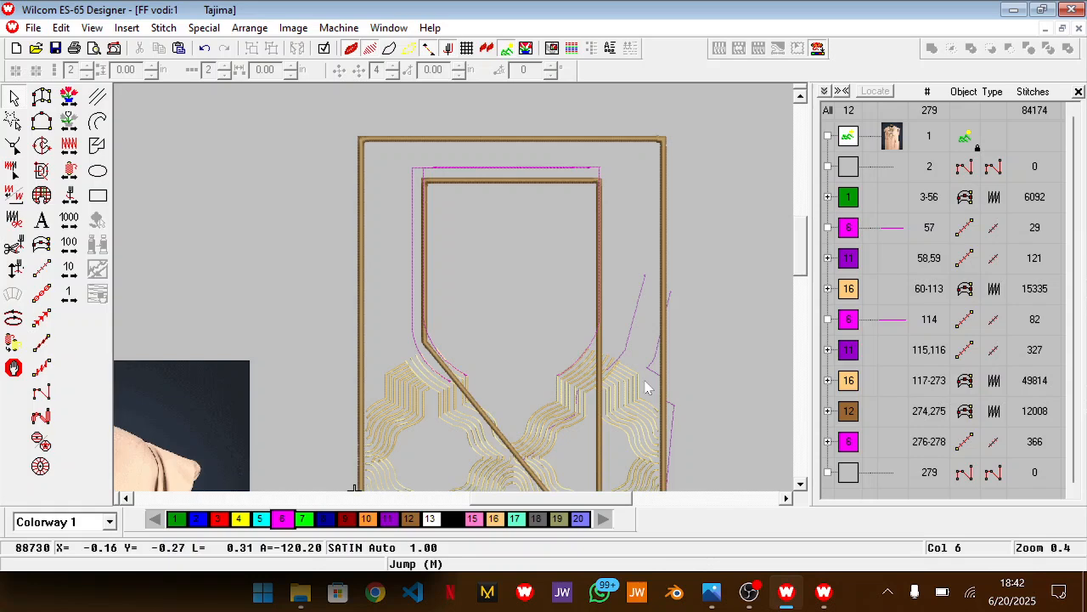
scroll(645, 388, "down", 1)
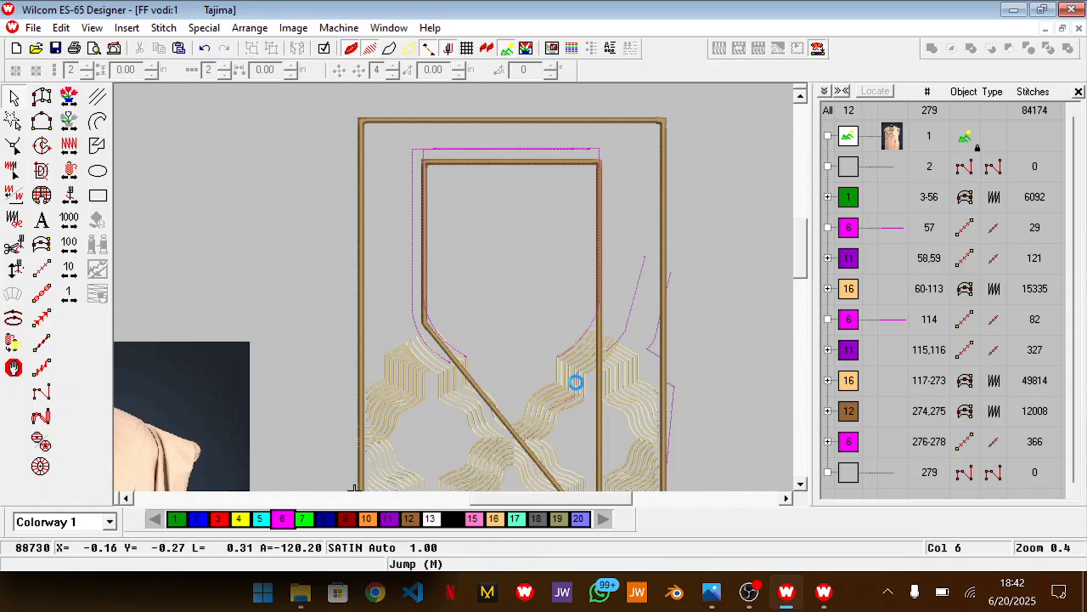
left_click(1059, 591)
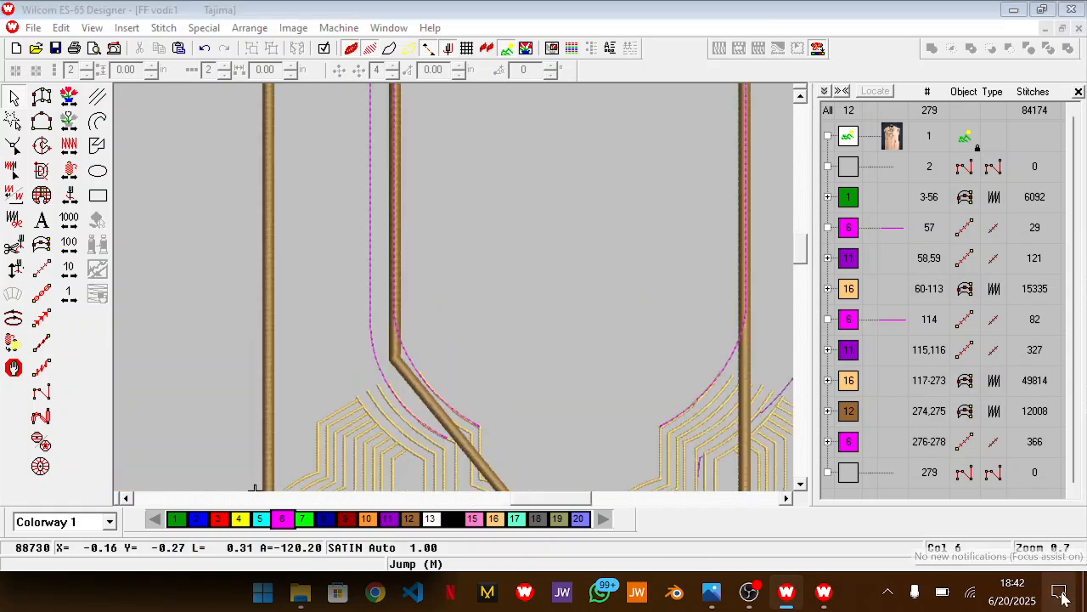
left_click(932, 525)
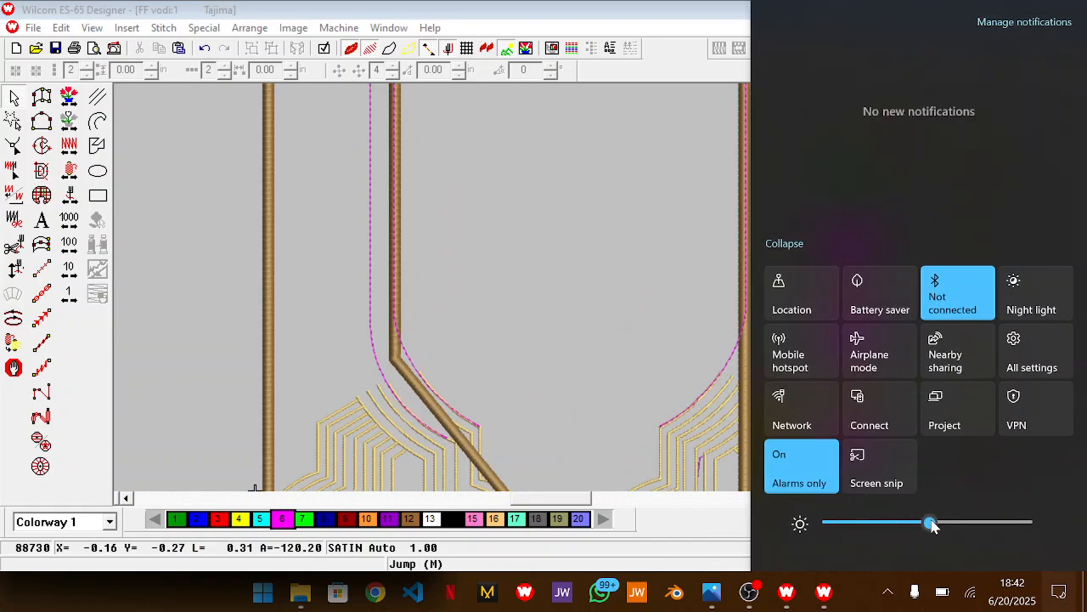
left_click(544, 514)
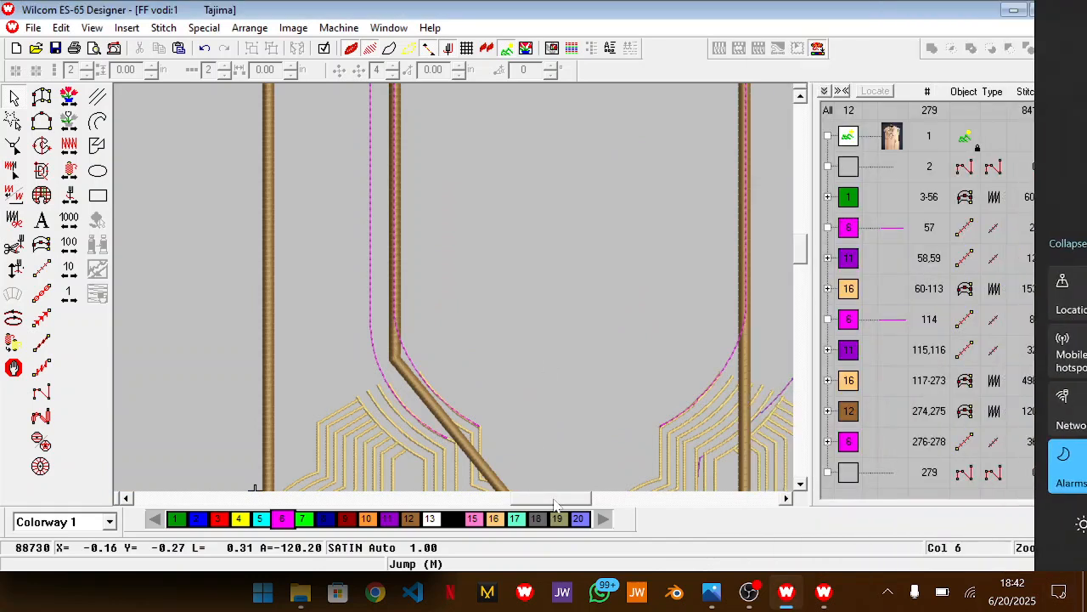
scroll(671, 340, "up", 5)
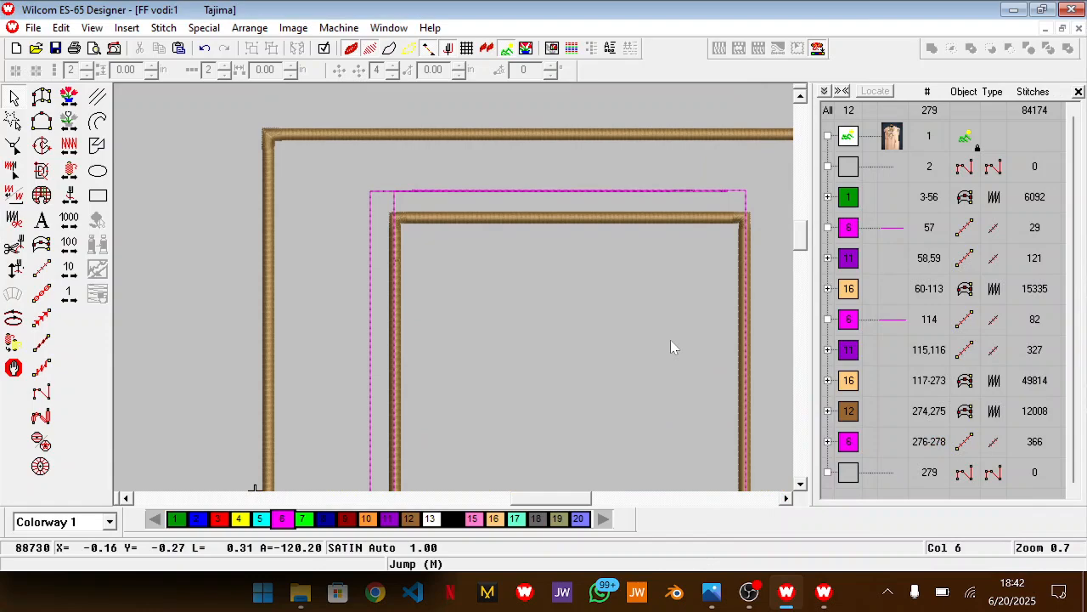
scroll(671, 342, "down", 5)
scroll(671, 340, "down", 2)
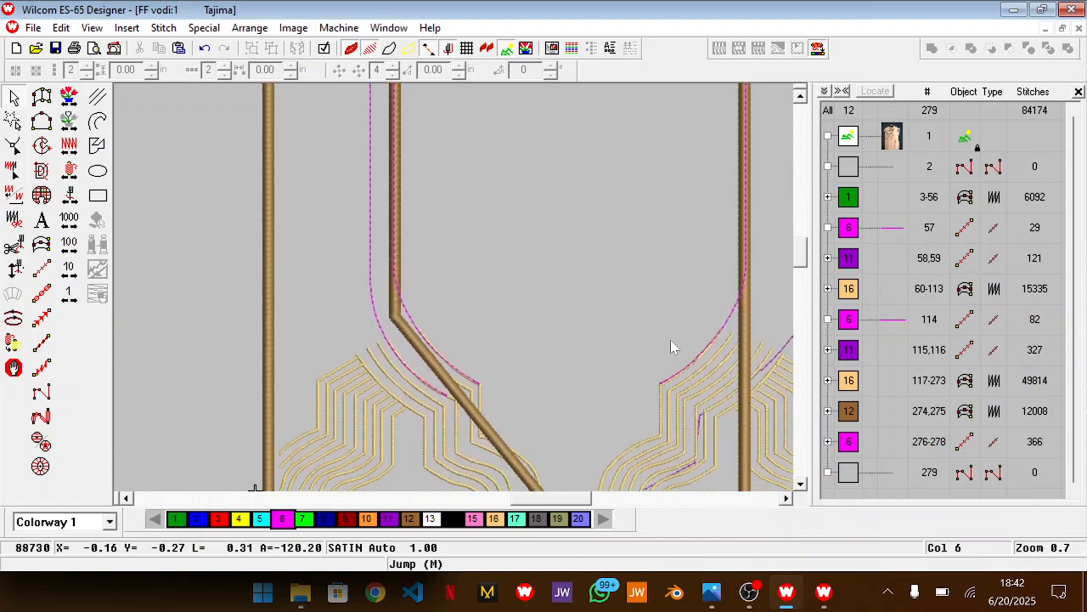
Switch to the reference picture in Photos, zoom in on its neckline bands, and compare them with the gold lines right of the neck opening
key("super+Tab")
left_click(690, 160)
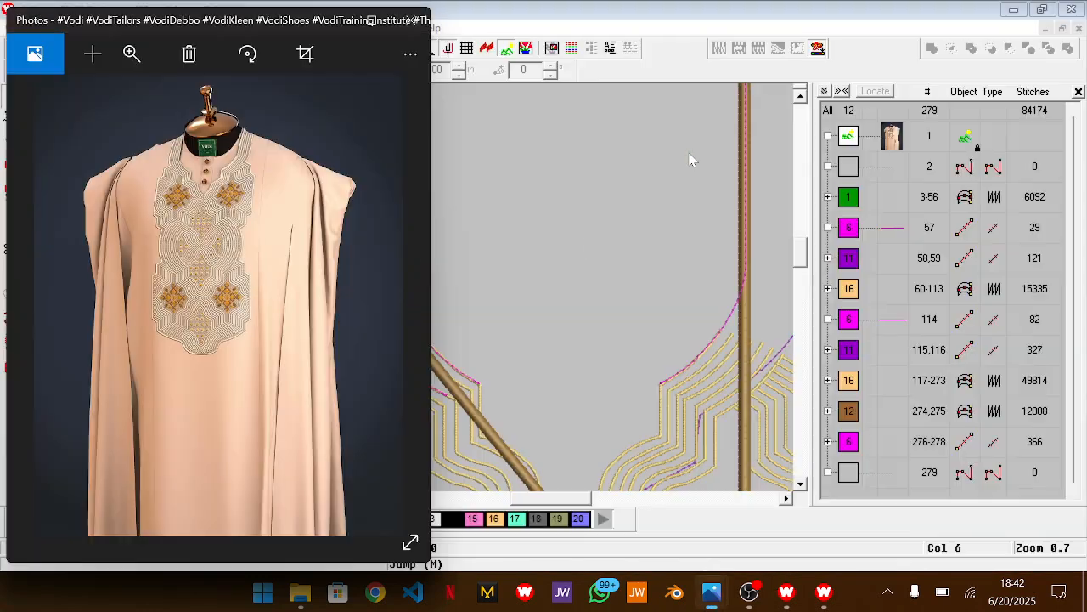
scroll(229, 285, "up", 3)
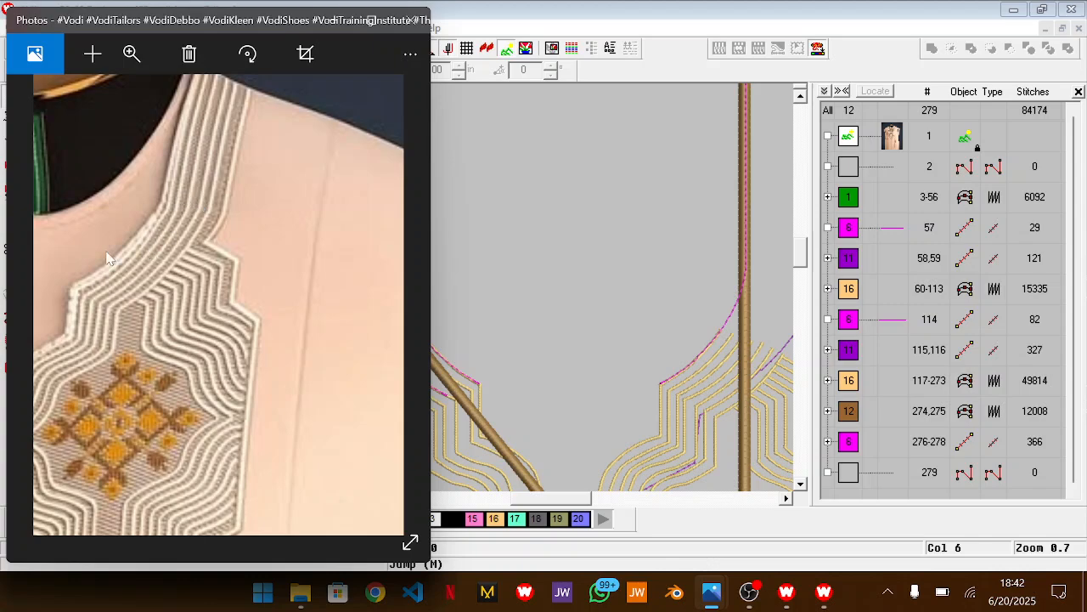
left_click(655, 334)
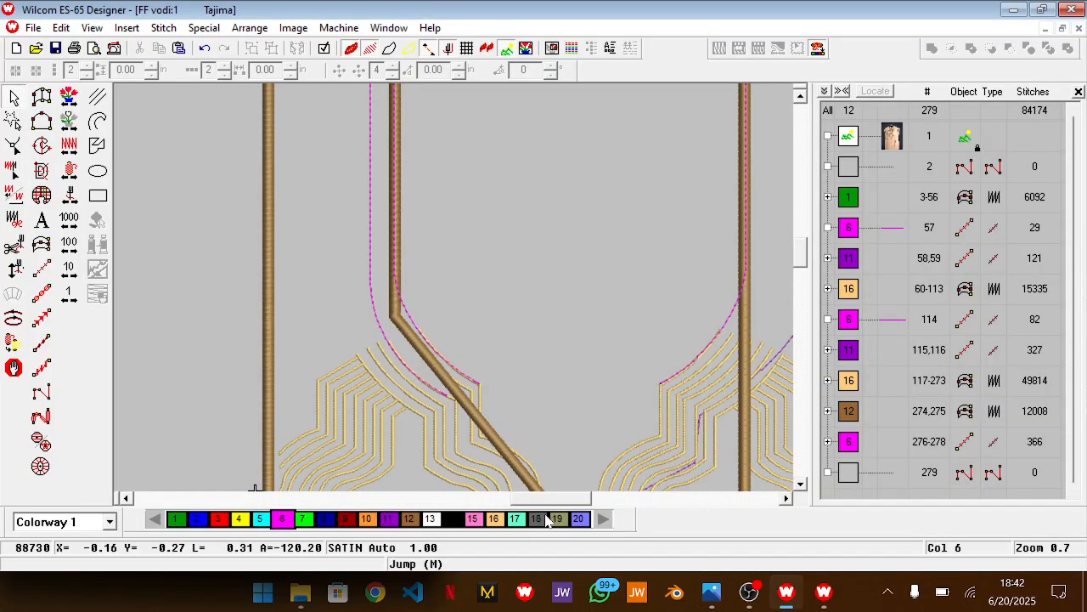
left_click_drag(545, 503, 574, 503)
key("z")
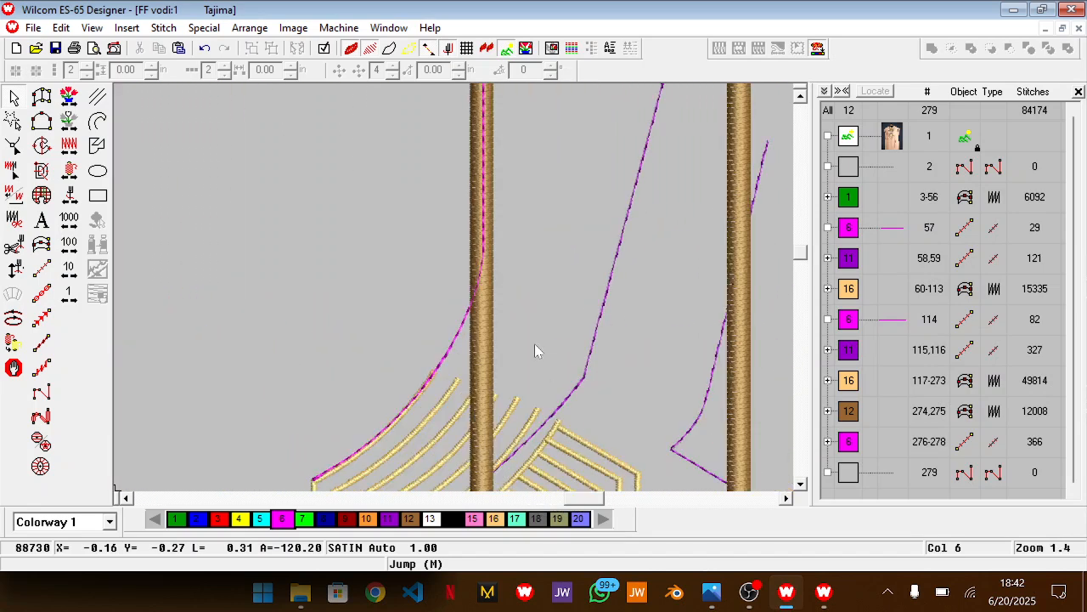
scroll(535, 343, "down", 1)
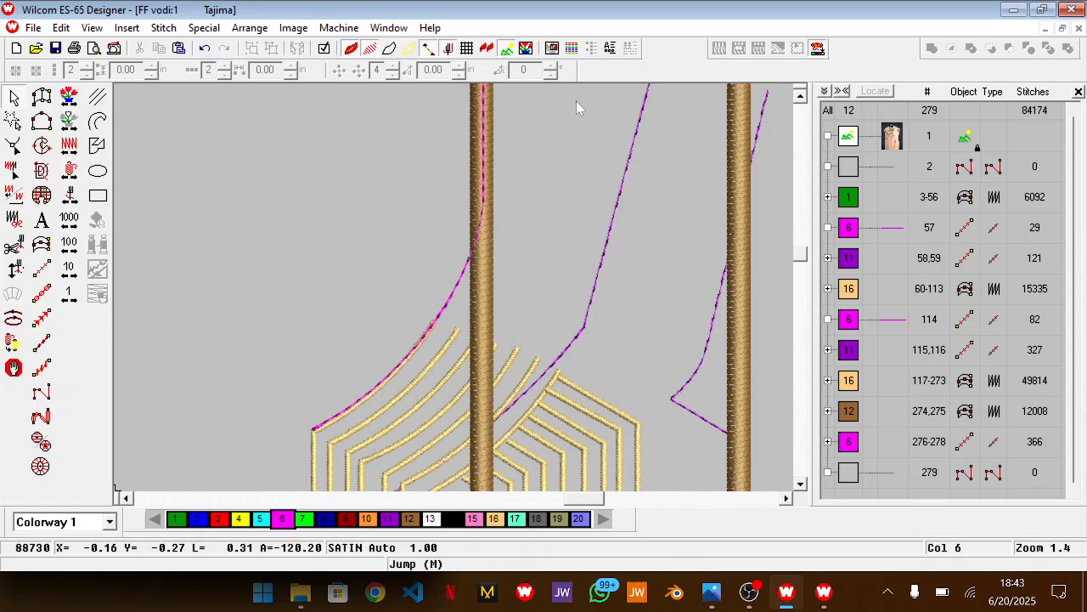
scroll(670, 270, "down", 1)
key("shift+z")
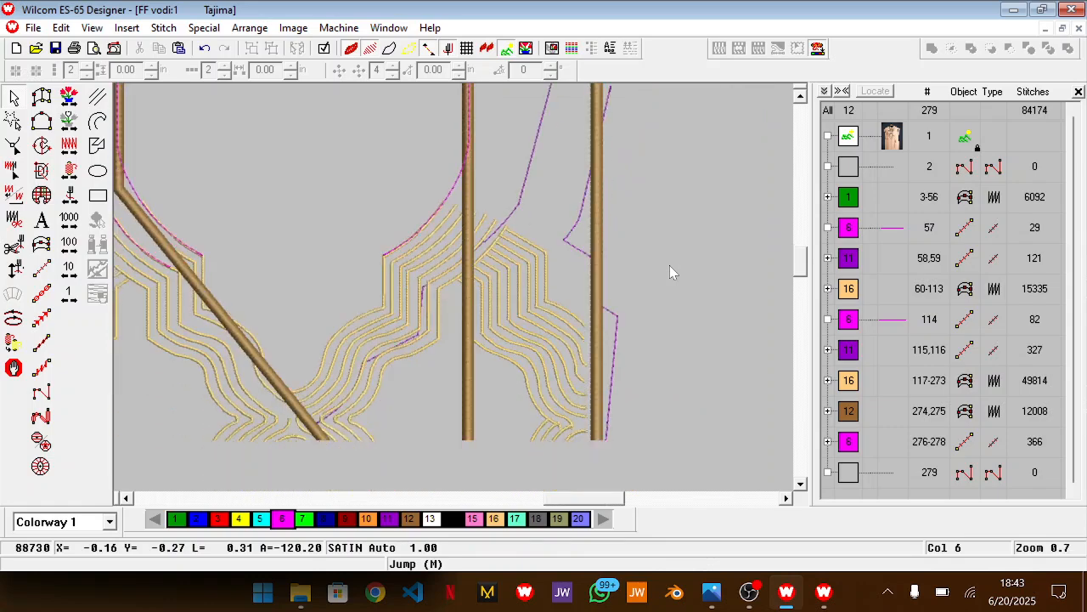
key("alt+Tab")
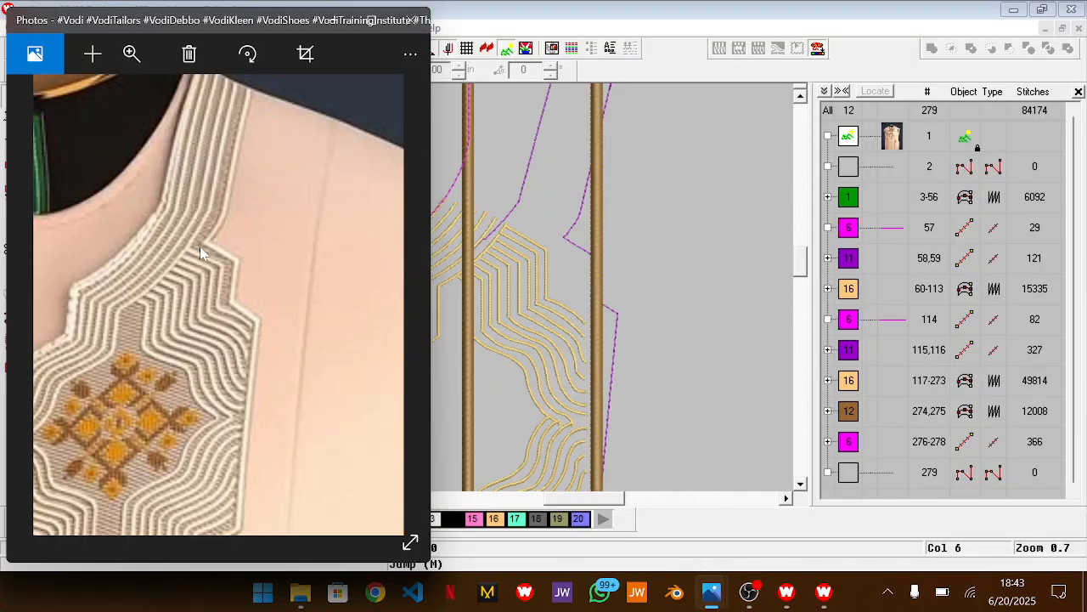
key("alt+Tab")
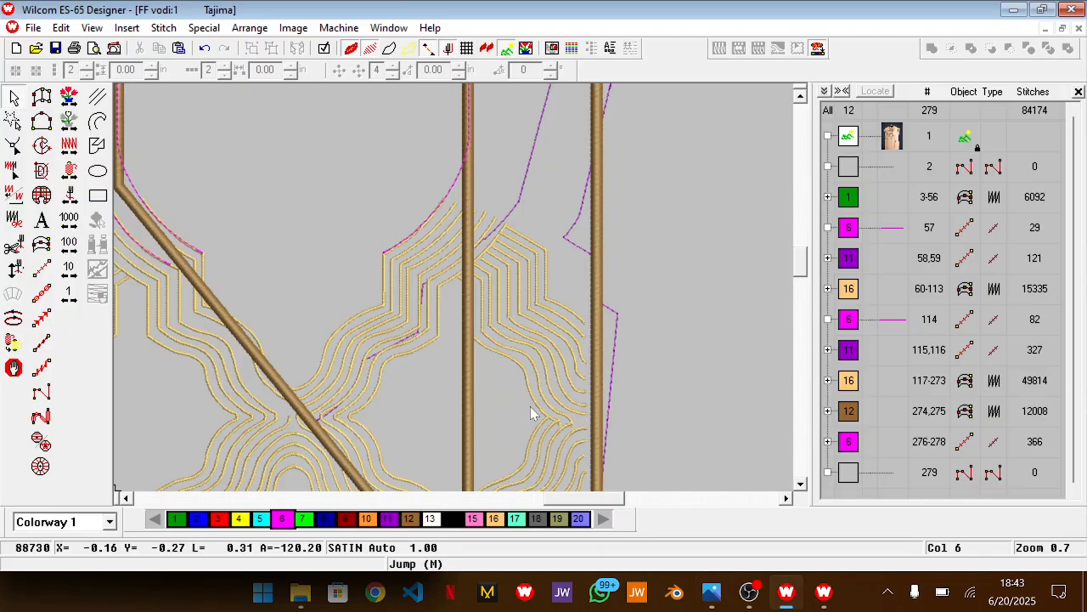
Hide the brown satin shape with the diagonal edge that crosses the neck opening and gold lines
scroll(557, 375, "up", 2)
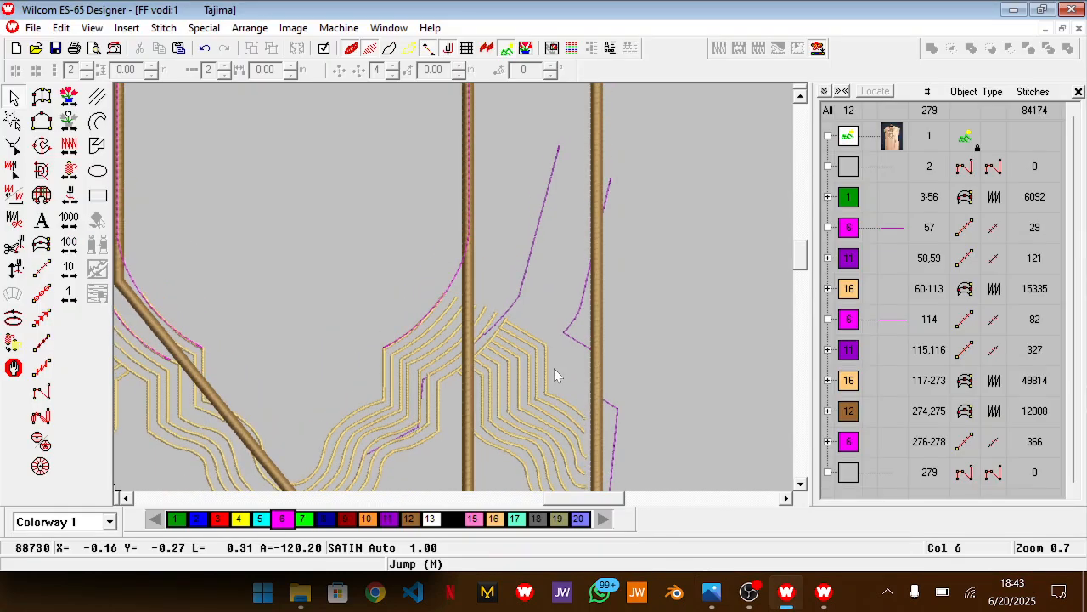
scroll(557, 375, "up", 4)
scroll(557, 375, "down", 4)
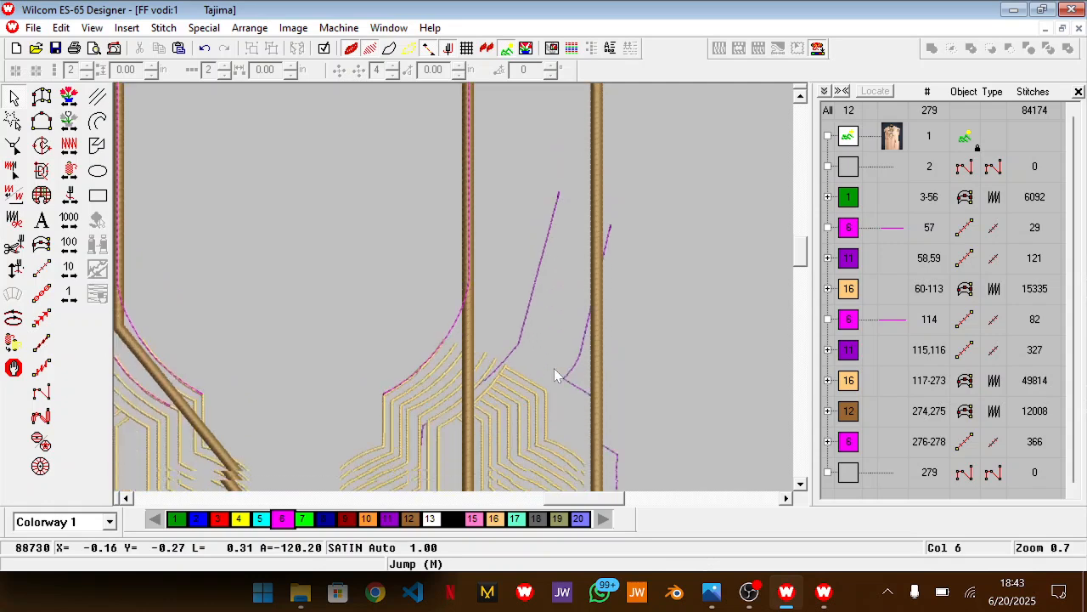
scroll(456, 374, "down", 1)
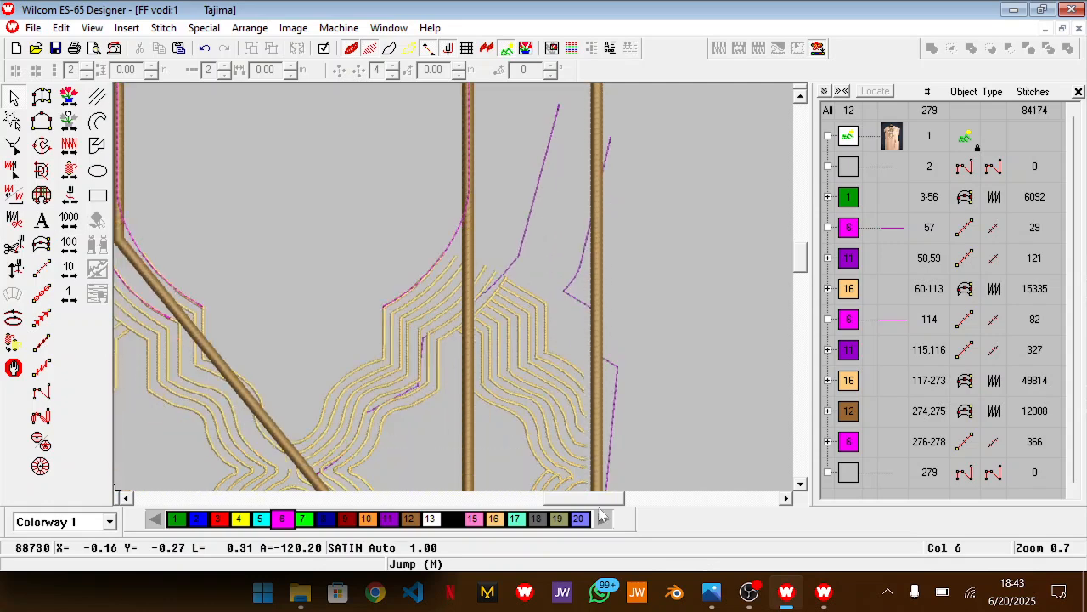
left_click_drag(599, 503, 574, 504)
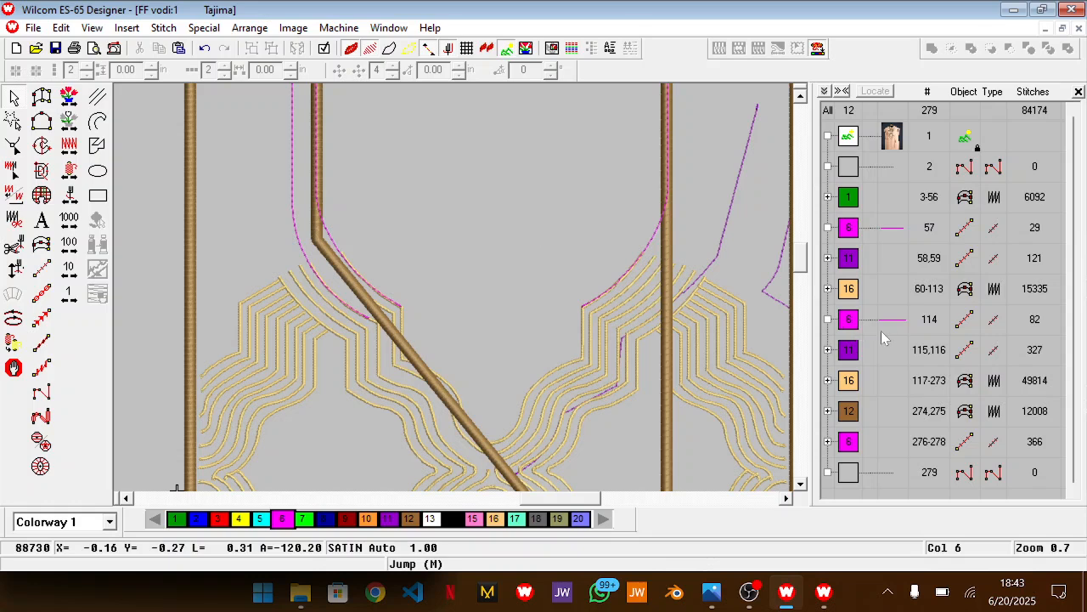
left_click(828, 410)
right_click(892, 440)
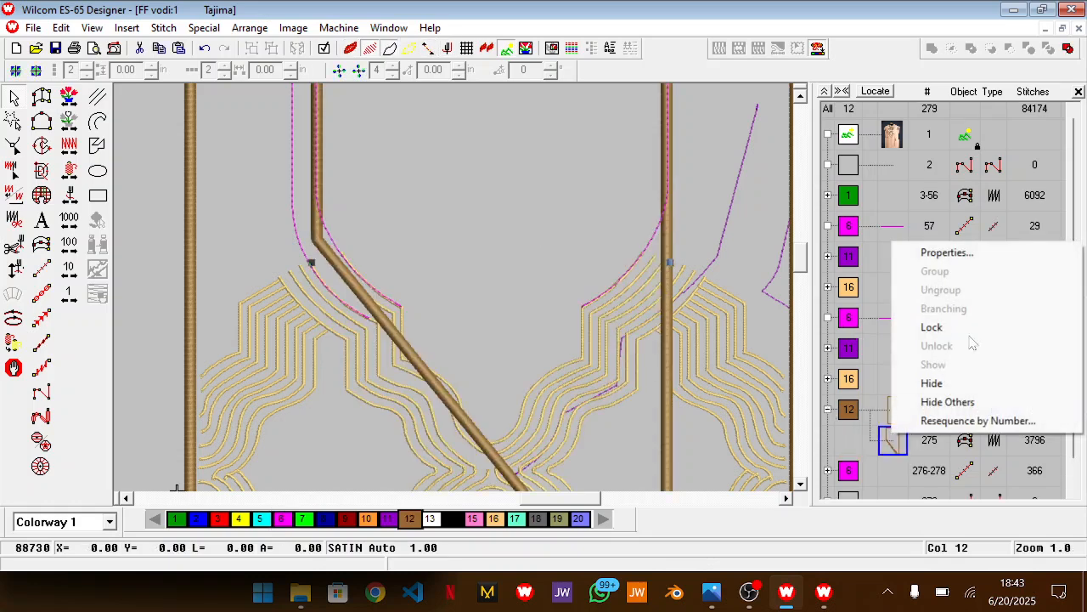
left_click(949, 386)
Stretch the outer brown rectangular border upward from its top edge to leave more room above the magenta neck outline, and deselect it
scroll(598, 306, "up", 3)
scroll(597, 306, "up", 3)
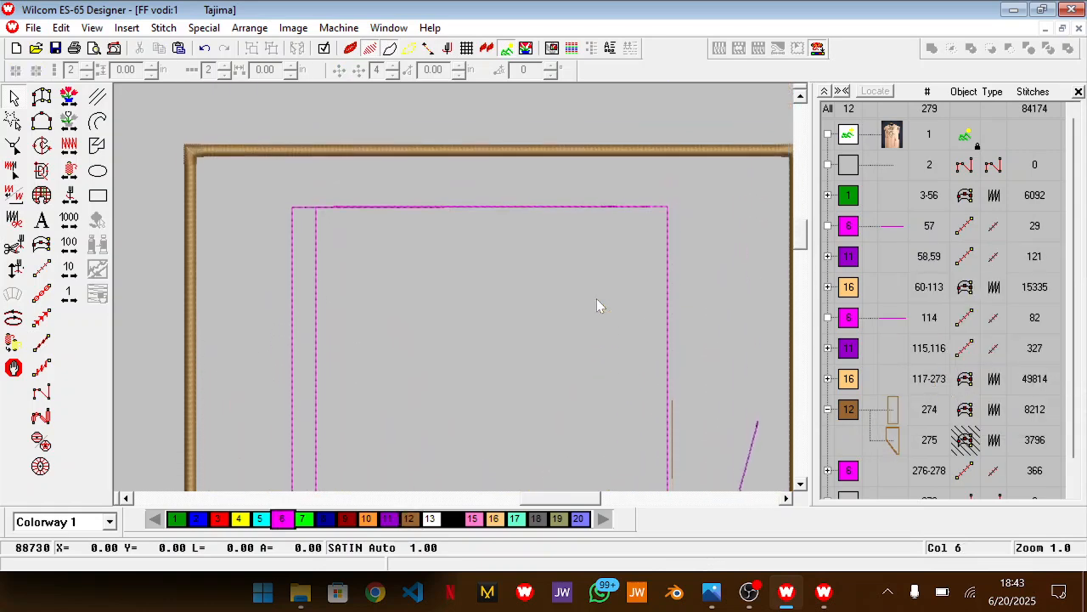
left_click(553, 134)
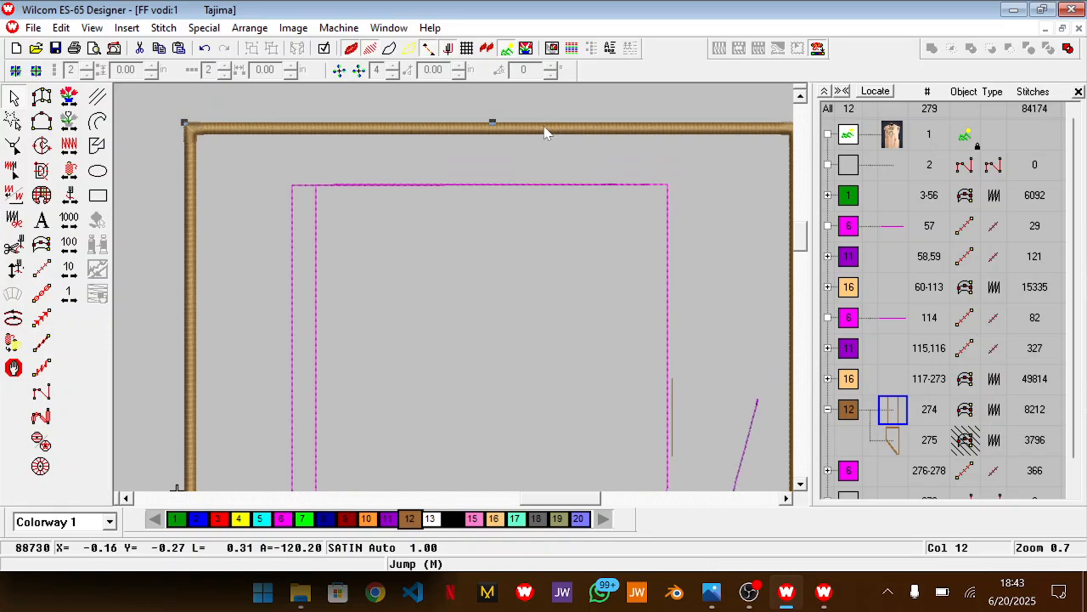
key("shift+z")
scroll(564, 179, "down", 8)
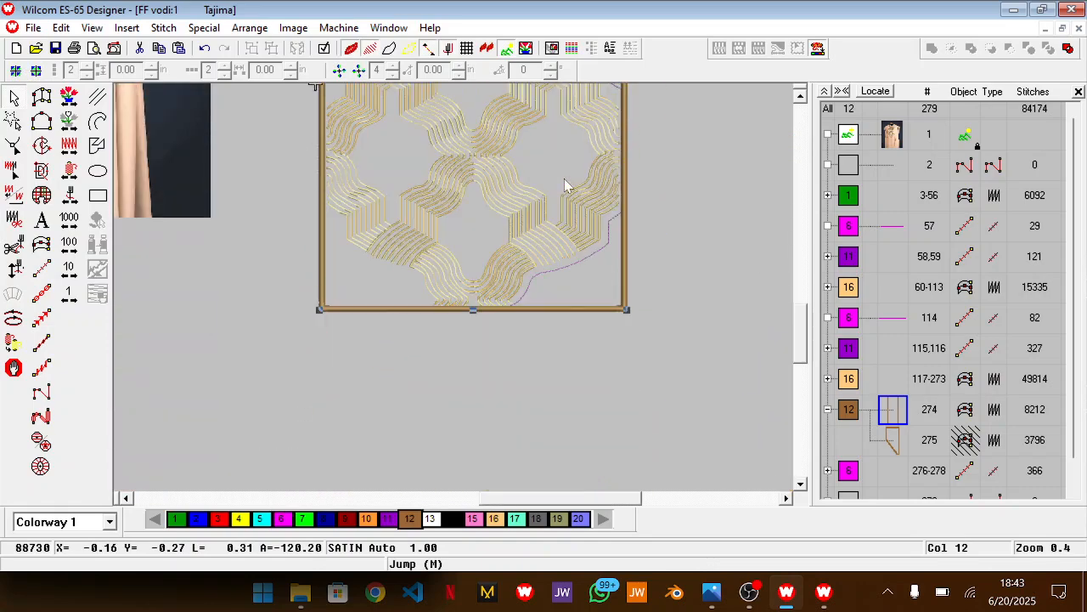
scroll(564, 178, "up", 7)
scroll(564, 181, "up", 2)
left_click_drag(474, 272, 473, 254)
left_click(704, 239)
scroll(704, 239, "down", 2)
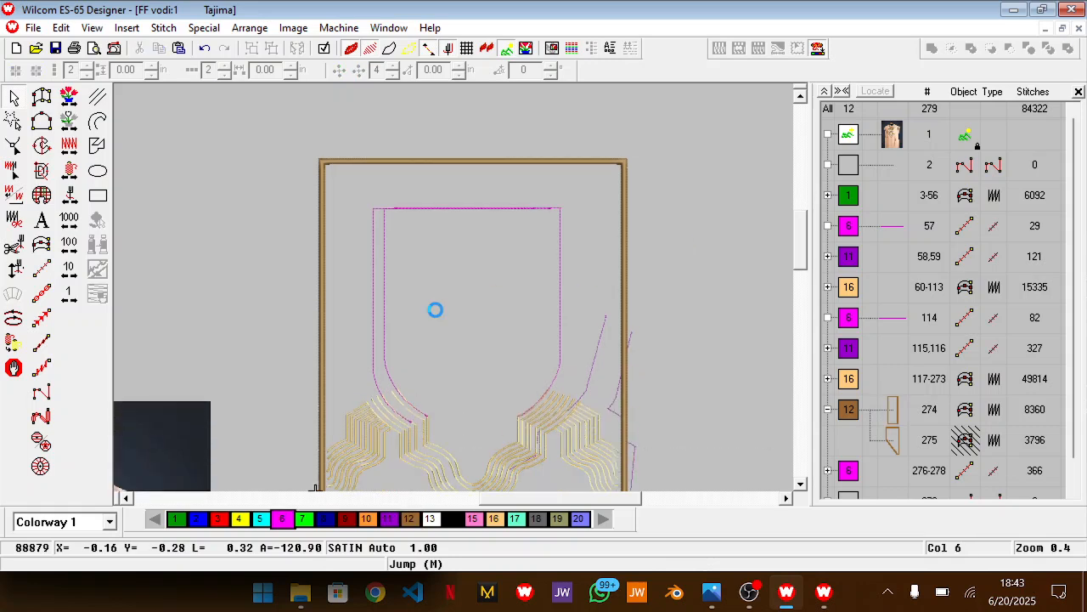
Move the copied left magenta line up and inward so it runs close beside the original neck line
key("z")
scroll(437, 315, "down", 3)
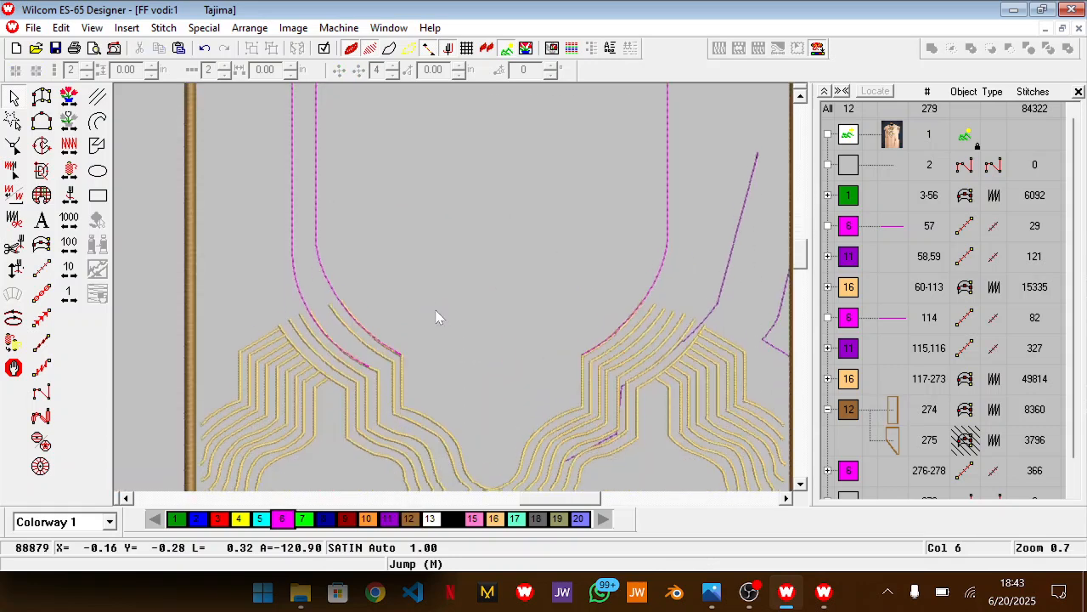
left_click(299, 280)
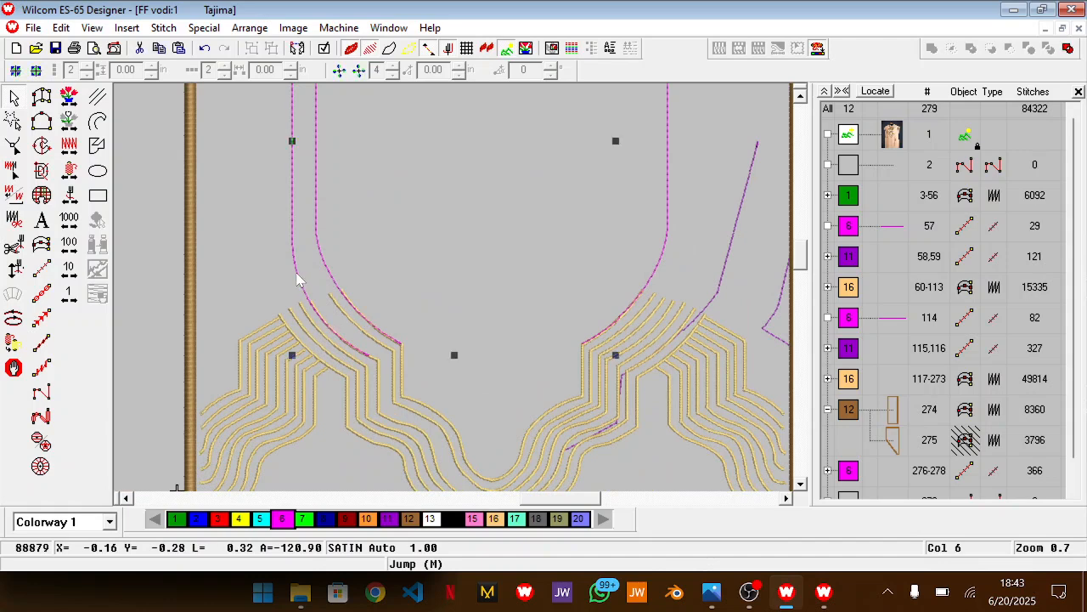
left_click_drag(309, 277, 320, 262)
scroll(321, 261, "up", 5)
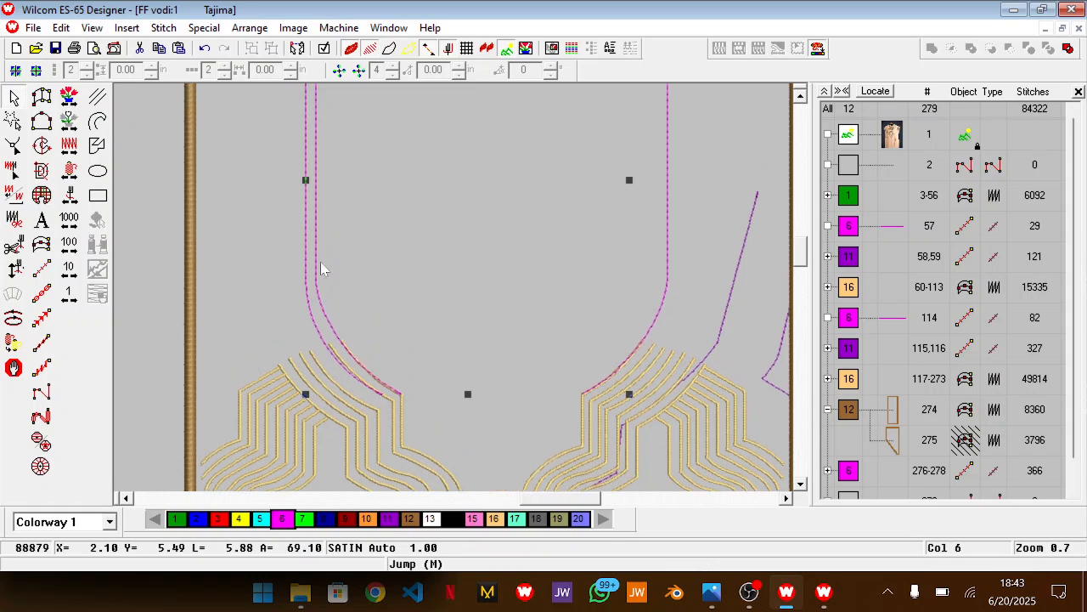
scroll(320, 262, "down", 2)
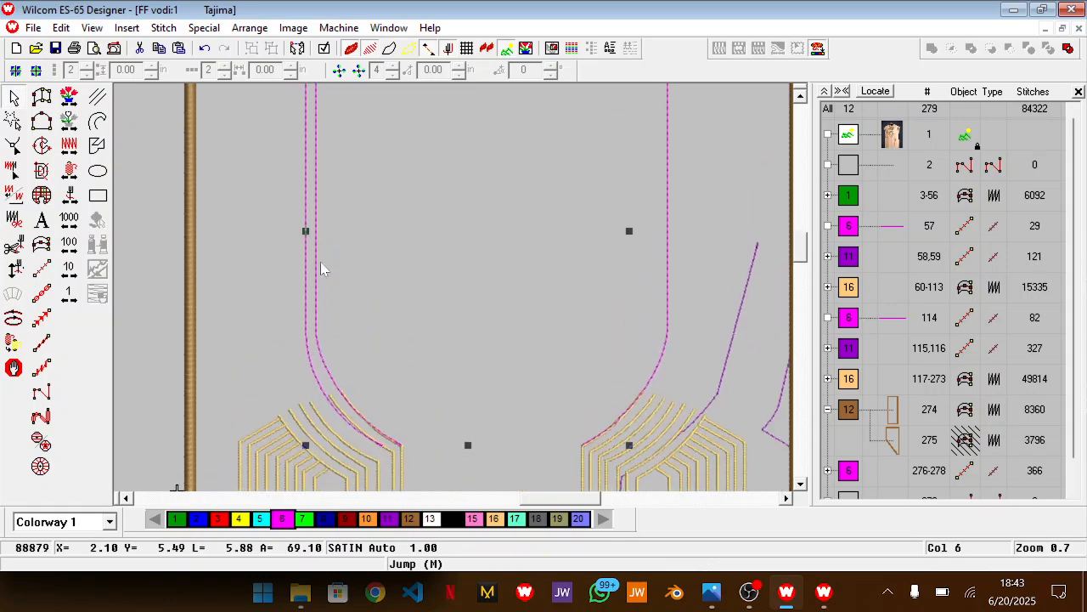
Duplicate the second left magenta line and place the copy just outside it, with its curve on the next gold line
key("ctrl+d")
key("Left")
key("Left")
key("Left")
key("Left")
key("Left")
key("Left")
key("Left")
key("Left")
key("Left")
key("Left")
key("Left")
key("Left")
key("Left")
key("Left")
key("Left")
key("Left")
key("Left")
key("Left")
key("Left")
key("Left")
key("Left")
key("Left")
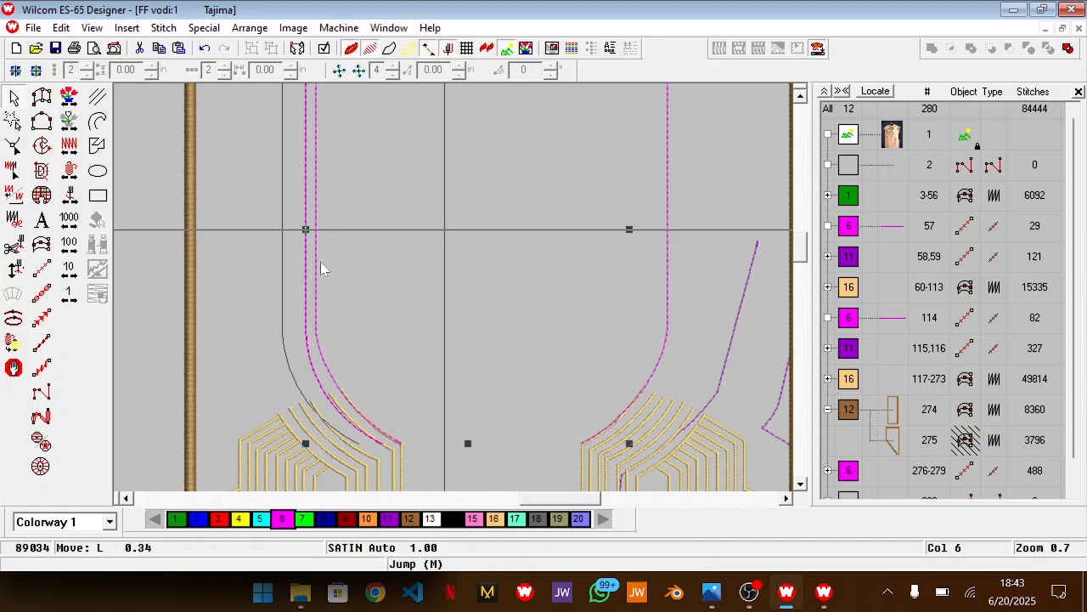
left_click_drag(289, 292, 306, 312)
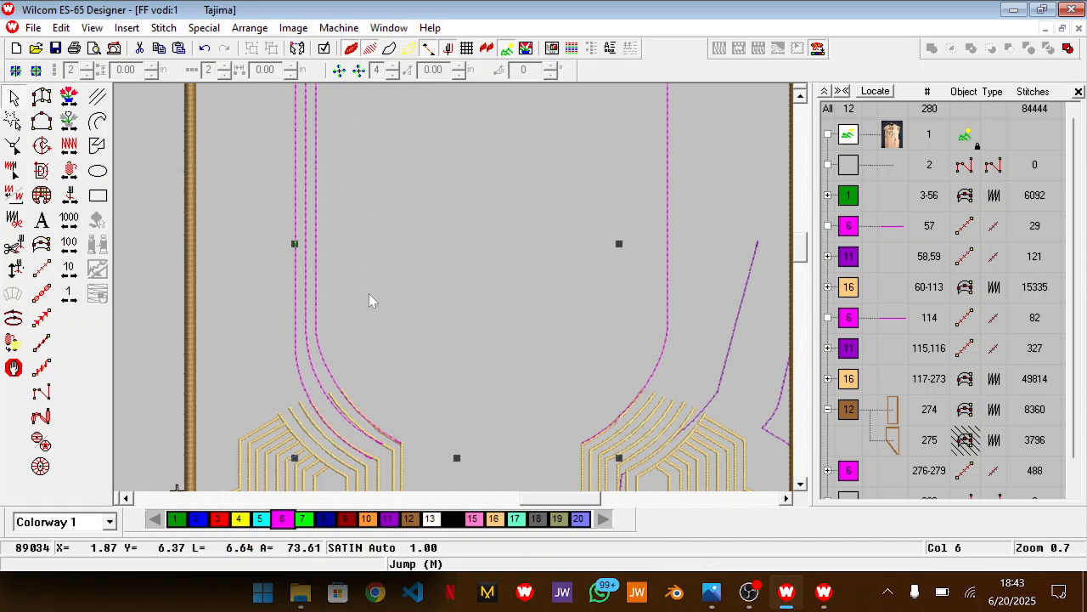
Stretch the third magenta line upward so its horizontal segment sits above the second line's
scroll(353, 394, "up", 2)
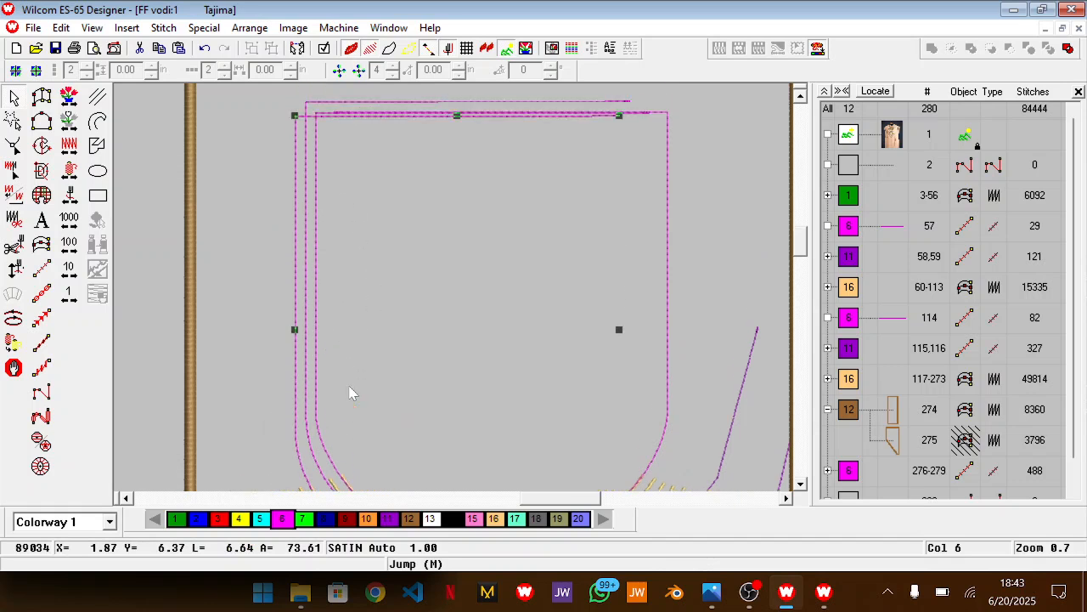
scroll(353, 393, "down", 1)
scroll(353, 394, "up", 2)
key("shift+z")
left_click_drag(455, 223, 454, 212)
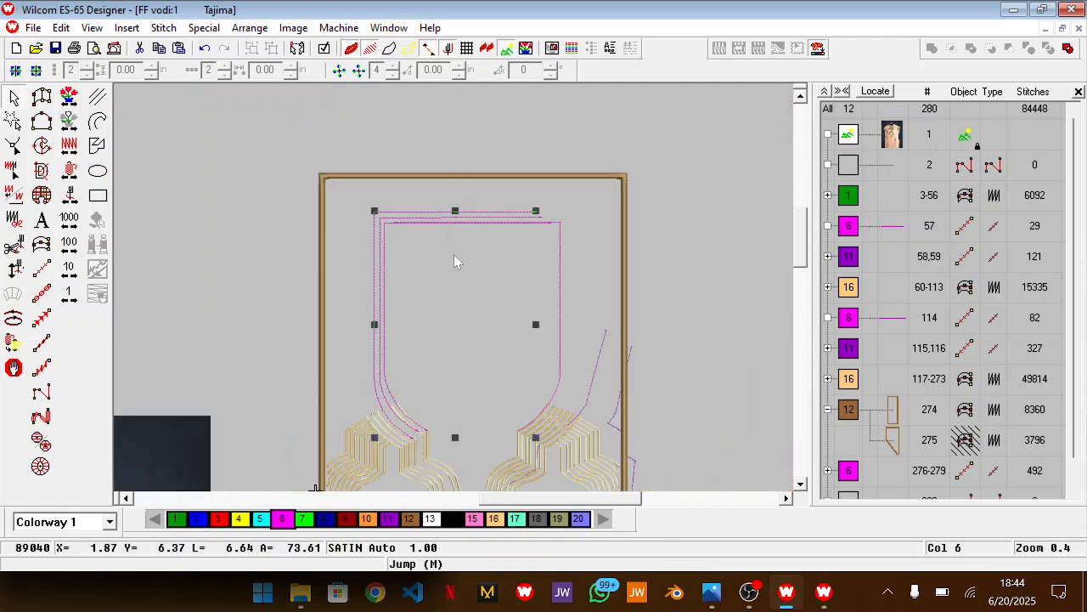
Duplicate the third left magenta line and place the copy outside it, its lower end on the next gold line
key("z")
scroll(460, 257, "down", 3)
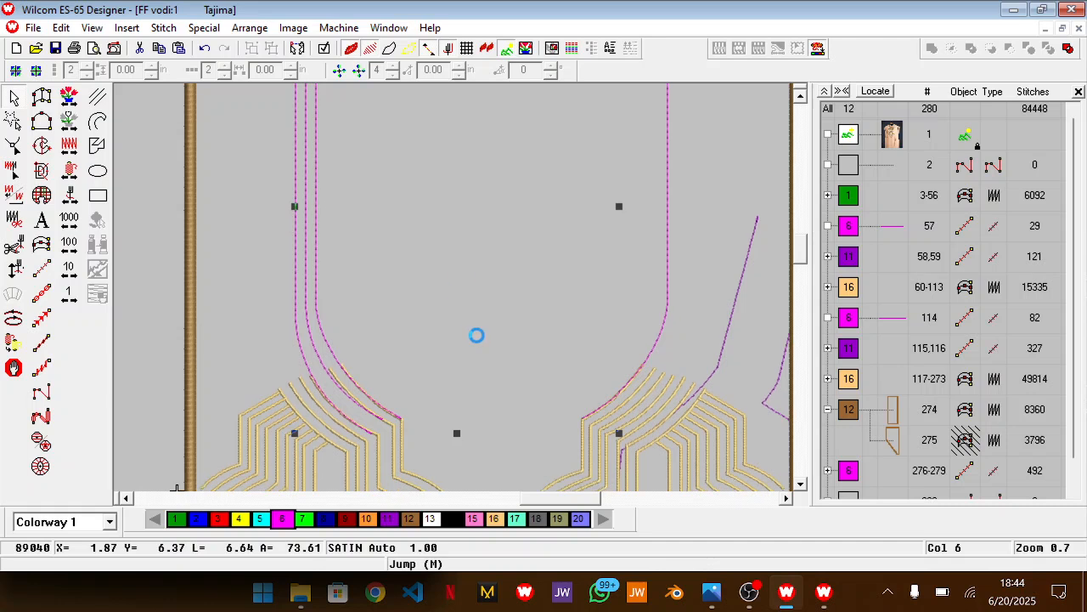
scroll(476, 336, "down", 2)
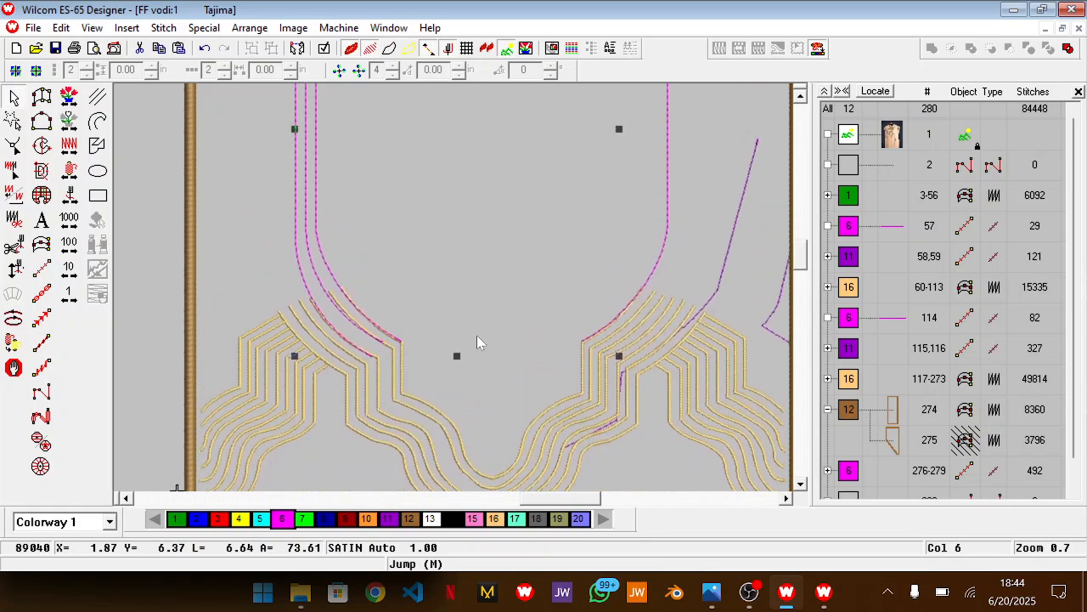
key("z")
left_click_drag(563, 503, 546, 503)
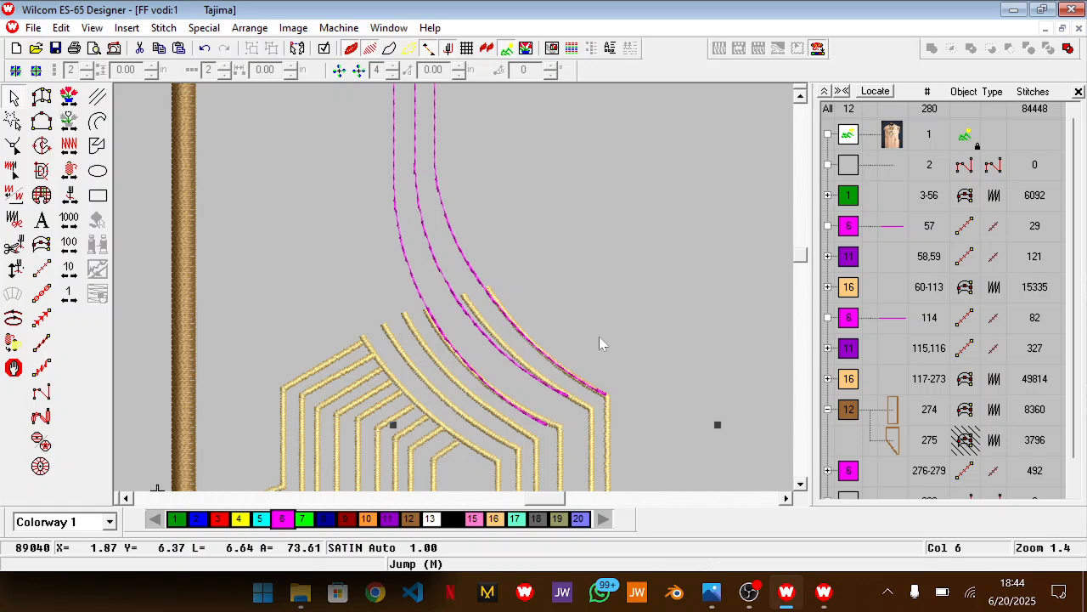
key("ctrl+d")
left_click_drag(543, 248, 535, 269)
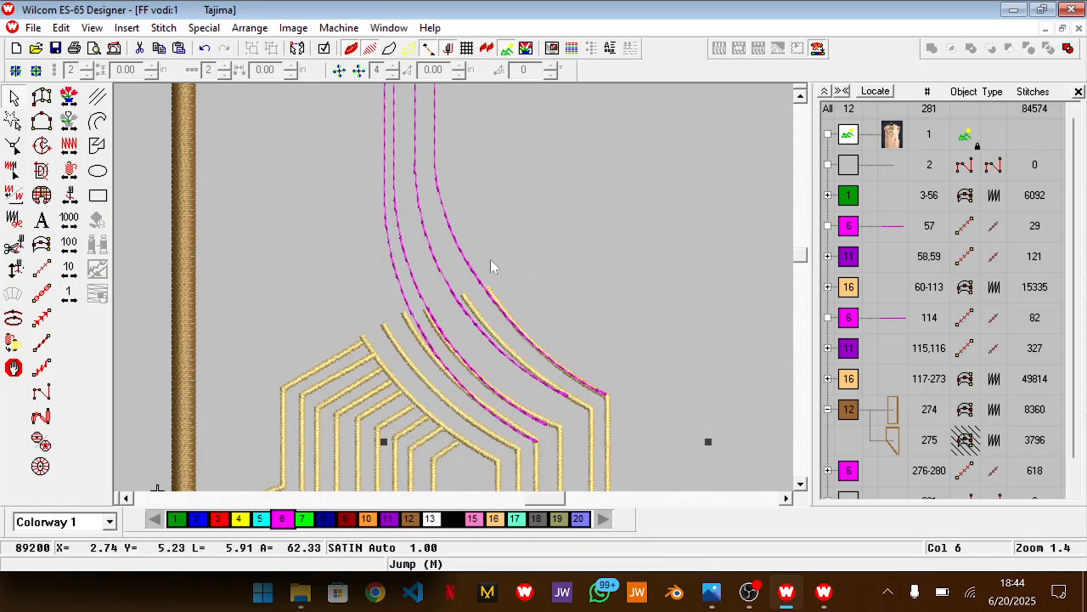
Stretch the fourth magenta line upward above the third line's horizontal segment and widen it slightly to the left
key("shift+z")
scroll(491, 259, "up", 3)
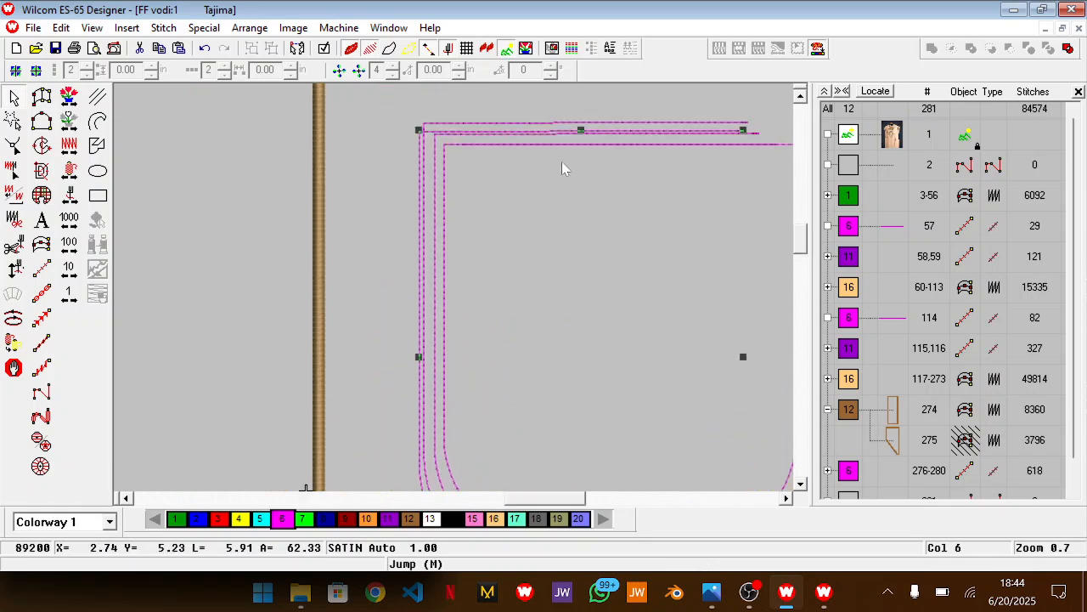
left_click_drag(585, 131, 583, 106)
scroll(533, 247, "down", 2)
left_click_drag(418, 254, 412, 254)
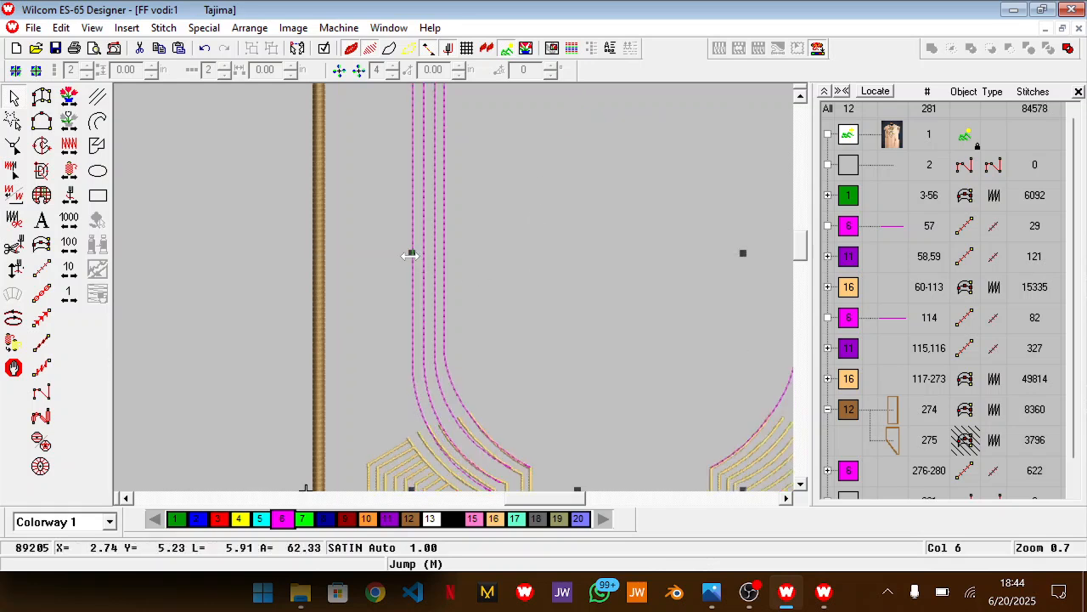
Nudge the fourth magenta line slightly right so its lower curve follows its gold line
scroll(493, 331, "down", 3)
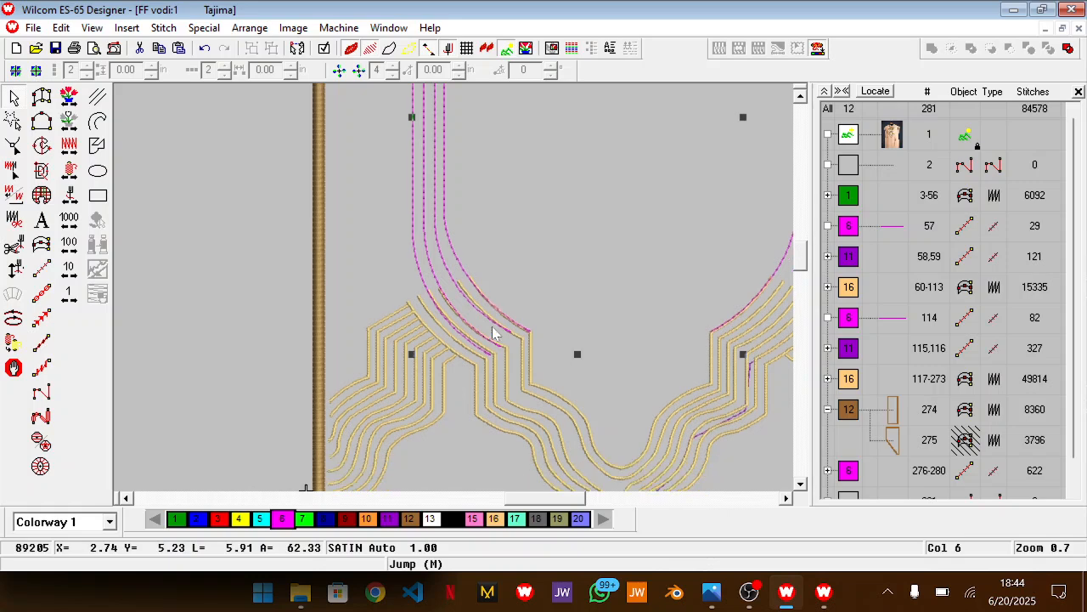
key("Right")
key("Right")
key("Right")
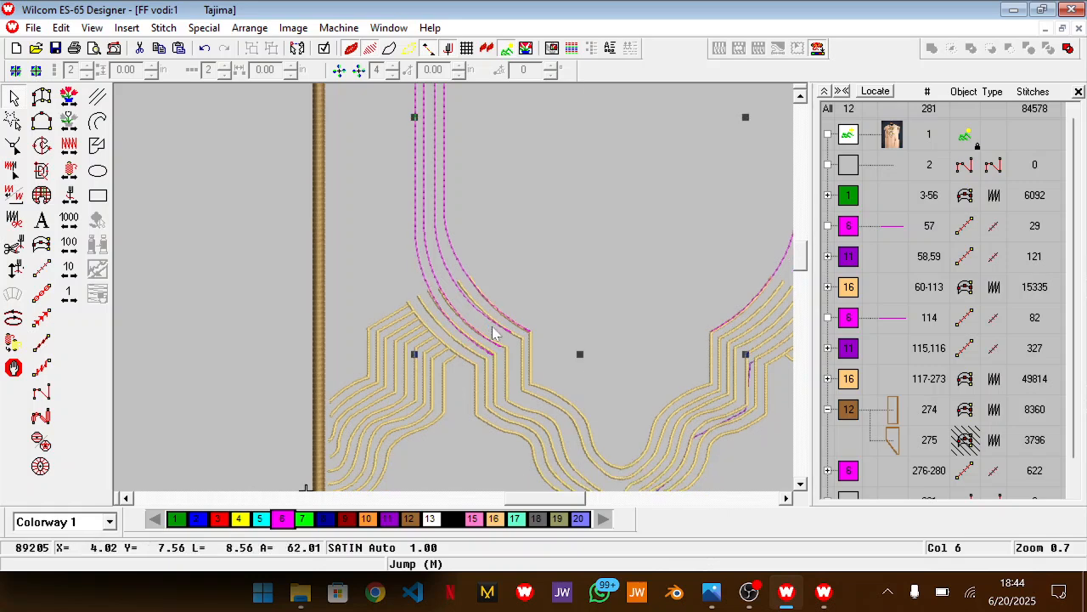
Duplicate the fourth left magenta line and nudge the copy left as a fifth parallel line, checking its top and lower curve
scroll(495, 332, "up", 2)
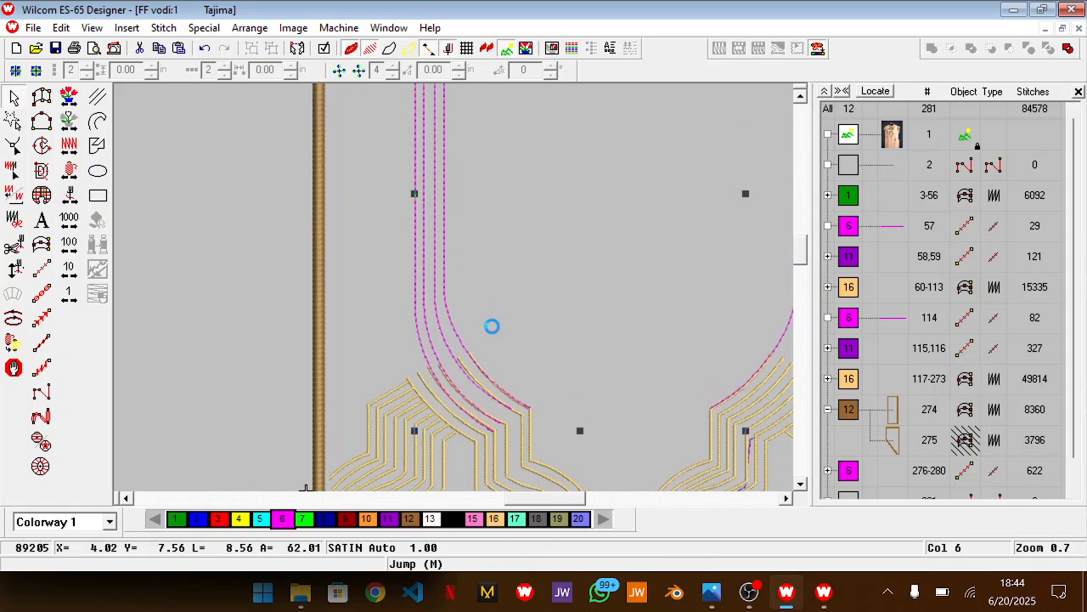
scroll(493, 329, "down", 3)
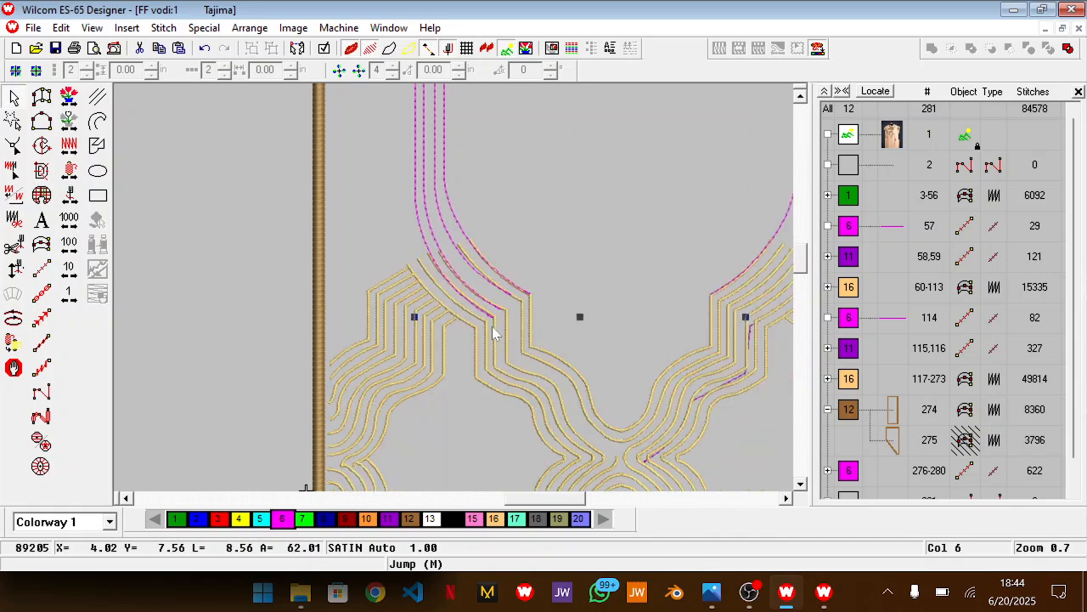
key("ctrl+d")
key("Left")
key("Left")
key("Left")
key("Left")
key("Left")
key("Left")
key("Left")
key("Left")
key("Left")
key("Left")
key("Left")
key("Left")
key("Left")
key("Left")
key("Left")
key("Left")
key("Left")
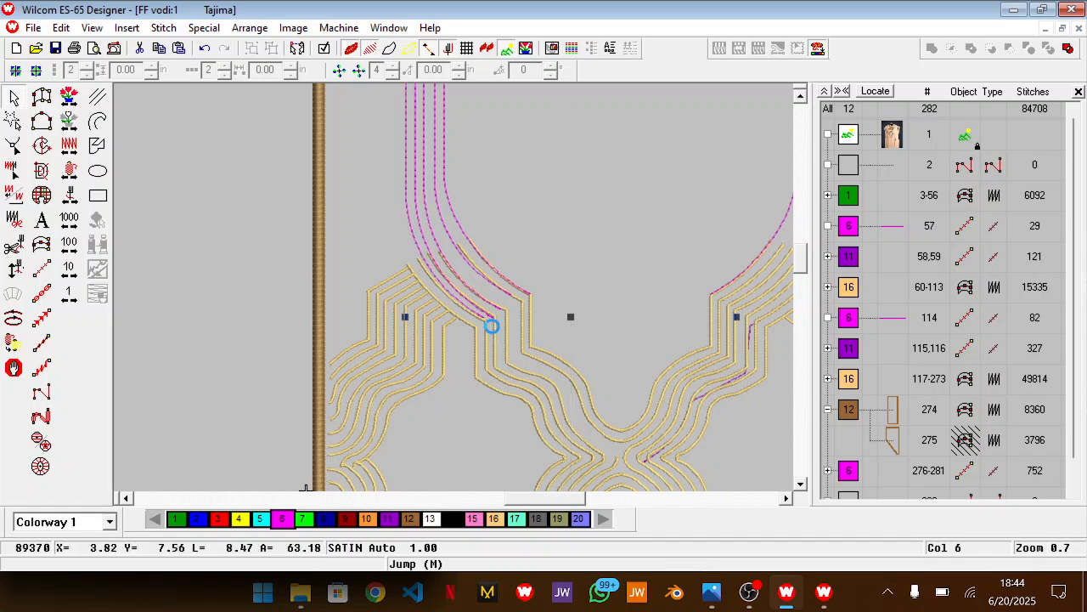
key("Left")
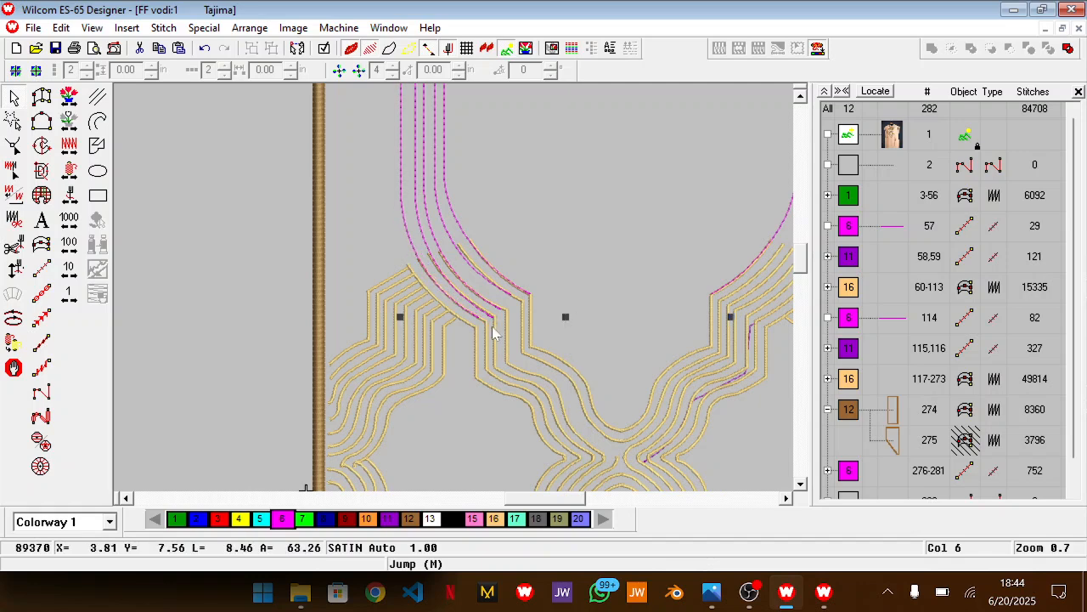
scroll(496, 333, "up", 5)
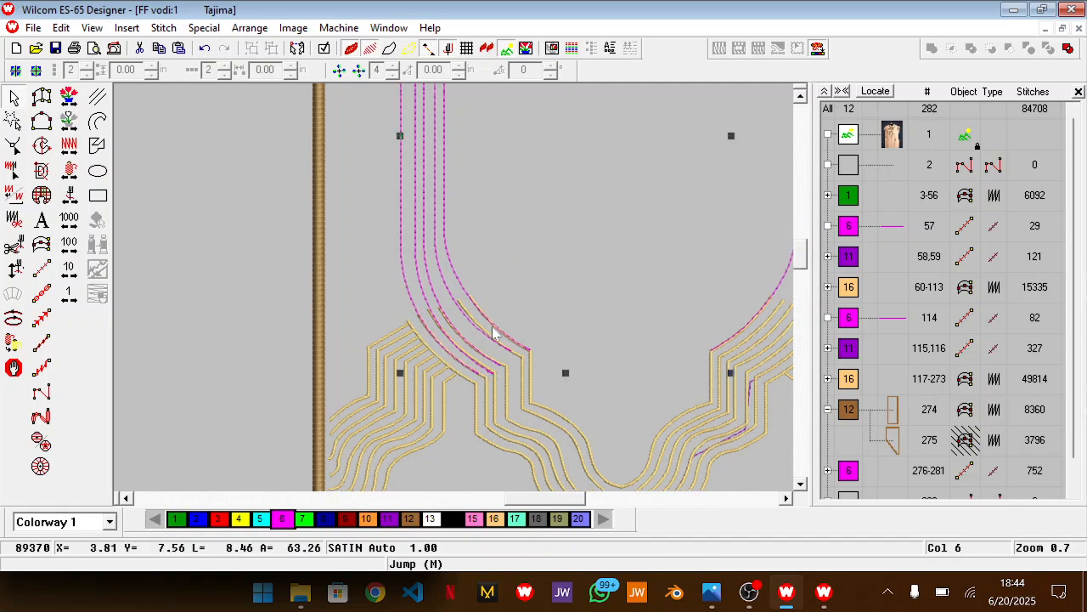
scroll(495, 333, "down", 3)
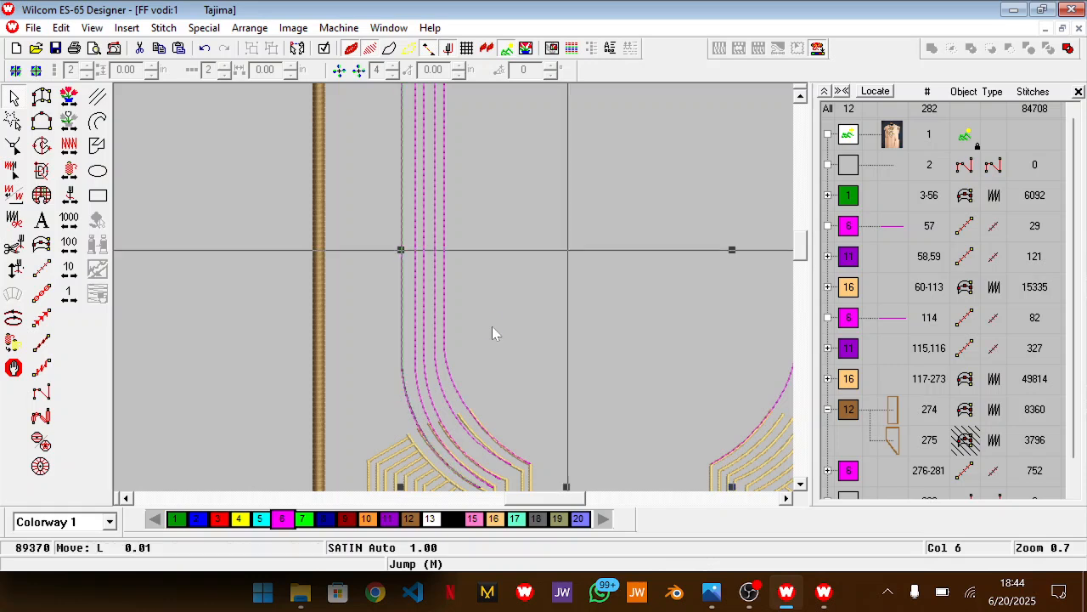
scroll(437, 280, "up", 3)
scroll(438, 280, "down", 1)
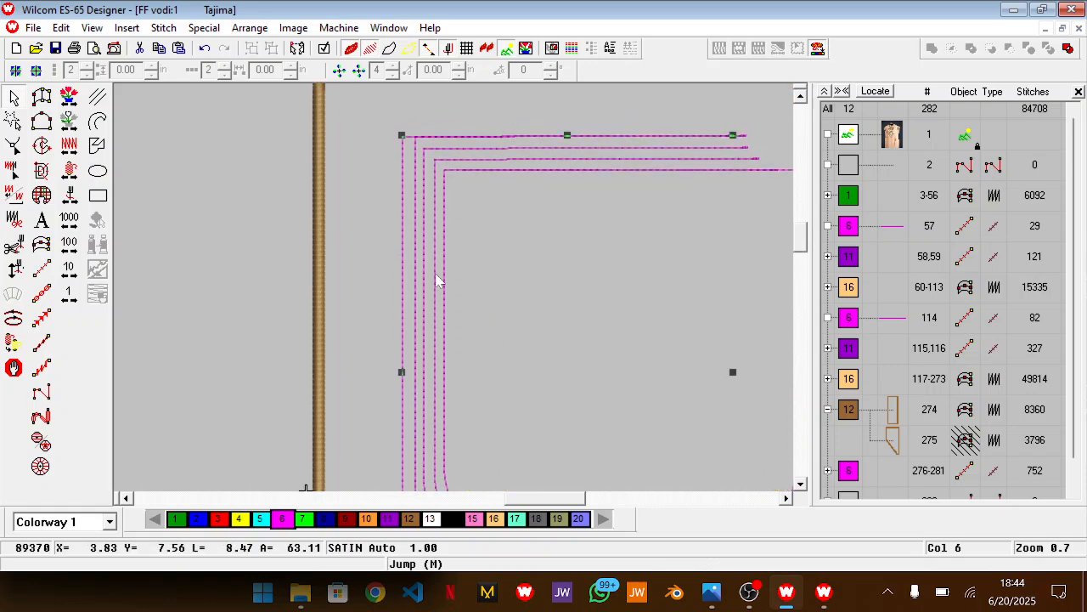
scroll(421, 286, "down", 5)
scroll(421, 287, "down", 4)
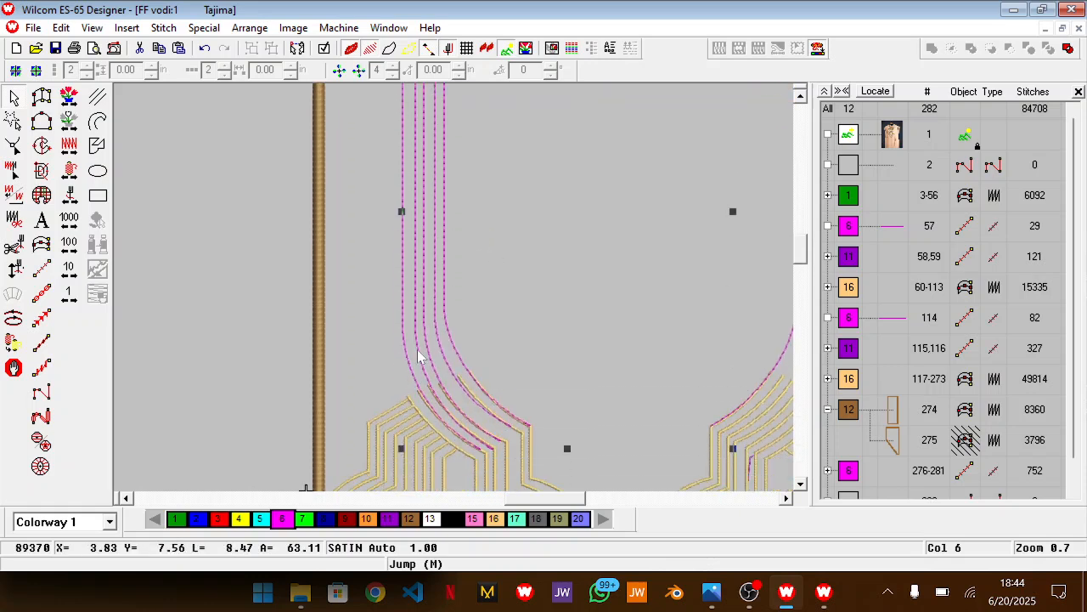
Duplicate the fifth left magenta line and nudge the copy left toward the brown border as a sixth line
key("ctrl+d")
key("Left")
key("Left")
key("Left")
key("Left")
key("Left")
key("Left")
key("Left")
key("Left")
key("Left")
key("Left")
key("Left")
key("Left")
key("Left")
key("Left")
key("Left")
key("Left")
key("Left")
key("Left")
key("Left")
key("Left")
key("shift+z")
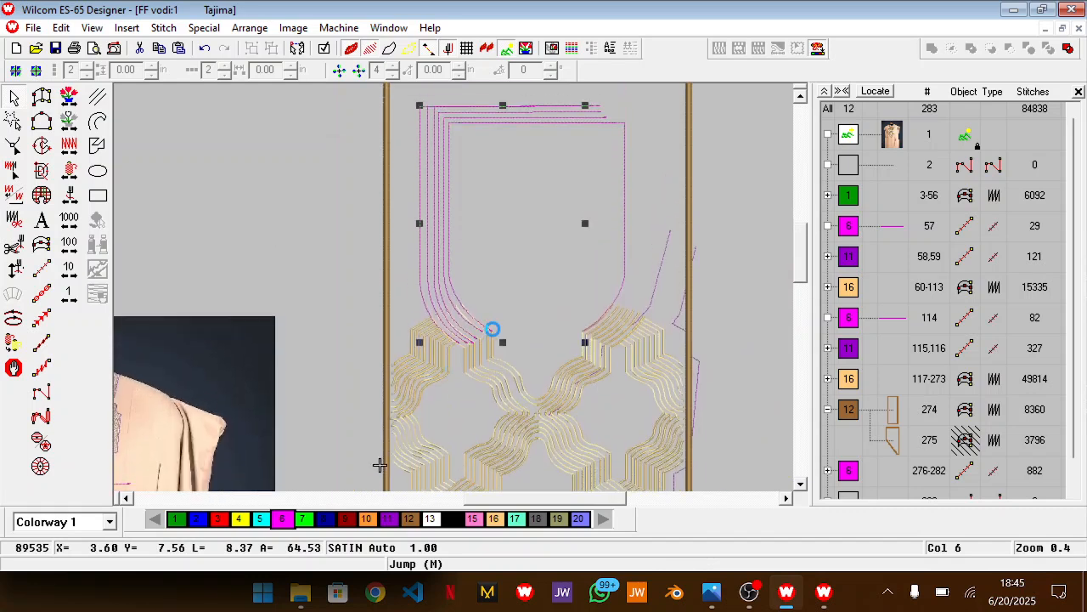
key("z")
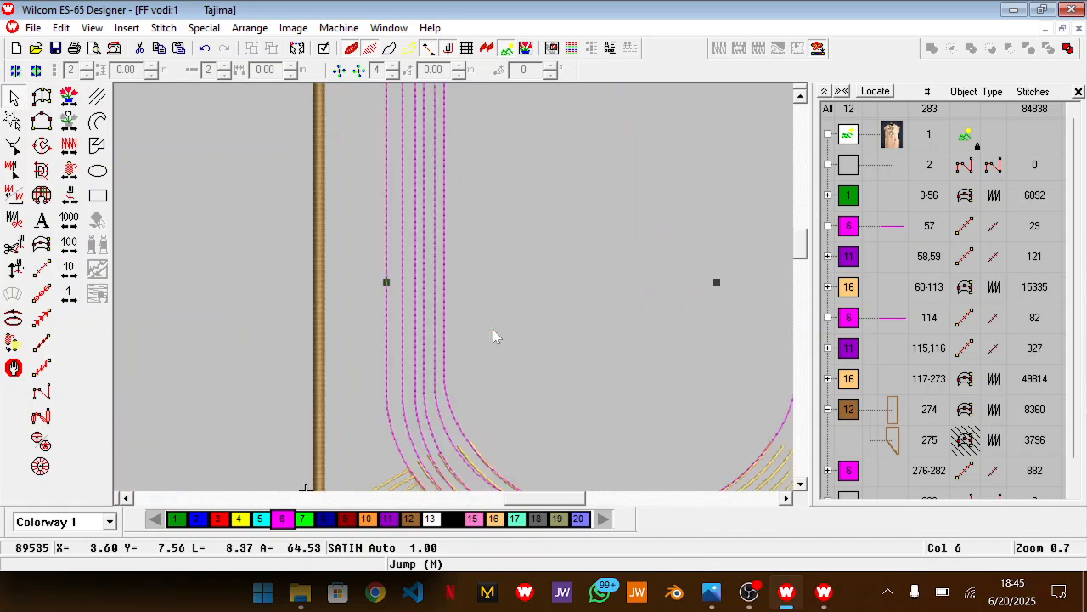
Reshape the fourth magenta line so its upper-left corner and vertical segment sit slightly farther left, evening the spacing
scroll(456, 321, "up", 3)
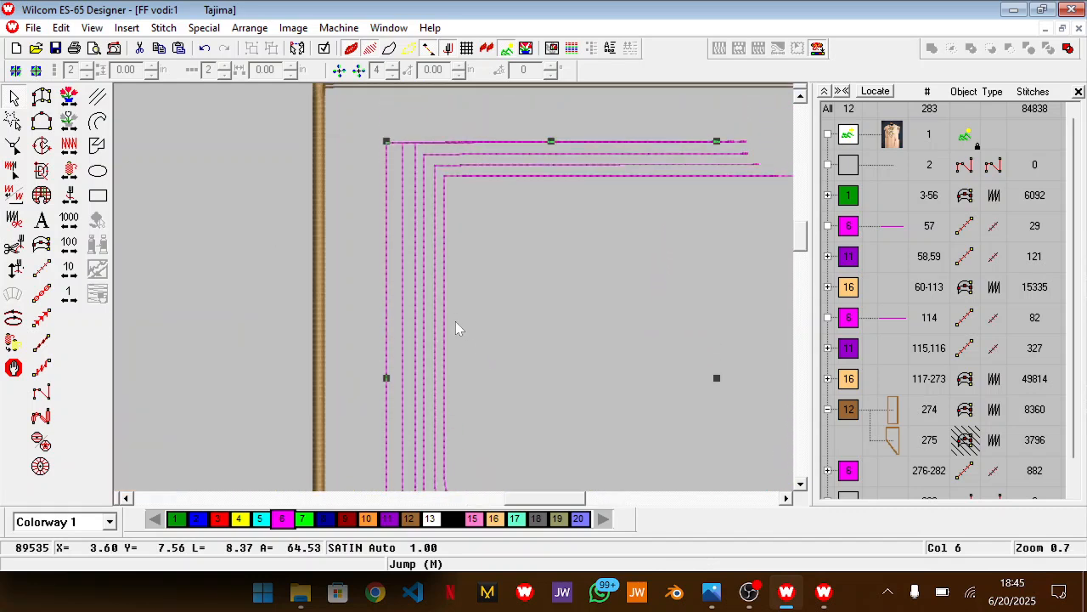
key("Escape")
left_click(416, 264)
scroll(416, 264, "down", 2)
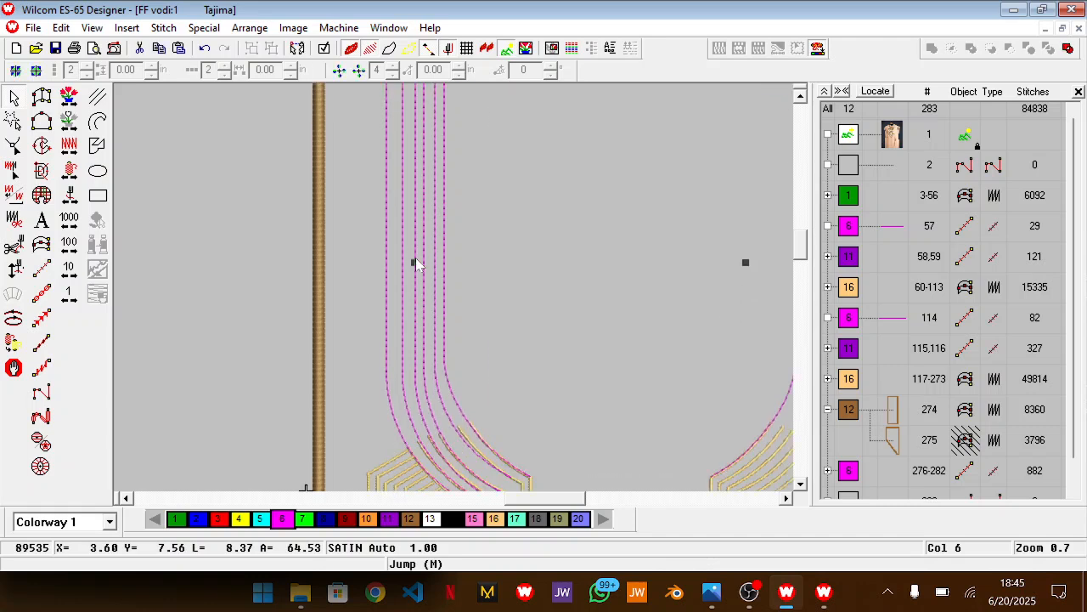
key("h")
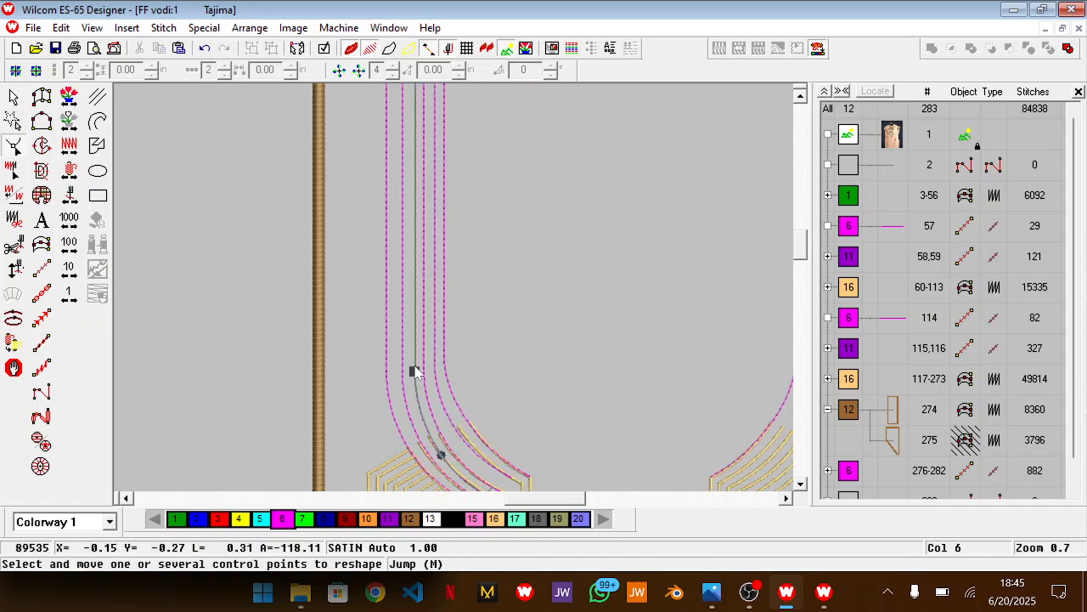
scroll(415, 371, "up", 5)
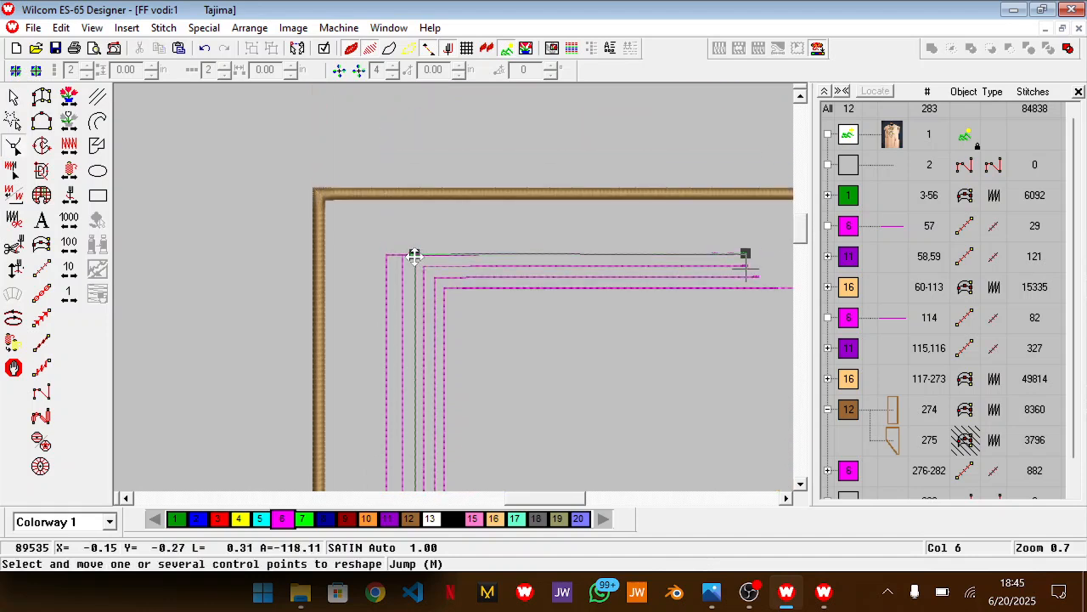
left_click_drag(413, 256, 411, 255)
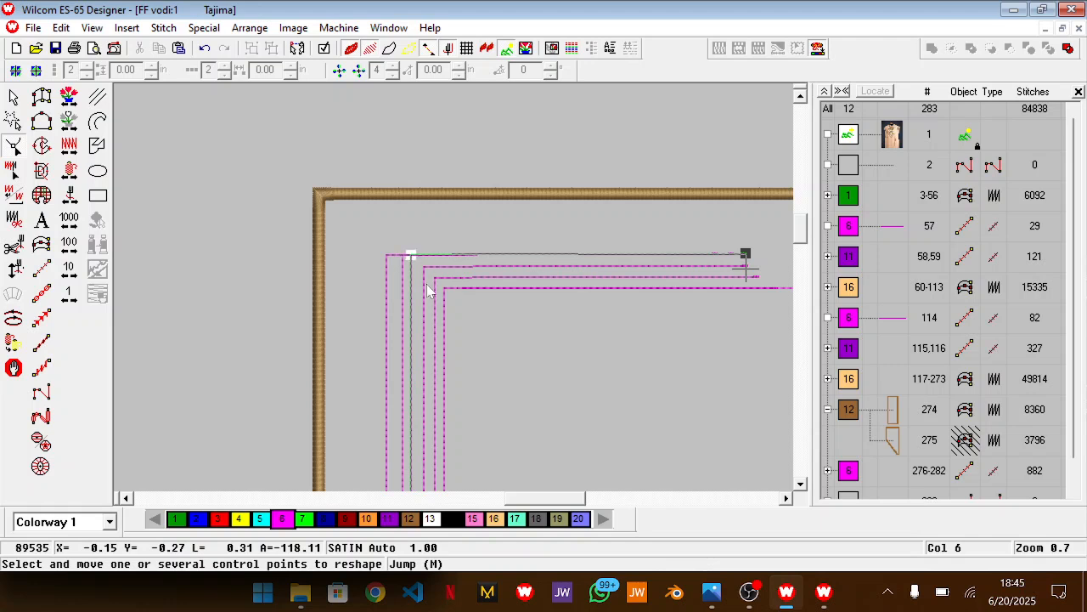
Try shifting the upper-left corner of the third magenta line slightly to the left
scroll(423, 292, "down", 5)
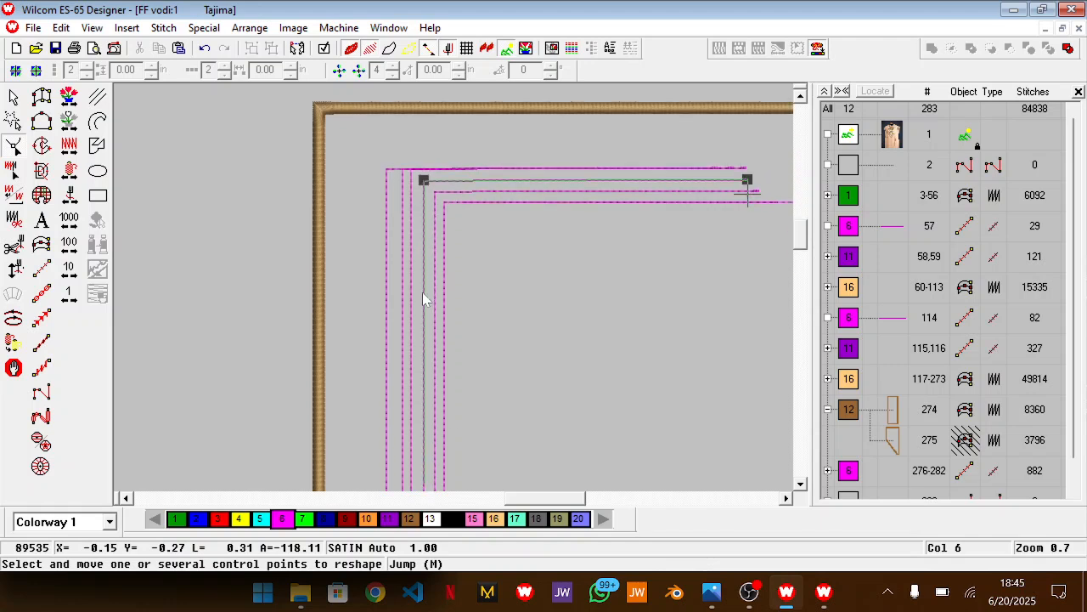
scroll(425, 348, "up", 6)
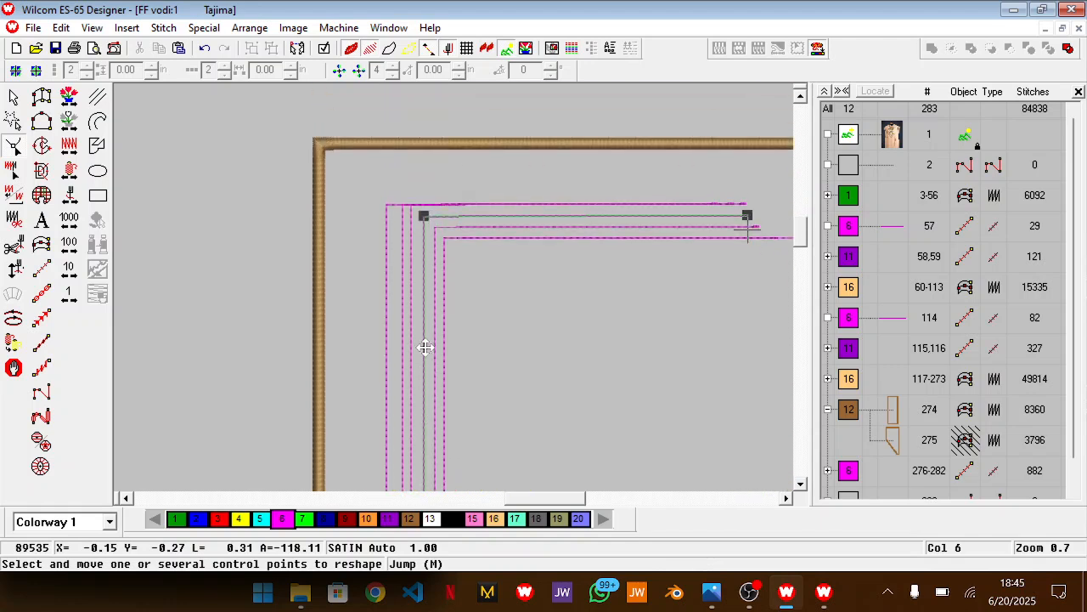
left_click_drag(423, 229, 422, 230)
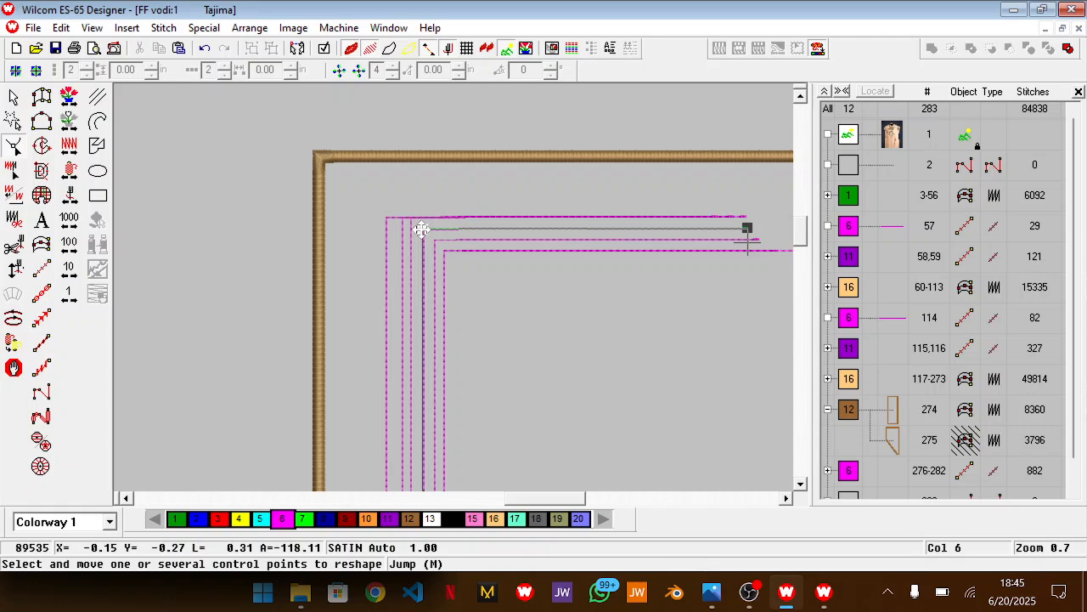
scroll(420, 230, "down", 5)
scroll(420, 229, "up", 4)
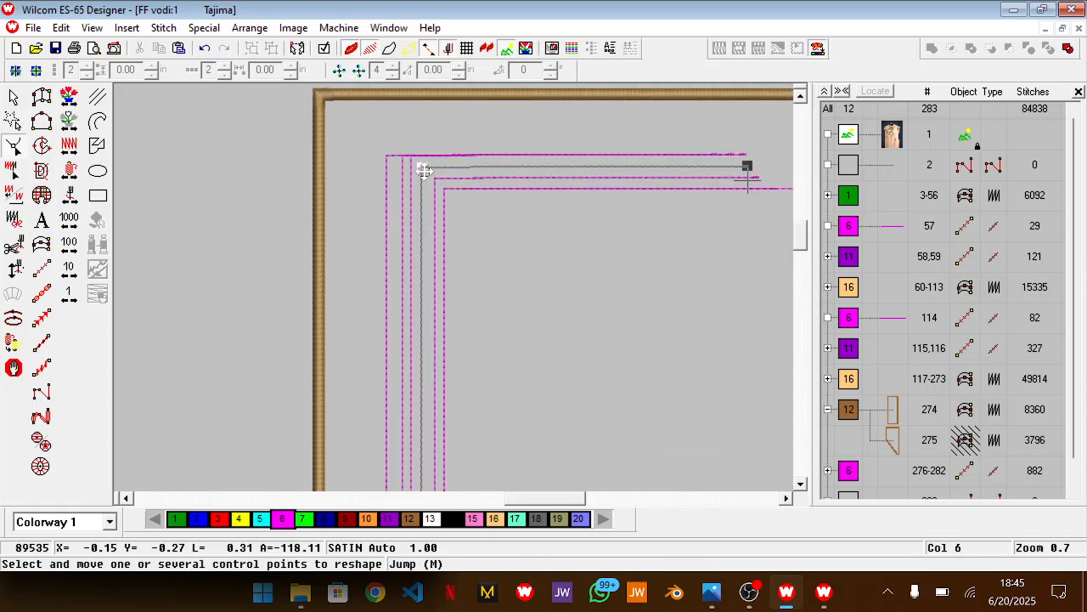
Reshape the fifth magenta line so its vertical segment runs slightly farther left, midway between the fourth and sixth lines
left_click_drag(423, 170, 403, 155)
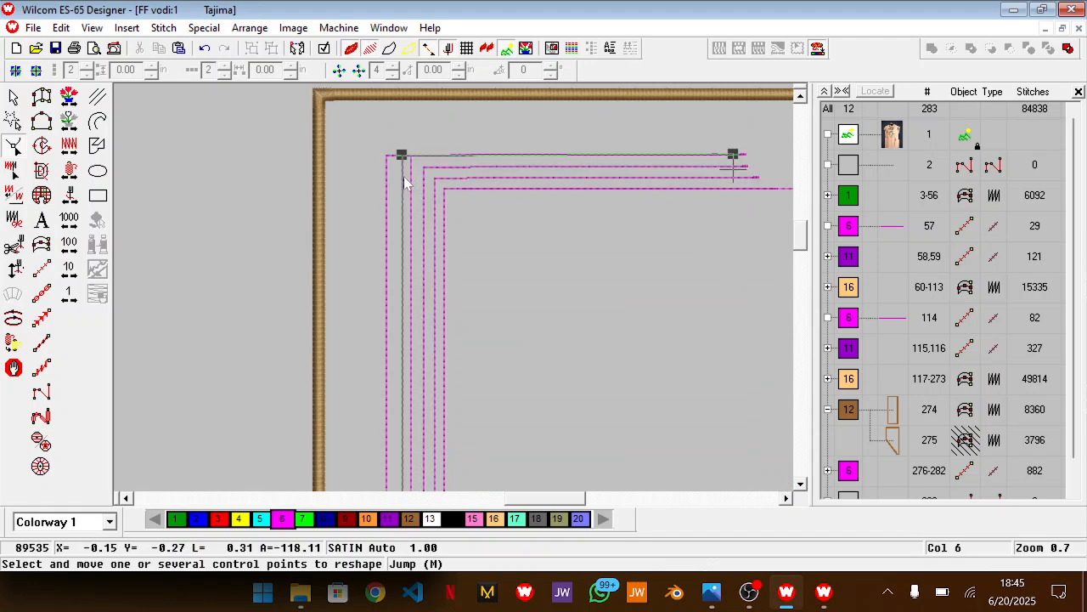
scroll(403, 157, "down", 3)
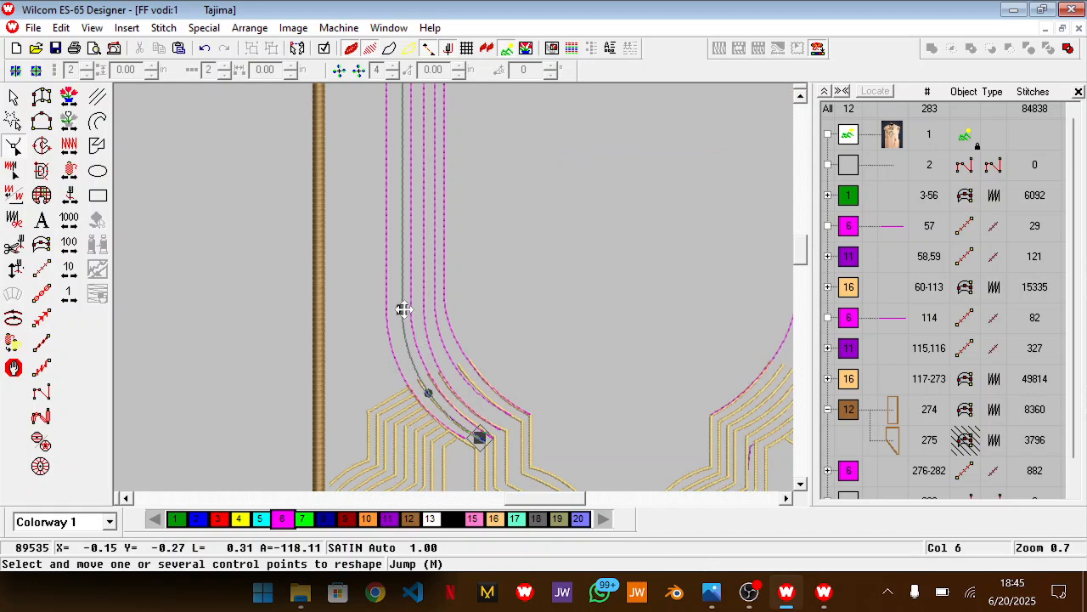
left_click_drag(401, 309, 400, 308)
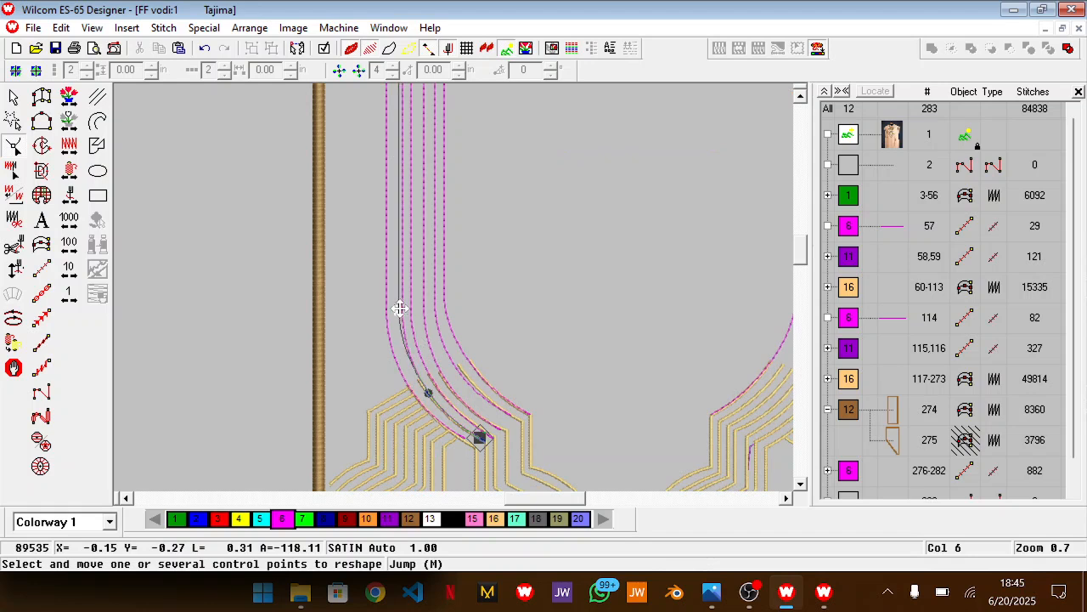
scroll(451, 293, "up", 3)
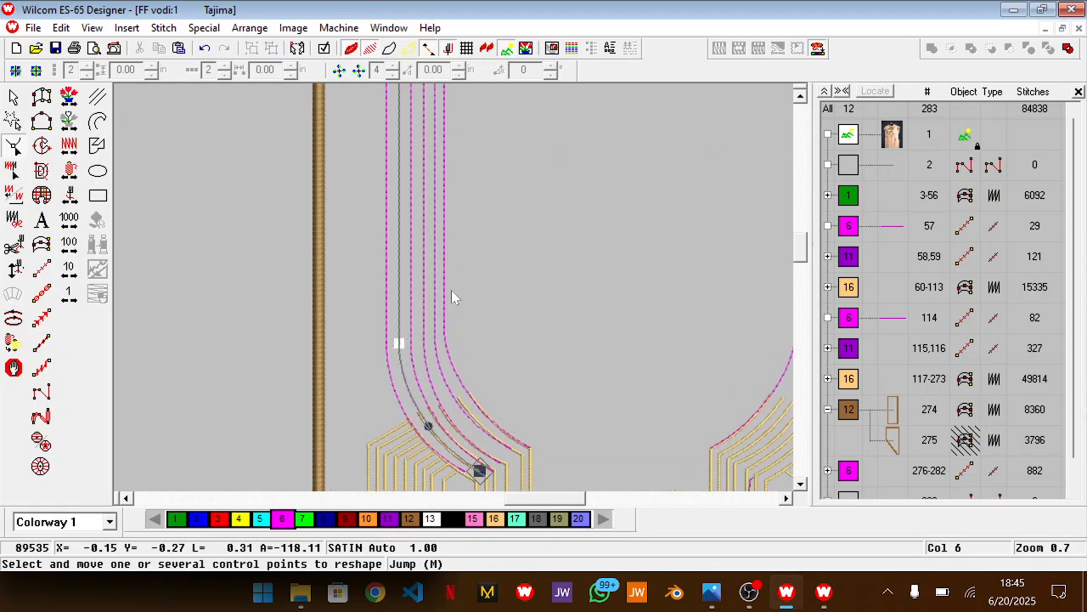
key("Escape")
Raise the top horizontal segment of the outermost sixth magenta line above the neighbouring line by moving its upper control points
key("shift+z")
scroll(534, 257, "down", 3)
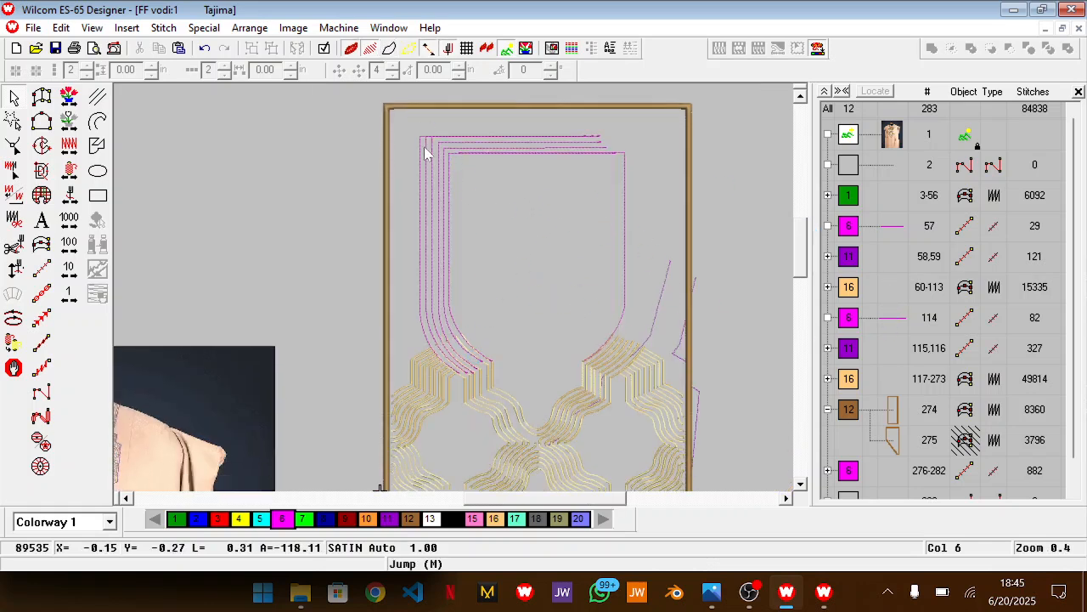
key("z")
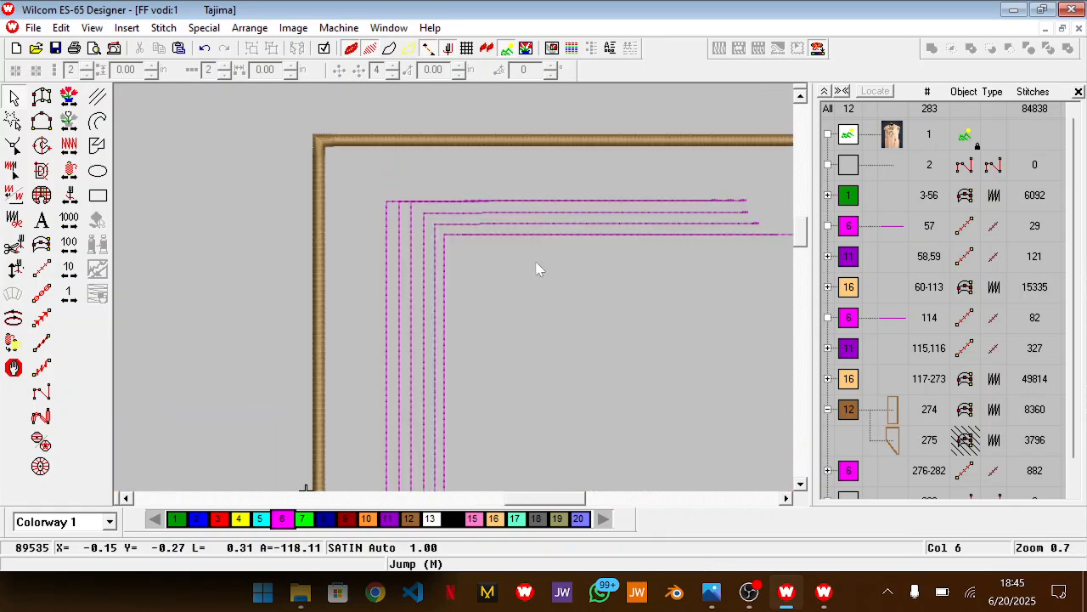
left_click(389, 204)
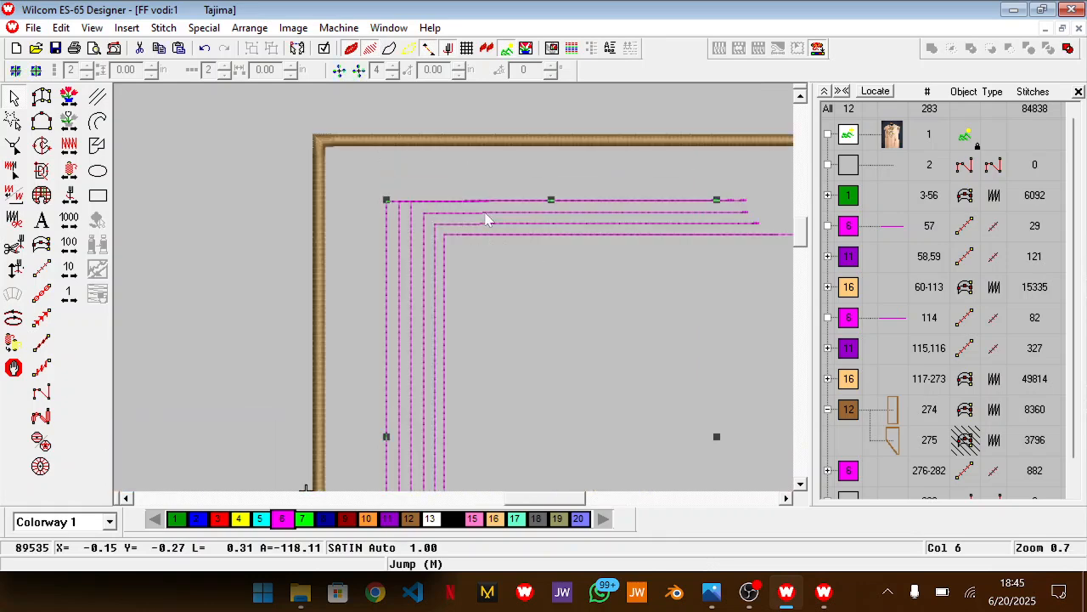
key("h")
key("p")
left_click_drag(768, 233, 613, 260)
left_click_drag(187, 201, 659, 225)
left_click_drag(562, 226, 562, 212)
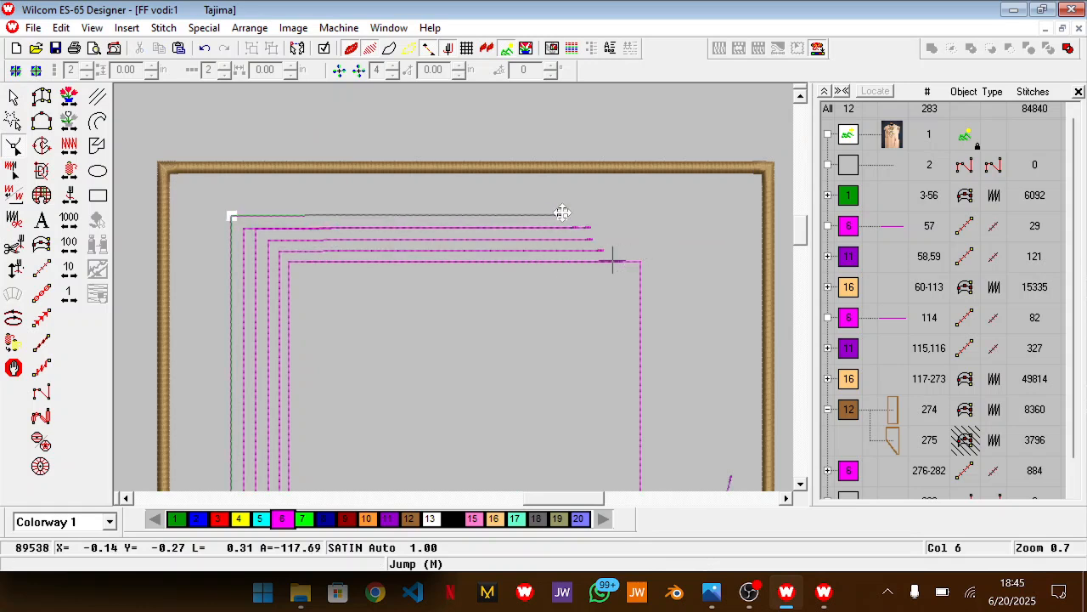
key("Escape")
key("Escape")
Select all the magenta neck outlines, duplicate them and mirror the copies horizontally
key("shift+z")
scroll(473, 285, "down", 3)
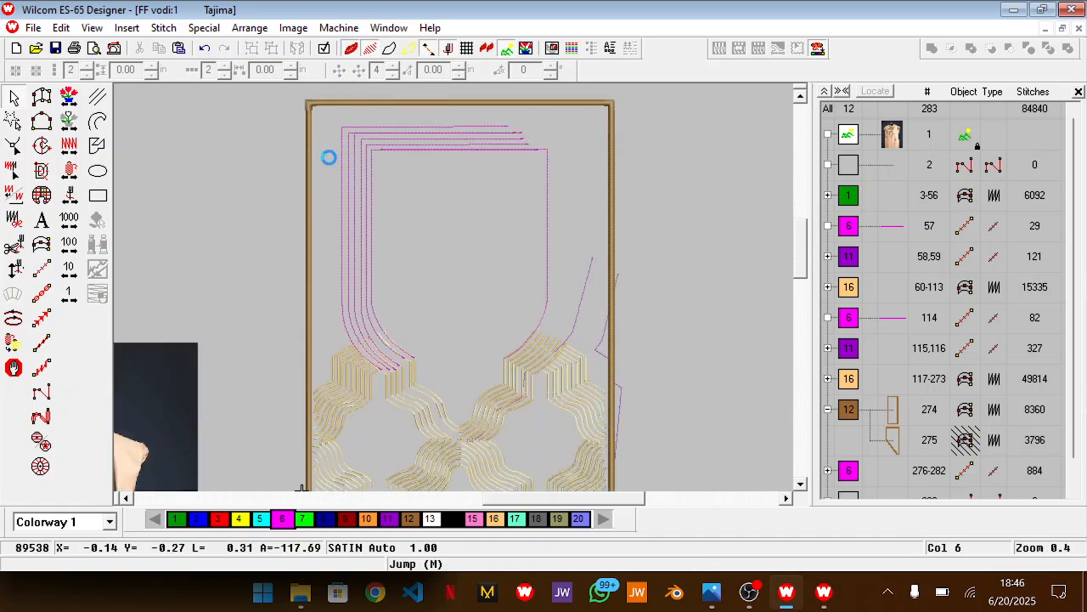
scroll(287, 119, "up", 1)
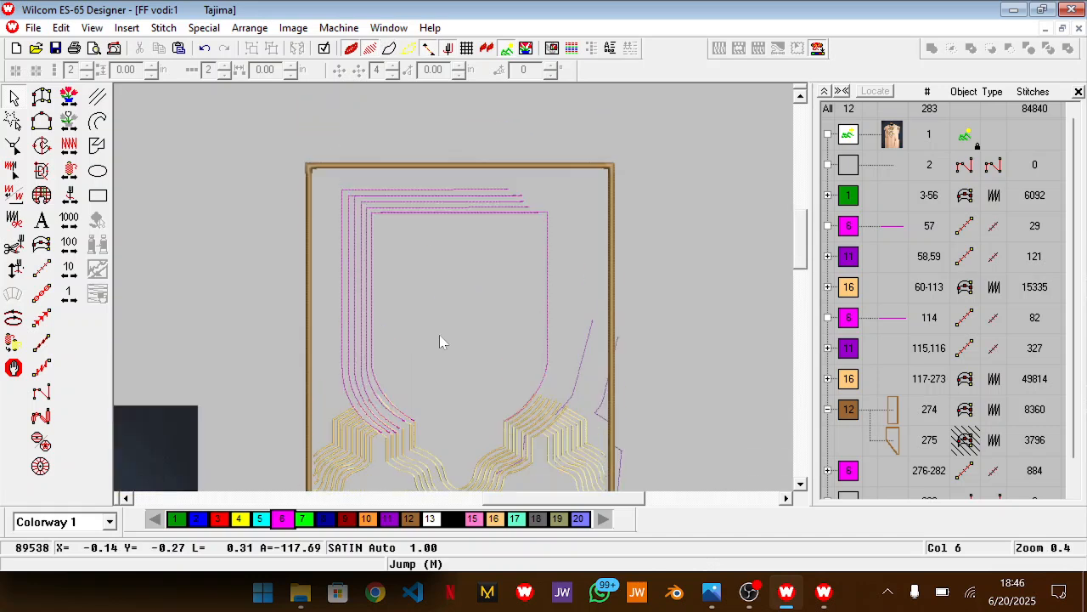
left_click_drag(528, 457, 566, 440)
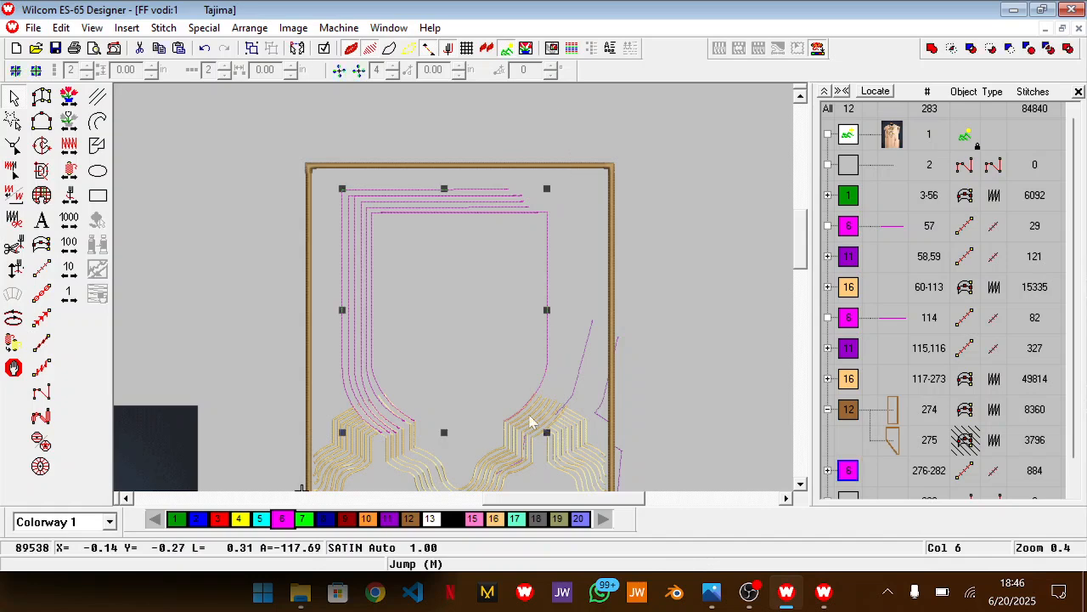
right_click(490, 381)
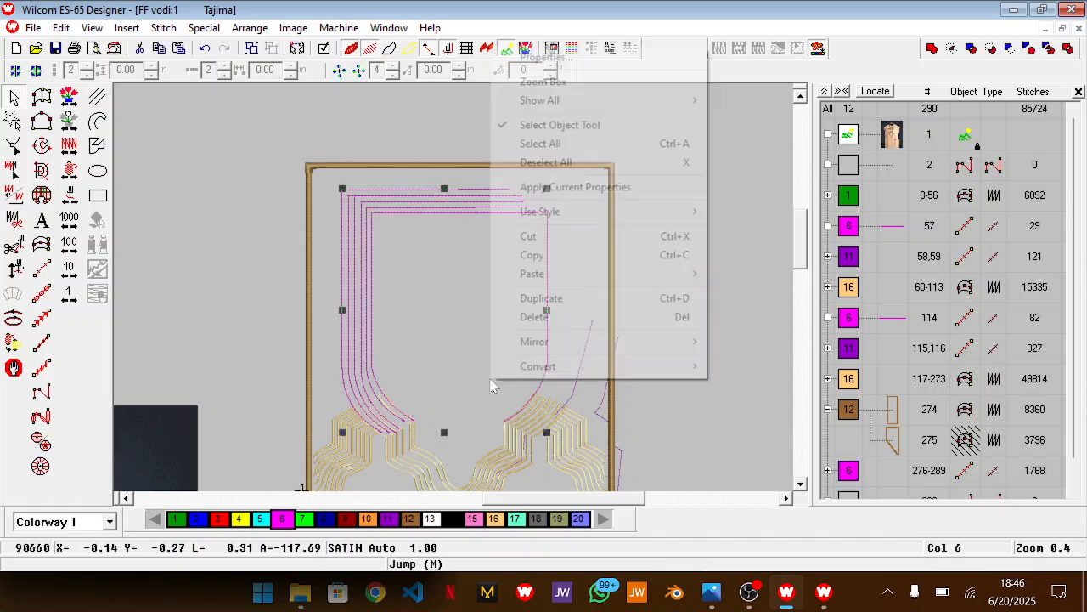
mouse_move(695, 341)
left_click(737, 341)
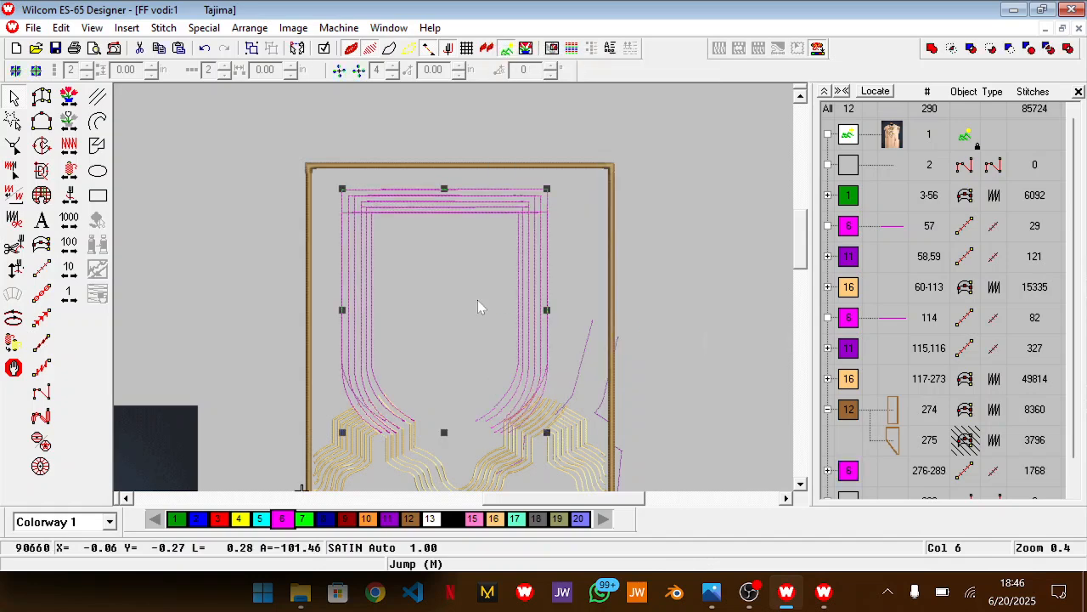
Nudge the mirrored magenta outlines right until their inner line meets the original inner neck outline
key("Right")
key("Right")
key("Right")
key("Right")
key("Right")
key("Right")
key("Right")
key("Right")
key("Right")
key("Right")
key("Right")
key("Right")
key("Right")
key("Right")
key("Right")
key("Right")
key("Right")
key("Right")
key("Right")
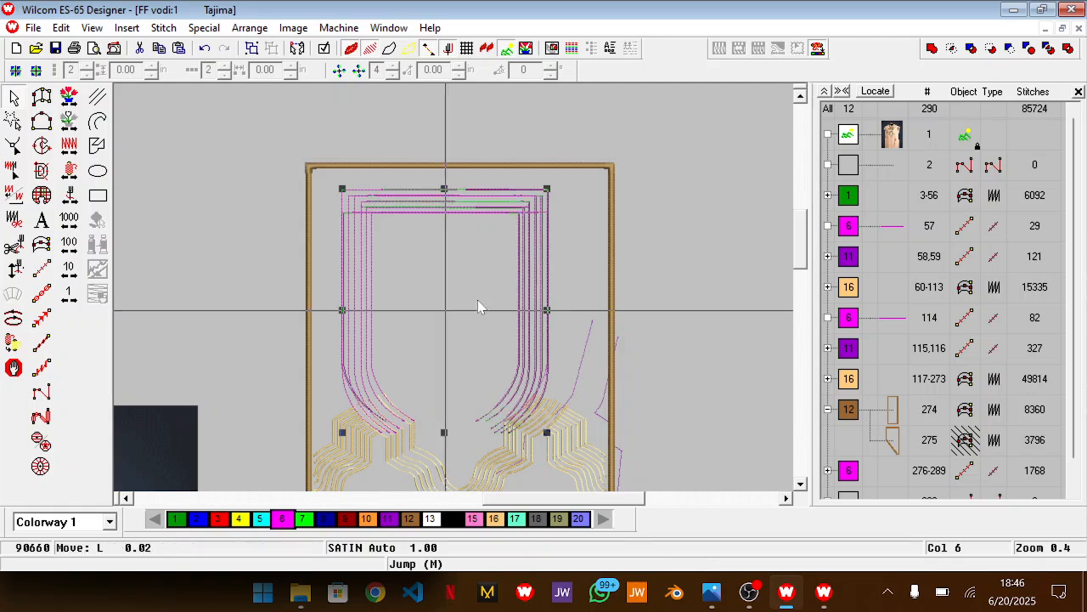
key("Right")
key("Right")
key("Right")
key("Right")
key("Right")
key("Right")
key("Right")
key("Right")
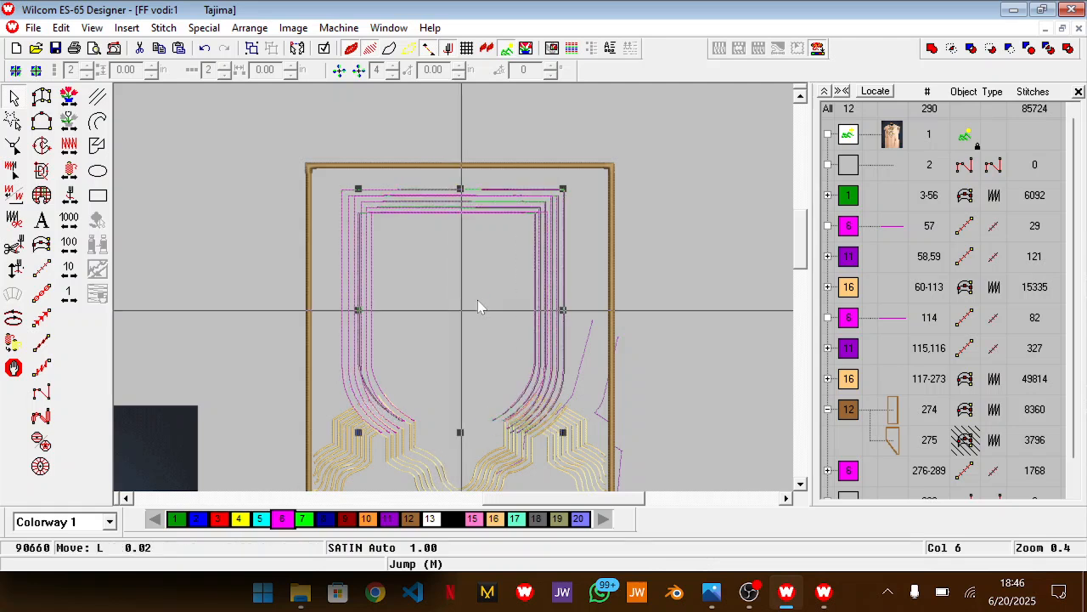
key("Right")
key("Right")
key("Right")
key("Right")
key("Right")
key("Right")
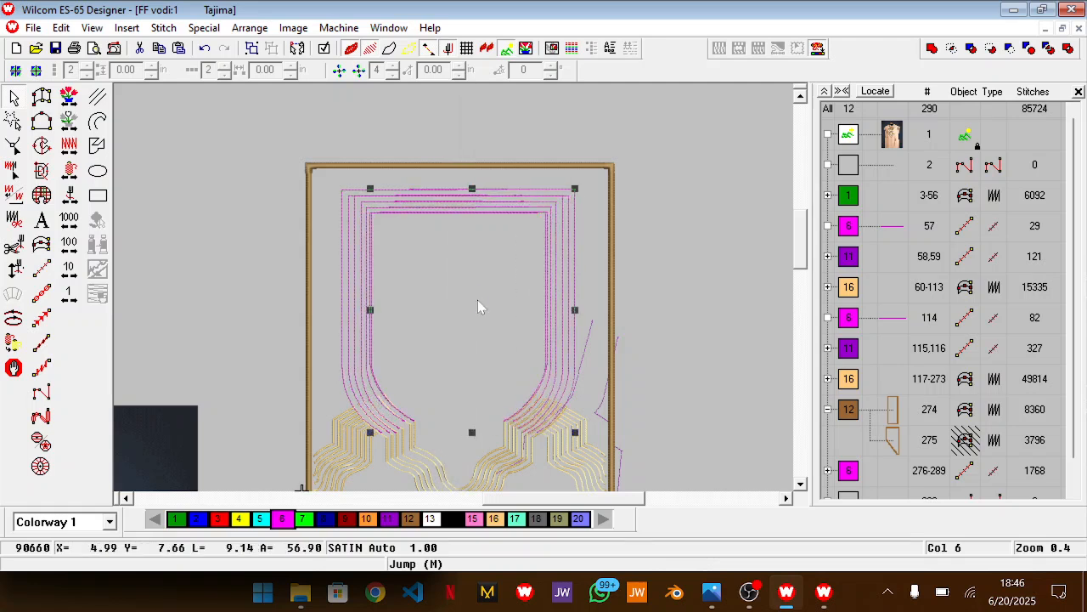
Fine-tune the mirrored outlines slightly to the right so their lower curves follow the gold lines on the right side
key("z")
scroll(477, 300, "down", 3)
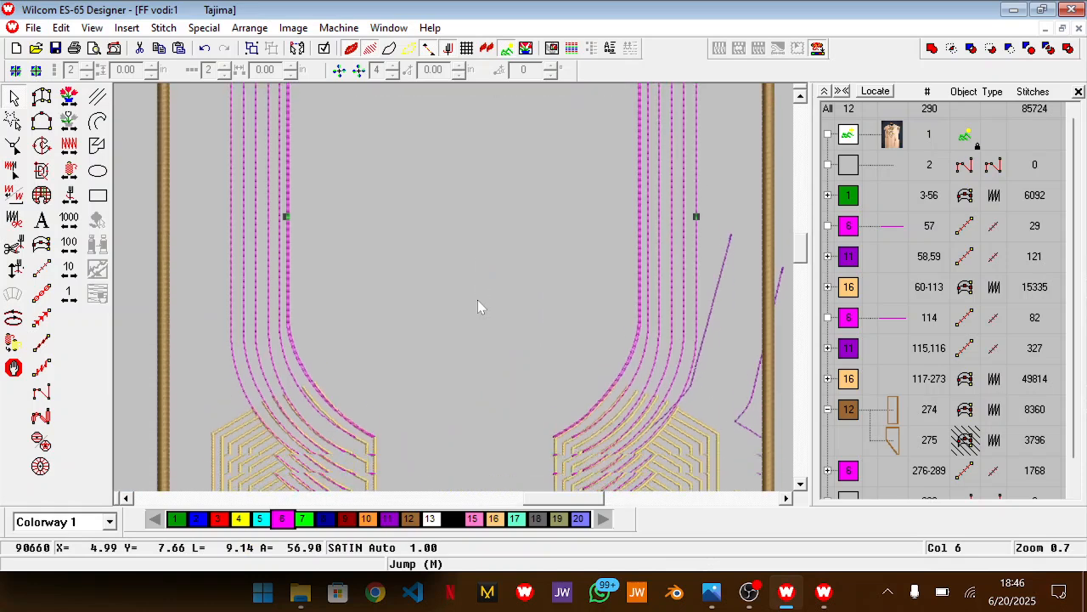
key("Right")
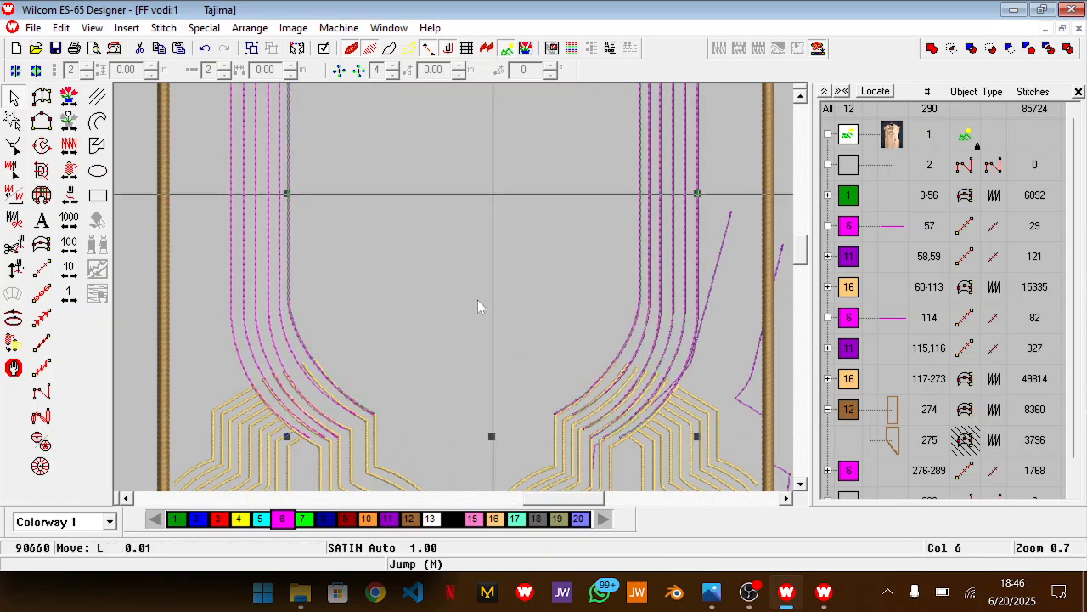
key("Right")
key("Right")
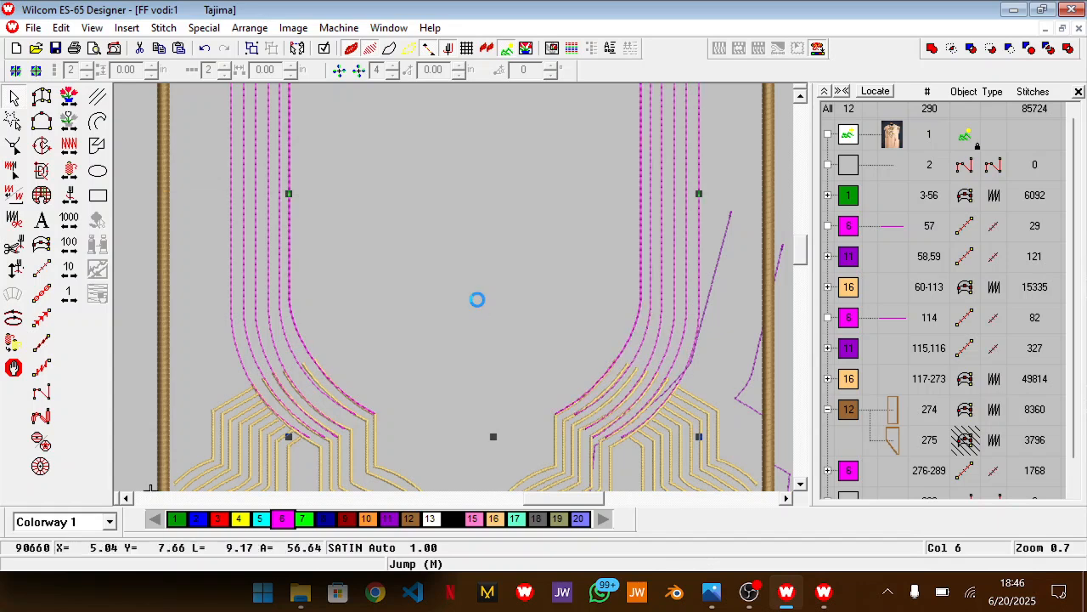
Deselect the outlines and examine the whole neckline against the border, then where the lower curve ends meet the gold lines
key("shift+z")
scroll(477, 300, "up", 3)
scroll(478, 299, "down", 3)
key("shift+z")
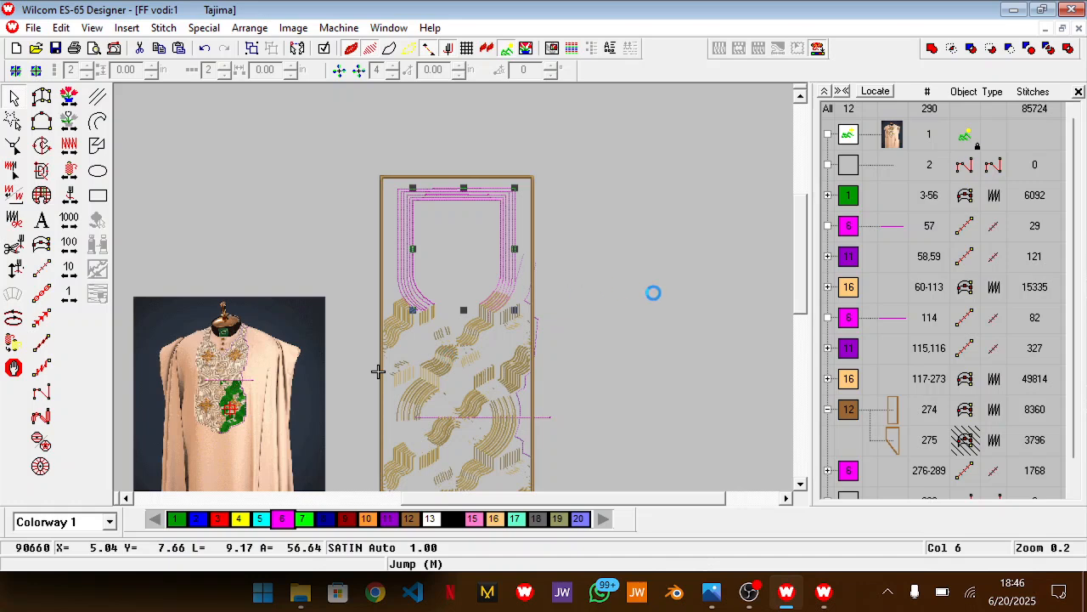
left_click(611, 224)
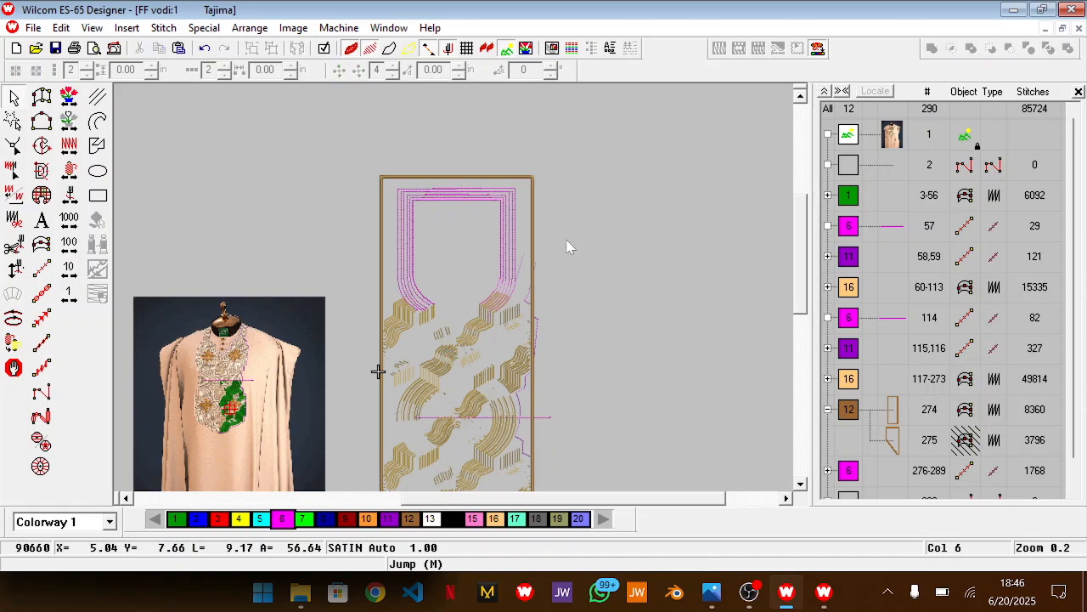
key("z")
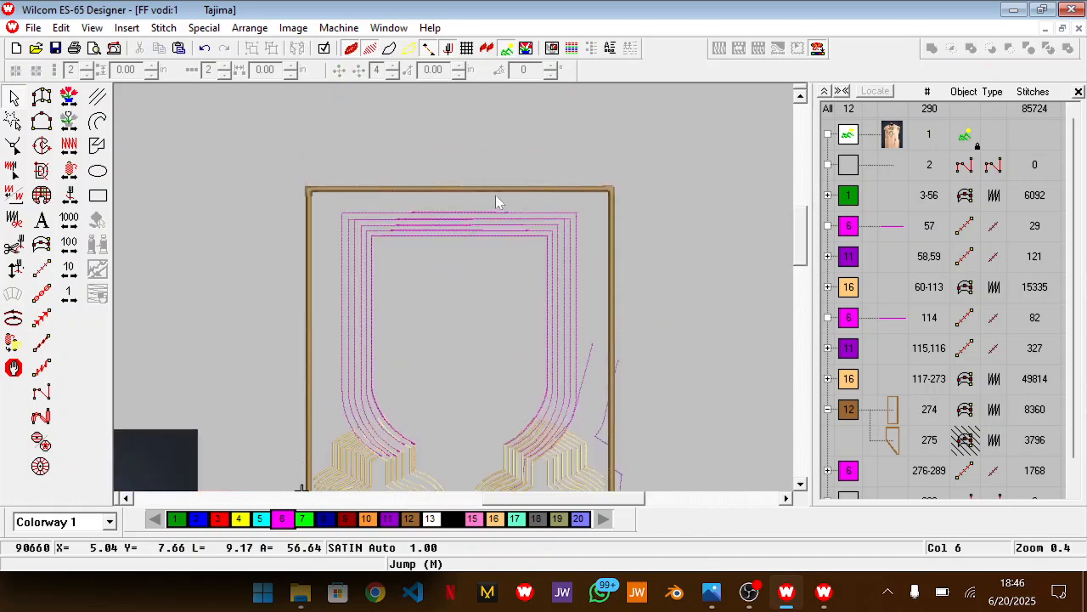
scroll(499, 307, "down", 2)
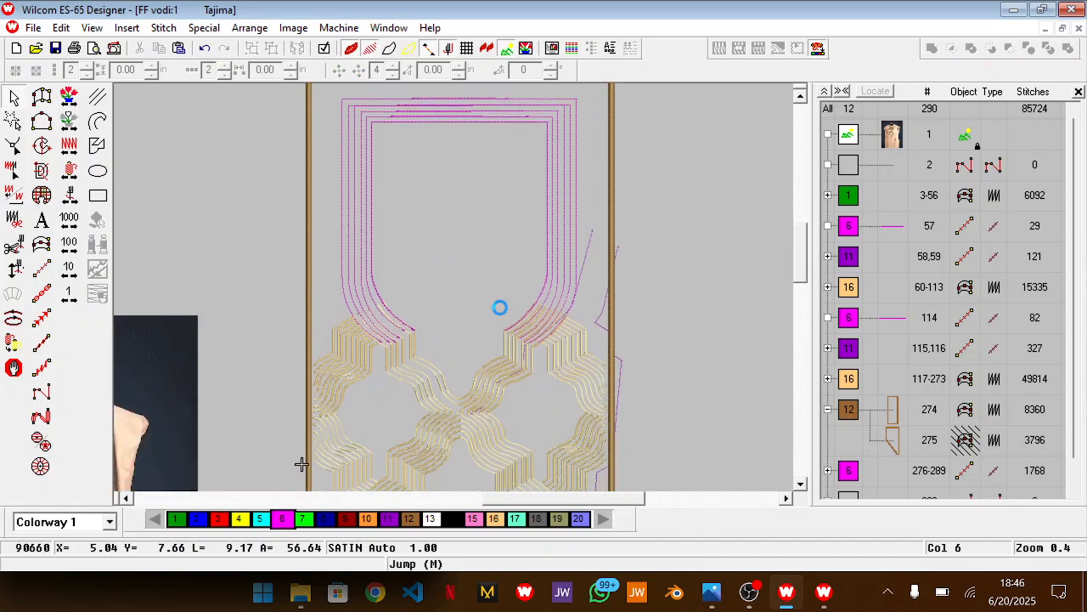
scroll(499, 307, "down", 2)
key("z")
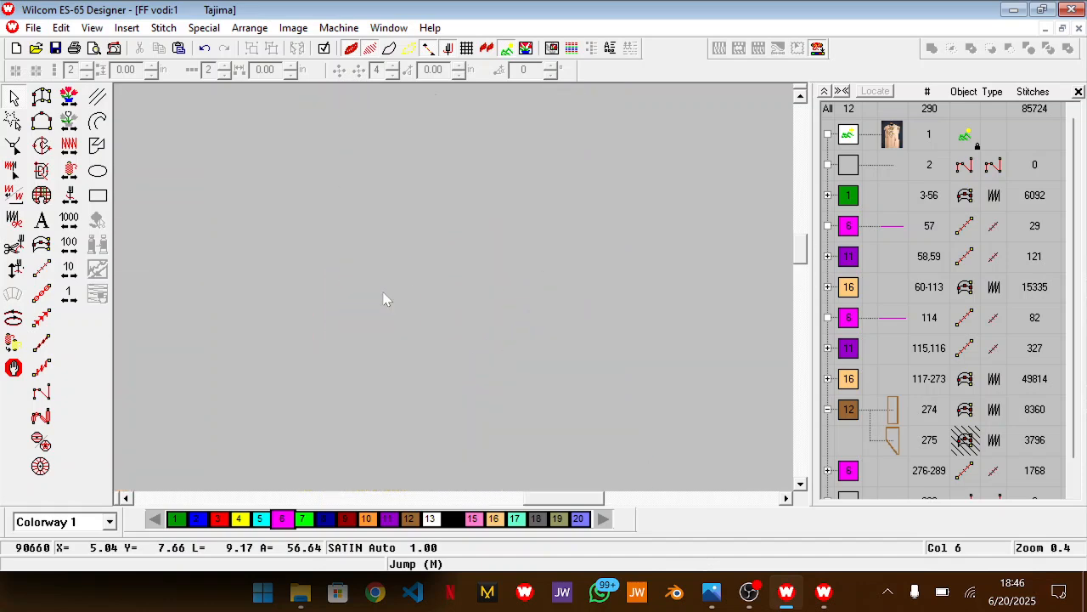
scroll(384, 299, "down", 2)
scroll(384, 299, "down", 1)
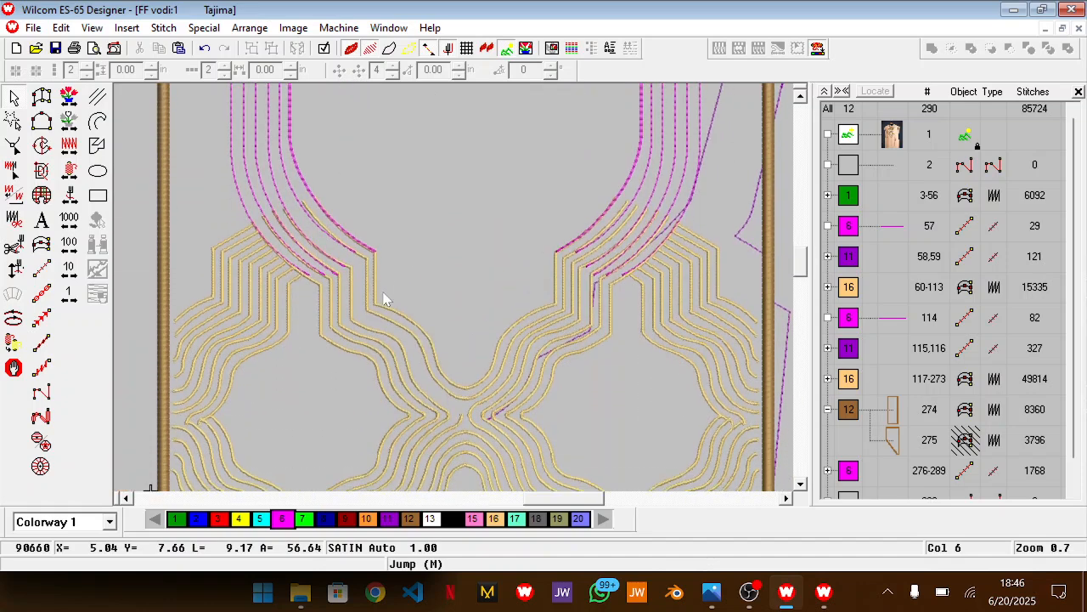
key("z")
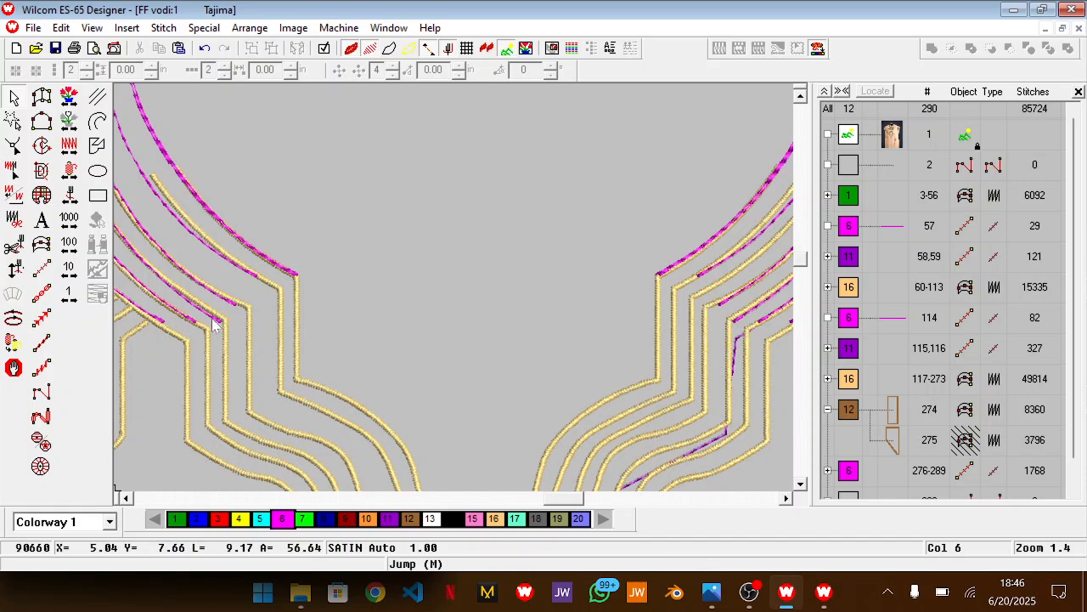
Start a color 16 satin line at the left gold line's end and trace the outermost magenta outline up to its top-left corner
scroll(550, 515, "left", 3)
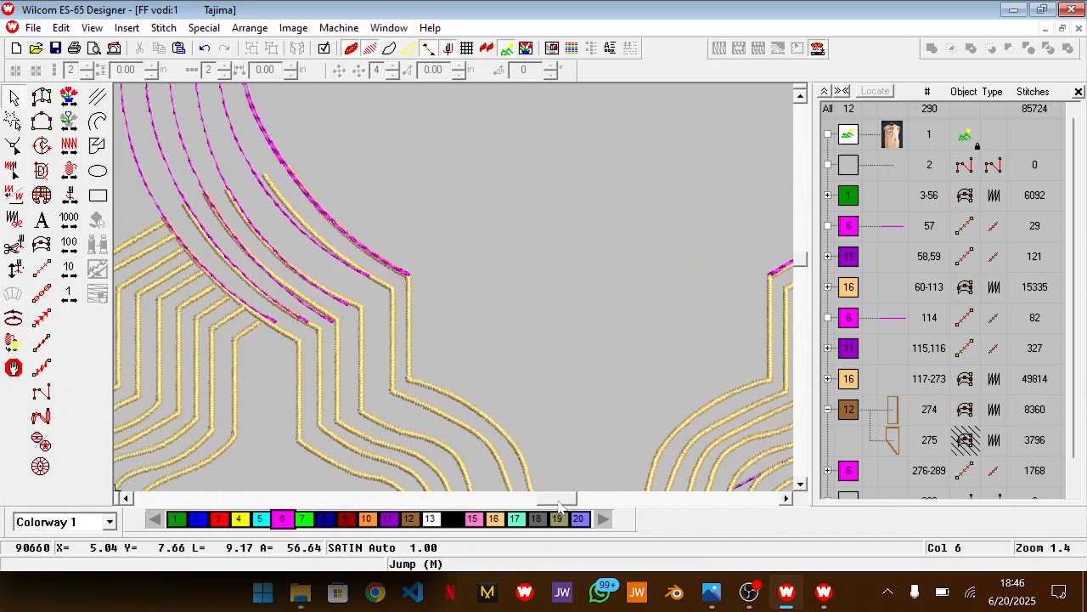
left_click(41, 245)
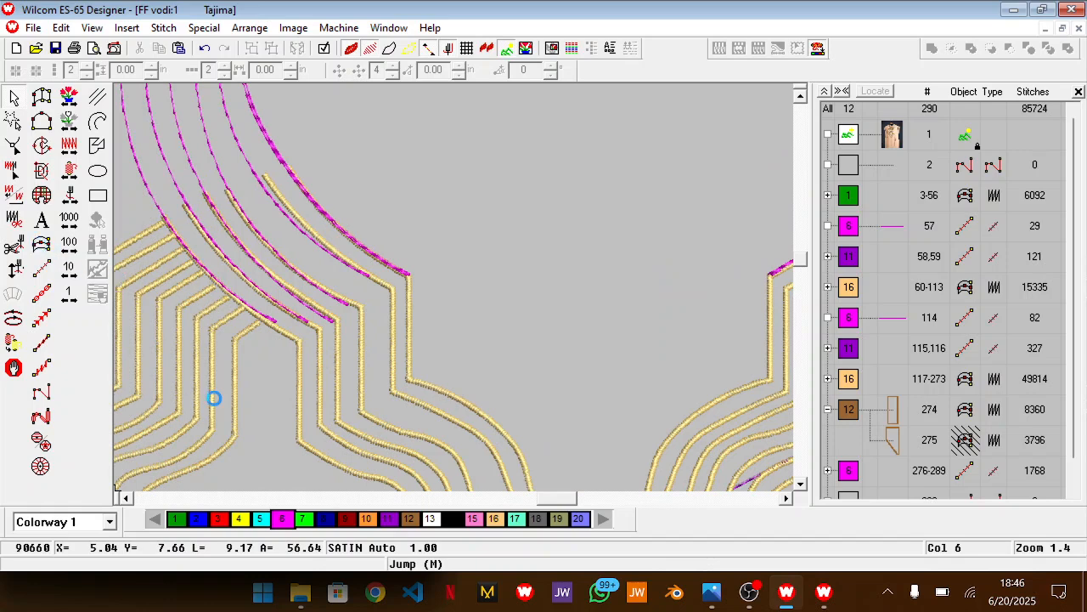
left_click(494, 519)
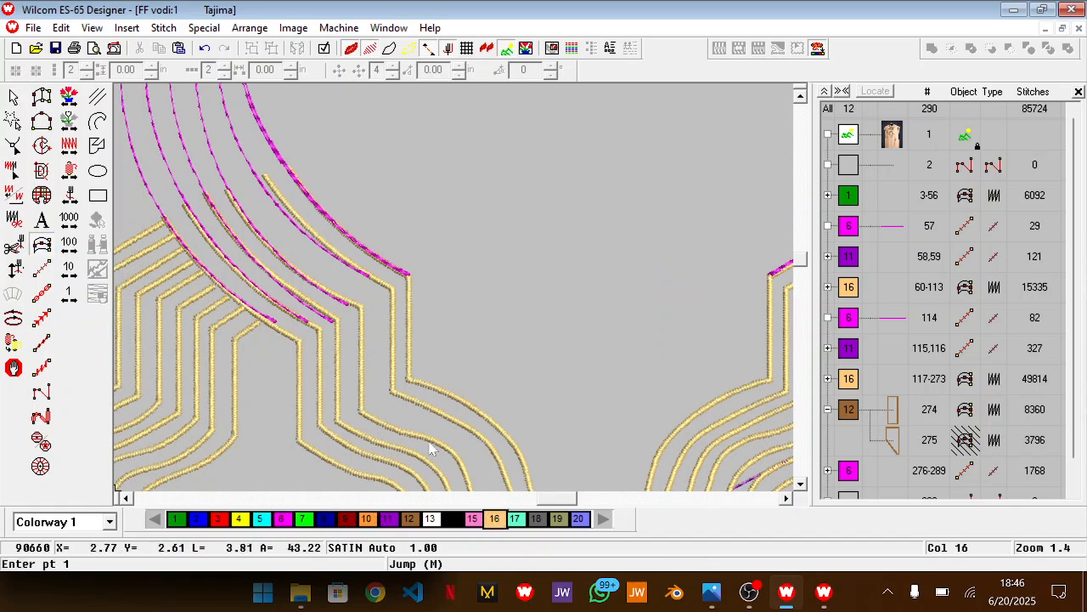
left_click(299, 341)
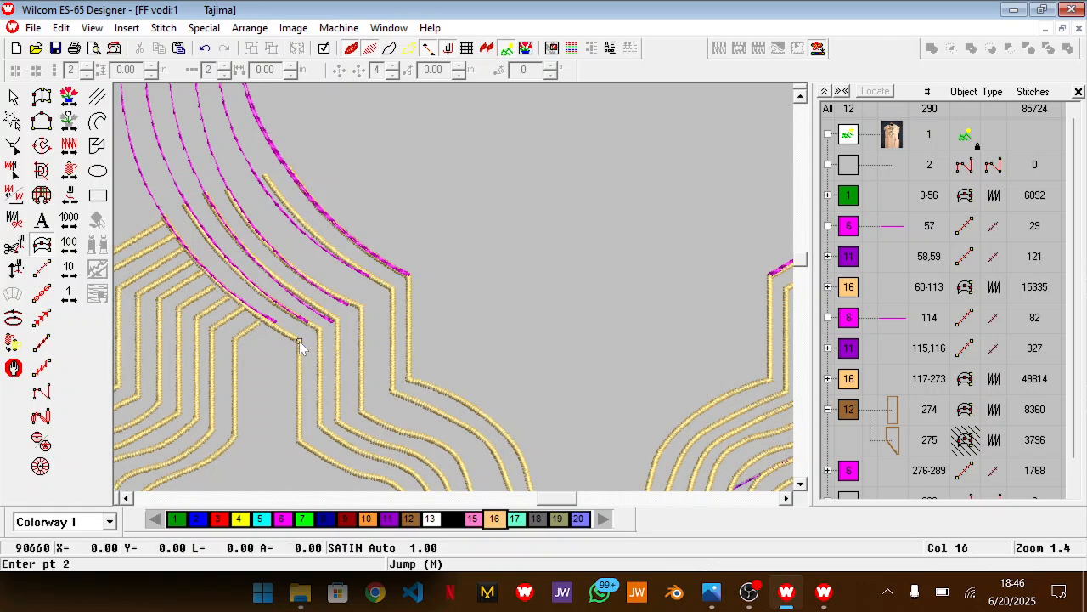
left_click(202, 265)
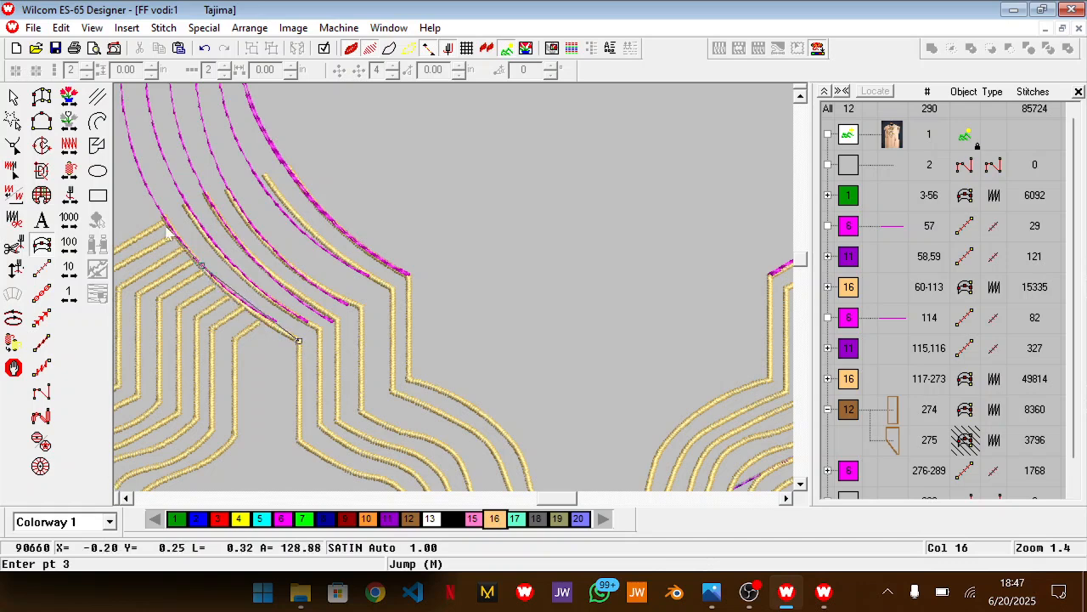
left_click(287, 201)
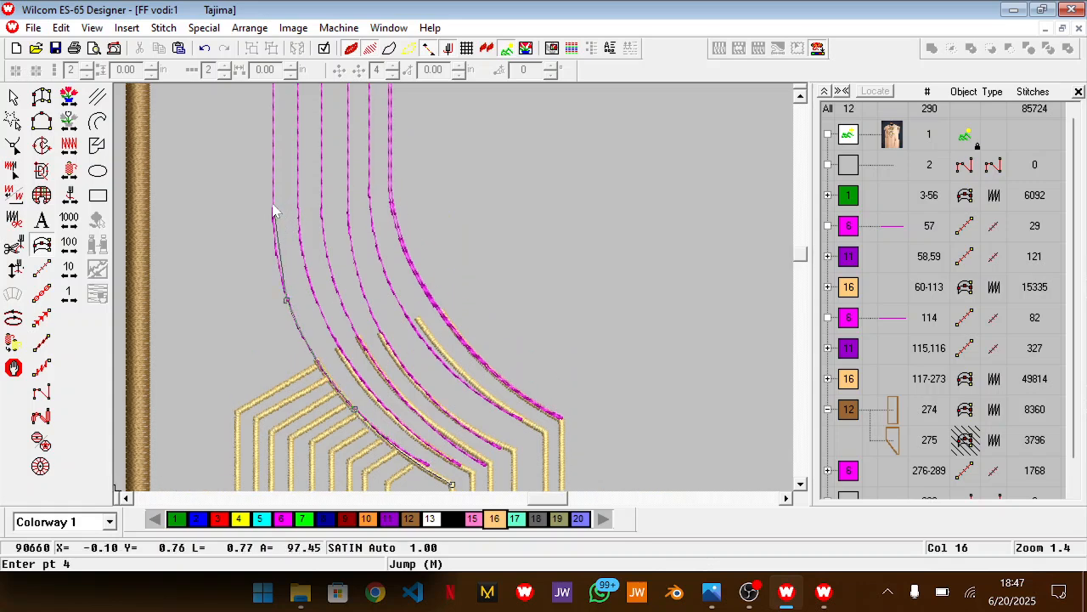
left_click(273, 212)
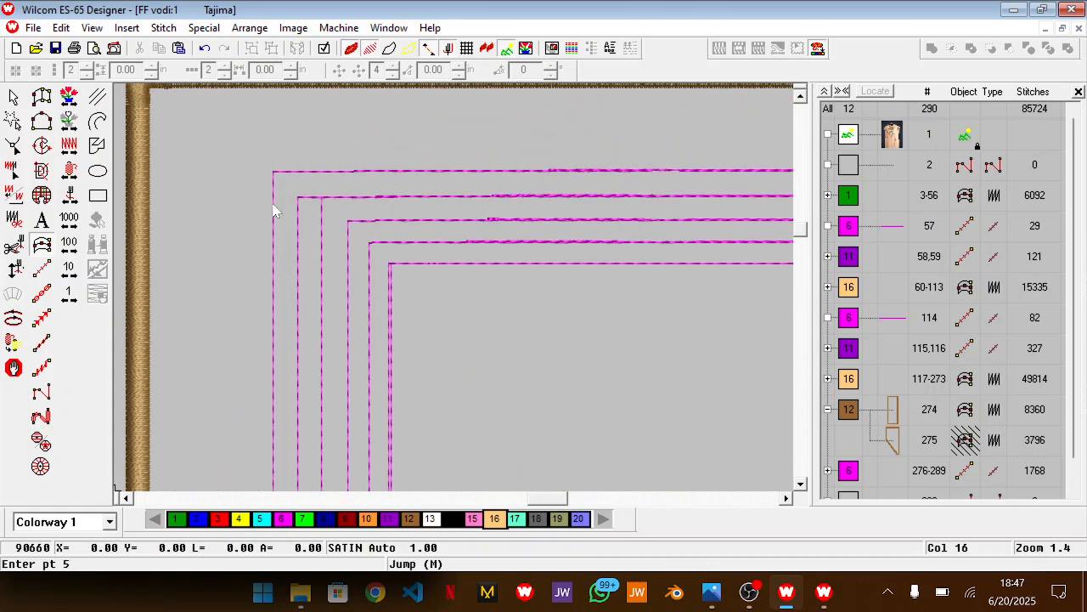
left_click(274, 172)
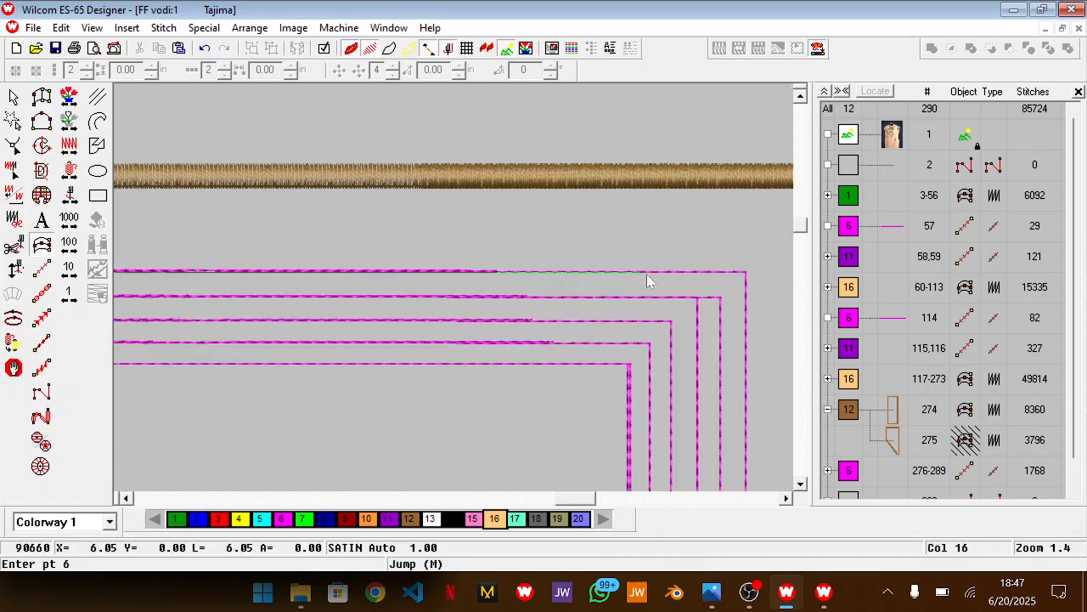
Continue the satin line across the top and down the right side of the outermost outline, and finish it at the right gold line's corner
left_click(748, 282)
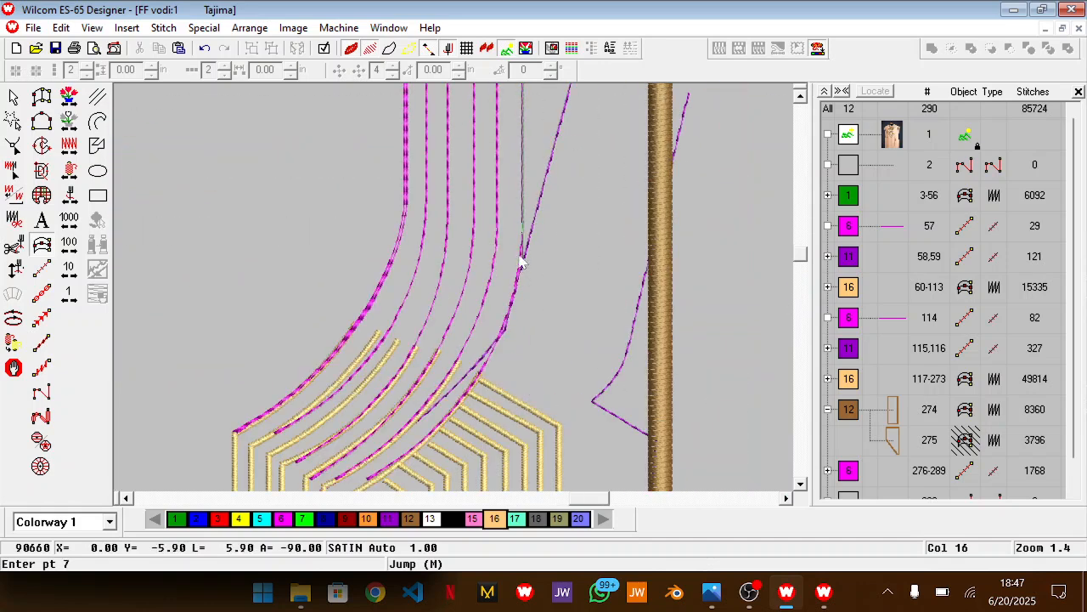
left_click(523, 241)
left_click(466, 399)
scroll(465, 395, "down", 2)
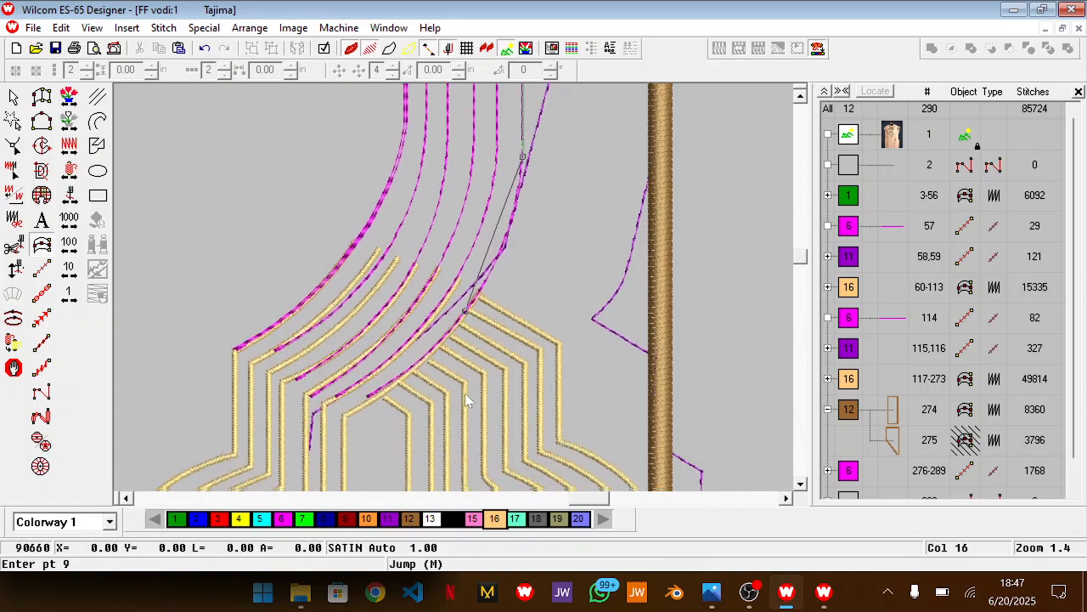
left_click(346, 420)
key("Return")
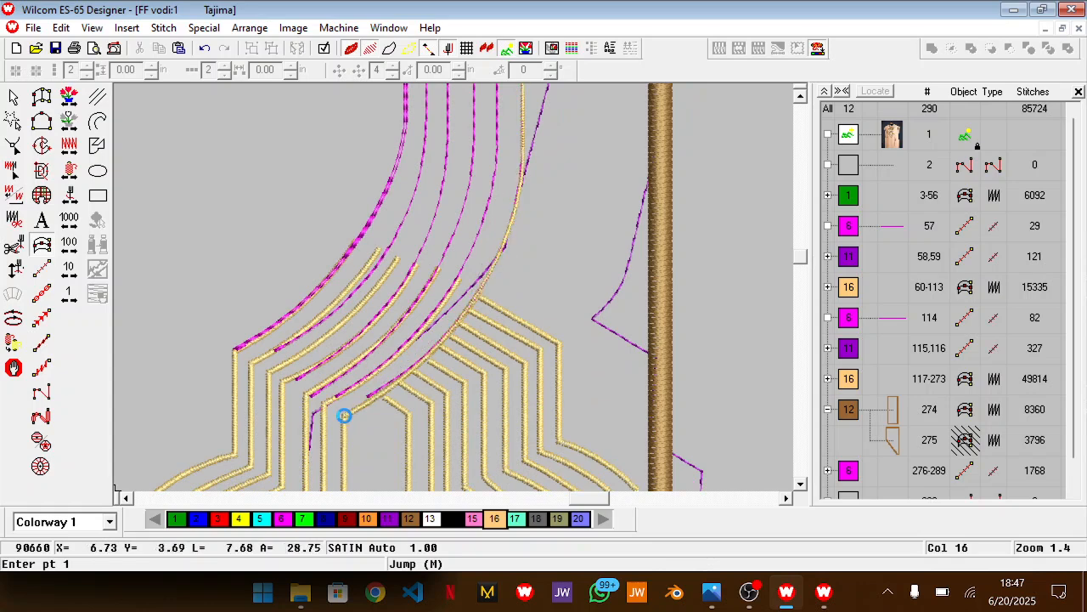
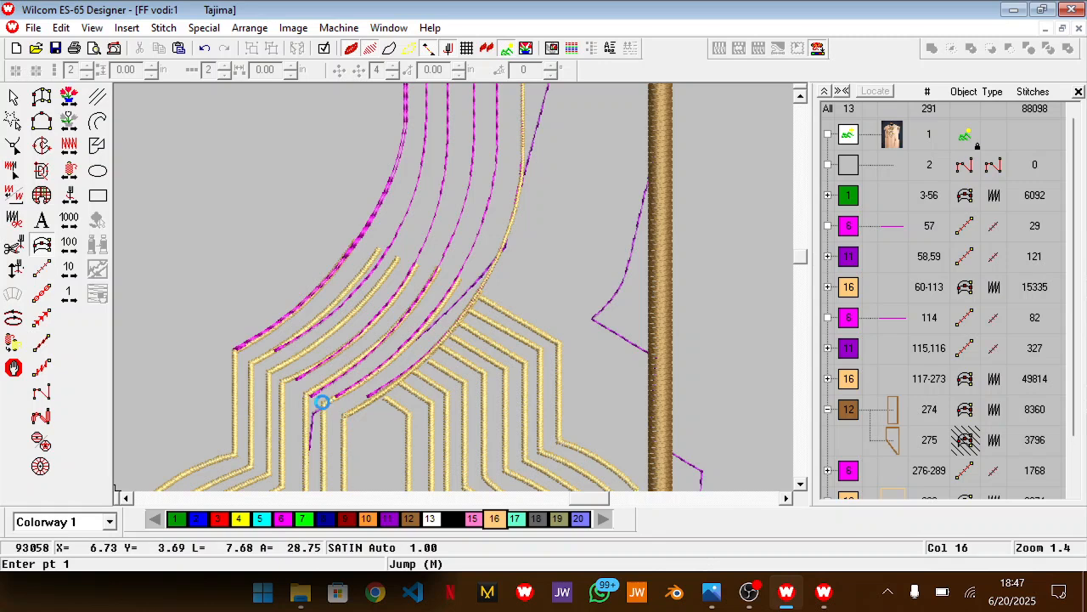
Start a color 16 satin line at the next inner gold line's right corner and trace the second-outermost magenta outline up to its top-right corner
left_click(324, 405)
left_click(436, 309)
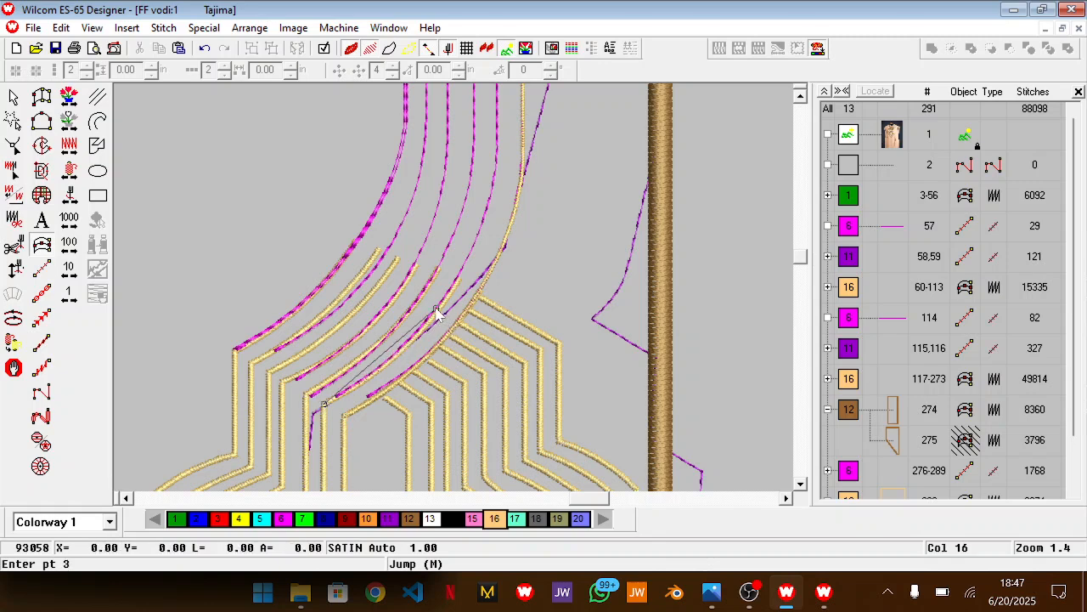
left_click(490, 196)
left_click(497, 144)
scroll(498, 149, "up", 10)
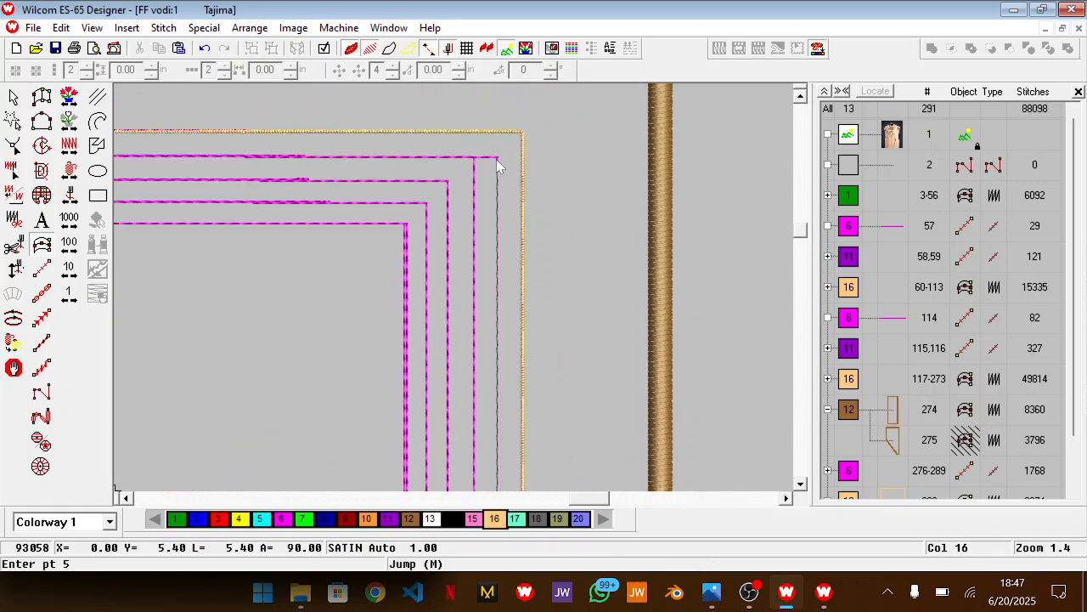
scroll(474, 190, "down", 5)
scroll(478, 333, "down", 2)
scroll(473, 315, "up", 5)
scroll(474, 316, "up", 3)
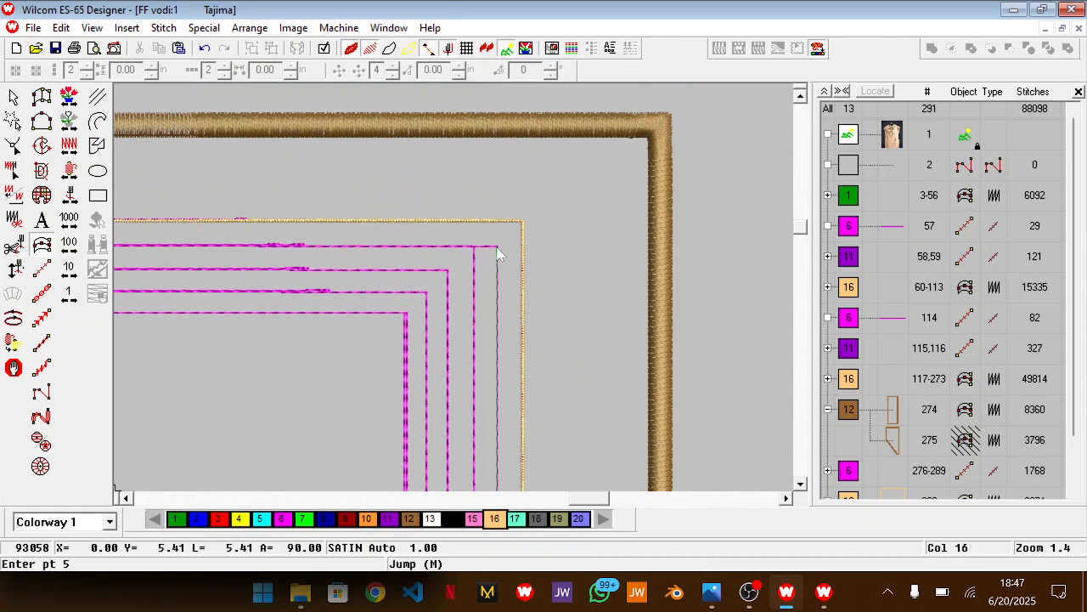
left_click(499, 252)
Continue the satin line across the top and down the left side of the second outline, finishing it at the matching left gold line's corner
scroll(219, 279, "left", 5)
scroll(218, 280, "up", 1)
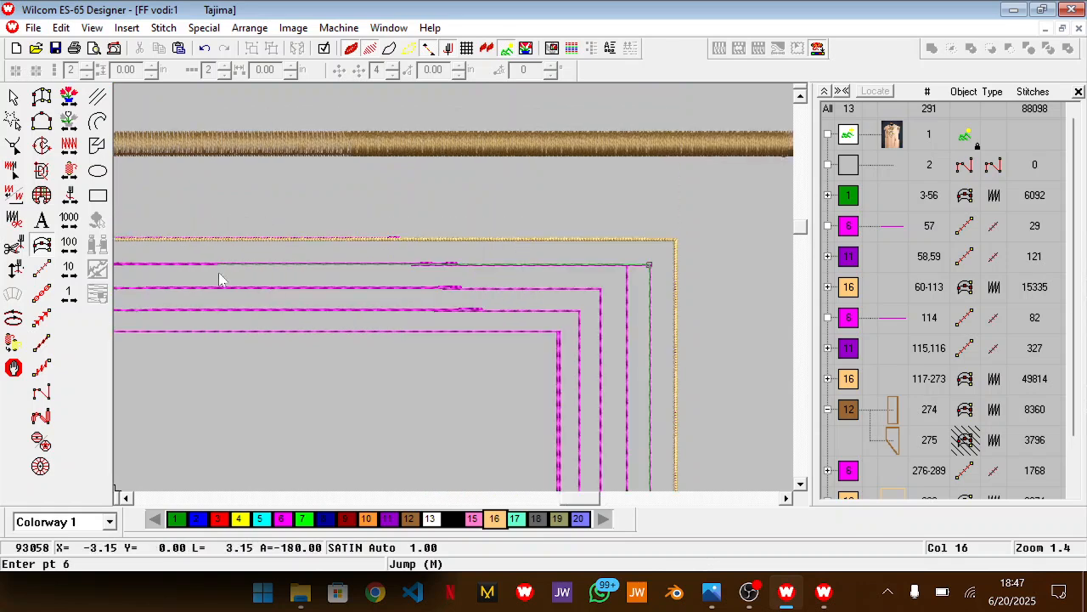
scroll(153, 306, "left", 3)
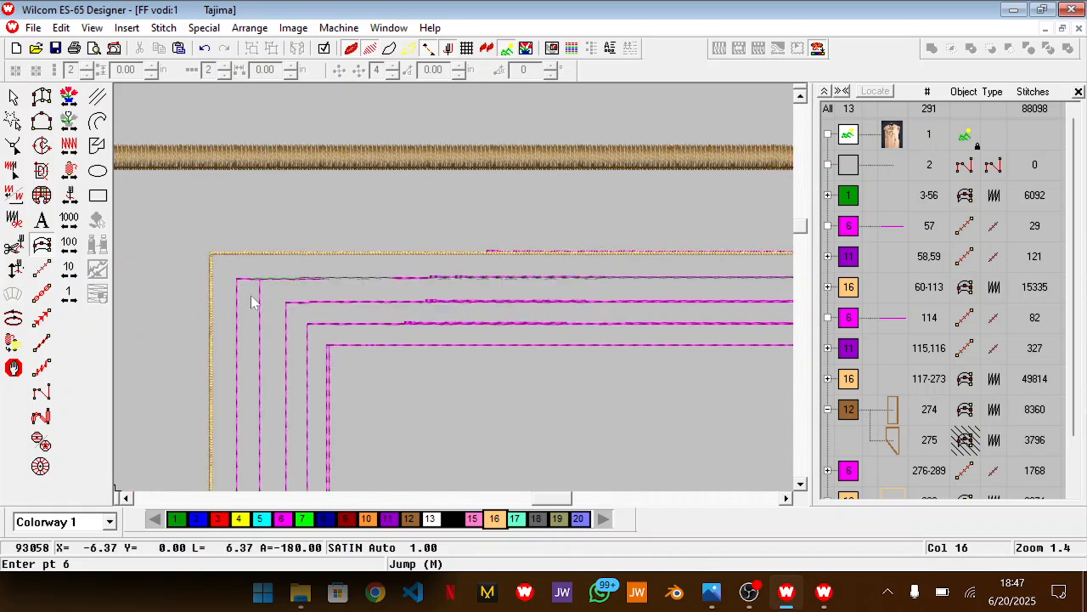
left_click(239, 285)
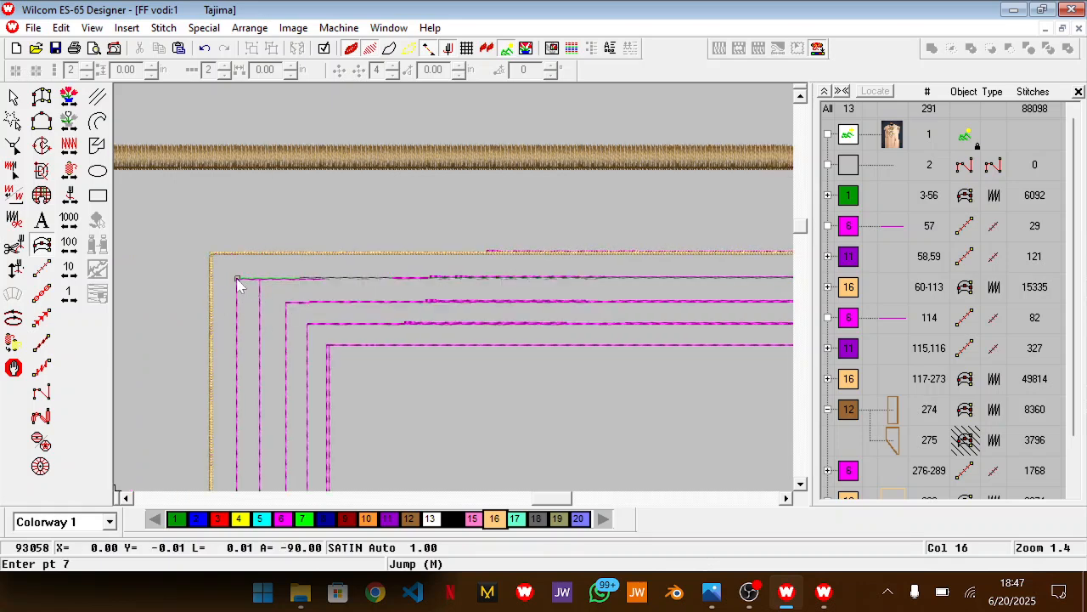
scroll(239, 285, "down", 8)
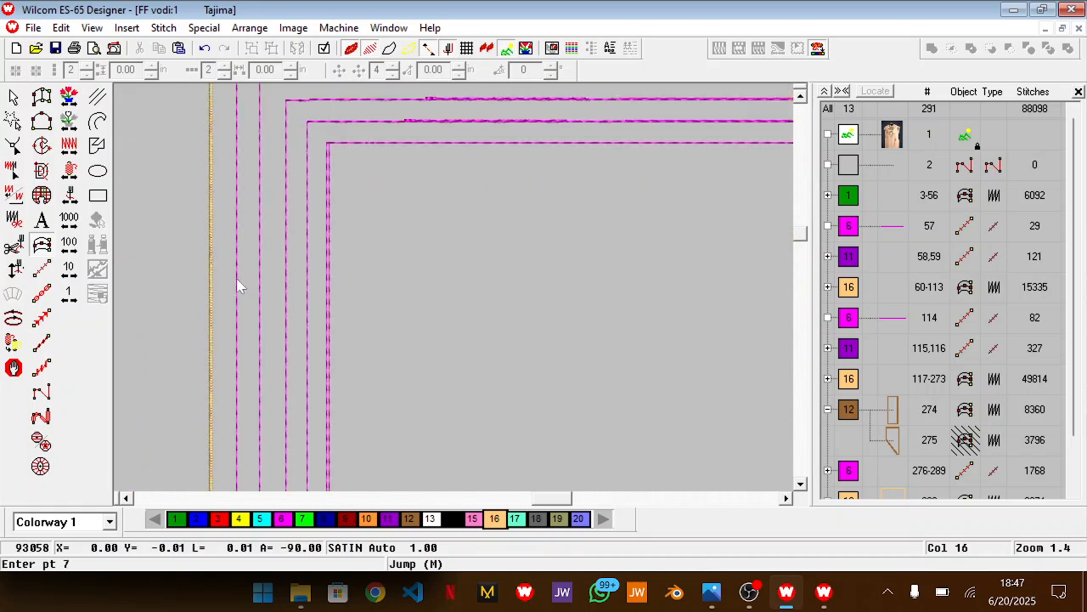
left_click(237, 352)
scroll(416, 410, "left", 2)
scroll(416, 410, "down", 5)
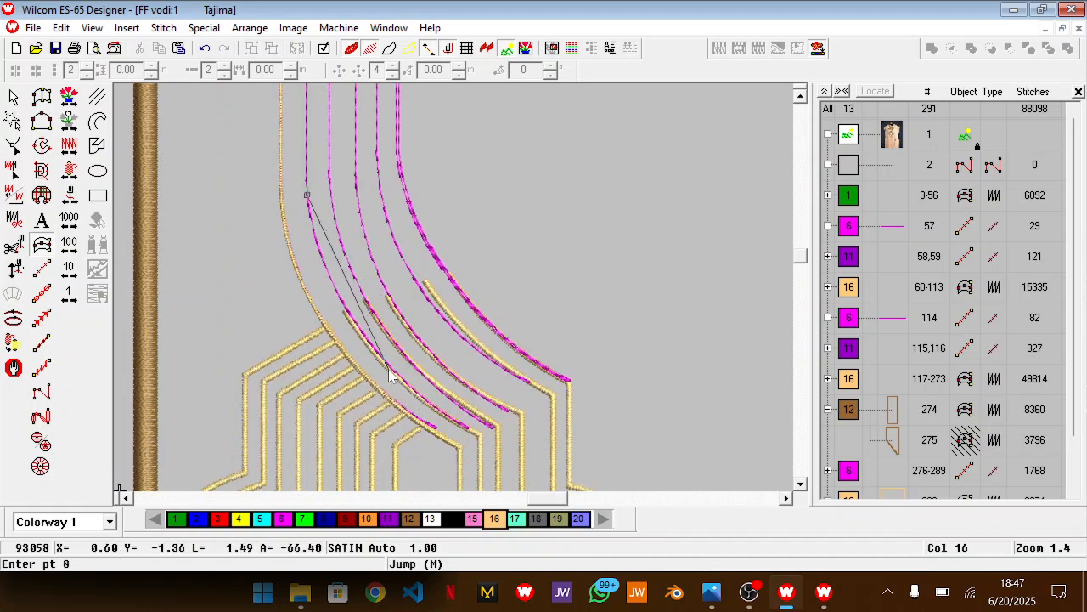
left_click(392, 372)
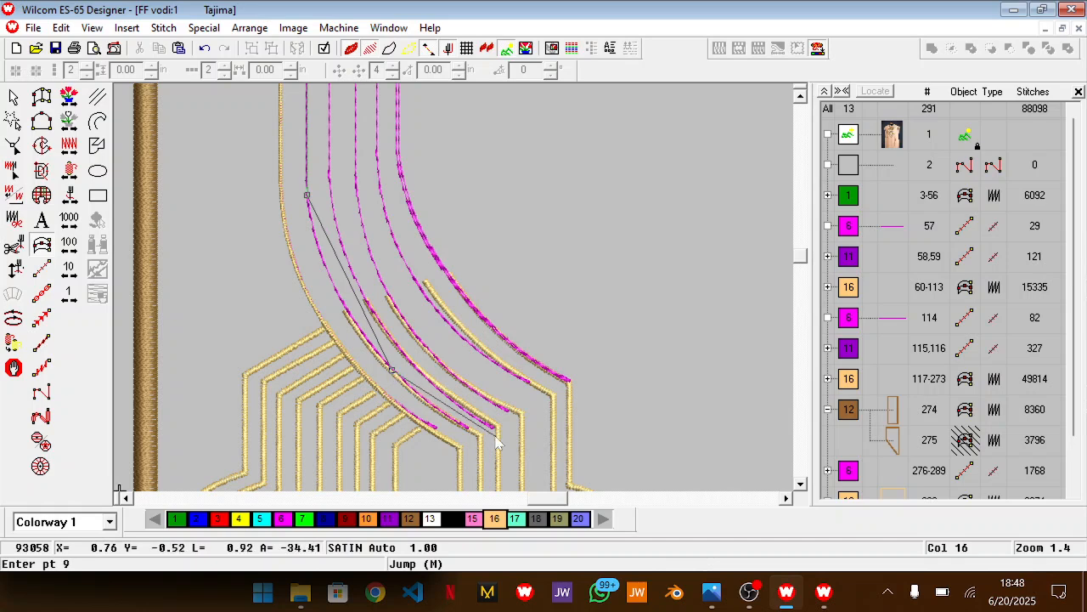
left_click(480, 439)
key("Return")
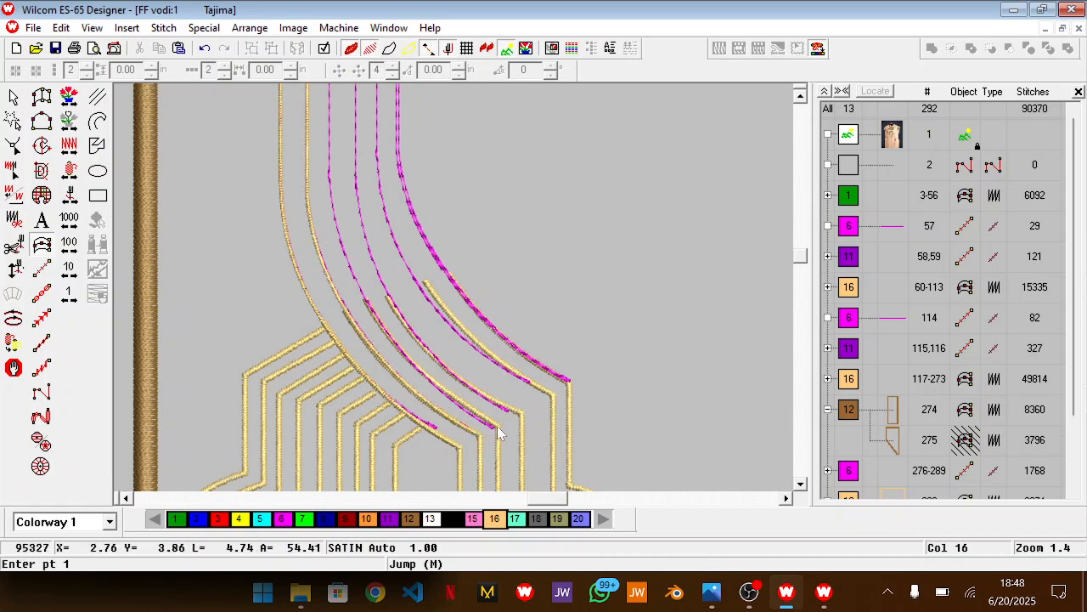
Start a satin line at the third gold line's left corner, trace the third outline upward, and place its top-left corner just below the second line
left_click(498, 425)
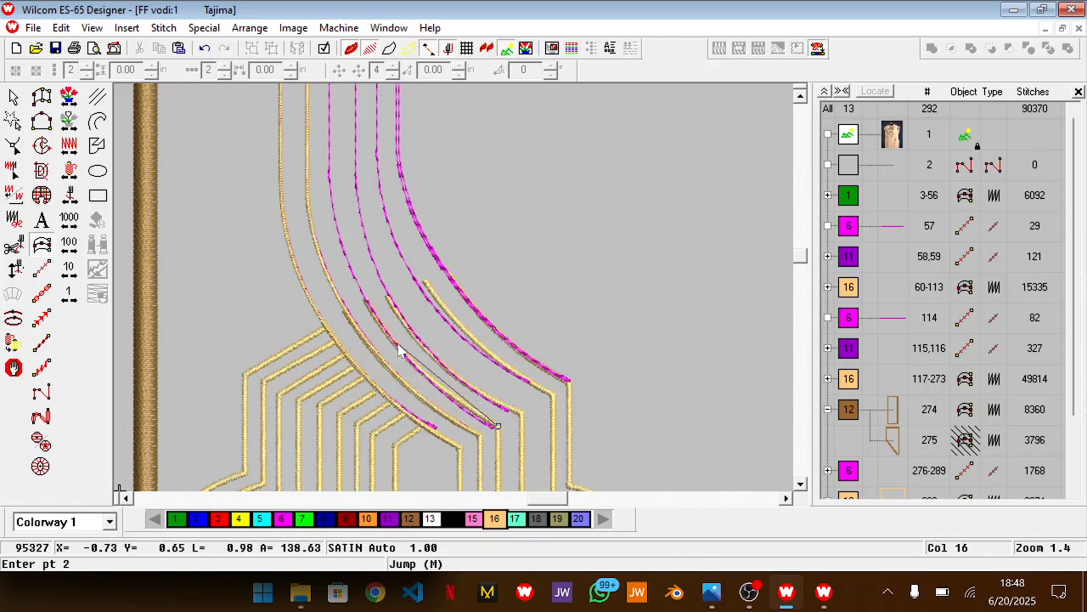
left_click(395, 344)
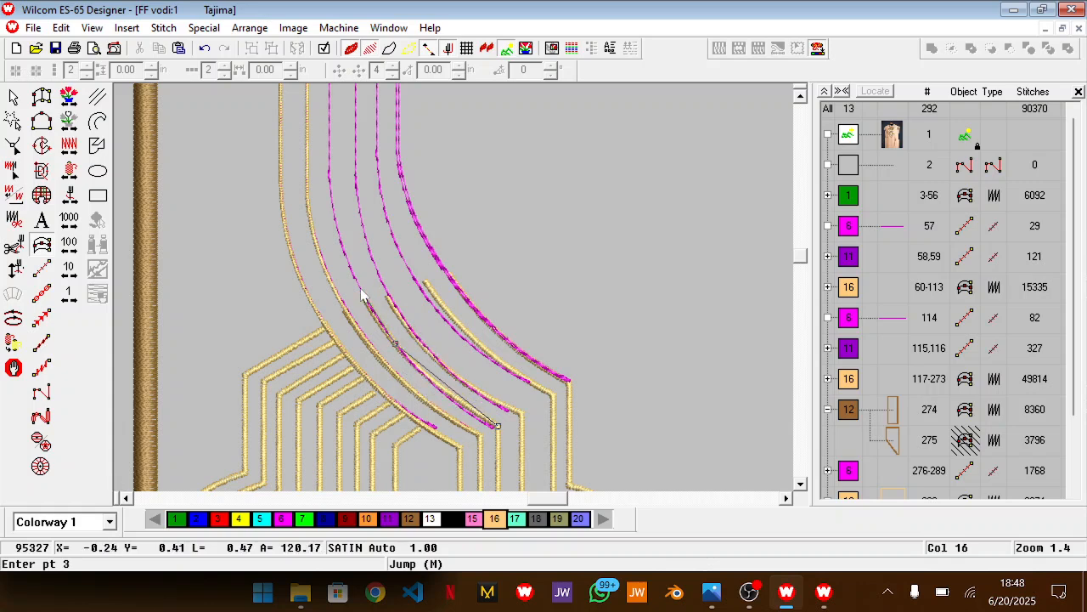
left_click(340, 241)
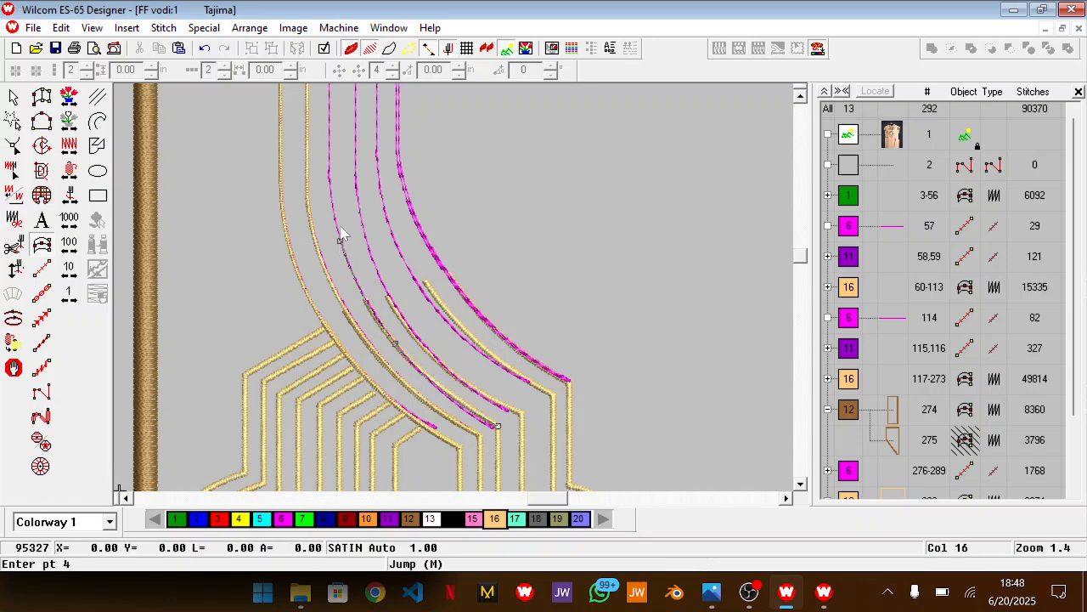
left_click(329, 165)
scroll(330, 170, "up", 10)
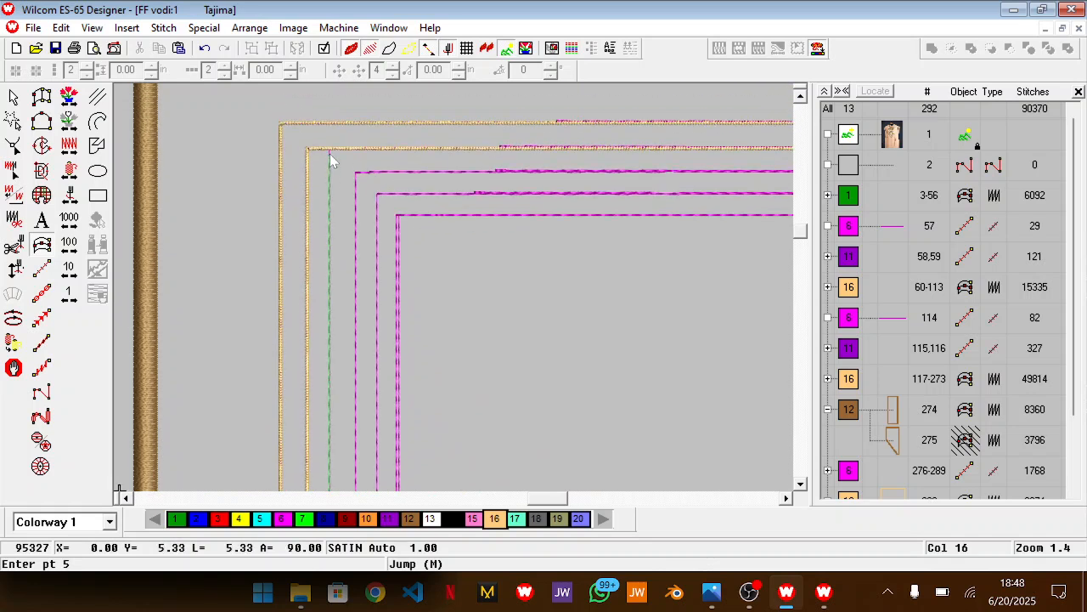
left_click(329, 158)
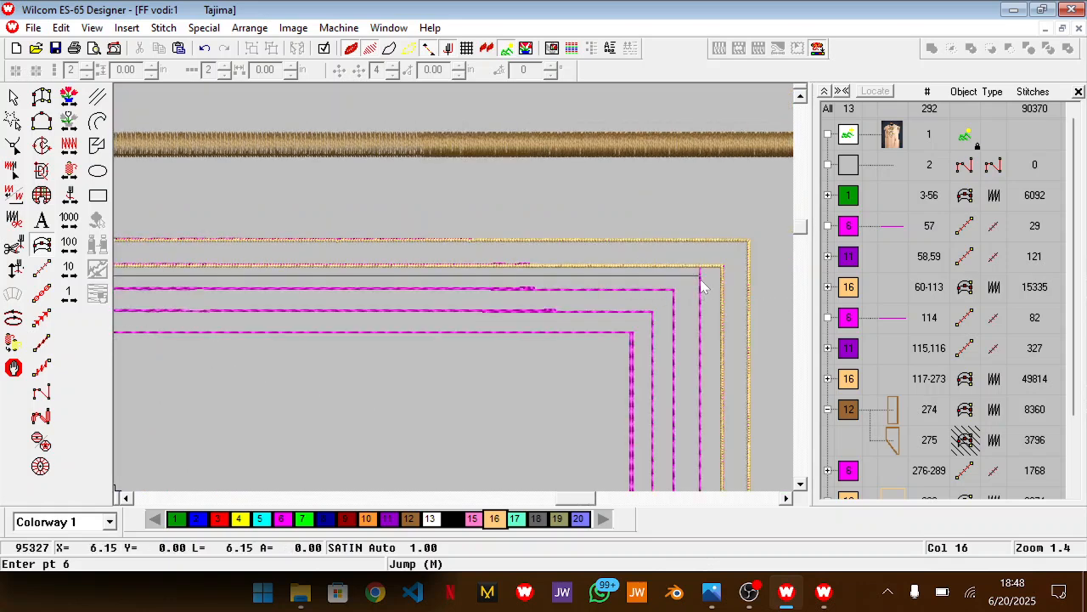
Carry the third satin line straight across the top and down the right-hand curve, finishing it at the matching right gold line's corner
left_click(701, 286)
scroll(571, 386, "down", 10)
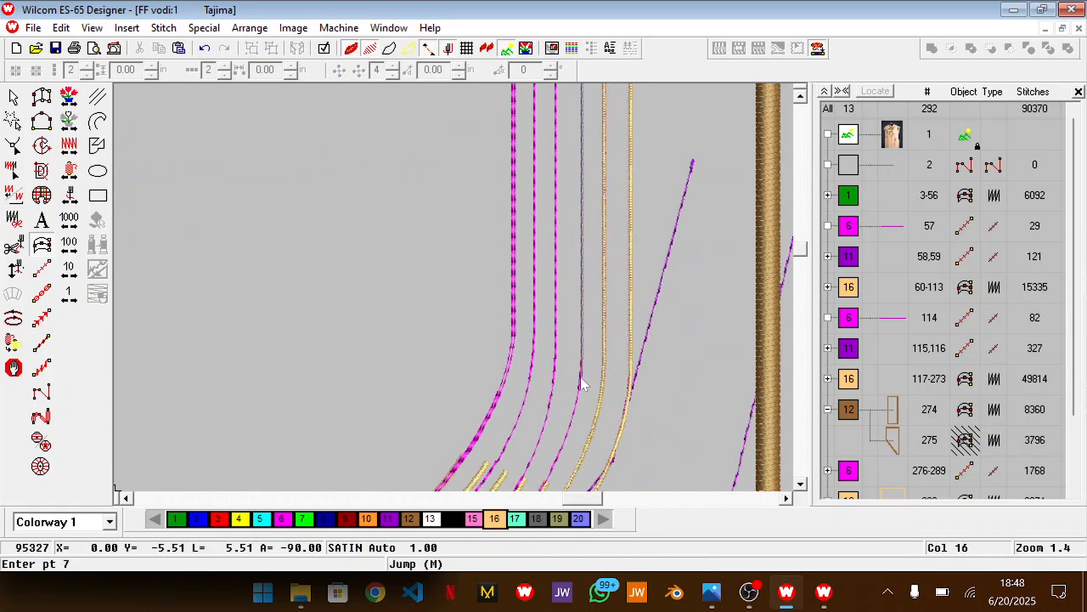
left_click(582, 370)
left_click(550, 478)
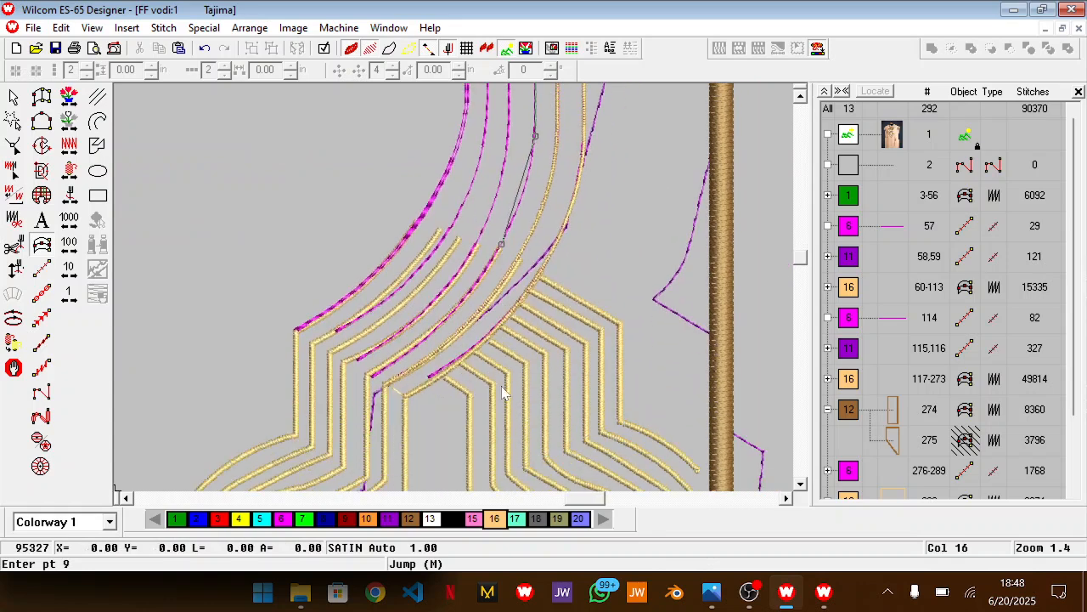
left_click(434, 332)
left_click(367, 378)
key("Return")
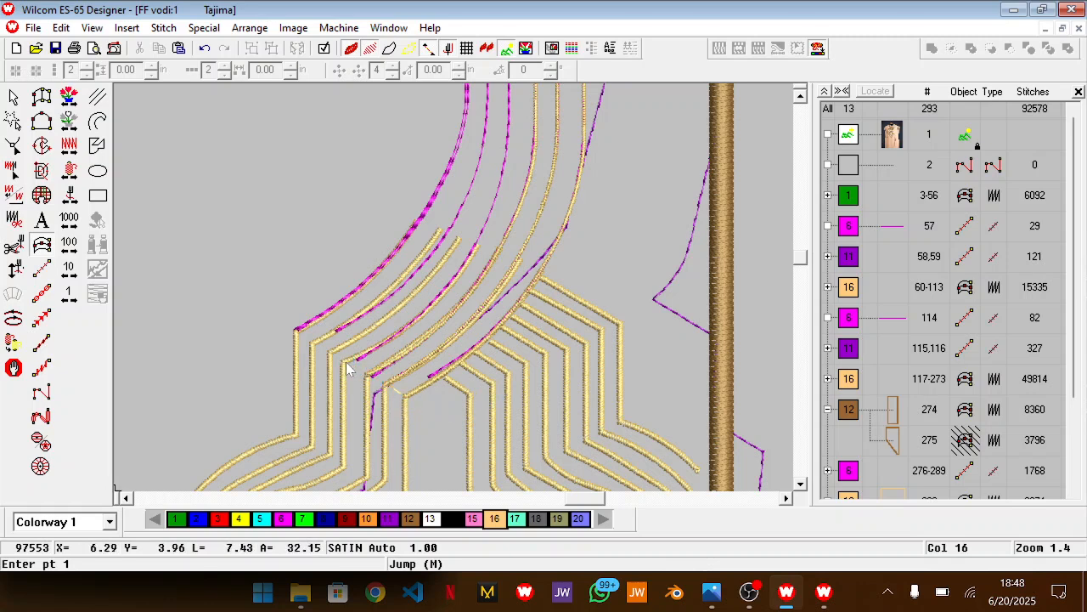
Start a satin line at the fourth gold line's right corner and trace the fourth magenta outline up the curve to its top-right corner
left_click(344, 362)
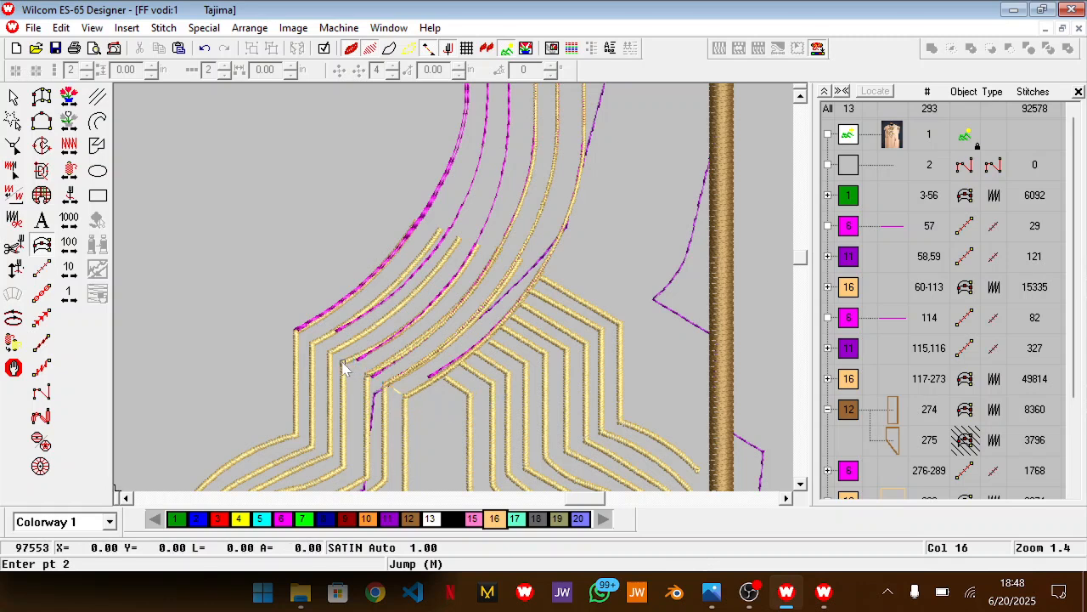
left_click(424, 311)
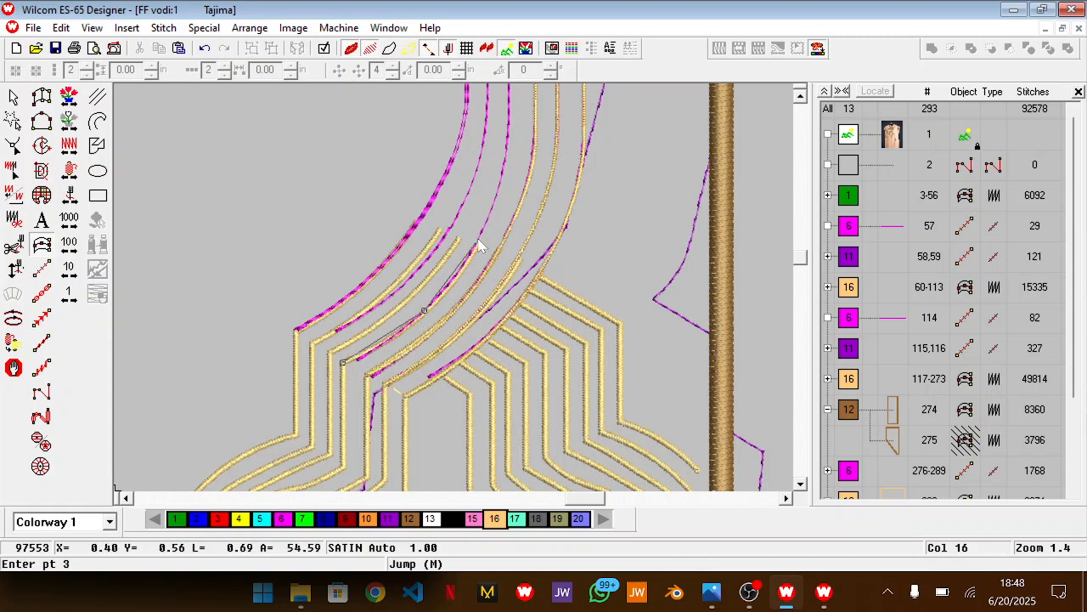
left_click(478, 239)
left_click(504, 159)
scroll(505, 159, "up", 3)
left_click(509, 244)
scroll(509, 248, "up", 6)
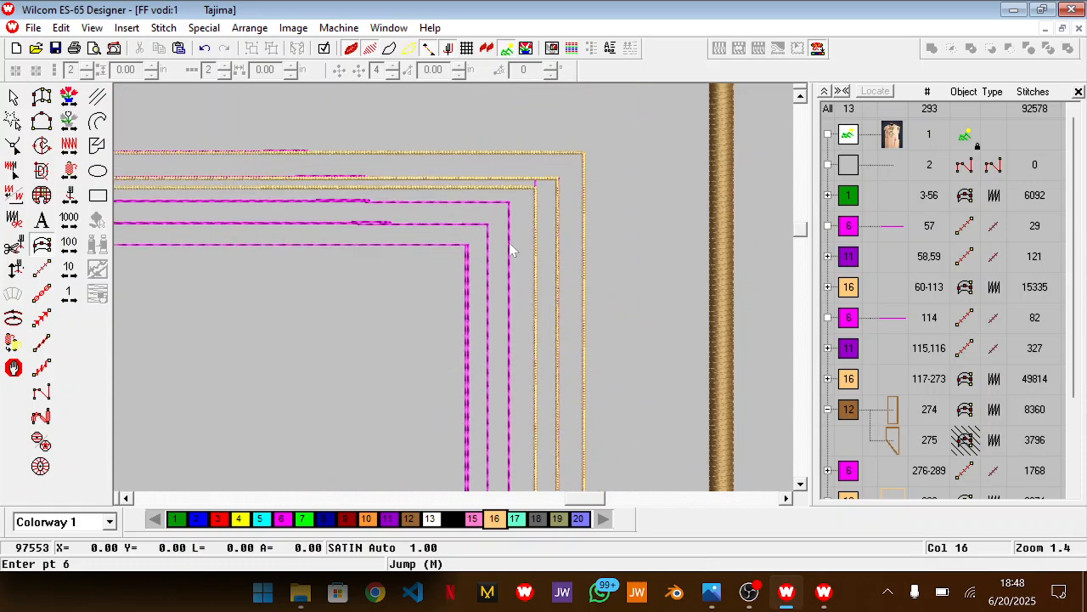
left_click(508, 231)
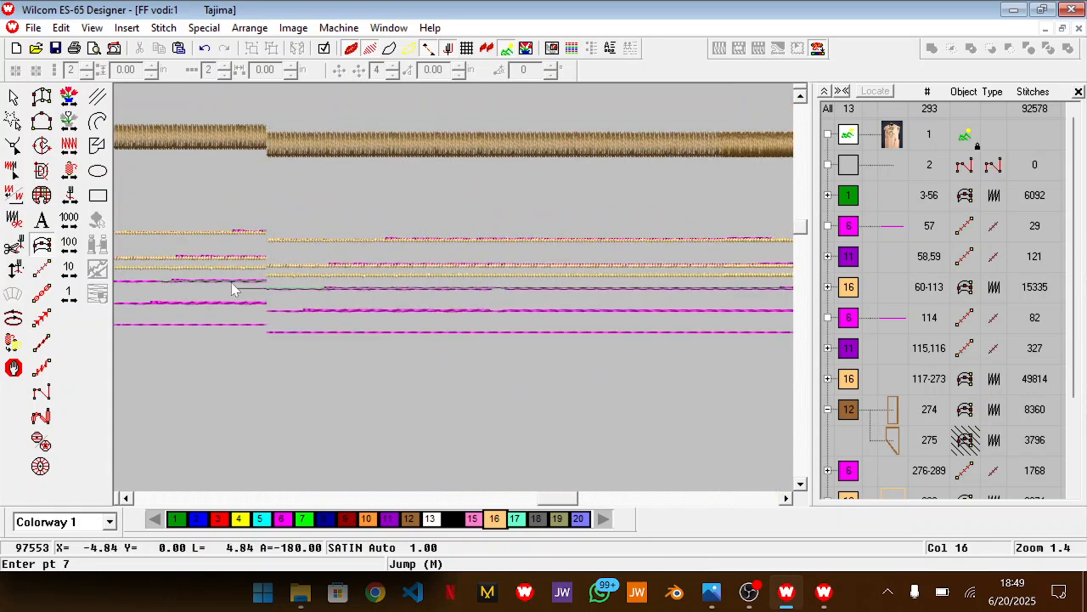
Continue the fourth satin line across the top and down the left-hand curve, finishing it at the matching left gold line's corner
left_click(188, 295)
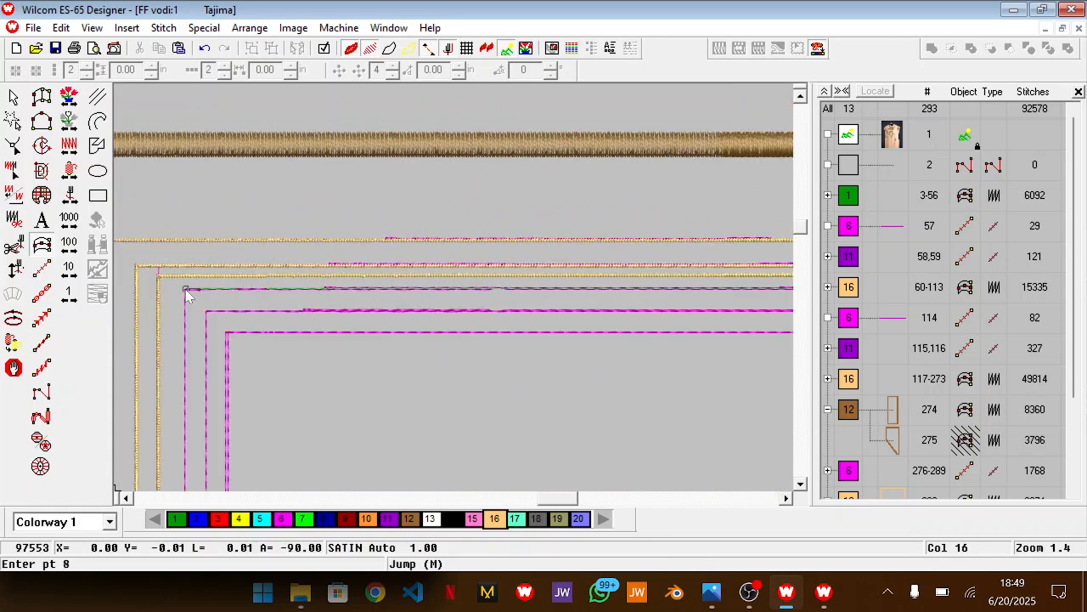
scroll(189, 295, "down", 5)
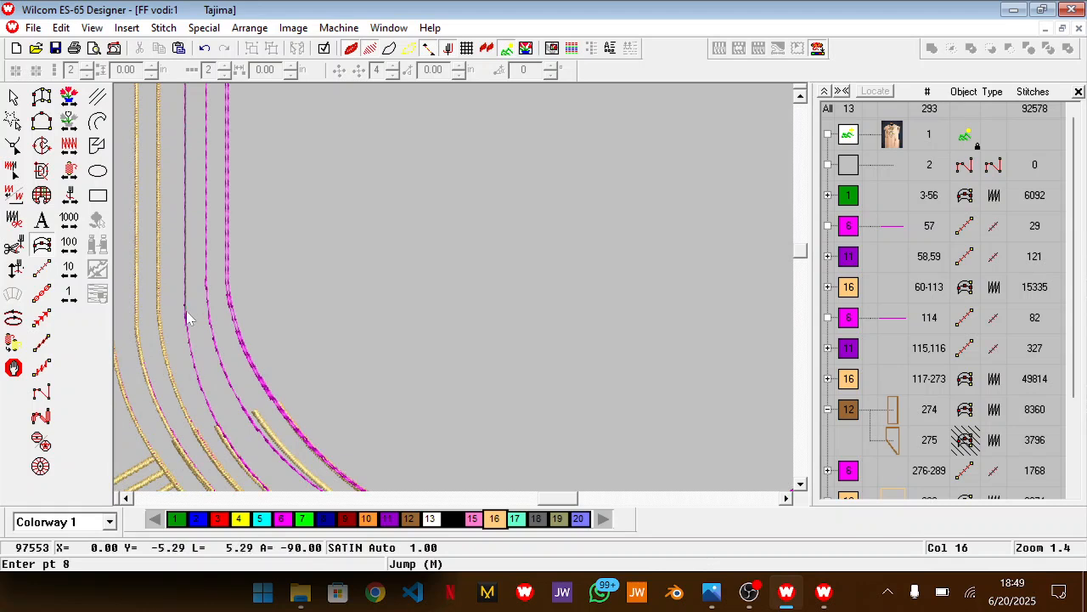
left_click(186, 316)
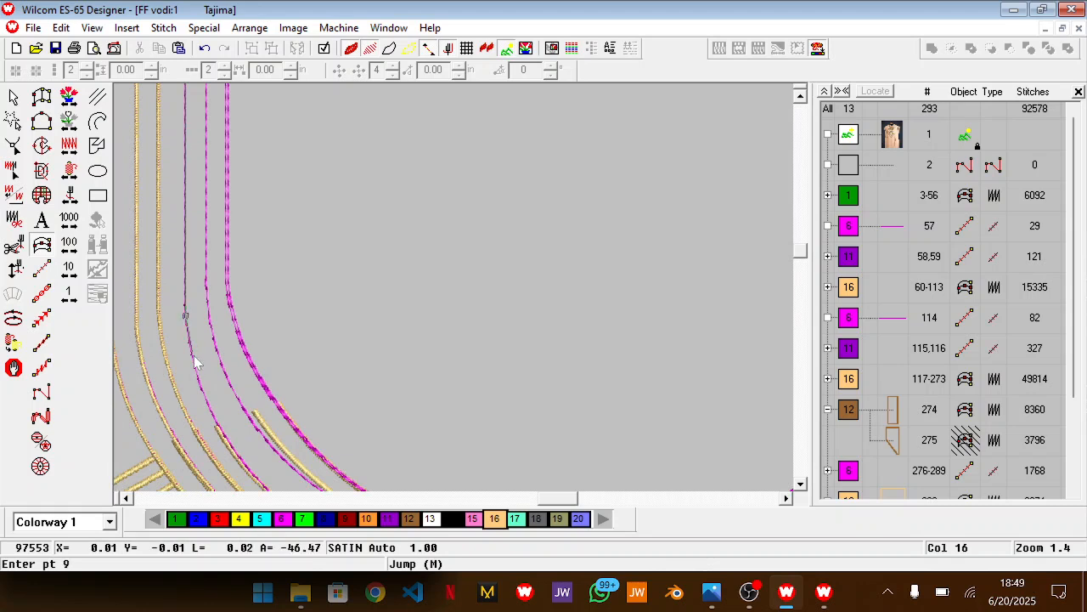
left_click(212, 417)
scroll(212, 416, "down", 3)
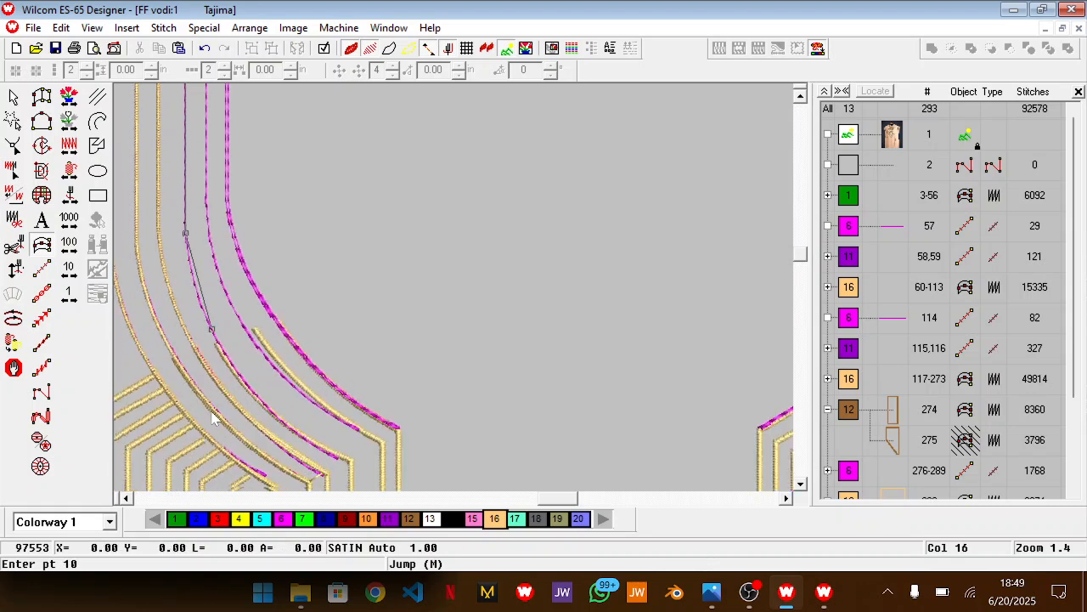
left_click(288, 417)
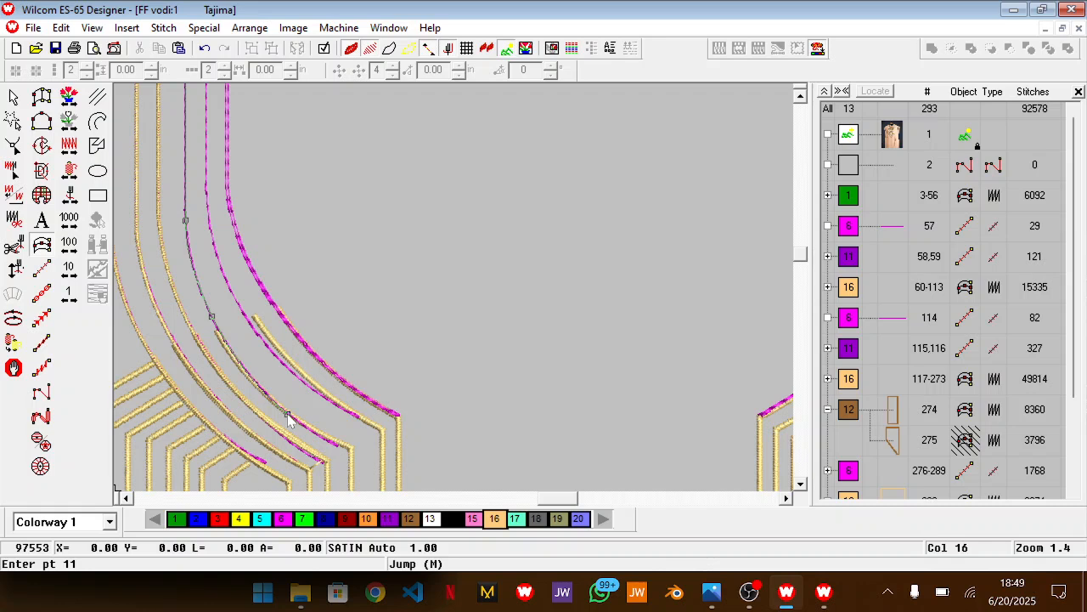
left_click(350, 449)
key("Return")
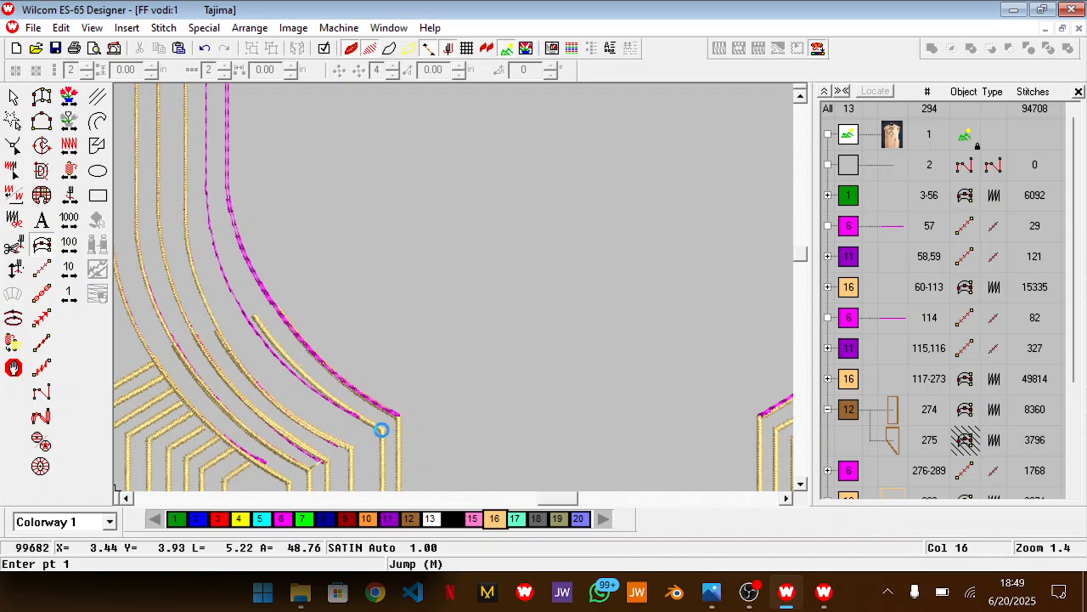
Start a satin line at the fifth gold line's left corner and trace the fifth magenta outline up to its top-left corner
left_click(383, 431)
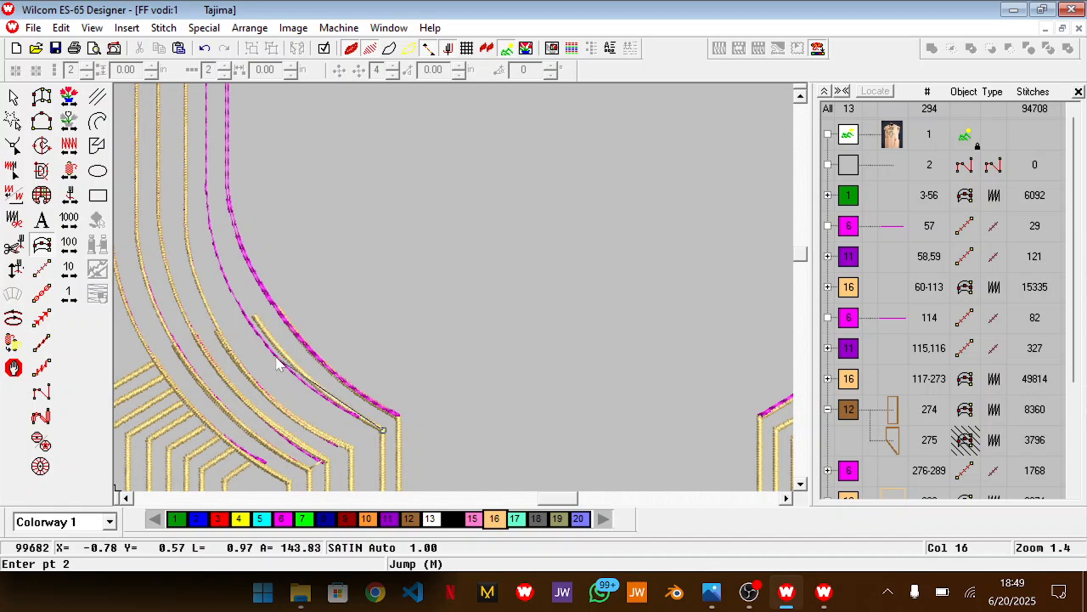
left_click(276, 356)
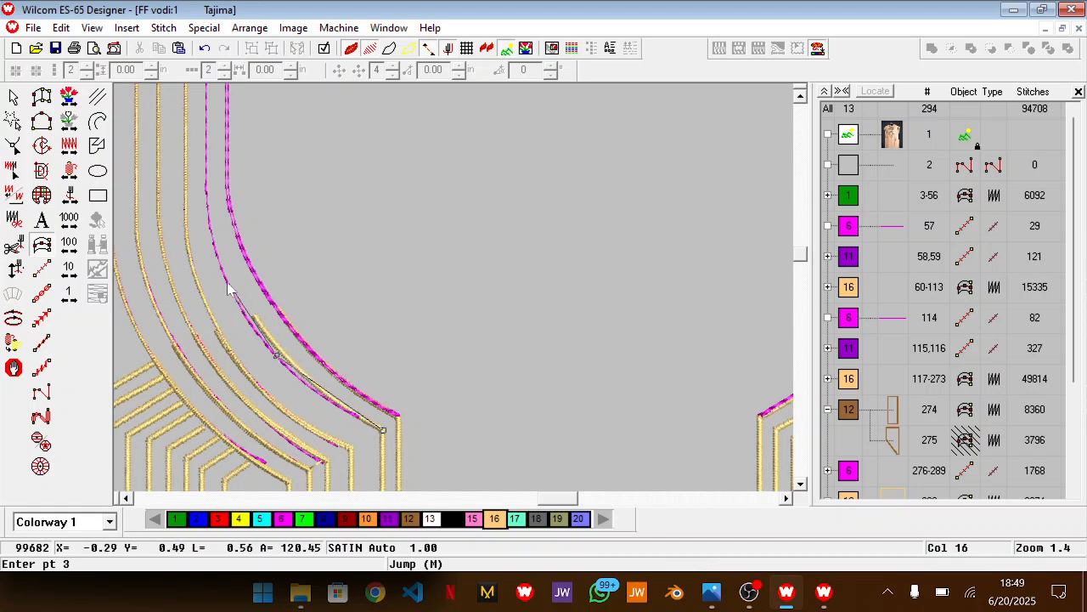
left_click(214, 244)
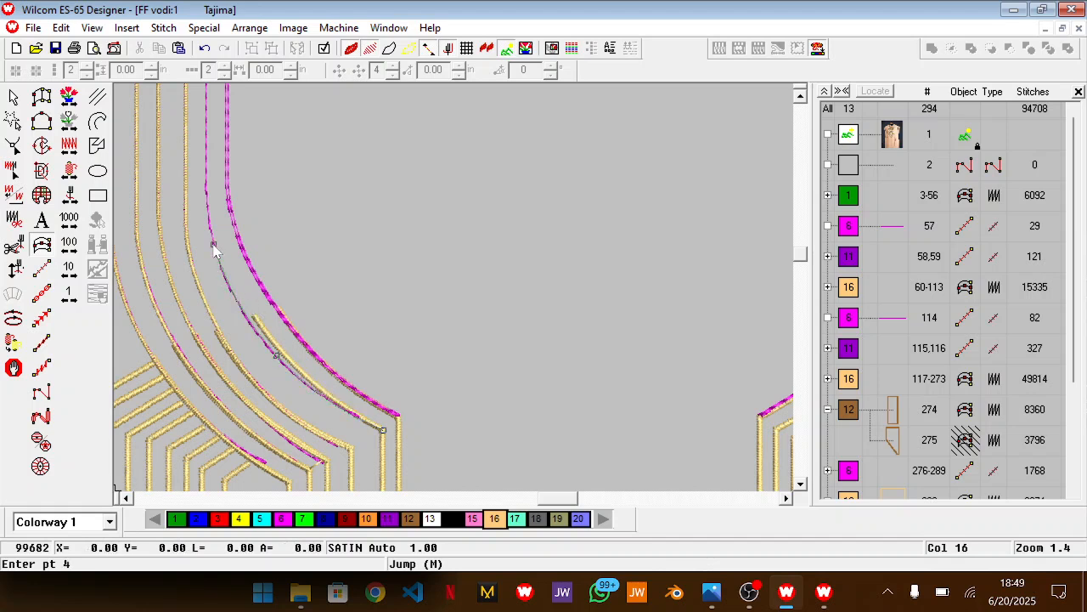
left_click(204, 187)
scroll(205, 186, "up", 5)
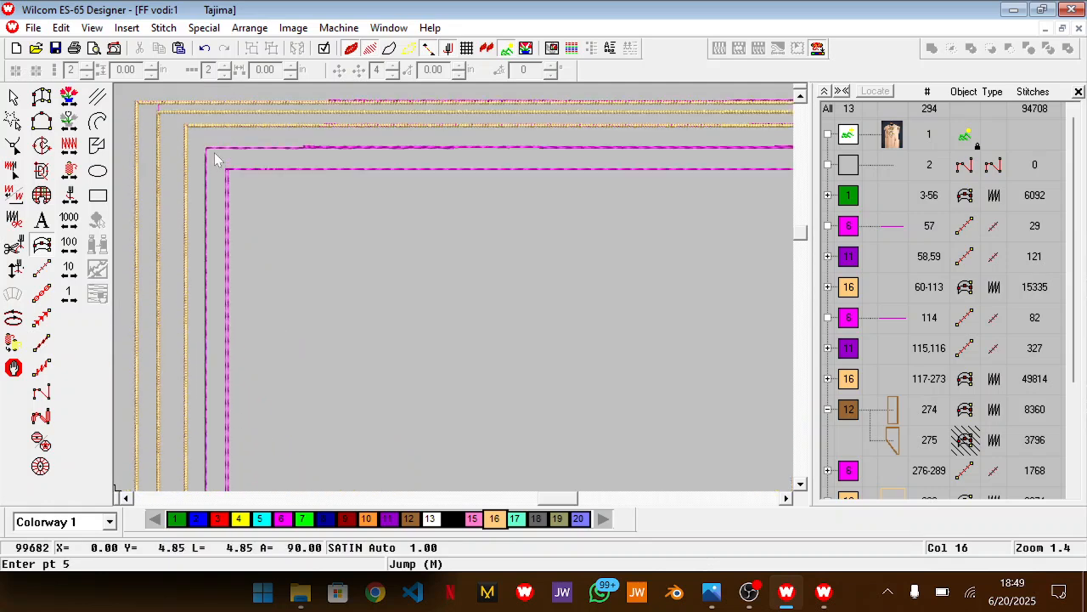
left_click(213, 146)
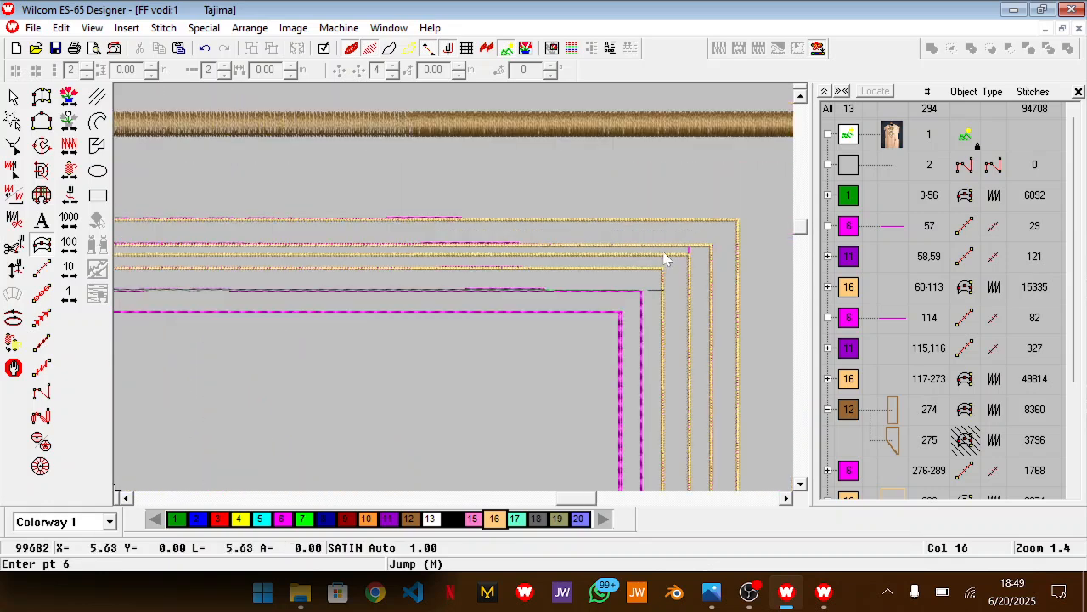
Continue the fifth satin line from its top-right corner down the right-hand curve, finishing it at the matching right gold line's corner
left_click(643, 297)
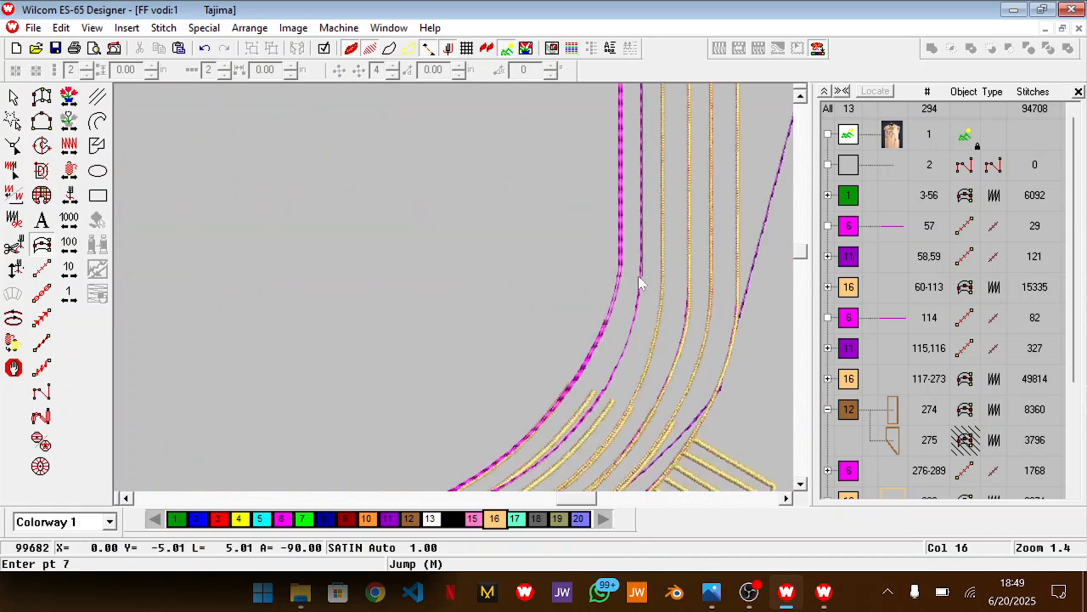
left_click(641, 280)
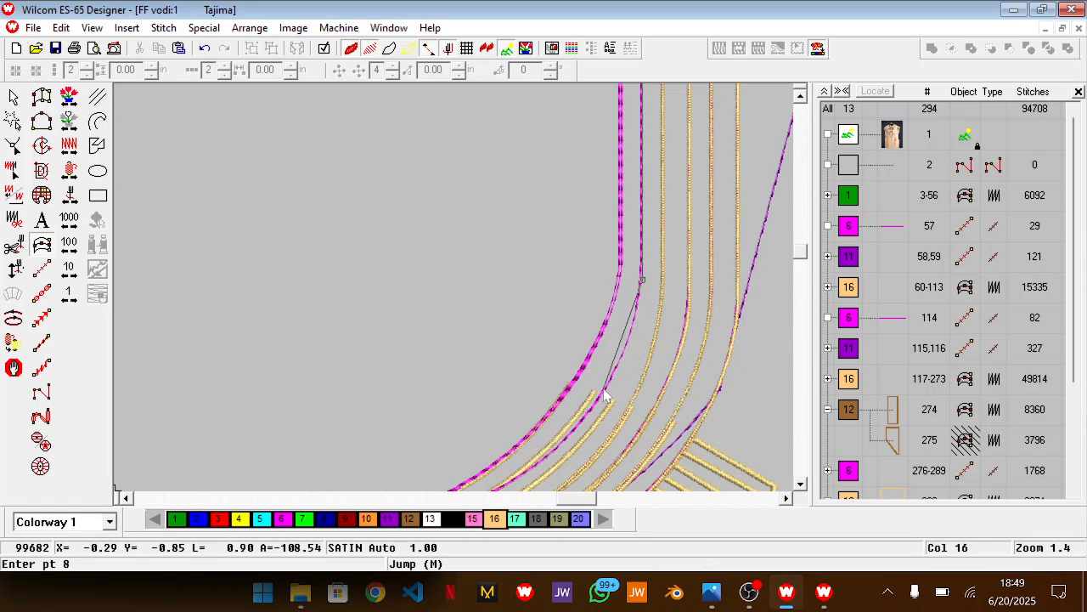
left_click(603, 394)
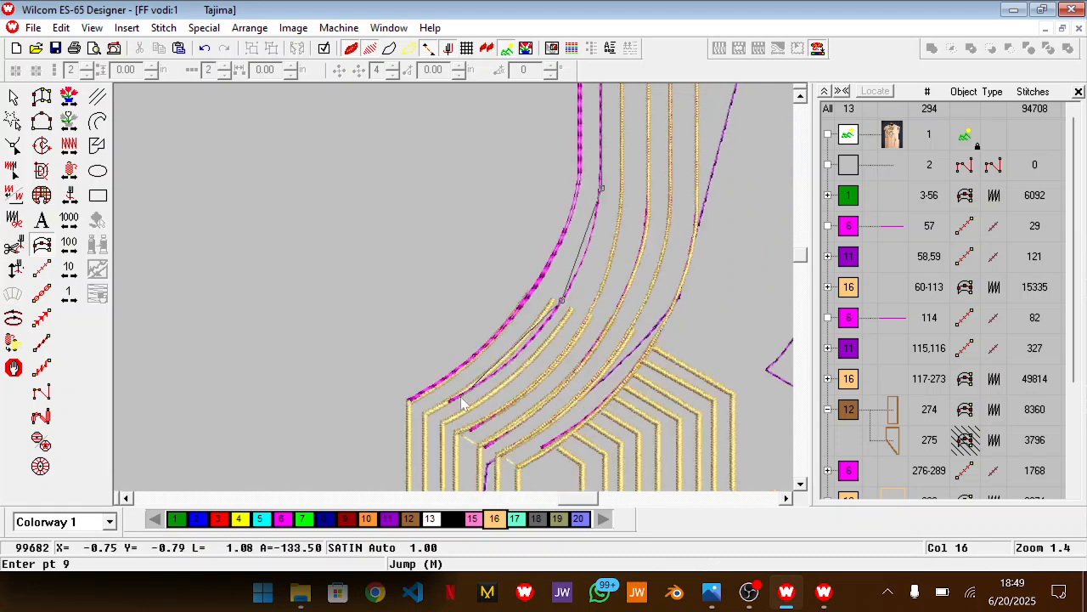
left_click(468, 393)
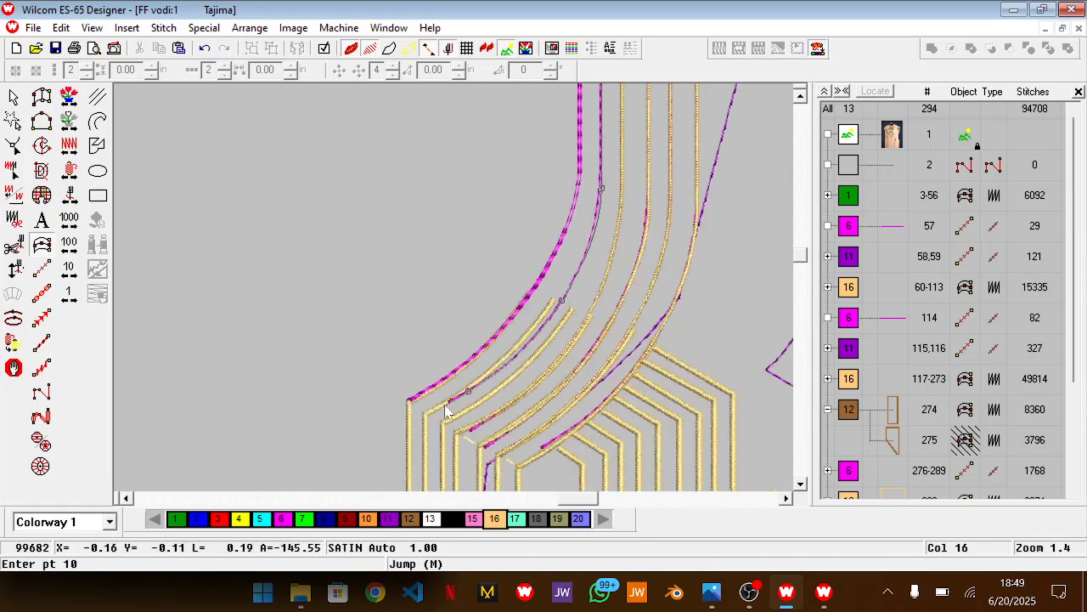
key("Return")
key("Return")
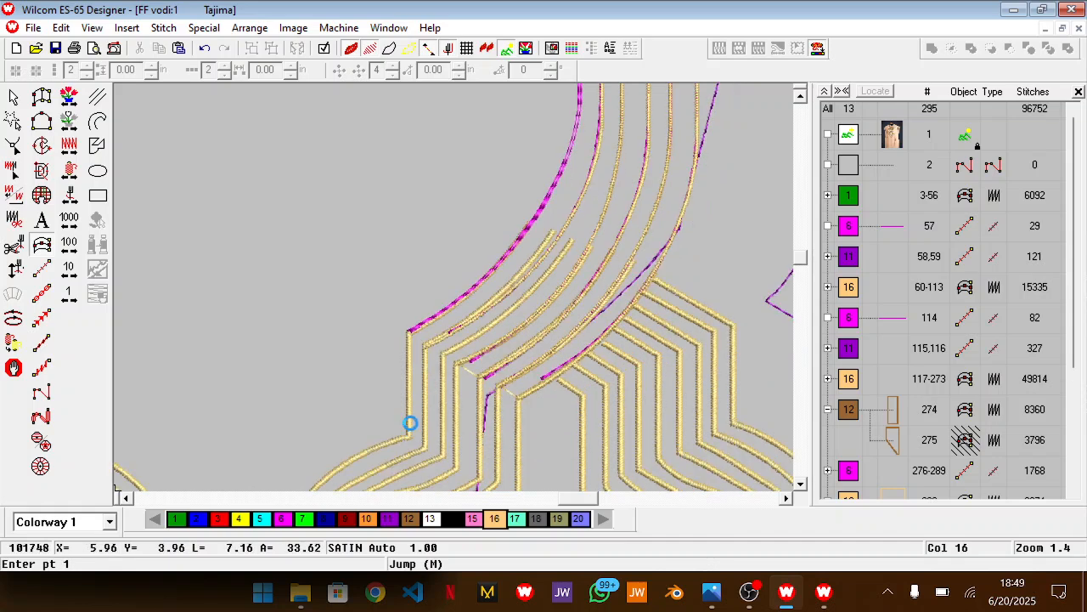
Start a satin line at the innermost gold line's lower right corner and trace the innermost magenta outline up to its top-right corner
scroll(406, 429, "down", 3)
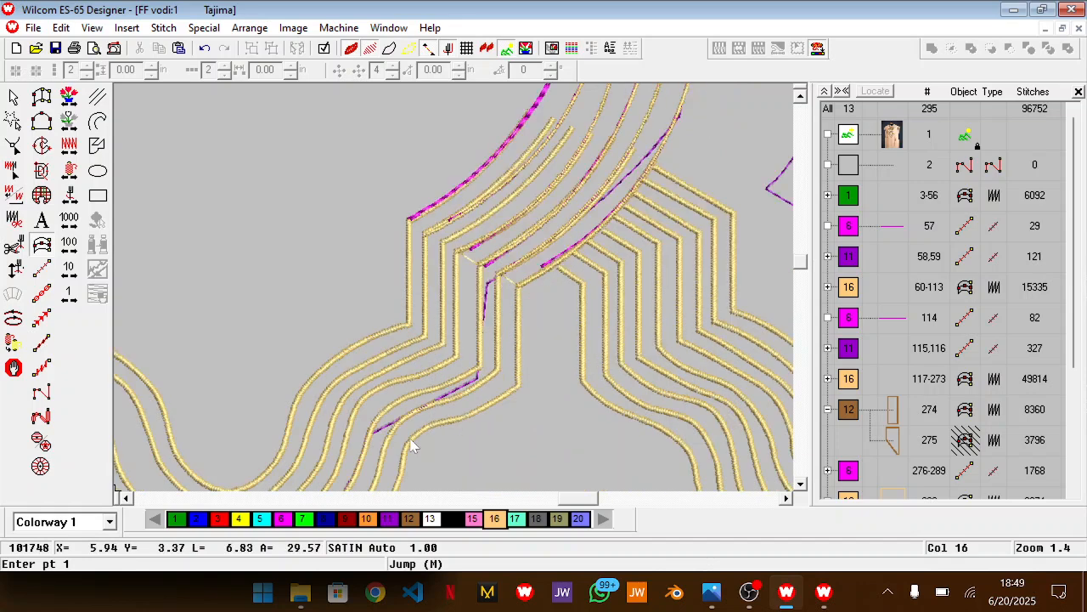
left_click(409, 325)
left_click(409, 219)
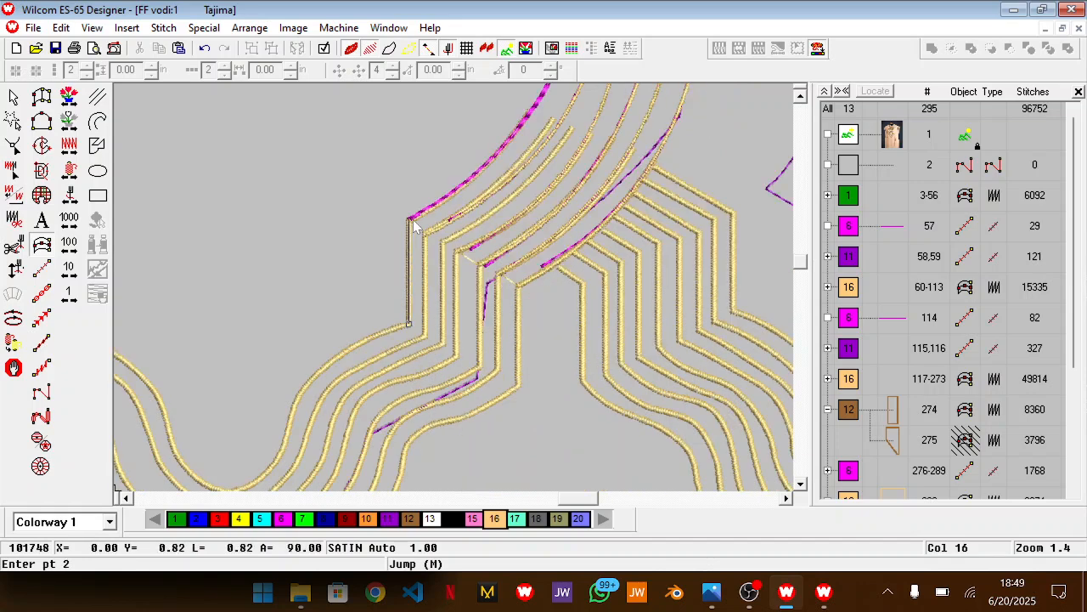
left_click(492, 160)
scroll(494, 161, "up", 3)
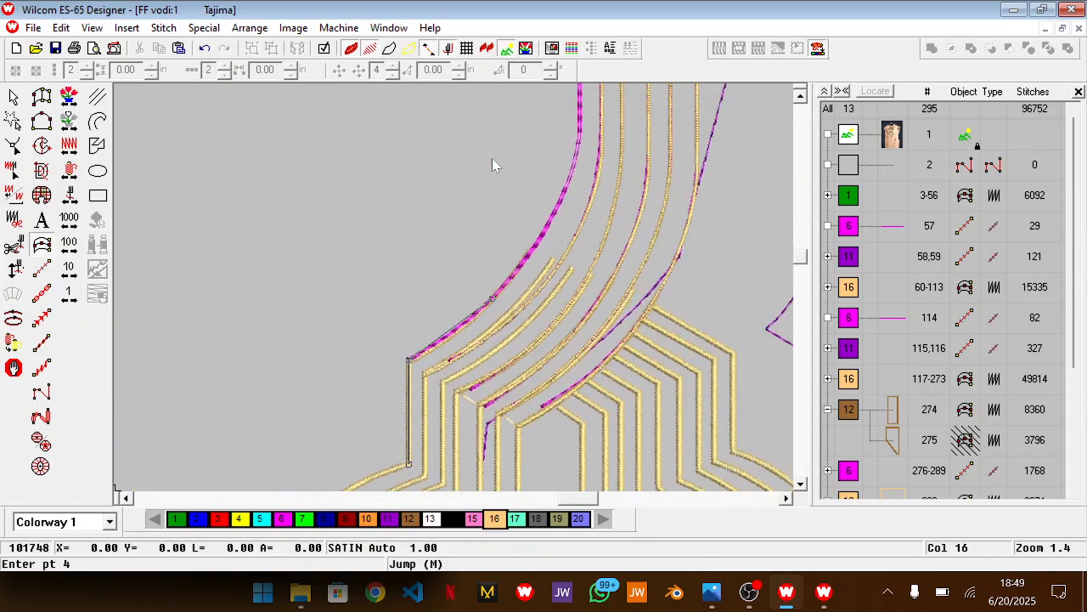
left_click(563, 191)
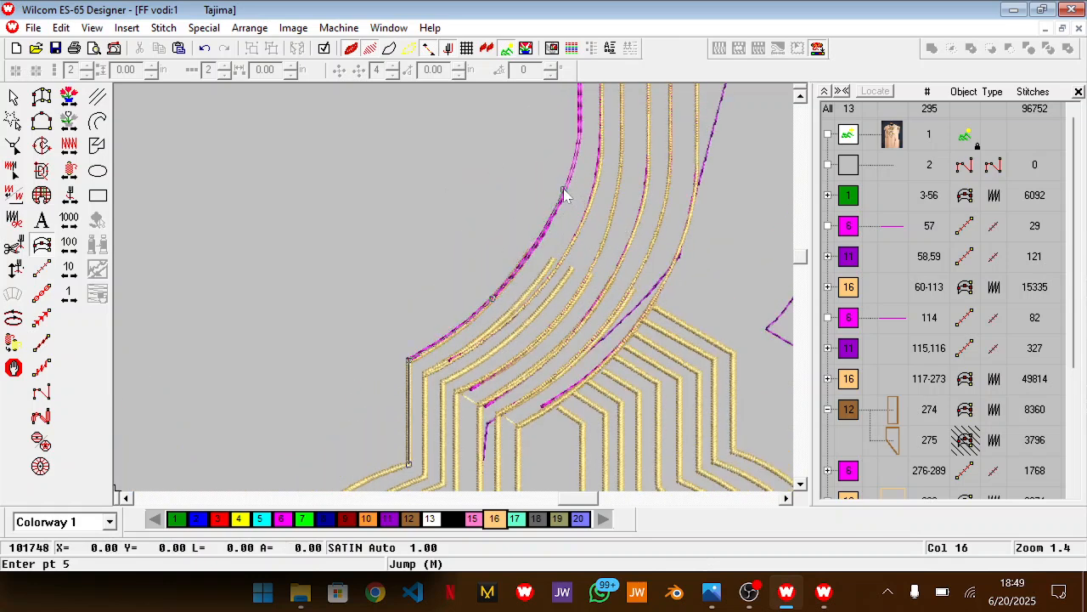
left_click(581, 129)
scroll(577, 148, "up", 6)
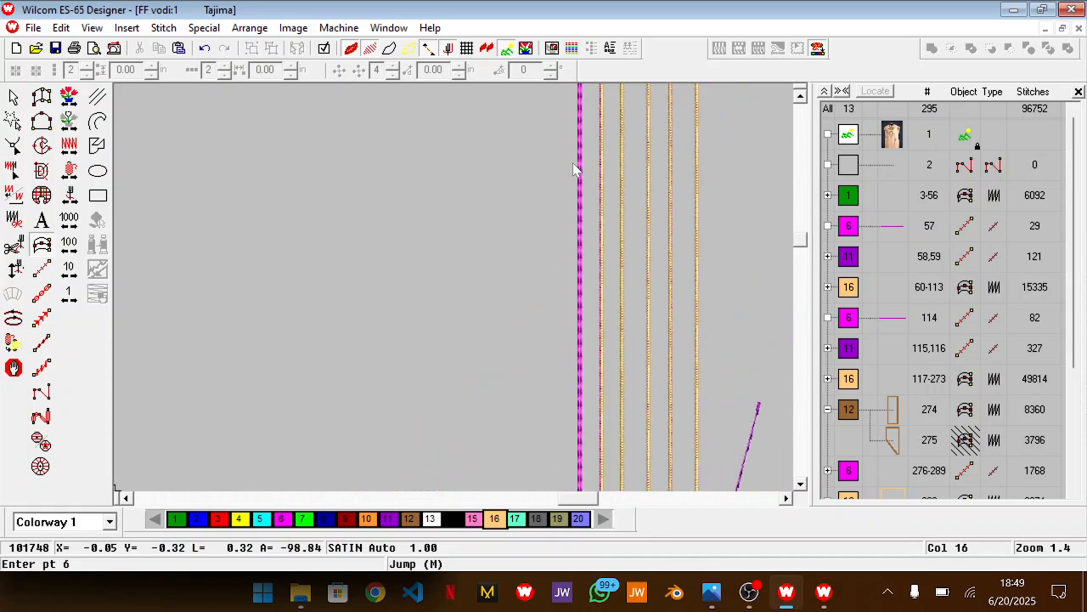
scroll(574, 170, "up", 1)
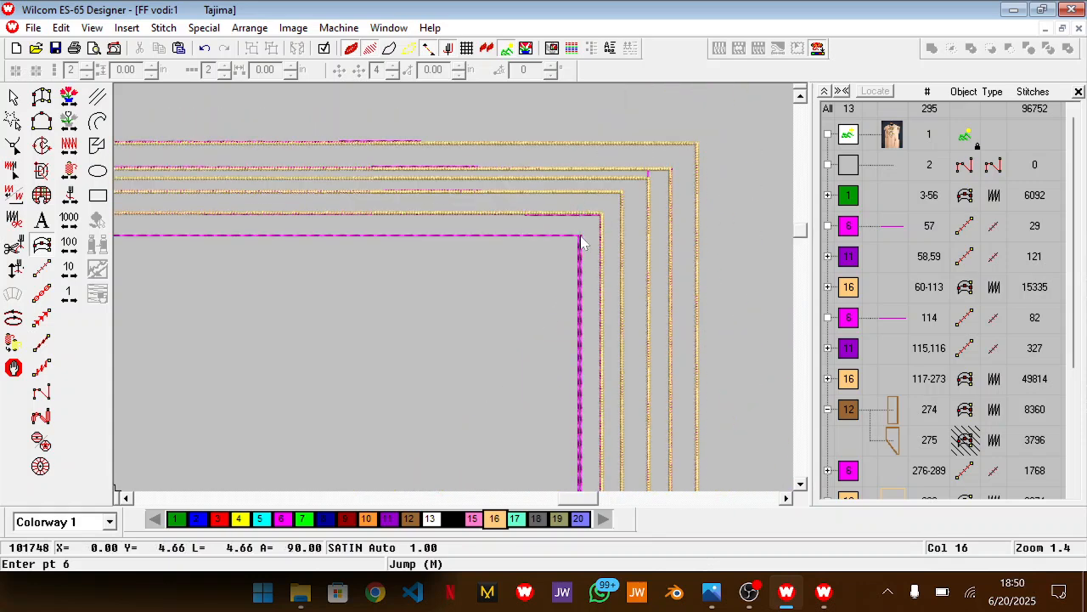
left_click(581, 236)
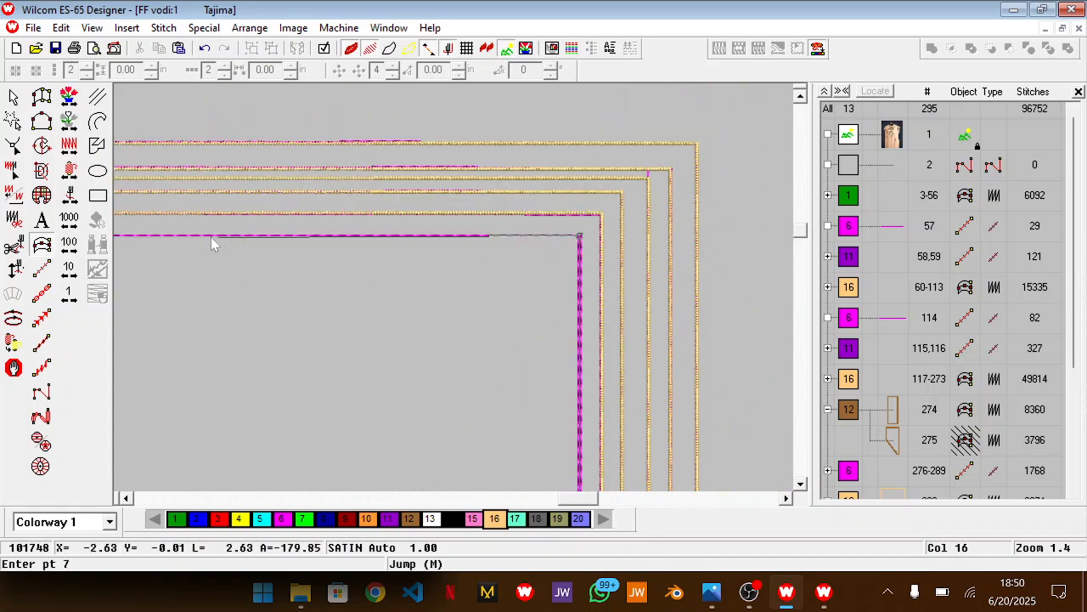
Continue the innermost satin line across the top and down the left-hand curve to the matching left gold line's lower corner
scroll(224, 242, "left", 5)
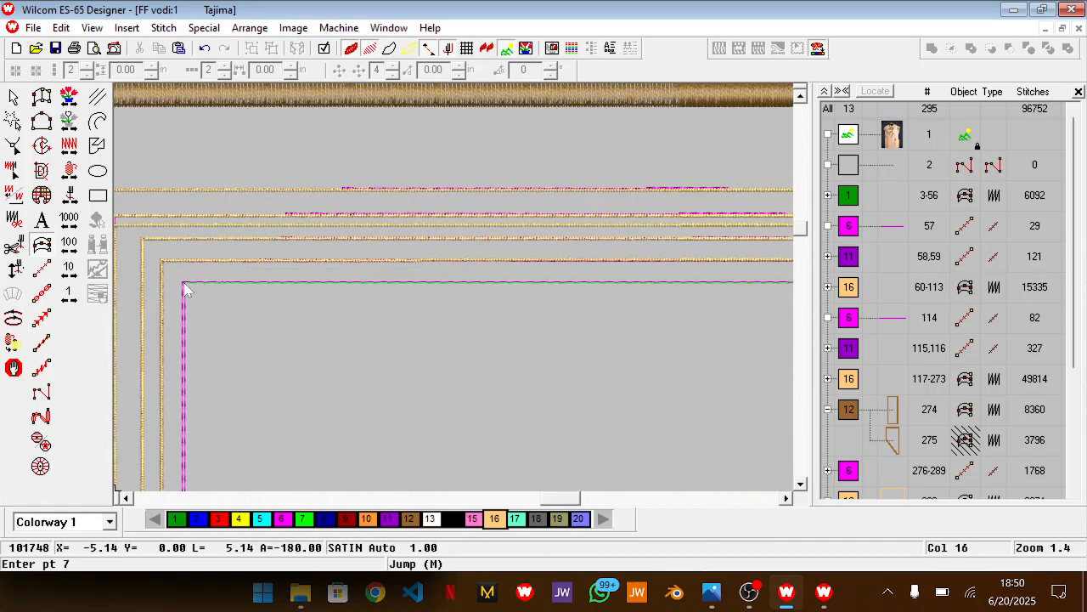
left_click(184, 284)
scroll(334, 411, "left", 4)
scroll(334, 411, "down", 8)
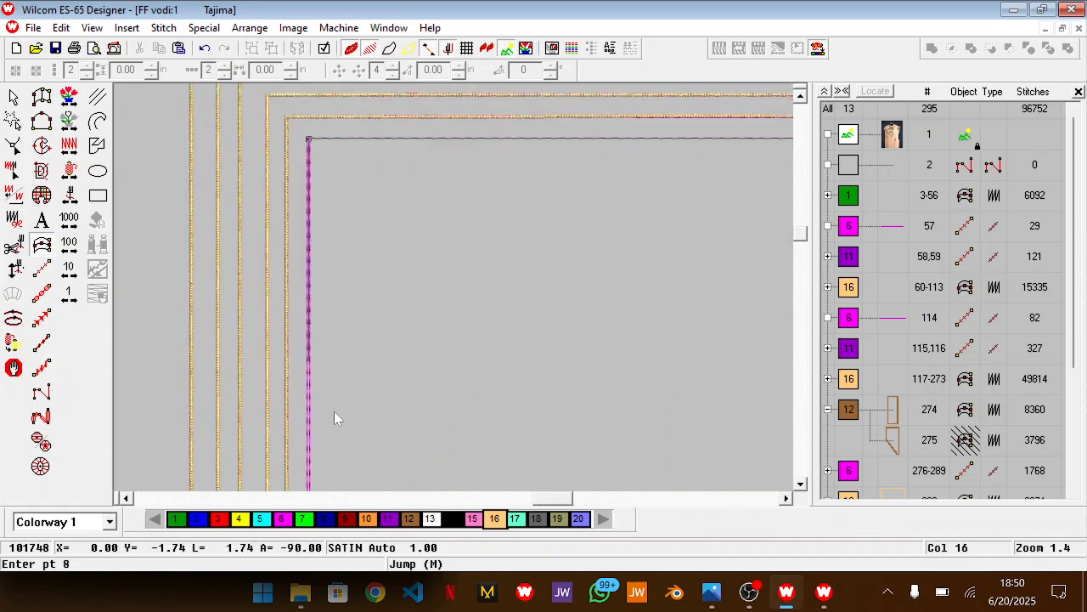
left_click(308, 375)
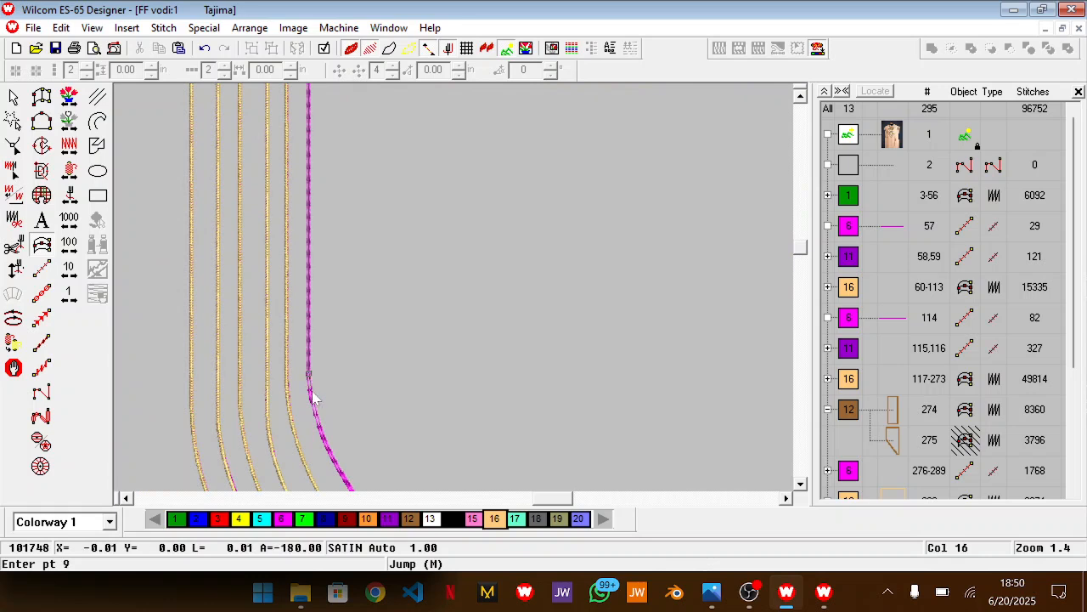
left_click(340, 477)
scroll(342, 480, "down", 3)
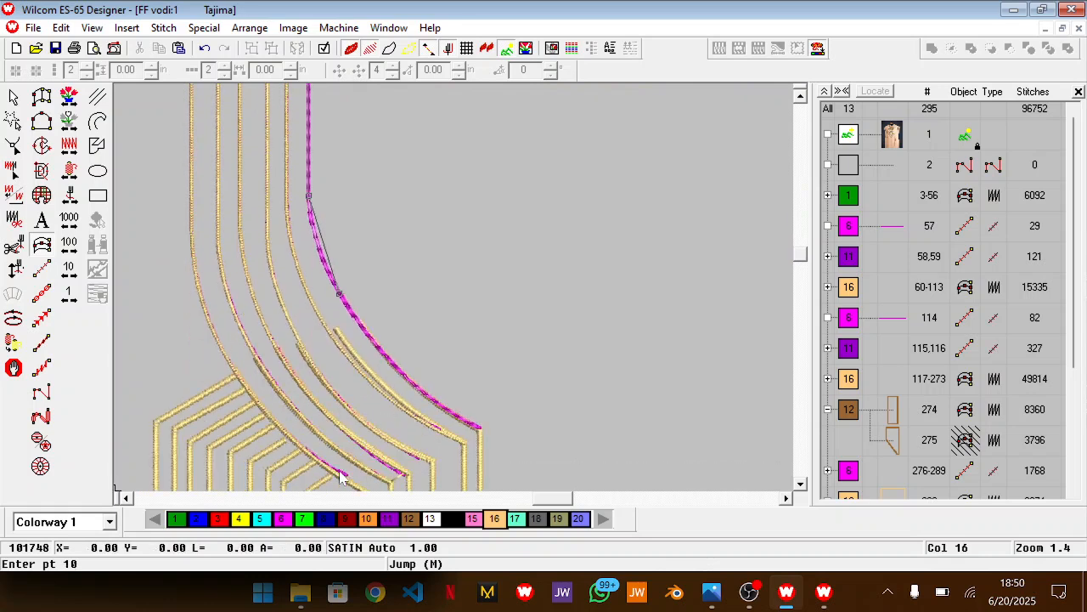
left_click(479, 430)
scroll(480, 434, "down", 4)
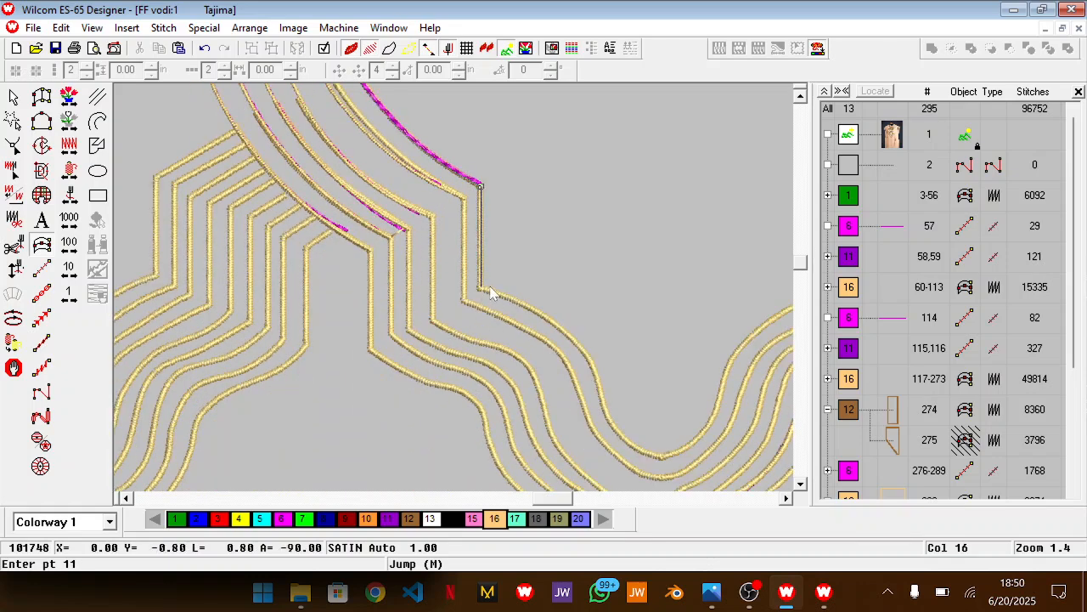
left_click(481, 289)
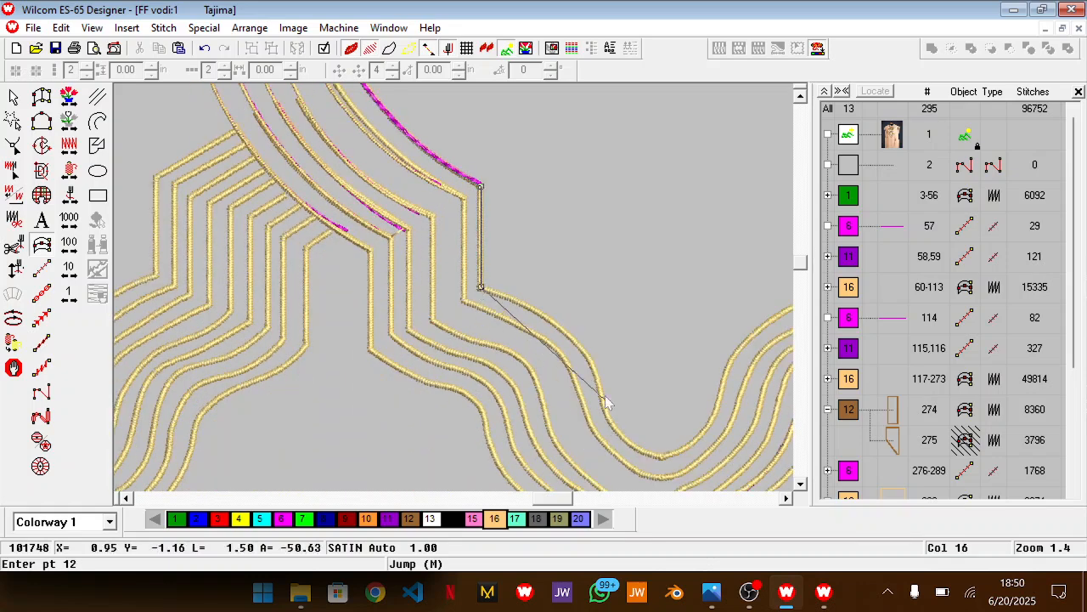
Extend the innermost satin line along the existing gold curve from the lower left corner to the lowest point of the central dip
left_click(551, 320)
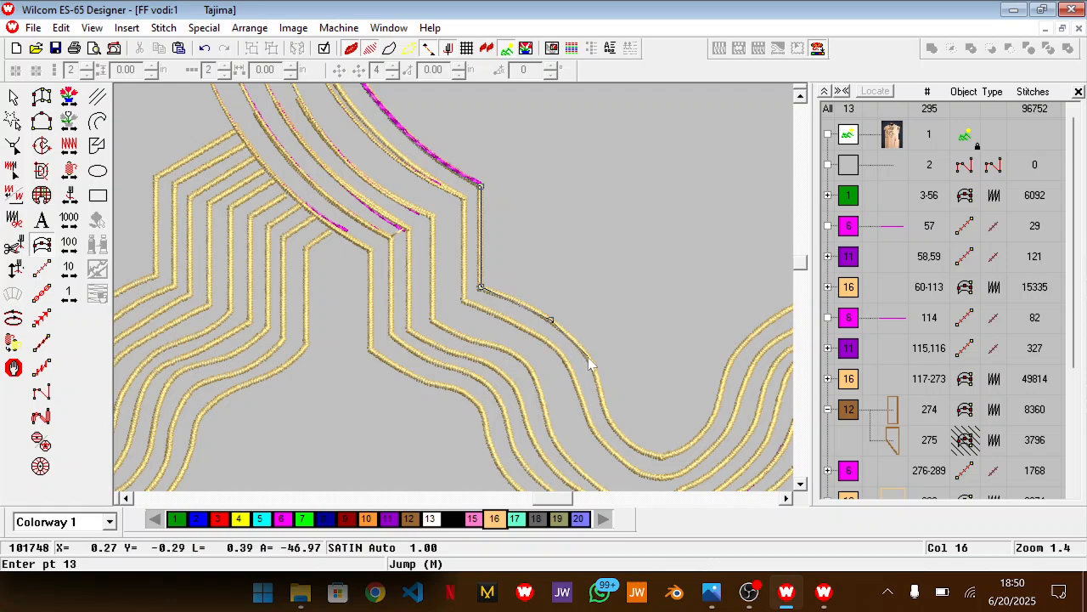
left_click(589, 360)
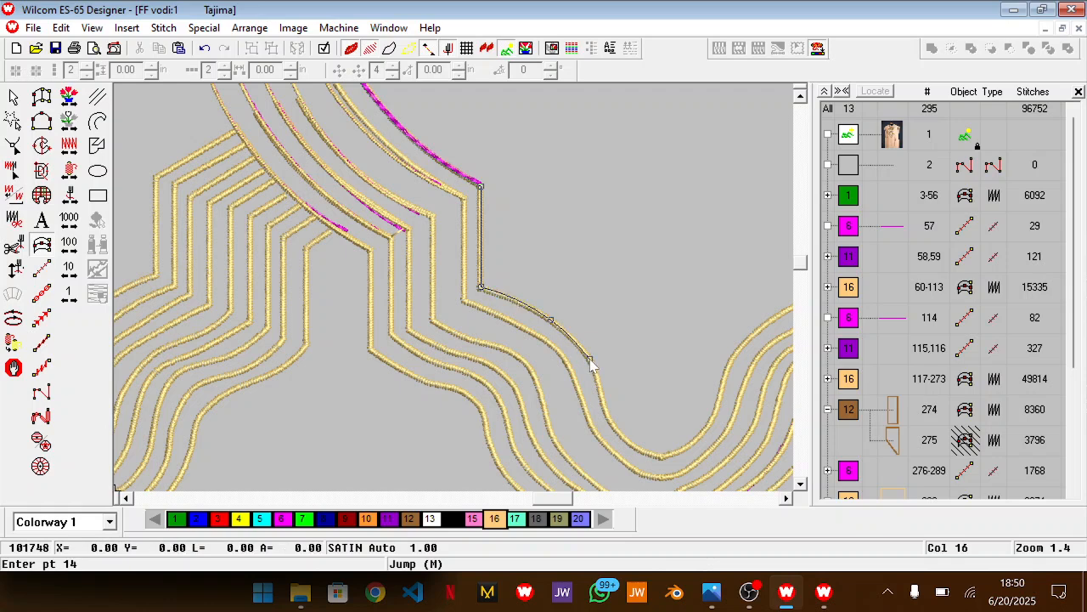
left_click(604, 411)
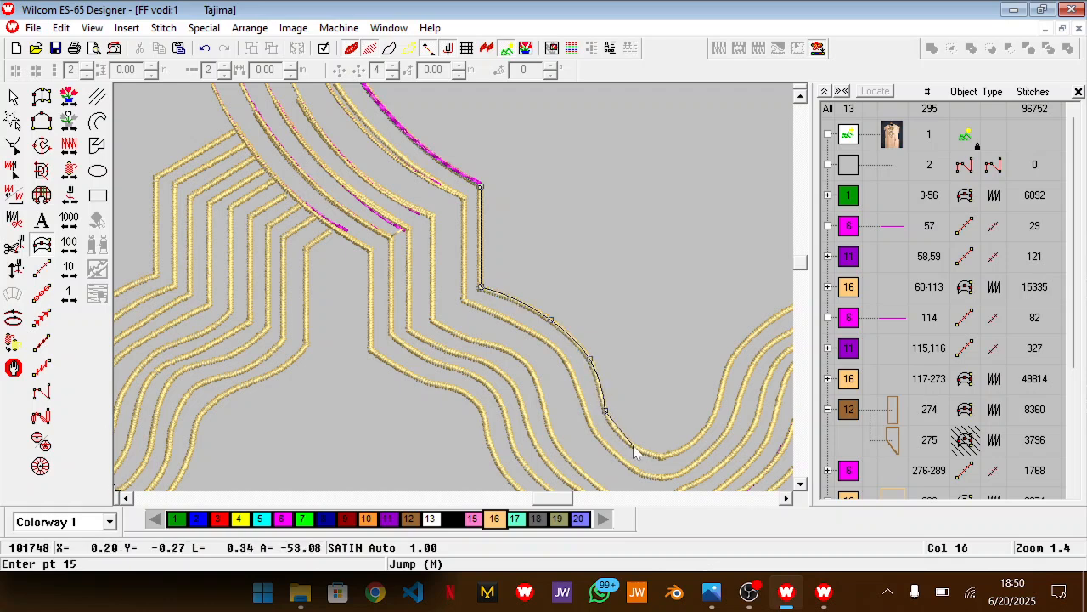
left_click(634, 447)
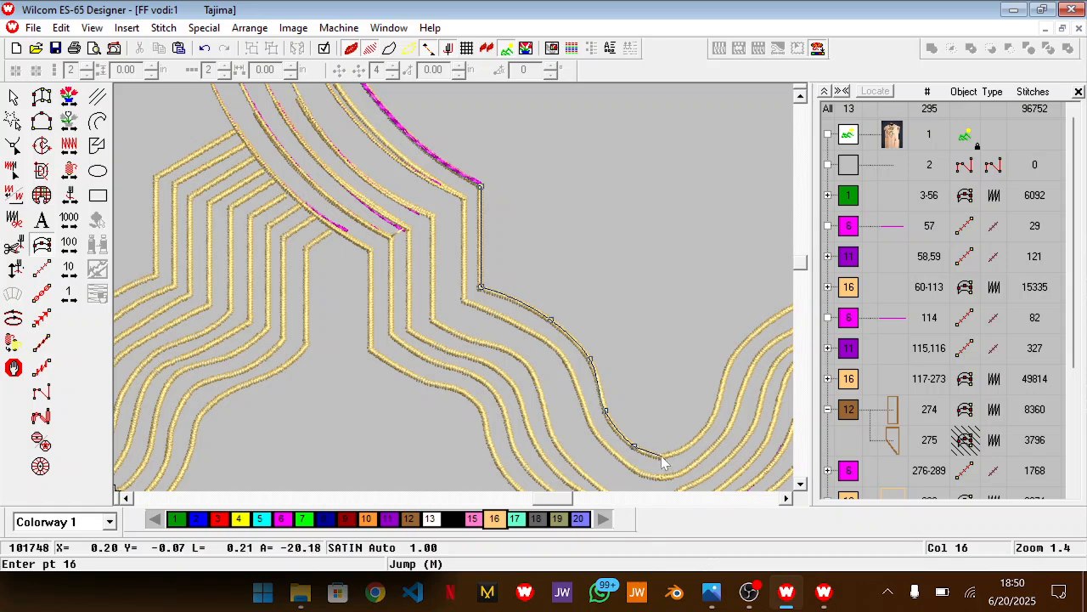
left_click(664, 456)
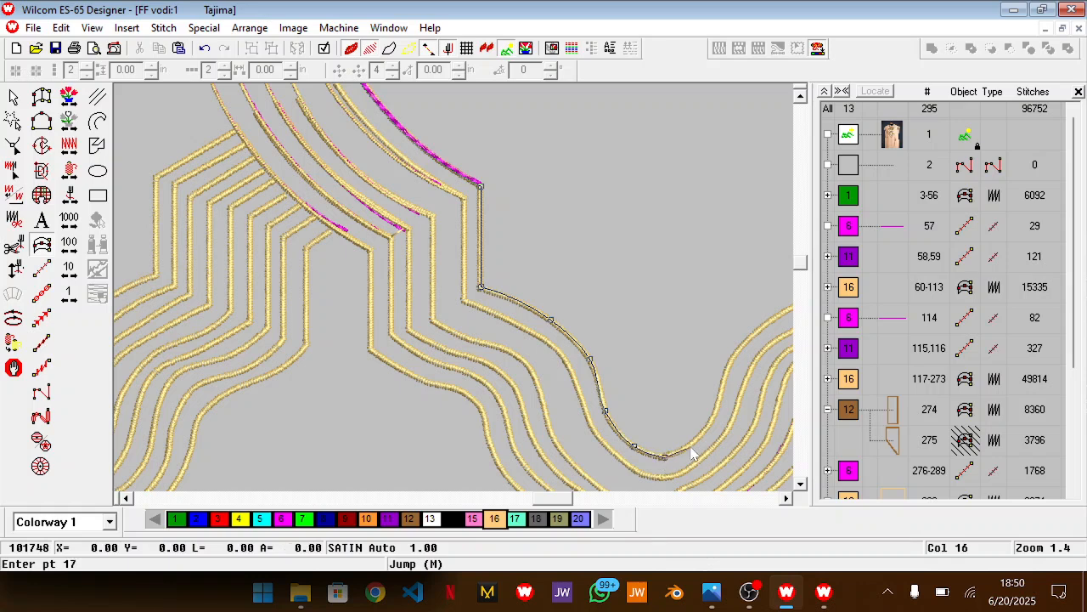
left_click(723, 380)
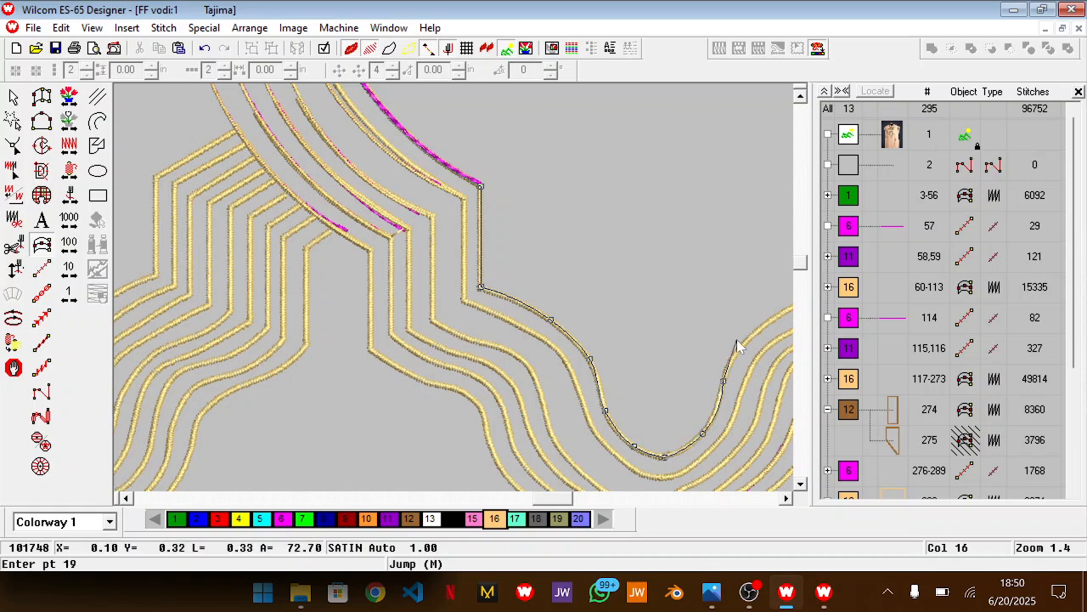
left_click(751, 340)
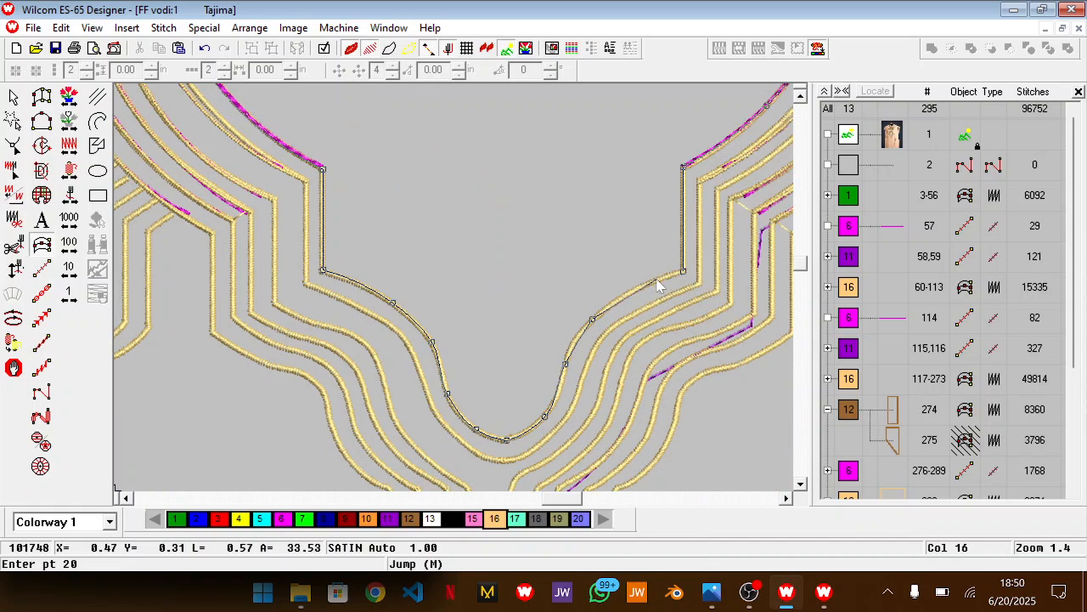
left_click(656, 281)
key("BackSpace")
key("BackSpace")
key("BackSpace")
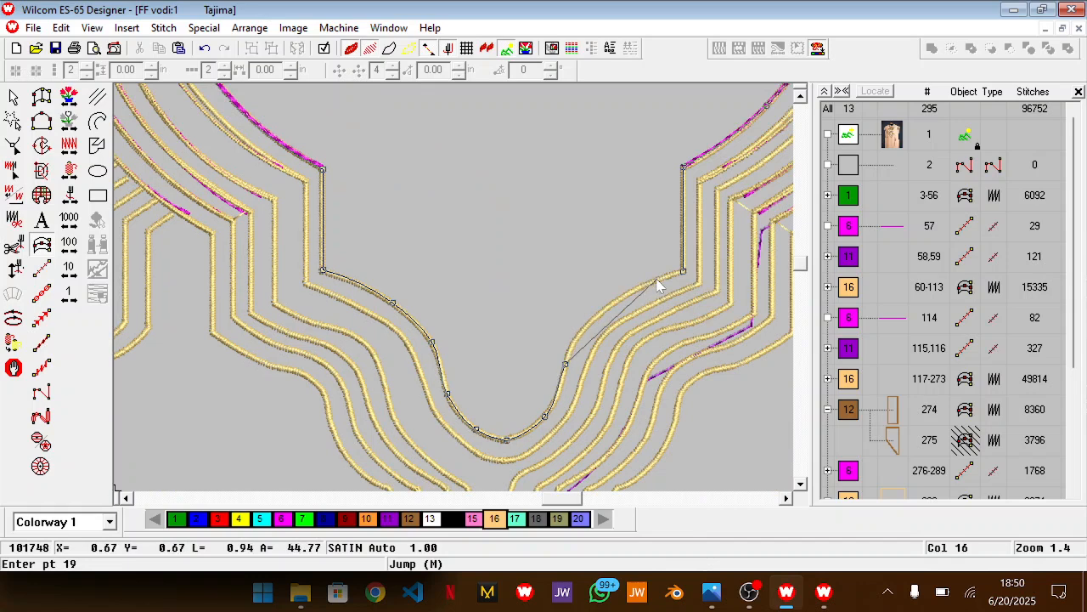
Trace the right side of the central dip up the existing gold curve and complete the innermost satin line at its starting corner
key("z")
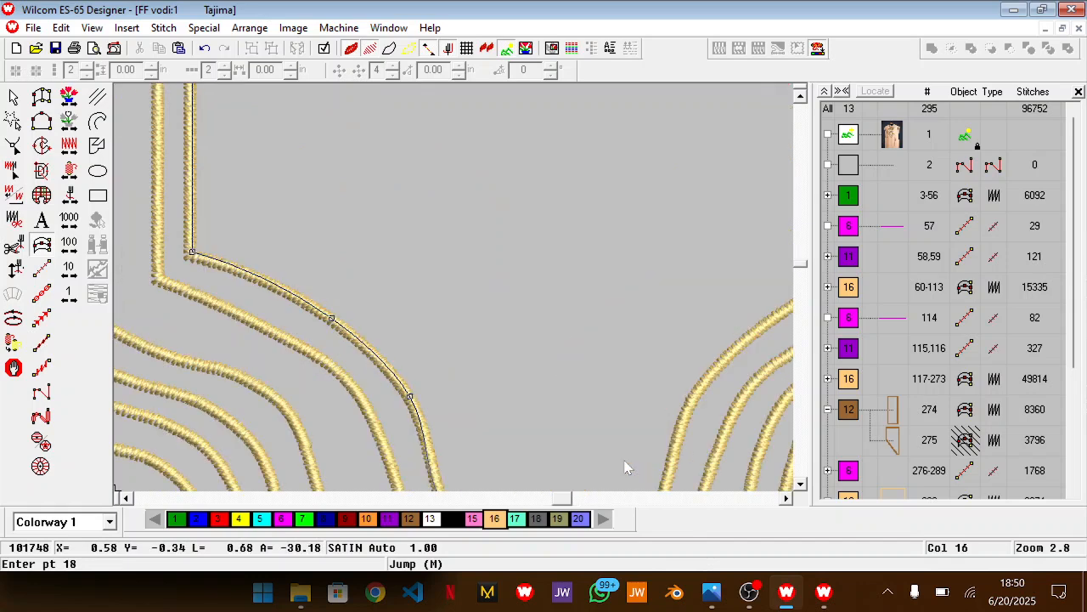
left_click(666, 318)
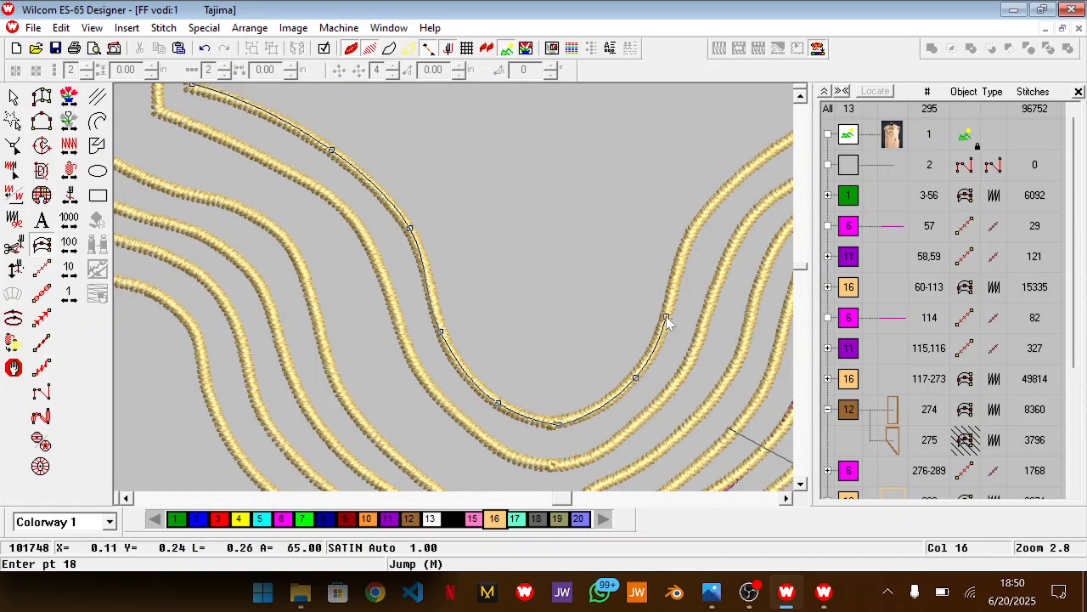
left_click(689, 237)
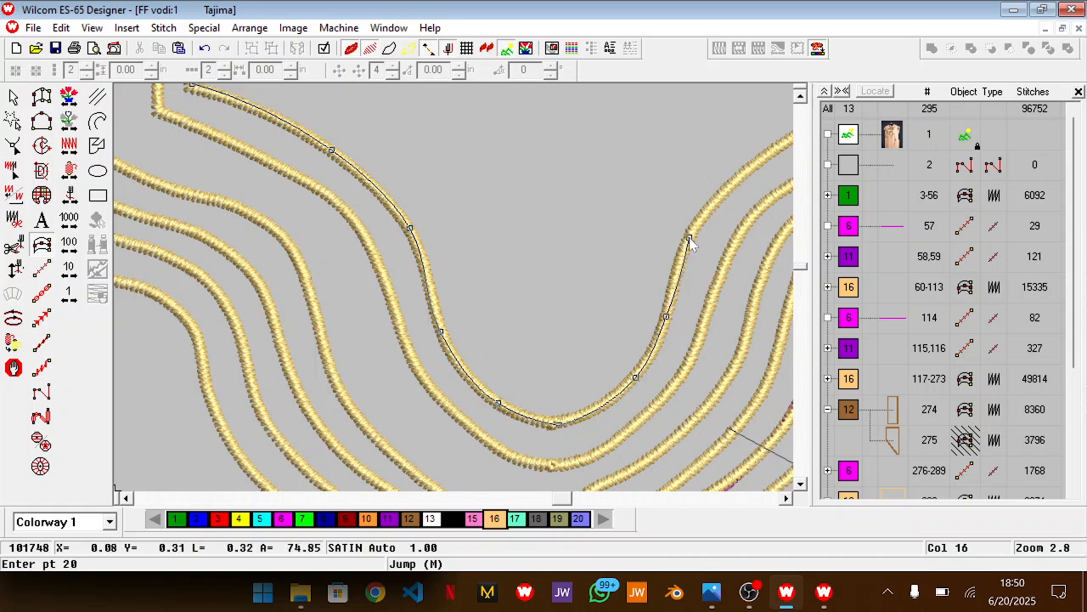
left_click(740, 177)
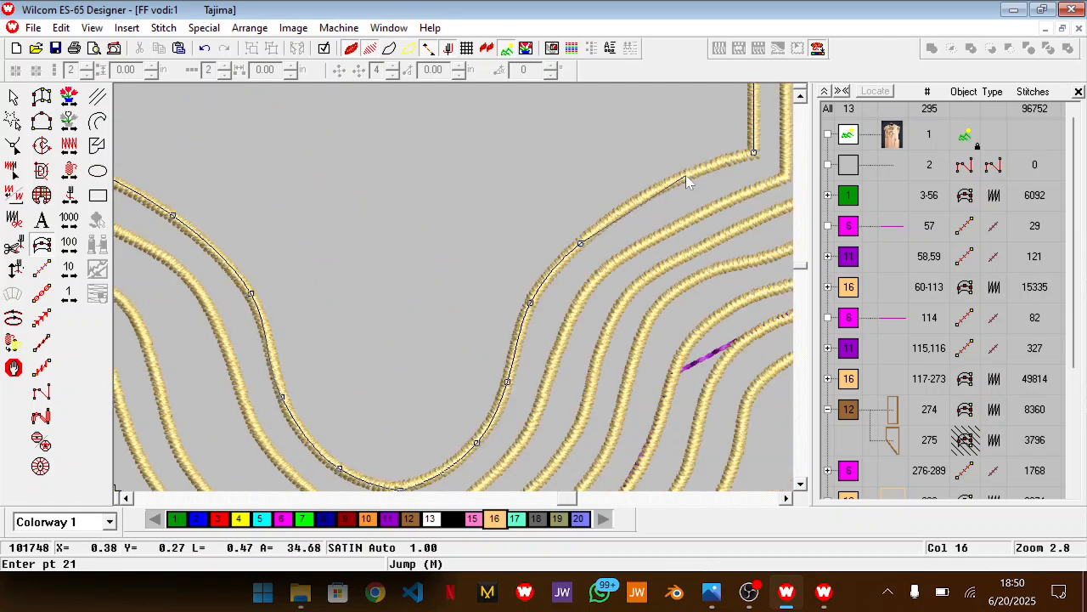
left_click(687, 176)
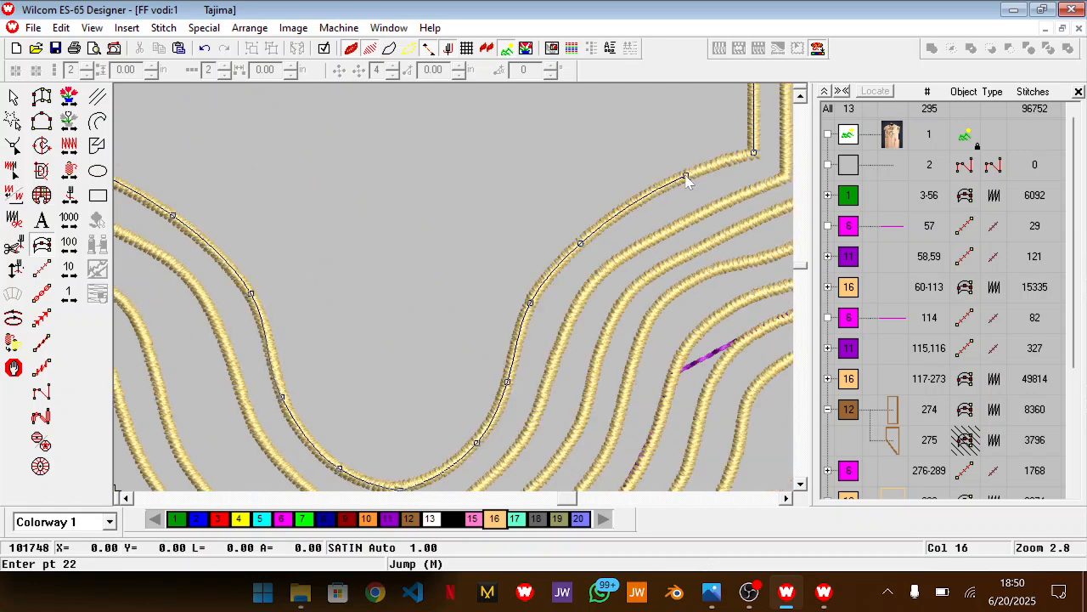
left_click(754, 155)
key("Return")
key("Return")
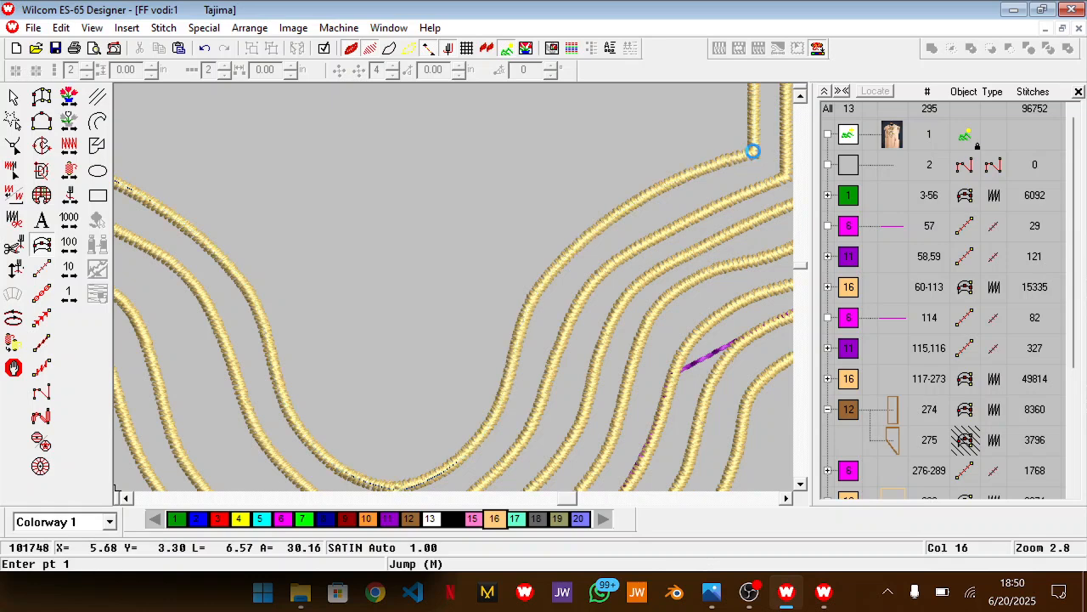
Leave the satin input tool and delete the magenta neck guide outlines, the colour 6 block of objects 276-289
key("shift+z")
key("shift+z")
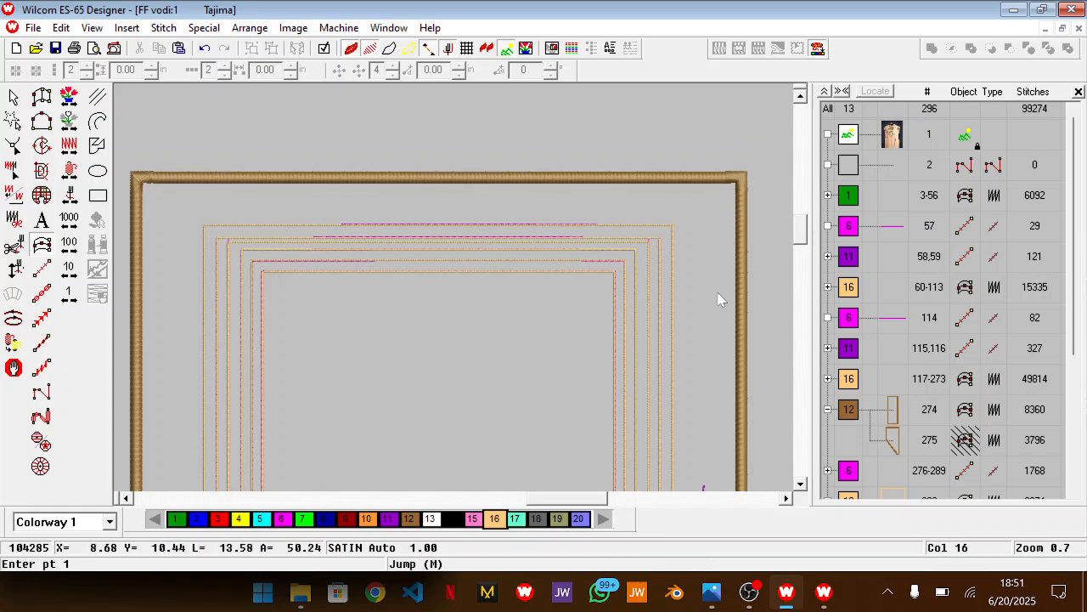
key("Escape")
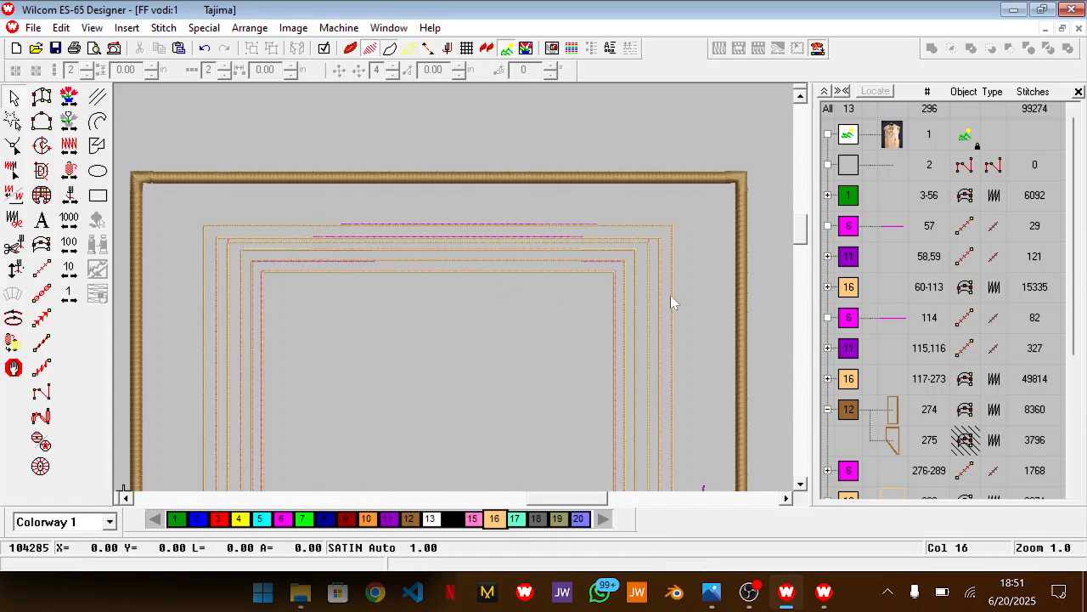
scroll(668, 326, "down", 5)
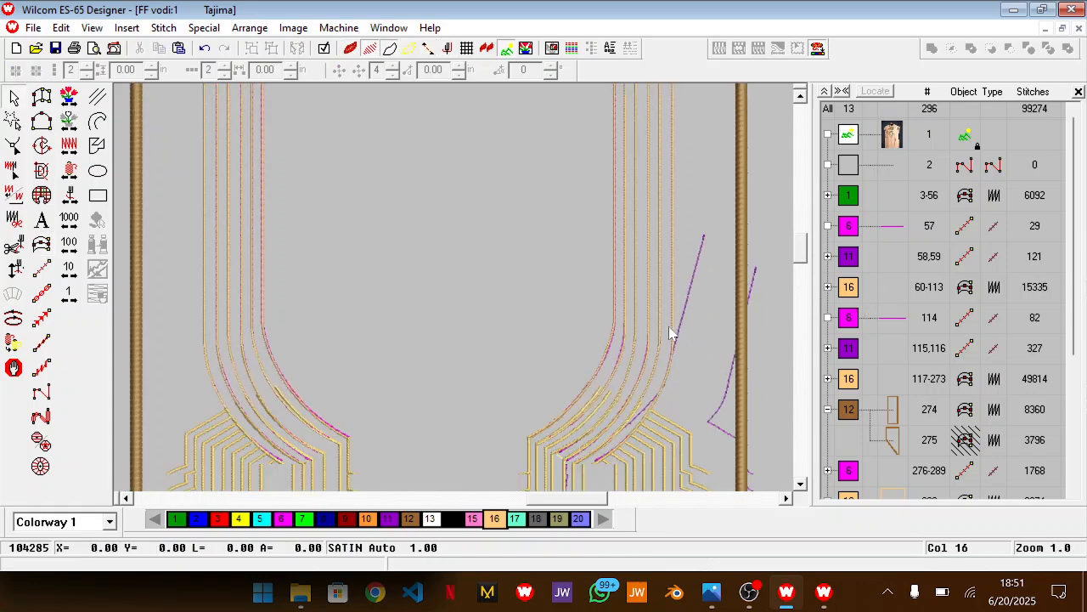
left_click(852, 482)
scroll(645, 357, "down", 3)
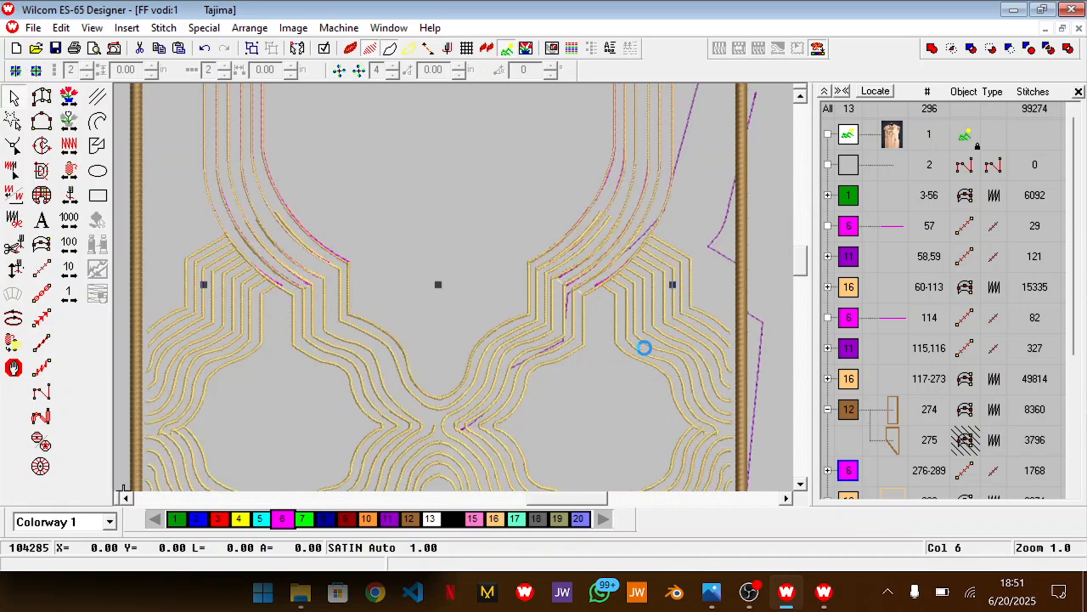
key("Delete")
scroll(685, 261, "up", 4)
scroll(331, 397, "down", 2)
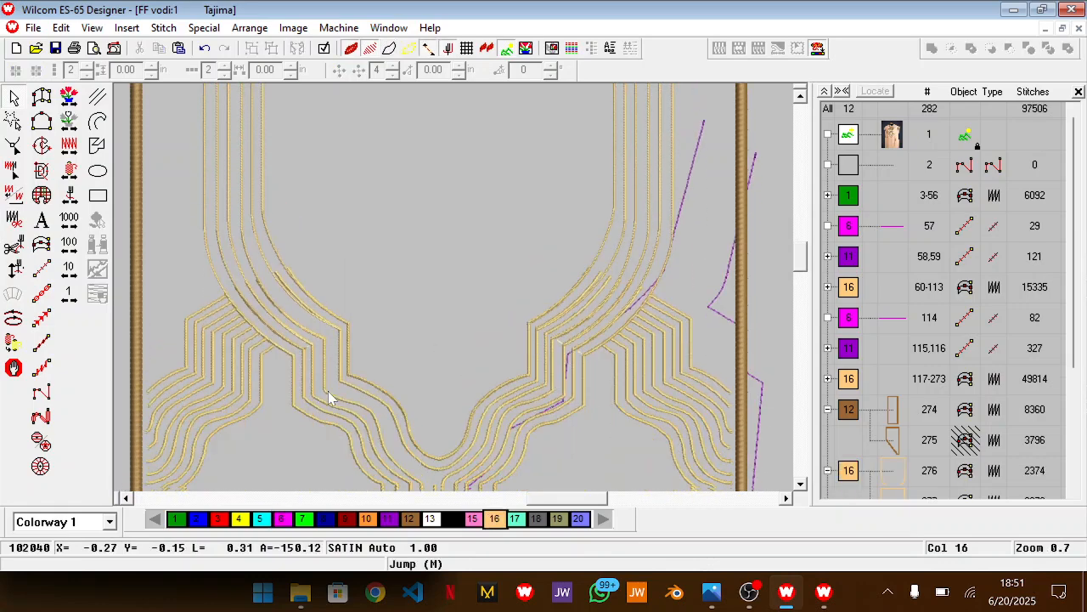
Hide the six new gold satin neckline lines at the end of the colour 16 sequence
key("z")
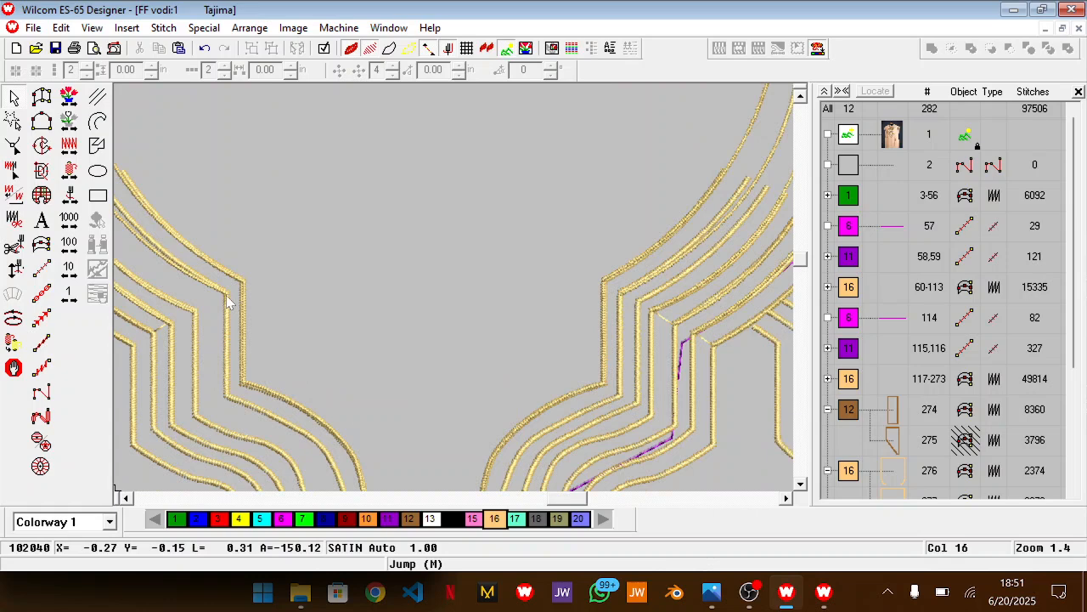
left_click_drag(561, 503, 541, 502)
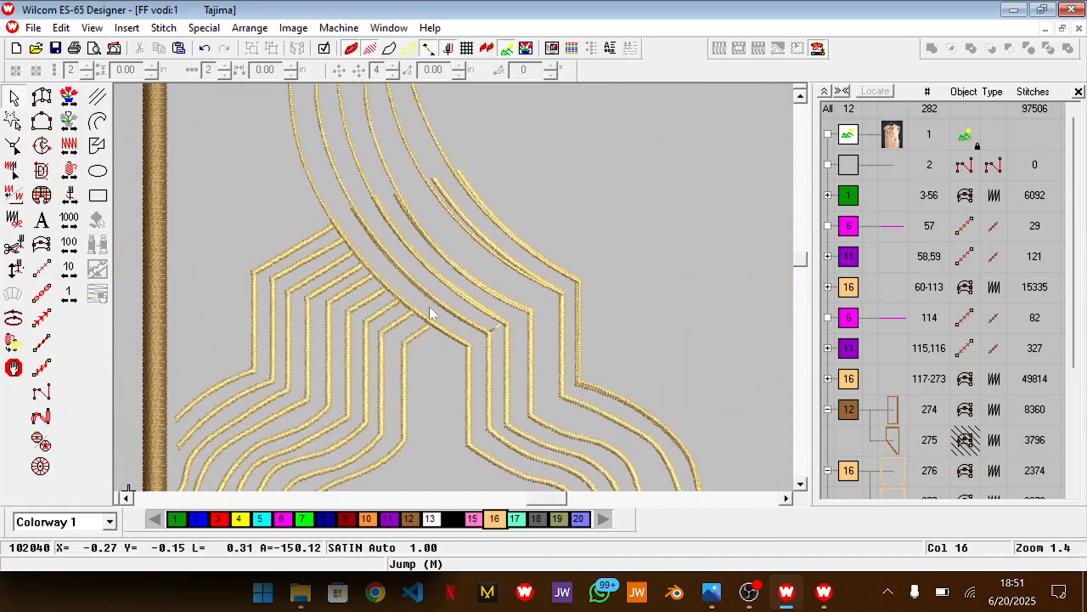
key("z")
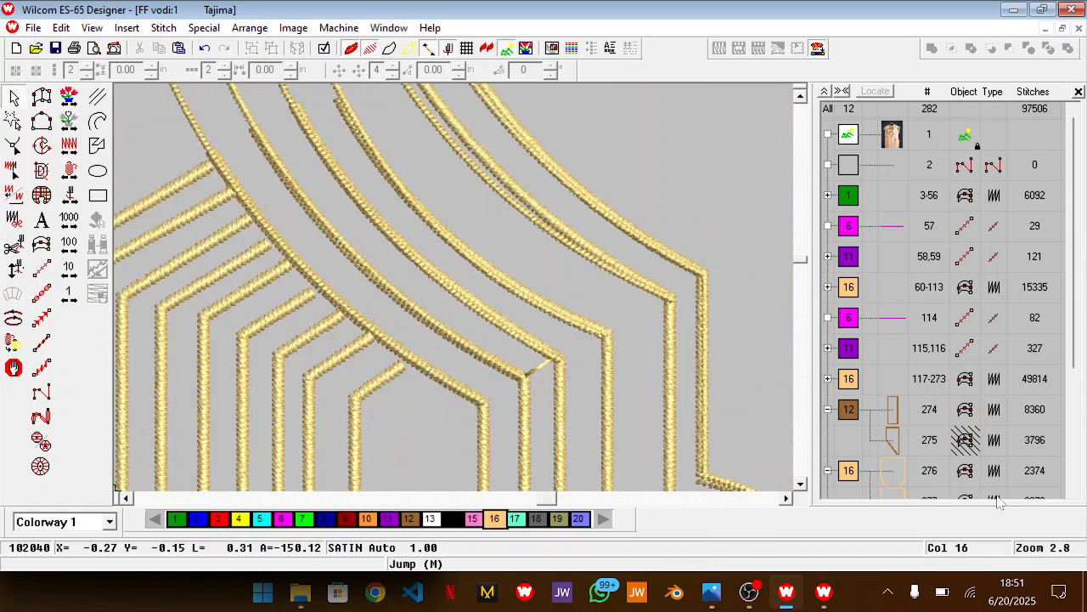
scroll(999, 503, "down", 2)
left_click(850, 290)
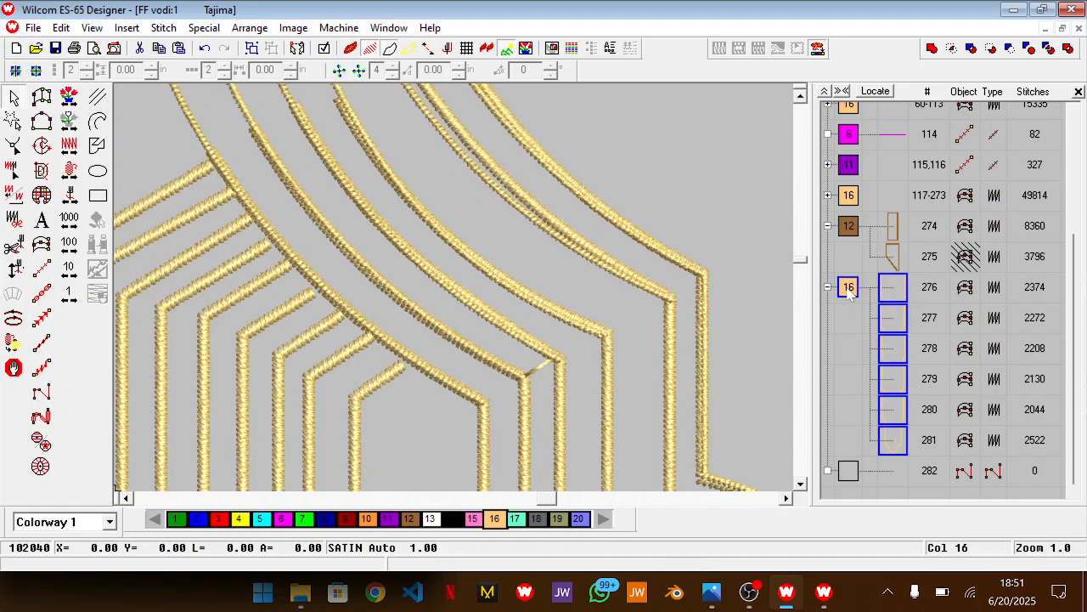
right_click(850, 291)
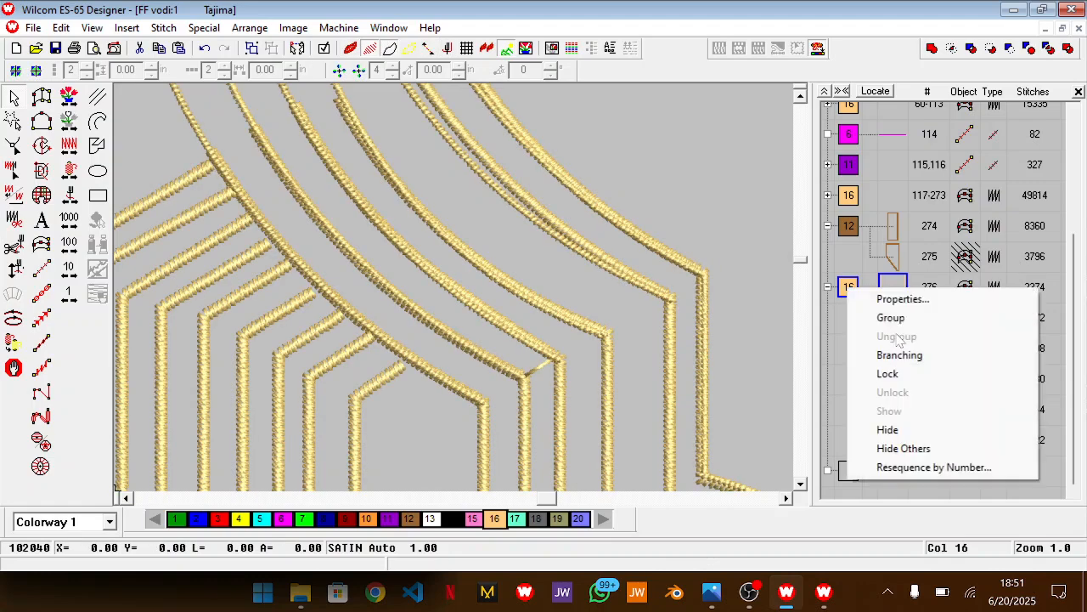
left_click(888, 430)
scroll(616, 359, "down", 2)
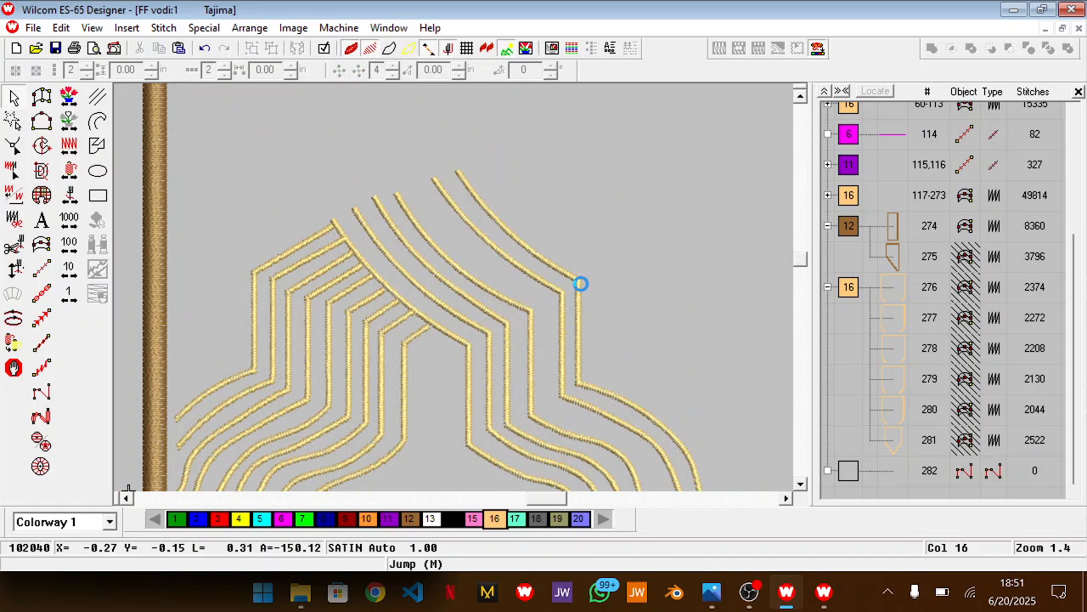
Delete the two old innermost gold lines, one on each side of the central dip, that the new neckline line replaces
left_click(582, 283)
left_click(580, 284)
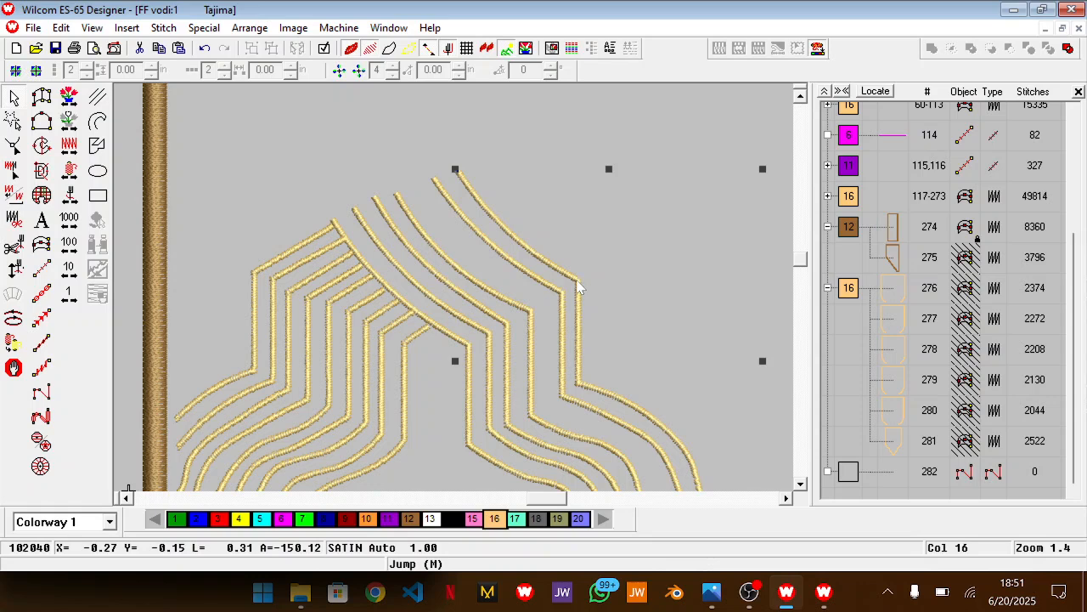
scroll(578, 287, "down", 1)
left_click_drag(546, 499, 559, 501)
scroll(596, 392, "down", 2)
scroll(601, 378, "up", 1)
key("Delete")
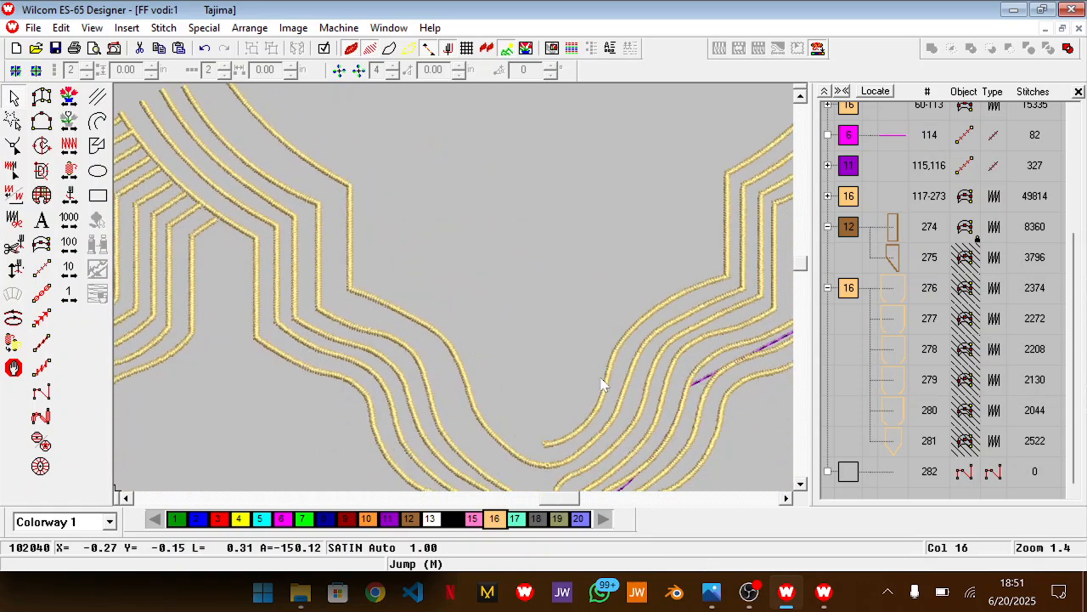
left_click(599, 400)
key("Delete")
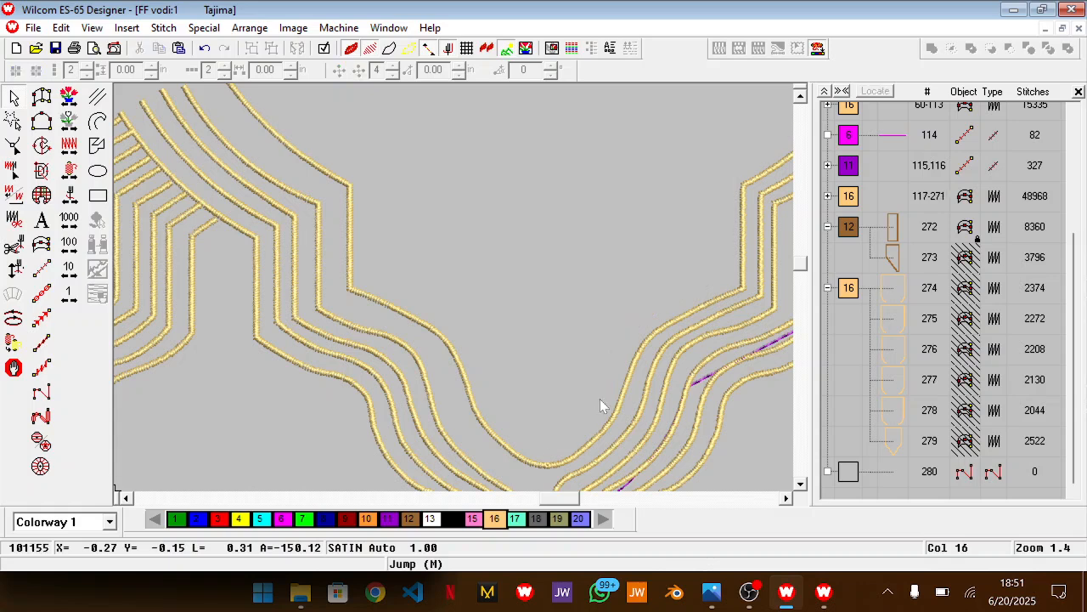
Reshape the two innermost old gold lines on the left by deleting their curved upper segments down to the corner
scroll(600, 400, "up", 3)
left_click(348, 332)
key("h")
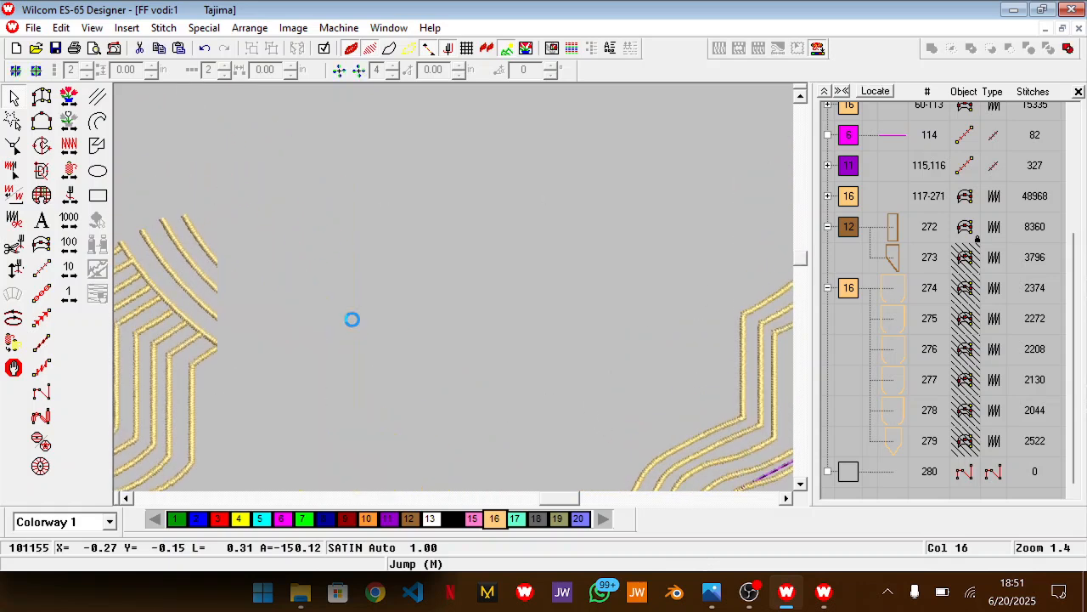
left_click_drag(190, 163, 314, 291)
key("Delete")
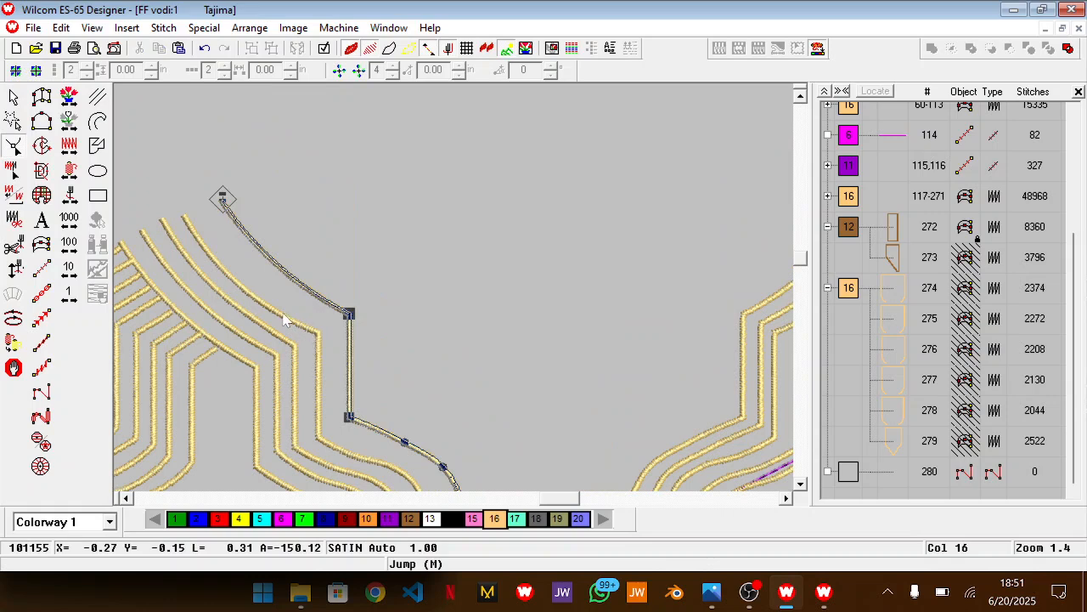
left_click(284, 313)
key("Delete")
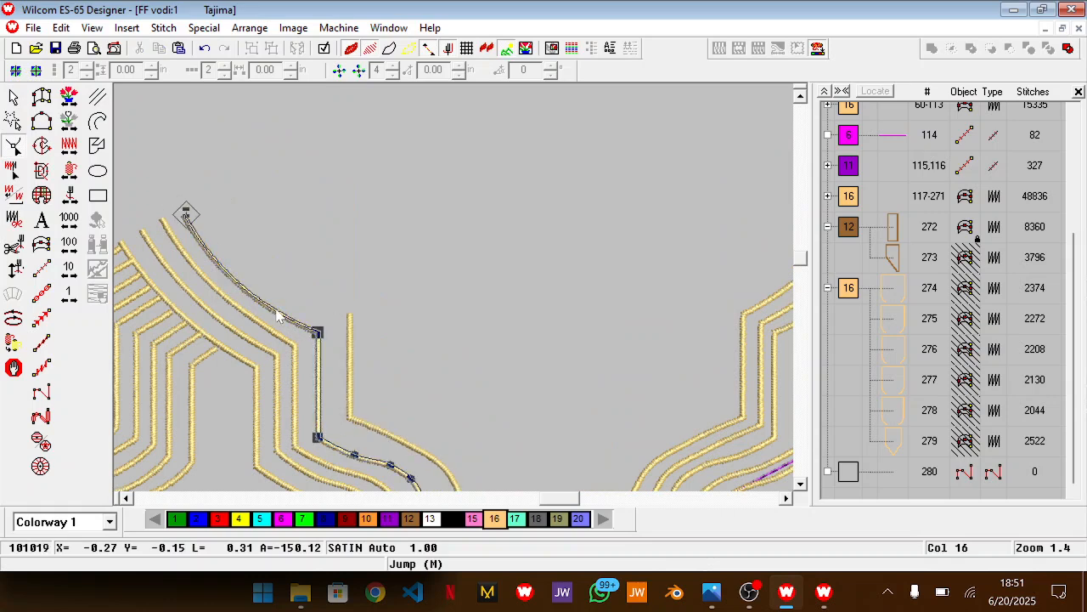
Remove the curved upper segments above the corner from the next two old gold lines on the left
left_click(185, 256)
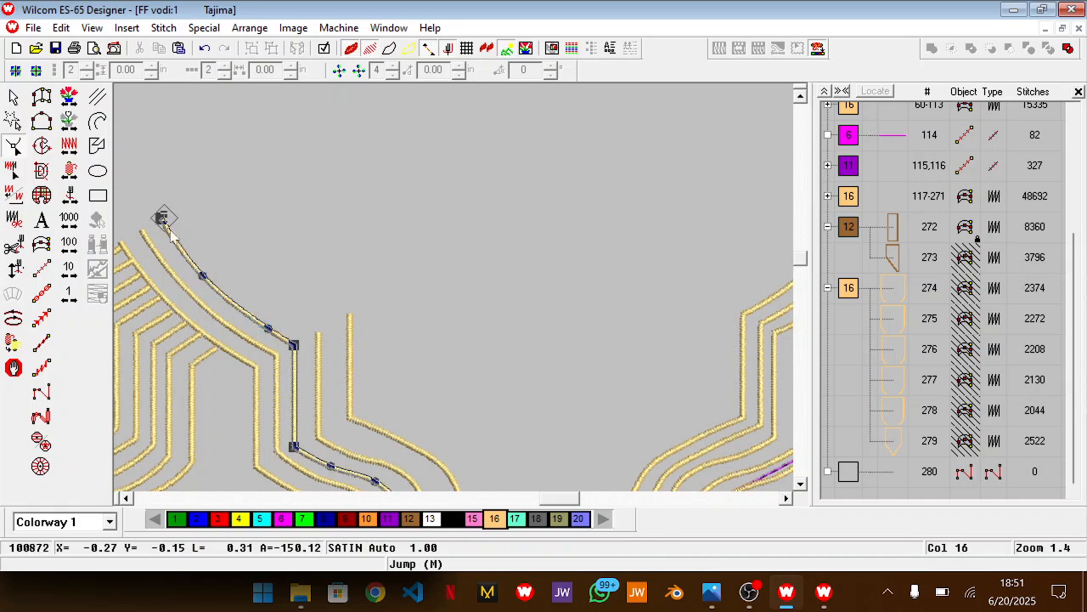
left_click_drag(162, 215, 142, 217)
left_click_drag(224, 175, 264, 344)
key("Delete")
Delete the curved upper segments above the corner from the three innermost old gold lines on the right
left_click_drag(542, 500, 572, 498)
double_click(527, 289)
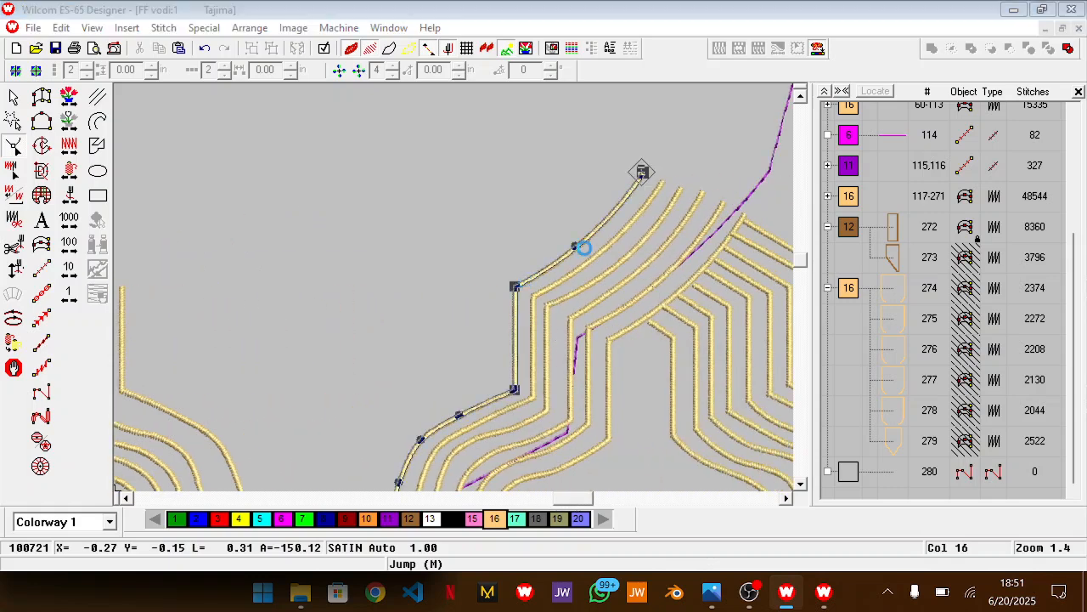
left_click(577, 447)
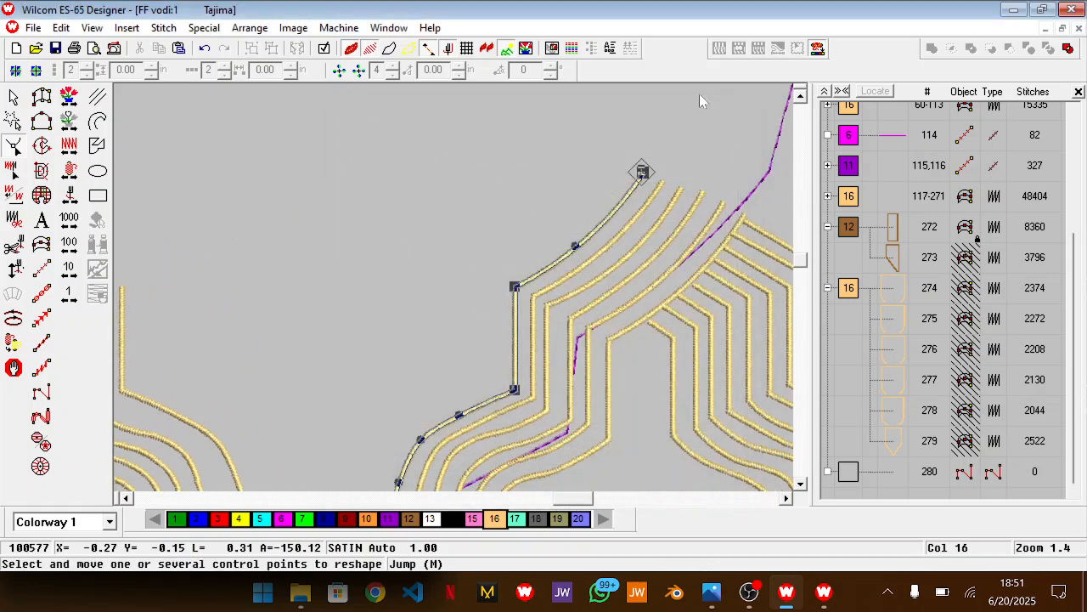
key("Delete")
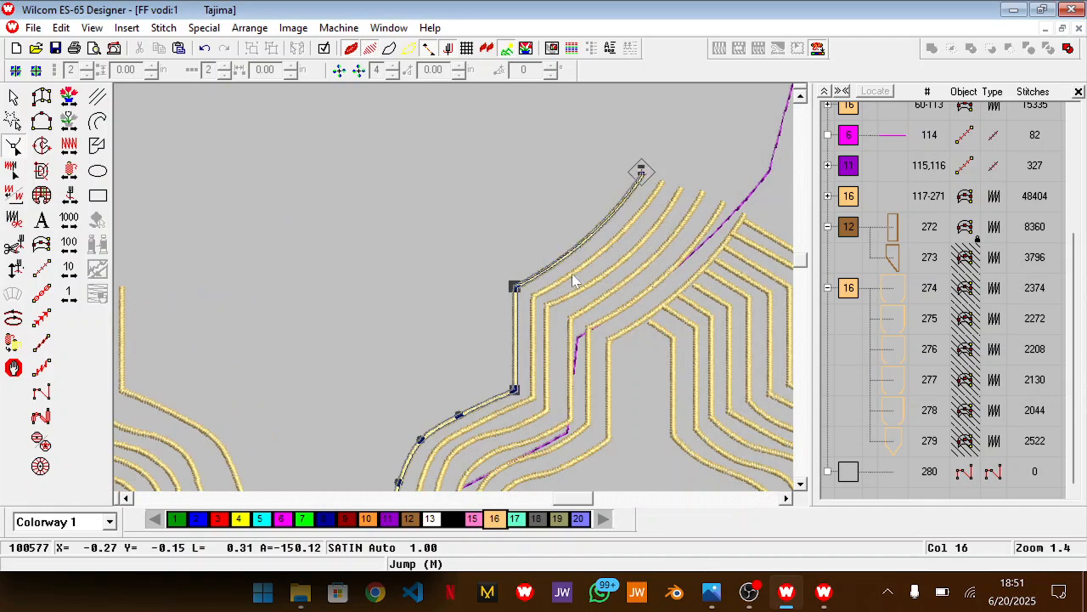
left_click(572, 274)
key("Delete")
key("Delete")
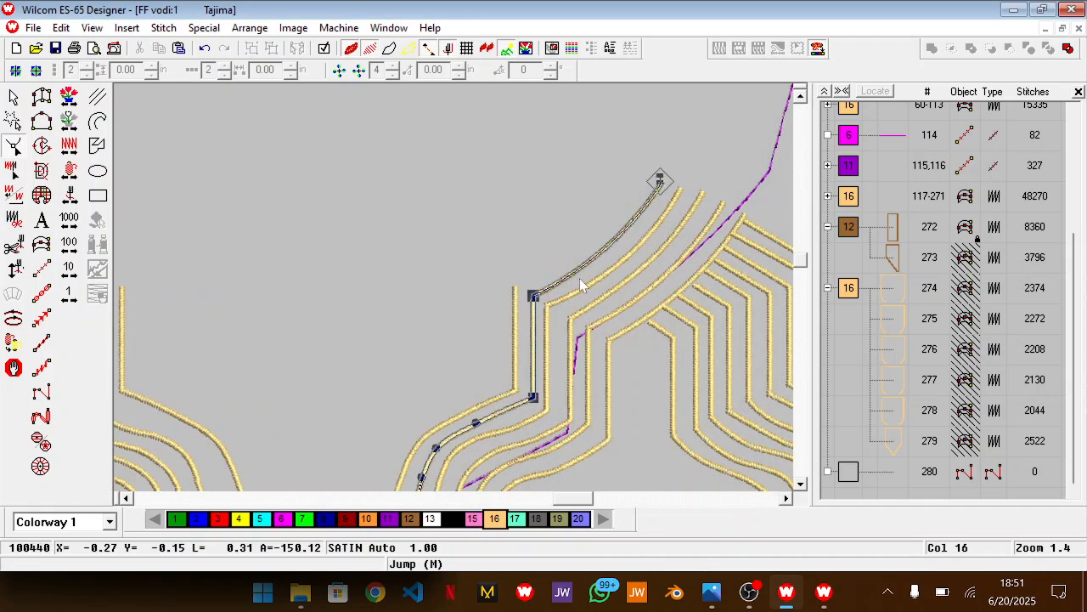
left_click(610, 270)
key("Delete")
Trim the curved upper segments off the remaining three old gold lines on the right, then finish reshaping
left_click(604, 301)
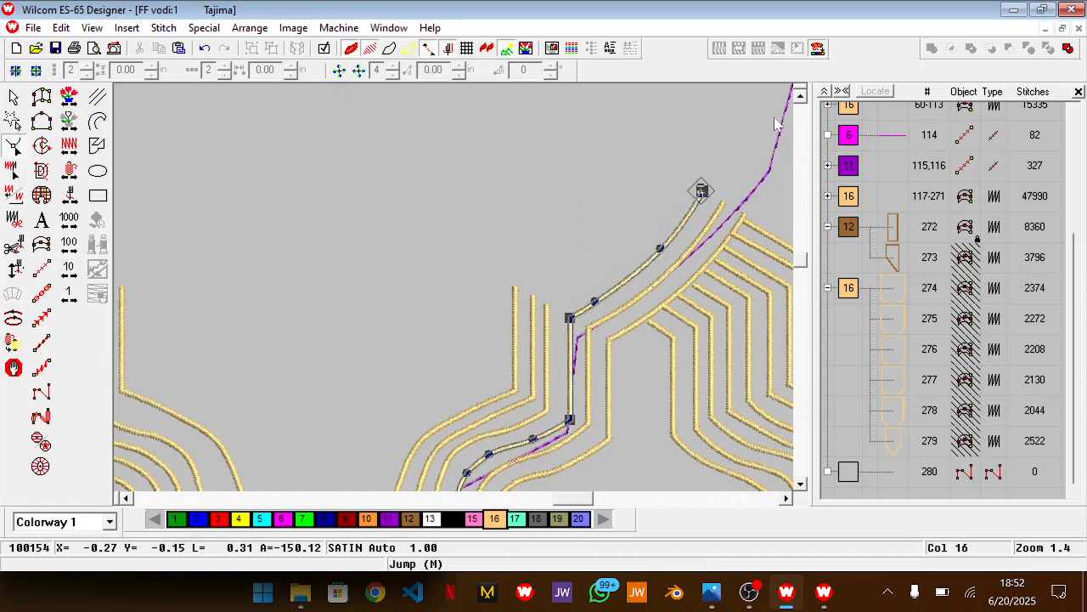
left_click_drag(623, 280, 579, 310)
key("Delete")
left_click(660, 281)
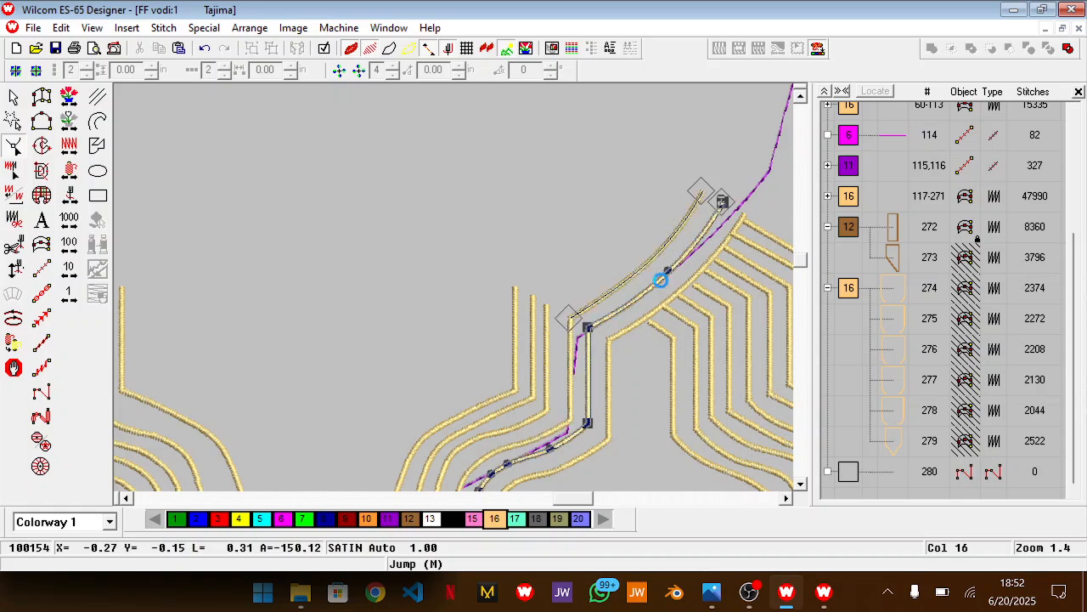
left_click_drag(598, 157, 760, 306)
key("Delete")
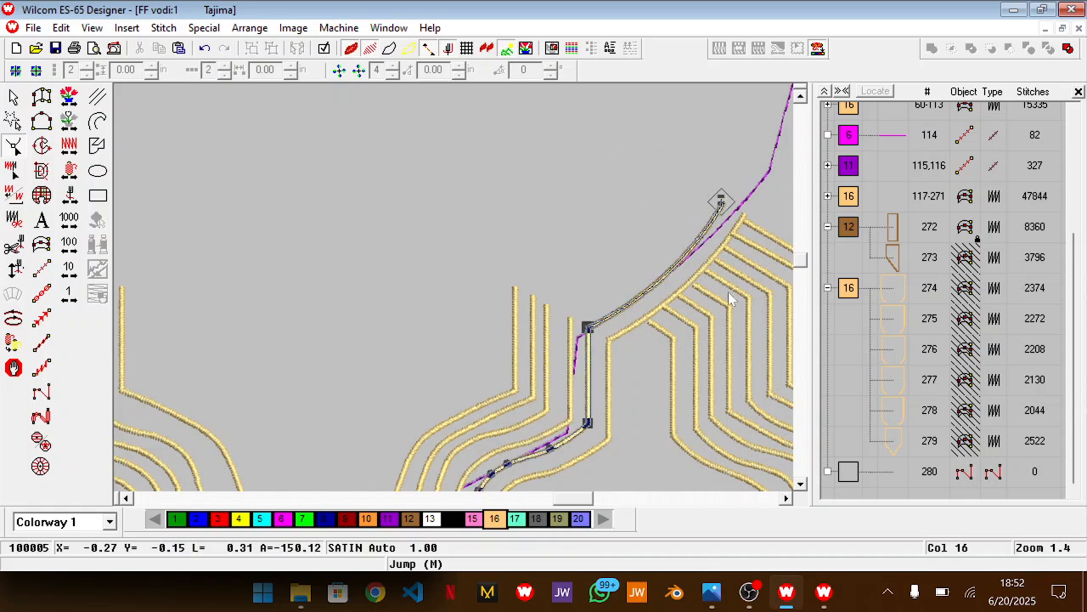
left_click(697, 274)
left_click_drag(608, 186, 623, 305)
key("Delete")
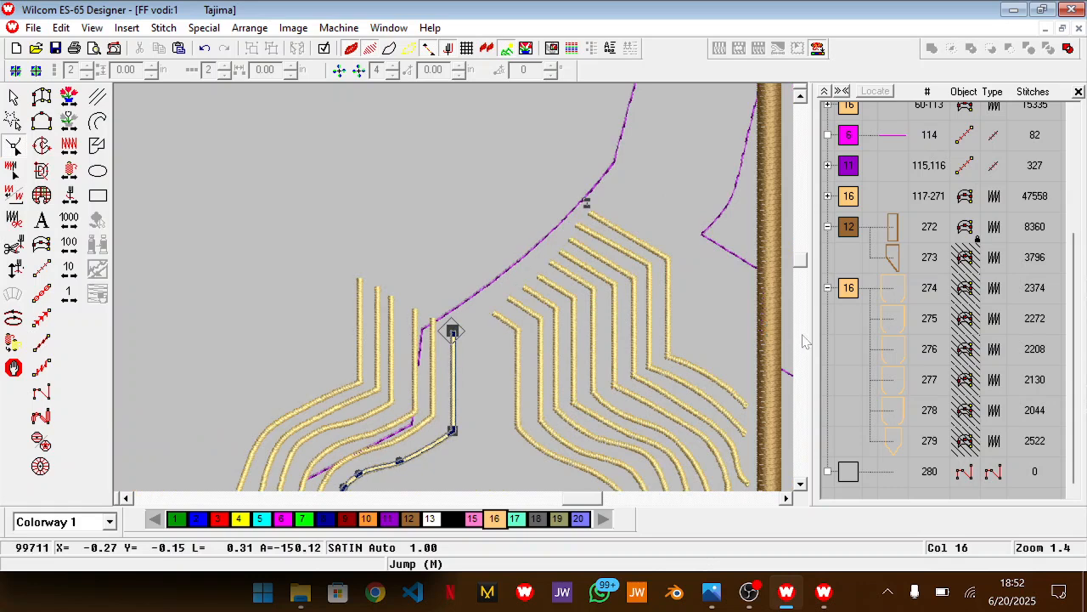
key("Escape")
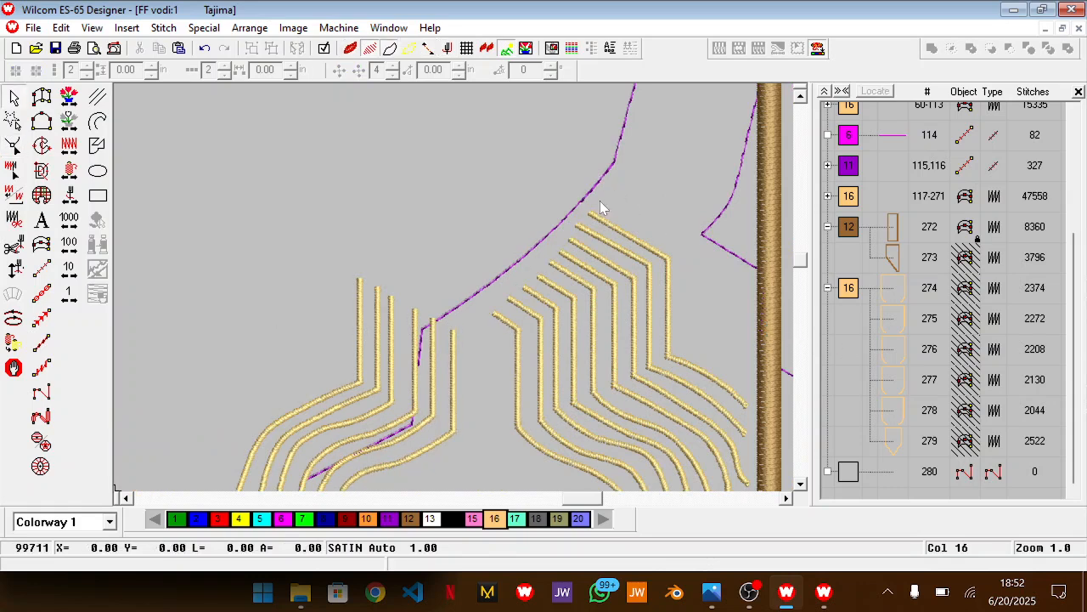
Show the six hidden gold satin neckline lines again and clear the selection
key("shift+z")
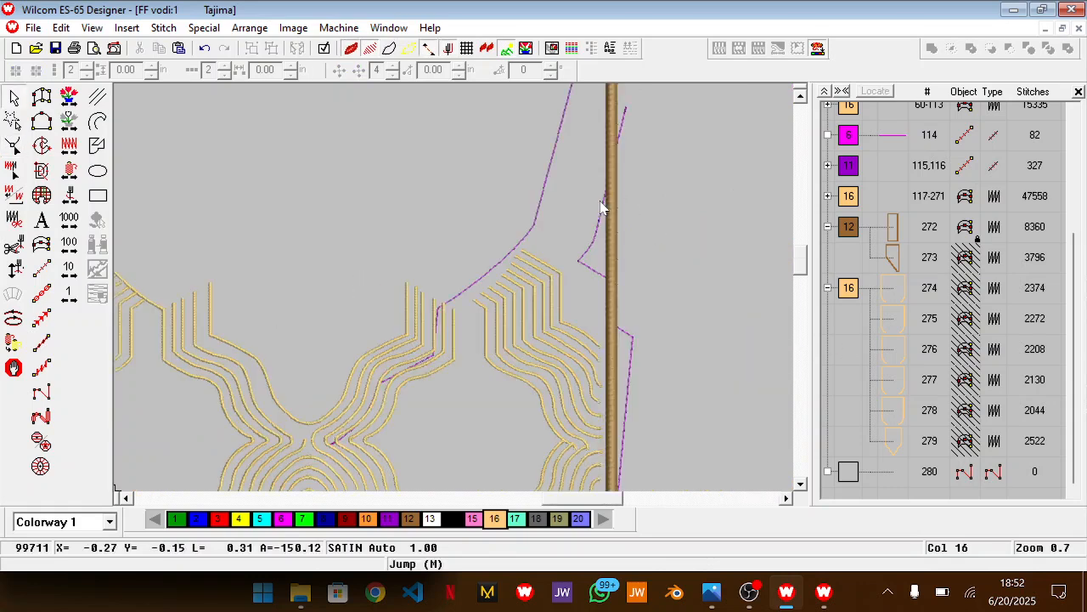
right_click(855, 294)
left_click(899, 421)
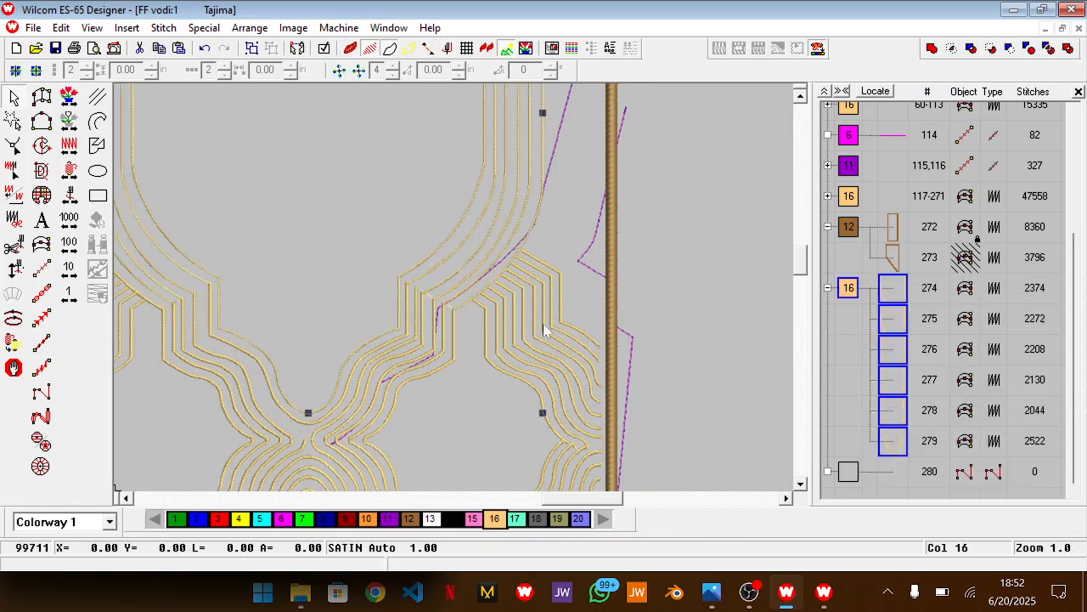
key("shift+z")
scroll(543, 323, "up", 5)
left_click(612, 315)
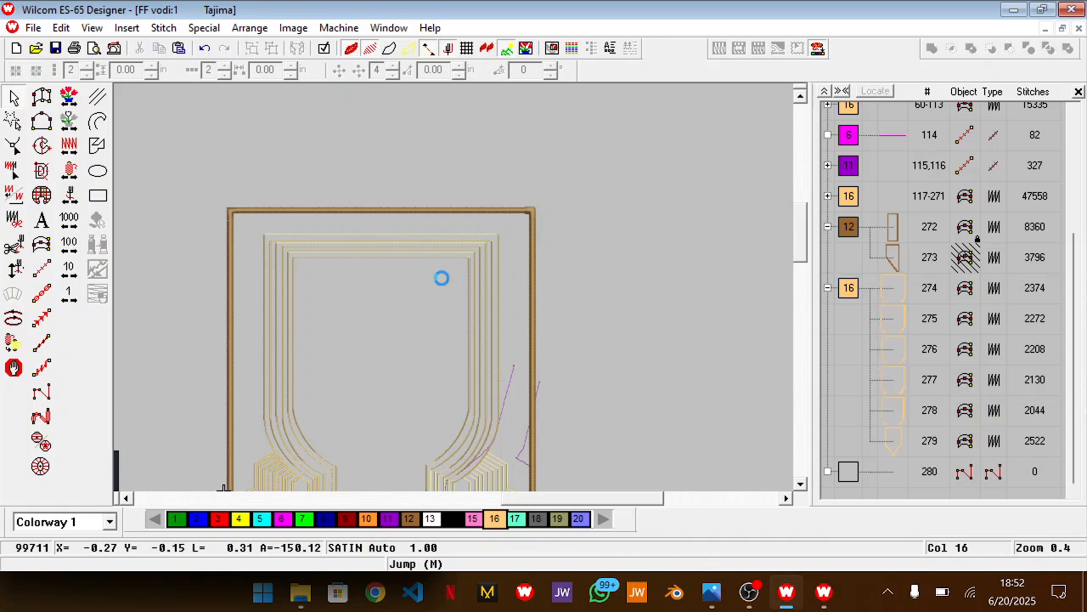
Recolour all six satin neckline lines to black, colour 14
key("z")
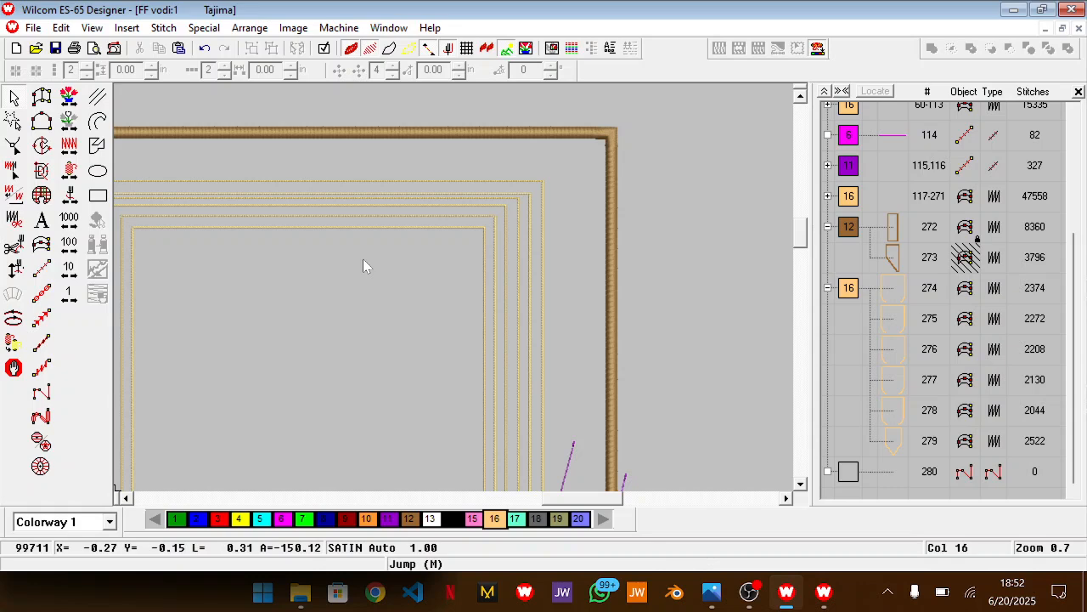
scroll(493, 271, "down", 1)
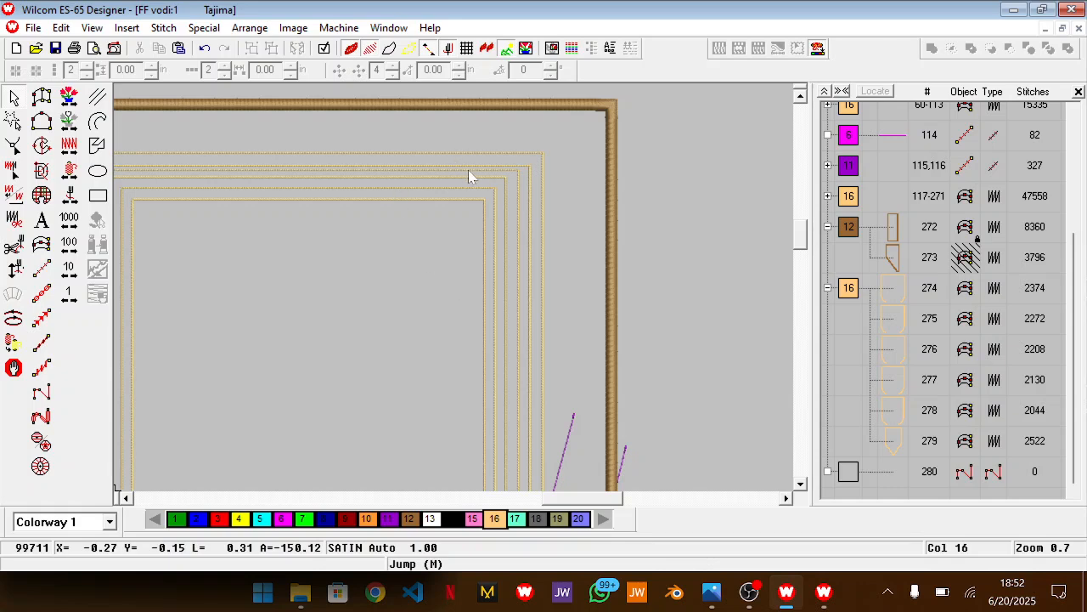
key("z")
scroll(473, 177, "up", 3)
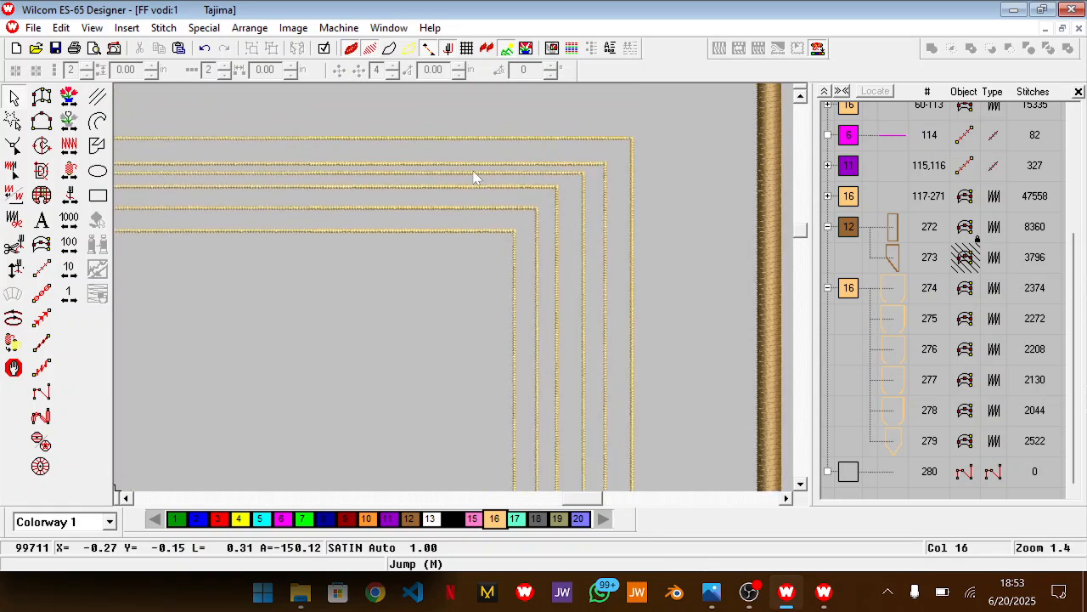
left_click(849, 289)
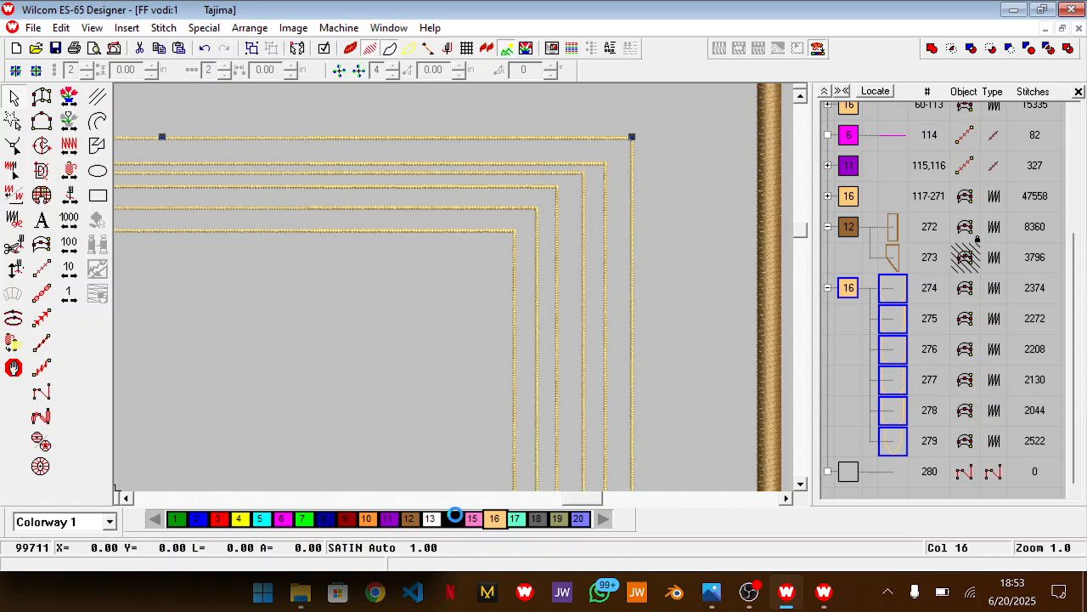
left_click(454, 519)
left_click_drag(583, 506, 558, 507)
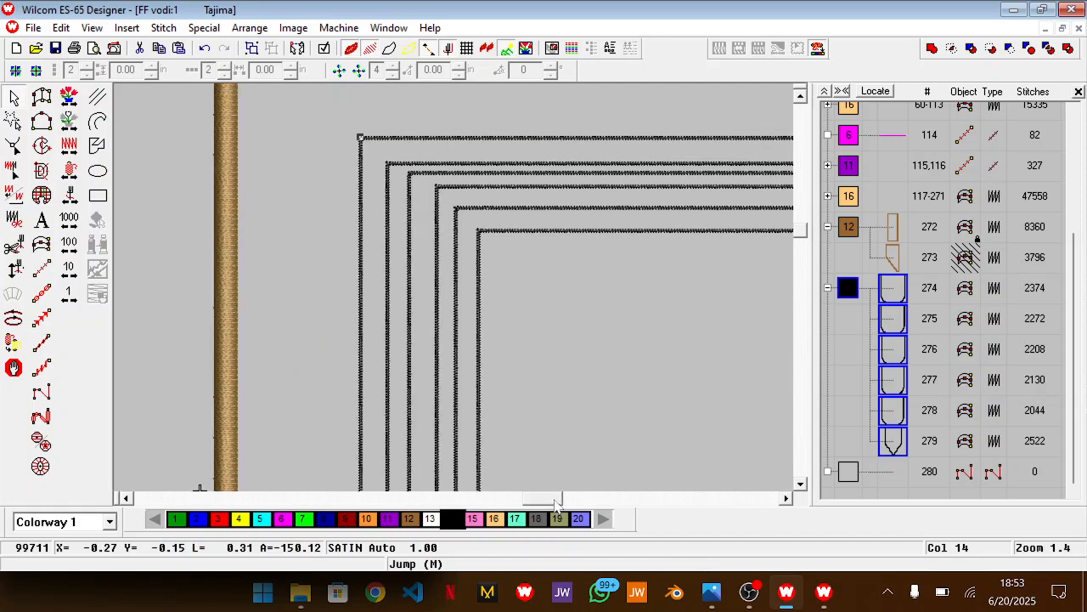
Try to stretch the third black satin neckline line from the outside slightly upward, and undo the stretch
left_click(443, 285)
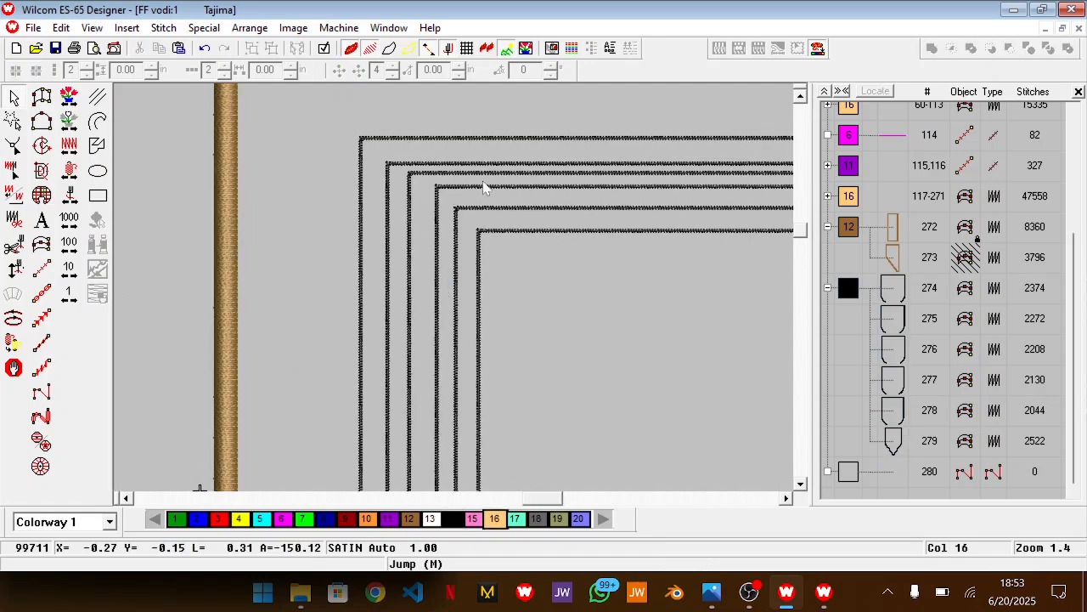
left_click(530, 181)
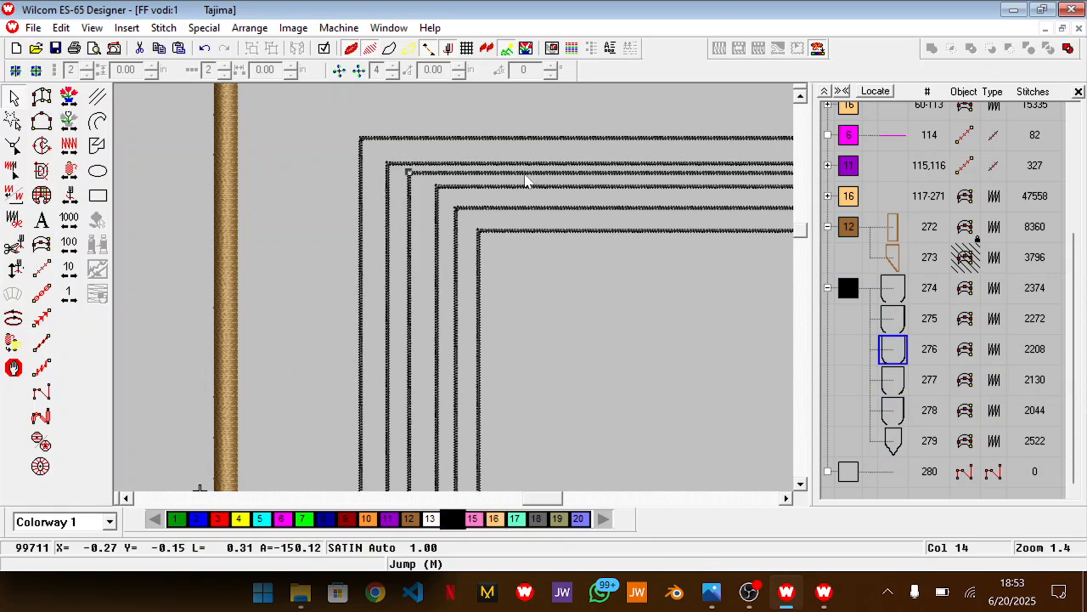
key("h")
left_click(380, 146)
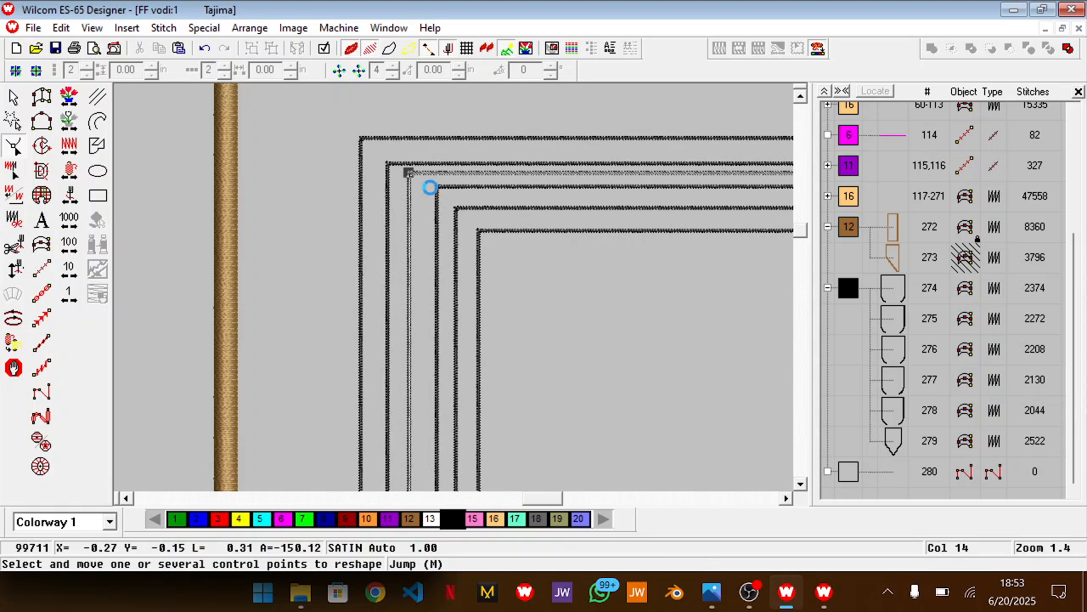
left_click(433, 188)
key("shift+z")
scroll(433, 204, "down", 3)
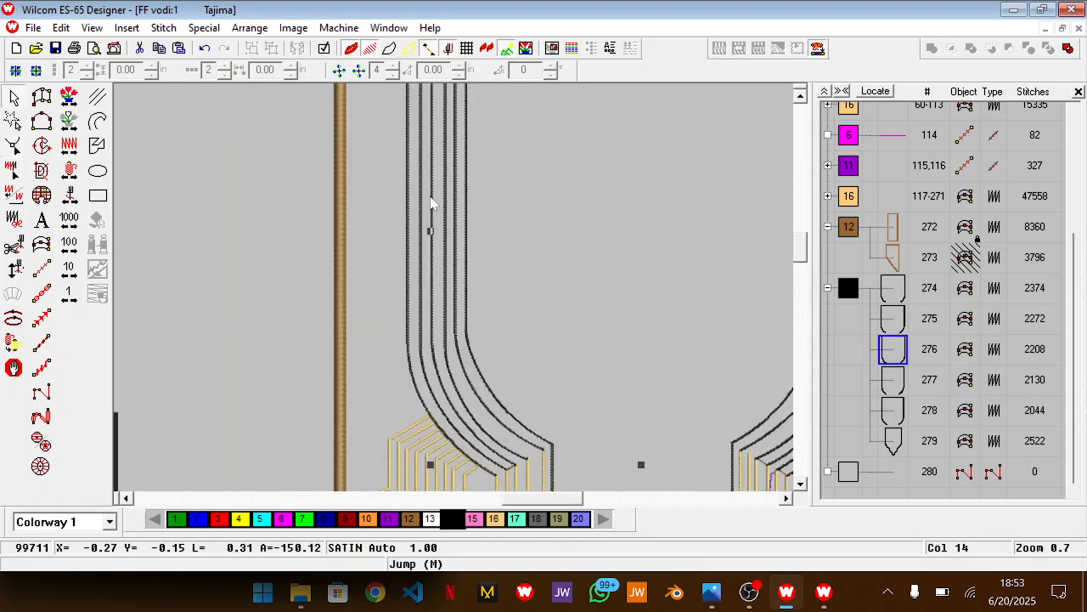
scroll(673, 200, "up", 2)
left_click_drag(571, 502, 584, 503)
left_click_drag(528, 154, 527, 143)
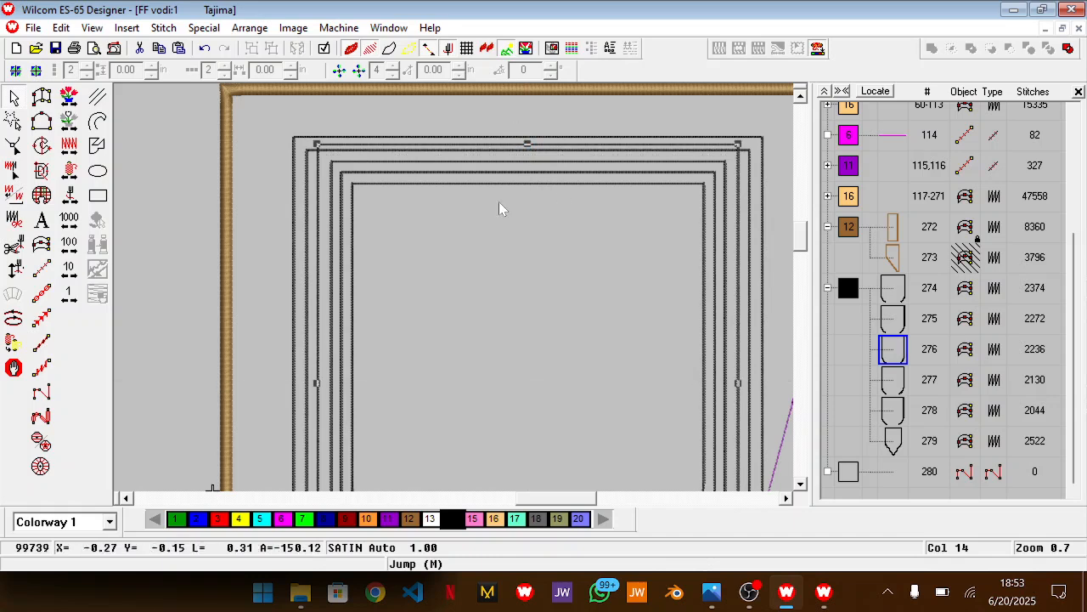
scroll(502, 206, "down", 3)
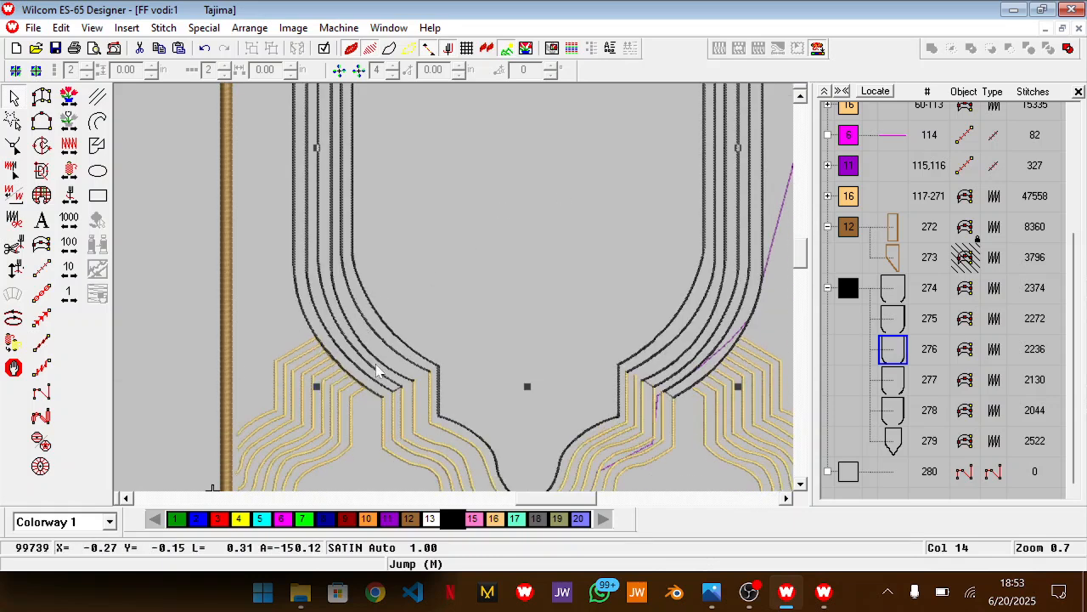
key("ctrl+z")
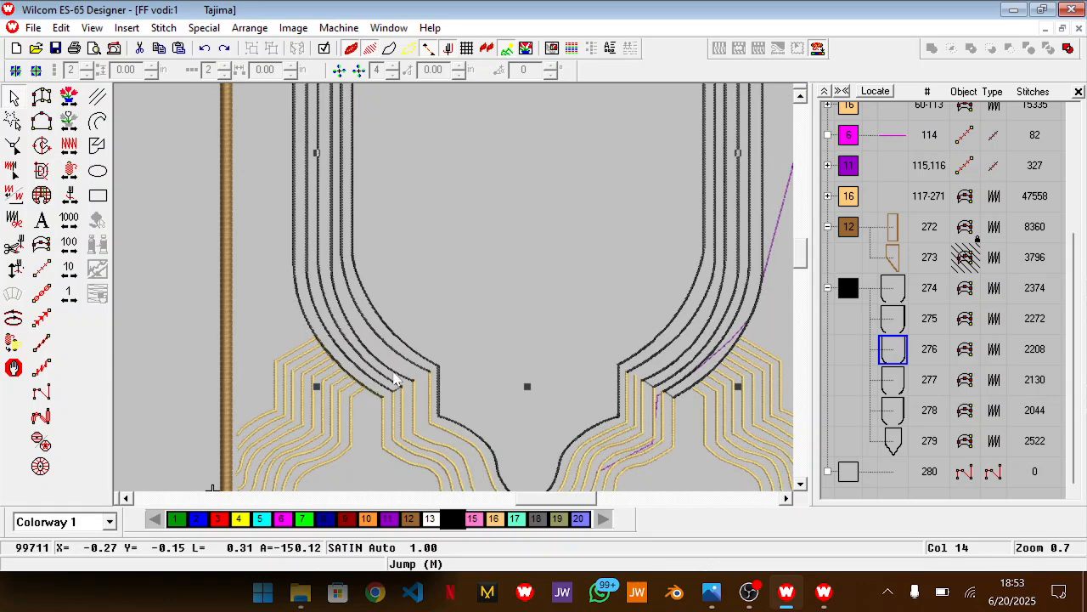
Reshape the third neckline line from the outside, raising its upper edge to level with the second line's upper edge
scroll(433, 291, "up", 5)
key("z")
scroll(434, 291, "up", 1)
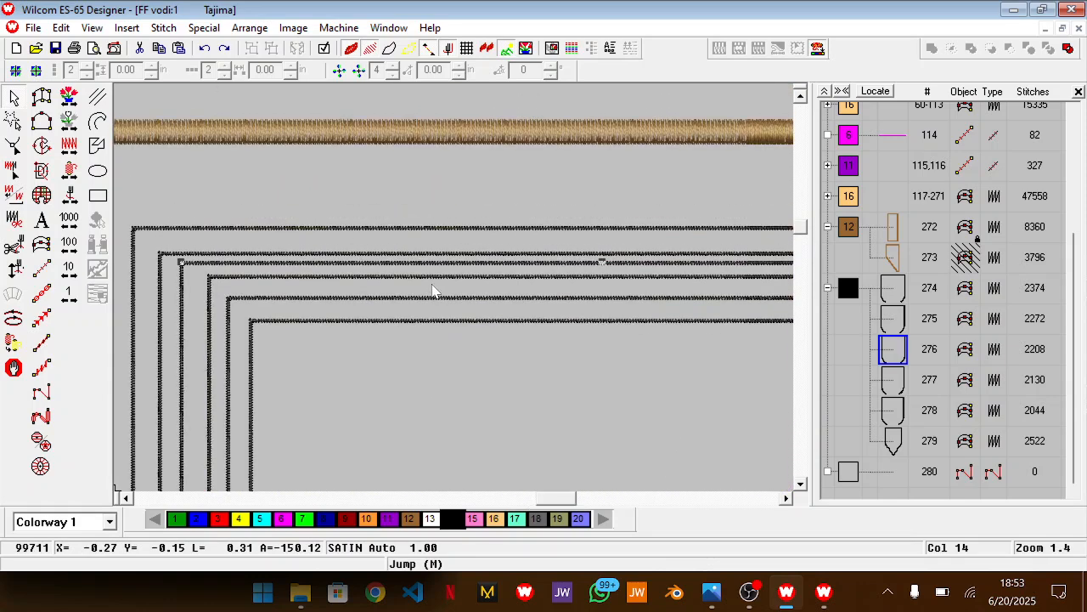
key("h")
left_click_drag(146, 201, 699, 262)
key("Delete")
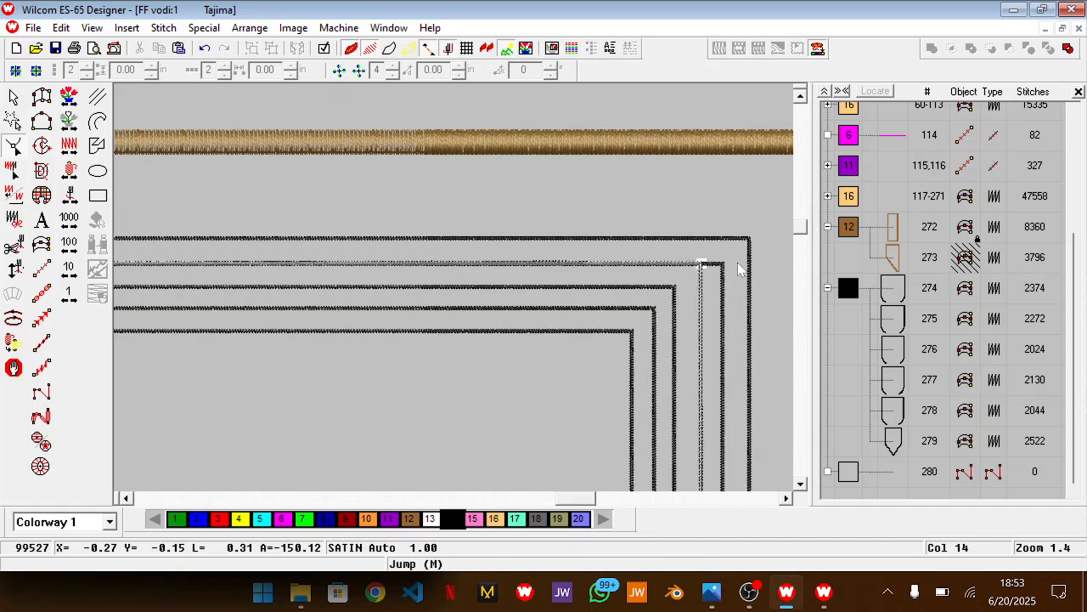
Raise the upper corners of the second neckline line so its horizontal edge sits almost level with the outermost line's
scroll(175, 297, "left", 8)
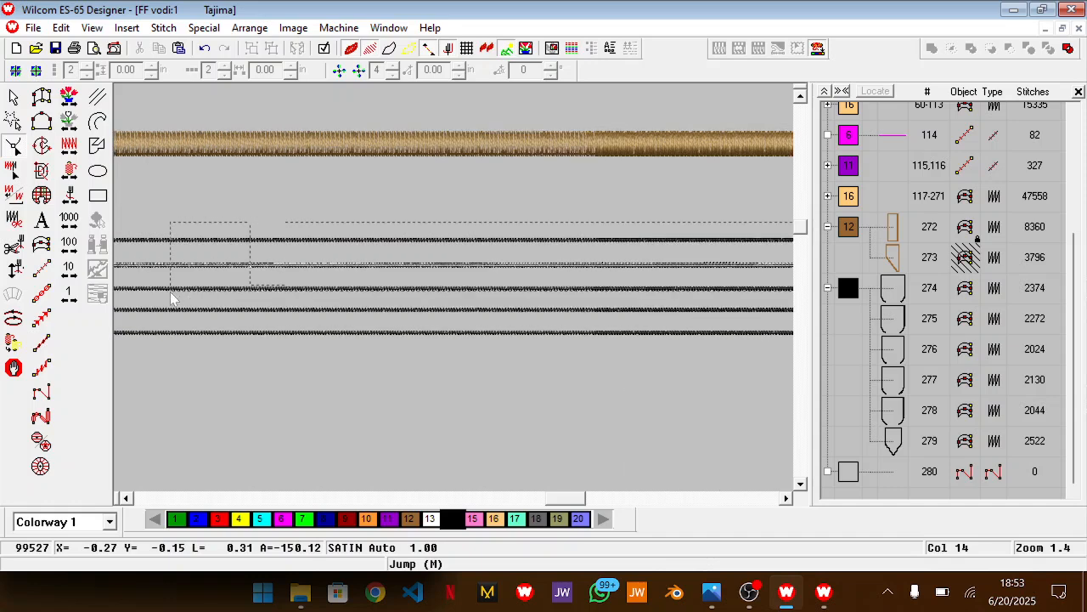
scroll(168, 298, "left", 3)
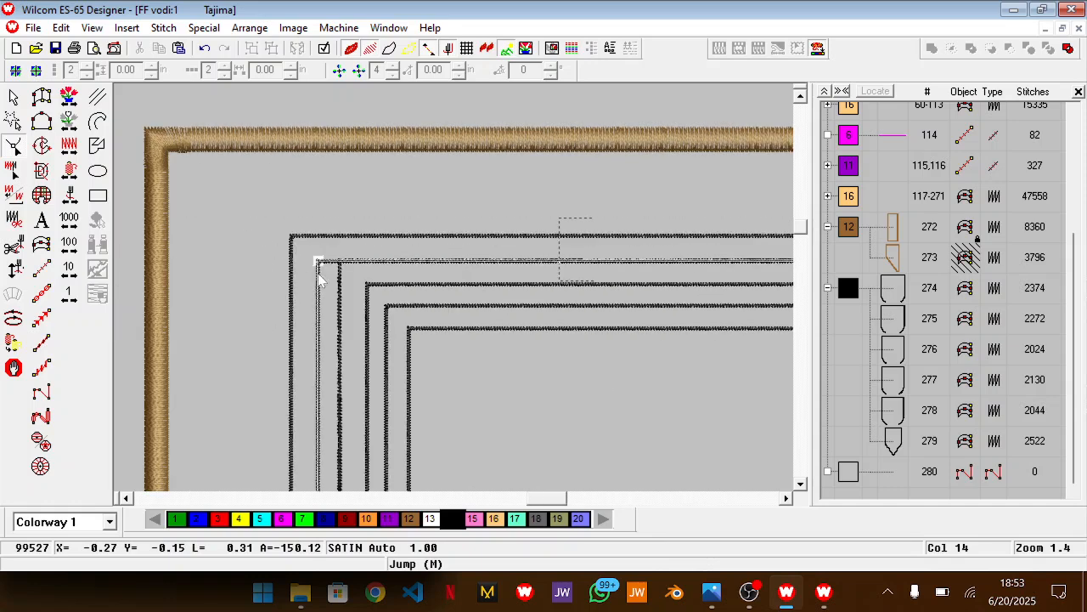
left_click_drag(319, 260, 319, 237)
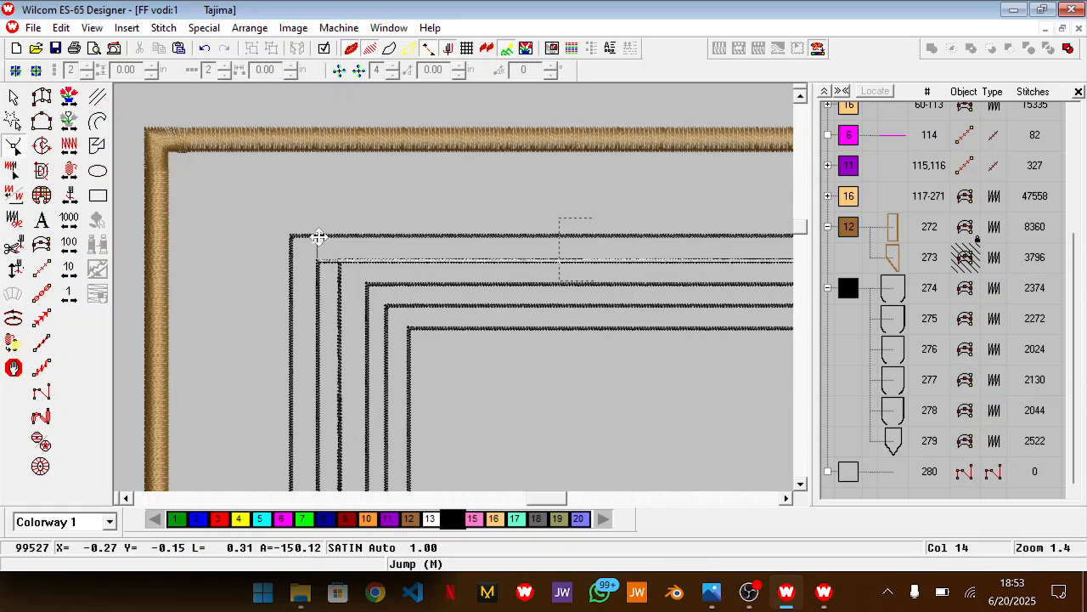
key("Return")
Raise the upper corners of the outermost neckline line to even out the spacing, then finish reshaping
left_click(300, 237)
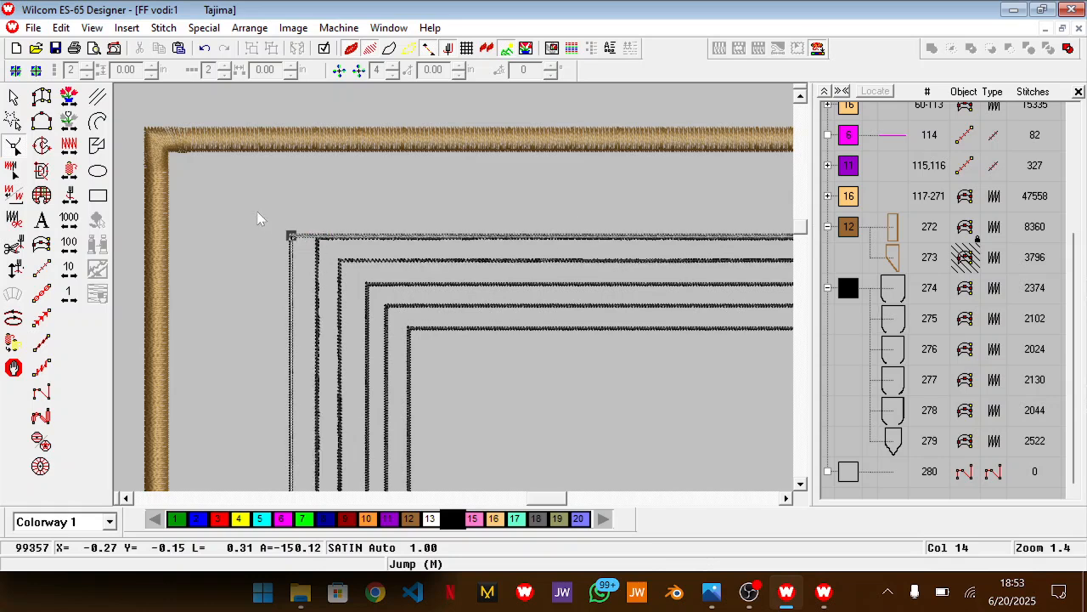
left_click_drag(561, 507, 595, 506)
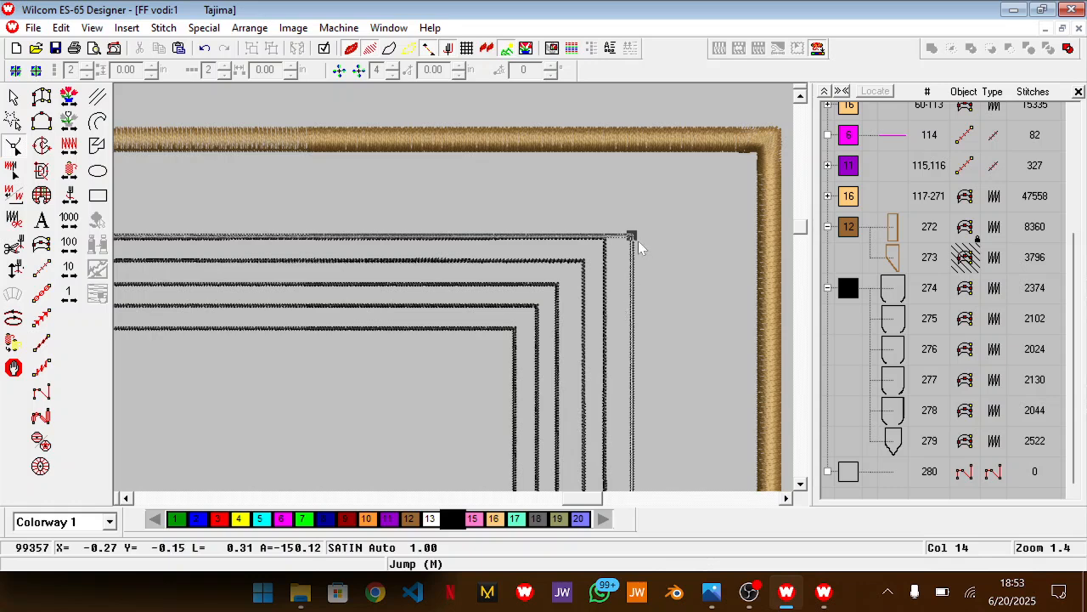
left_click_drag(631, 237, 633, 215)
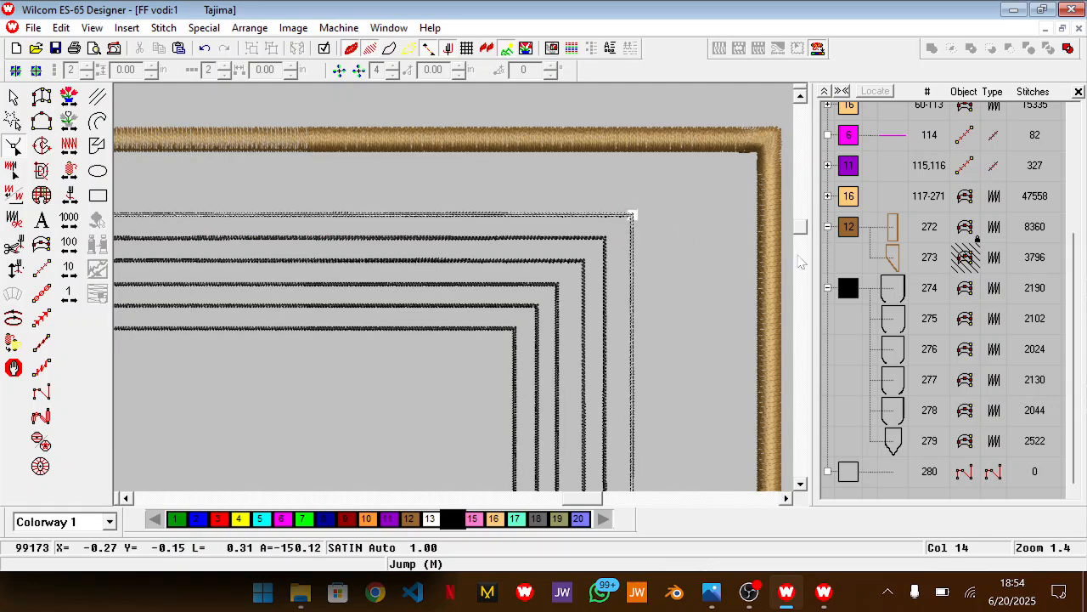
left_click(838, 254)
Examine the spacing of the six neckline lines and where their lower ends meet the gold pattern
scroll(528, 282, "down", 2)
scroll(528, 287, "down", 3)
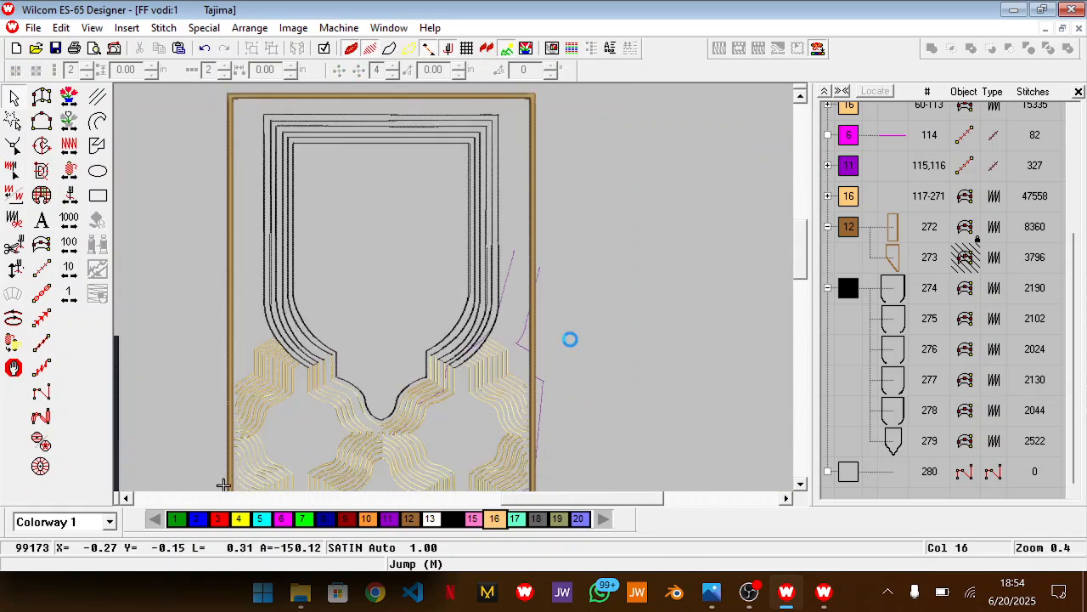
scroll(569, 344, "up", 1)
mouse_move(585, 498)
left_mouse_down()
mouse_move(546, 506)
mouse_move(574, 503)
left_mouse_up()
scroll(713, 371, "up", 2)
scroll(613, 421, "down", 2)
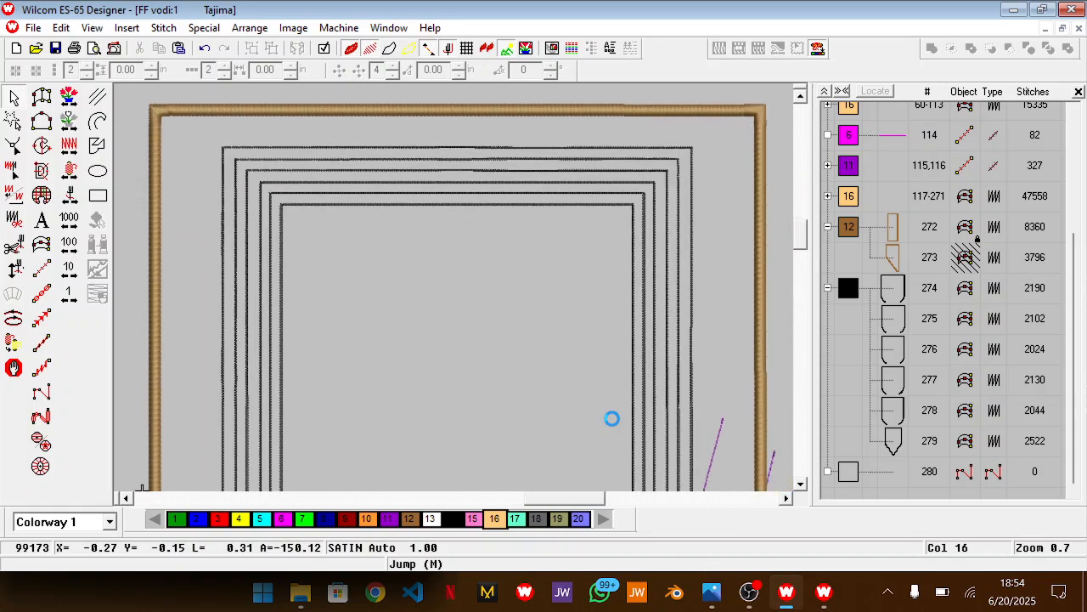
scroll(613, 418, "down", 5)
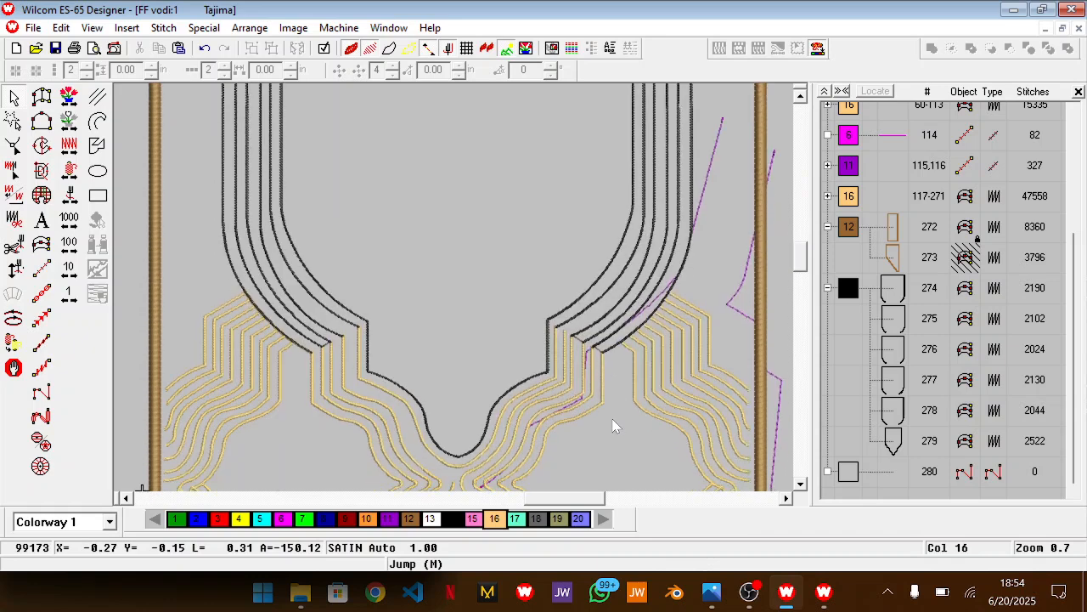
key("0")
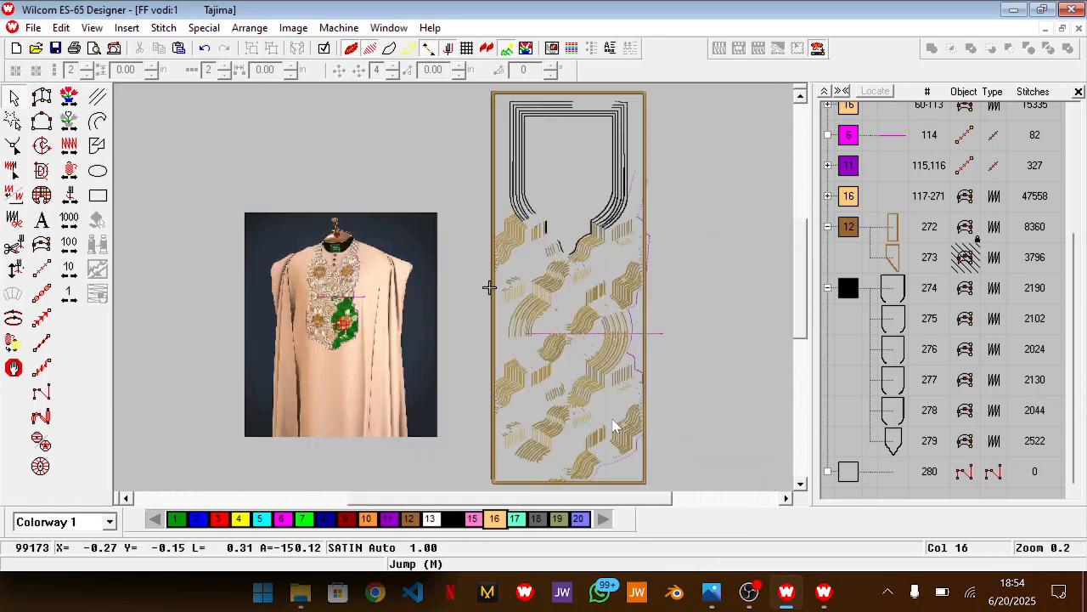
Inspect the gold line pattern down along the brown border, then the upper part of the neckline again
left_click_drag(602, 502, 663, 499)
key("z")
scroll(635, 399, "up", 1)
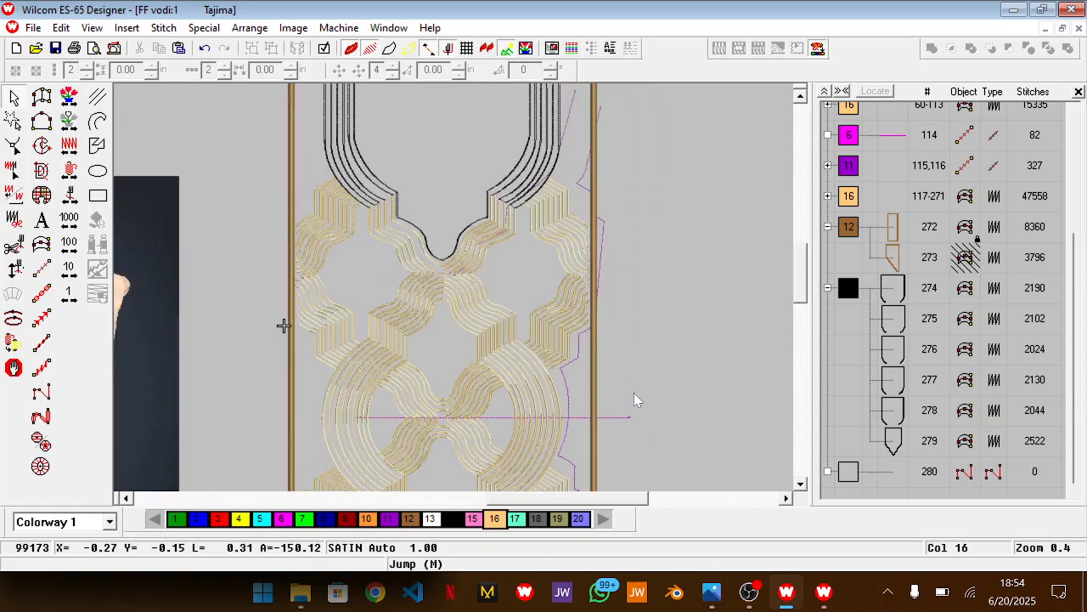
scroll(622, 418, "up", 1)
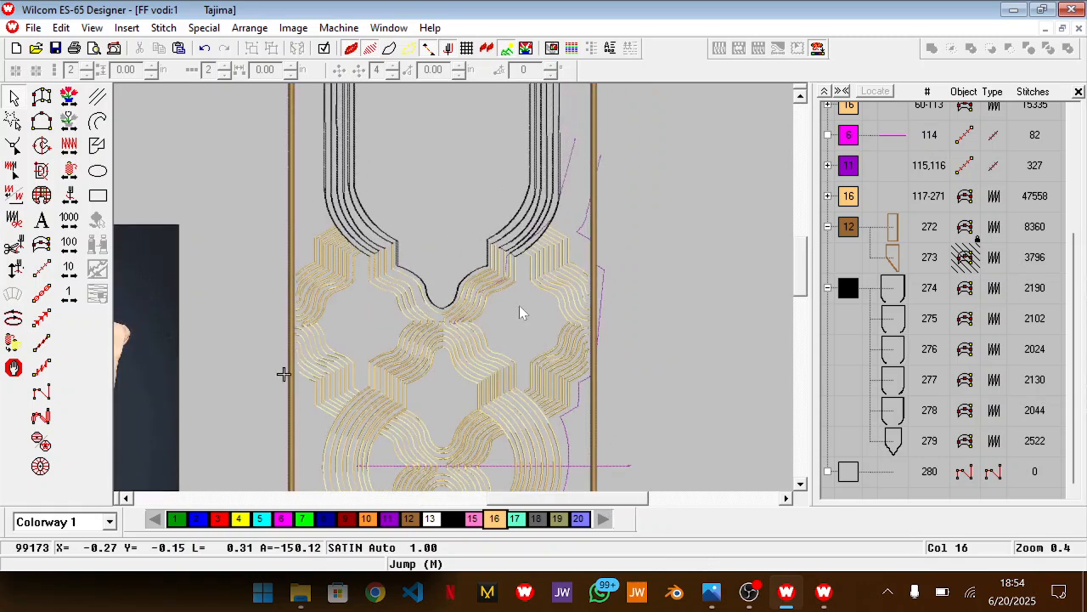
scroll(539, 235, "up", 3)
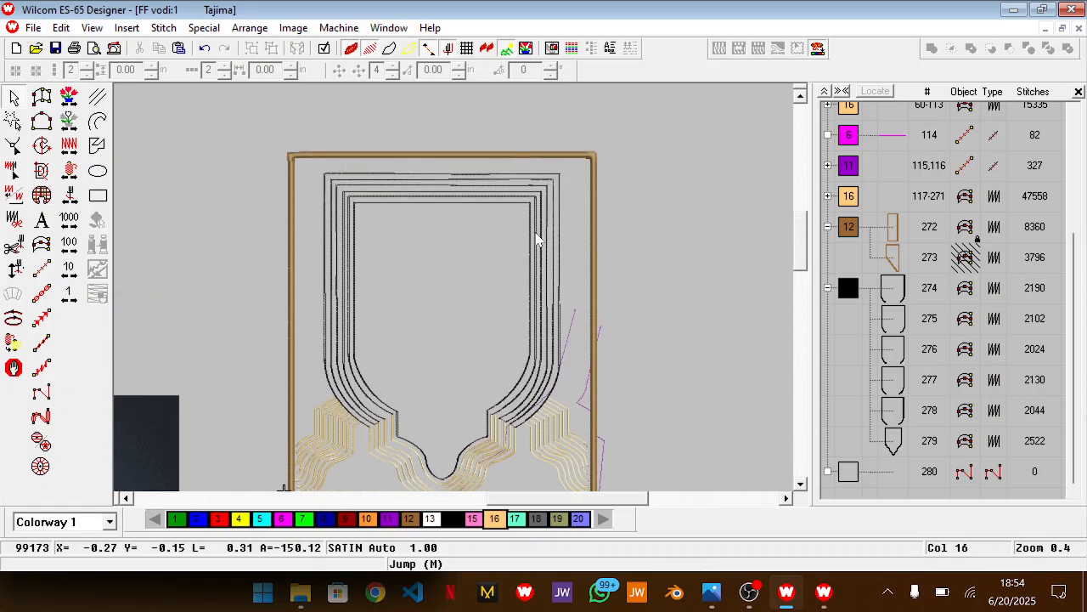
key("z")
scroll(603, 341, "down", 3)
left_click_drag(543, 499, 568, 499)
scroll(544, 382, "up", 5)
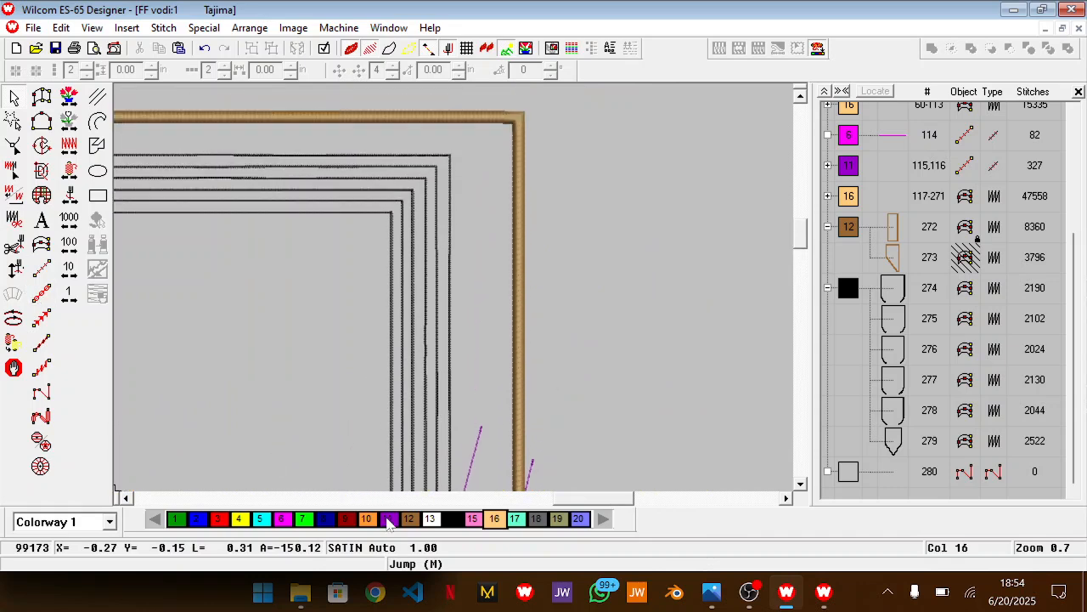
scroll(498, 420, "down", 10)
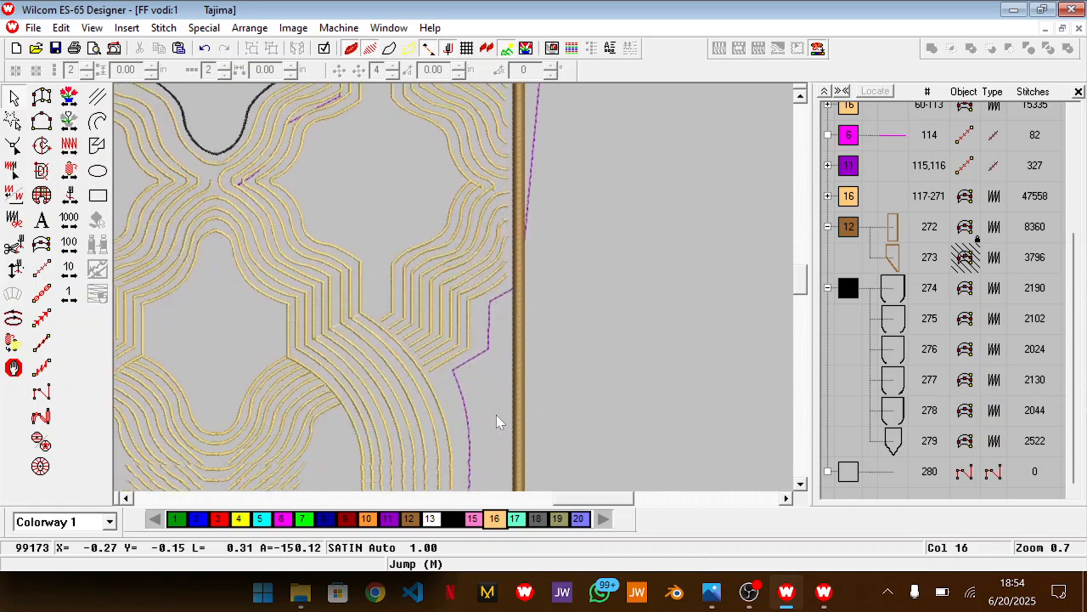
scroll(498, 422, "down", 2)
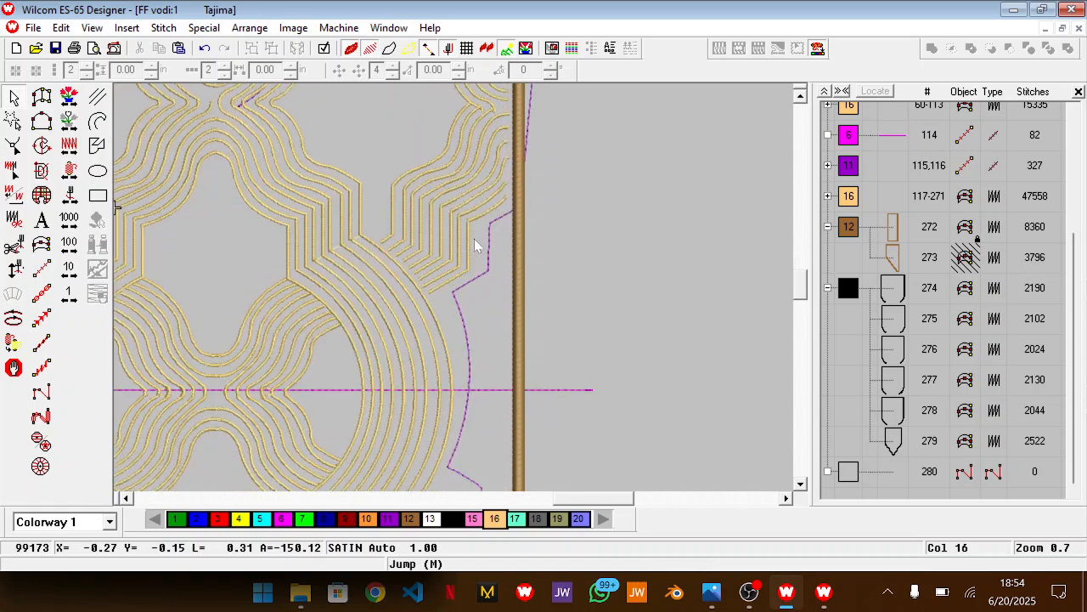
scroll(457, 435, "down", 8)
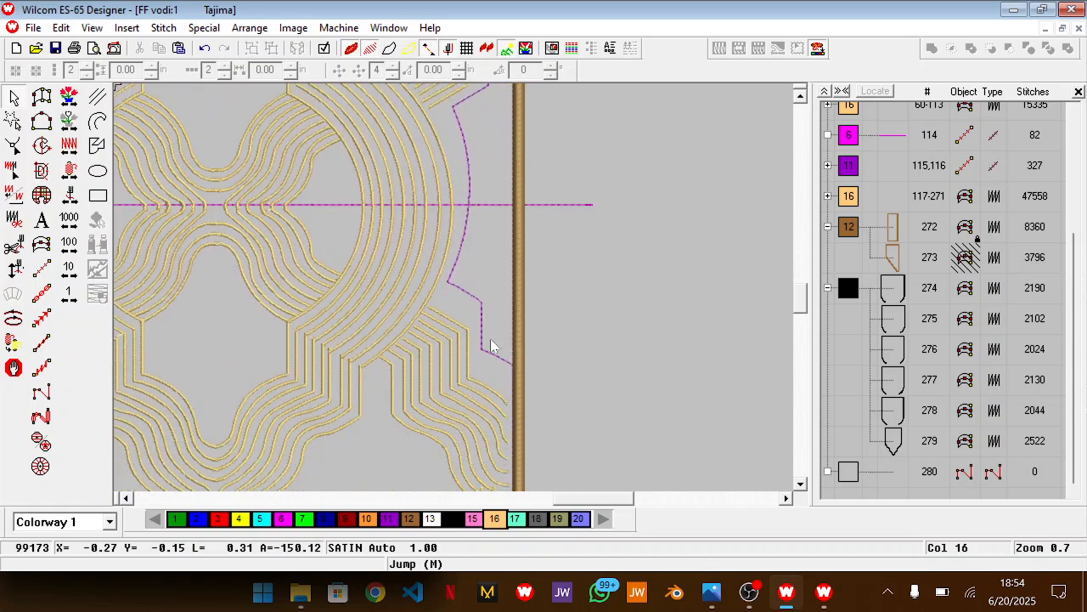
scroll(513, 475, "down", 9)
scroll(418, 366, "down", 8)
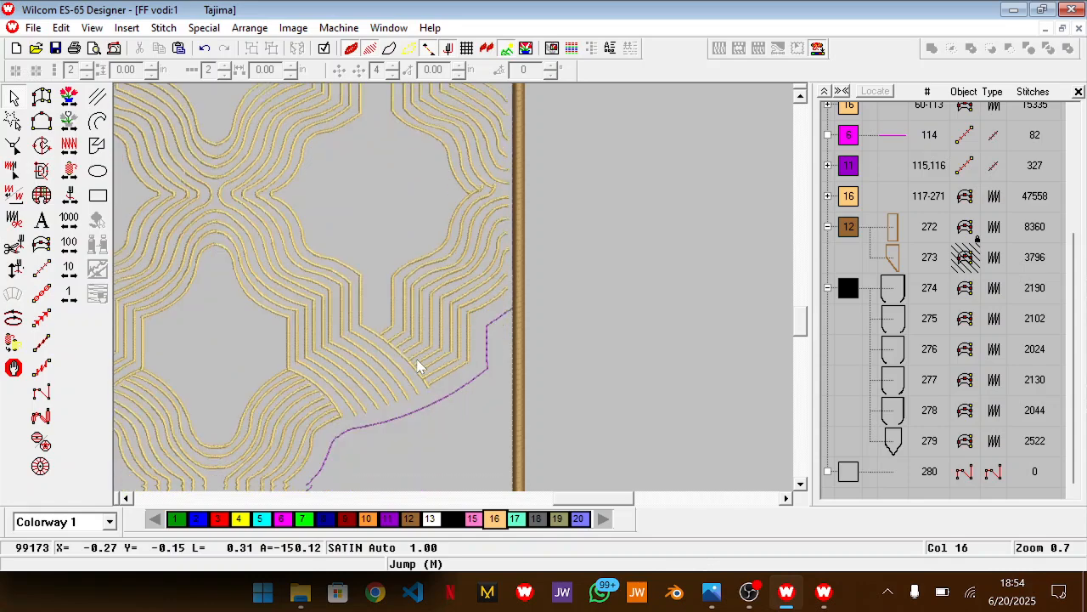
left_click_drag(551, 507, 514, 484)
scroll(524, 314, "up", 5)
scroll(525, 315, "up", 10)
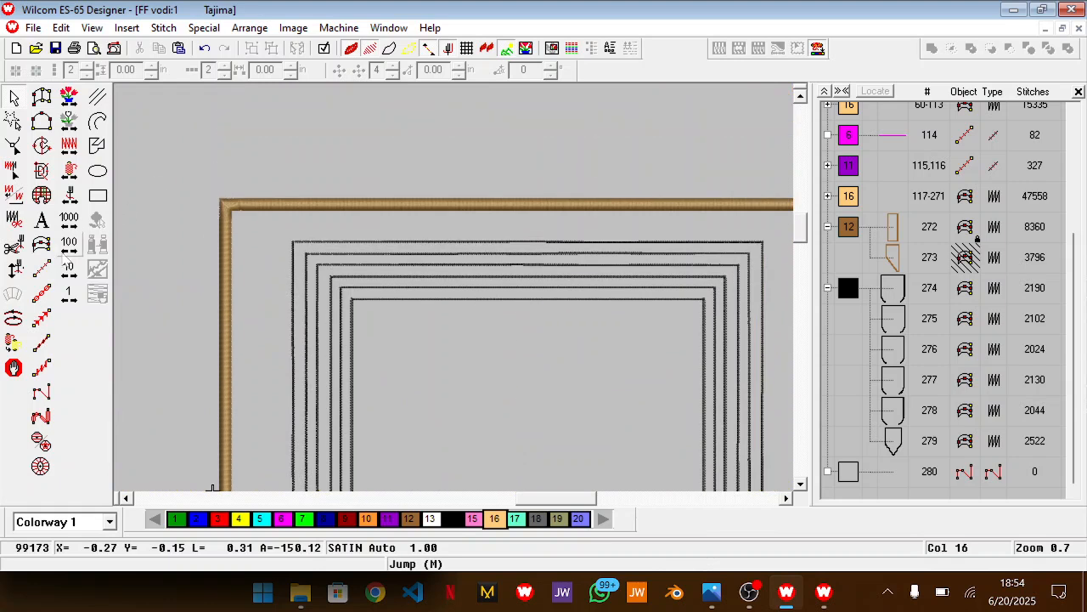
Make colour 5 the current colour and hide the purple colour 11 run-stitch guides, objects 115 and 116
left_click(41, 269)
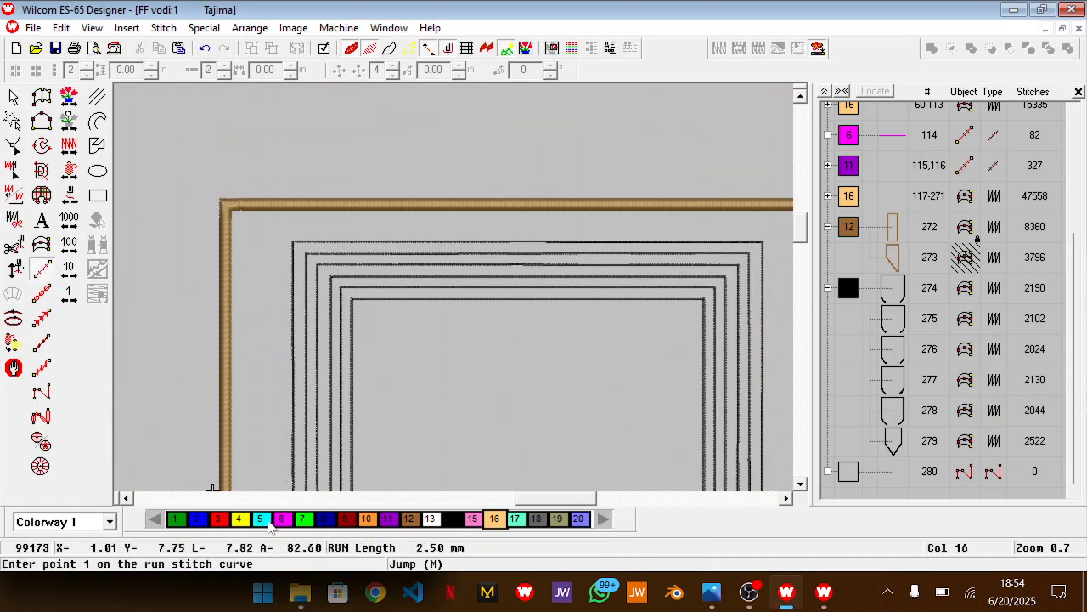
left_click(262, 519)
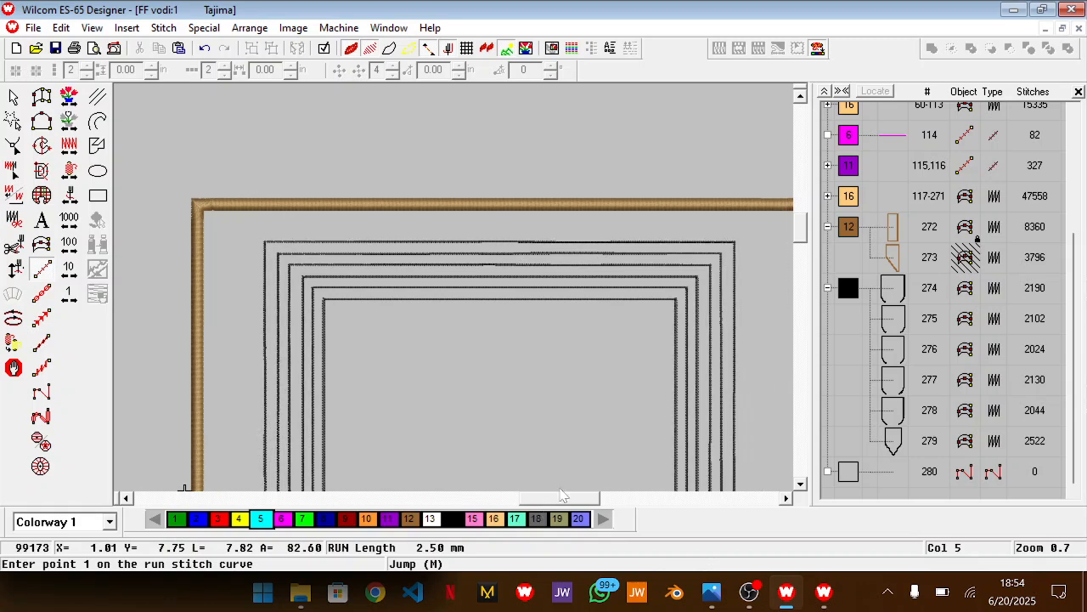
right_click(849, 167)
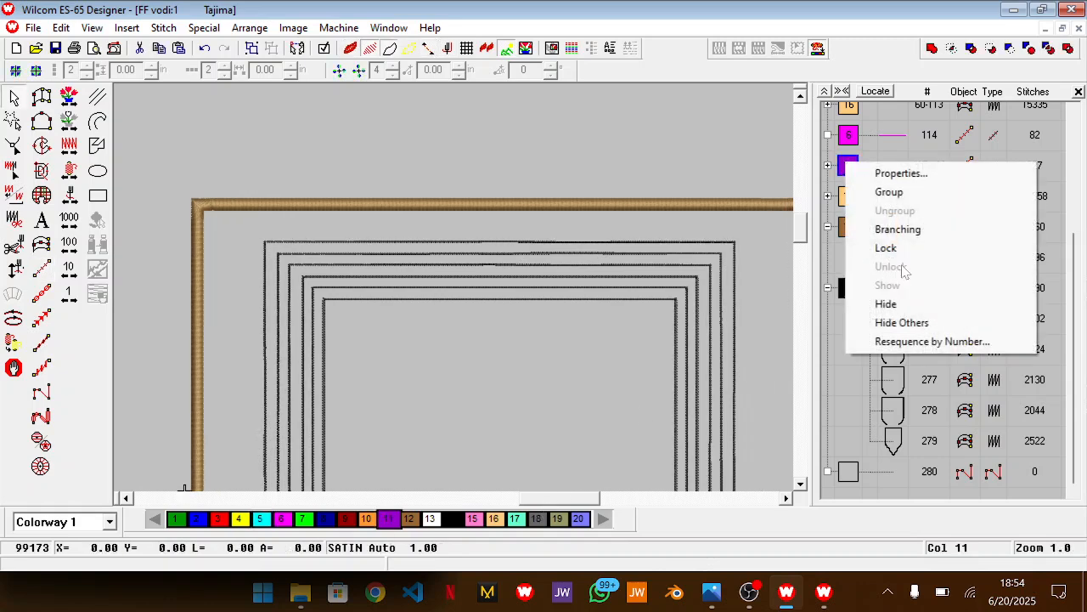
left_click(907, 306)
scroll(648, 313, "down", 1)
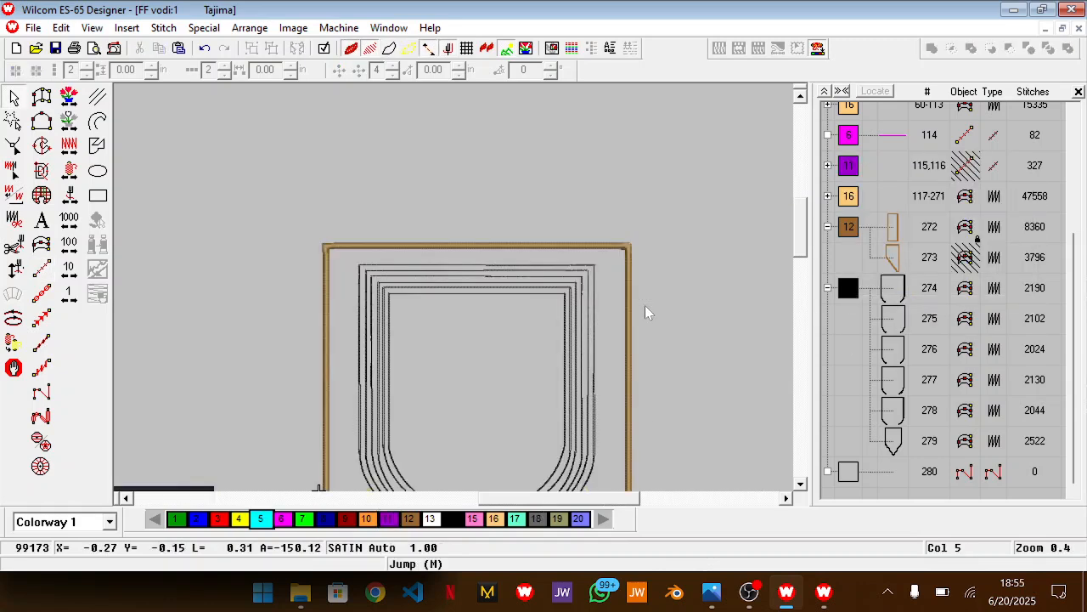
Unlock the locked objects and delete the garment reference photo together with the embroidery objects lying over it
scroll(646, 313, "down", 2)
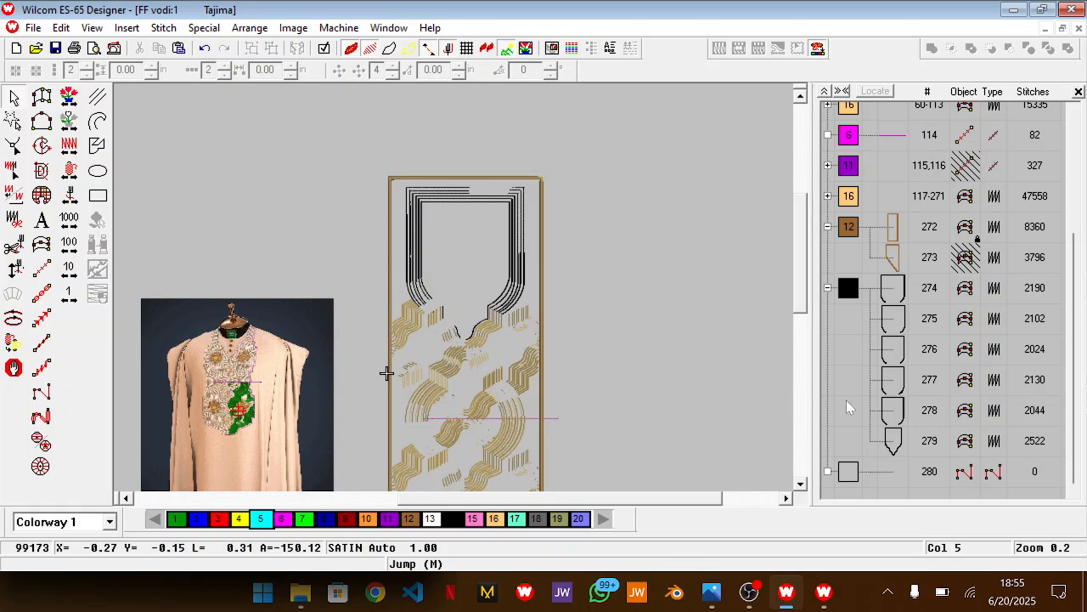
left_click(854, 402)
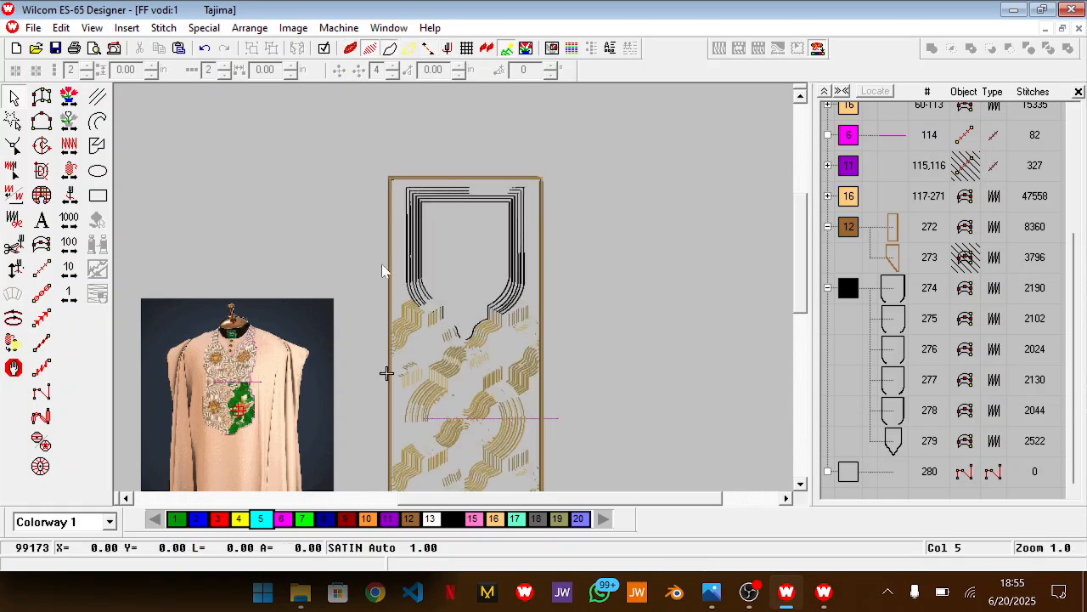
left_click(361, 253)
left_click_drag(361, 253, 308, 393)
key("Delete")
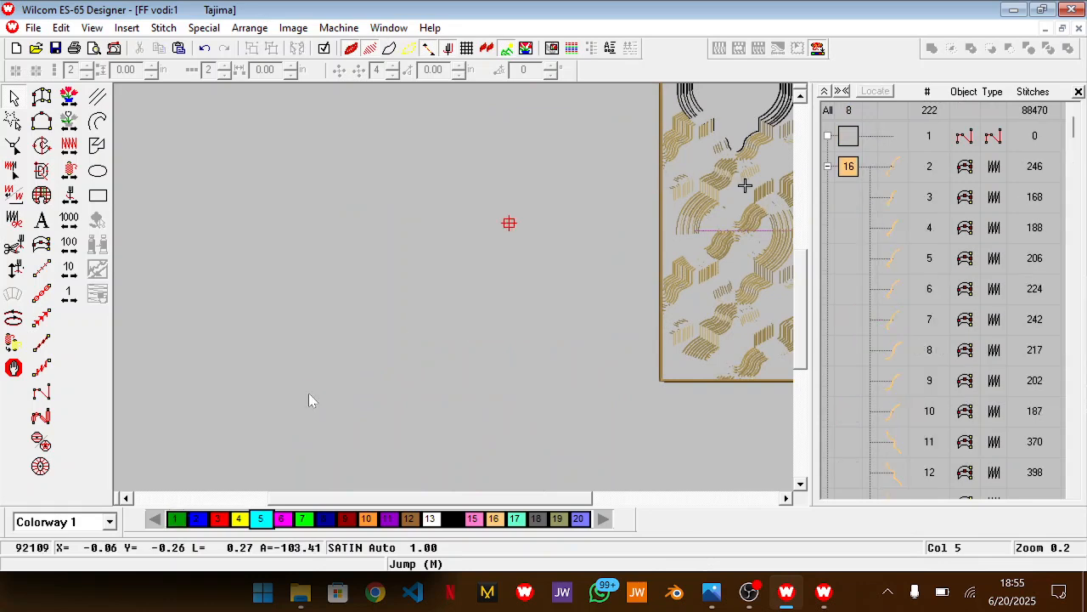
Start a run-stitch outline just above the outermost neckline line, running from the upper middle straight to just outside its right corner
key("0")
scroll(579, 276, "up", 2)
key("z")
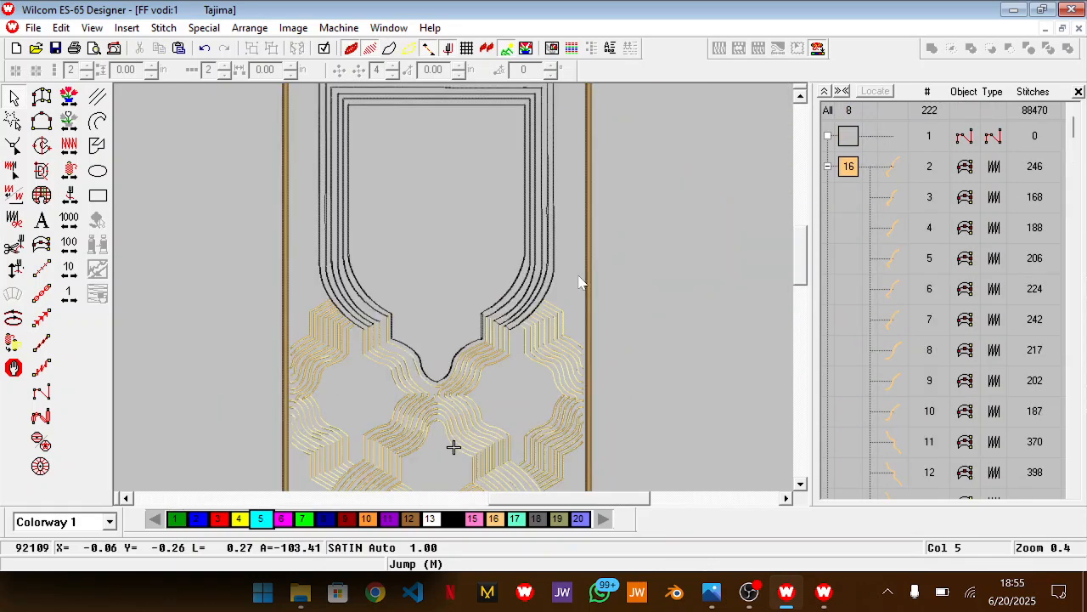
scroll(579, 277, "up", 2)
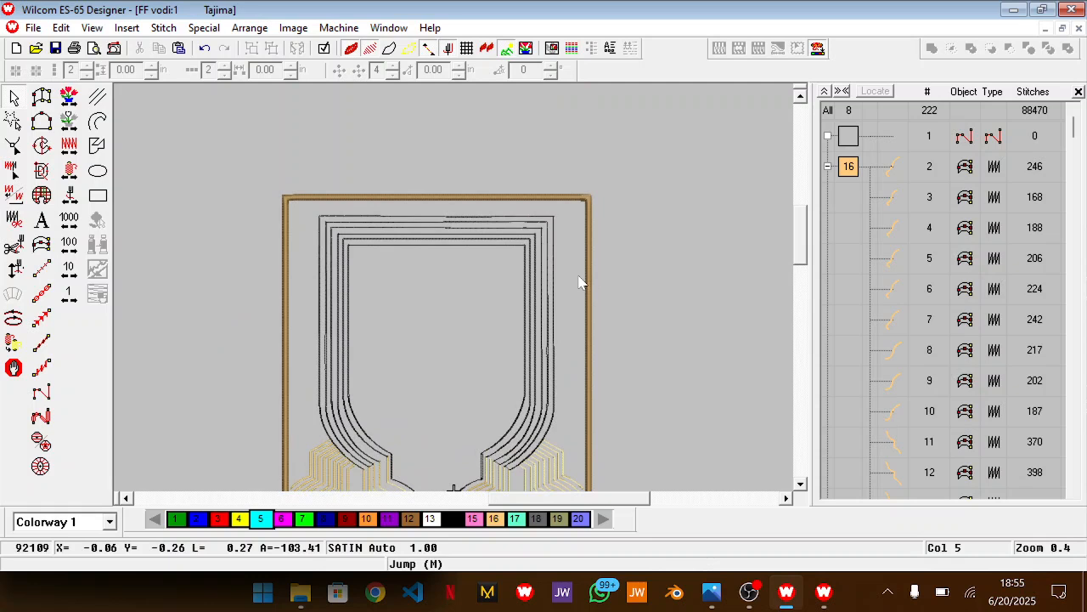
scroll(579, 276, "down", 1)
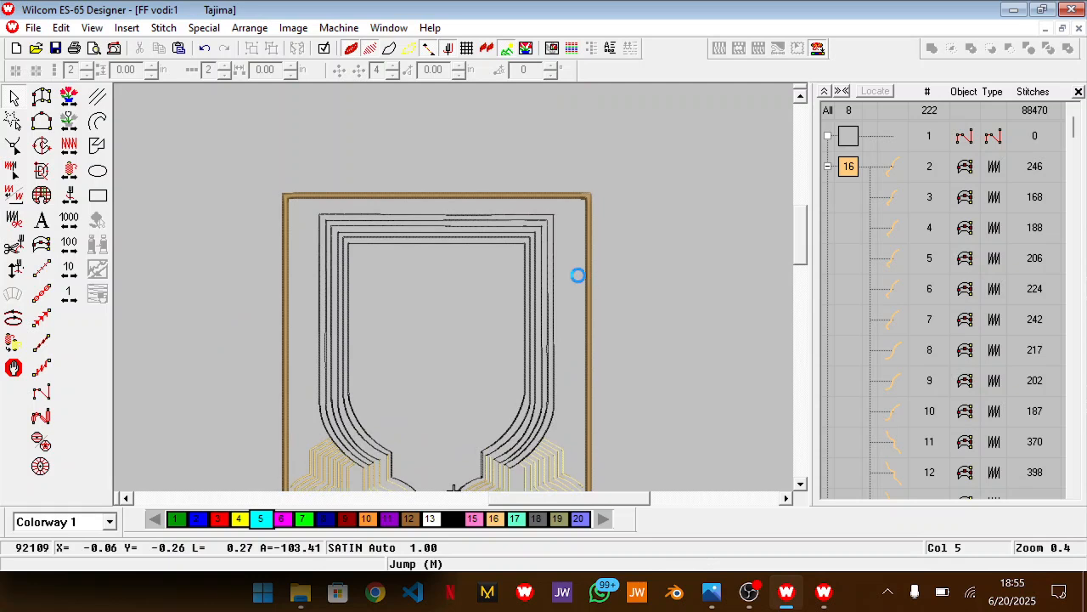
left_click(42, 269)
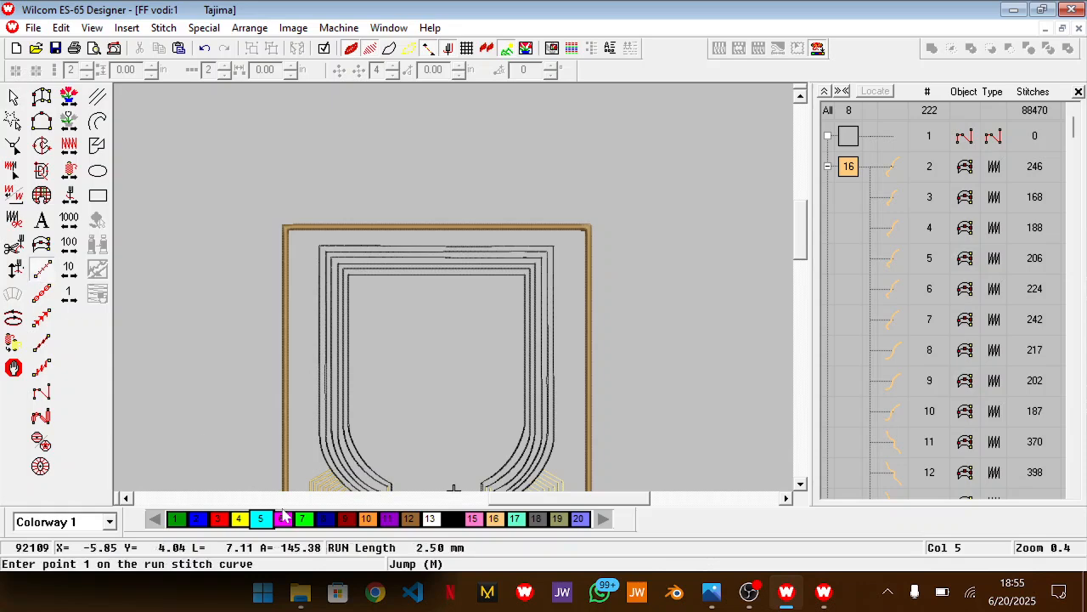
key("z")
scroll(335, 421, "up", 1)
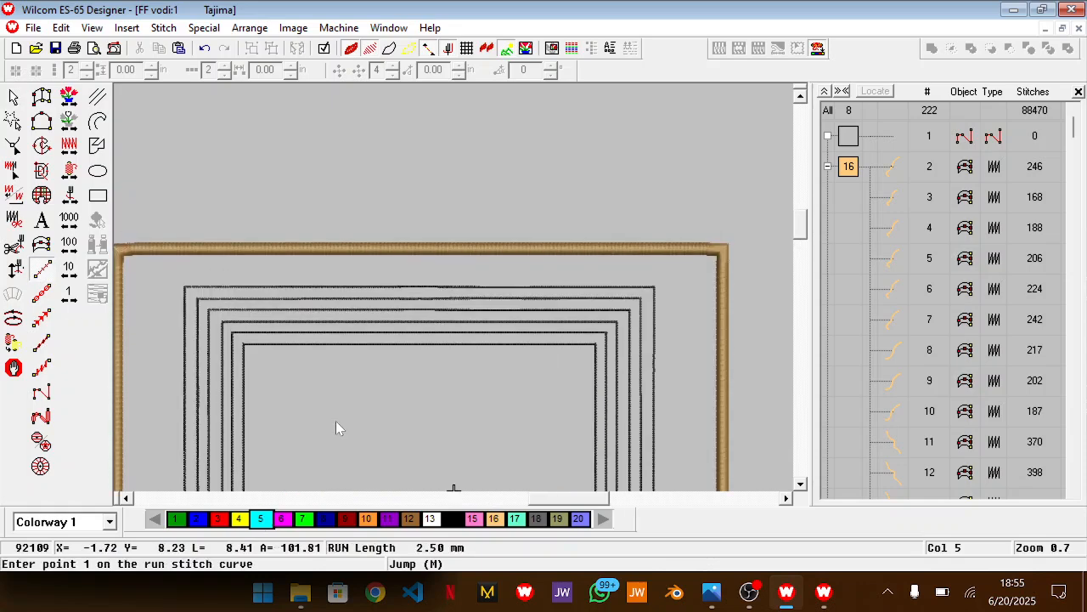
key("z")
scroll(398, 363, "up", 1)
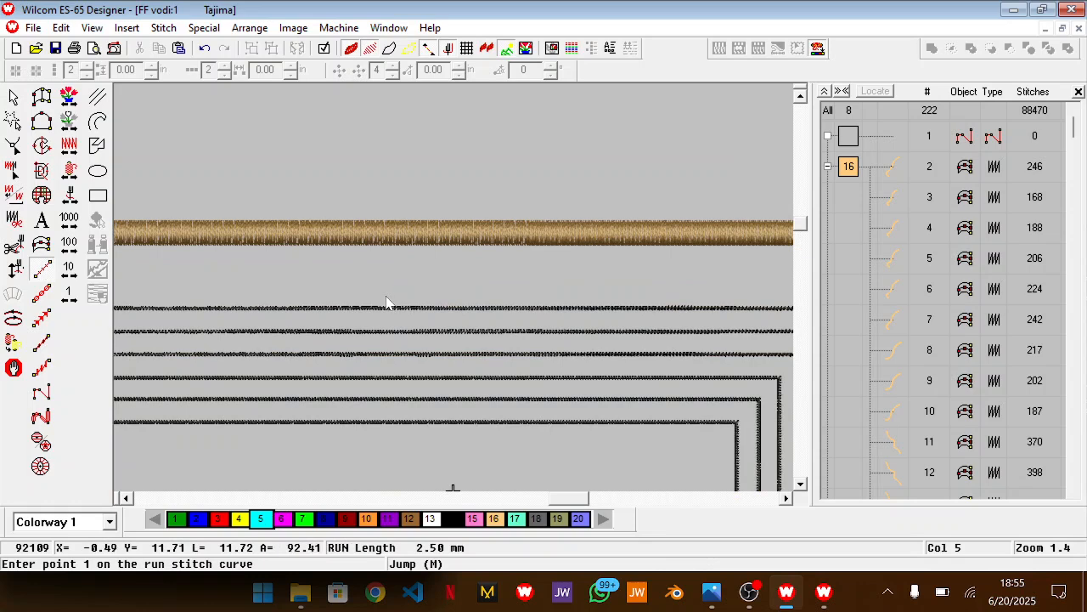
left_click(357, 291)
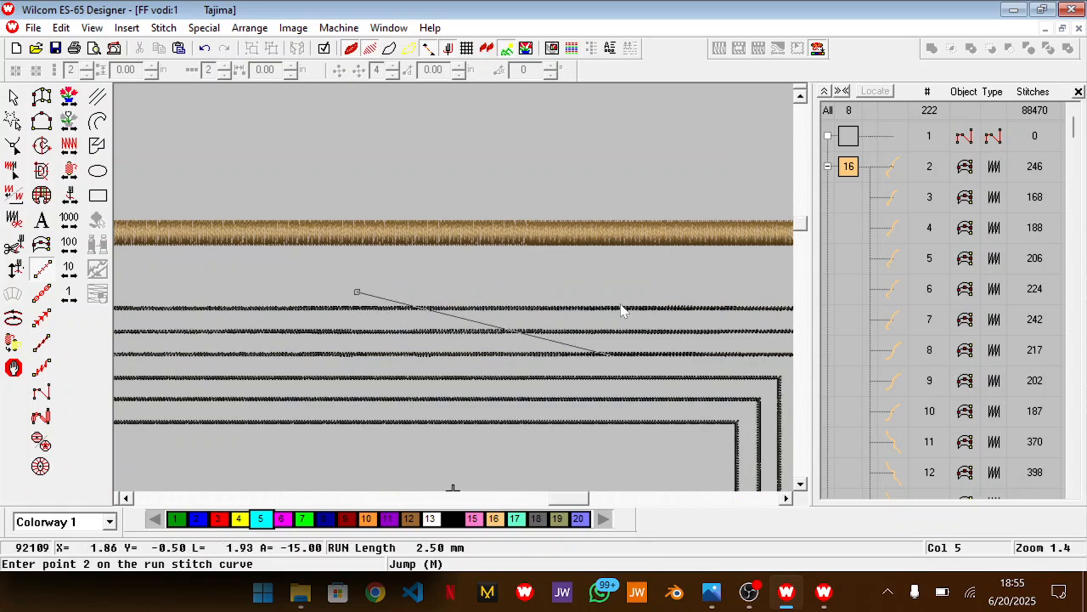
scroll(621, 304, "right", 3)
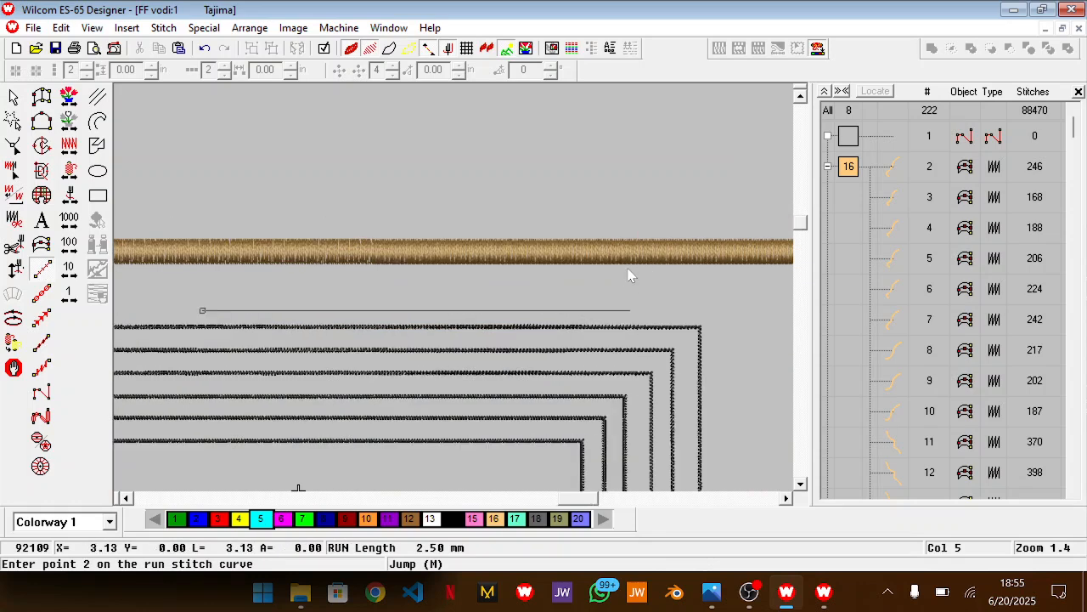
left_click(717, 318)
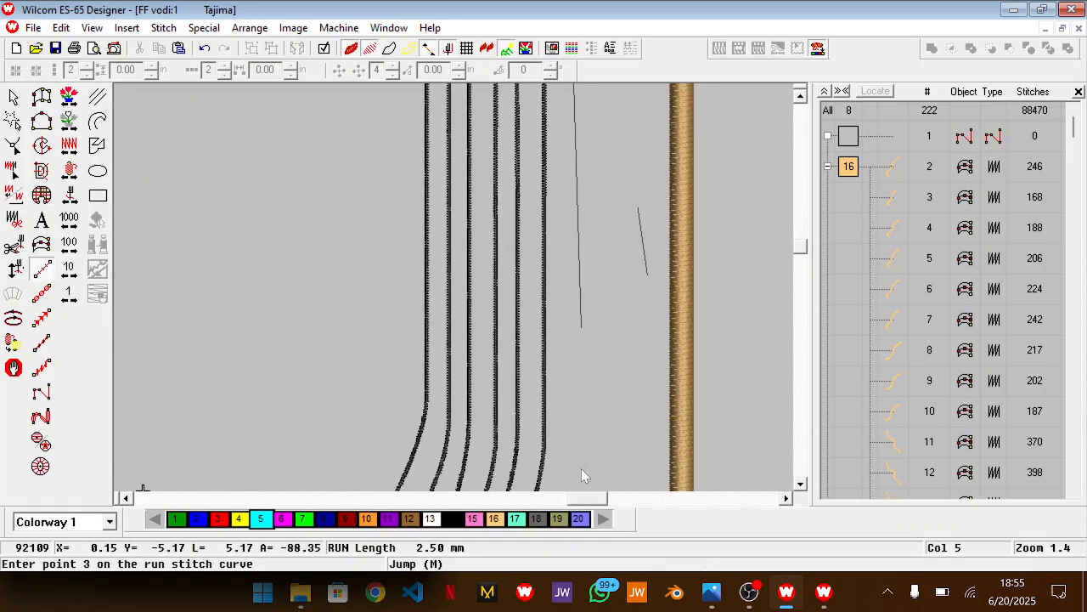
Continue the outline down the outer neckline line, around its curve, and out to the corner of the outermost stepped gold line
left_click(560, 339)
left_click(543, 421)
left_click(519, 462)
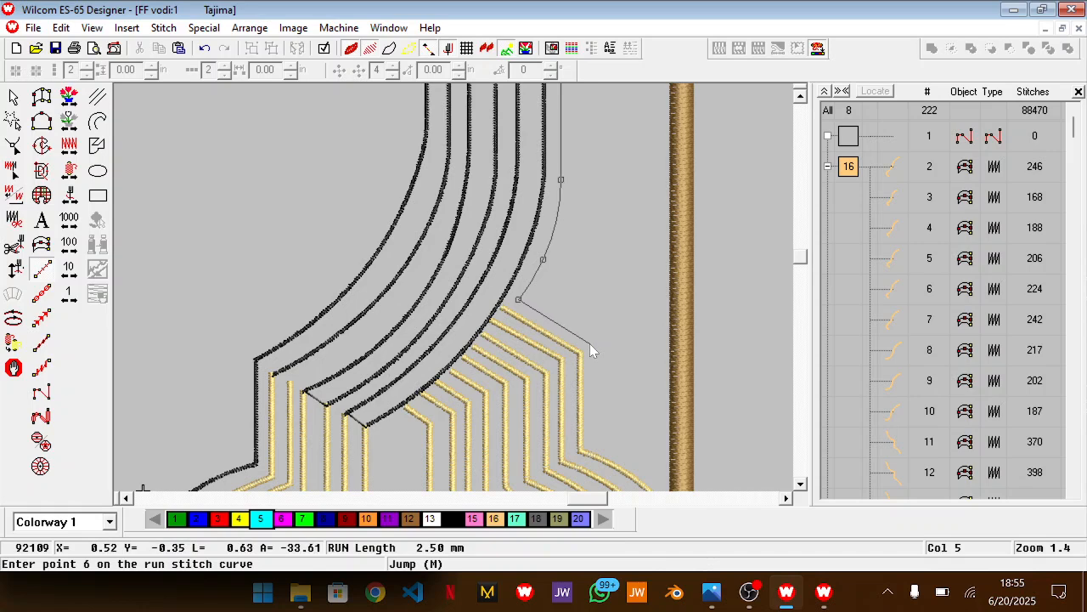
left_click(591, 345)
key("BackSpace")
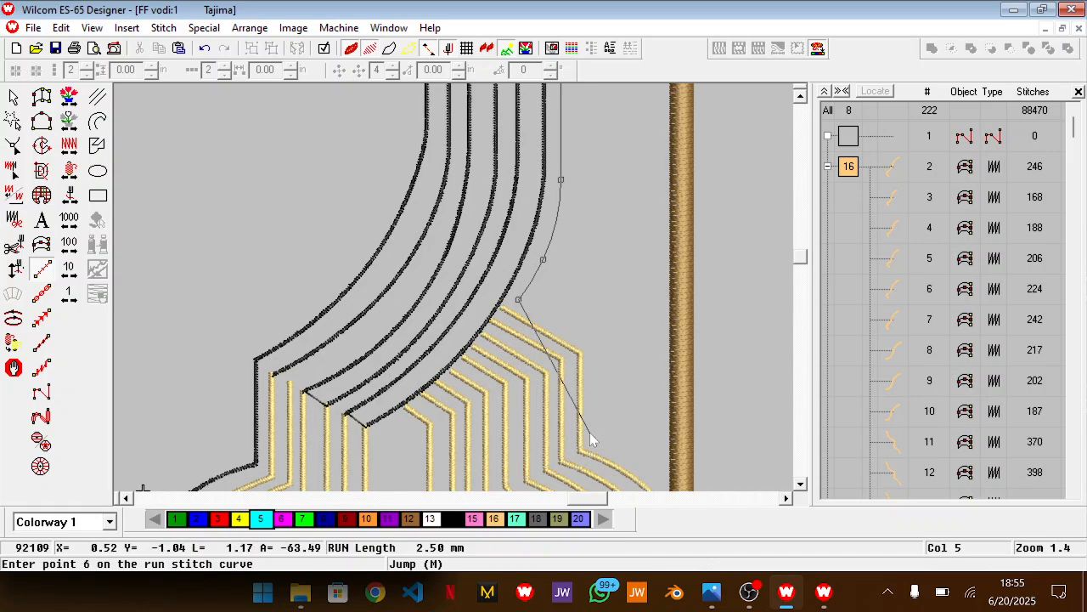
left_click(593, 349)
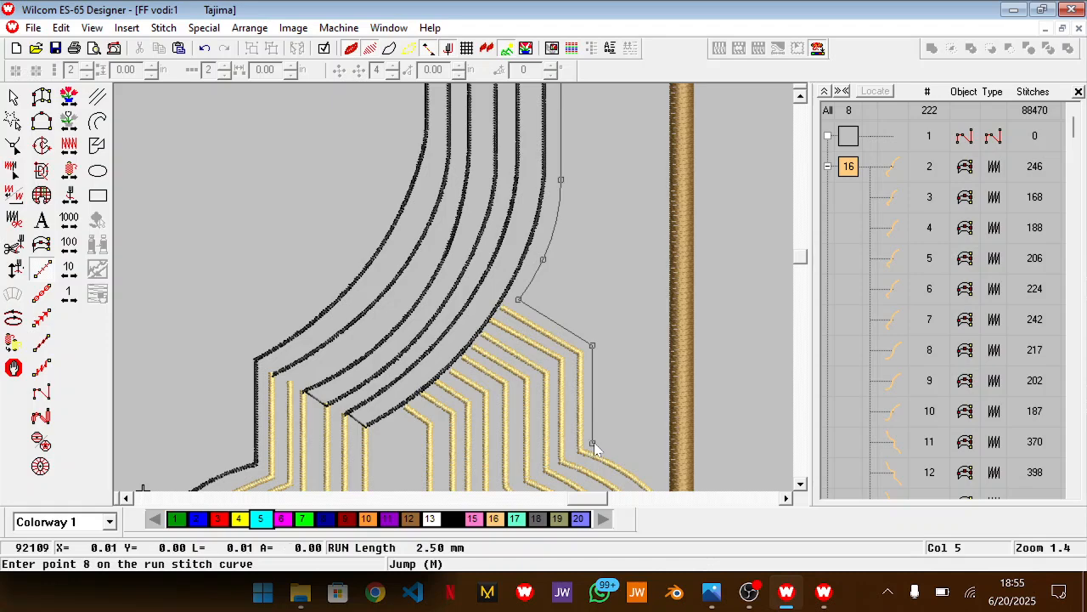
Check the reference photo's outer edge and extend the outline along the outermost gold line to the brown border
key("alt+Tab")
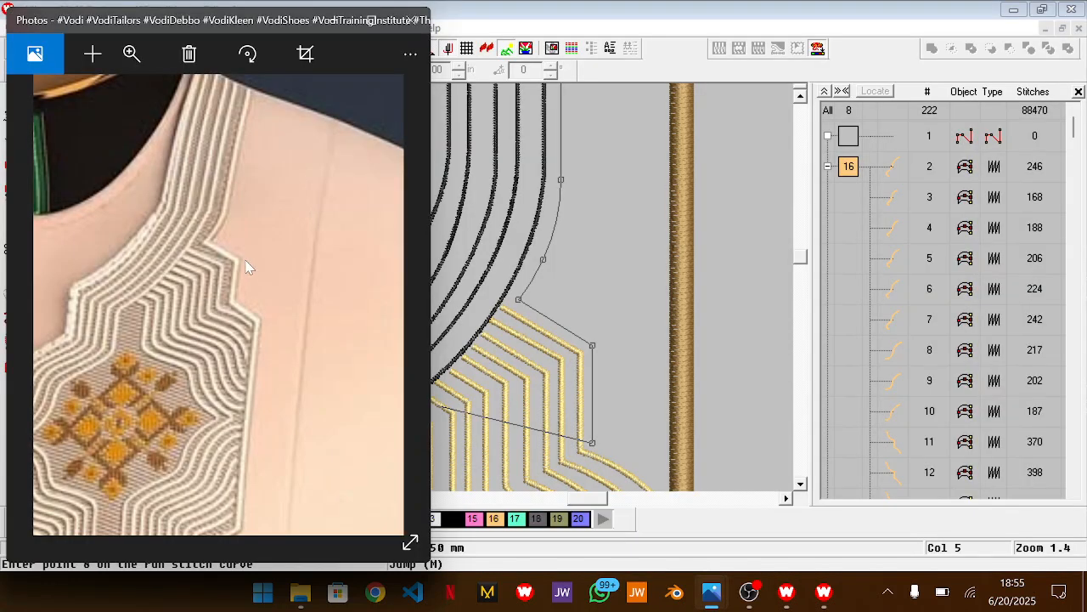
key("alt+Tab")
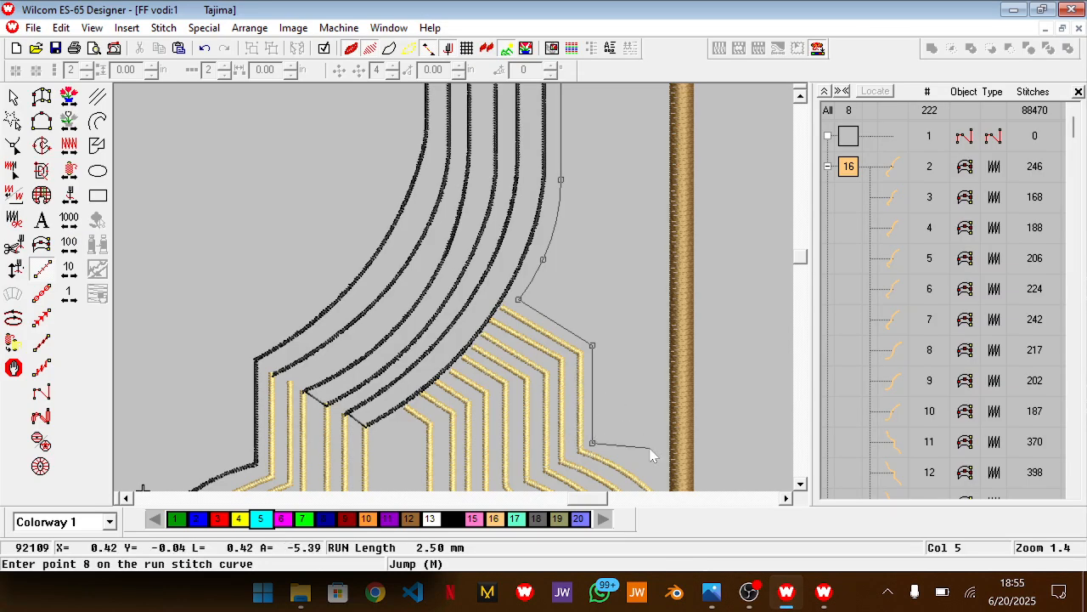
scroll(651, 456, "down", 3)
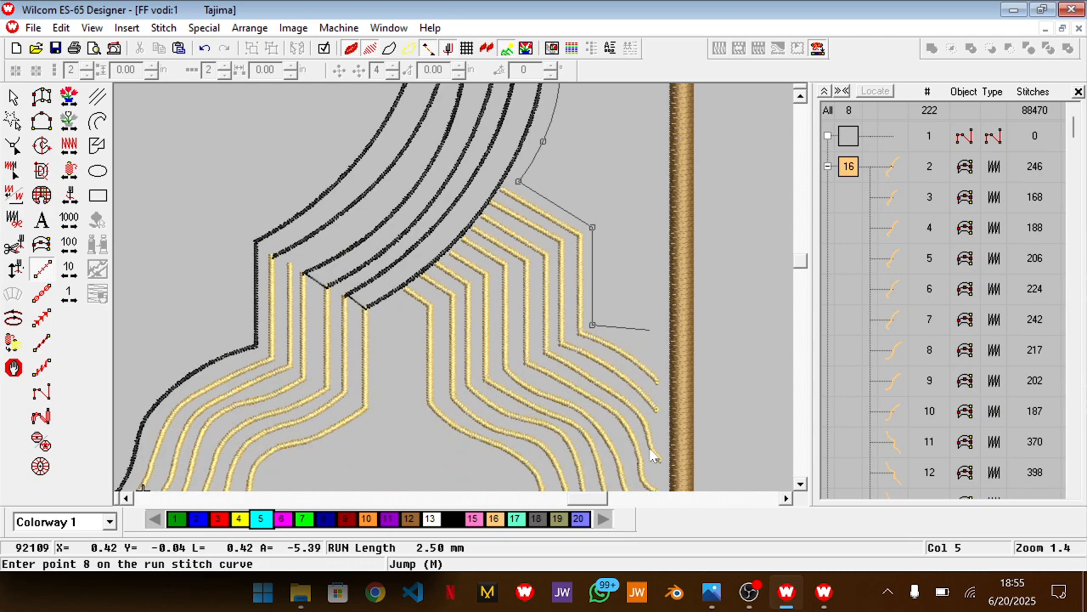
left_click(647, 353)
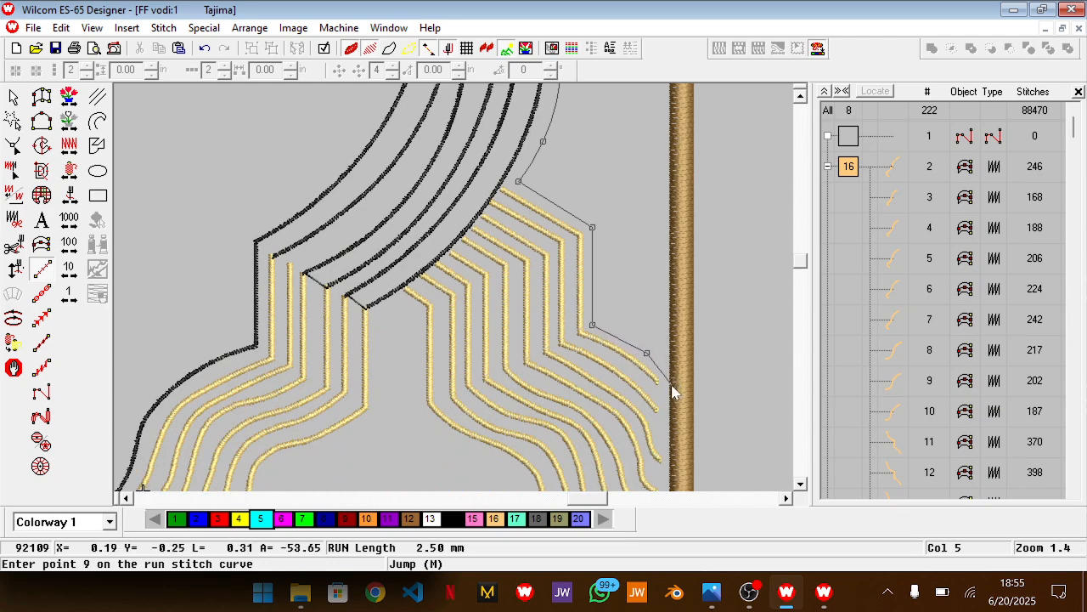
left_click(670, 385)
Compare with the reference photo again and replace the outline's last point with one just inside the brown border
scroll(671, 391, "down", 5)
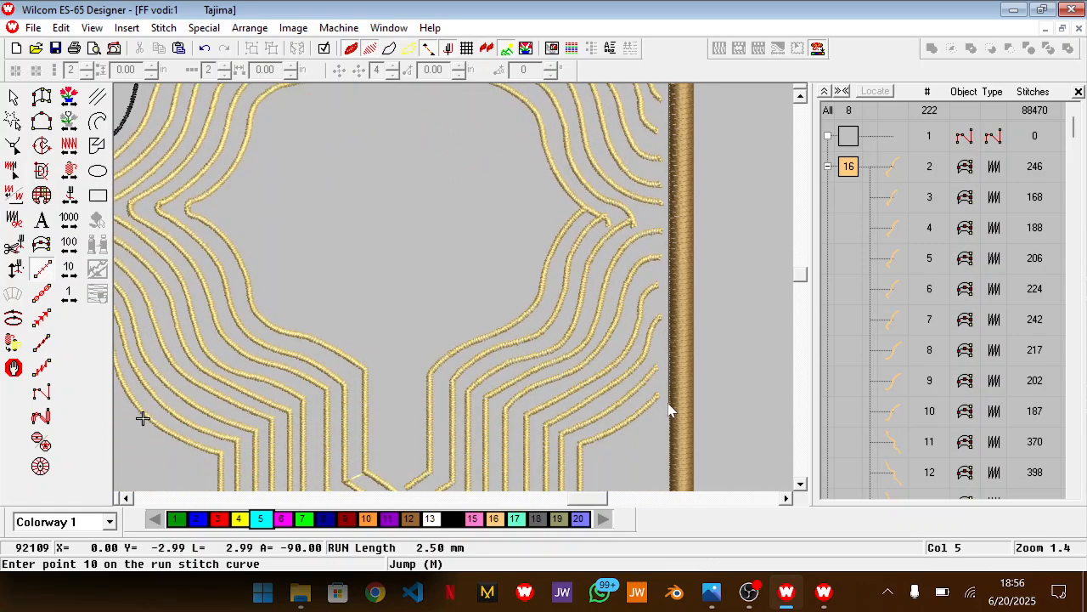
scroll(670, 410, "up", 4)
key("alt+Tab")
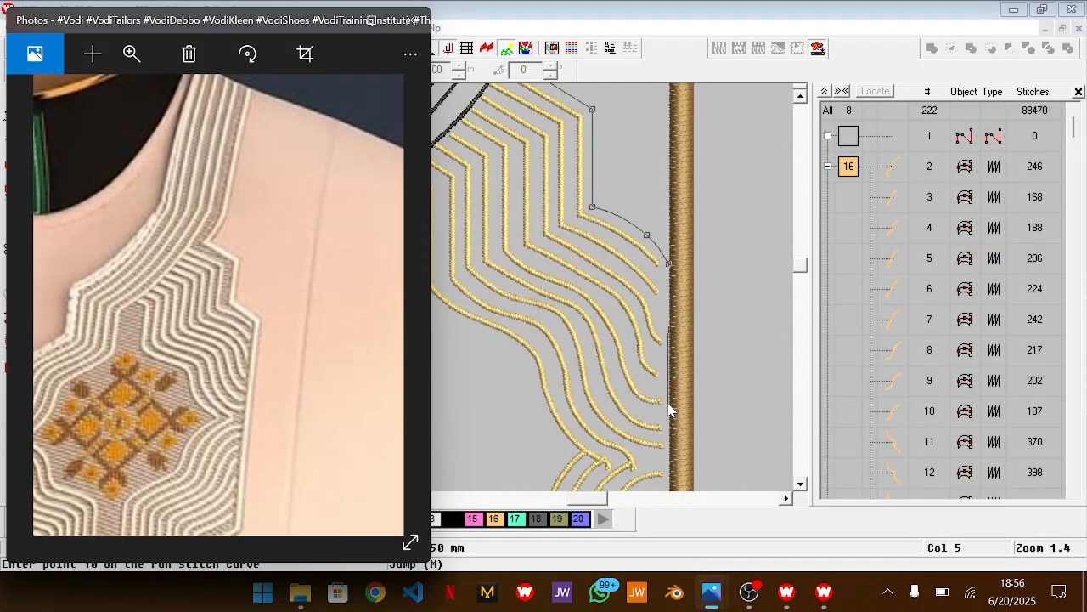
key("alt+Tab")
key("BackSpace")
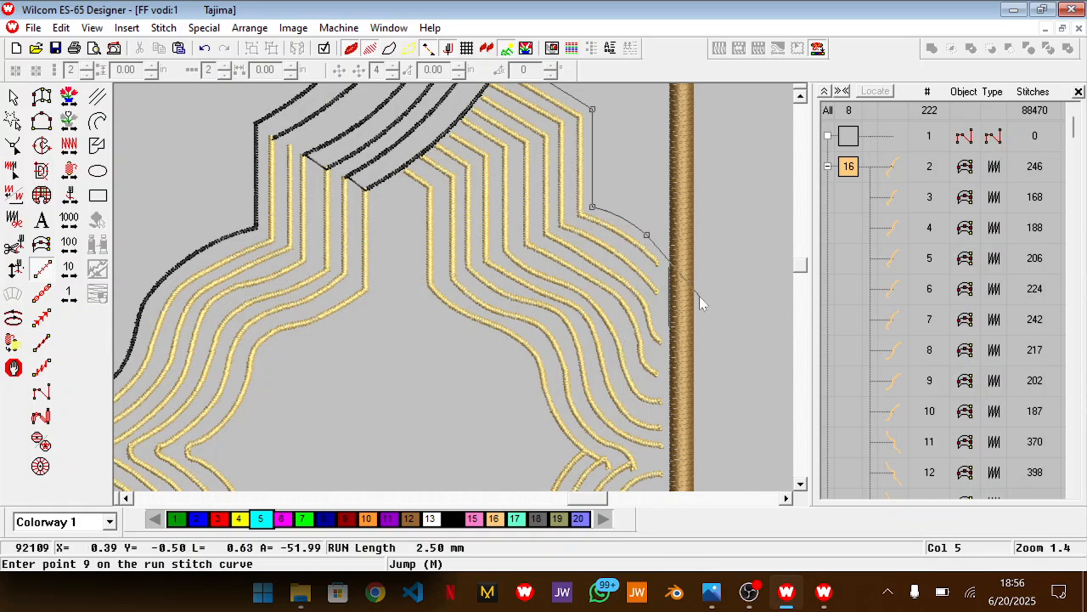
left_click(666, 262)
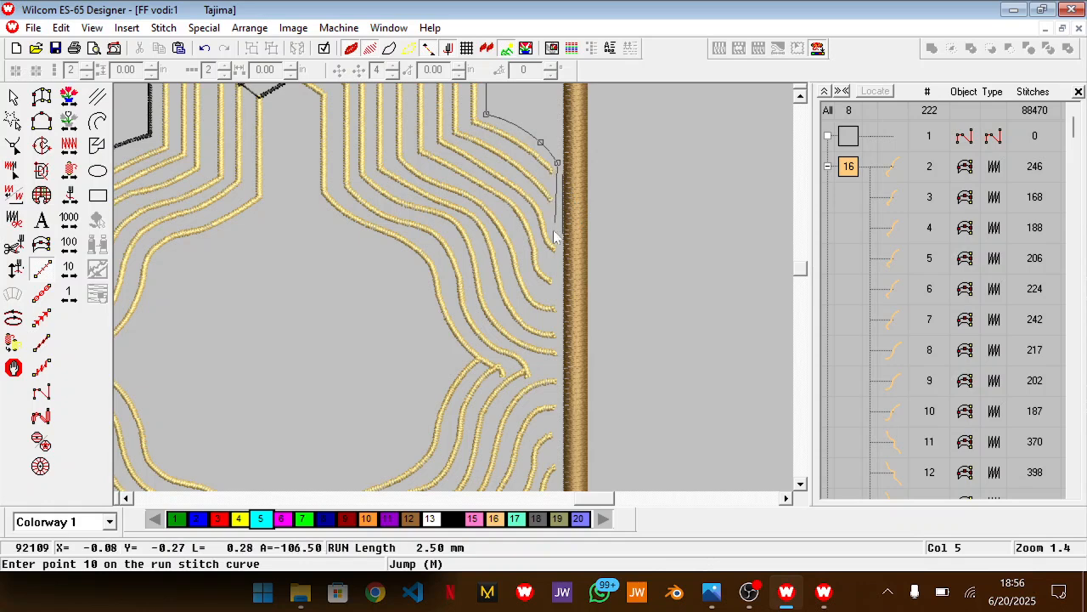
scroll(559, 390, "down", 4)
scroll(559, 393, "down", 1)
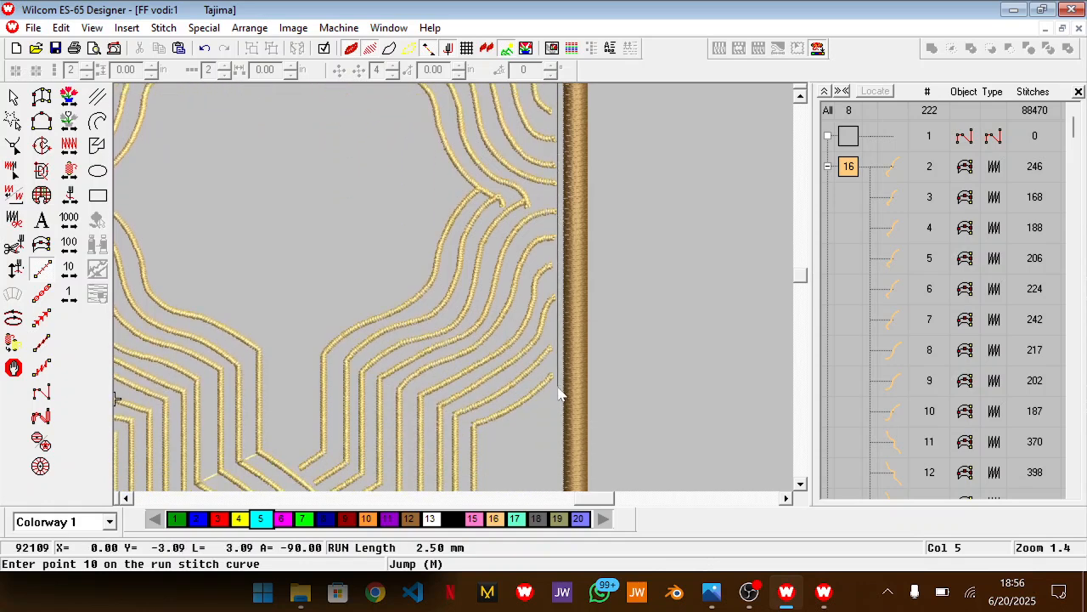
left_click(522, 414)
left_click(485, 433)
key("BackSpace")
key("BackSpace")
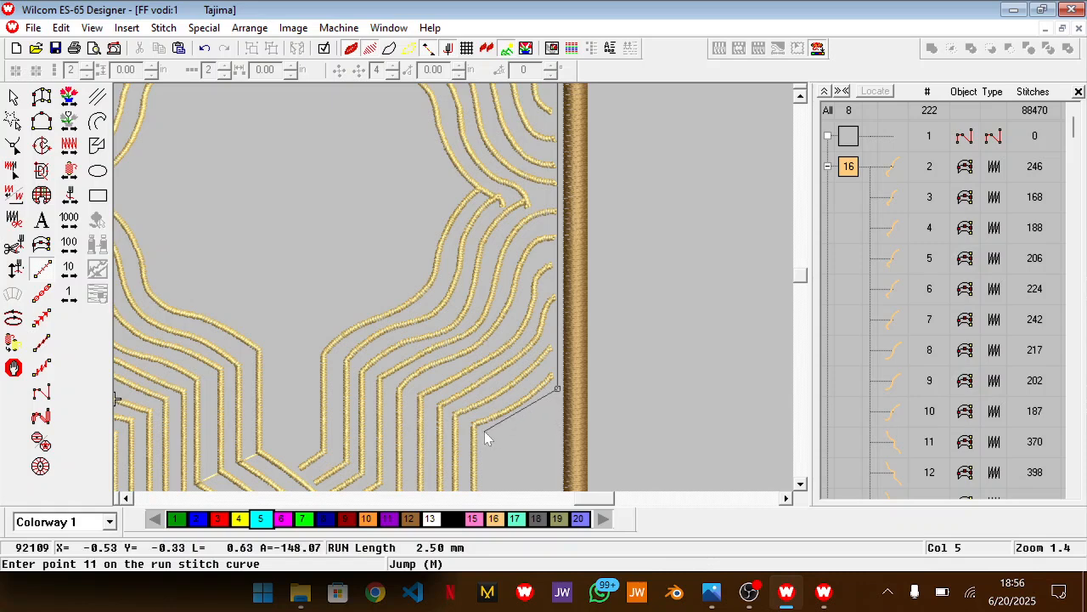
key("BackSpace")
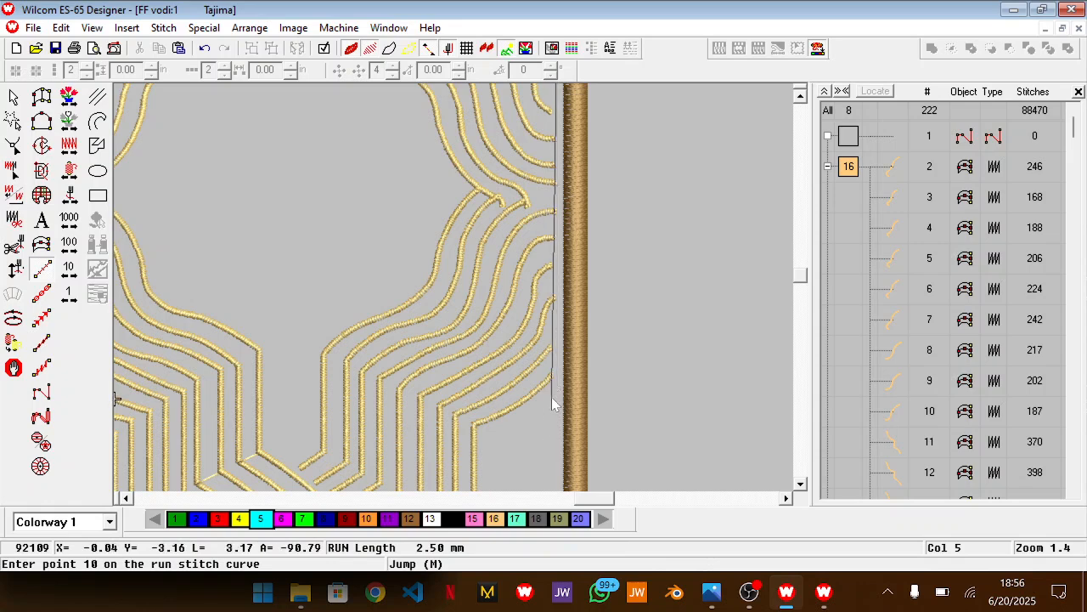
Run the outline straight down inside the brown border and back in around the lower stepped gold lines to the large circular motif
left_click(556, 397)
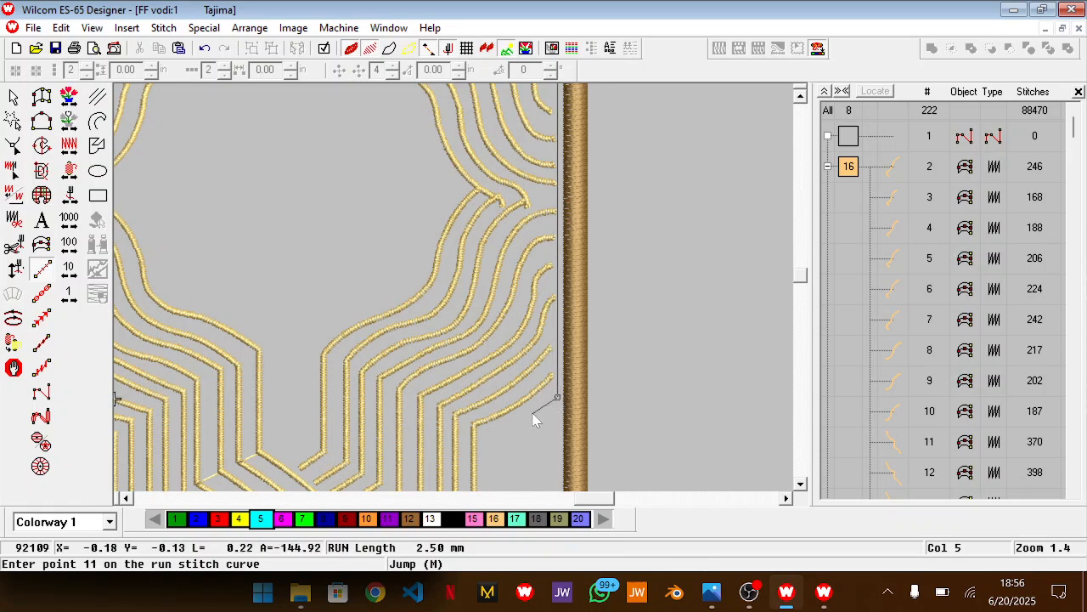
left_click(518, 419)
left_click(484, 432)
scroll(484, 433, "down", 3)
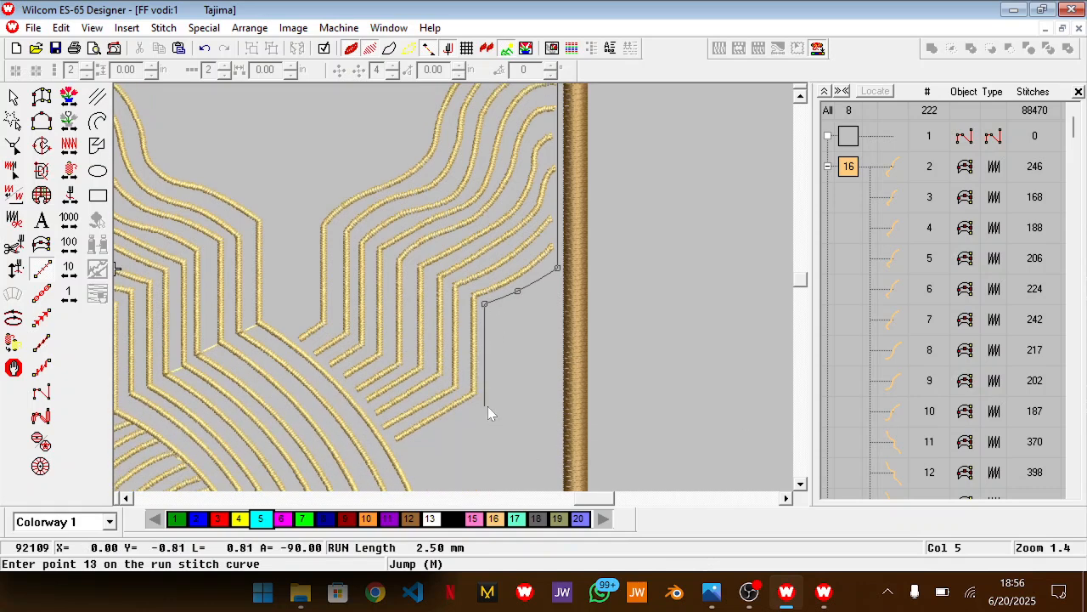
left_click(486, 406)
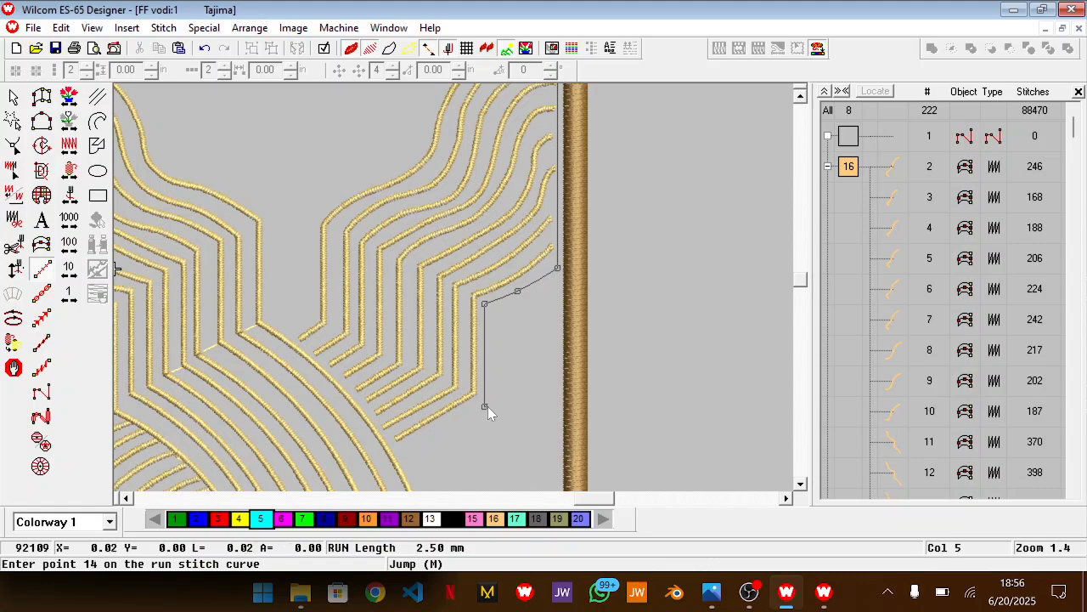
left_click(405, 457)
Check the lower edge in the reference photo and arc the outline around the outside of the large circular gold motif
key("alt+Tab")
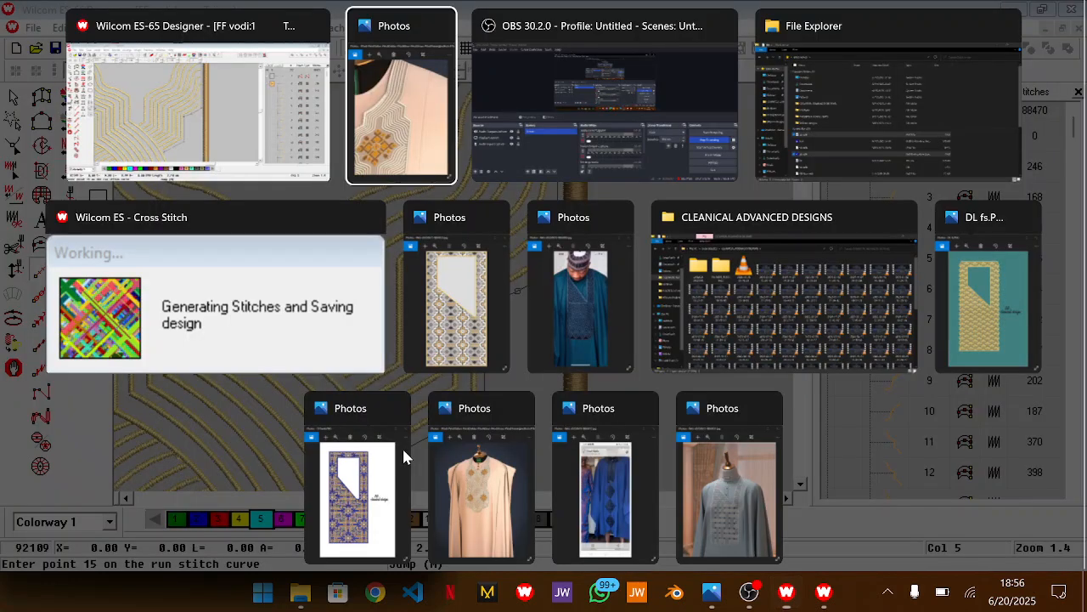
left_click_drag(242, 484, 217, 57)
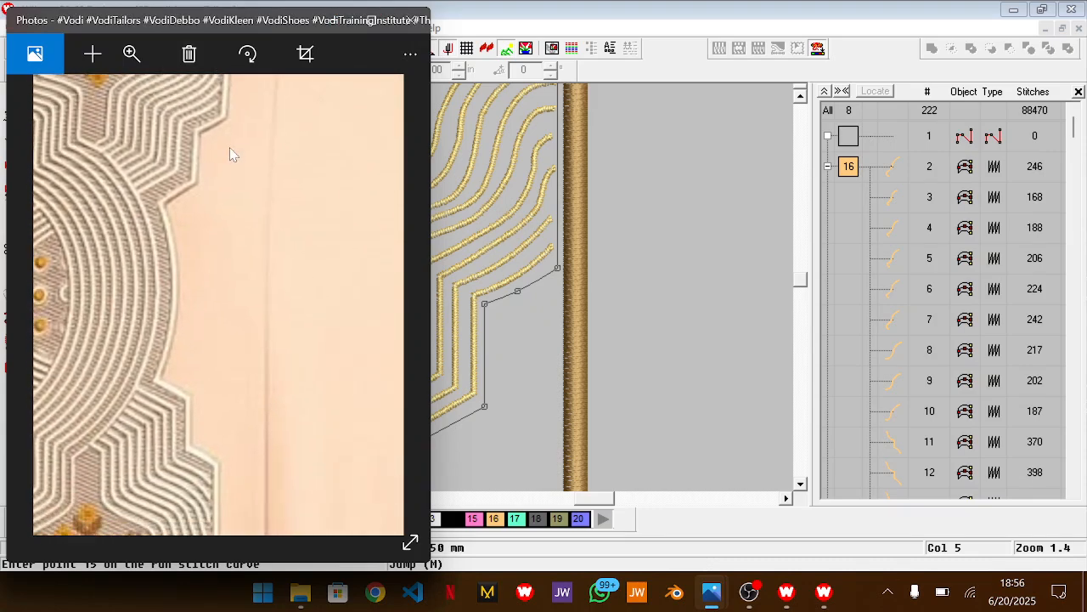
key("alt+Tab")
scroll(507, 400, "down", 2)
scroll(507, 407, "down", 1)
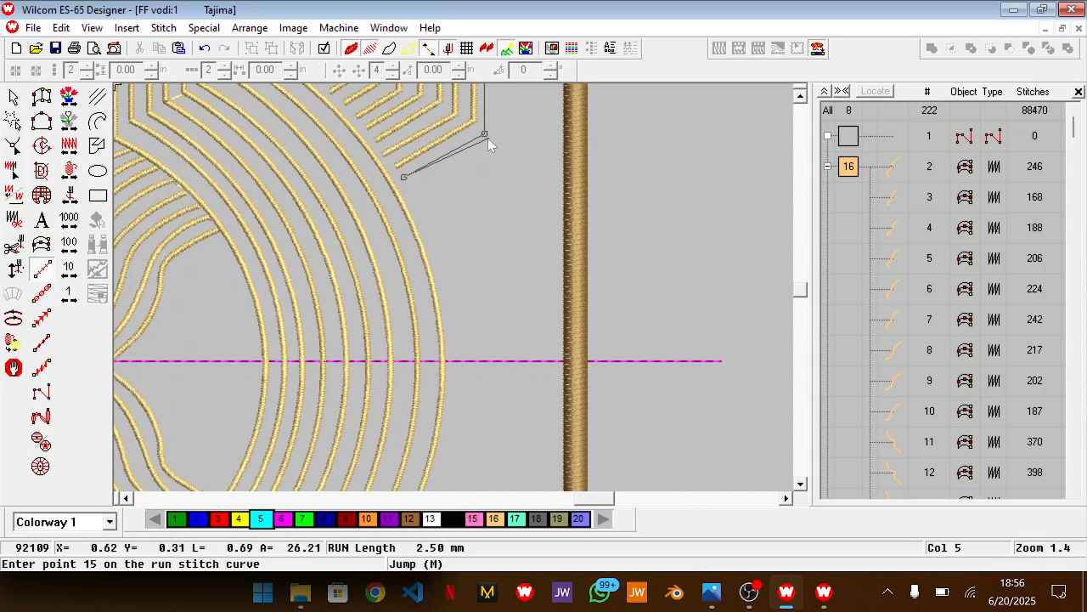
left_click(455, 364)
scroll(455, 364, "down", 3)
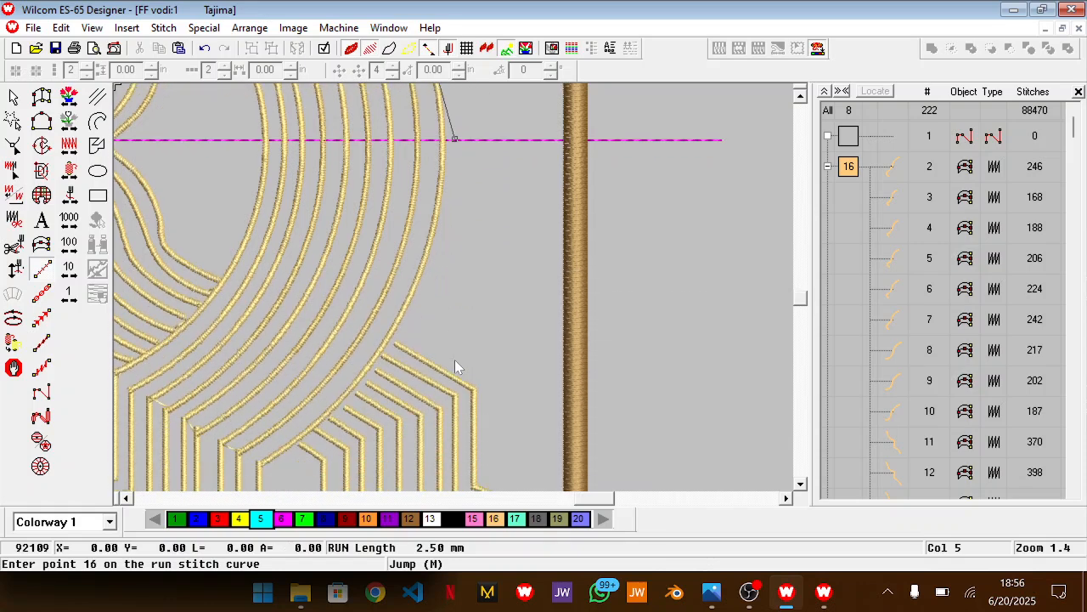
left_click(413, 338)
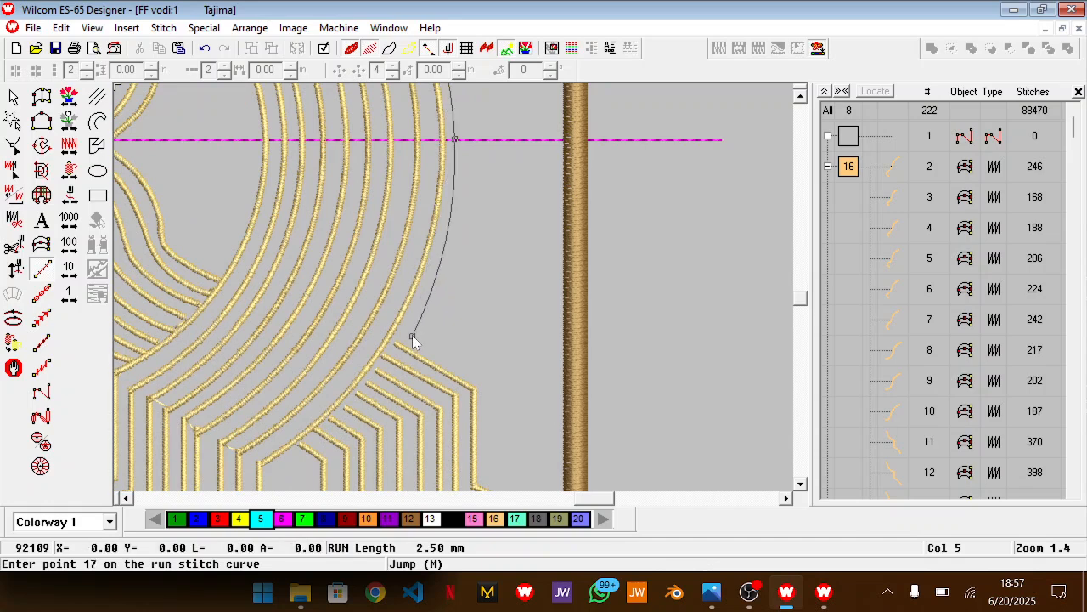
Continue the outline around the stepped gold lines below the circular motif and out towards the brown border
scroll(412, 336, "up", 5)
scroll(413, 337, "down", 5)
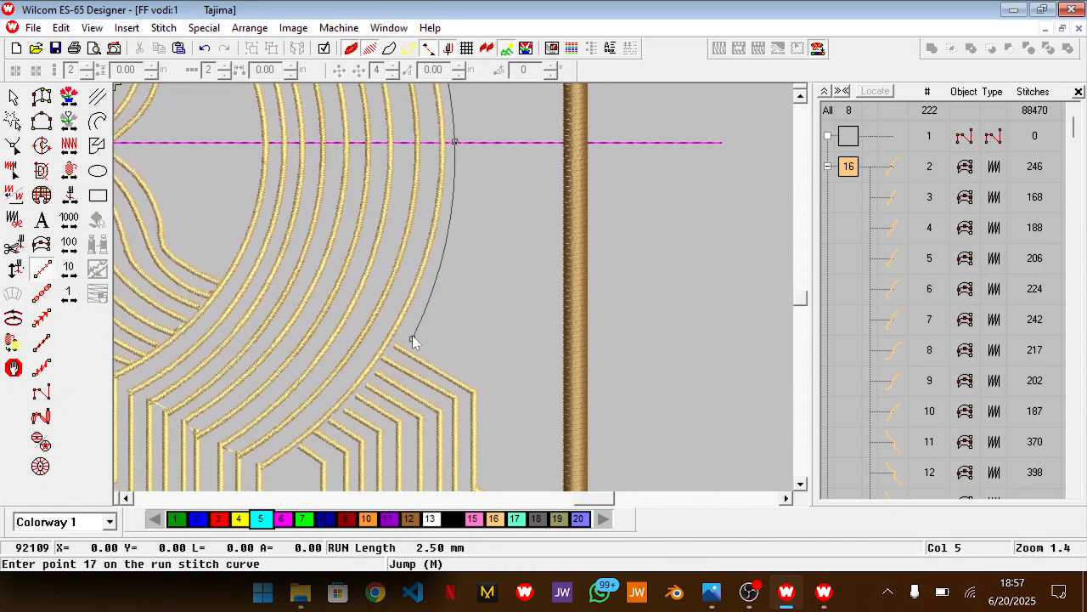
left_click(486, 386)
left_click(469, 389)
left_click(509, 408)
left_click(537, 433)
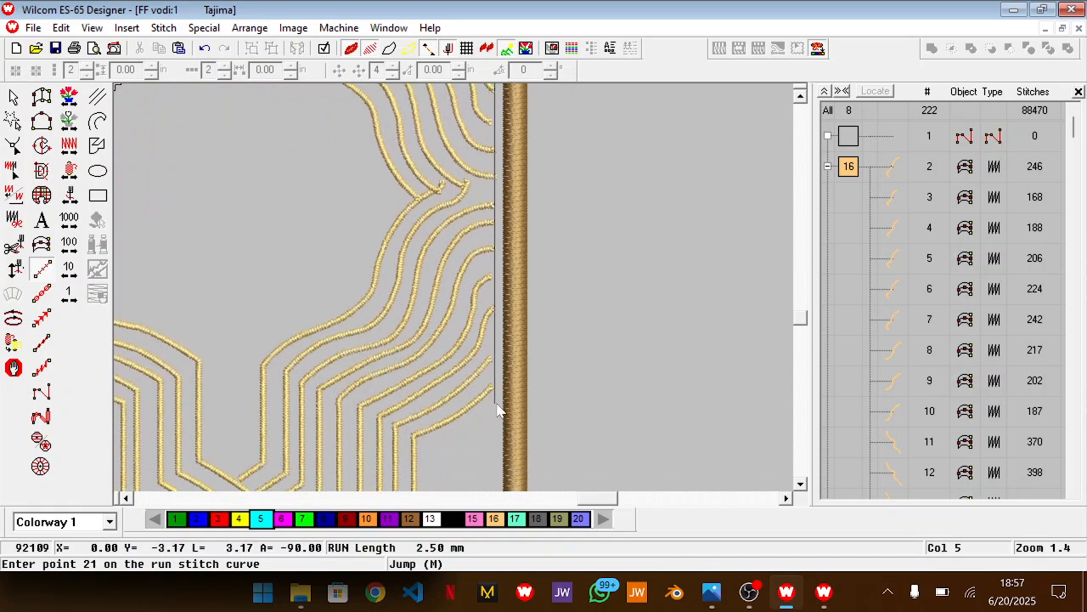
Continue the run-stitch outline from inside the brown border back in around the lower stepped gold lines and down to their bottom corner
left_click(494, 404)
left_click(457, 430)
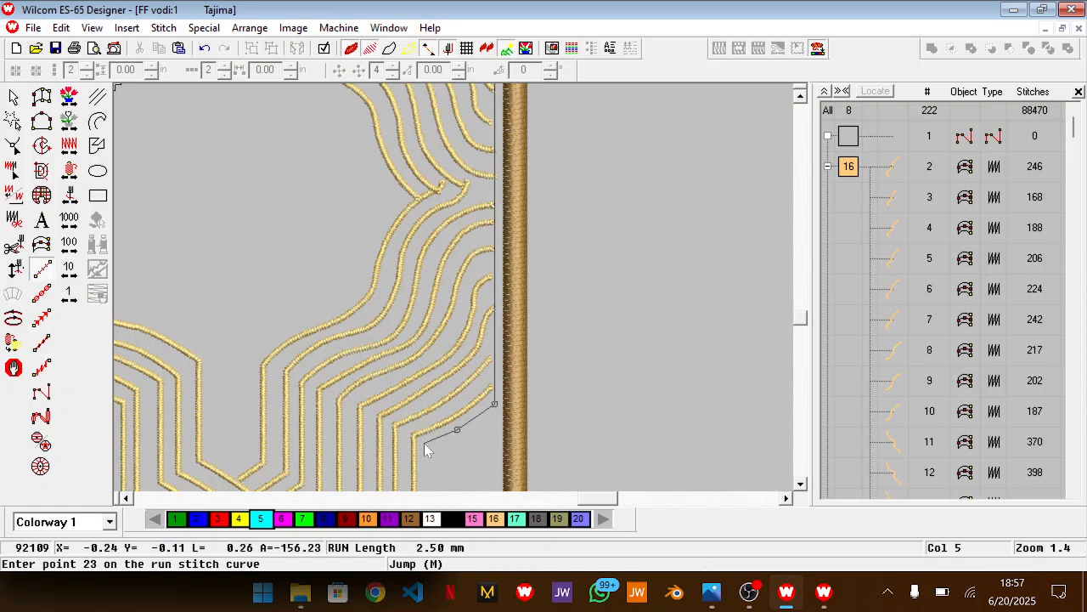
left_click(426, 447)
scroll(425, 444, "down", 3)
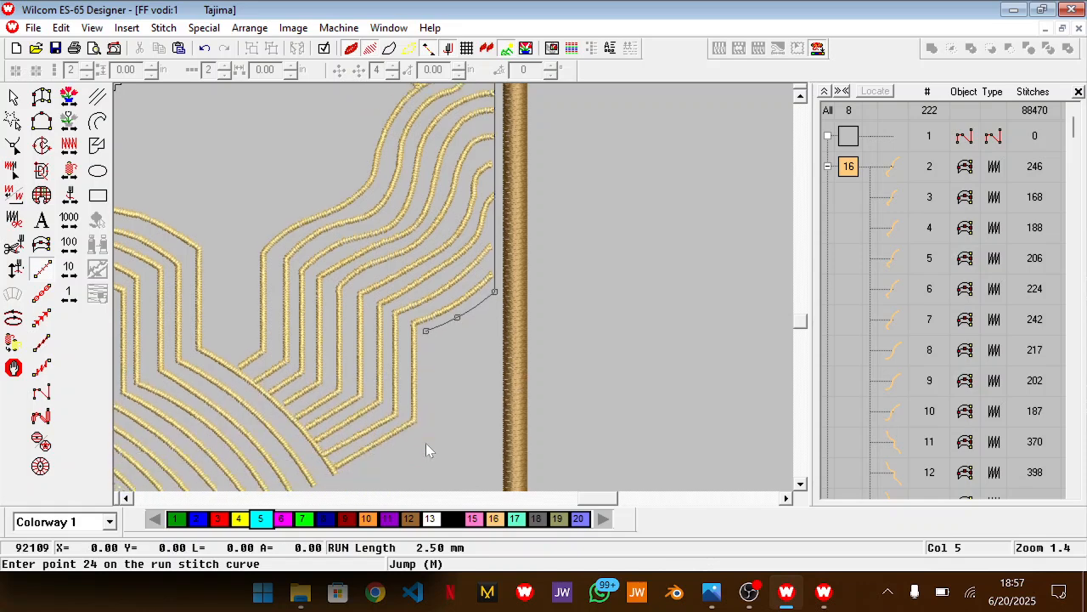
left_click(421, 435)
scroll(421, 435, "down", 2)
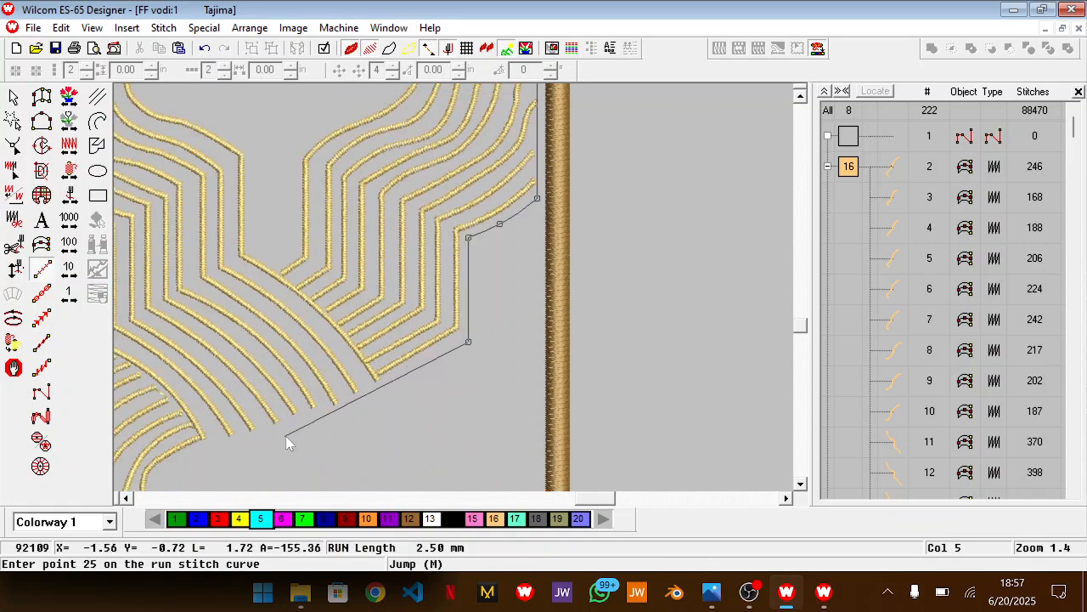
Examine the pattern's lower outer edge in the reference photo and compare it with the gold lines above the bottom border
key("alt+Tab")
left_click_drag(239, 395, 304, 194)
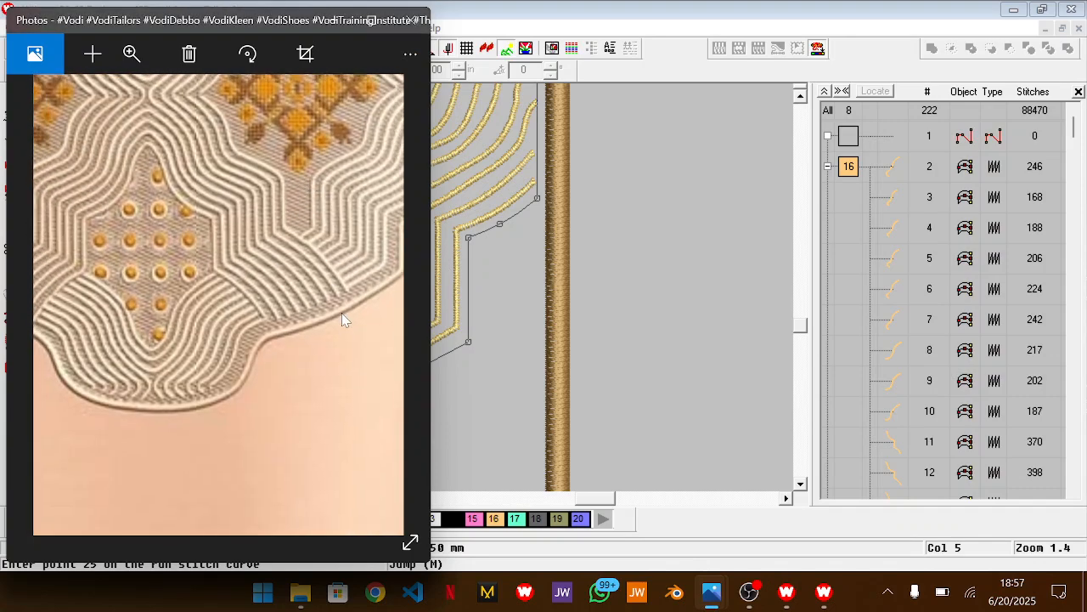
left_click_drag(305, 263, 134, 400)
left_click_drag(202, 412, 296, 319)
left_click_drag(151, 407, 212, 383)
key("alt+Tab")
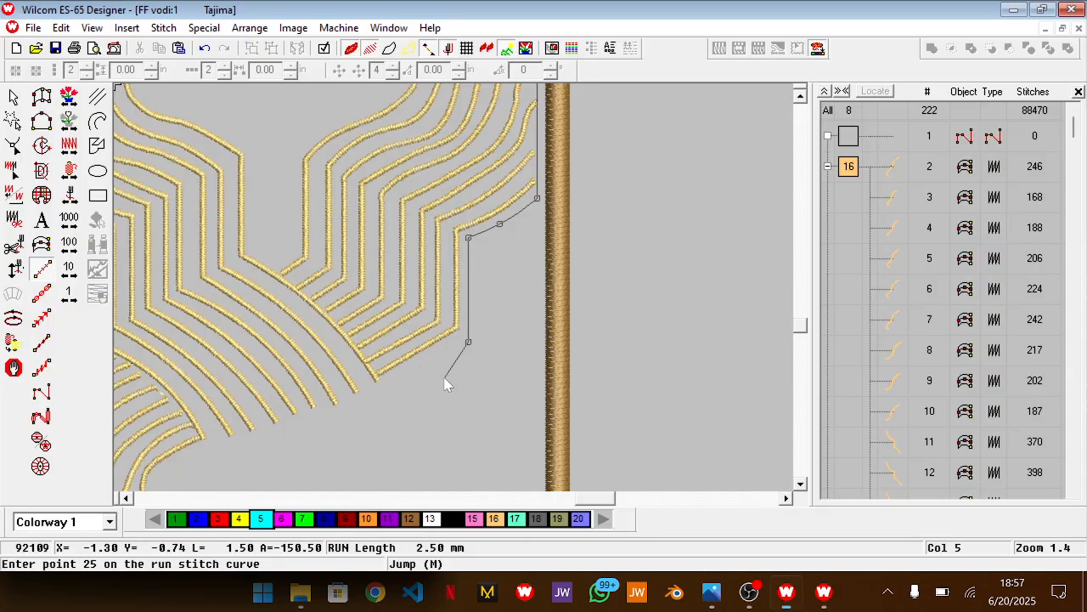
scroll(371, 414, "down", 3)
scroll(370, 415, "left", 3)
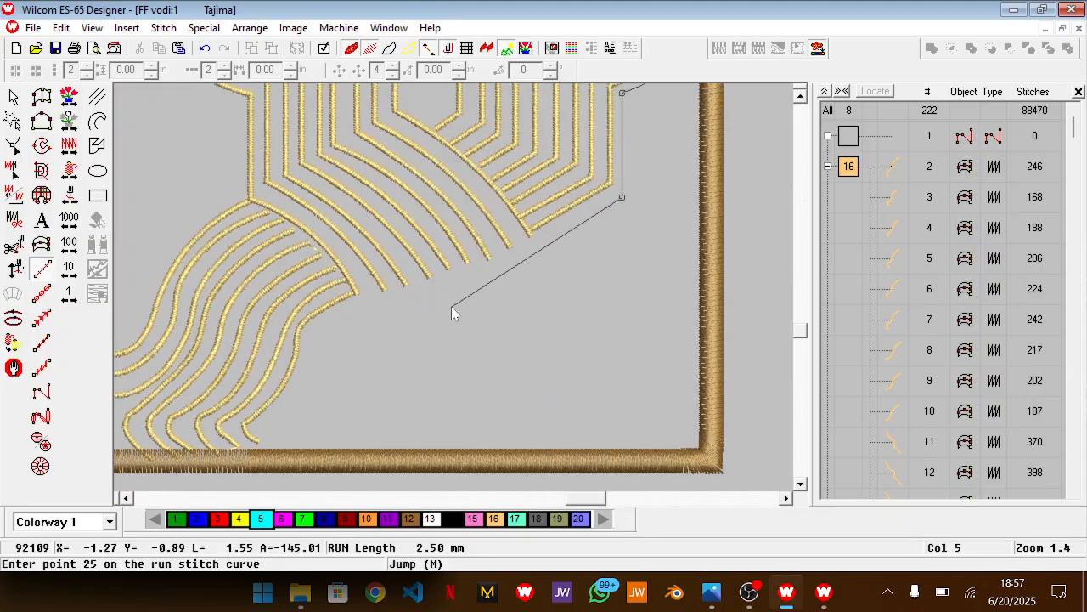
key("alt+Tab")
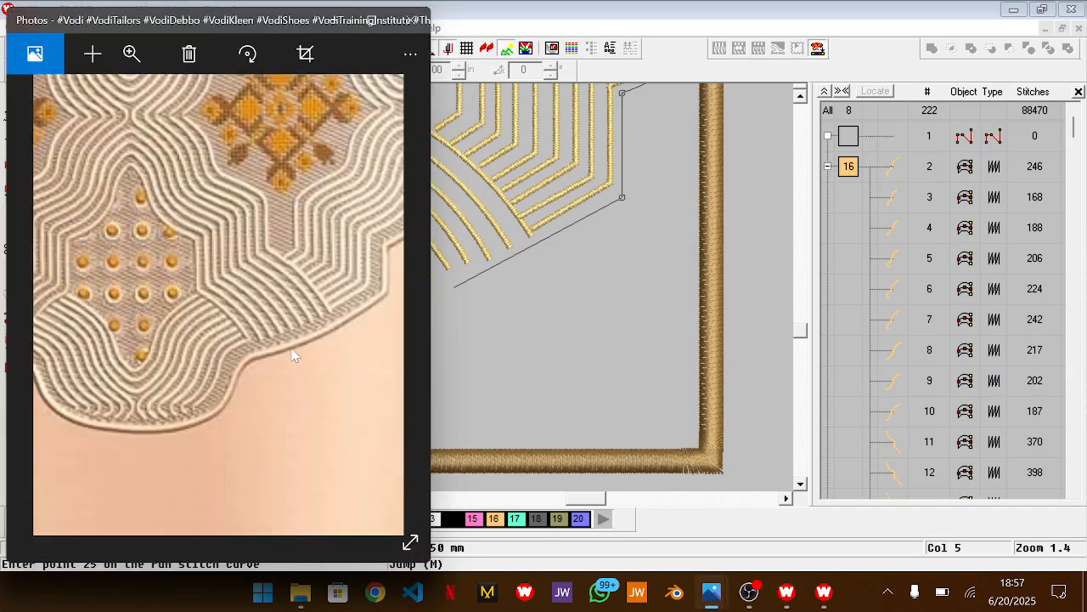
scroll(292, 352, "down", 5)
scroll(330, 368, "up", 2)
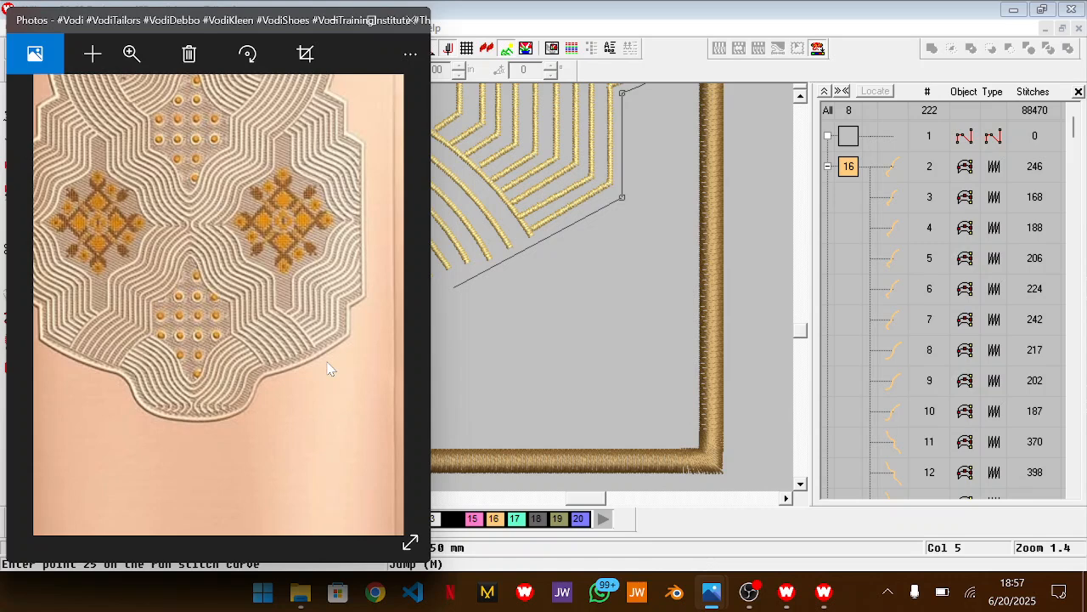
key("alt+Tab")
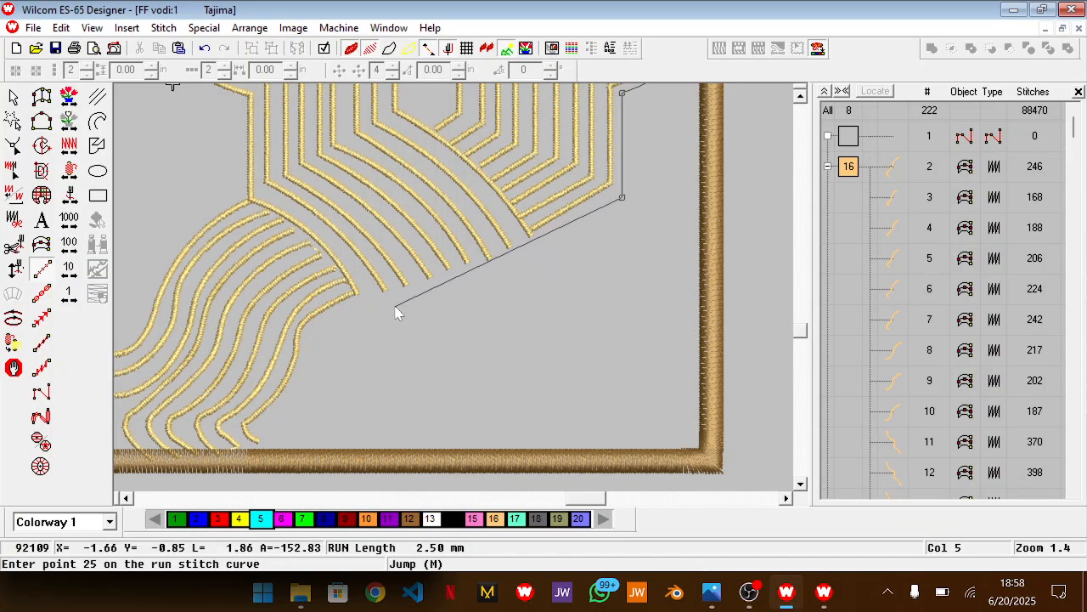
key("alt+Tab")
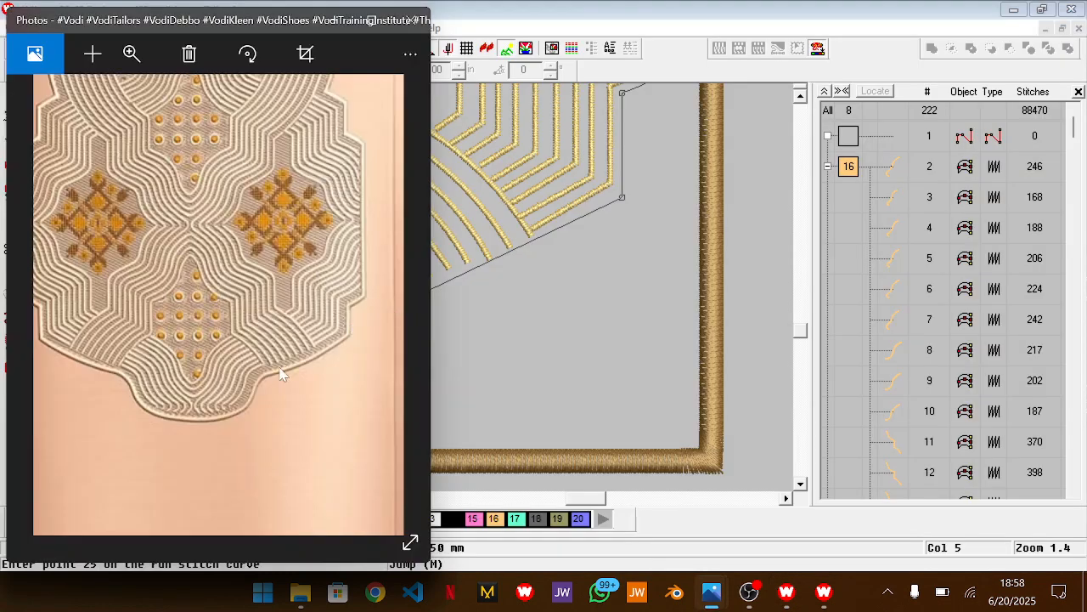
key("alt+Tab")
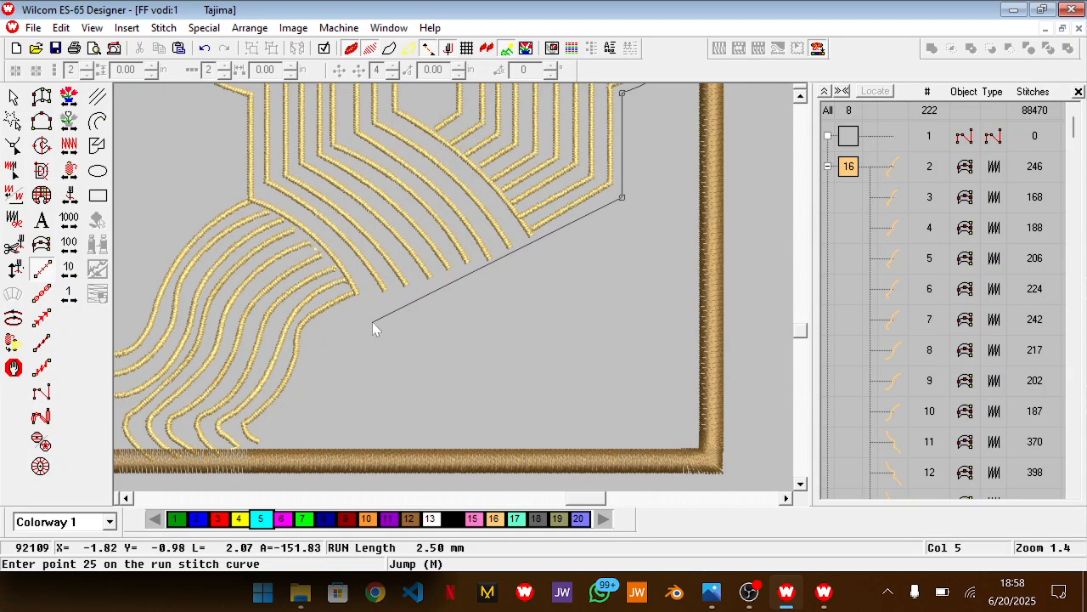
Replace the bottom corner point and curve the outline below the diagonal gold lines and around the start of the central wavy lines
key("BackSpace")
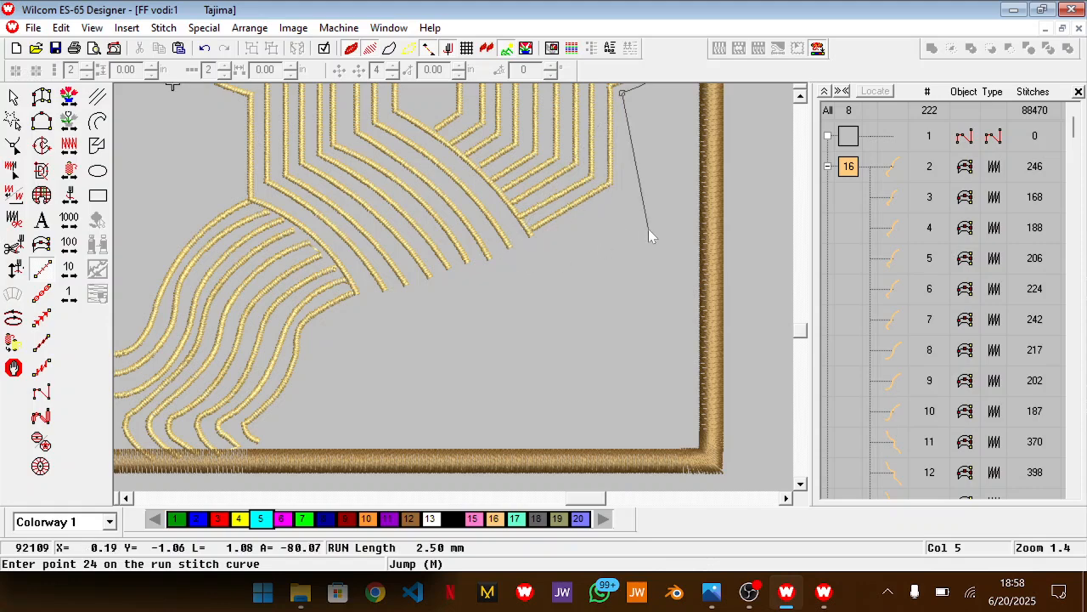
key("alt+Tab")
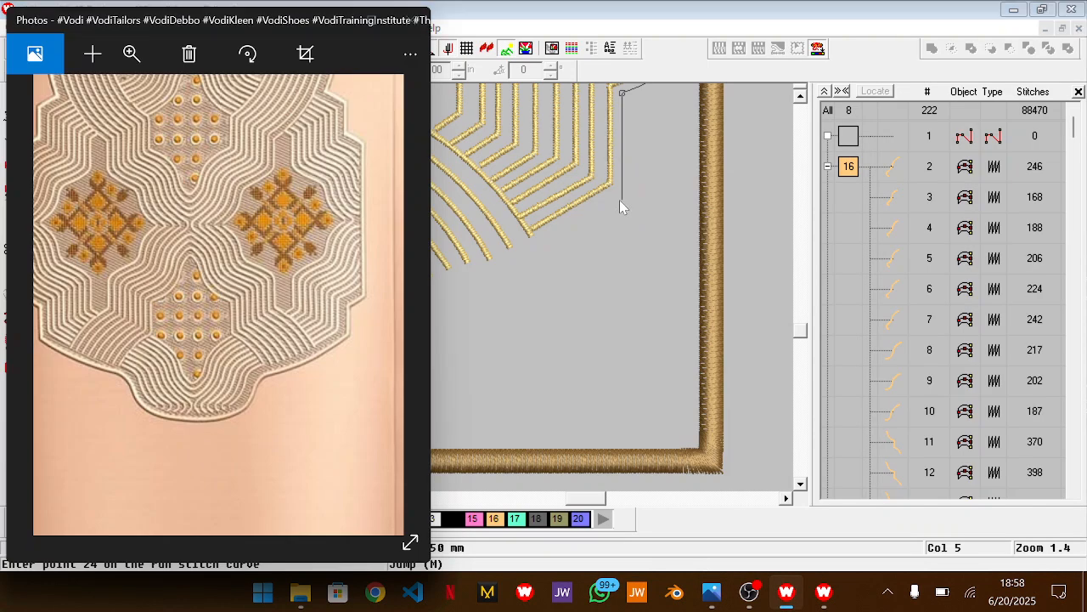
key("alt+Tab")
key("alt+shift+Tab")
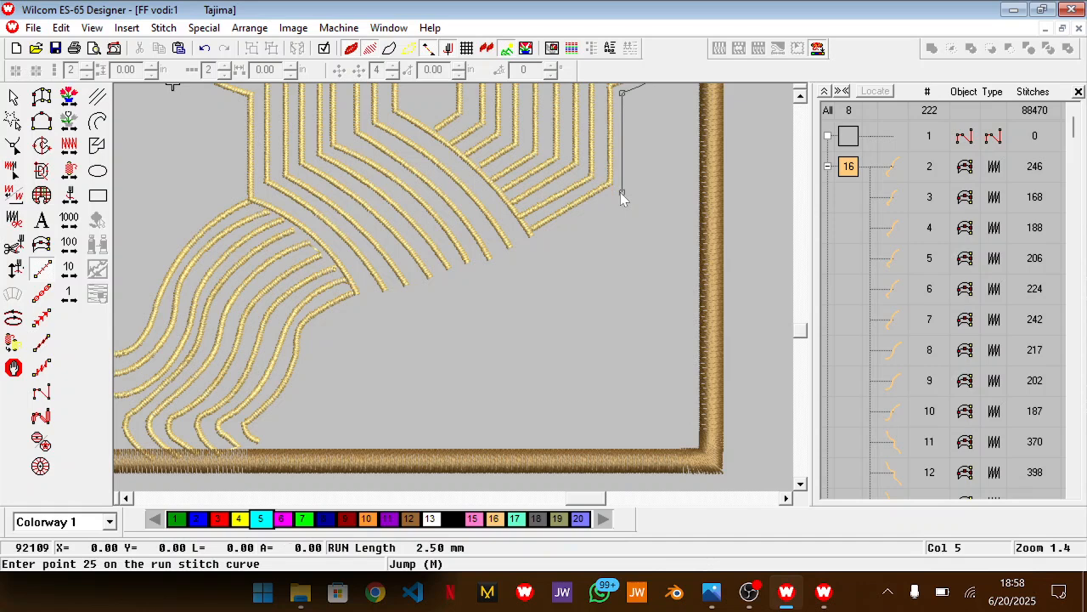
left_click(520, 257)
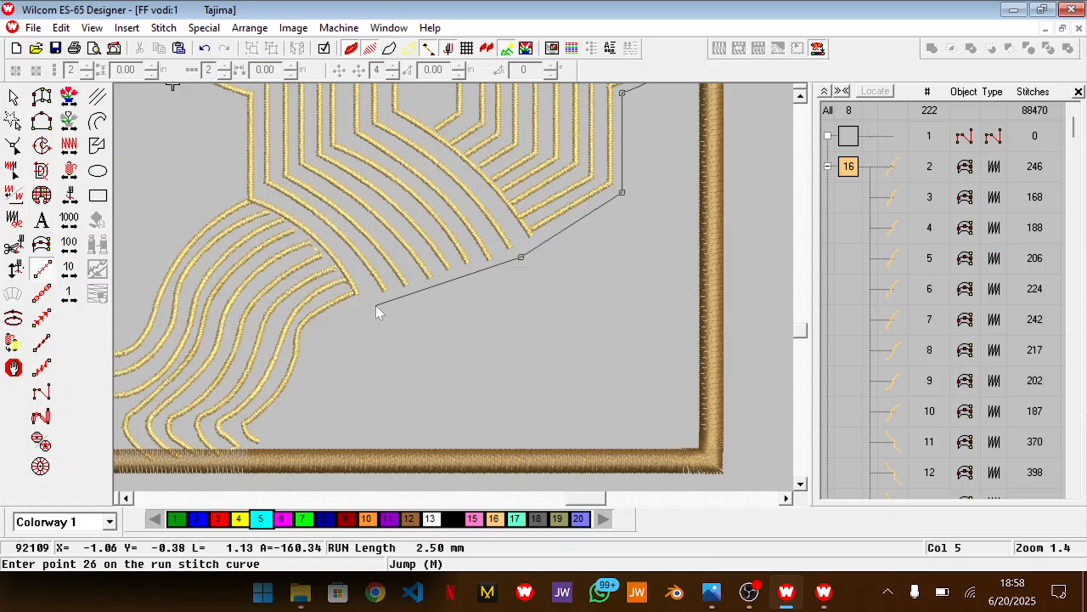
right_click(354, 312)
right_click(323, 332)
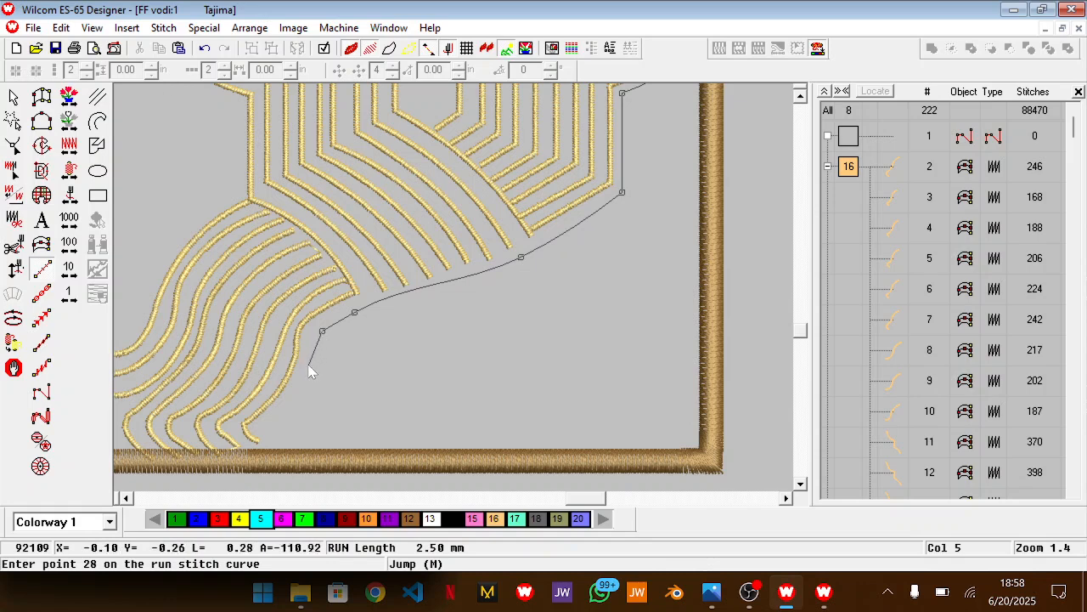
right_click(309, 367)
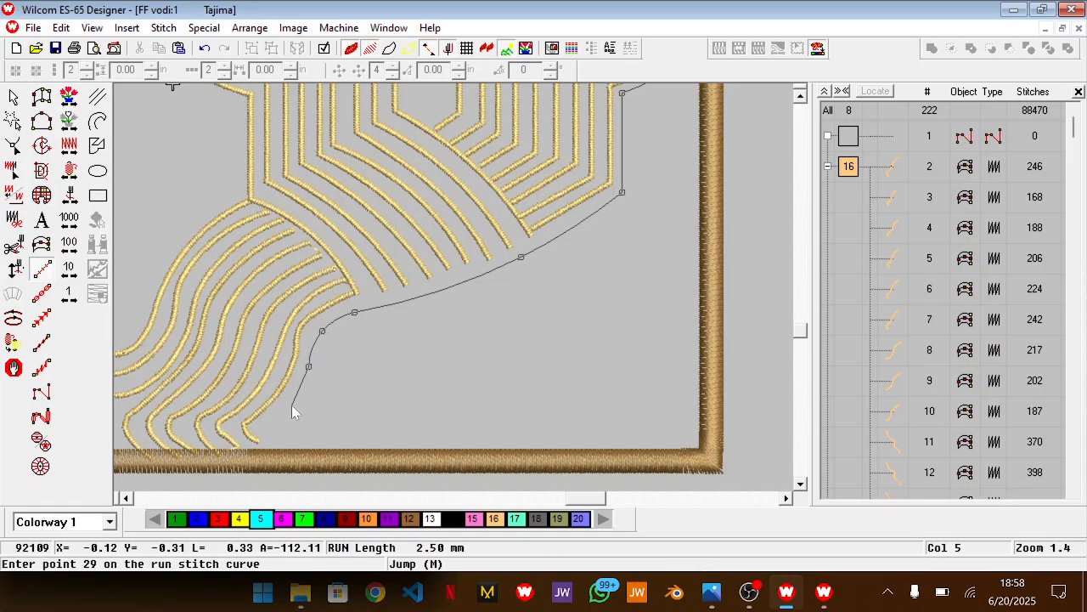
Check the lower lobe in the reference photo and extend the outline beside the central wavy lines down to the bottom border
key("alt+Tab")
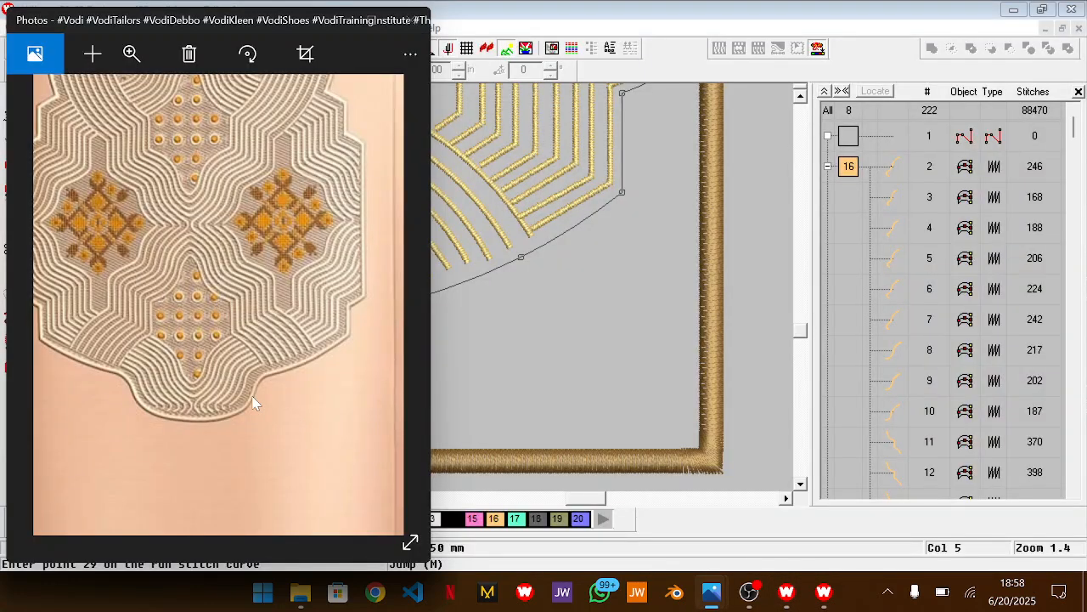
key("alt+Tab")
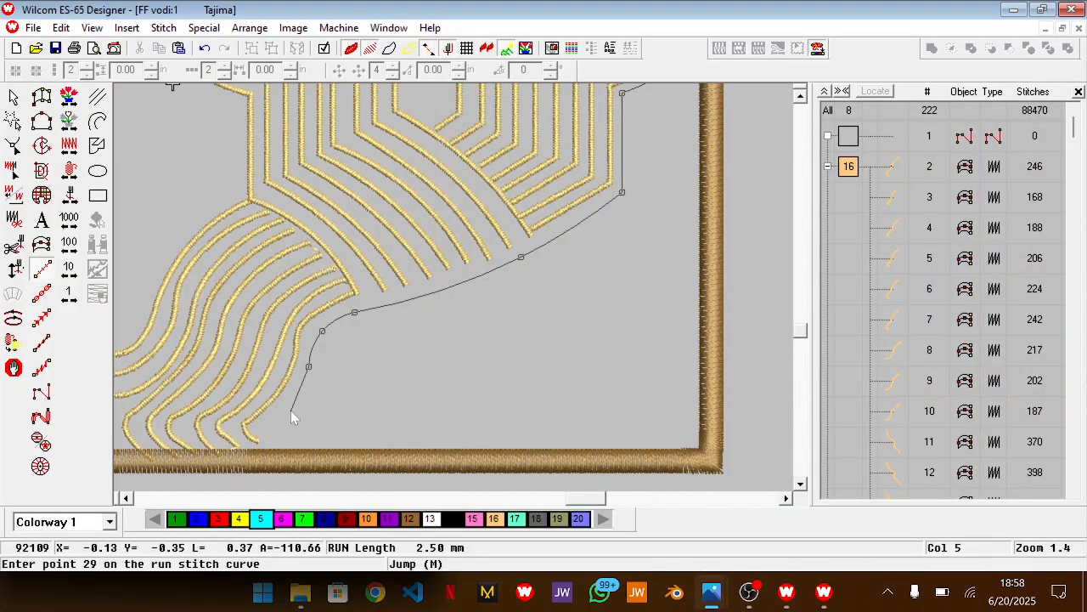
left_click(286, 414)
left_click(244, 454)
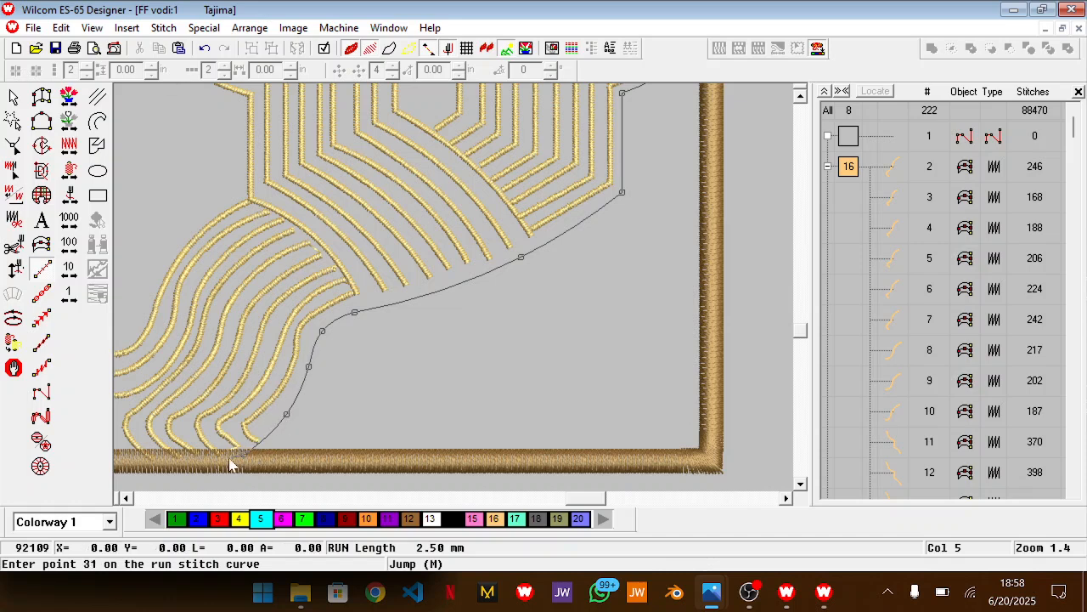
left_click(162, 464)
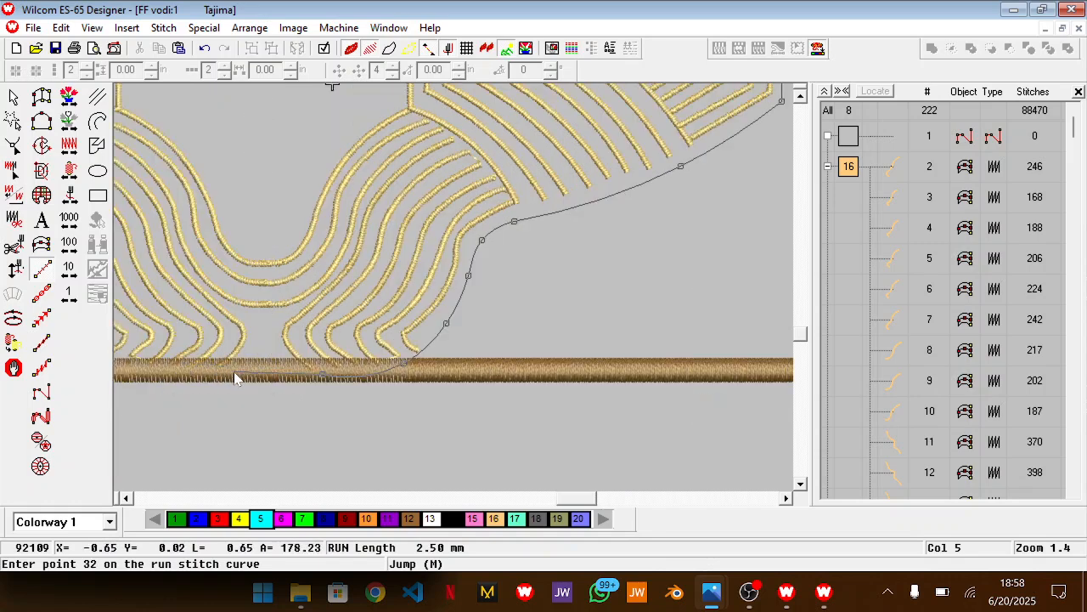
key("BackSpace")
left_click(321, 375)
key("BackSpace")
left_click(260, 381)
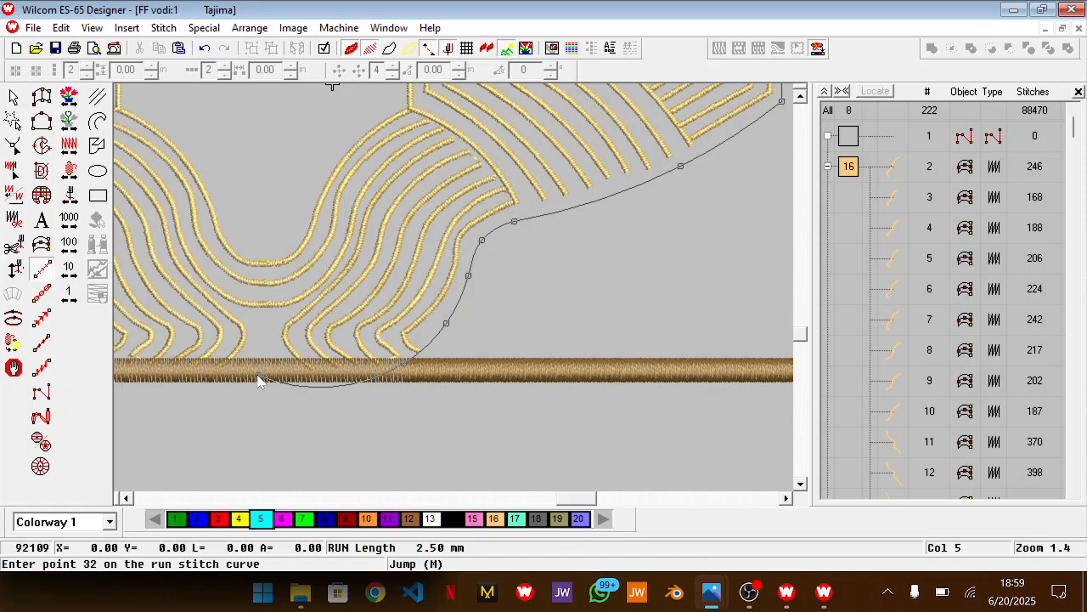
key("BackSpace")
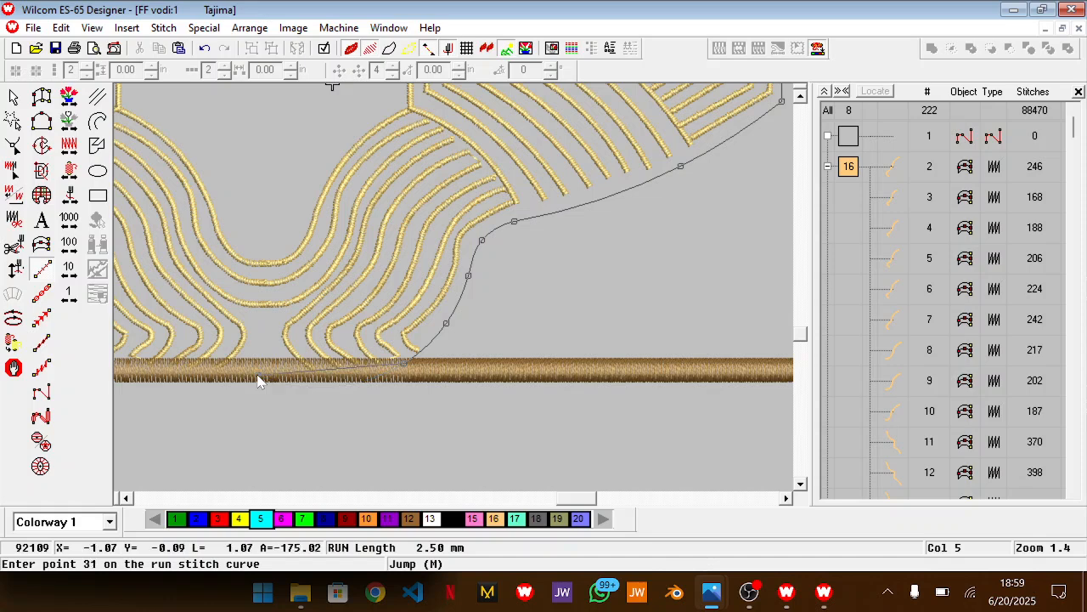
Arc the outline below the central wavy lines, end it on the far side at the bottom border and generate the run stitch
left_click(198, 379)
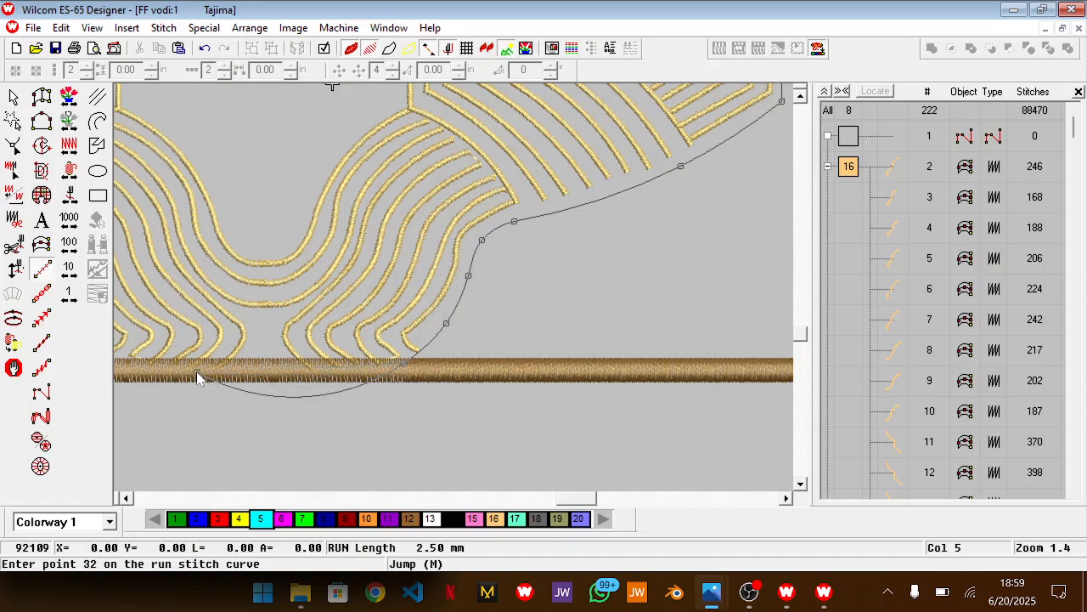
key("Return")
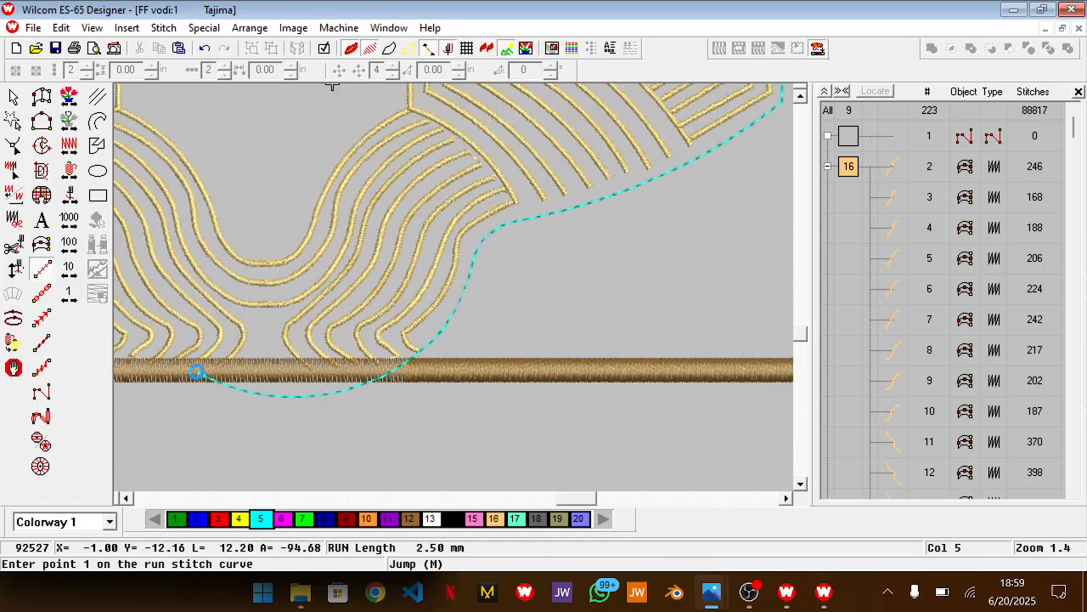
Review the outline against the whole pattern and compare its lower edge with the reference photo
key("shift+z")
key("shift+z")
scroll(196, 371, "up", 7)
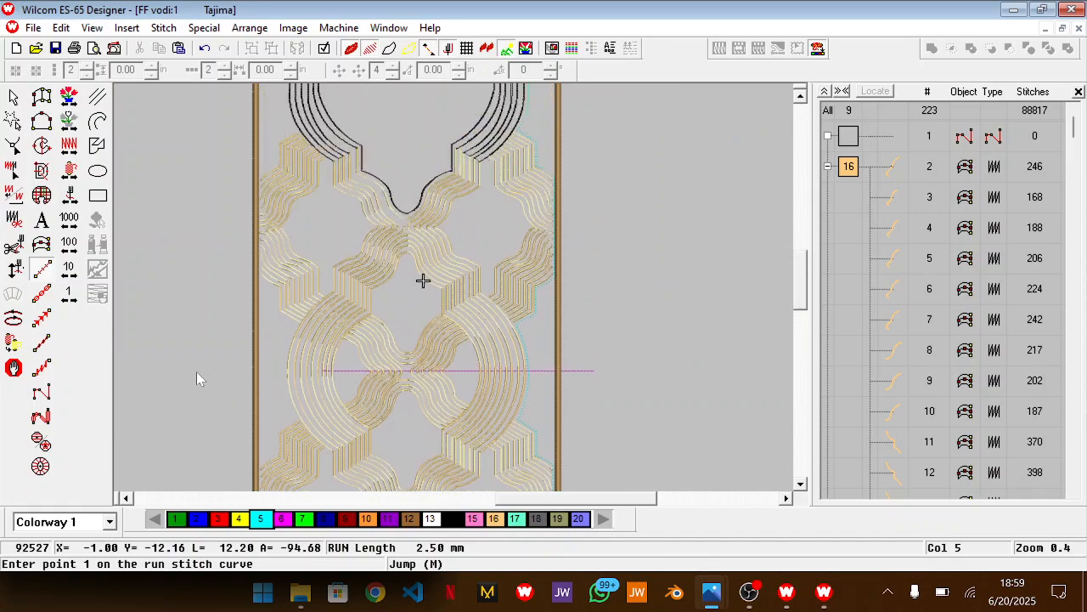
scroll(196, 371, "up", 2)
scroll(196, 371, "down", 8)
scroll(196, 371, "up", 2)
key("z")
scroll(196, 371, "down", 2)
key("z")
scroll(196, 371, "down", 1)
key("alt+Tab")
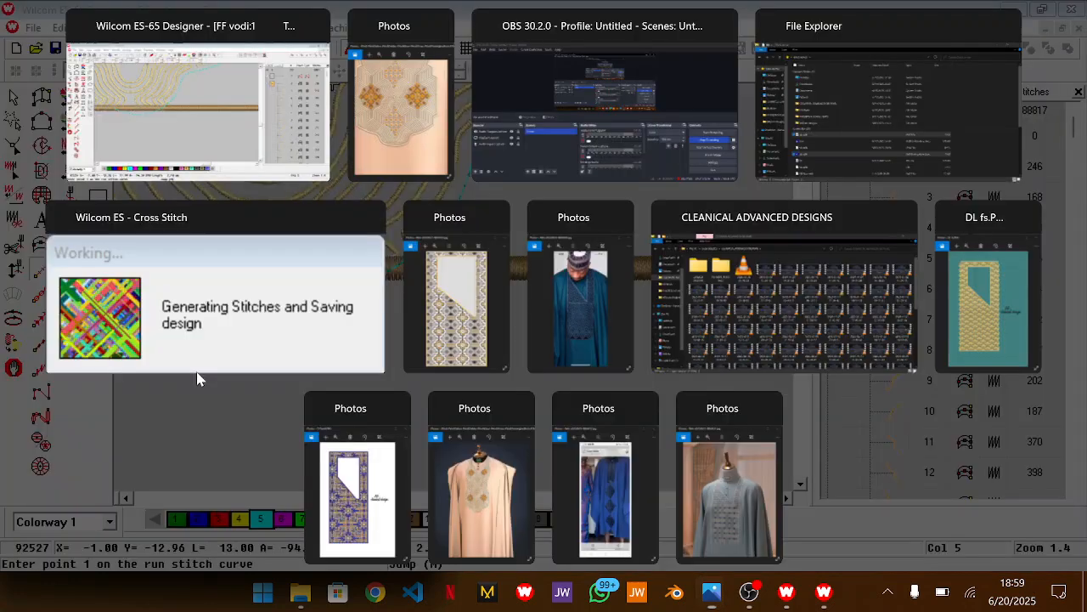
key("alt+Tab")
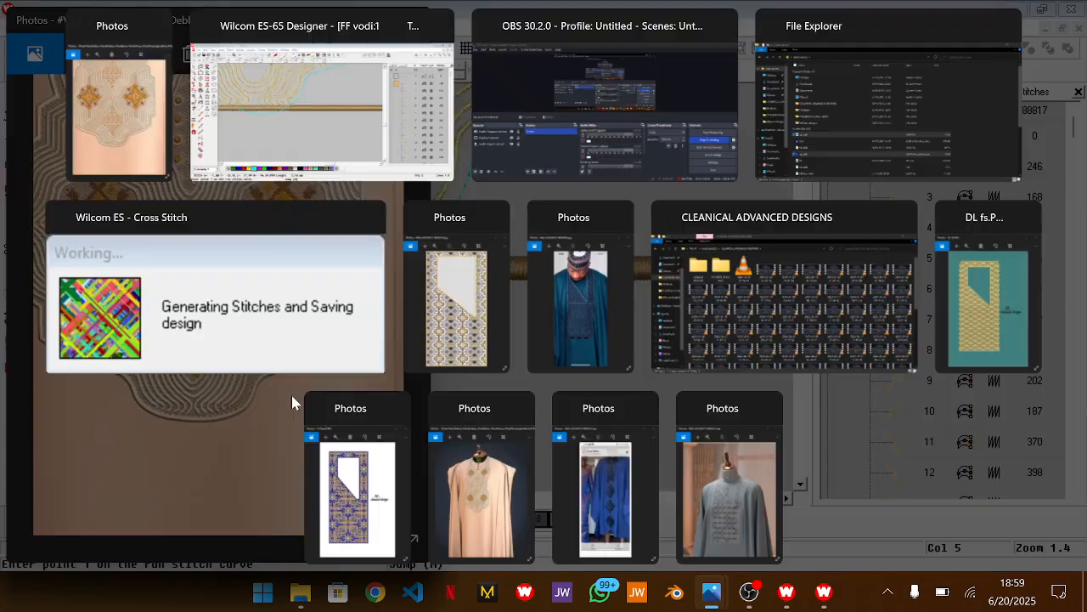
Reshape the outline by moving its end point up beyond the central wavy lines and adding and adjusting points along the bottom arc
key("h")
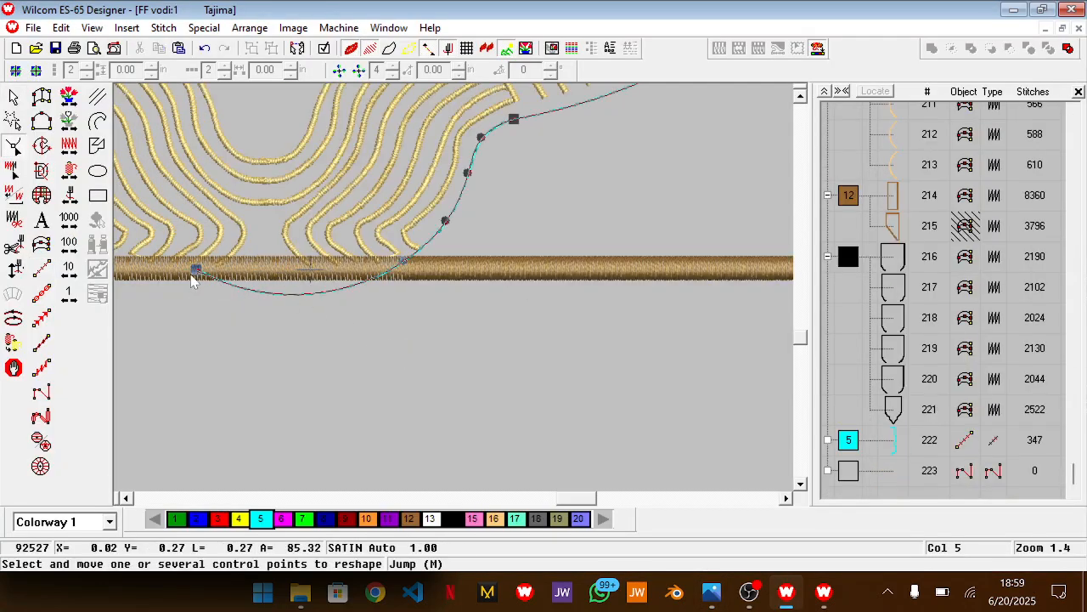
key("shift+z")
left_click_drag(323, 279, 242, 229)
right_click(359, 297)
left_click_drag(359, 298, 362, 282)
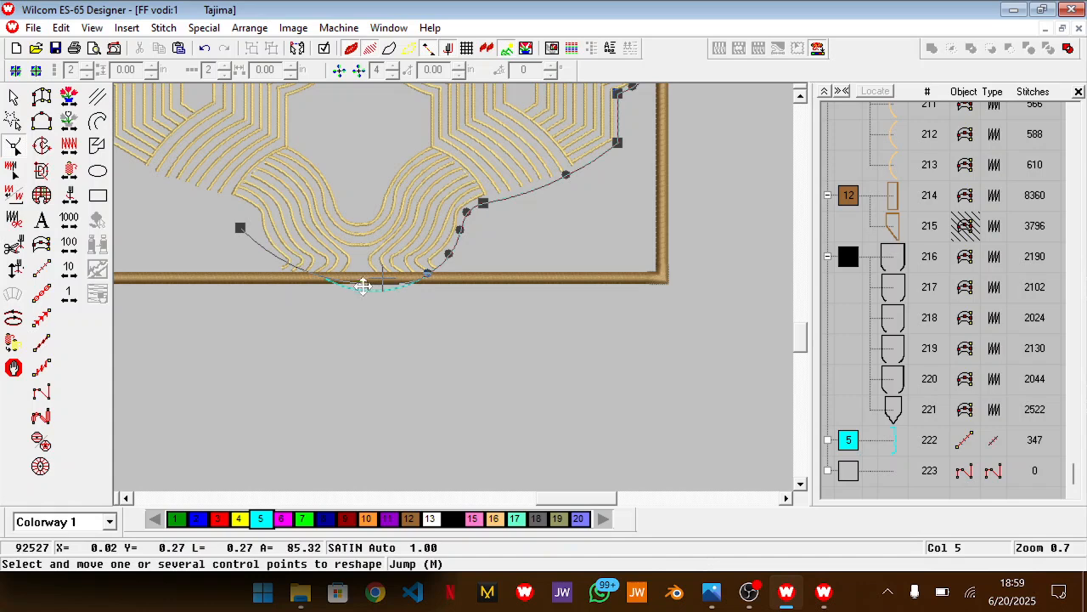
left_click_drag(427, 274, 410, 278)
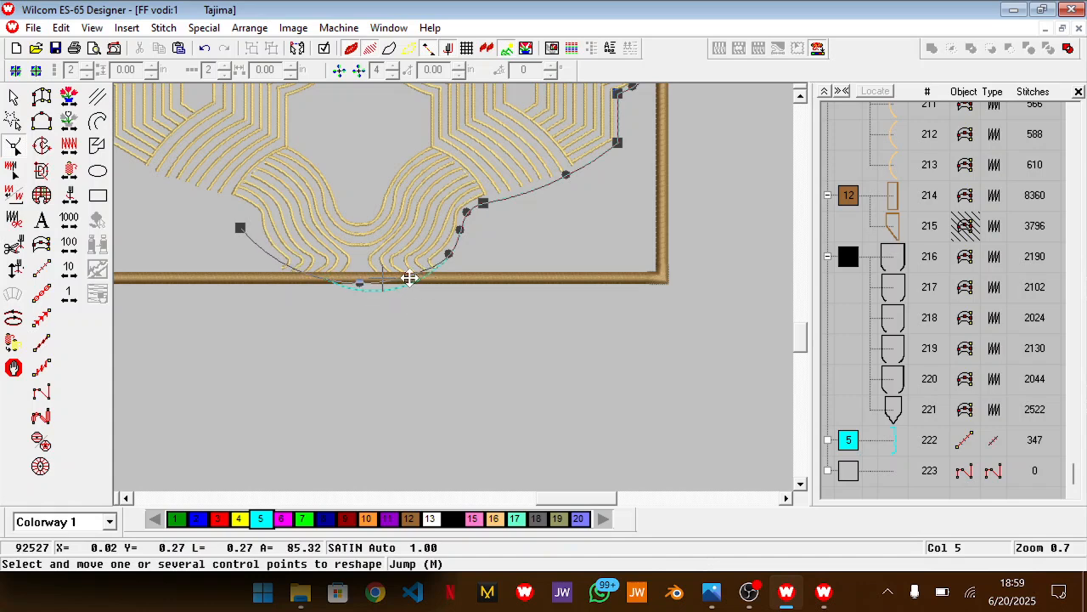
Fine-tune the outline's points around the bottom lobe to smooth the arc below the wavy lines, and finish reshaping
scroll(451, 282, "up", 1)
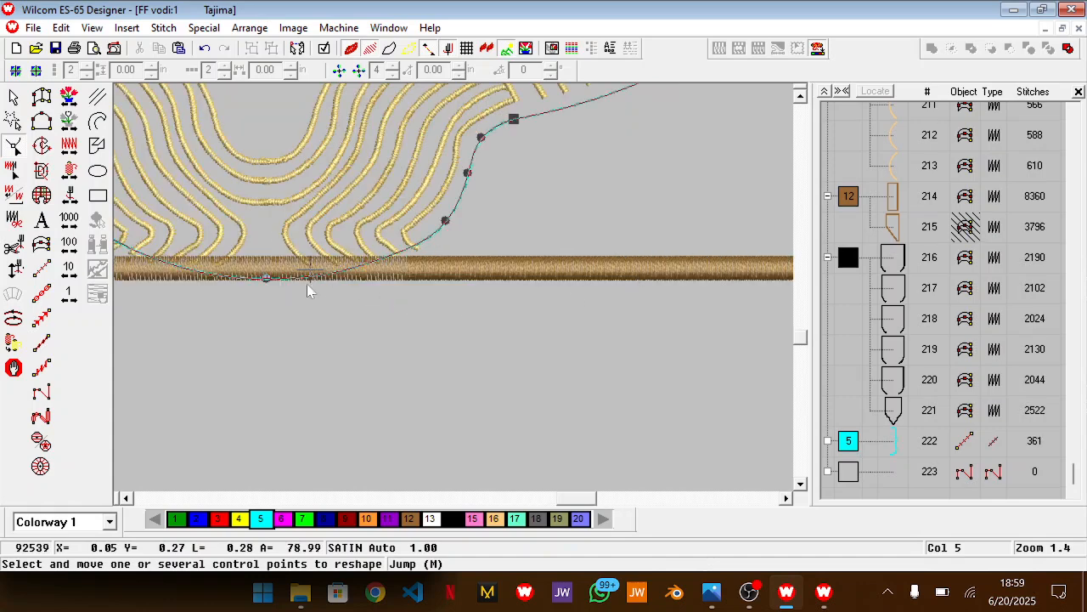
left_click(264, 279)
left_click(364, 264)
key("Delete")
left_click_drag(448, 219, 446, 224)
left_click_drag(363, 265, 367, 270)
key("Return")
left_click_drag(263, 281, 260, 284)
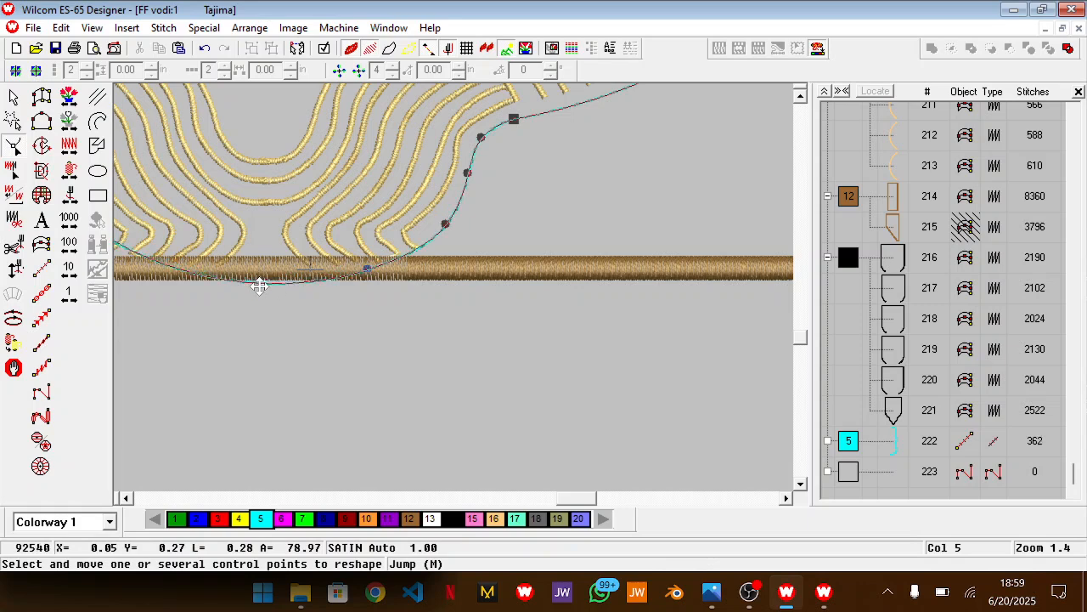
key("Escape")
scroll(603, 218, "up", 3)
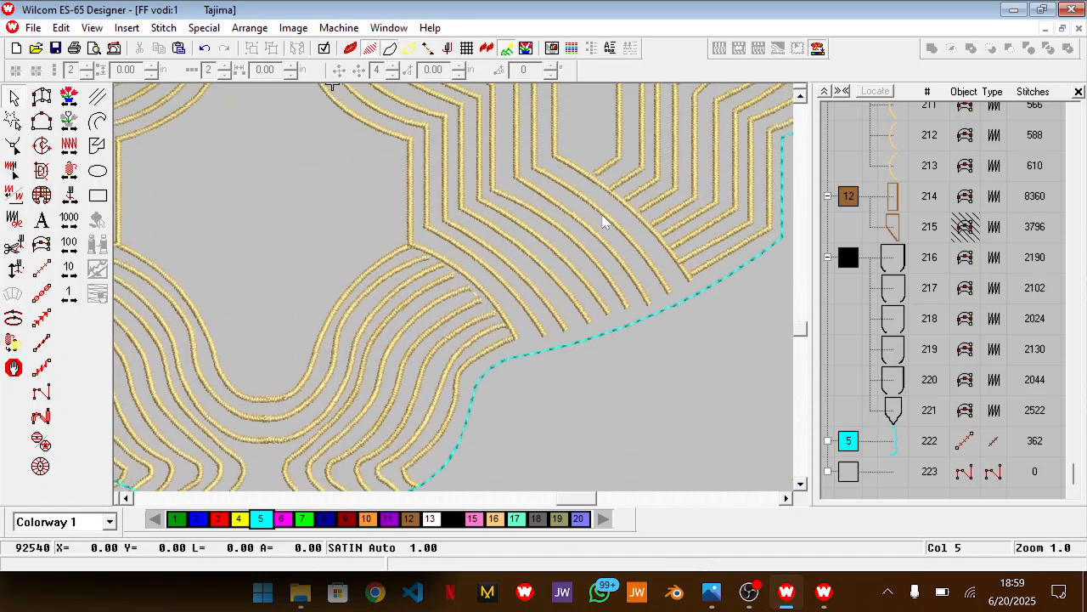
key("shift+z")
scroll(603, 221, "up", 1)
scroll(602, 220, "up", 1)
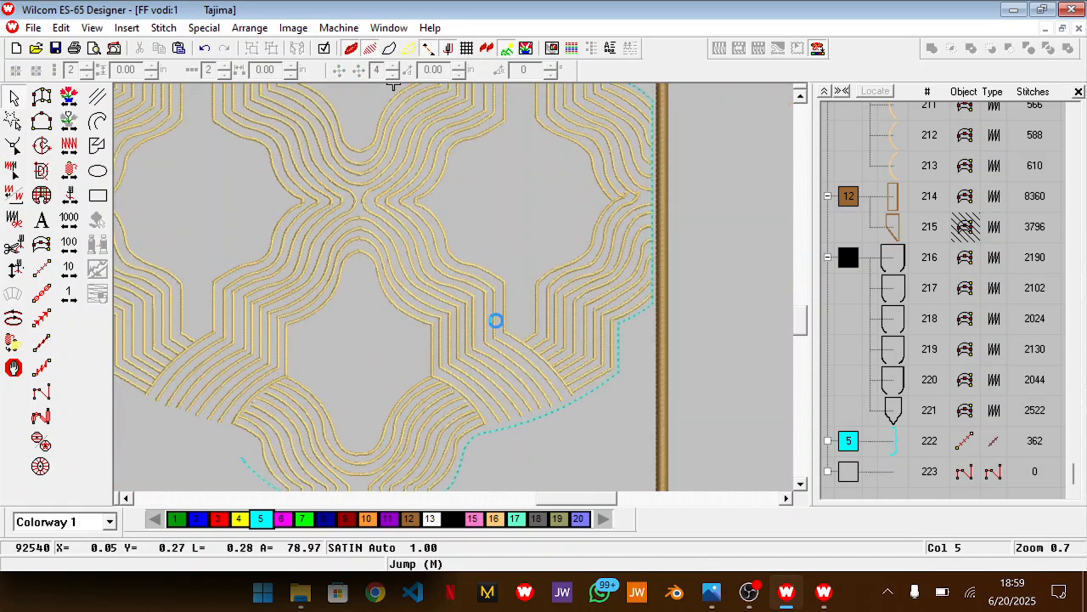
Recolour the finished run-stitch outline from the object list to red, colour 3
scroll(495, 321, "down", 3)
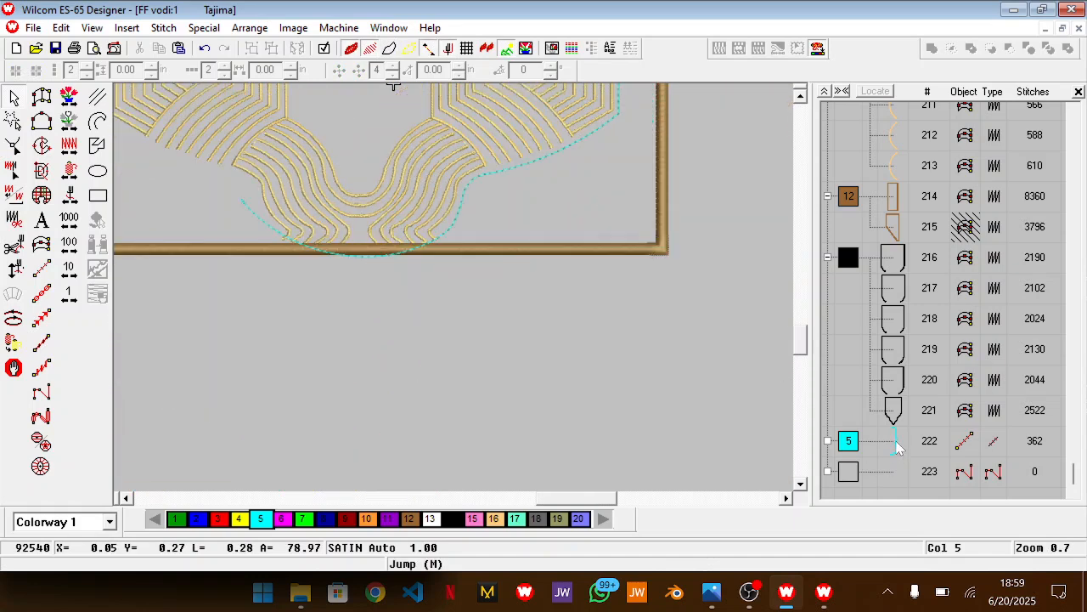
left_click(897, 447)
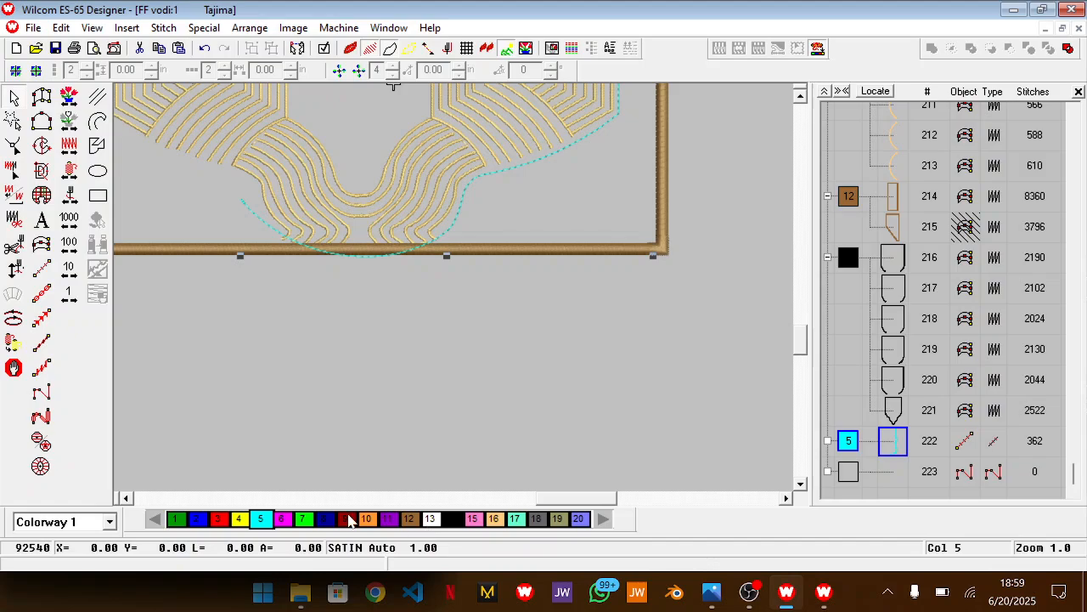
left_click(347, 519)
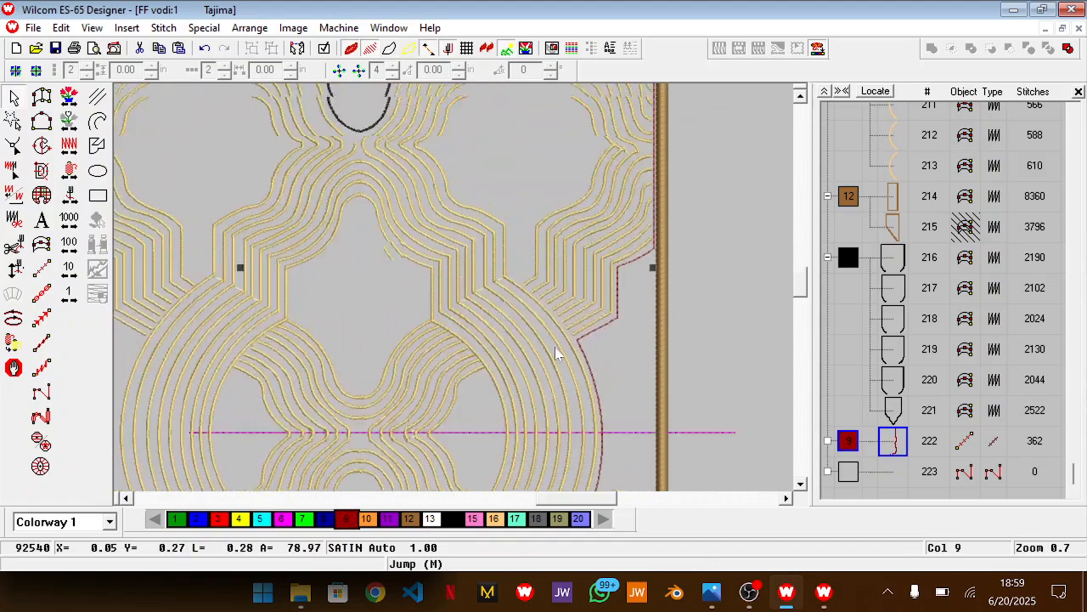
scroll(556, 354, "up", 15)
scroll(556, 353, "down", 5)
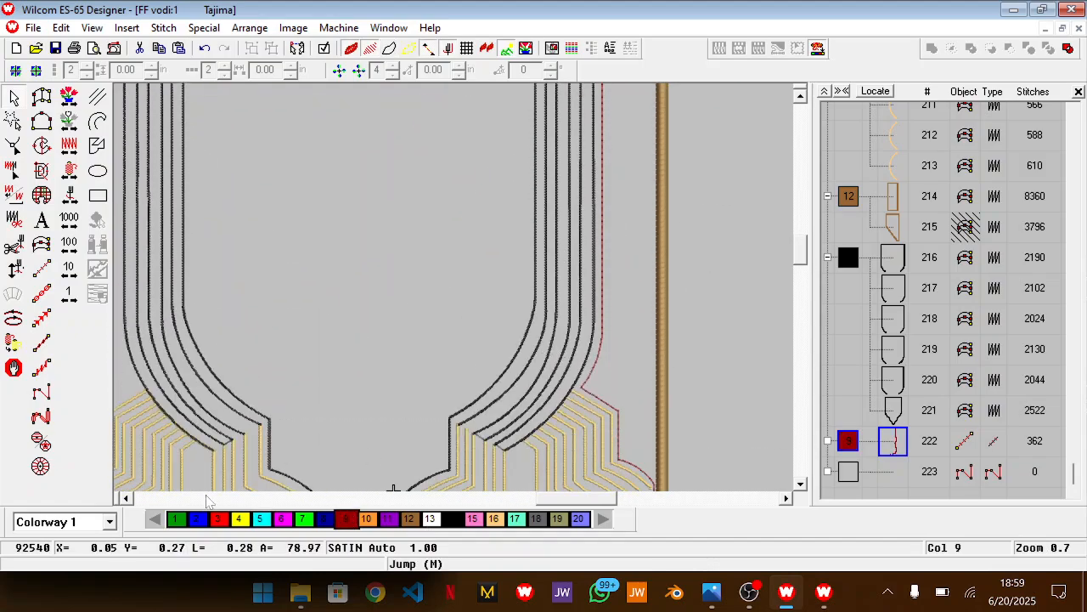
left_click(218, 519)
scroll(427, 384, "up", 5)
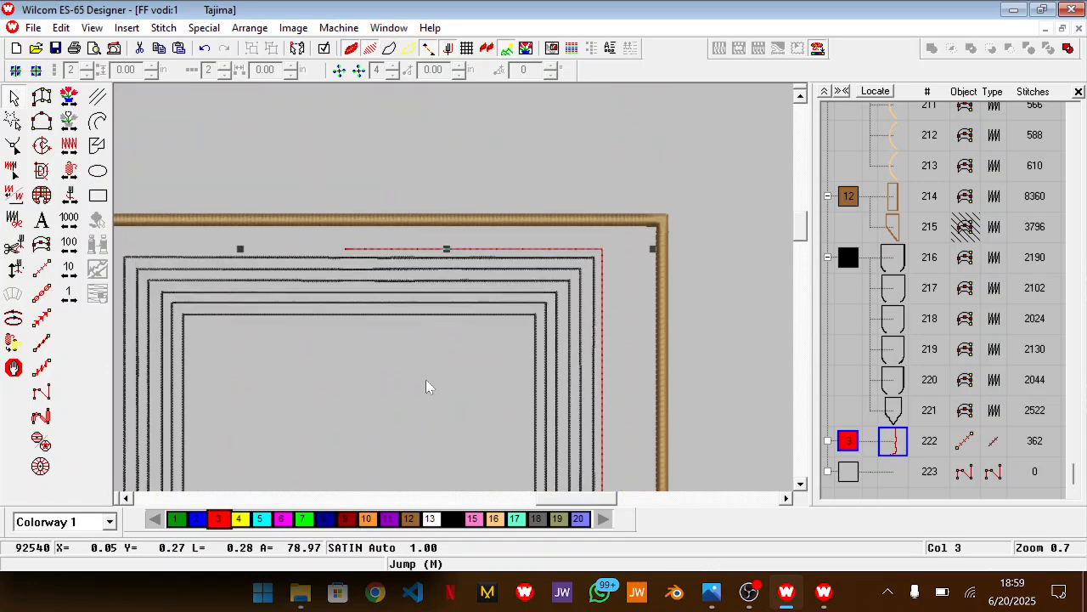
Duplicate the red run-stitch outline and mirror the copy in Y
scroll(426, 379, "down", 8)
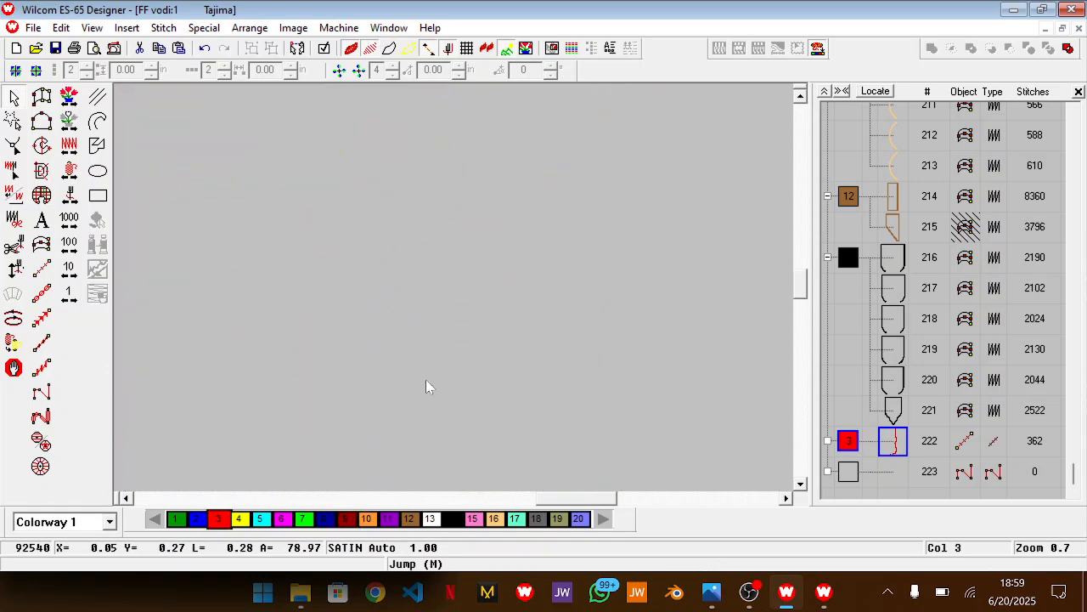
key("shift+z")
right_click(427, 386)
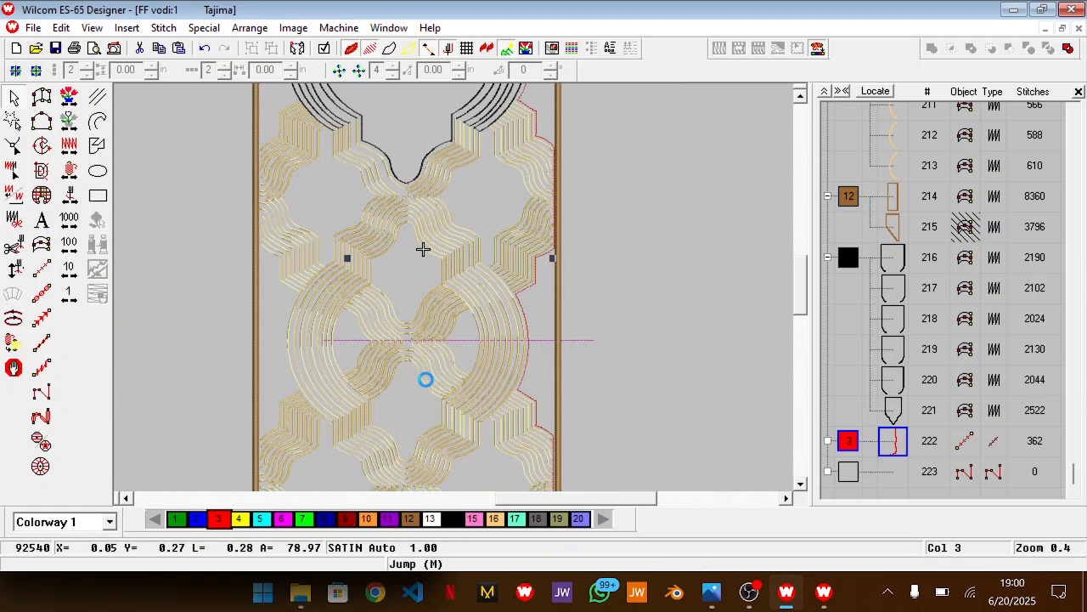
mouse_move(630, 348)
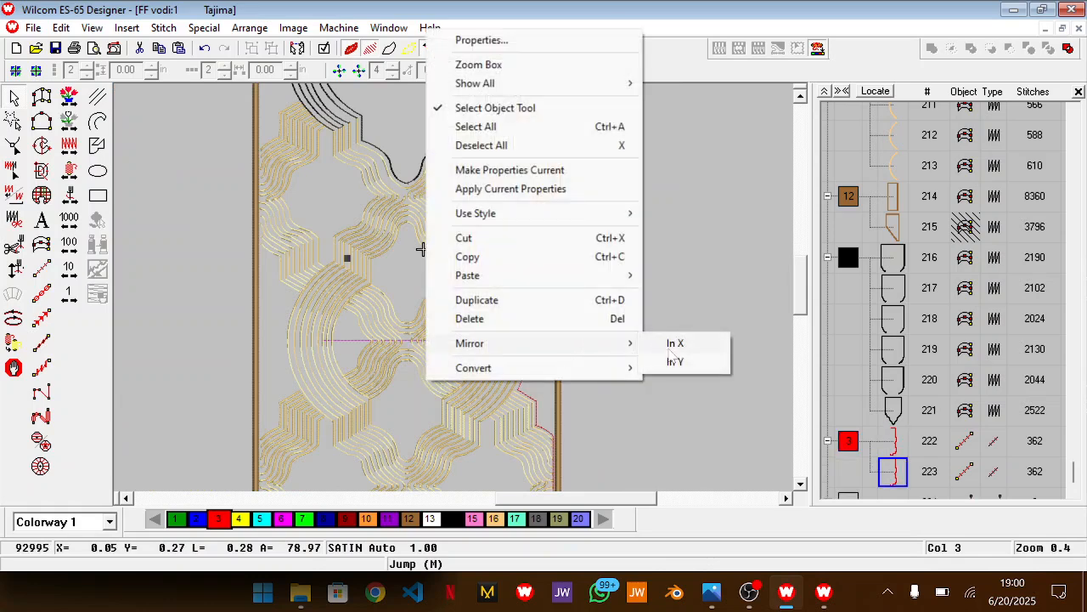
left_click(673, 360)
Move the mirrored outline horizontally to the opposite outer edge of the pattern, with the two outlines overlapping beneath the bottom lobe
key("Left")
key("Left")
key("Left")
key("Left")
key("Left")
key("Left")
key("Left")
key("Left")
key("Left")
key("Left")
key("Left")
key("Left")
key("Left")
key("Left")
key("Left")
key("Left")
key("Left")
key("Left")
key("Left")
key("Left")
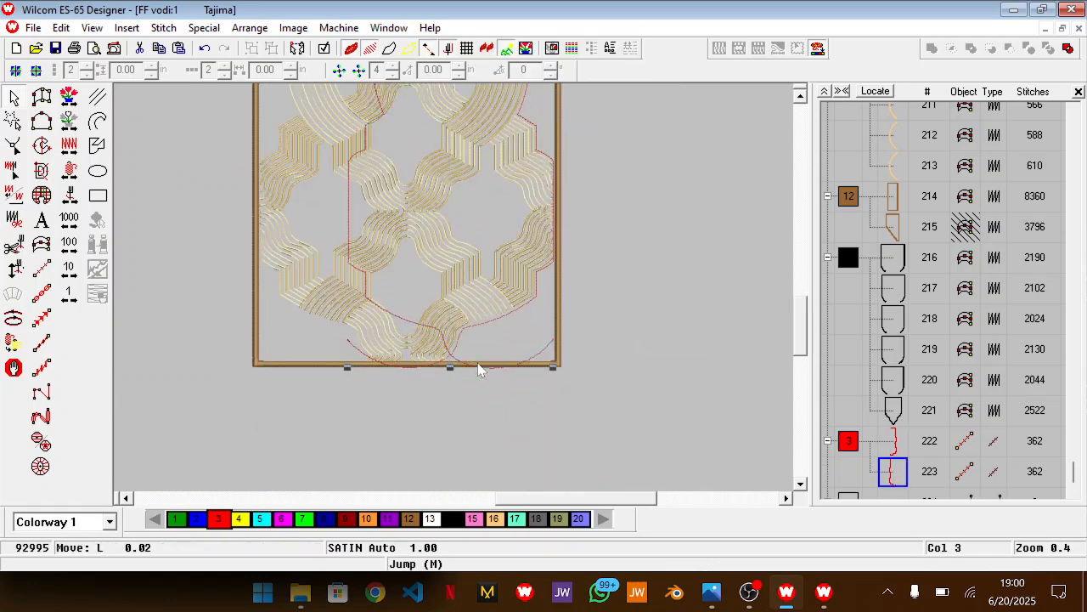
key("Left")
key("Left")
key("Left")
key("Left")
key("Left")
key("Left")
key("Left")
key("Left")
key("Left")
key("Left")
key("Left")
key("Left")
key("Left")
key("Left")
key("Left")
key("Left")
key("Left")
key("Left")
key("Left")
key("Left")
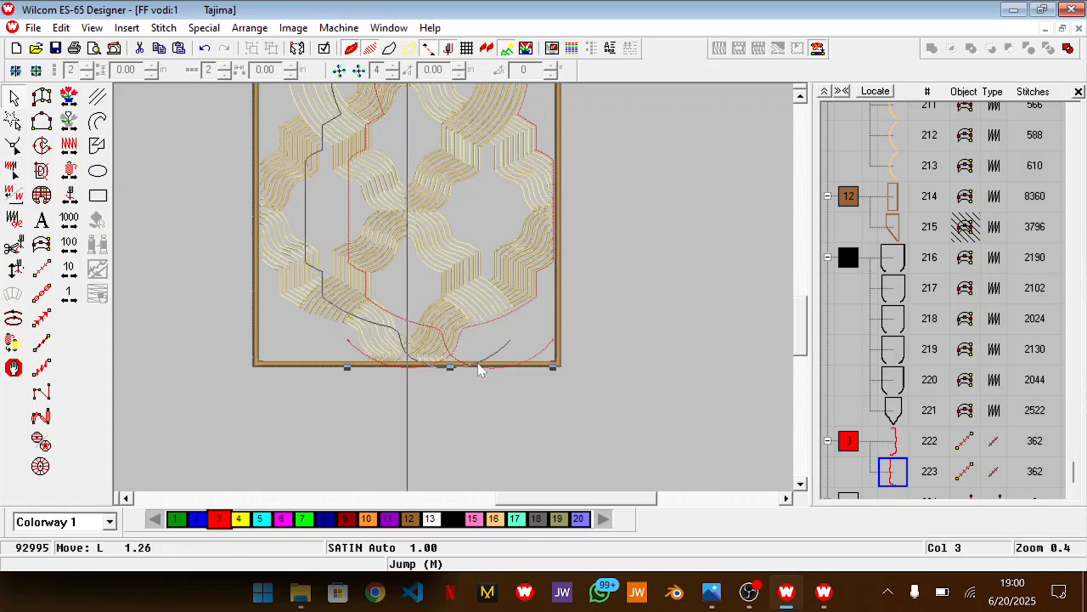
key("Left")
key("Left")
key("Left")
key("Left")
key("Left")
key("Left")
key("Left")
key("Left")
key("Left")
key("Left")
key("Left")
key("Left")
key("Left")
key("Left")
key("Left")
key("Left")
key("Left")
key("Left")
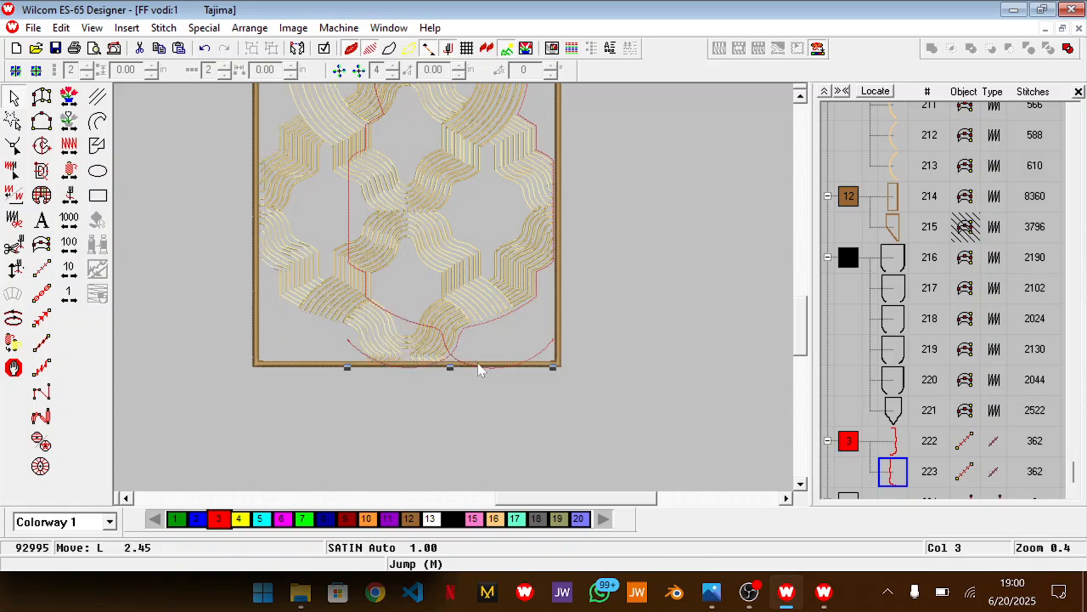
key("Left")
key("Left")
key("Left")
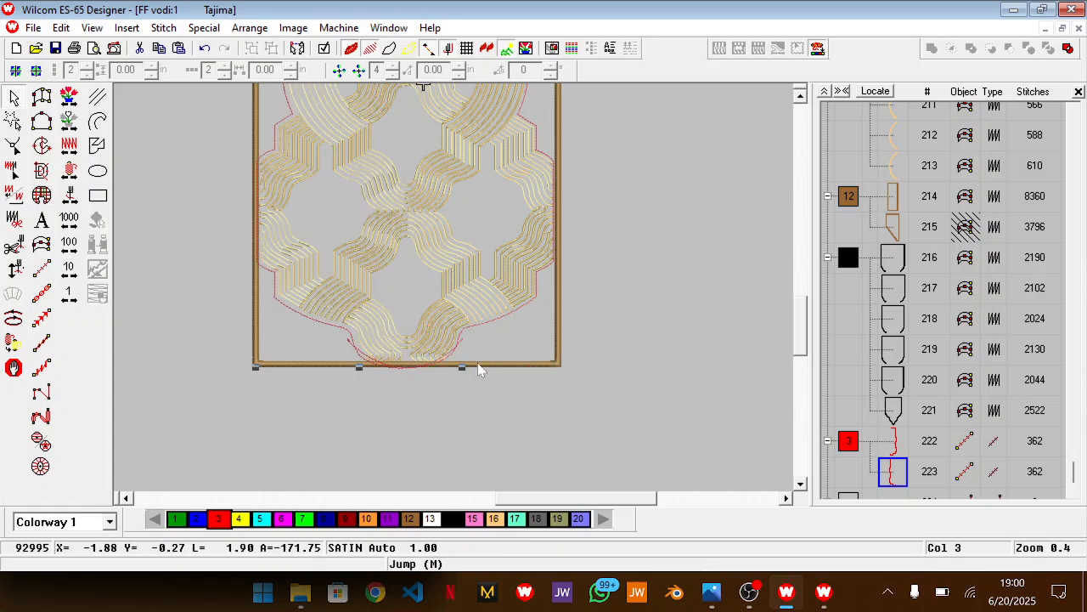
Nudge the mirrored outline horizontally in small amounts to align it just outside the wavy lines and the round medallion
scroll(478, 369, "up", 3)
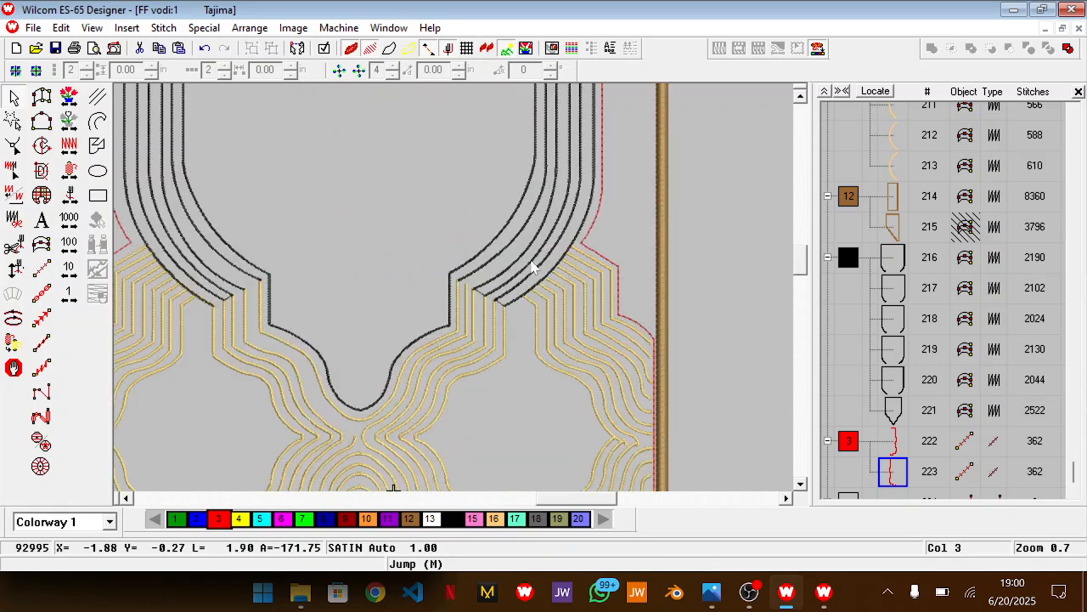
key("Right")
key("Right")
key("Right")
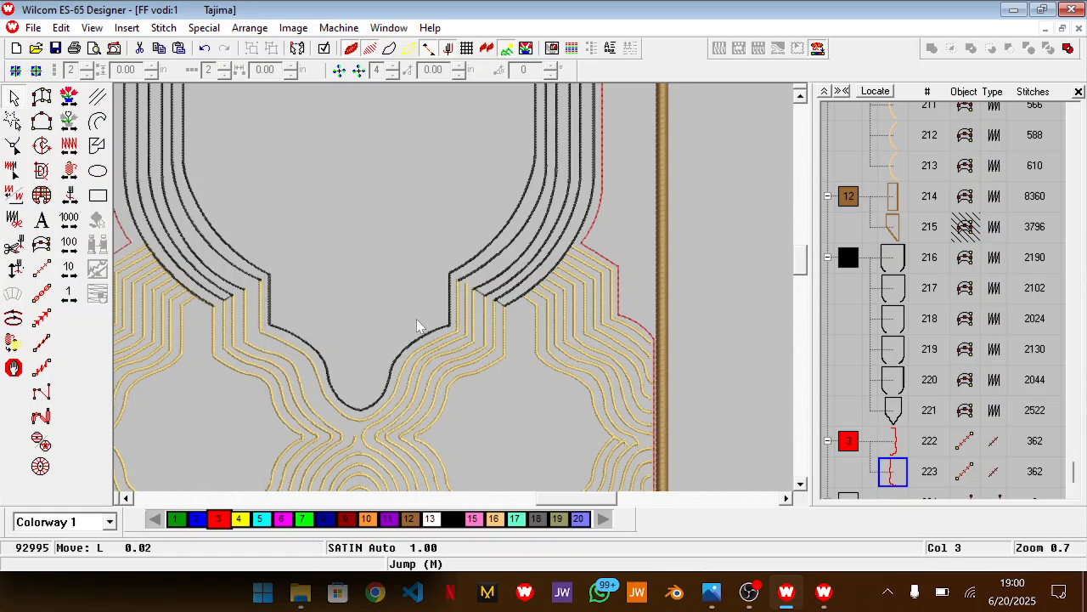
left_click_drag(569, 501, 548, 507)
key("Right")
key("Right")
key("Right")
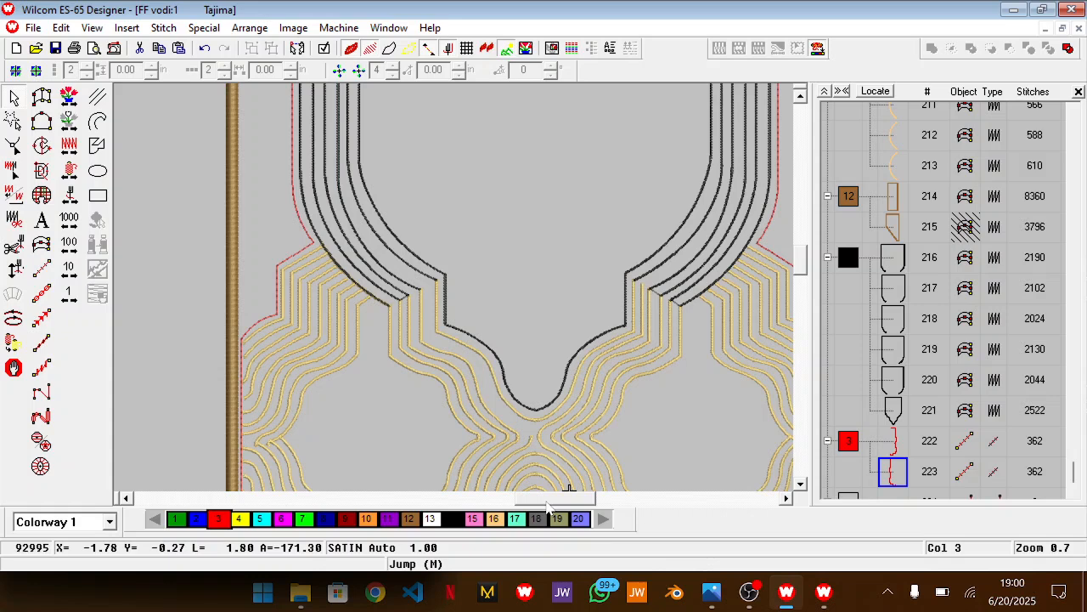
scroll(498, 406, "down", 5)
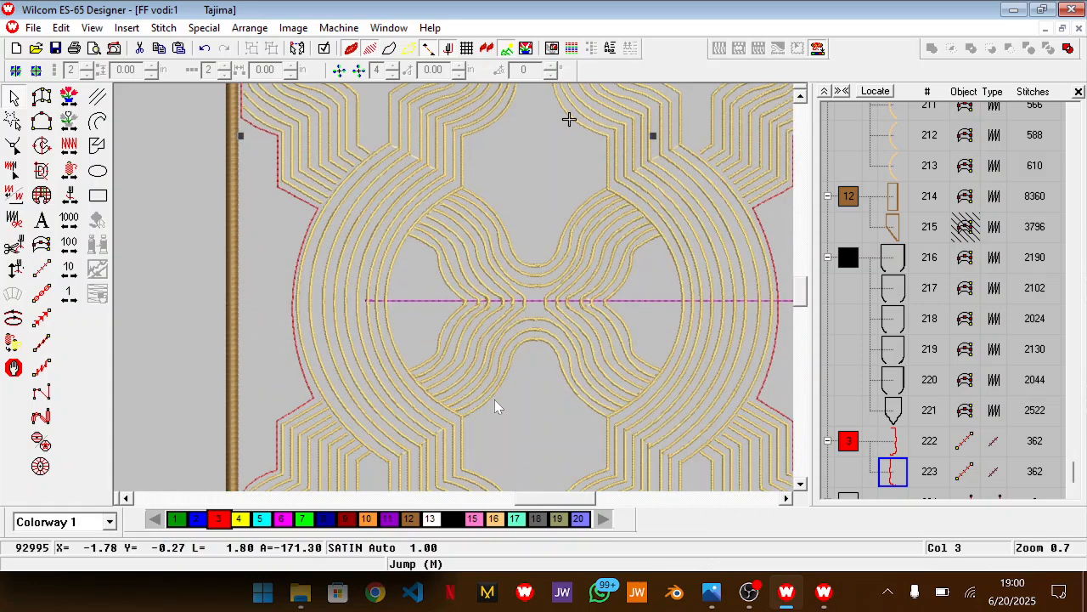
key("Left")
key("Left")
key("Left")
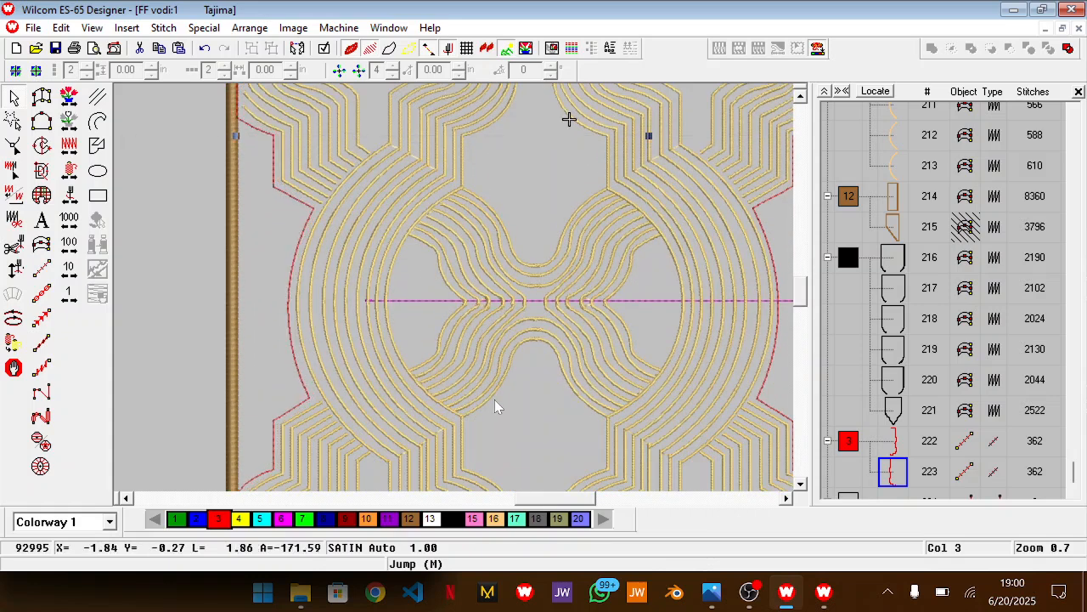
Reshape the mirrored outline by moving the two end points of its straight side edge inward, off the border
scroll(498, 405, "up", 5)
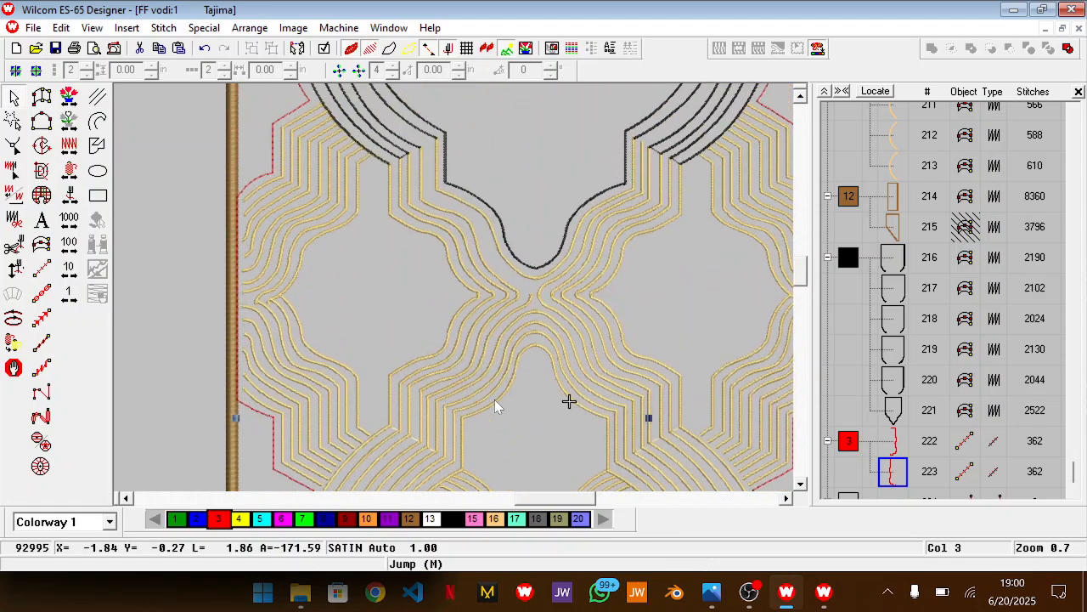
key("h")
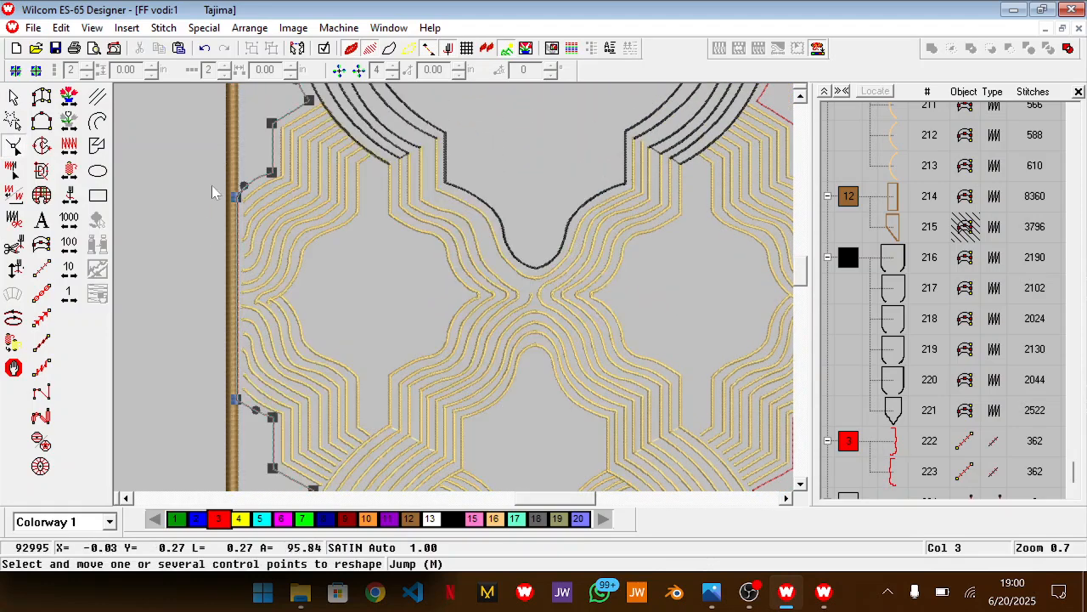
left_click_drag(248, 324, 201, 306)
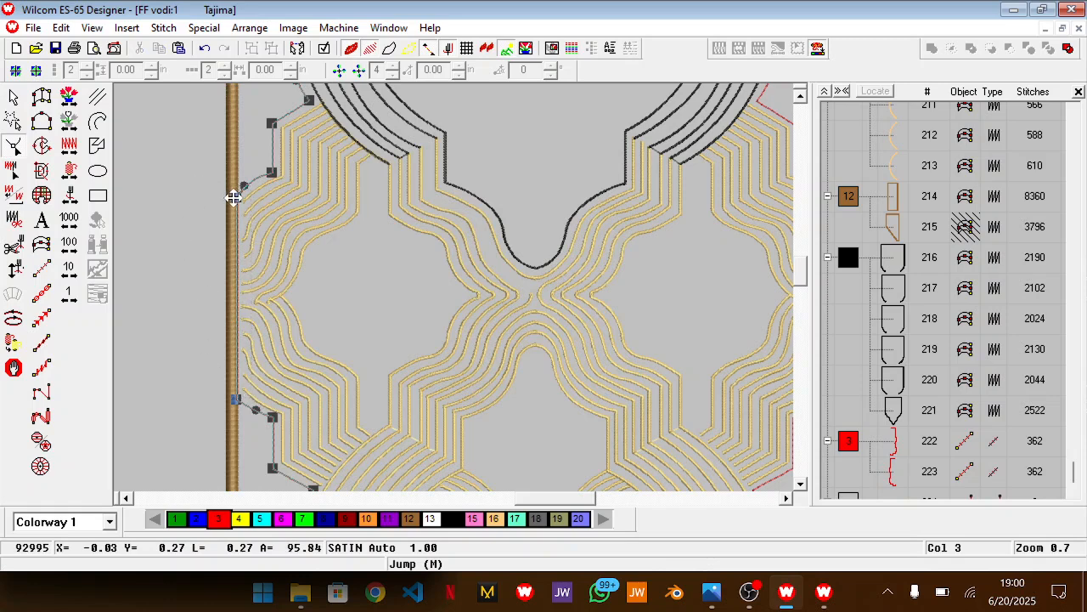
left_click_drag(214, 191, 236, 399)
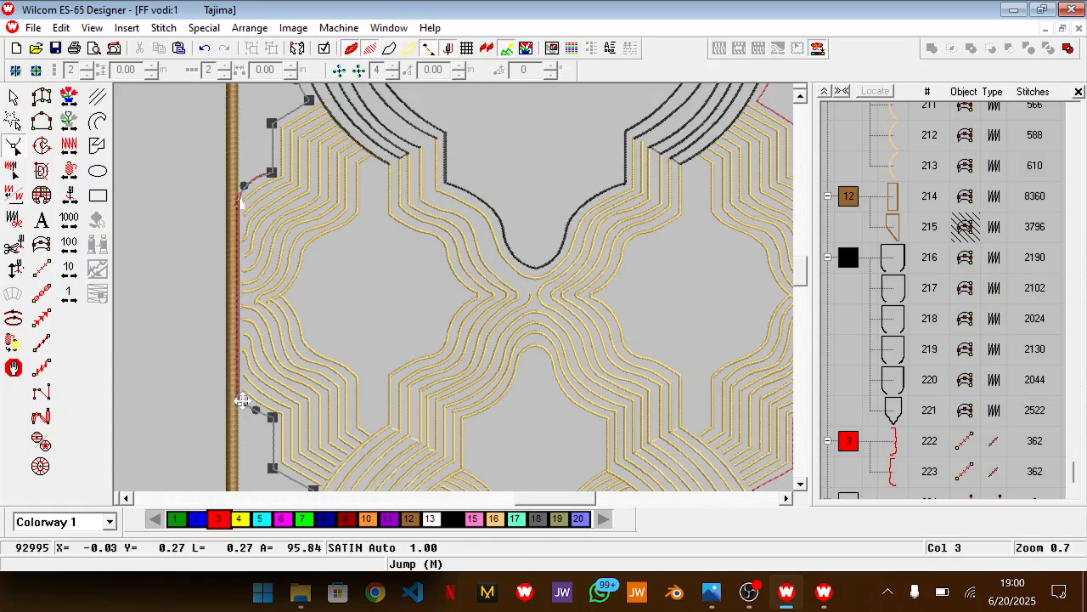
key("Delete")
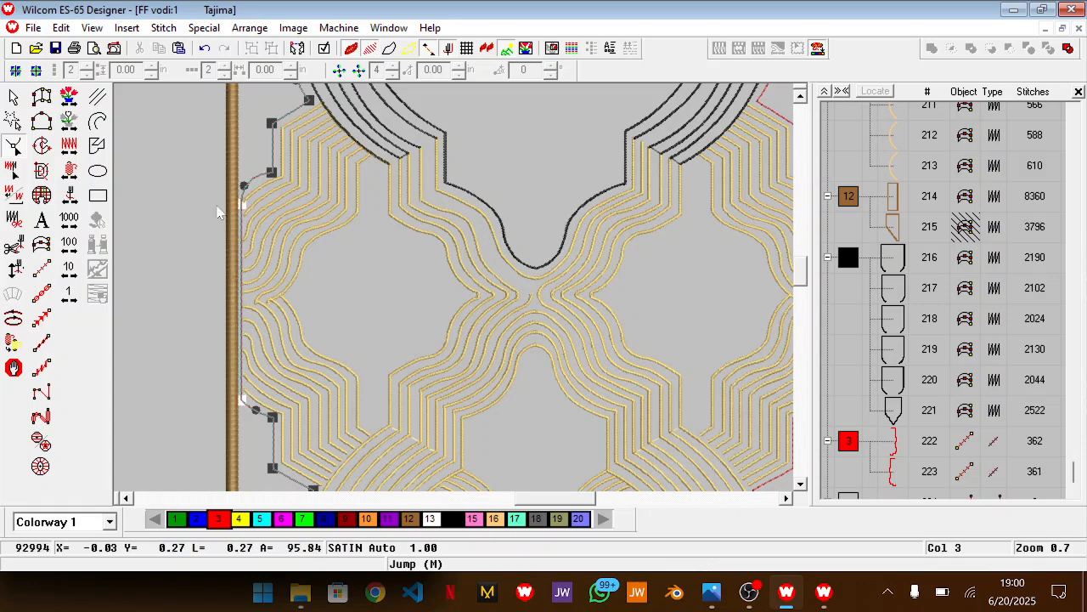
Adjust the curve and corner points at both ends of the mirrored outline's straight side edge, and finish reshaping
mouse_move(243, 185)
left_mouse_down()
mouse_move(257, 179)
mouse_move(241, 196)
left_mouse_up()
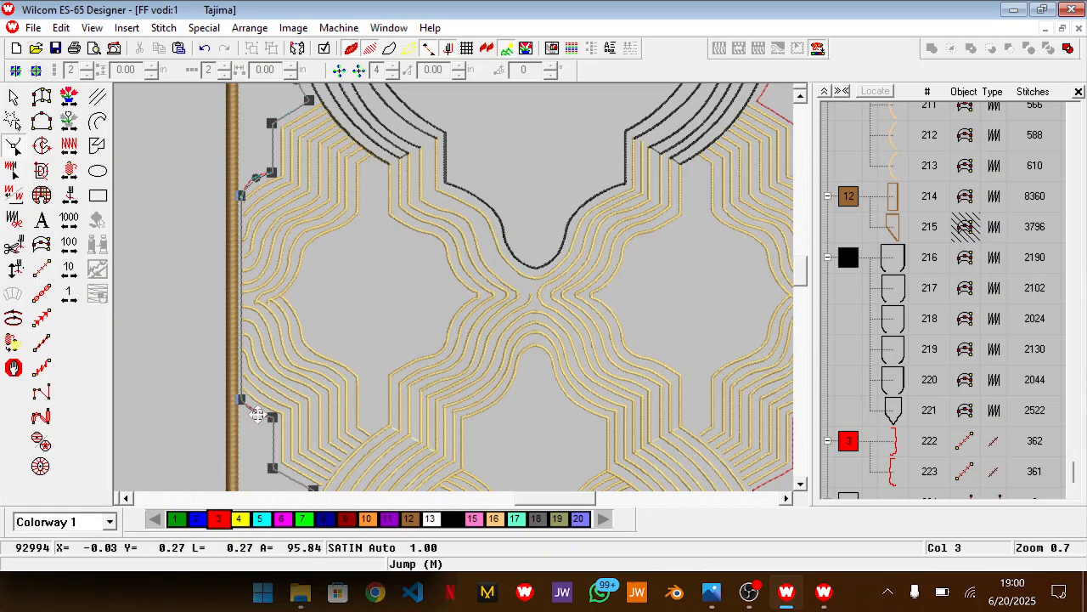
left_click(271, 421)
key("Return")
left_click(271, 170)
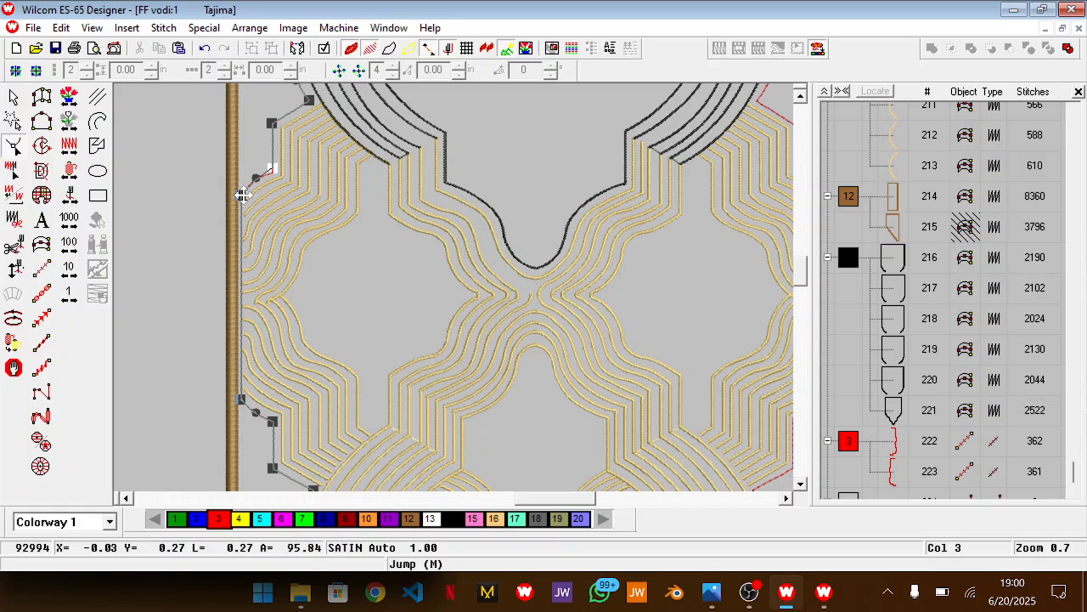
left_click_drag(244, 195, 244, 184)
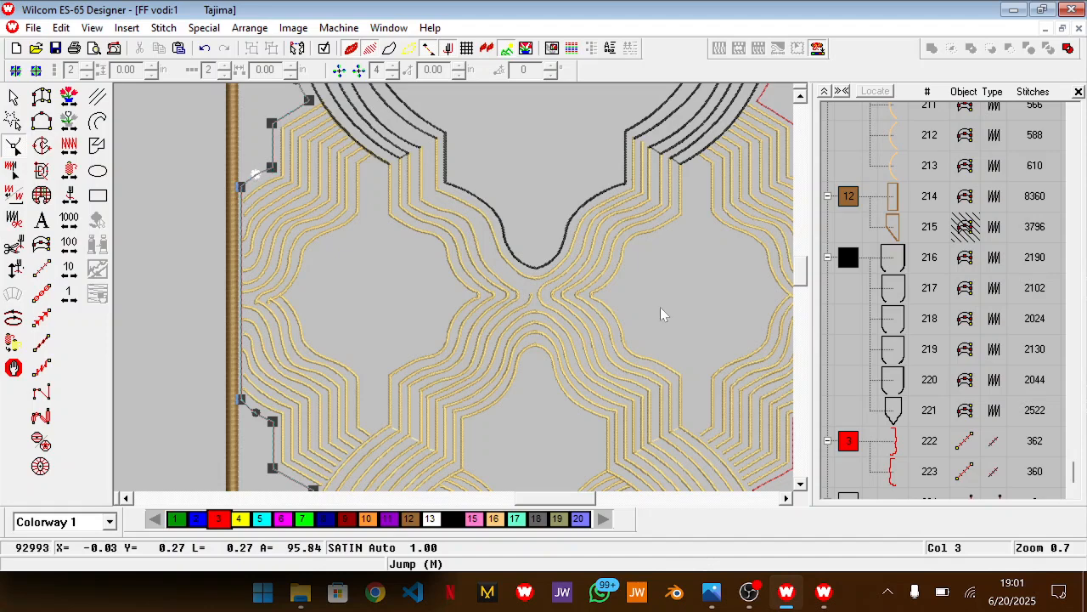
key("Escape")
key("Escape")
Examine both red outlines along the whole pattern, from the bottom lobe up to the top border
scroll(454, 281, "up", 2)
scroll(454, 281, "down", 5)
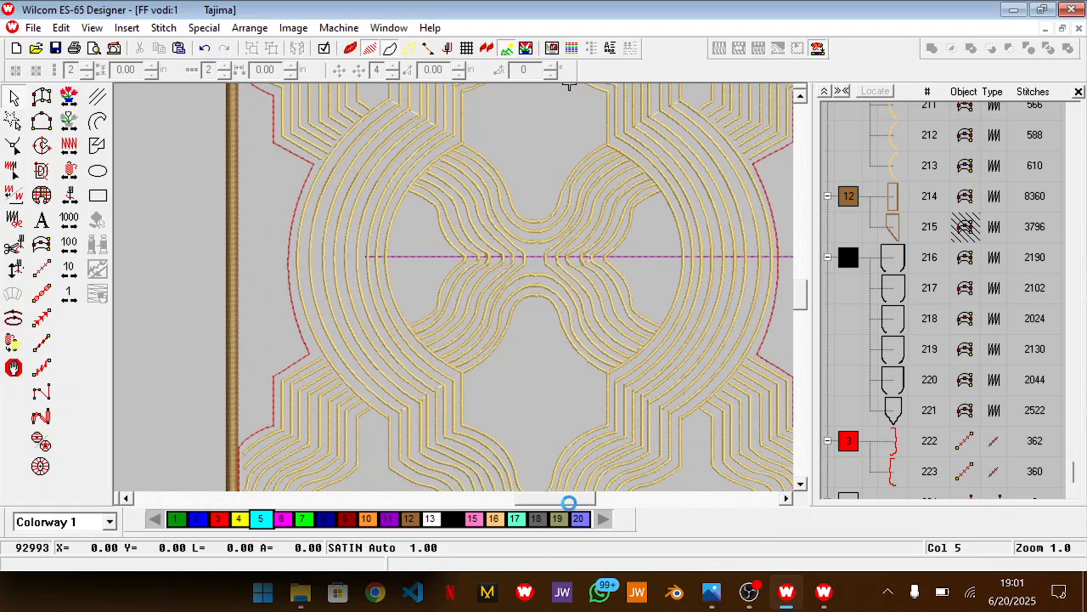
mouse_move(583, 501)
left_mouse_down()
mouse_move(608, 501)
mouse_move(588, 501)
left_mouse_up()
scroll(624, 416, "down", 6)
scroll(557, 433, "down", 3)
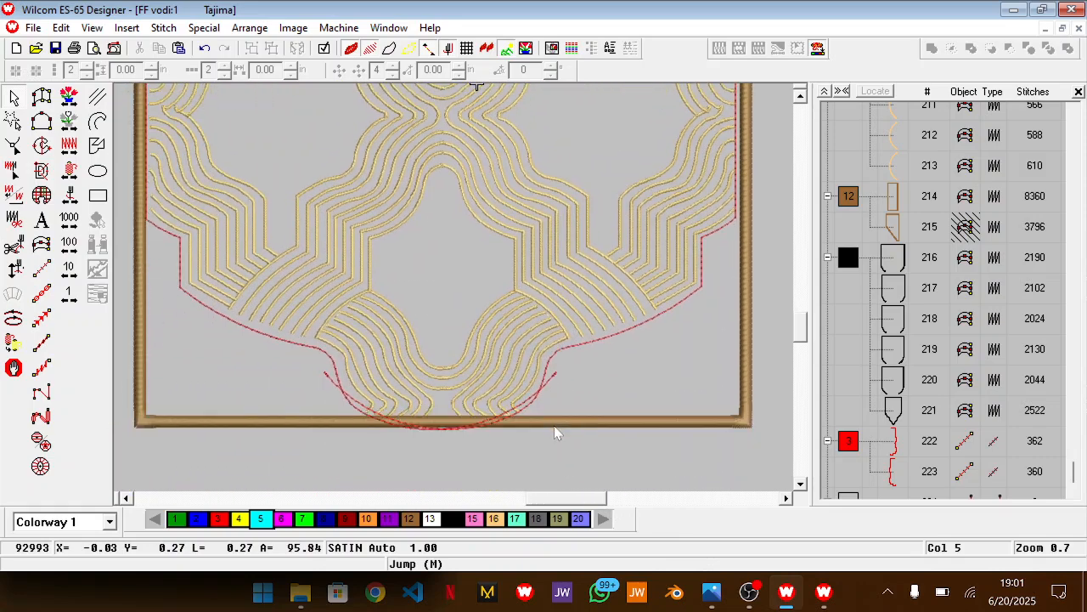
scroll(556, 433, "up", 4)
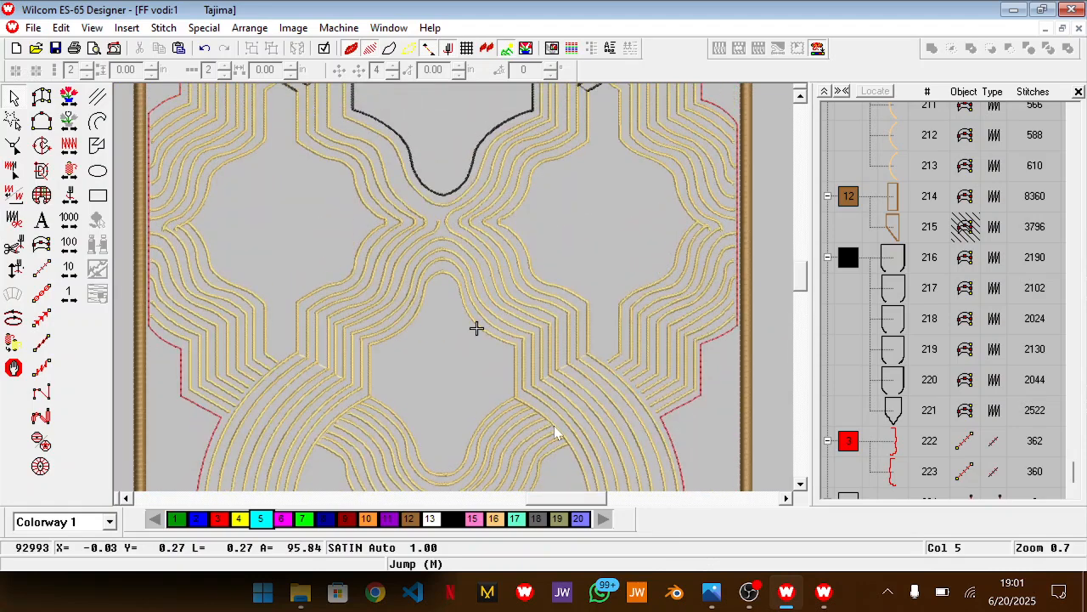
scroll(556, 433, "up", 5)
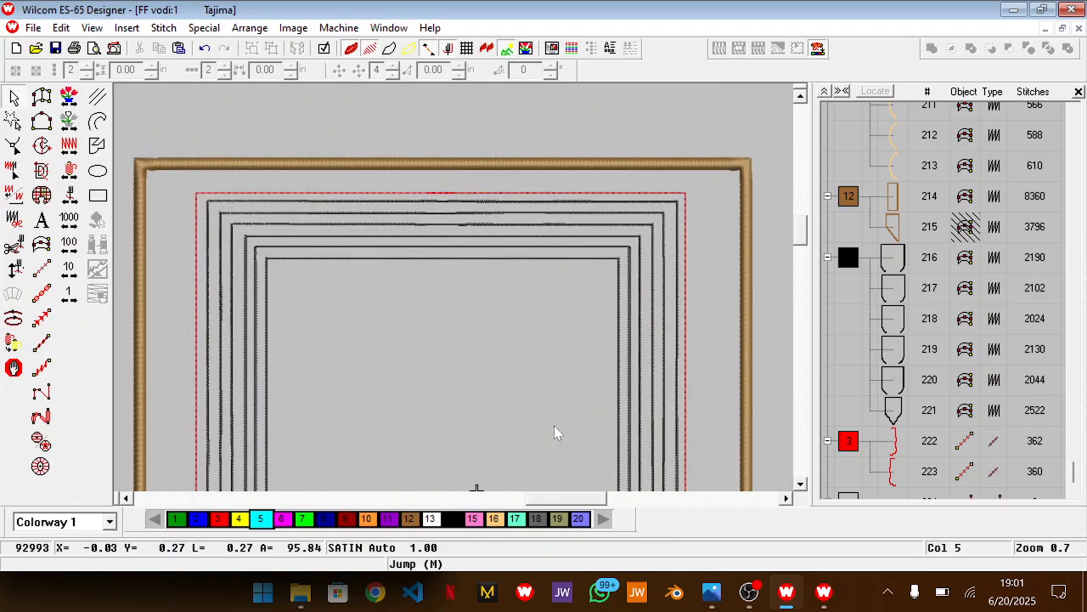
scroll(481, 390, "down", 5)
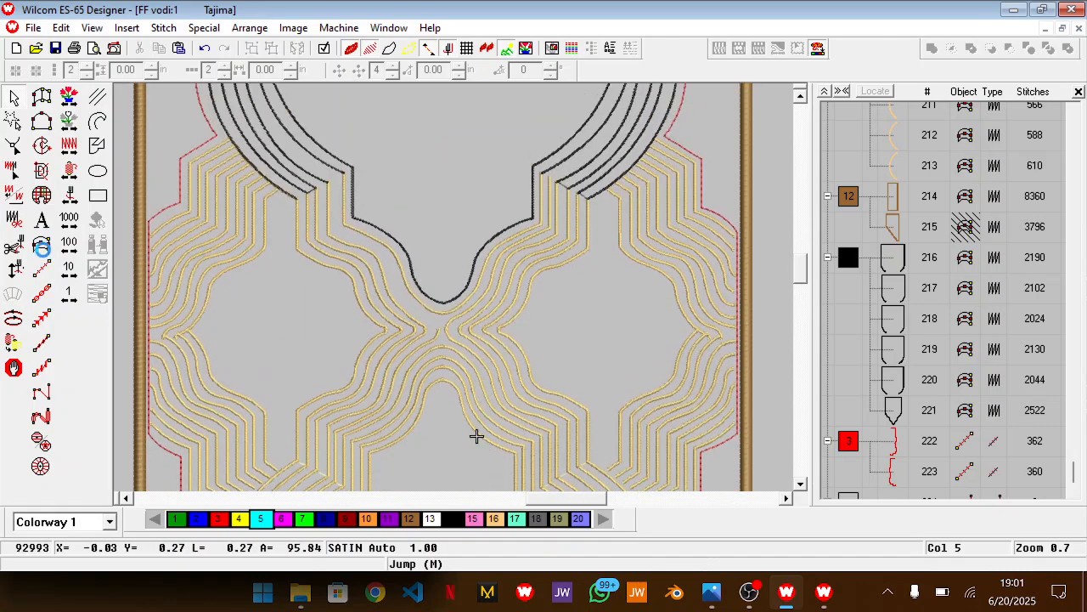
key("shift+z")
key("shift+z")
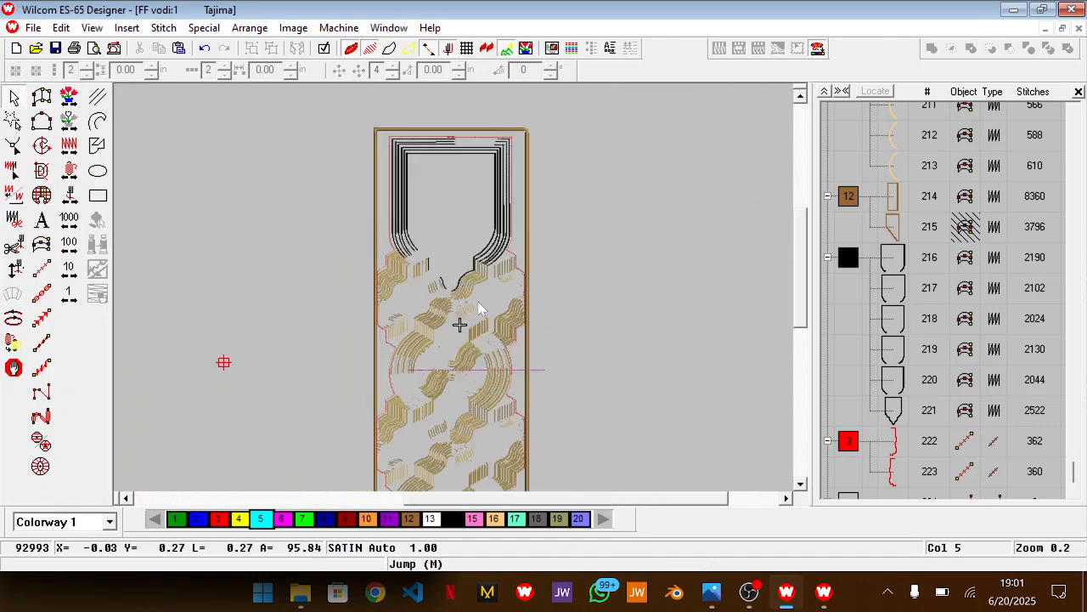
Delete the magenta horizontal guide line running through the round medallion
left_click(847, 441)
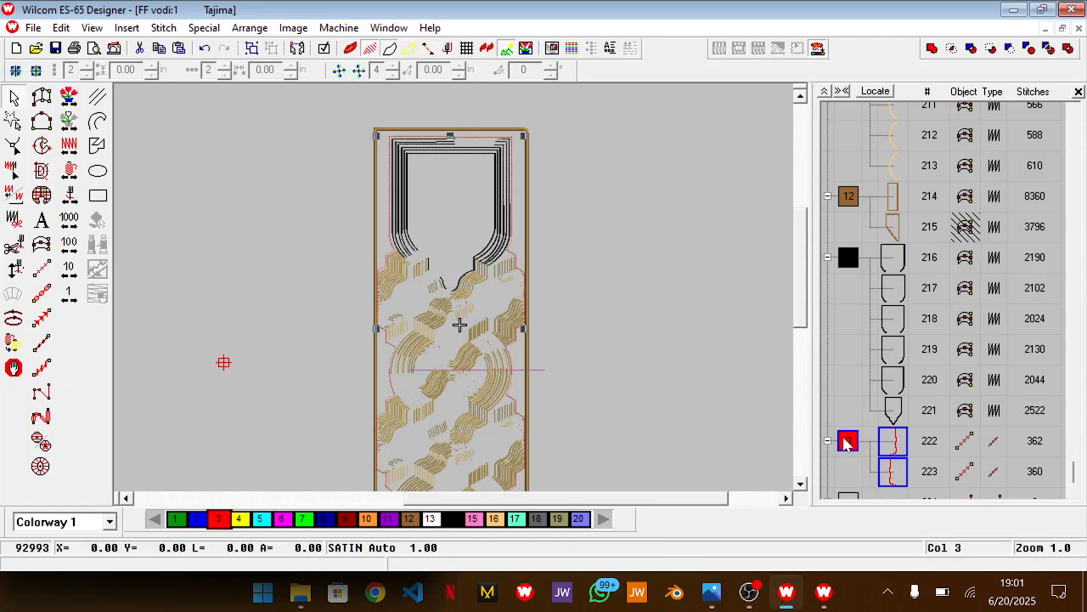
scroll(903, 304, "up", 8)
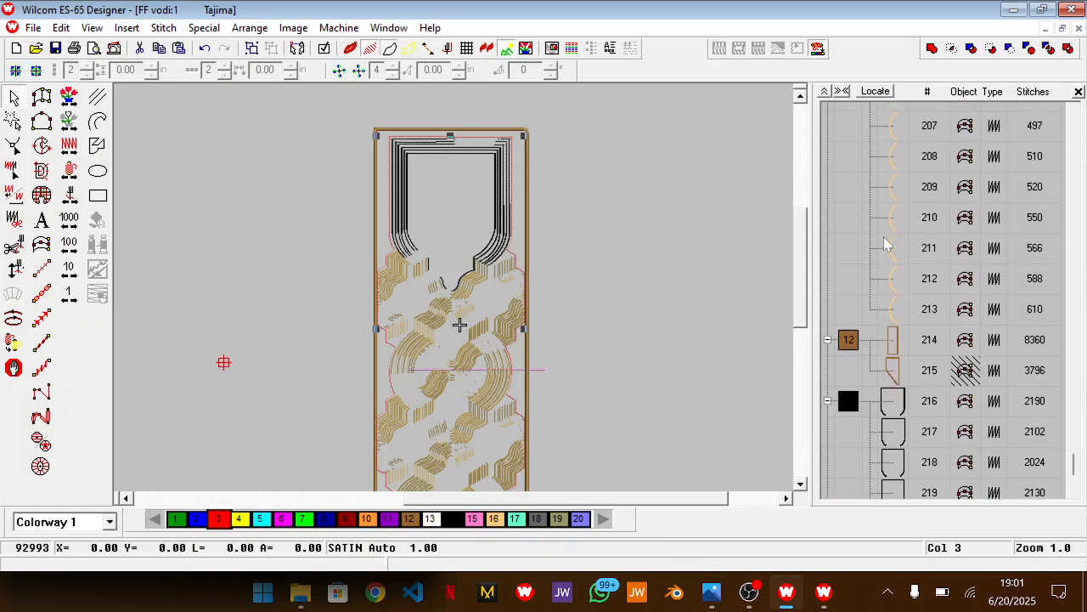
scroll(884, 245, "up", 5)
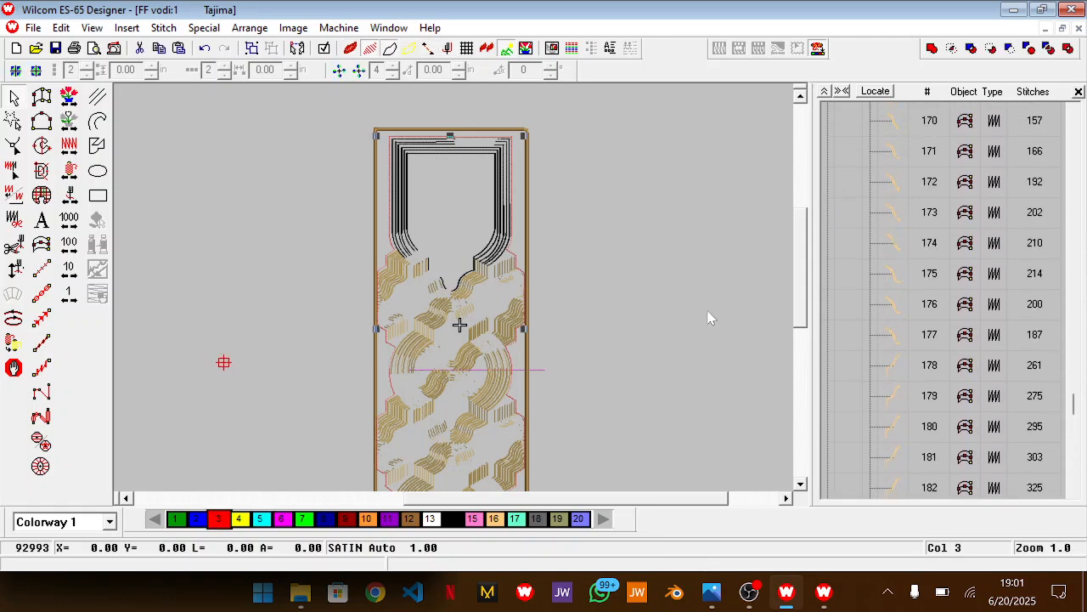
left_click(543, 370)
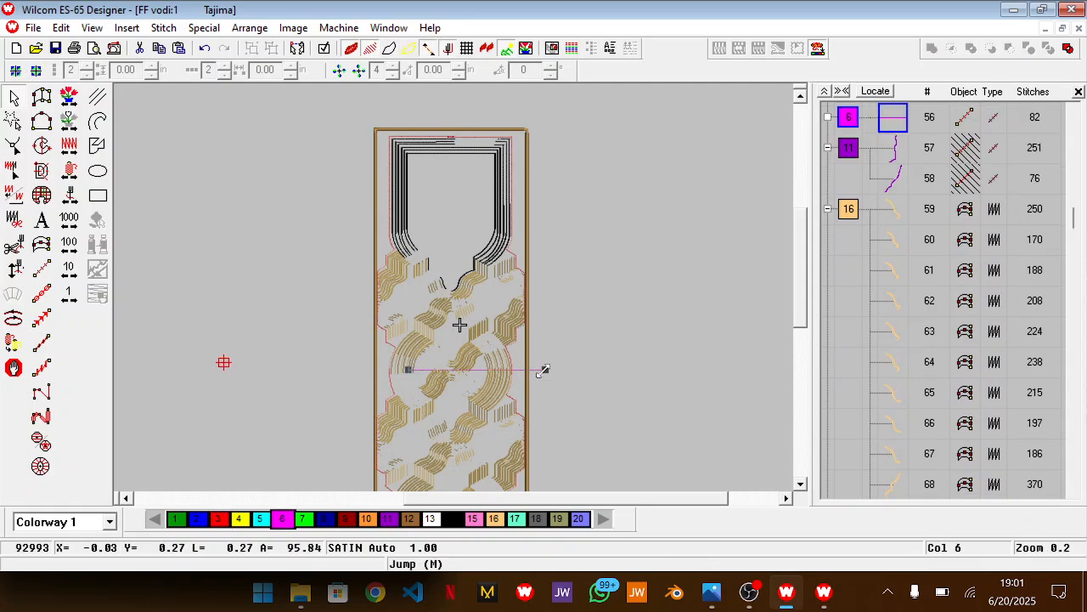
key("Delete")
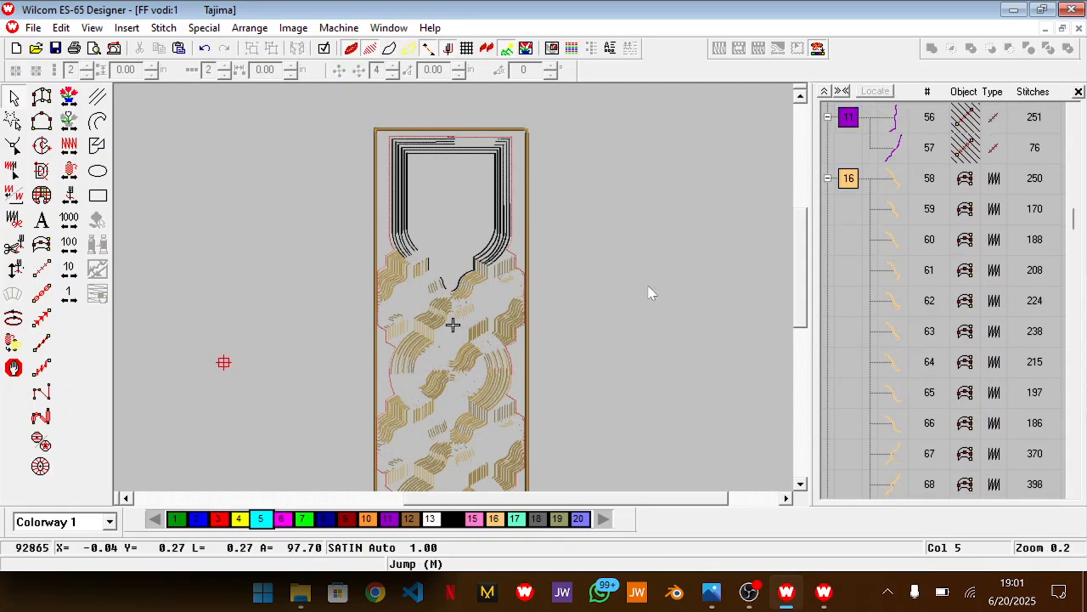
Unhide the two purple colour 11 run-stitch outlines and delete them, and look through the remaining objects in the list
right_click(851, 124)
left_click(885, 246)
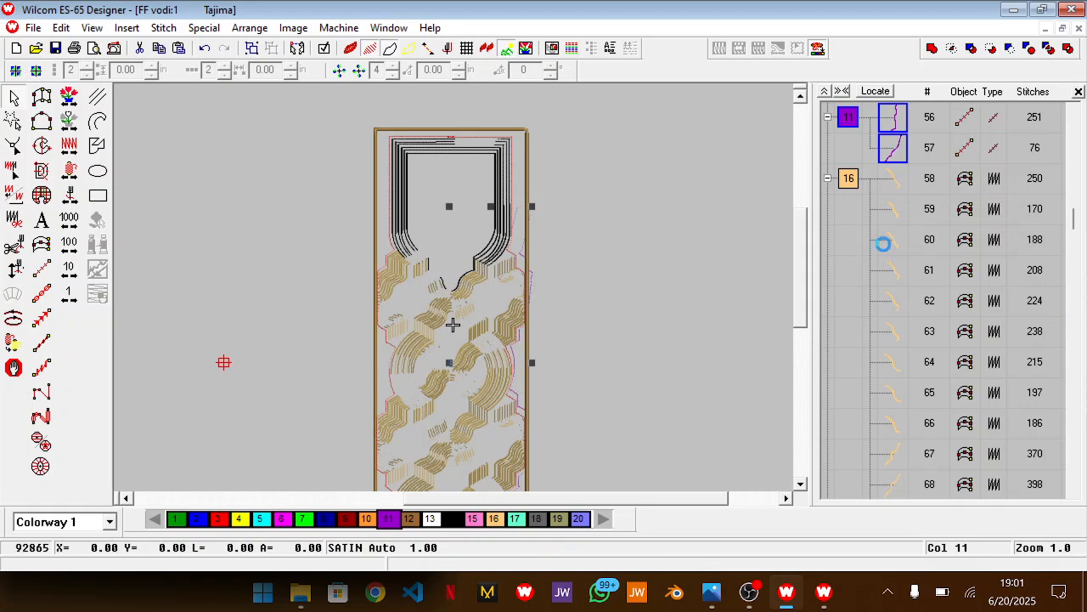
scroll(885, 251, "up", 4)
scroll(884, 251, "up", 14)
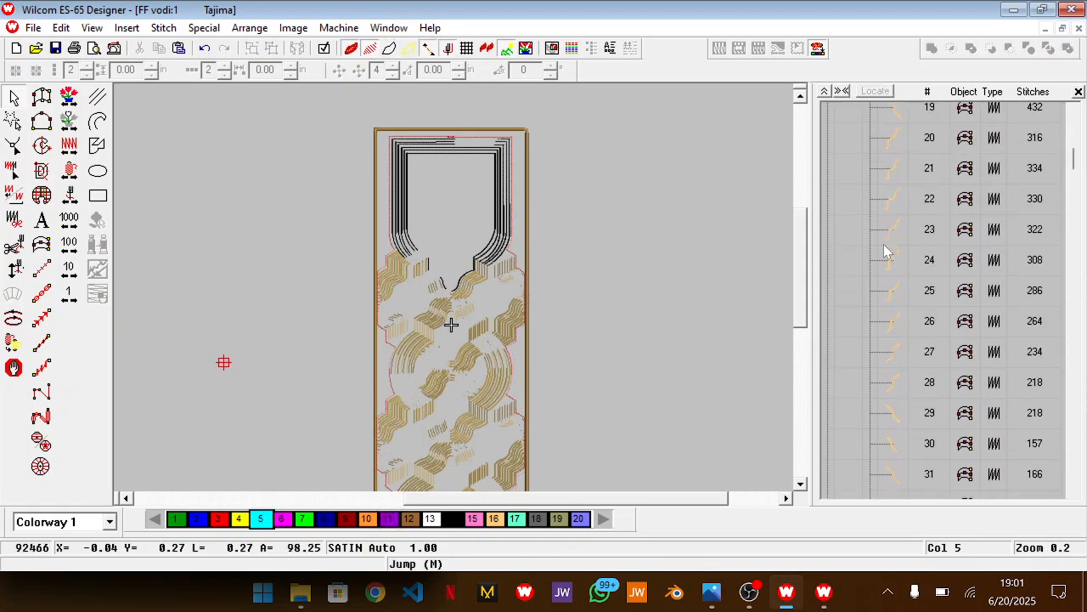
scroll(884, 251, "down", 16)
scroll(884, 251, "down", 20)
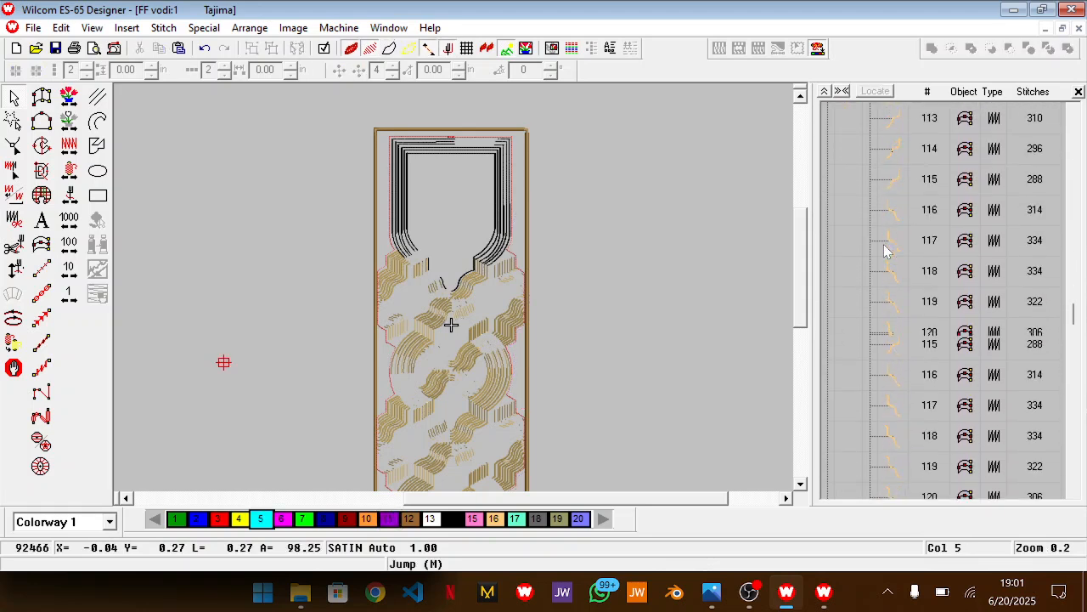
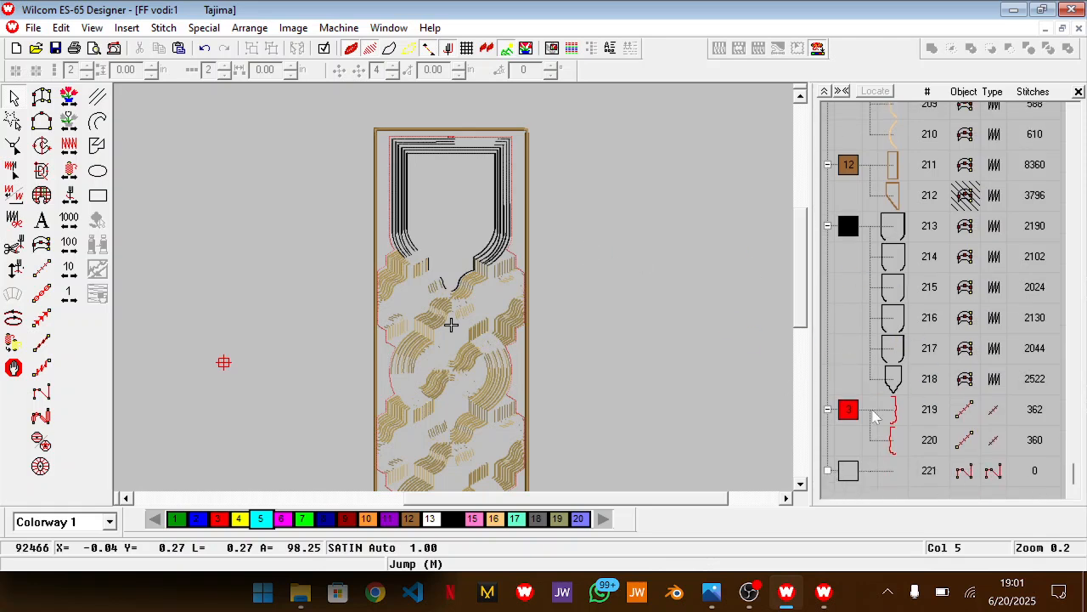
left_click(750, 592)
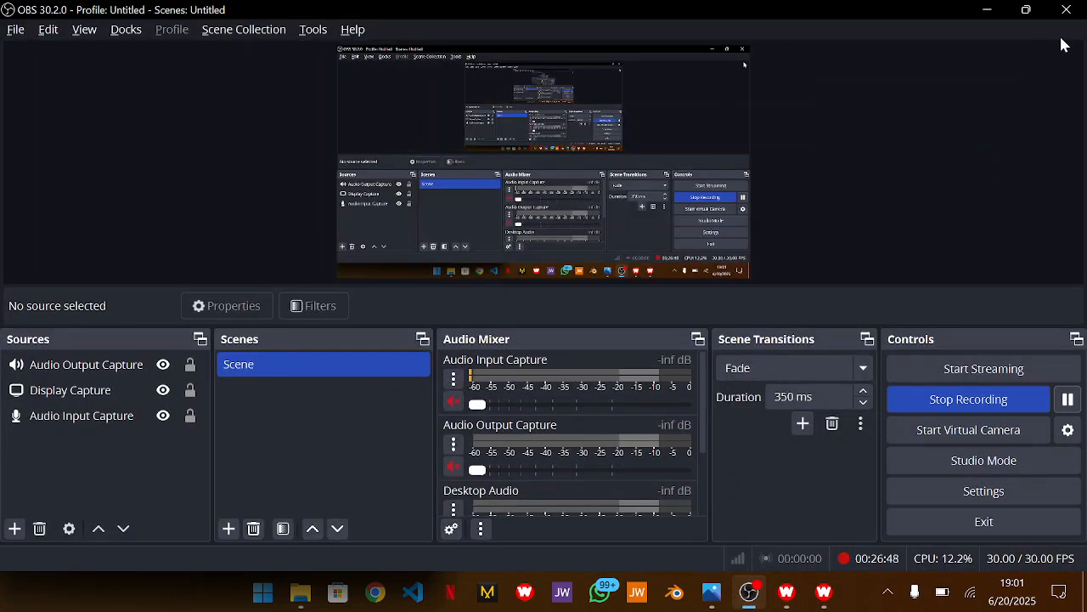
left_click(993, 11)
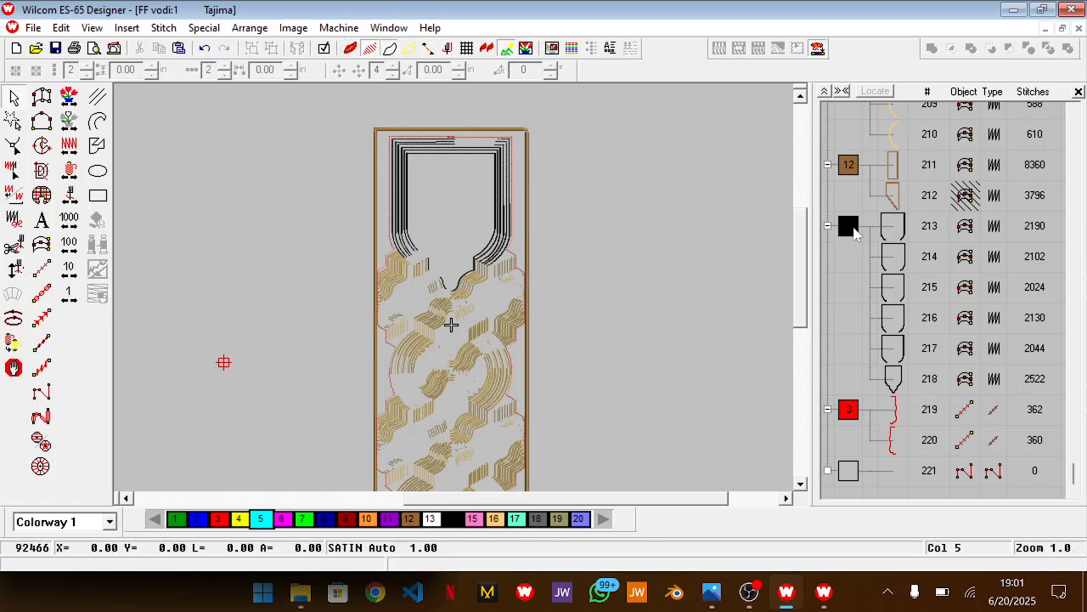
Delete the brown colour 12 rectangular frame surrounding the whole design
left_click(897, 167)
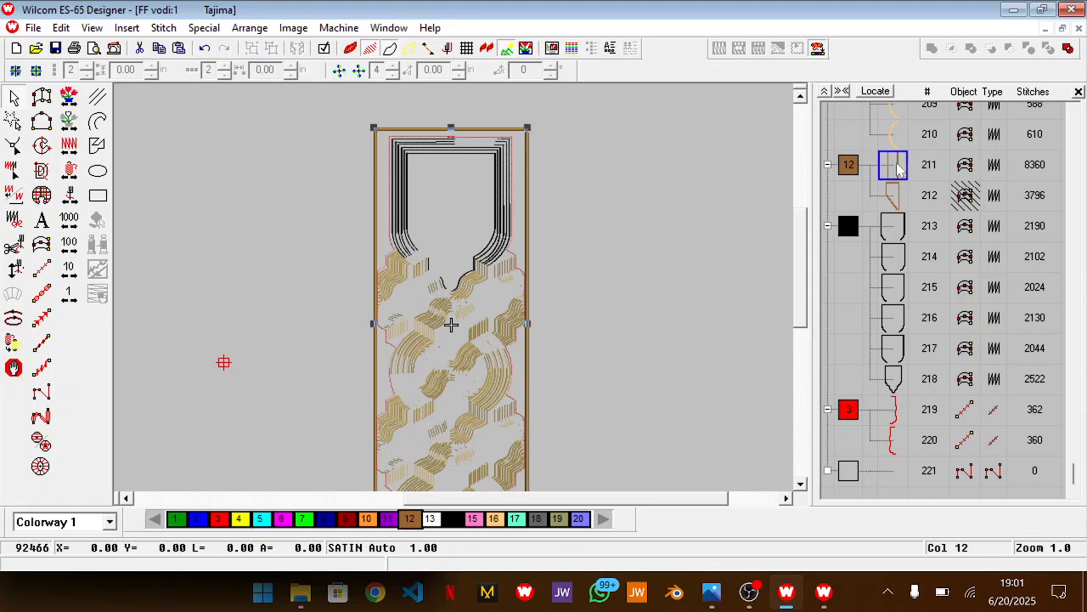
key("Delete")
scroll(631, 230, "down", 1)
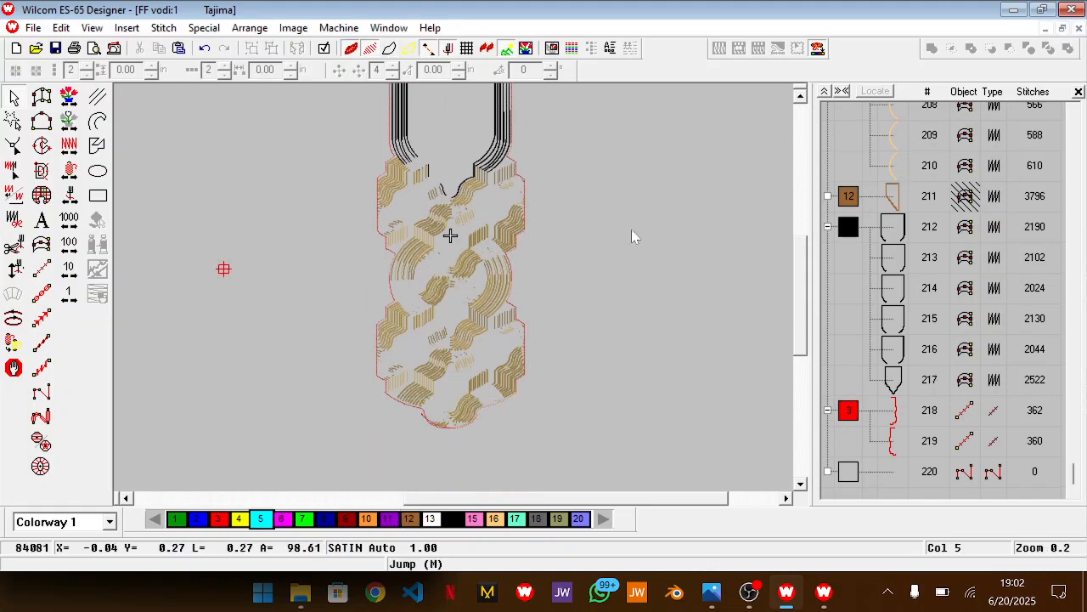
Switch to Photos to examine the neckline embroidery on the reference garment, and return to the Wilcom design
key("alt+Tab")
key("alt+Tab")
key("Tab")
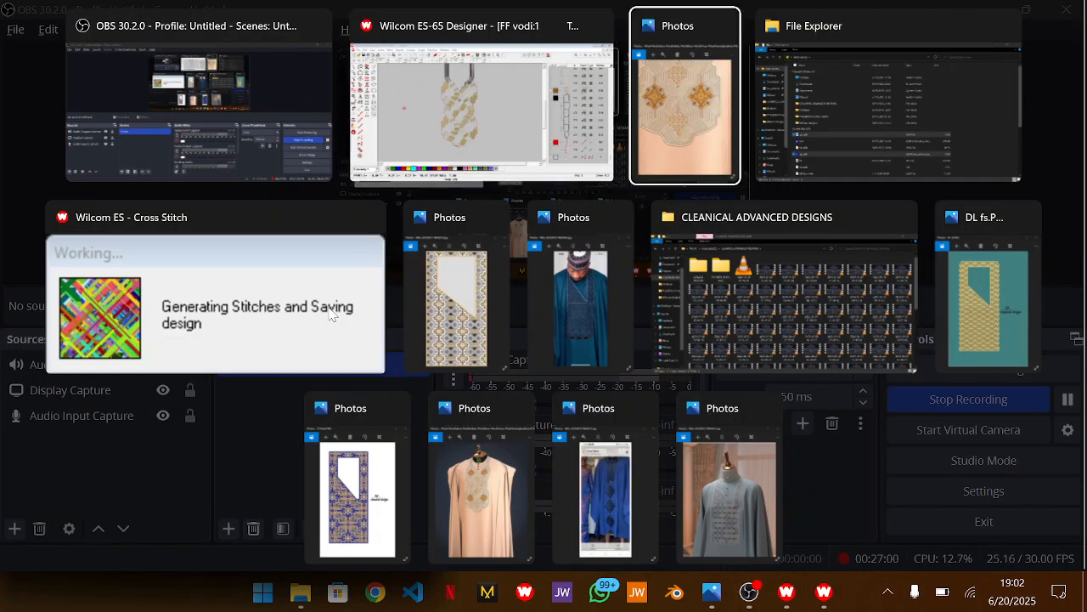
key("Right")
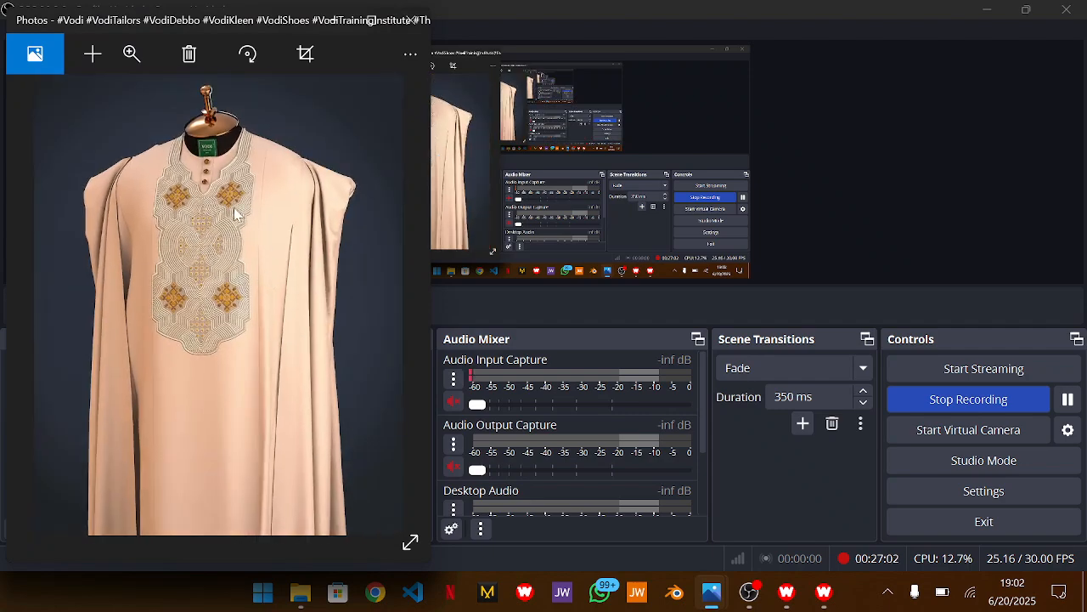
key("alt+Tab")
key("Tab")
Unhide the remaining brown colour 12 object in the object list and delete it
scroll(526, 261, "up", 2)
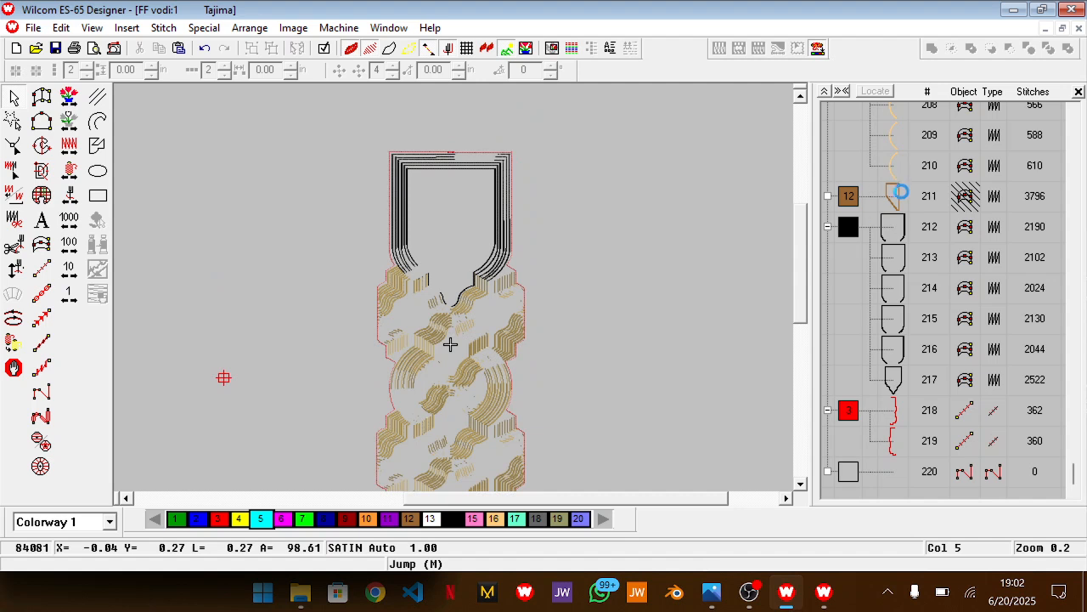
right_click(900, 196)
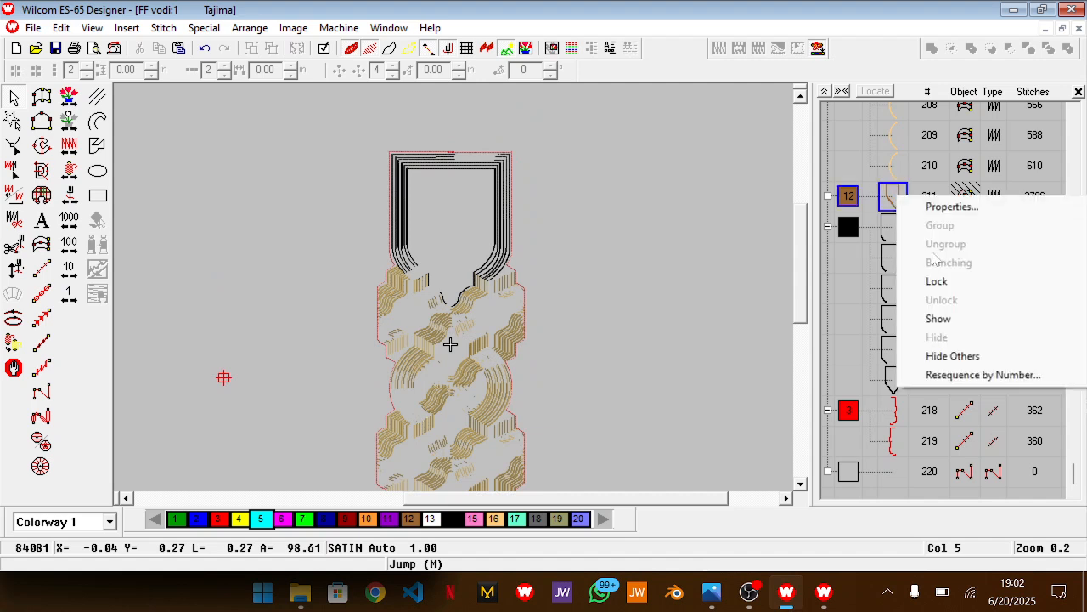
left_click(938, 320)
key("Delete")
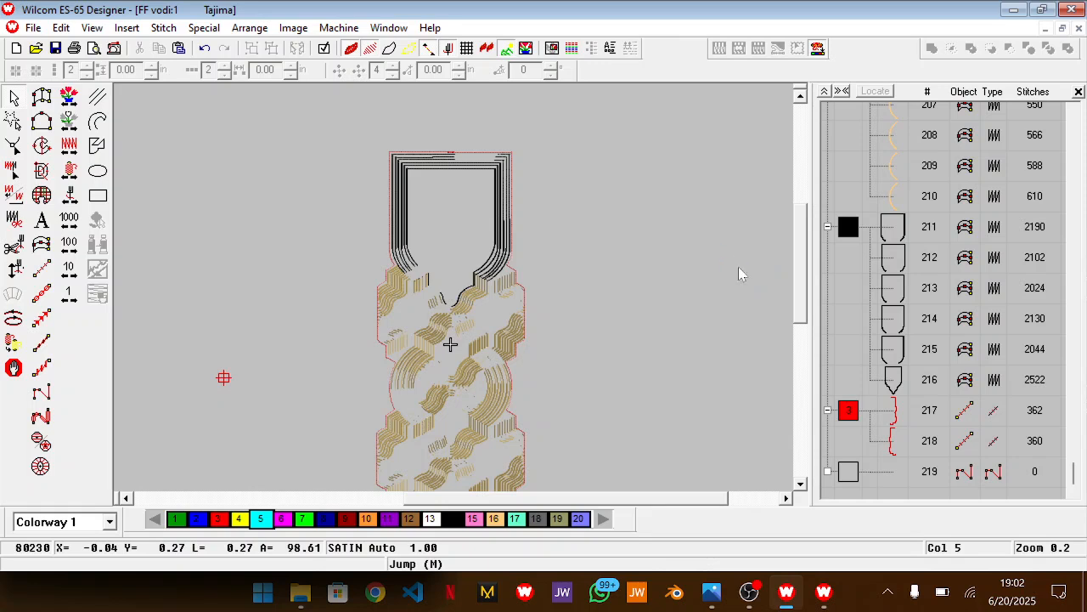
Select all the objects in the design and set the Input C column width to 0.1 in
scroll(990, 284, "up", 20)
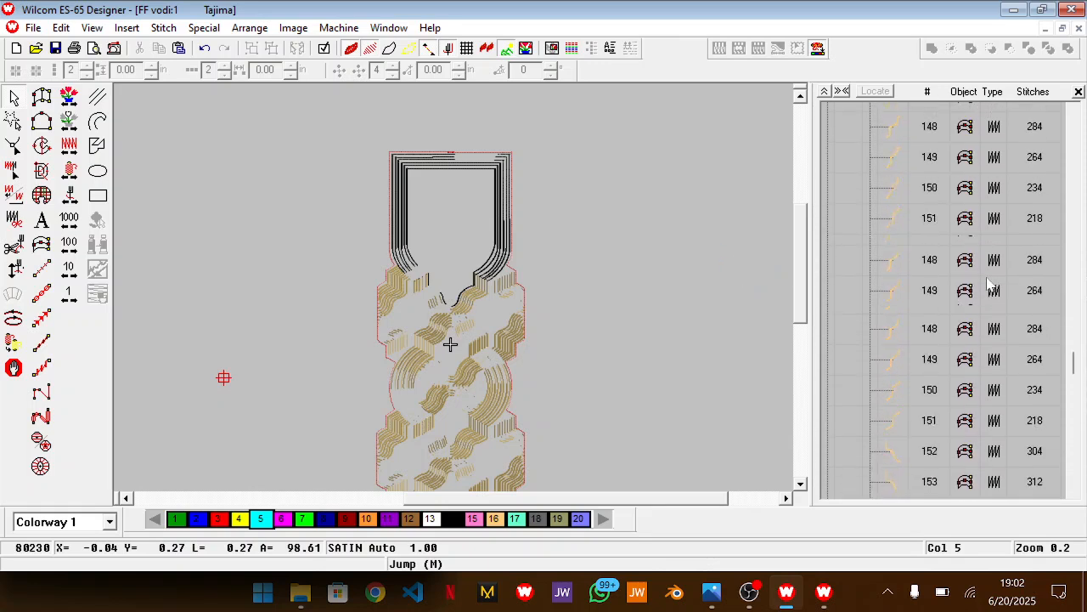
scroll(620, 301, "up", 1)
key("z")
scroll(620, 301, "down", 2)
key("ctrl+a")
double_click(508, 332)
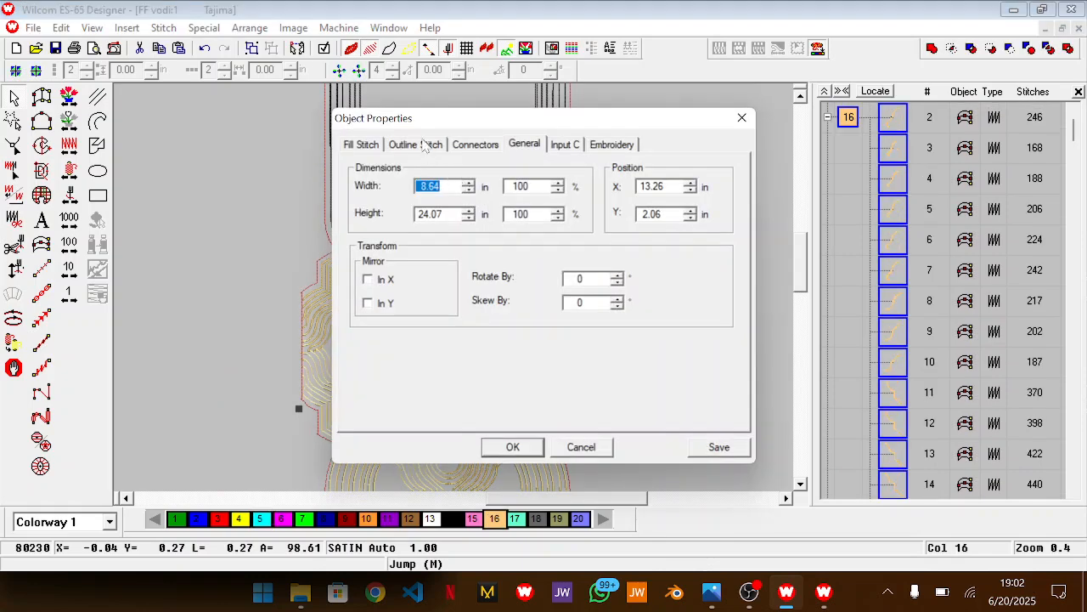
left_click(564, 145)
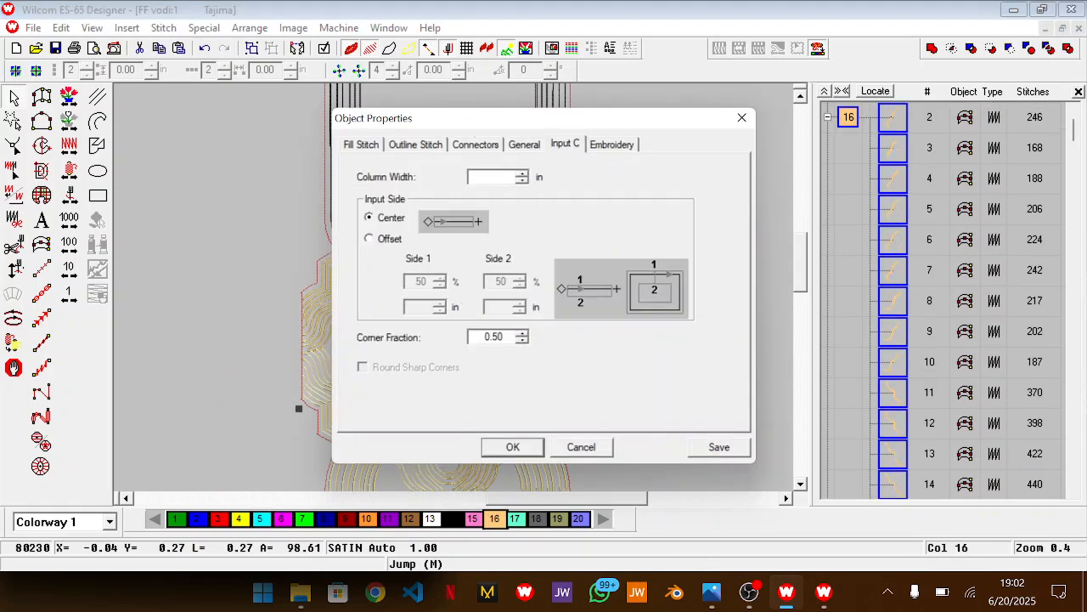
type(".1")
key("Return")
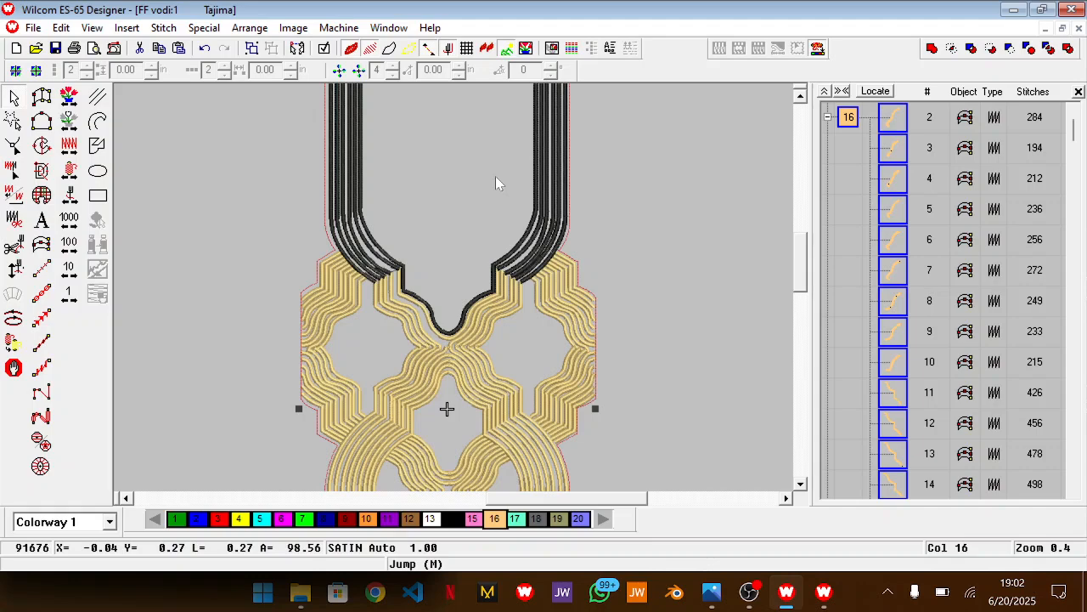
Reduce the column width of all the selected satin lines slightly, check the pattern down to the bottom lobe and deselect them
scroll(496, 176, "down", 3)
scroll(495, 175, "up", 2)
scroll(495, 176, "up", 4)
scroll(495, 176, "down", 4)
double_click(495, 176)
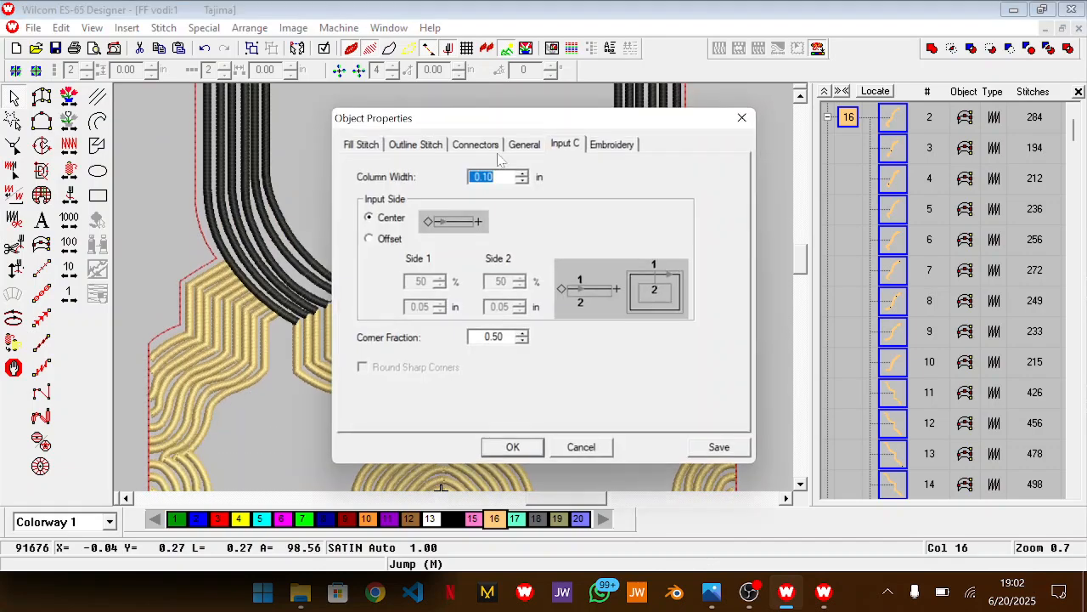
left_click(495, 176)
key("Return")
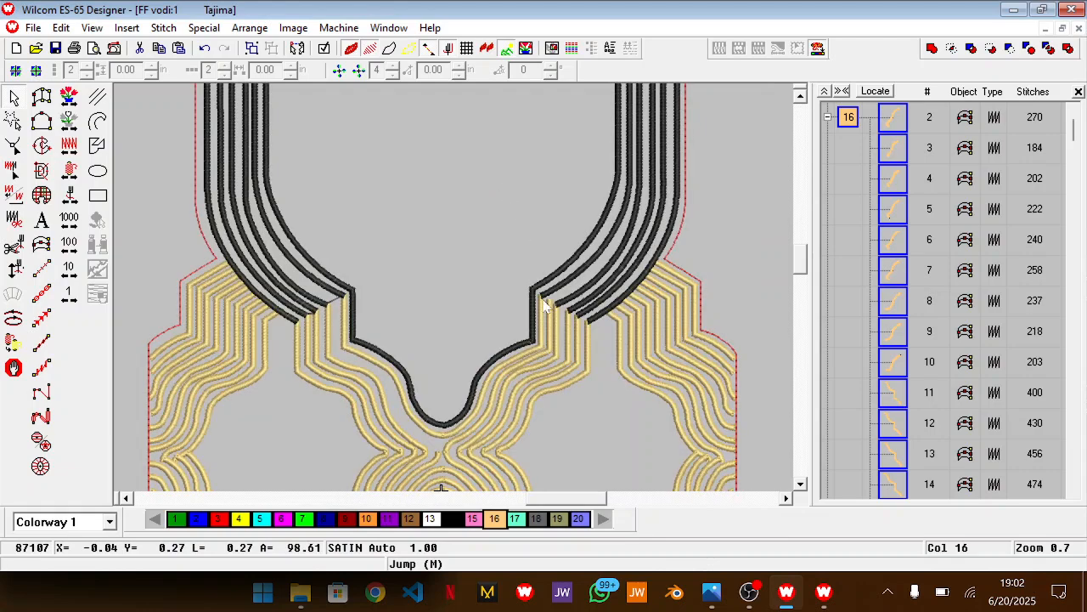
key("shift+z")
scroll(544, 306, "down", 8)
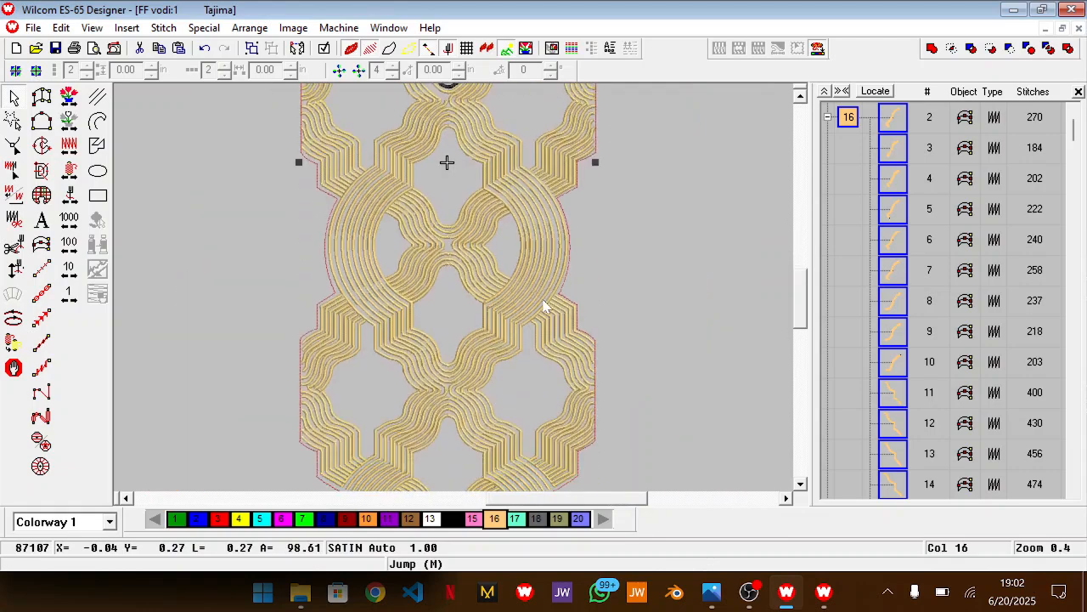
scroll(650, 316, "down", 4)
left_click(693, 314)
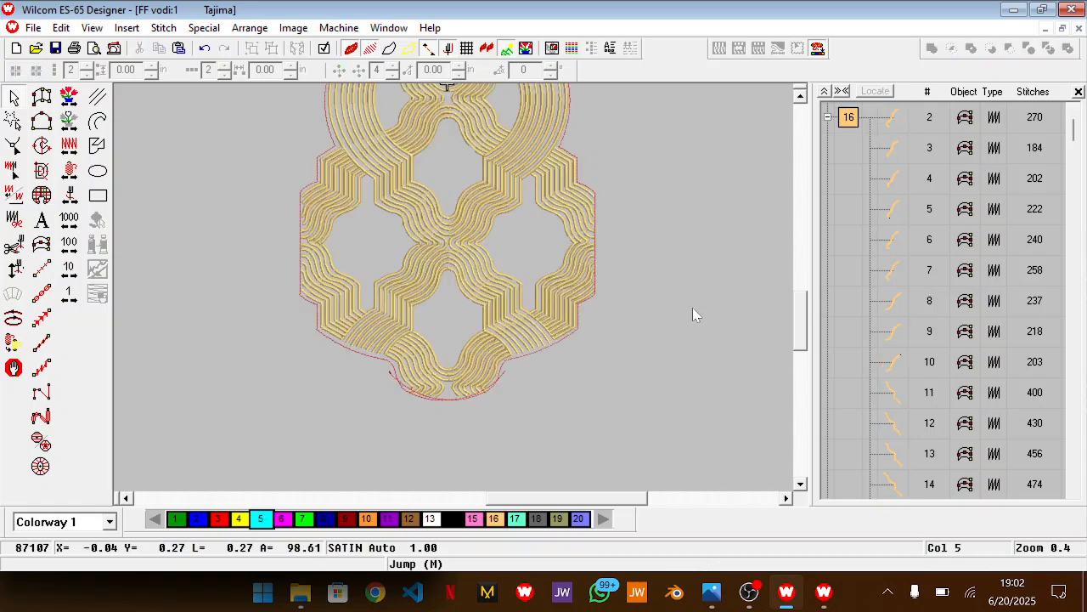
Set the column width of the innermost black neckline border to 0.1 in and deselect it
scroll(693, 315, "up", 5)
scroll(692, 308, "up", 6)
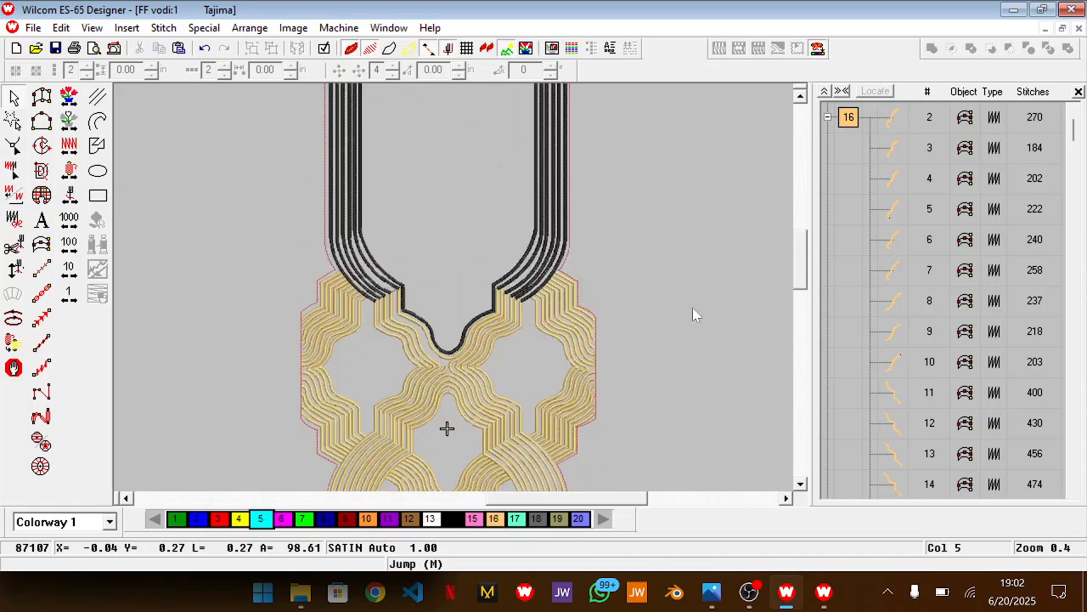
key("z")
scroll(665, 335, "down", 5)
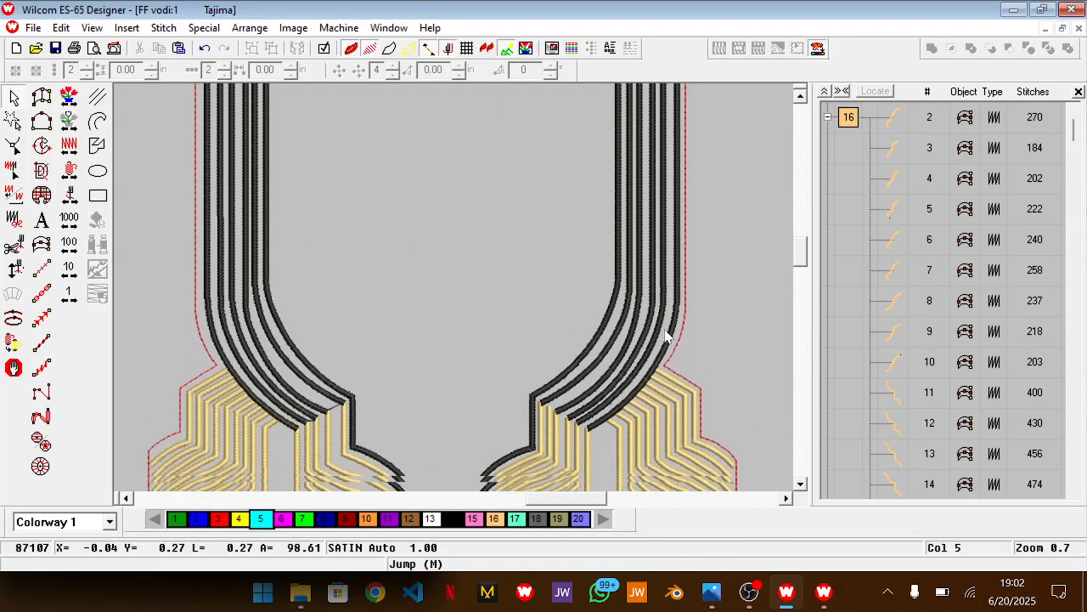
left_click(577, 338)
double_click(577, 338)
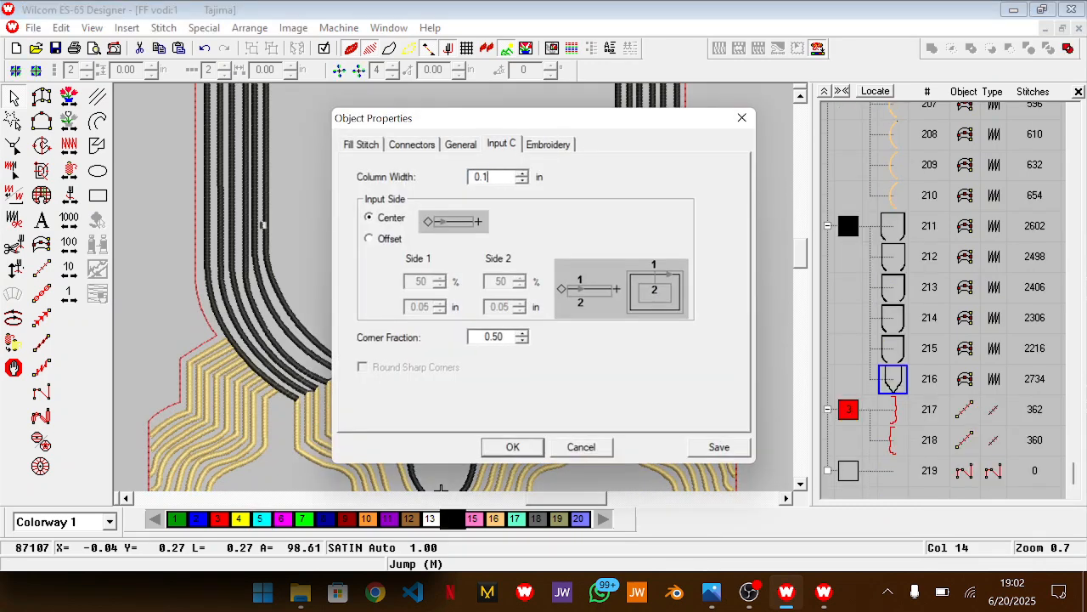
key("Return")
scroll(578, 231, "up", 5)
scroll(578, 231, "up", 3)
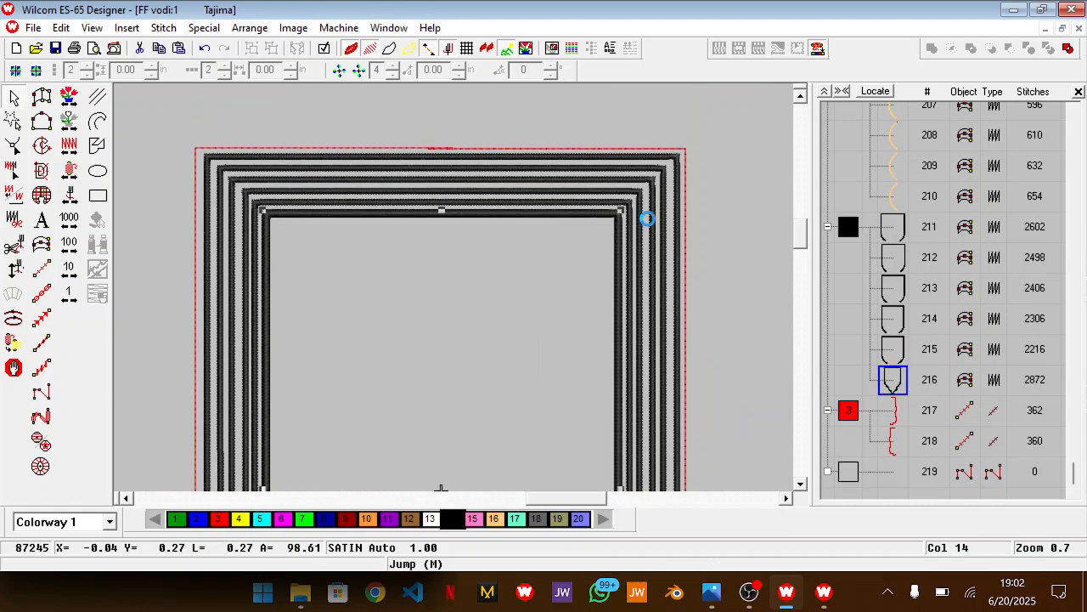
key("Escape")
Recolour all the black neckline border lines to colour 16
scroll(642, 299, "down", 5)
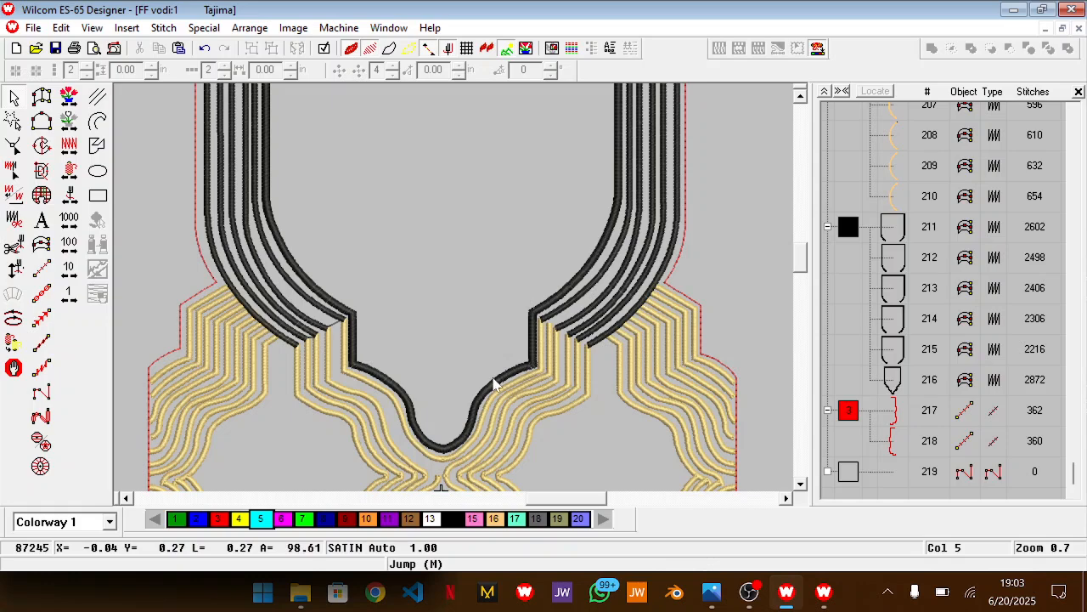
scroll(496, 384, "down", 3)
scroll(441, 396, "up", 2)
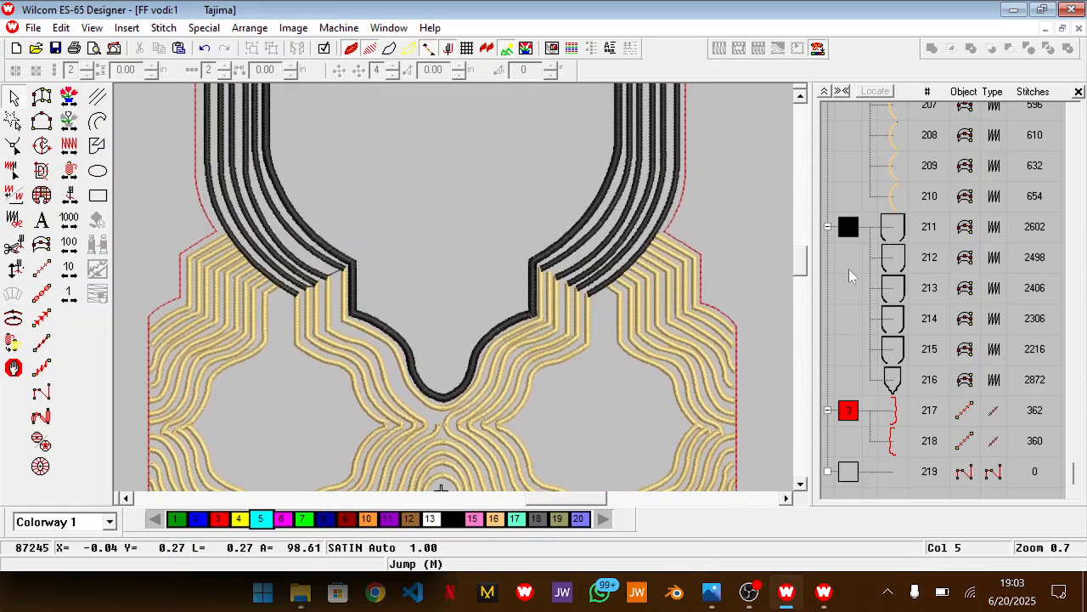
left_click(847, 230)
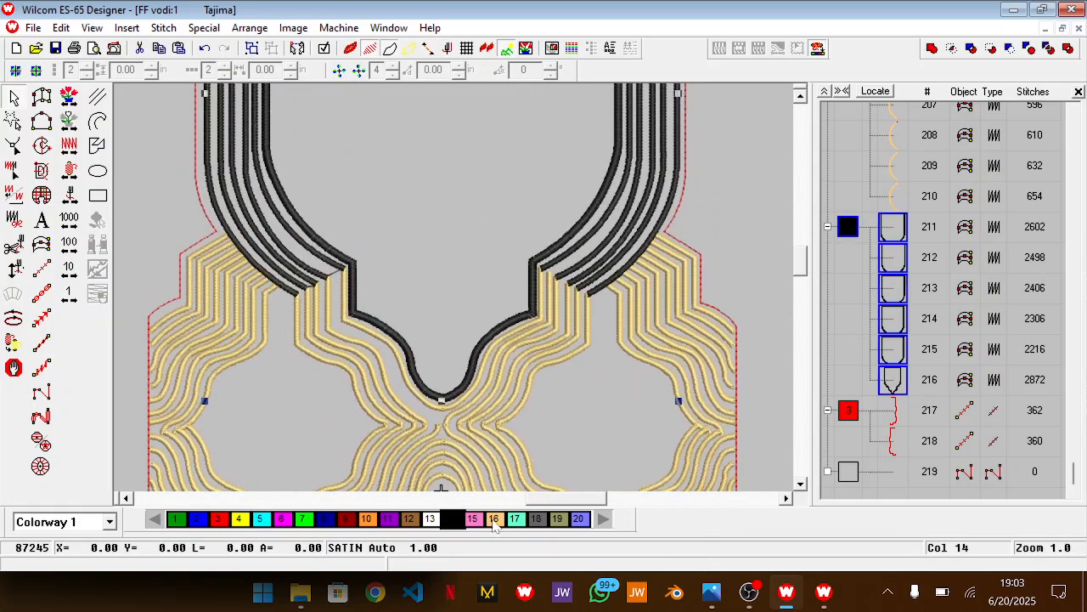
left_click(493, 525)
key("Escape")
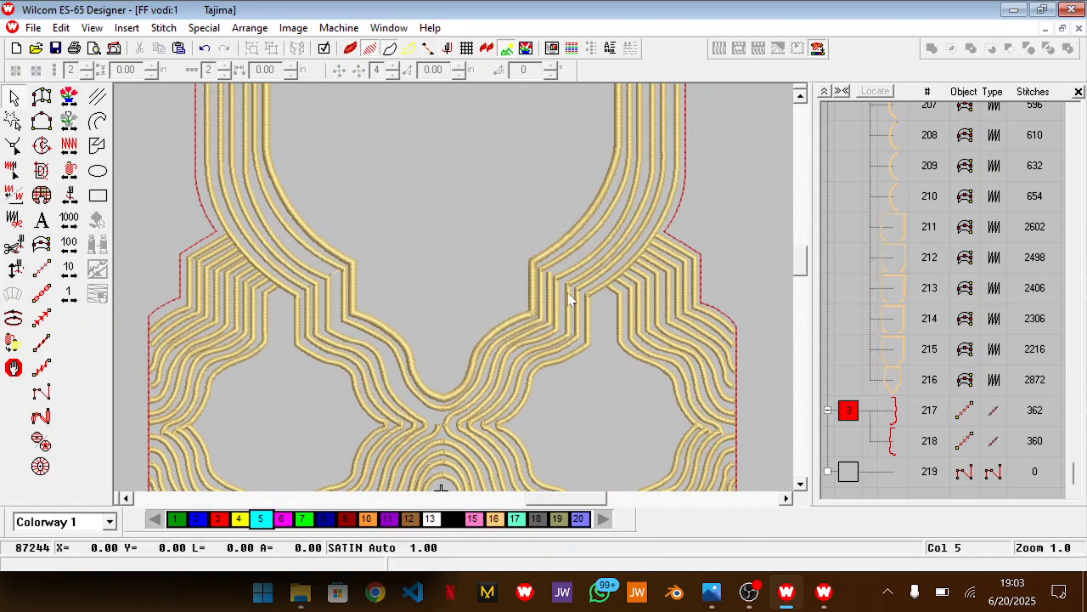
Set the column width for new Input C objects before tracing the red outline
key("shift+z")
scroll(568, 293, "up", 8)
scroll(567, 292, "down", 8)
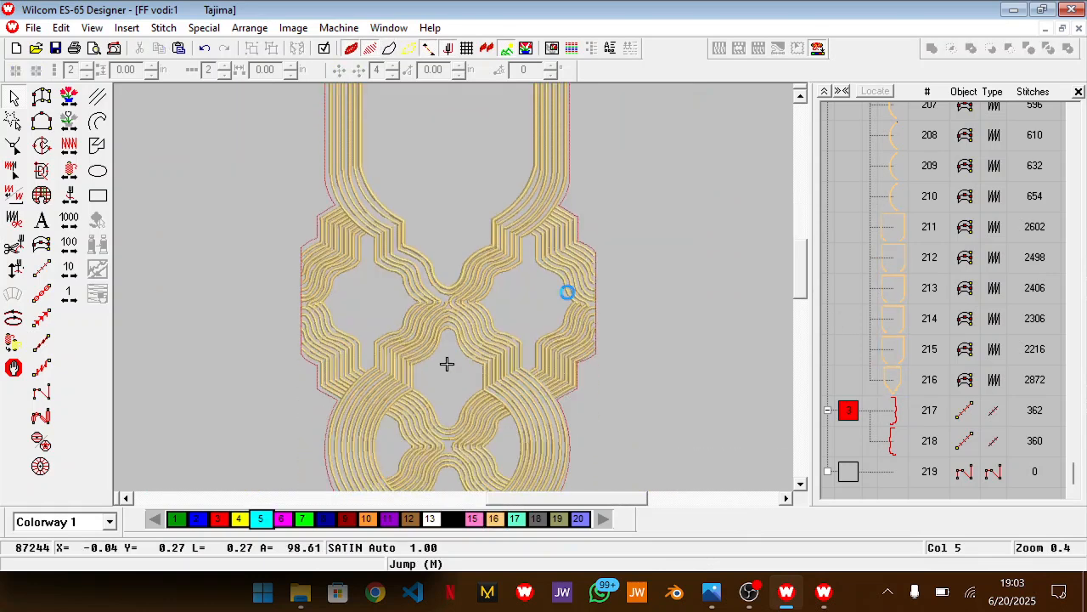
right_click(42, 245)
left_click(494, 184)
key("Return")
scroll(503, 185, "up", 3)
key("z")
scroll(503, 185, "up", 1)
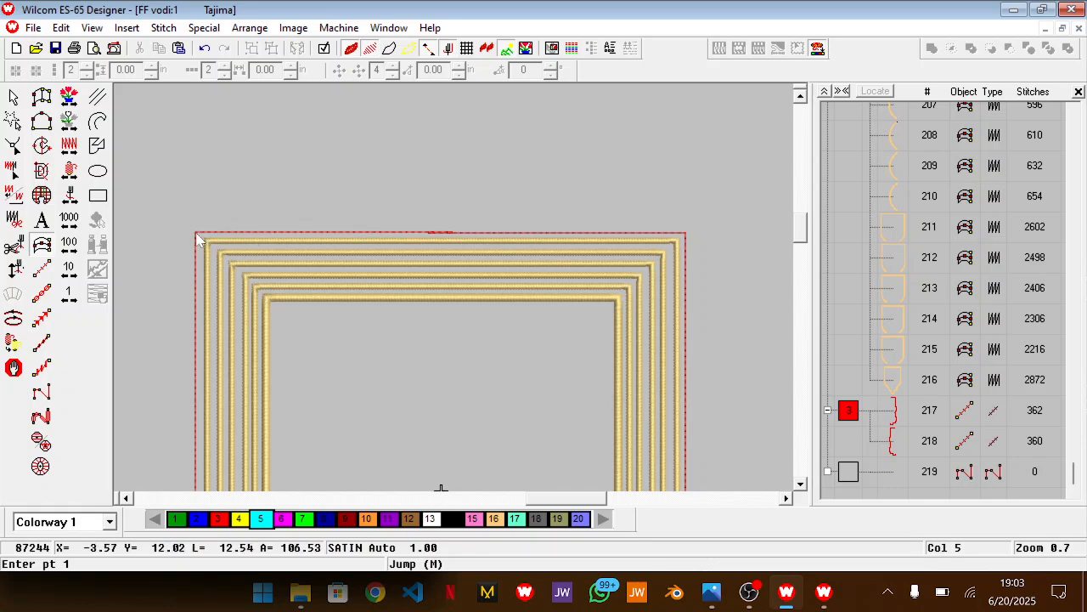
Start an Input C satin line along the left red outline, from the neck border junction over the upper step and down the straight side
scroll(200, 237, "down", 3)
left_click(217, 221)
left_click(179, 246)
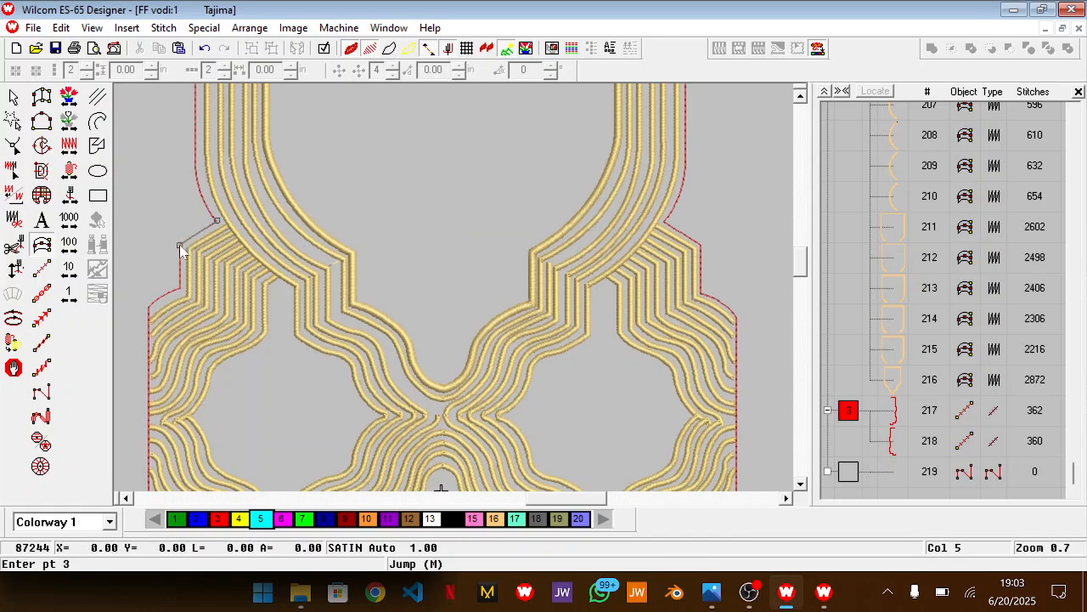
left_click(179, 288)
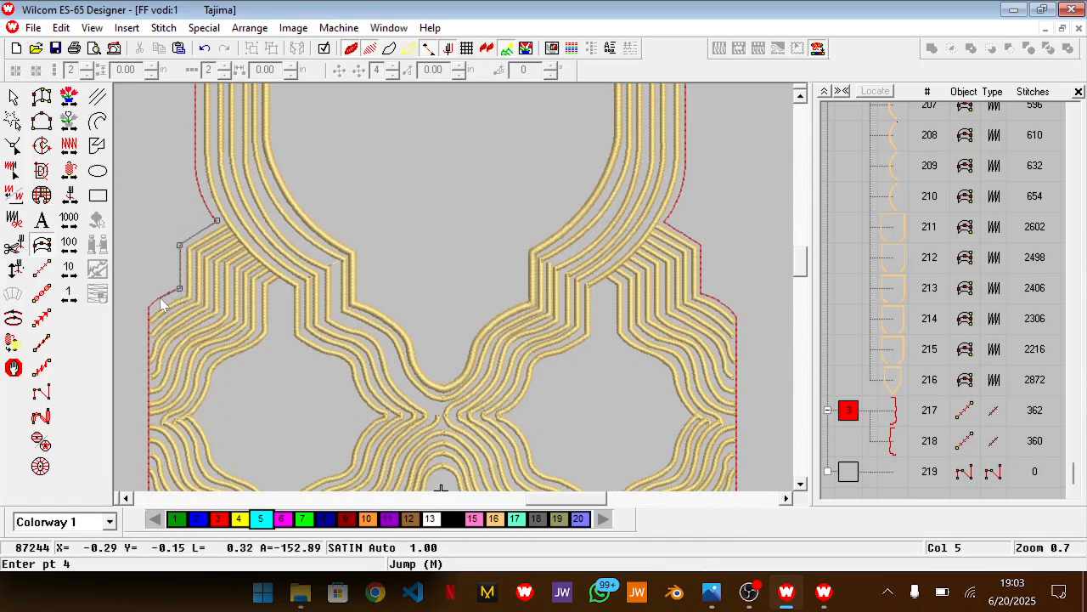
left_click(159, 299)
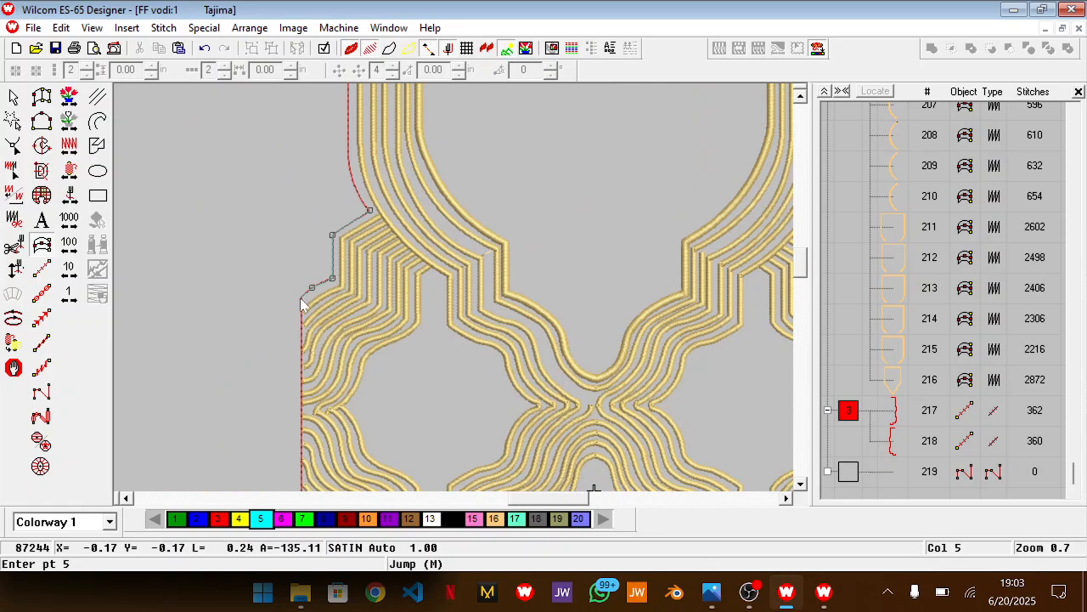
left_click(302, 299)
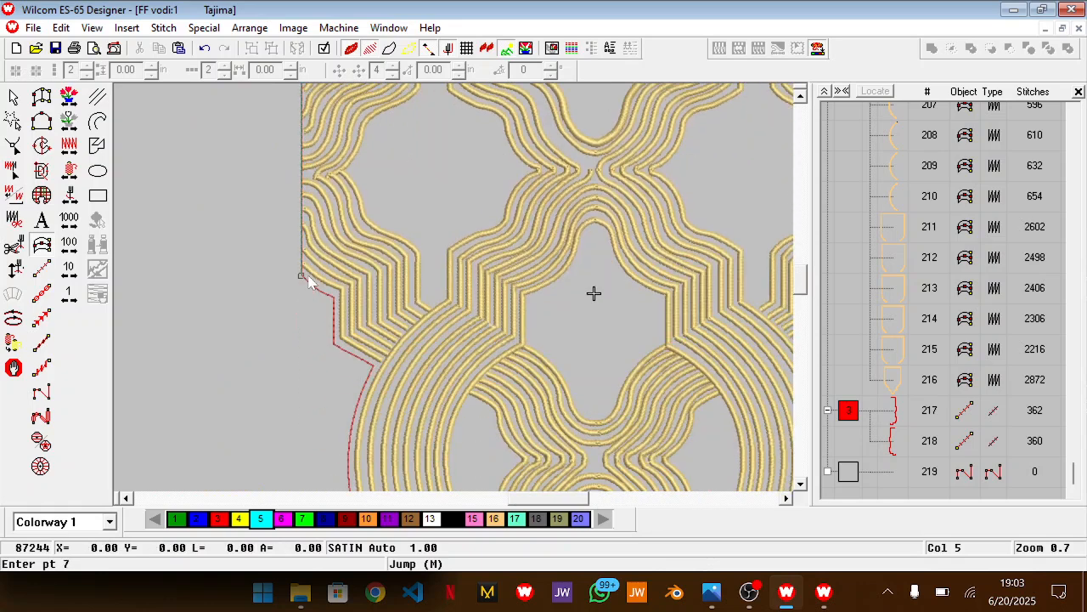
Continue the Input C line along the left red outline, over the step and around the large circle's left arc to its lower end
left_click(318, 291)
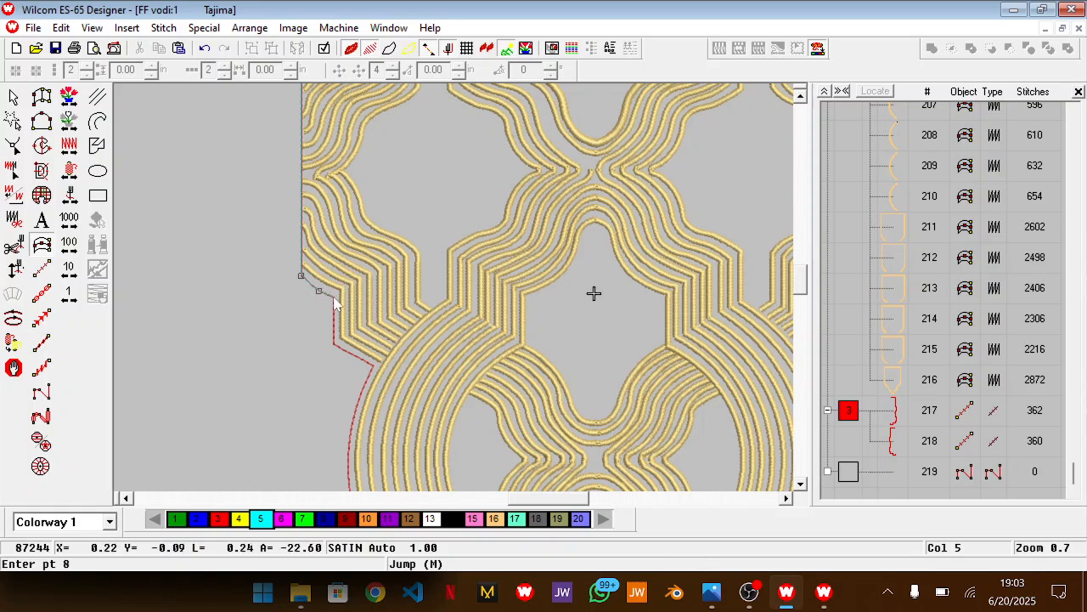
left_click(334, 297)
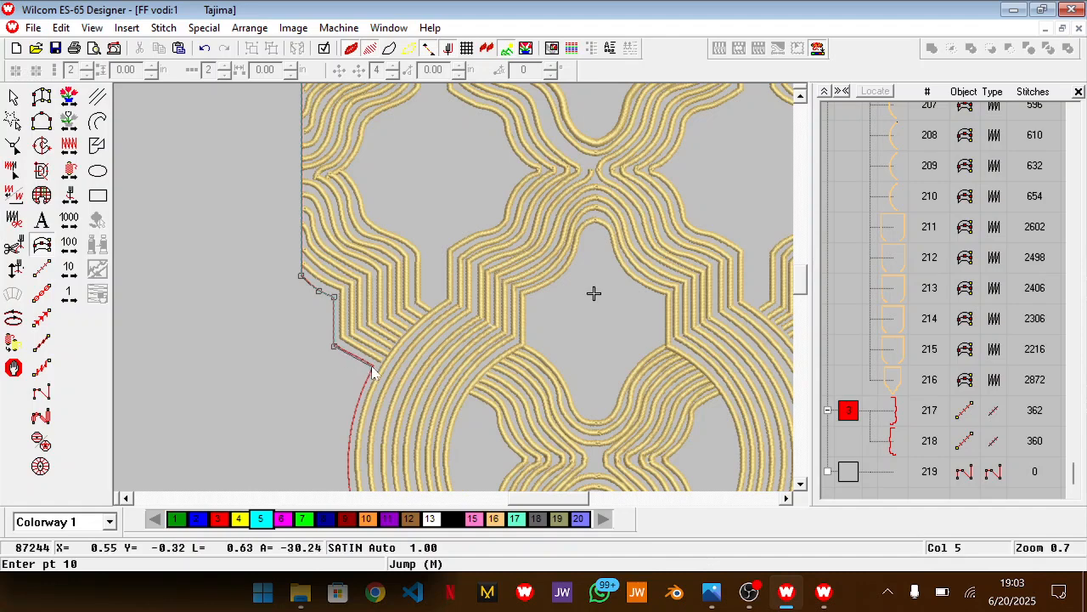
scroll(374, 371, "down", 3)
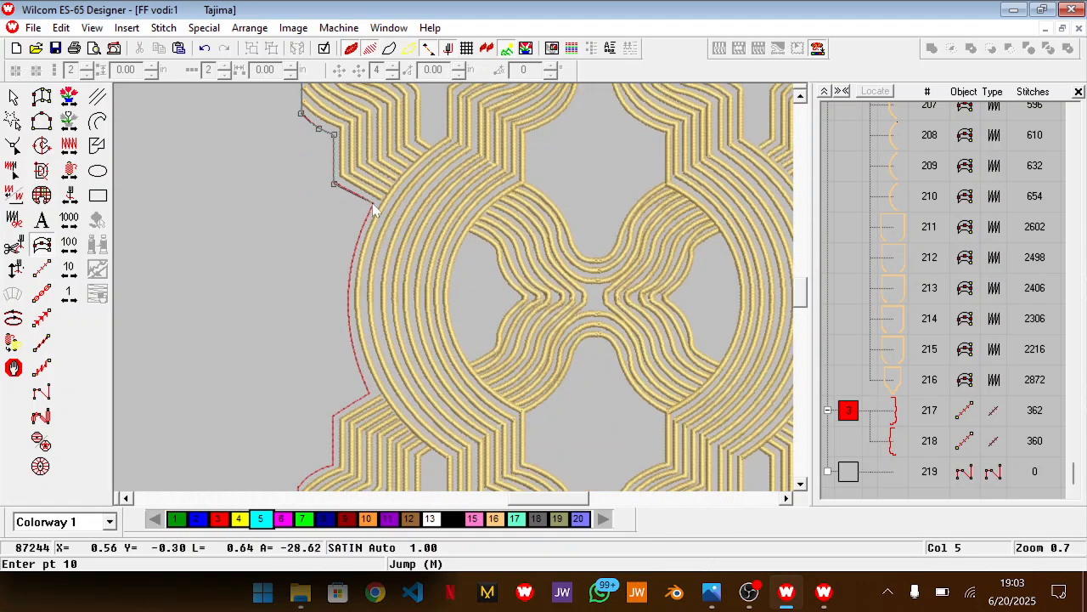
left_click(371, 203)
left_click(348, 306)
left_click(368, 393)
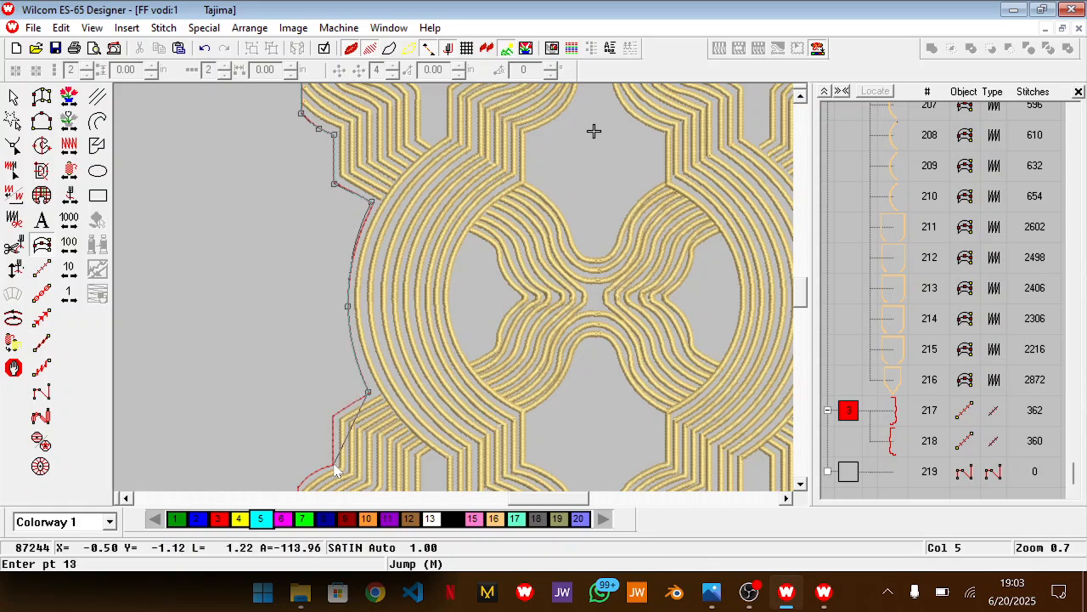
key("BackSpace")
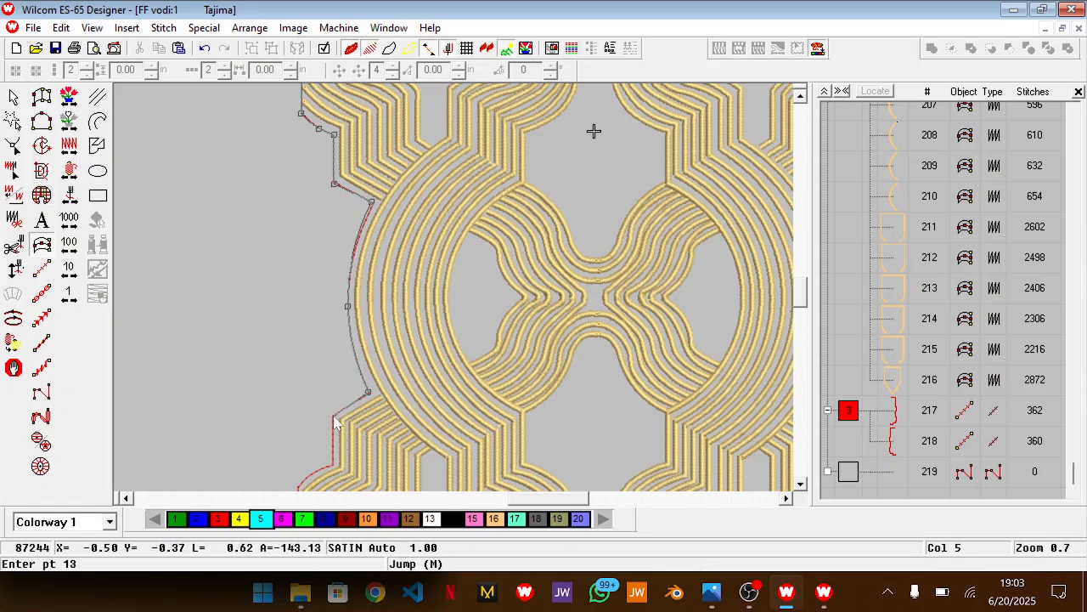
Trace the left outline over the step below the circle, down the lower straight side and over the following step
left_click(333, 418)
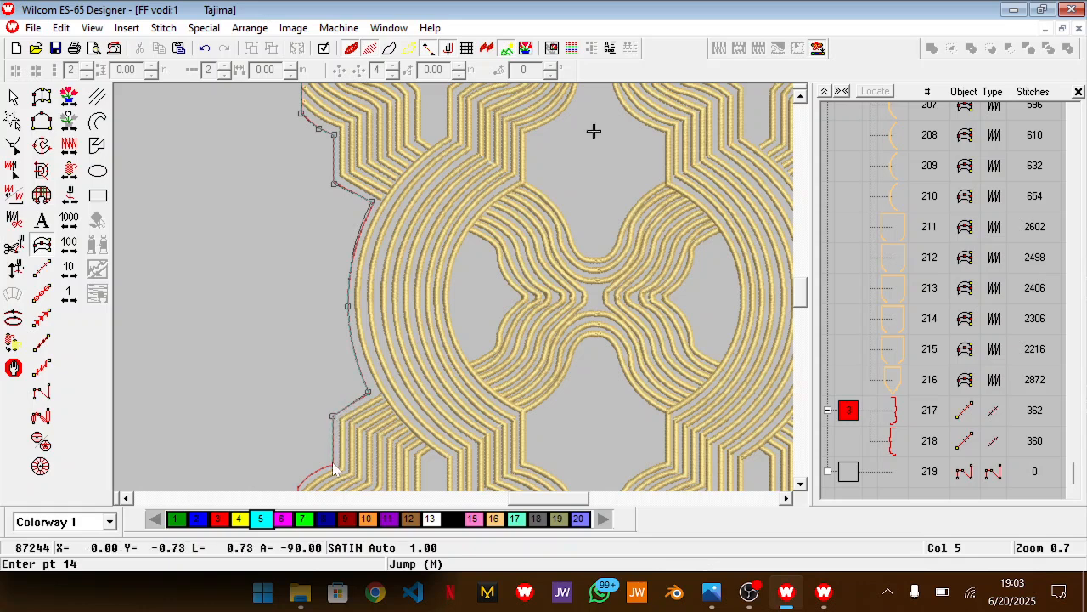
left_click(379, 384)
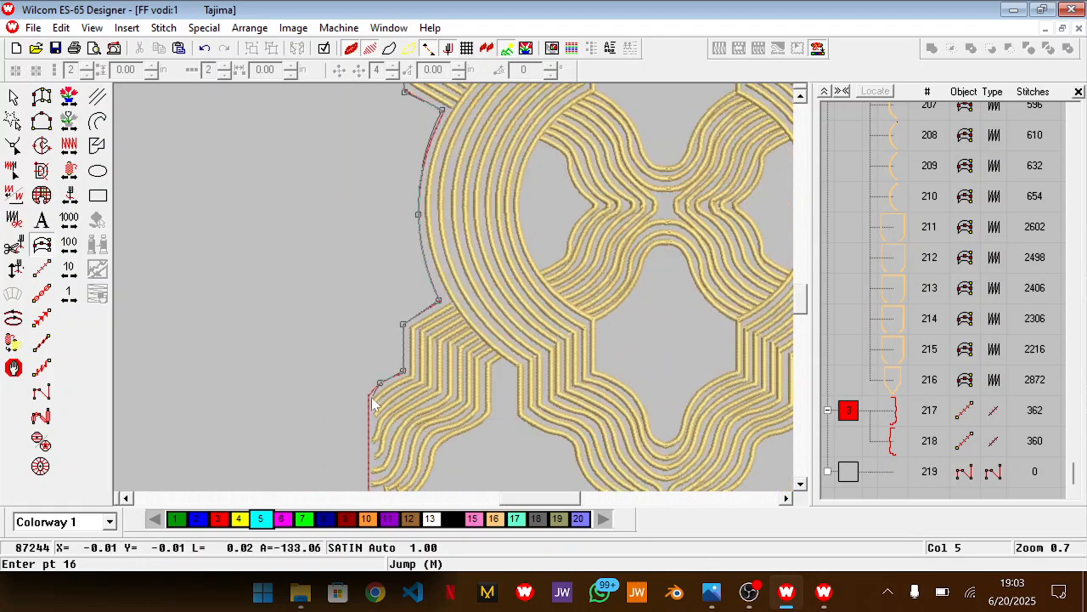
left_click(368, 396)
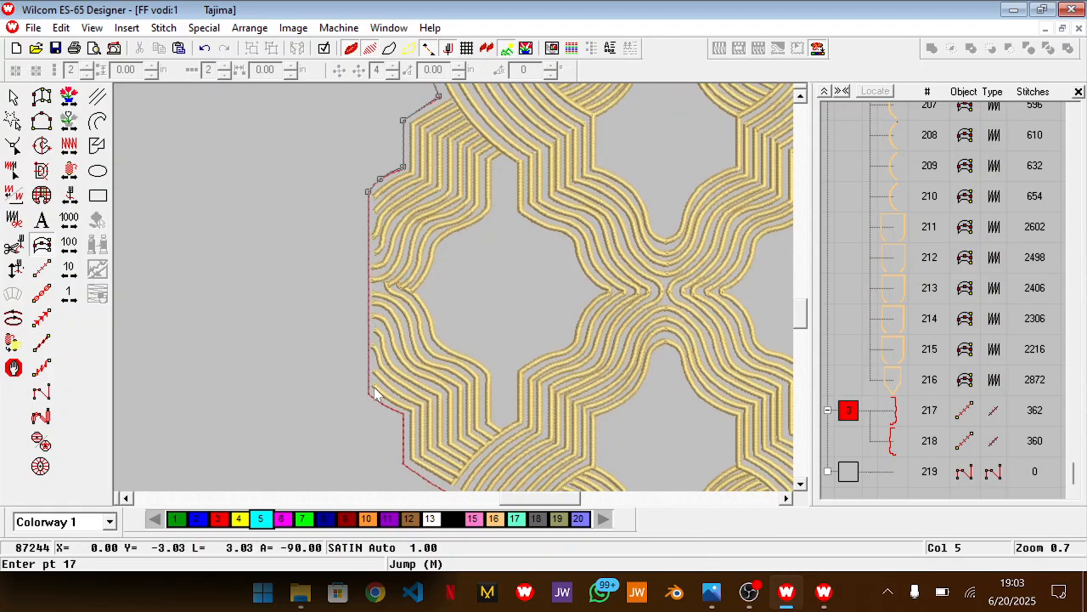
left_click(370, 397)
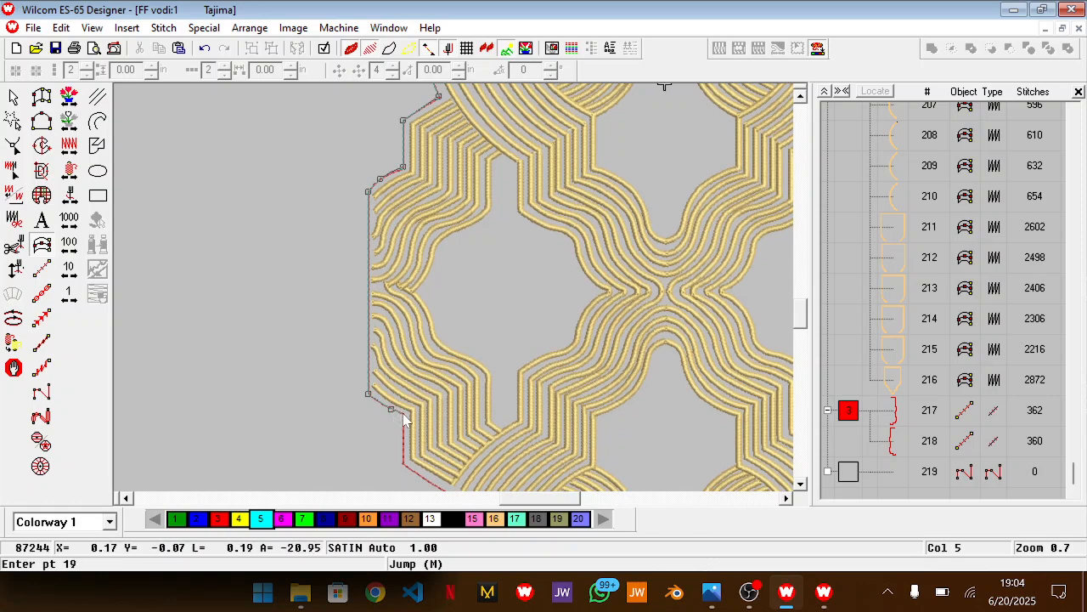
left_click(404, 414)
left_click(403, 429)
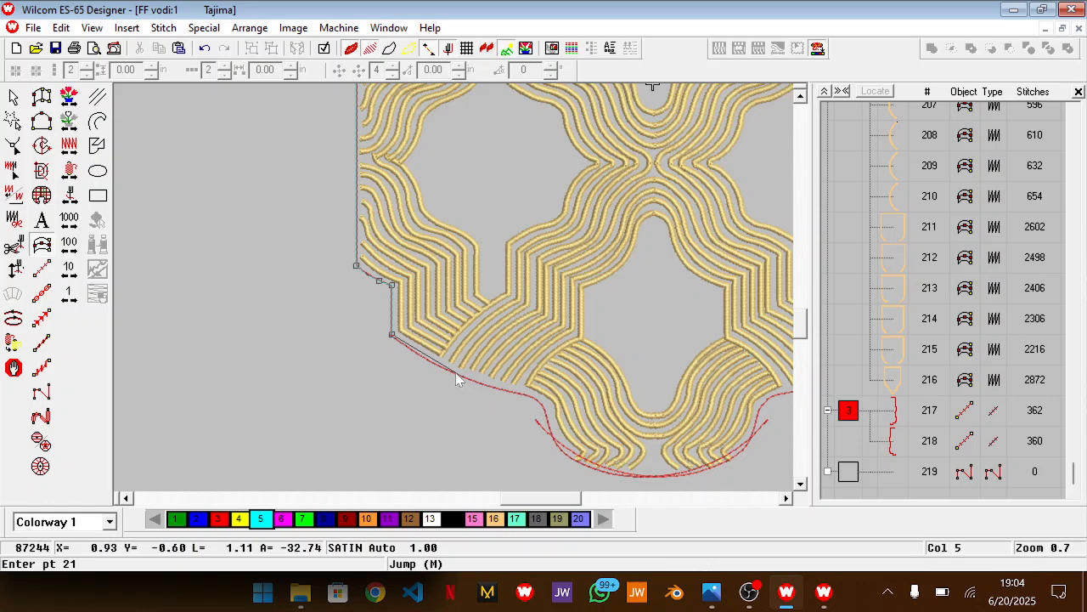
Trace the curved lower-left edge of the red outline and the start of the bottom lobe's left flank
left_click(458, 375)
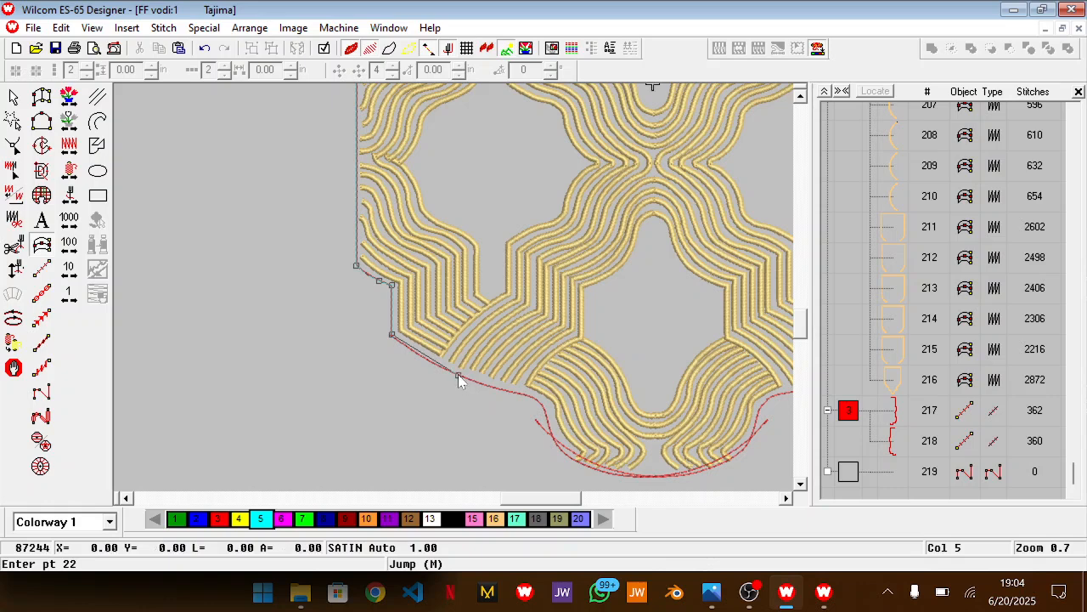
left_click(514, 393)
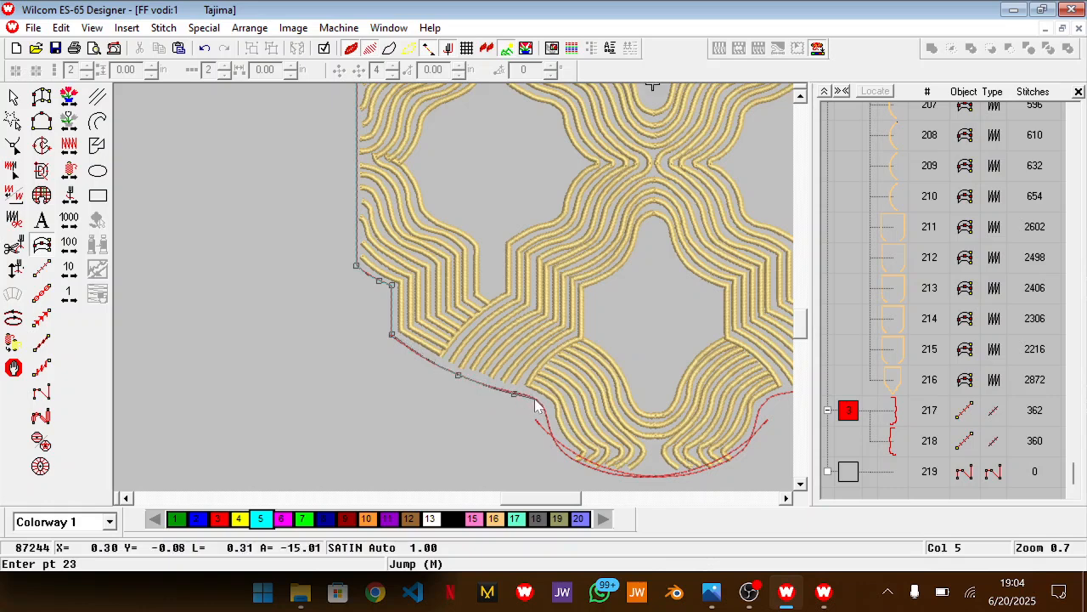
key("z")
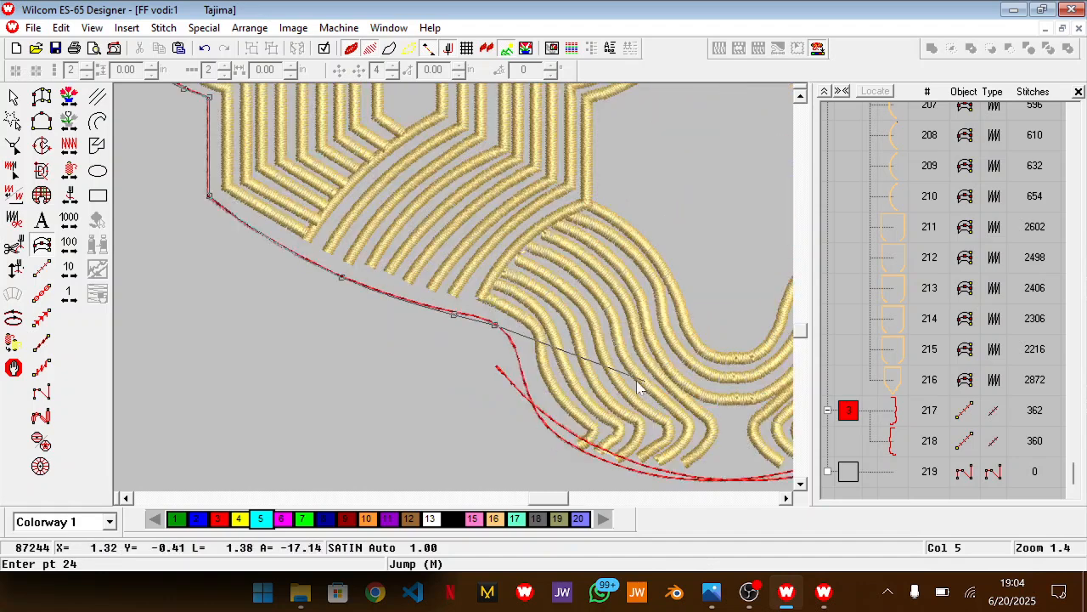
left_click(511, 340)
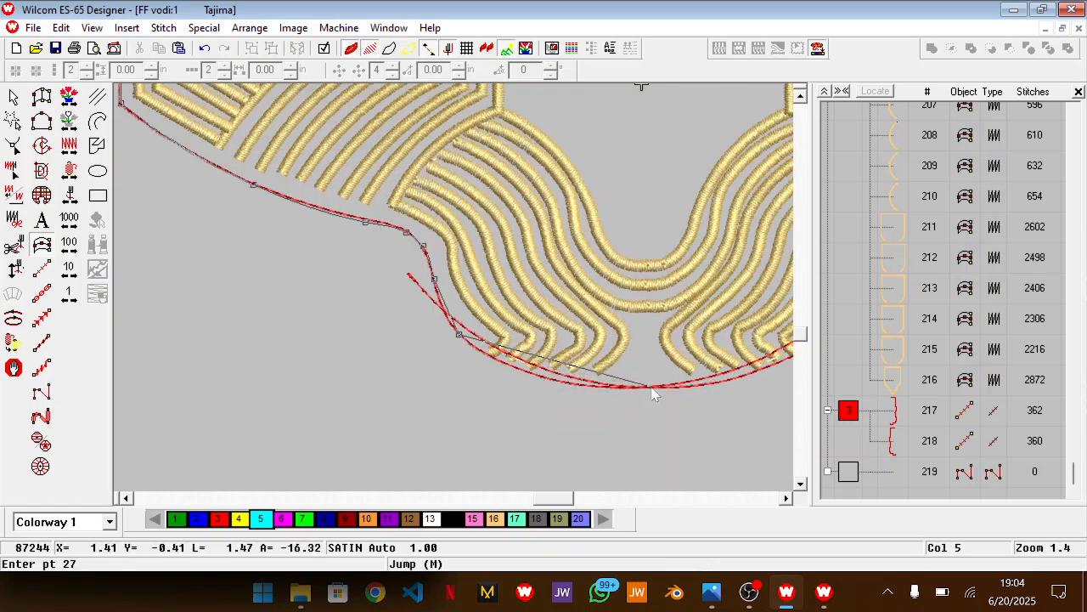
left_click(637, 386)
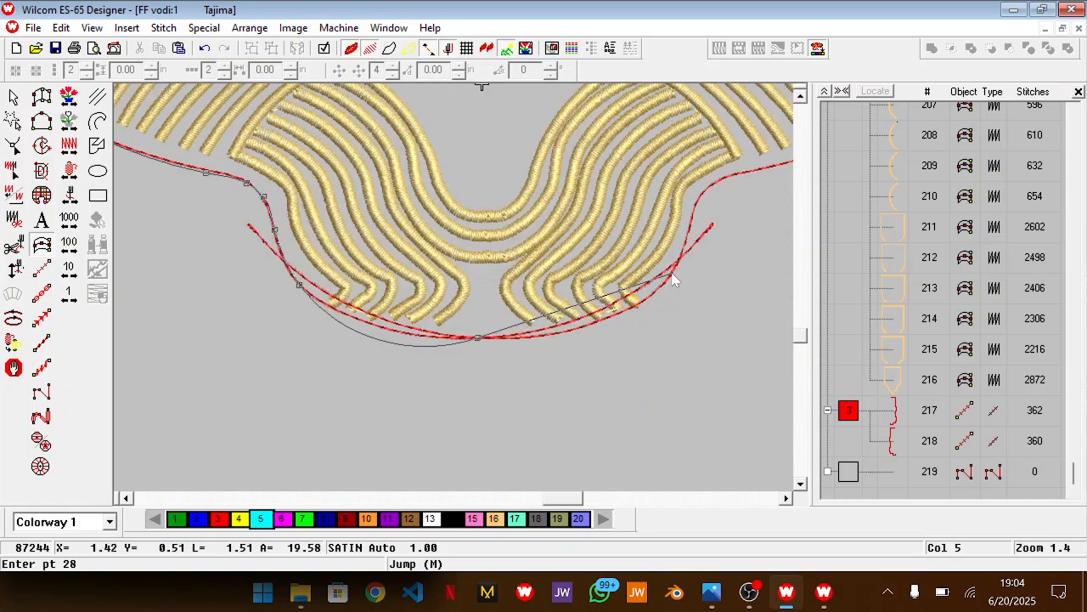
left_click(693, 212)
key("BackSpace")
key("BackSpace")
key("BackSpace")
key("BackSpace")
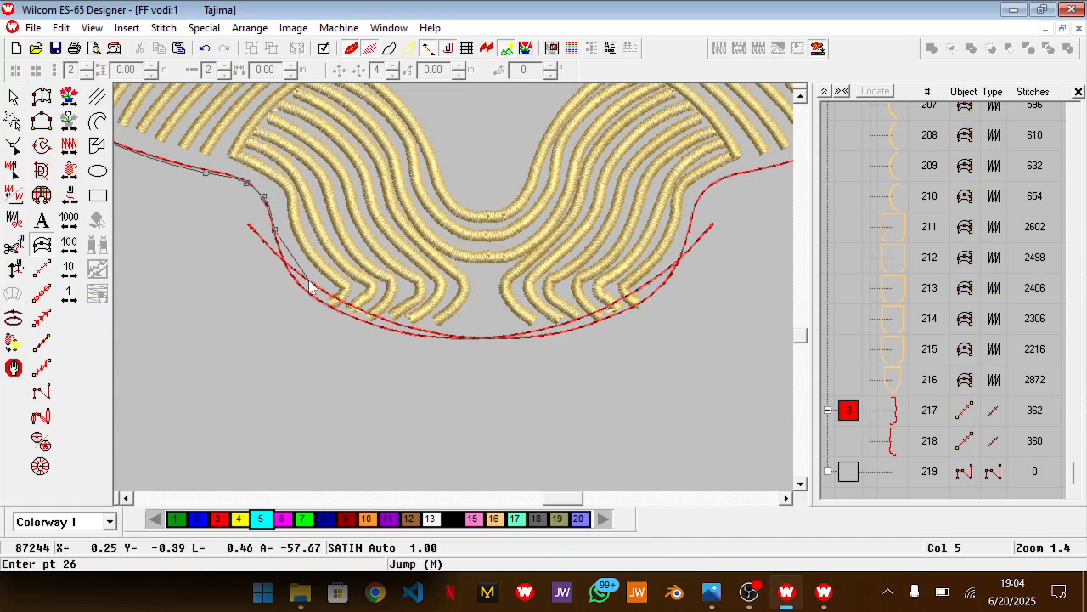
left_click(309, 283)
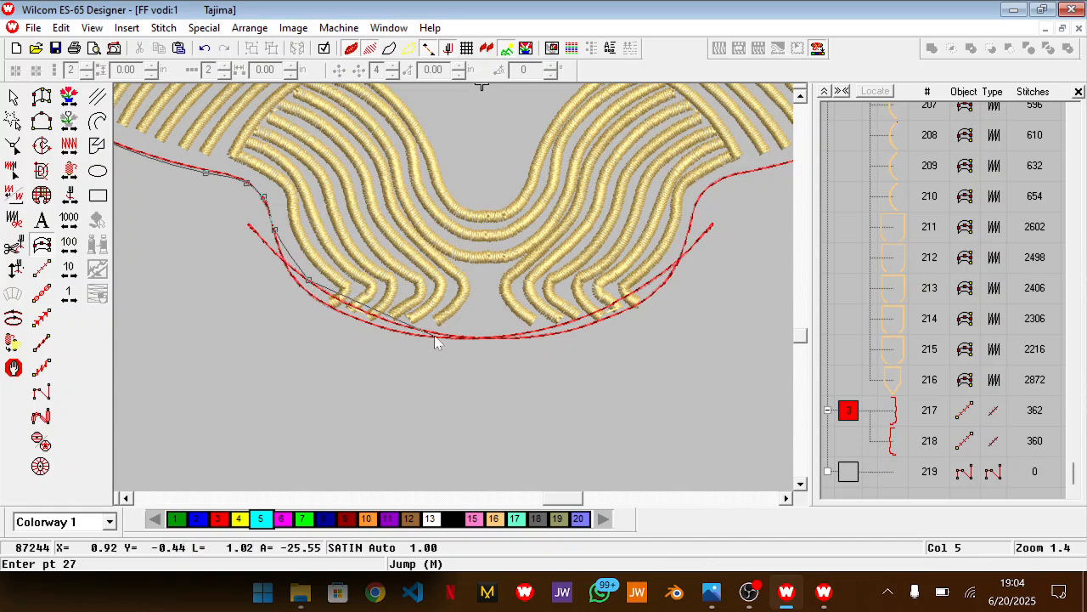
left_click(475, 338)
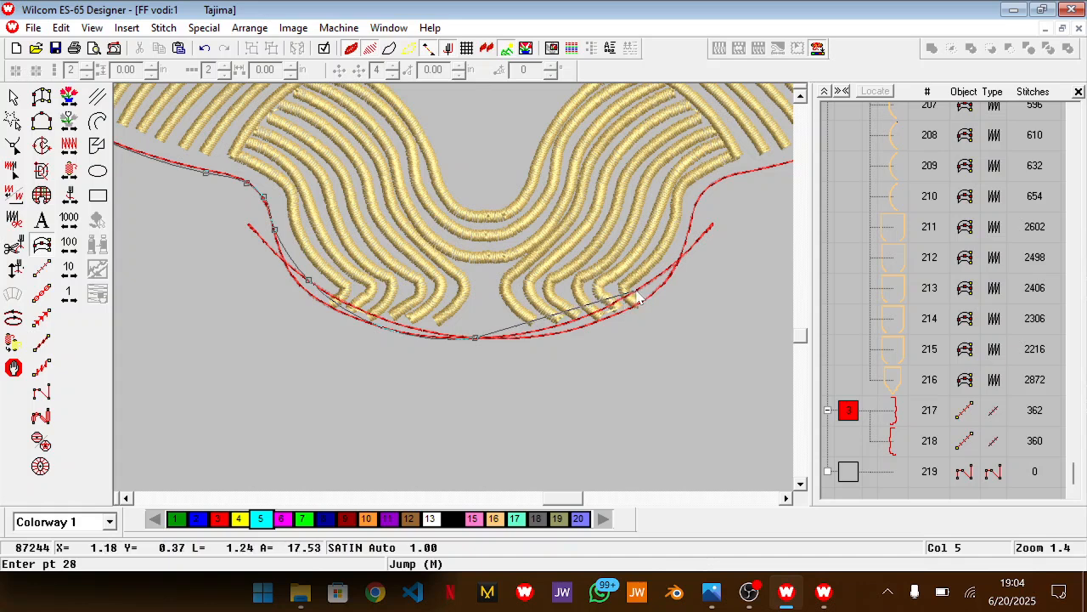
key("BackSpace")
key("BackSpace")
key("BackSpace")
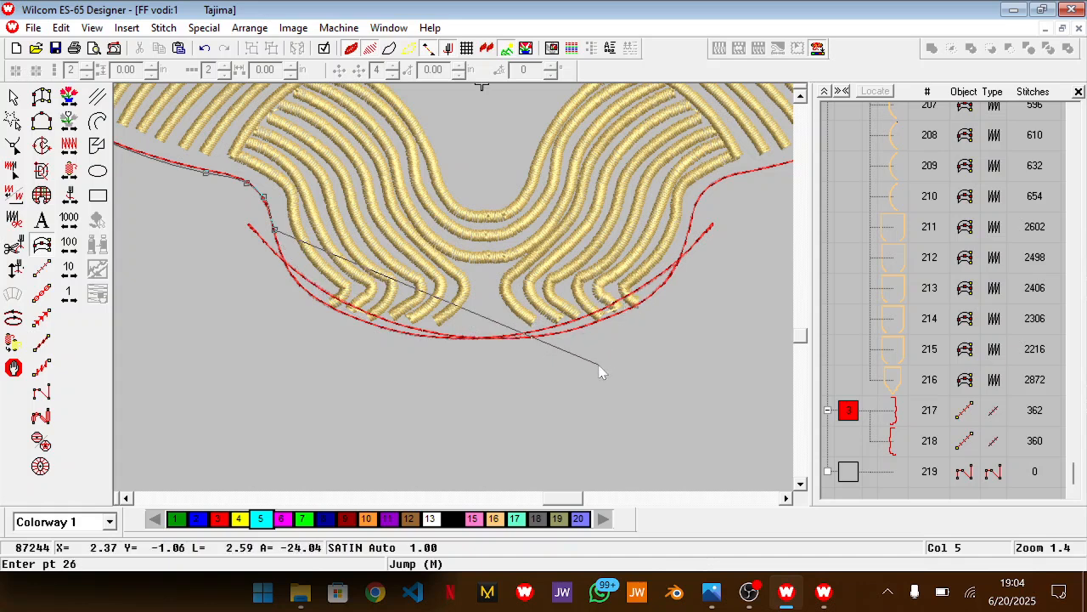
Trace the satin line around the bottom lobe, from its left flank through the lowest point and up the right flank
left_click(277, 241)
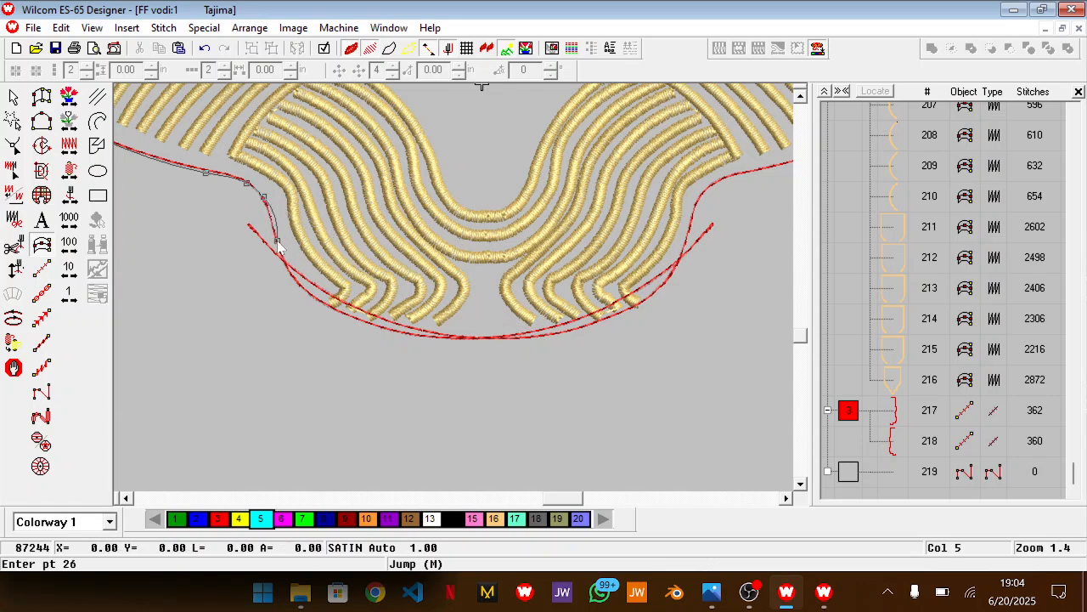
left_click(349, 310)
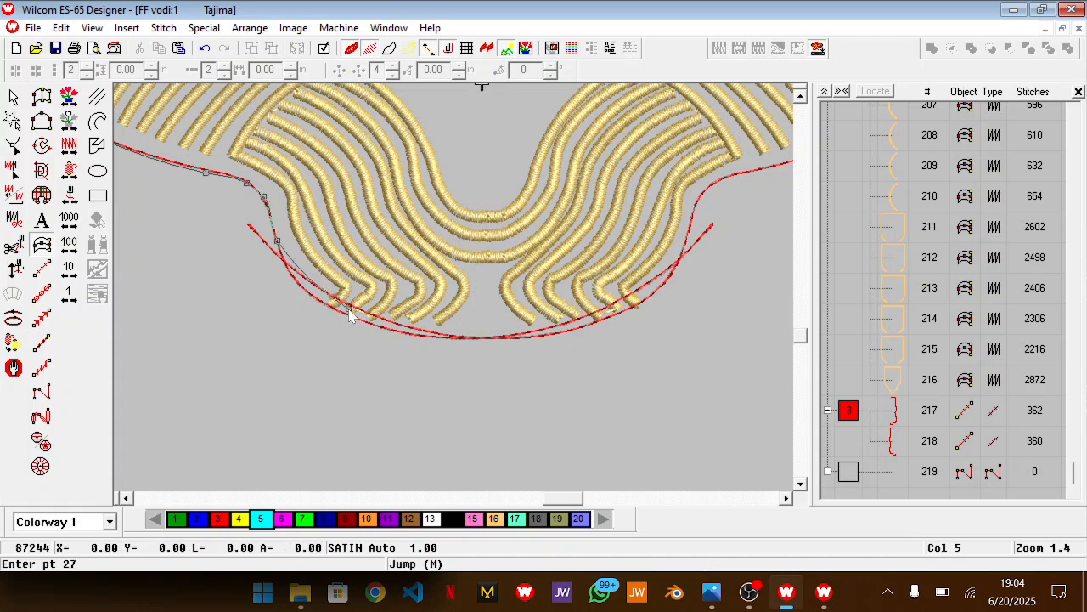
left_click(490, 340)
left_click(610, 313)
left_click(668, 277)
left_click(687, 232)
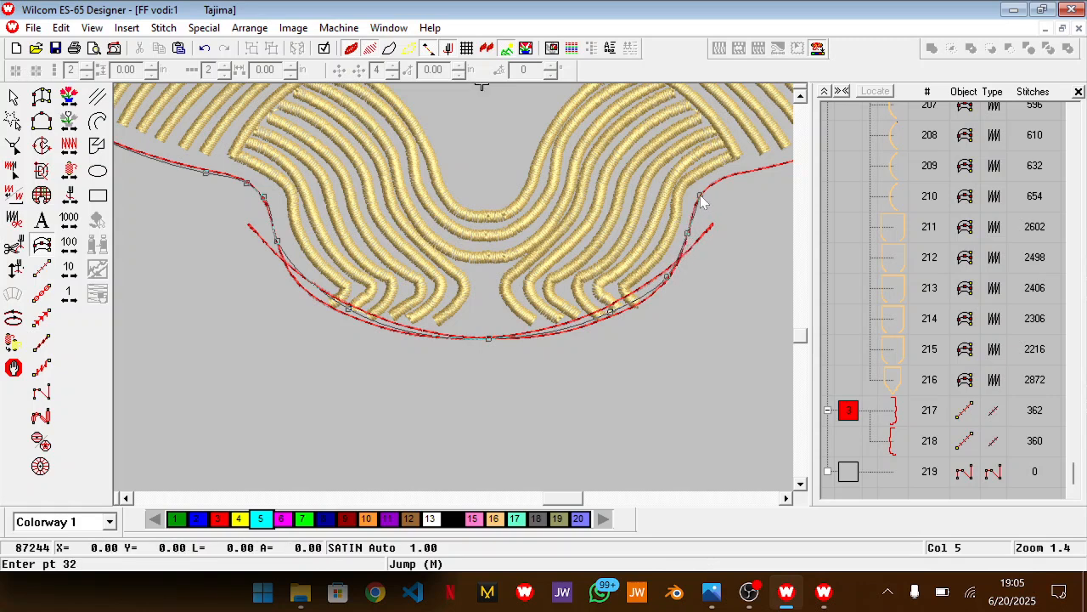
Continue the line from the bottom lobe's right shoulder along the curved lower-right edge to the outline's outer corner
left_click(728, 178)
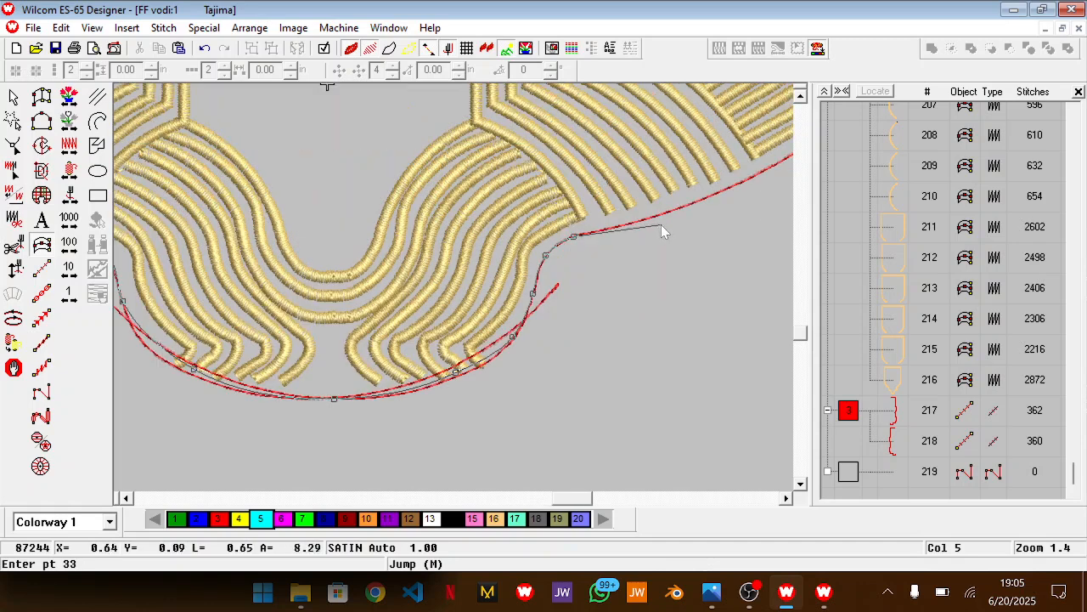
left_click(663, 224)
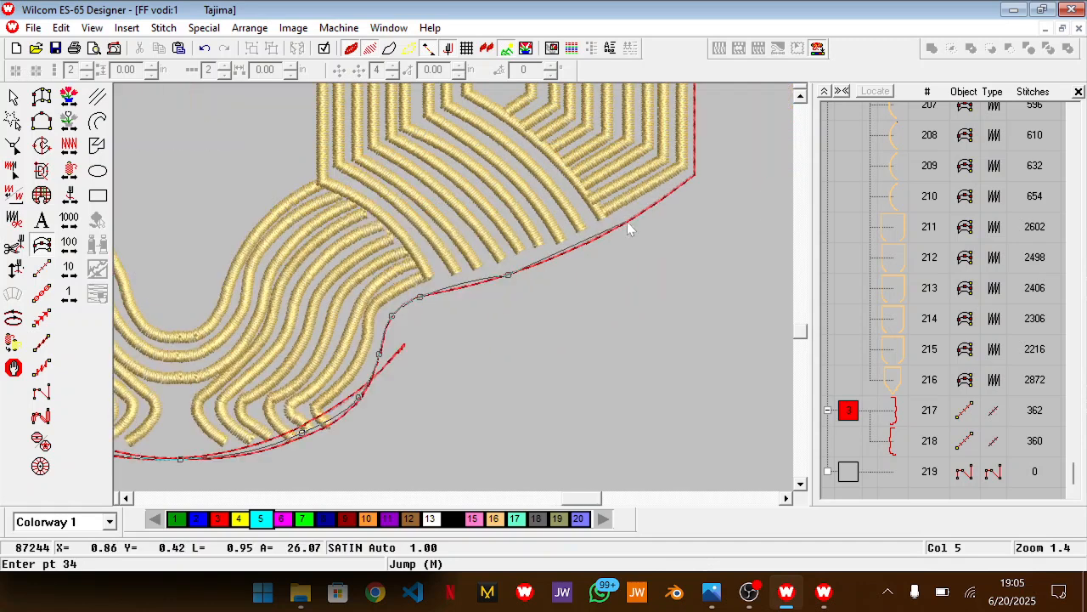
left_click(633, 220)
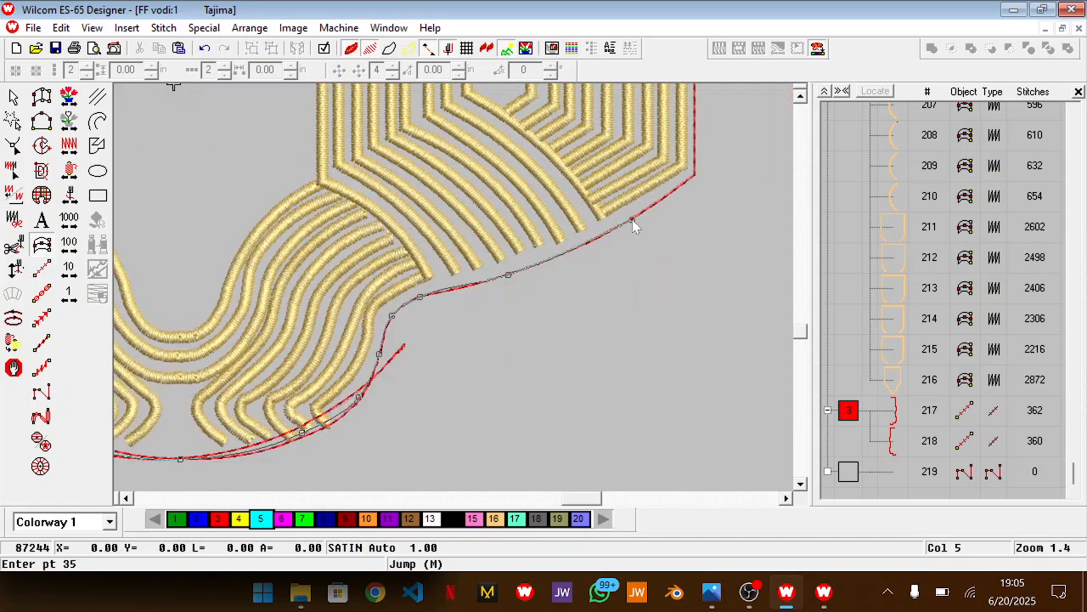
left_click(695, 173)
Trace the right outline up over the lowest step and along the lower straight side to its upper end
scroll(695, 174, "up", 2)
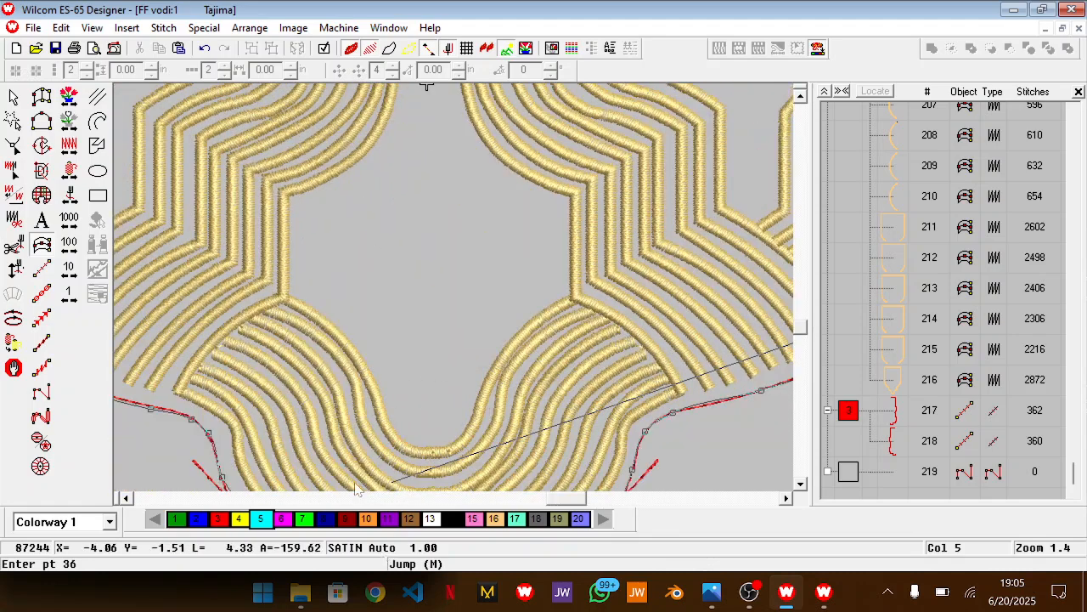
scroll(442, 454, "down", 3)
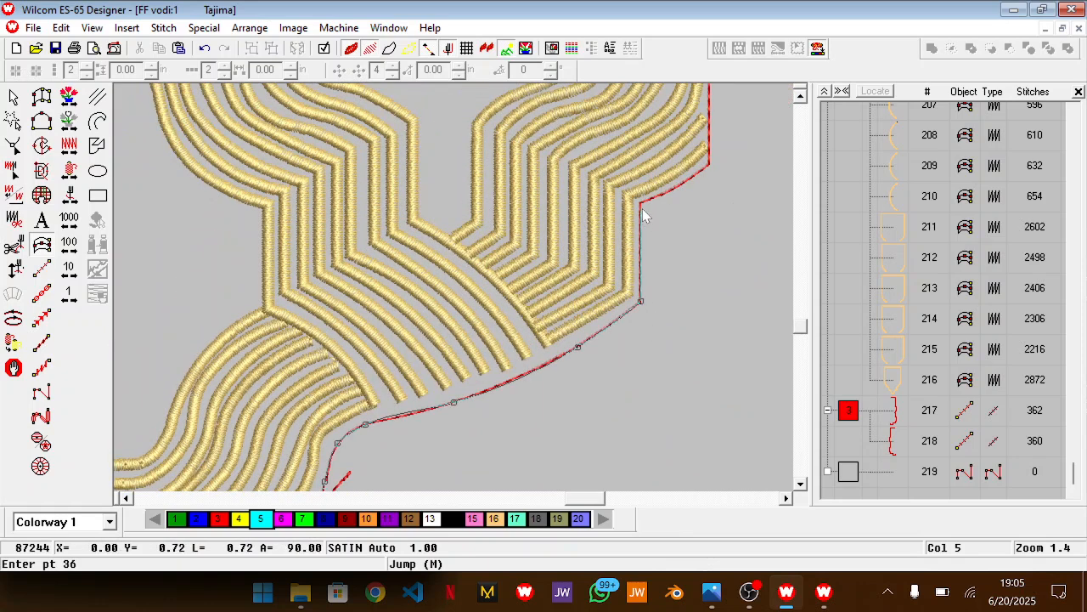
left_click(642, 206)
left_click(685, 184)
left_click(710, 169)
left_click(707, 223)
Trace the right outline over the step above the straight side and around the large circle's right arc to its upper end
left_click(676, 193)
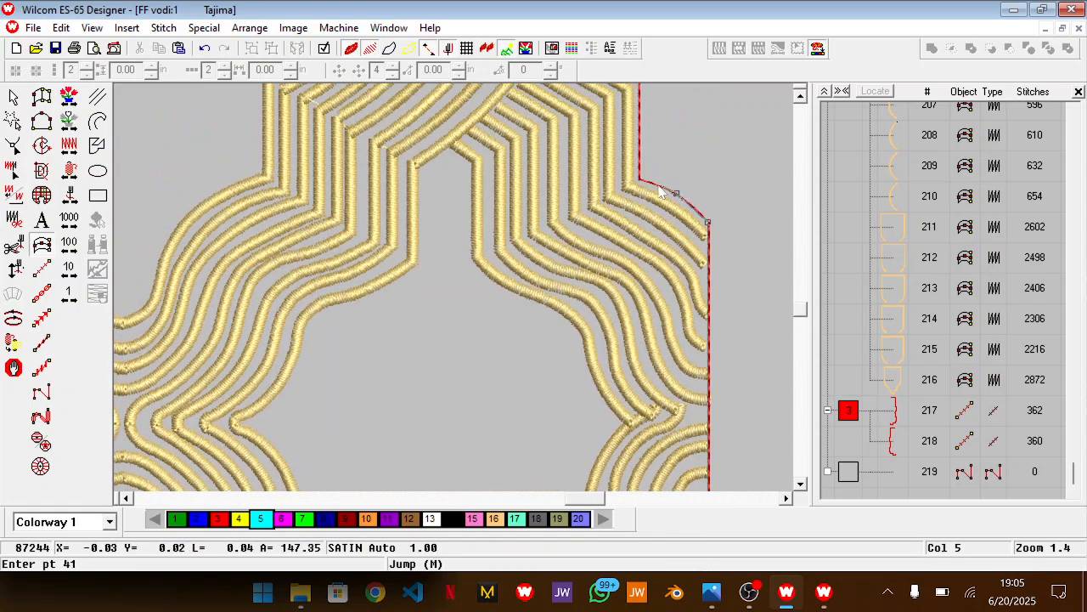
left_click(640, 180)
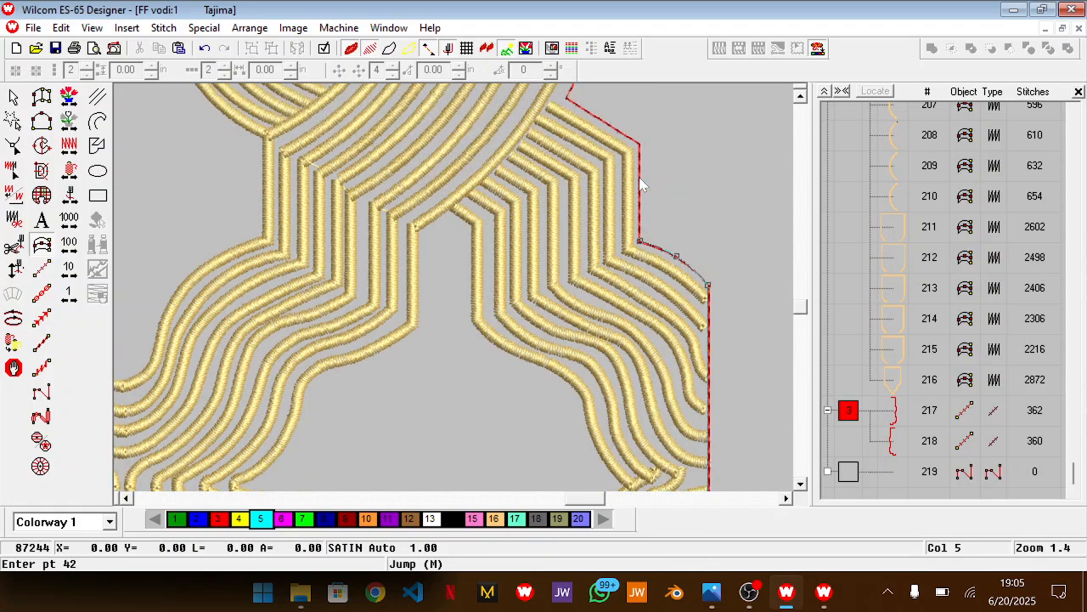
left_click(640, 206)
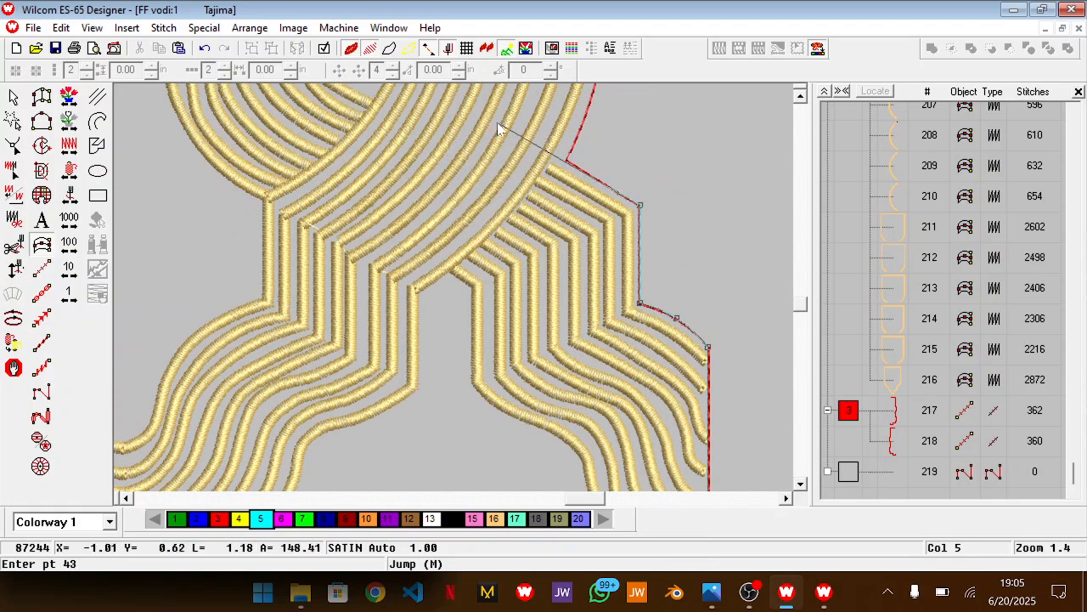
left_click(566, 160)
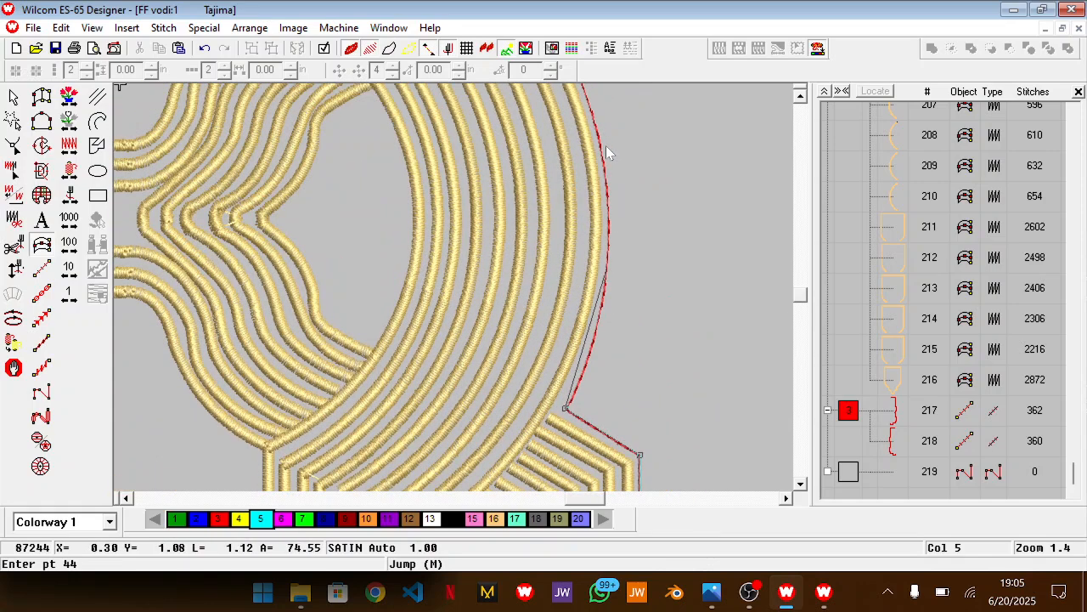
left_click(609, 212)
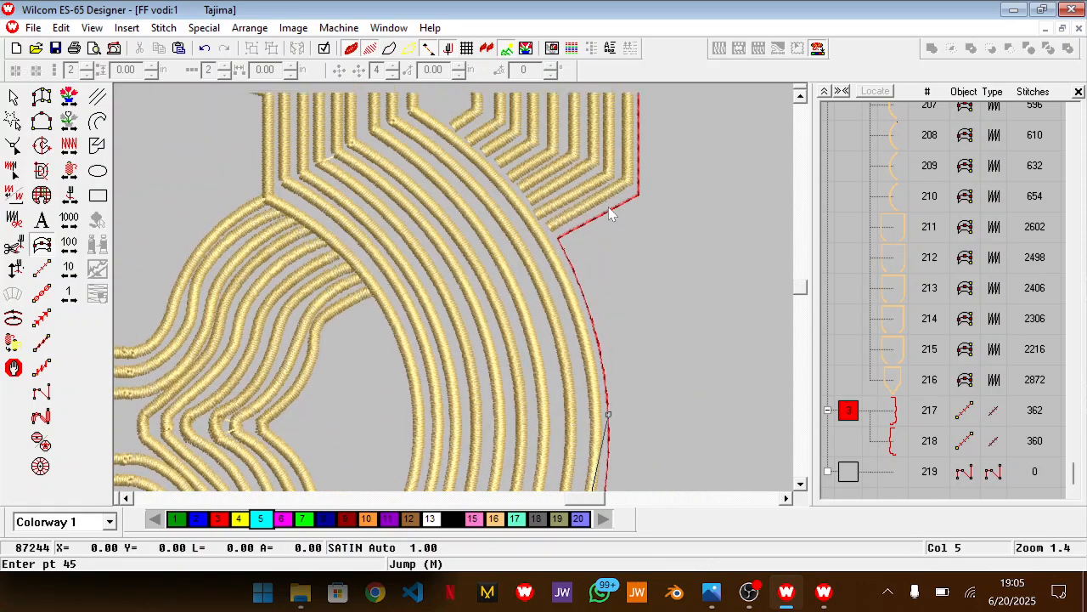
left_click(558, 239)
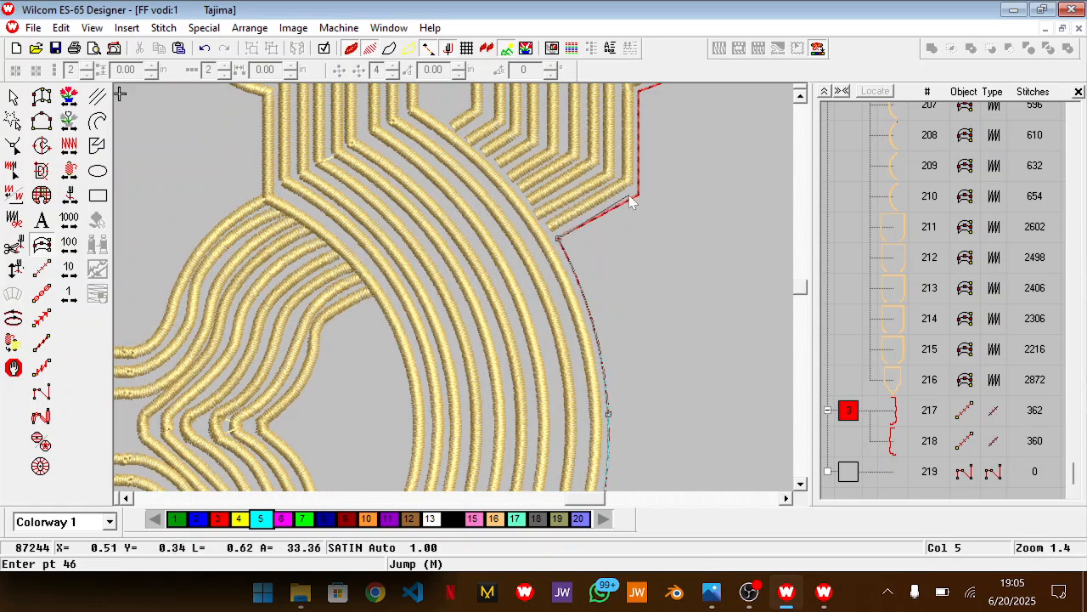
Trace the right outline over the stepped corners above the large circle, up the straight side and around the rounded shoulder
left_click(640, 197)
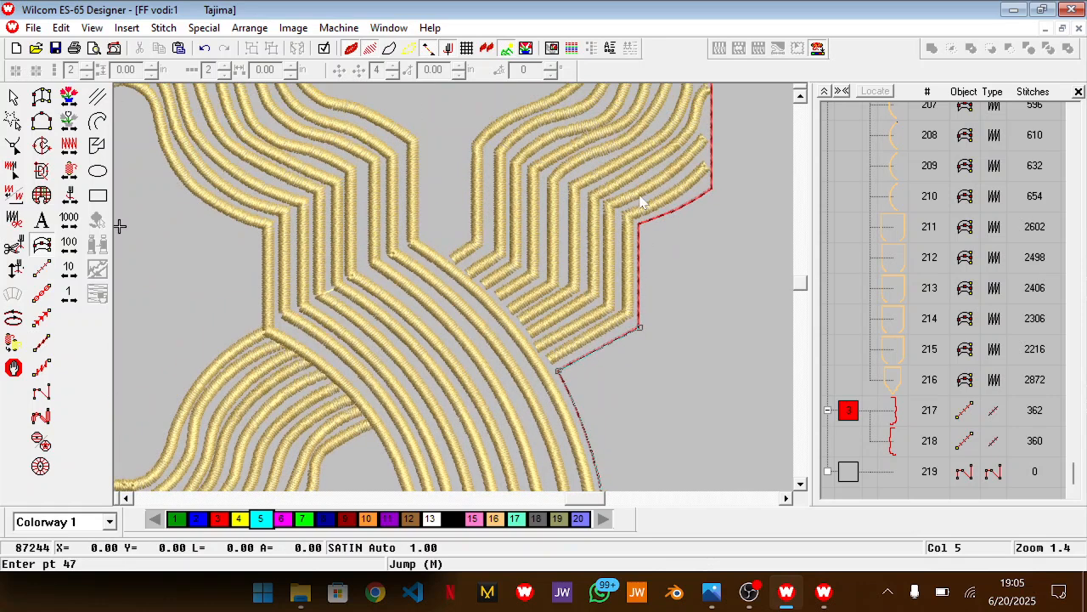
left_click(641, 225)
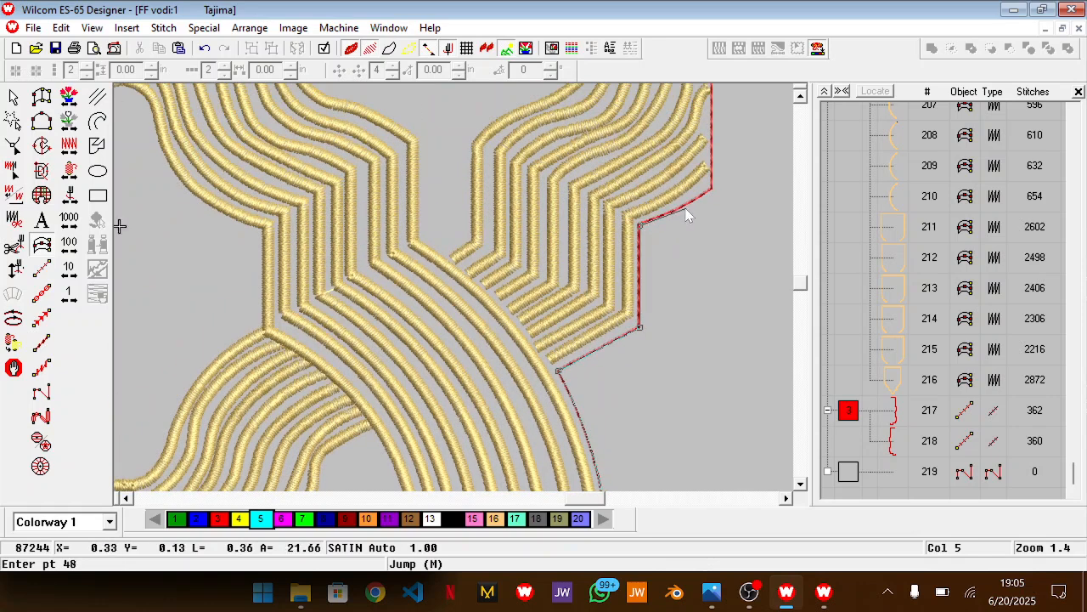
left_click(712, 195)
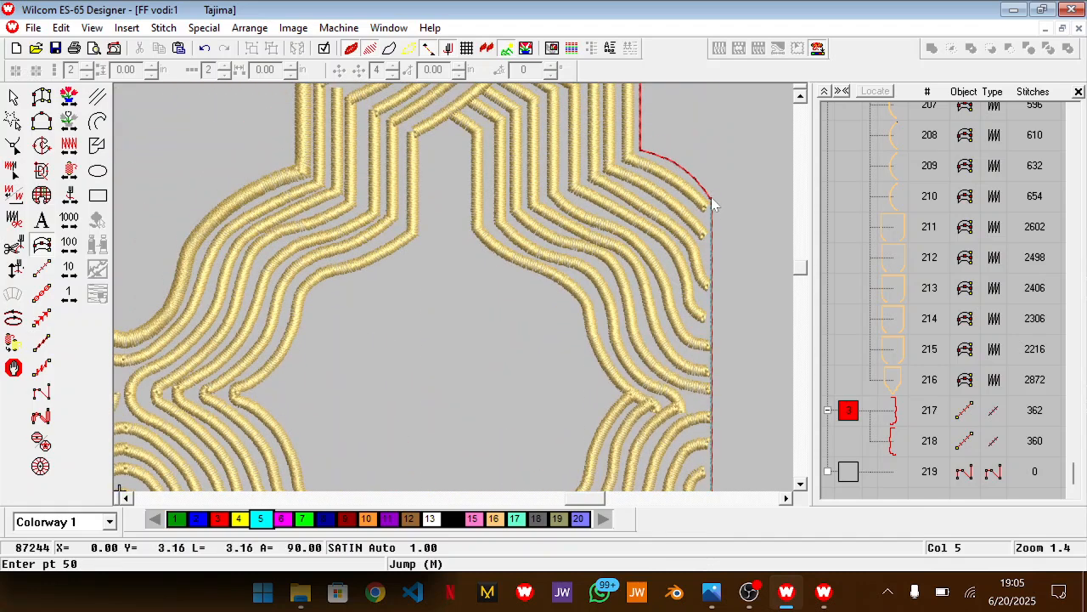
left_click(674, 162)
left_click(641, 150)
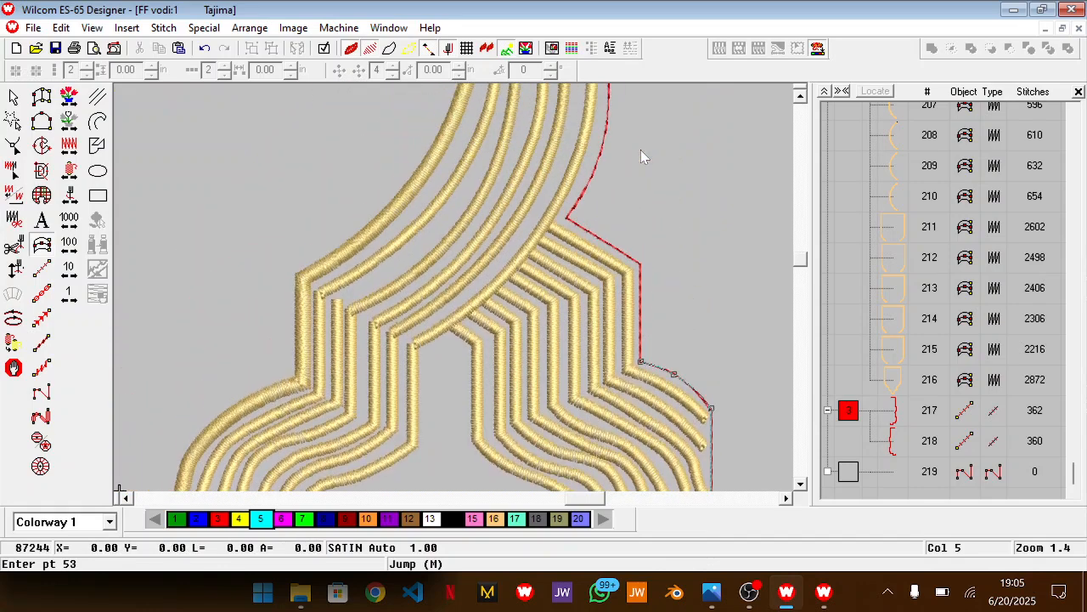
Continue the satin line over the upper right step and notch, along the neckline curve and up to the top-right corner
left_click(640, 265)
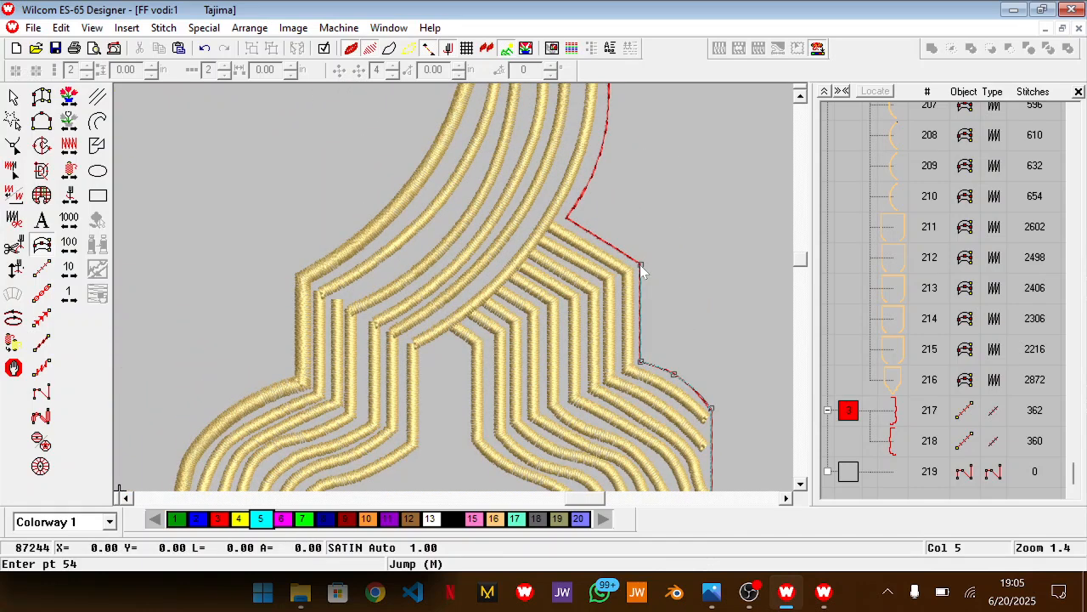
left_click(567, 219)
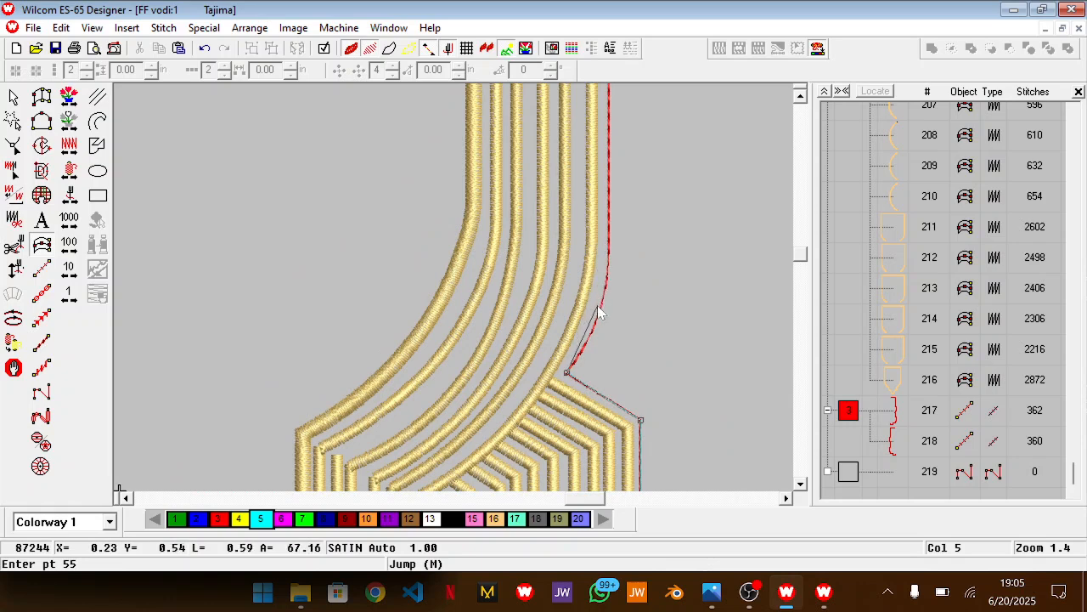
left_click(600, 311)
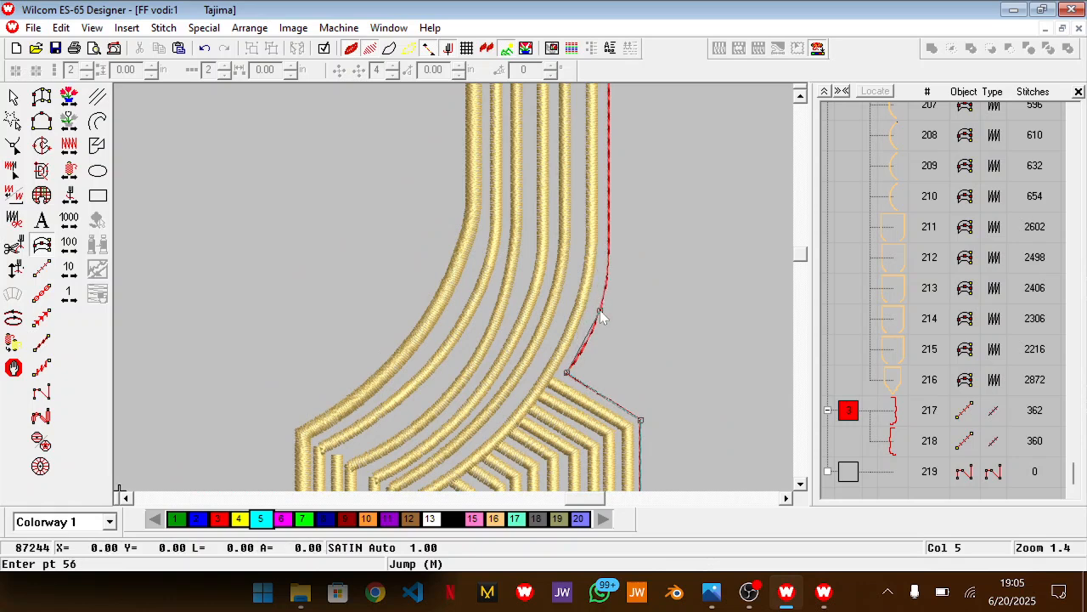
left_click(609, 248)
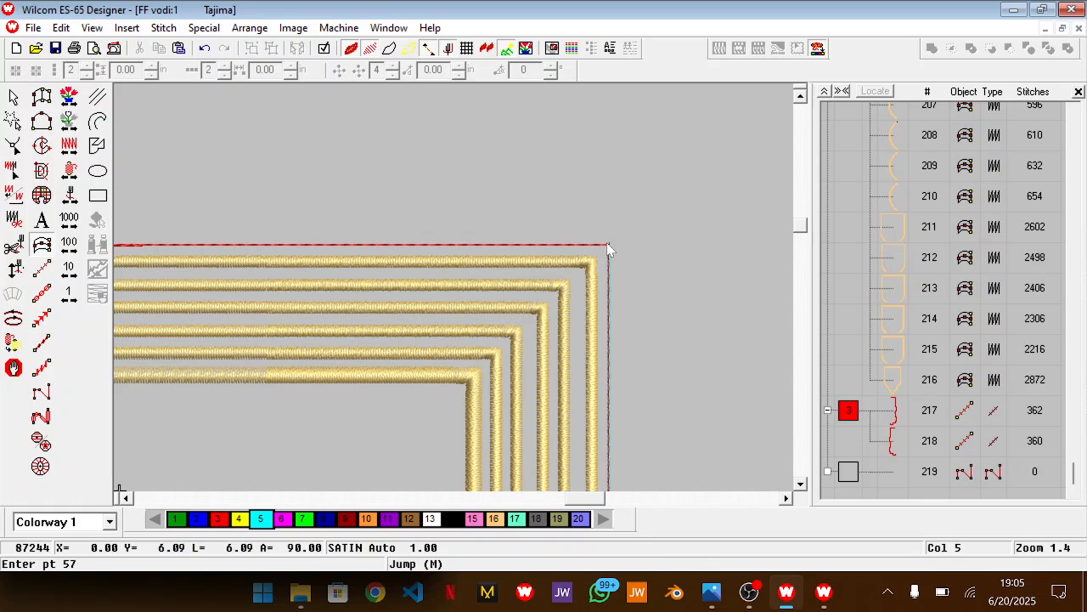
left_click(610, 248)
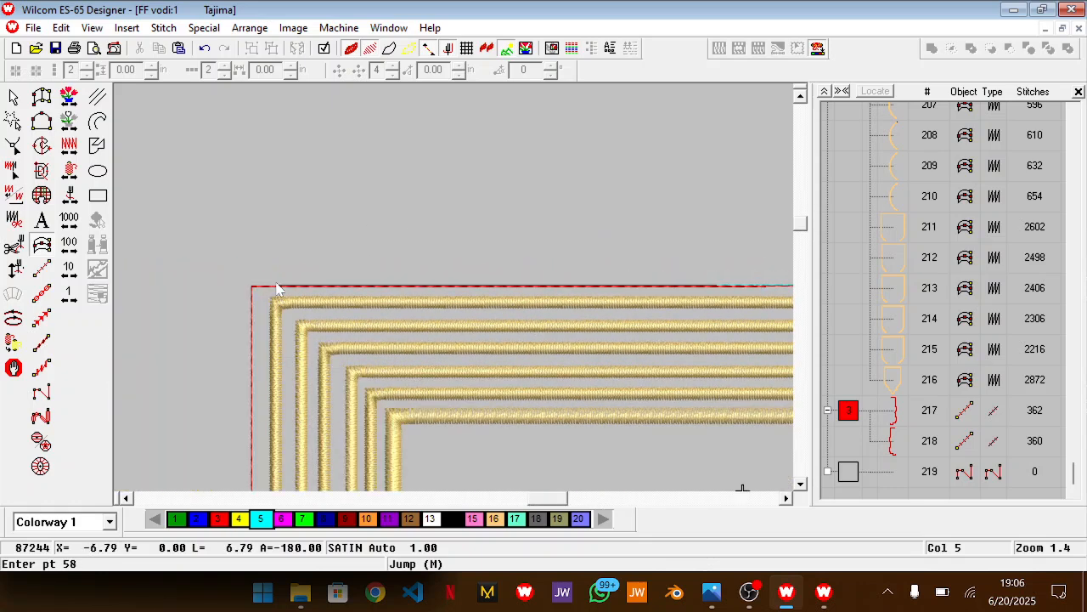
Trace the top edge to the left corner and down the left side to the notch, and finish the satin border
left_click(251, 290)
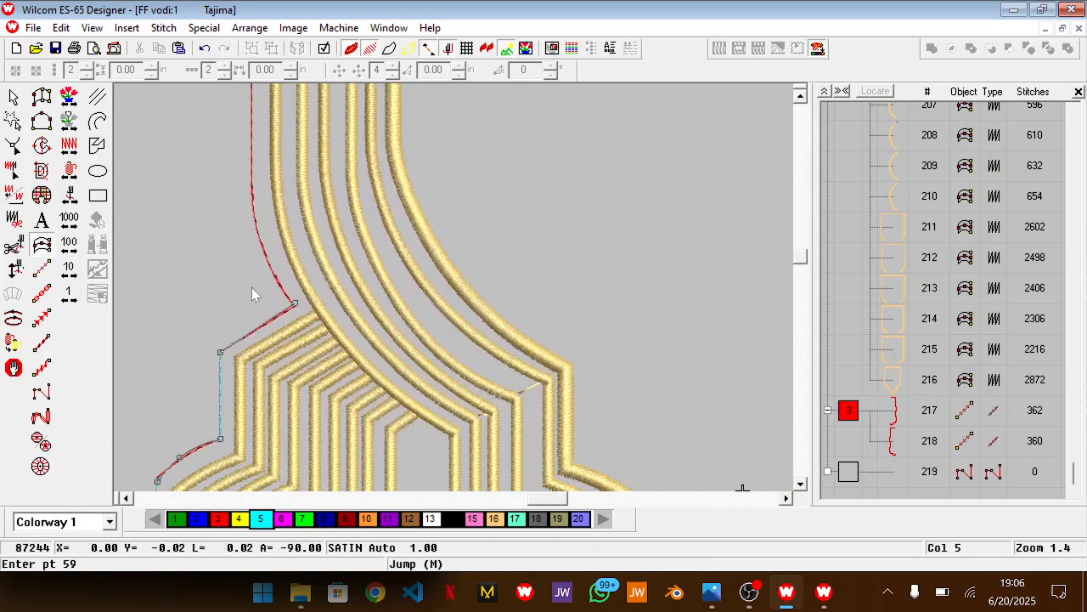
left_click(252, 190)
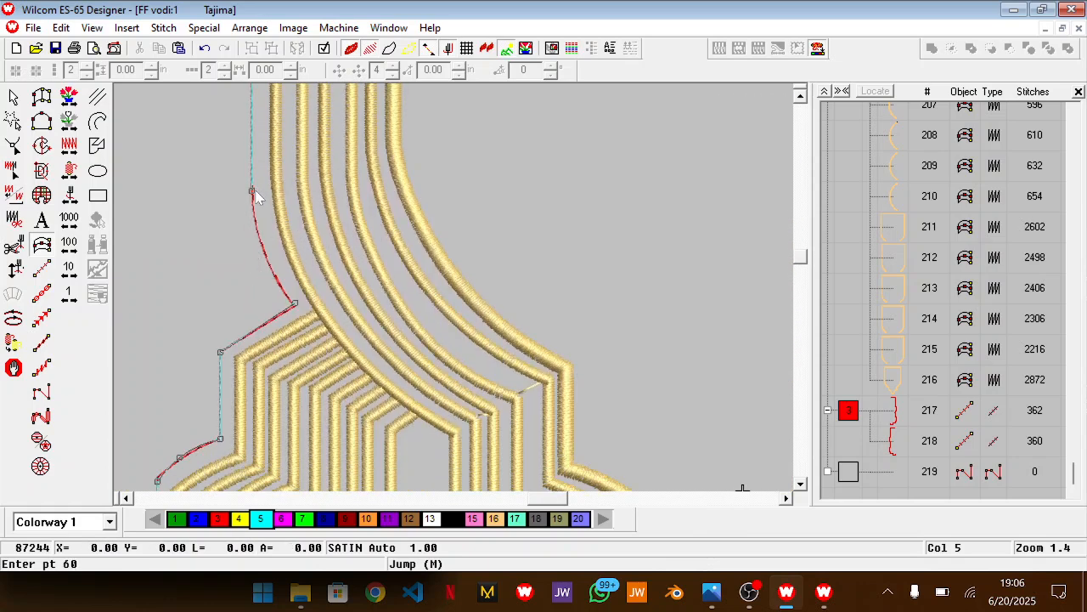
left_click(264, 252)
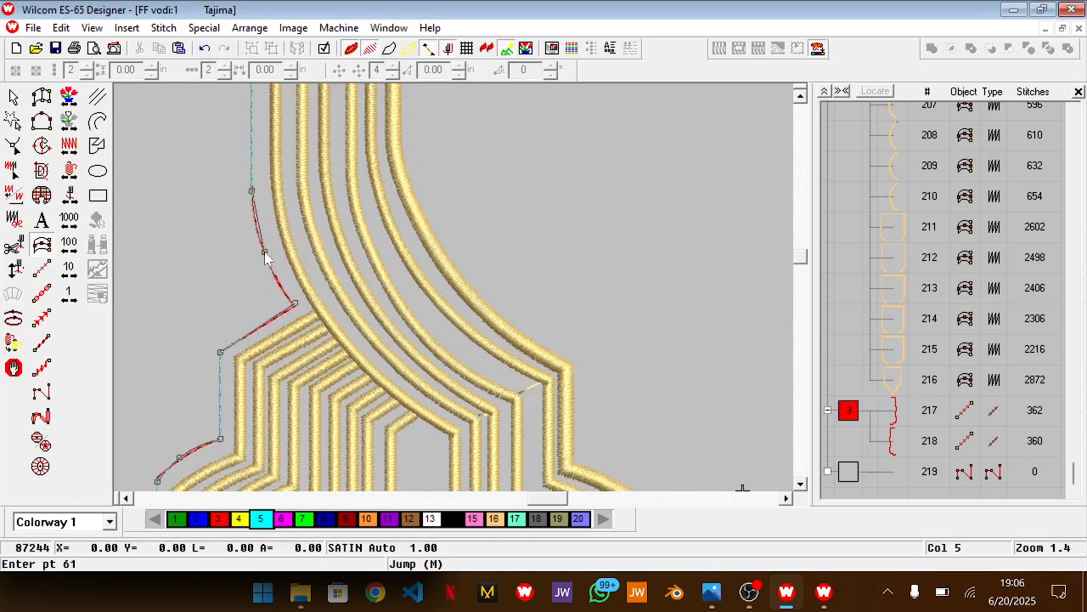
left_click(294, 305)
key("Return")
key("shift+z")
key("shift+z")
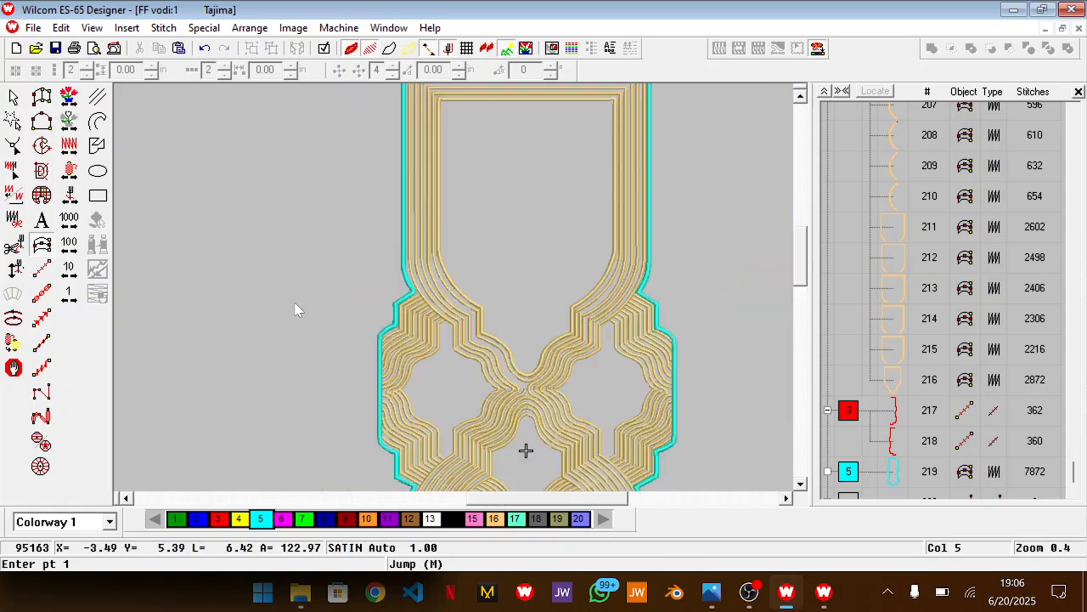
Examine the finished cyan border from the top edge down to the bottom lobe
scroll(566, 340, "up", 2)
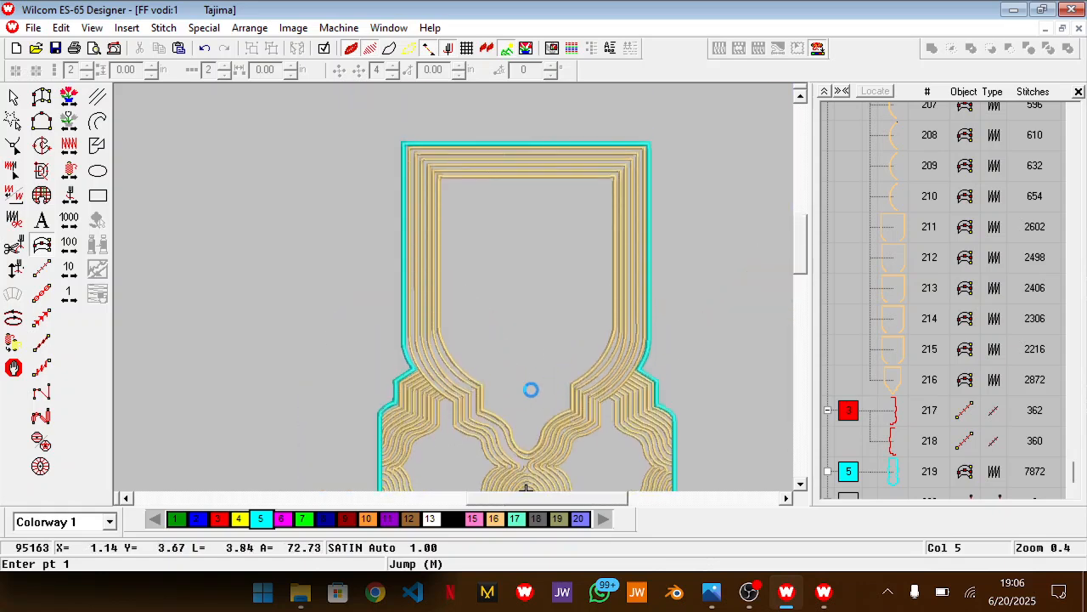
scroll(524, 408, "down", 3)
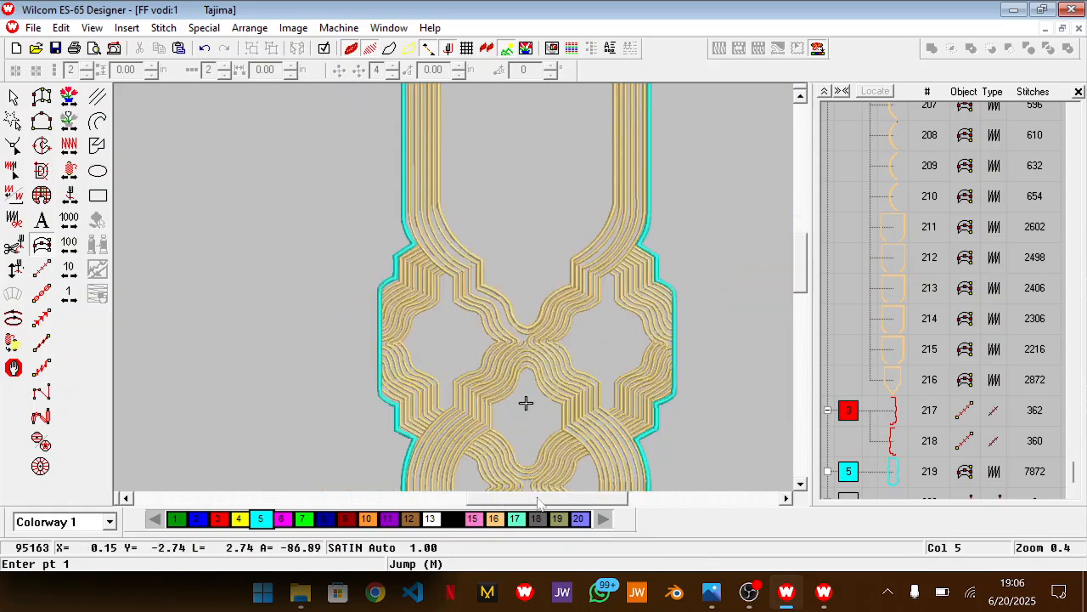
scroll(524, 408, "right", 2)
scroll(572, 411, "down", 3)
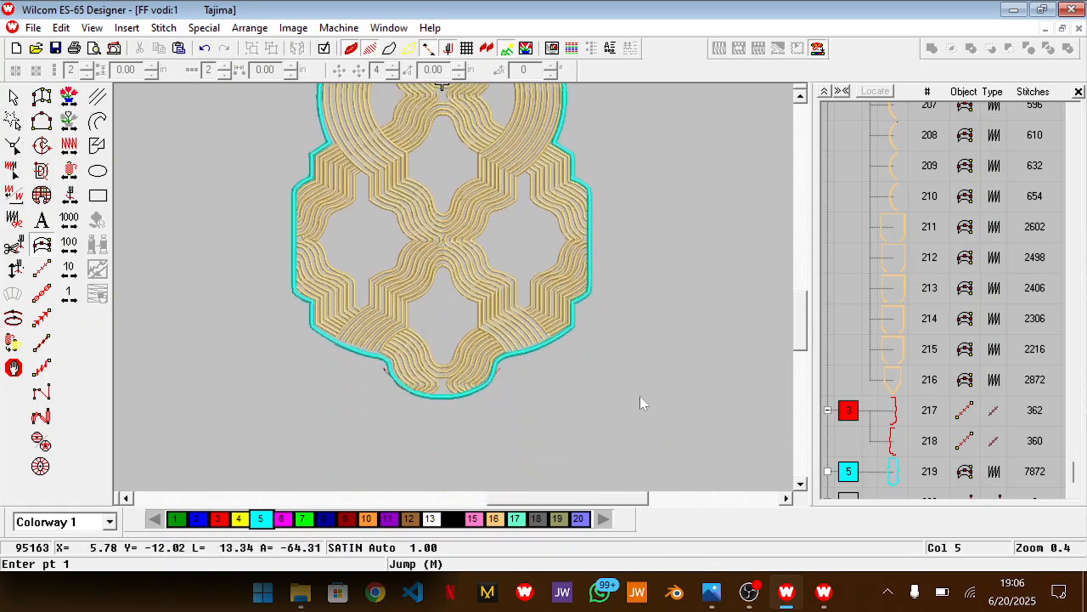
scroll(646, 401, "right", 3)
scroll(657, 399, "up", 2)
scroll(604, 408, "down", 2)
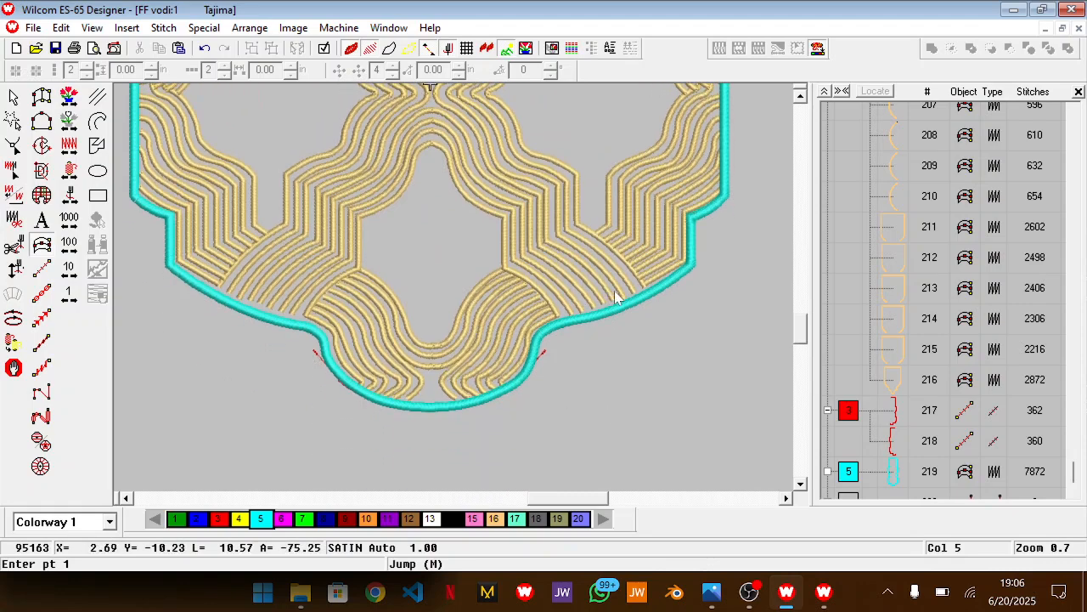
Switch to the Photos app to study the neckline embroidery on the reference garment, and return to the design
key("alt+Tab")
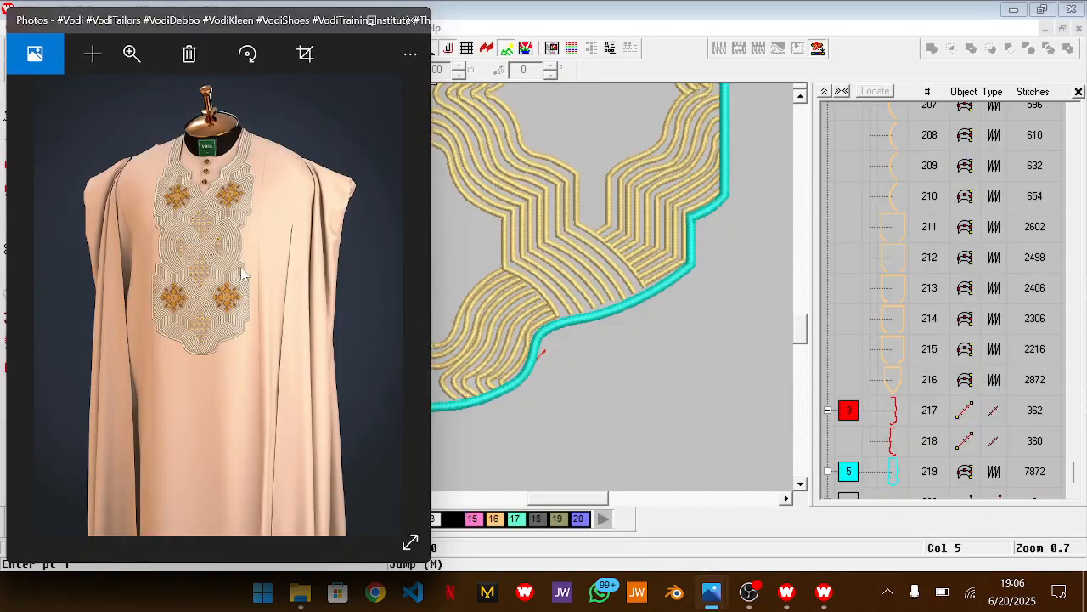
scroll(236, 291, "up", 2)
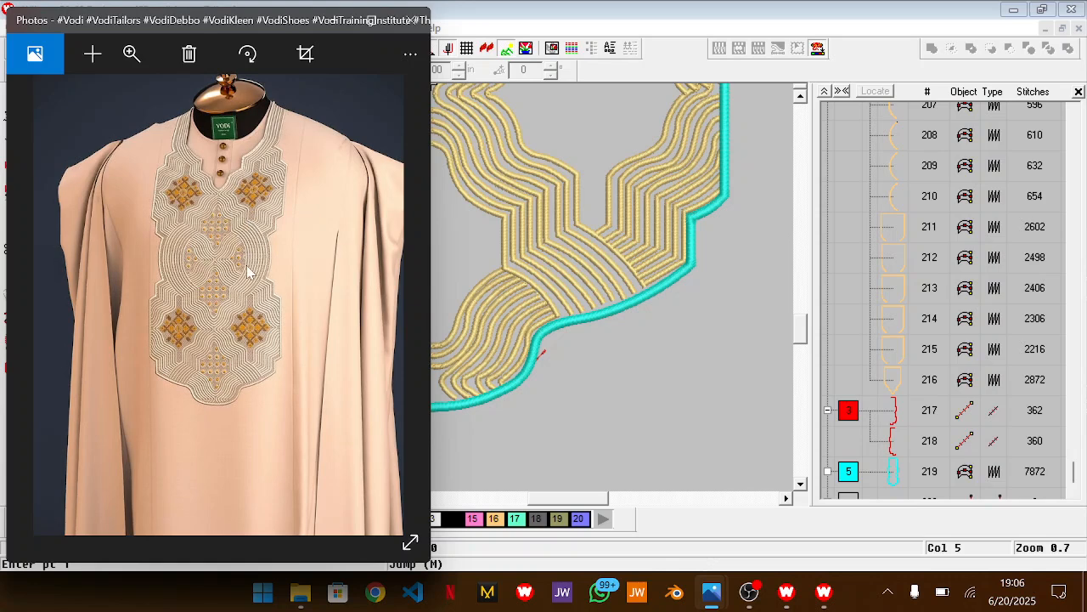
left_click_drag(239, 264, 238, 268)
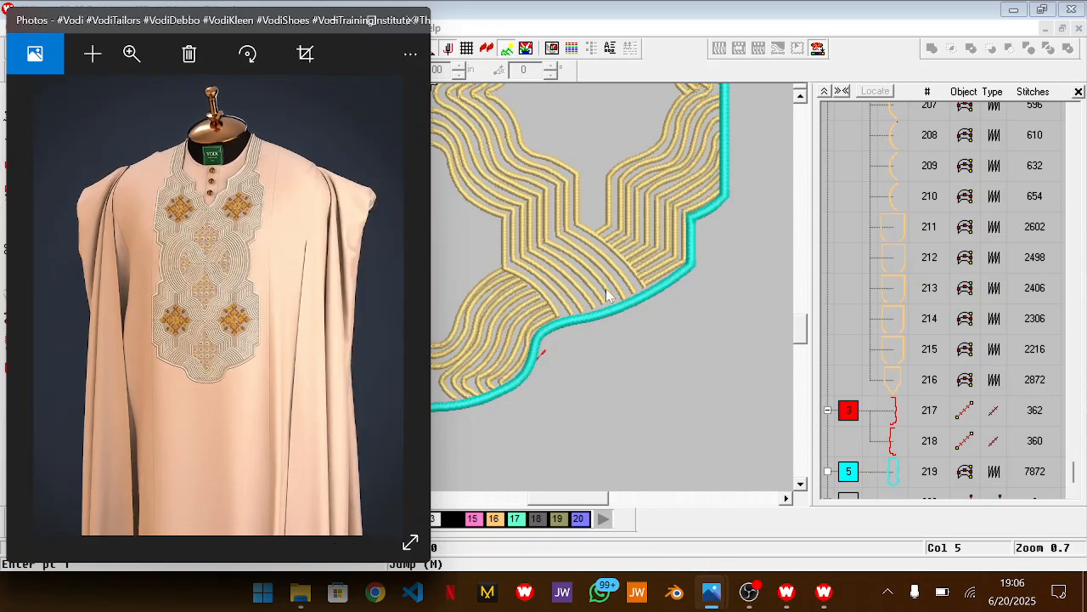
left_click(670, 322)
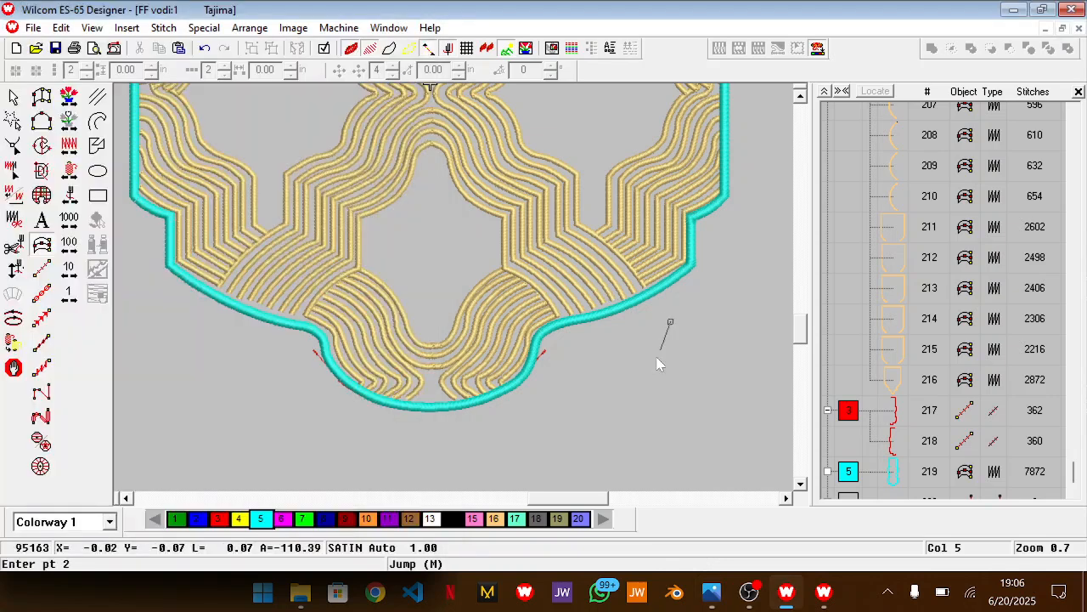
key("Escape")
Examine the spacing between the gold lines and the cyan border along the lower right edge and up the design
scroll(417, 384, "up", 1)
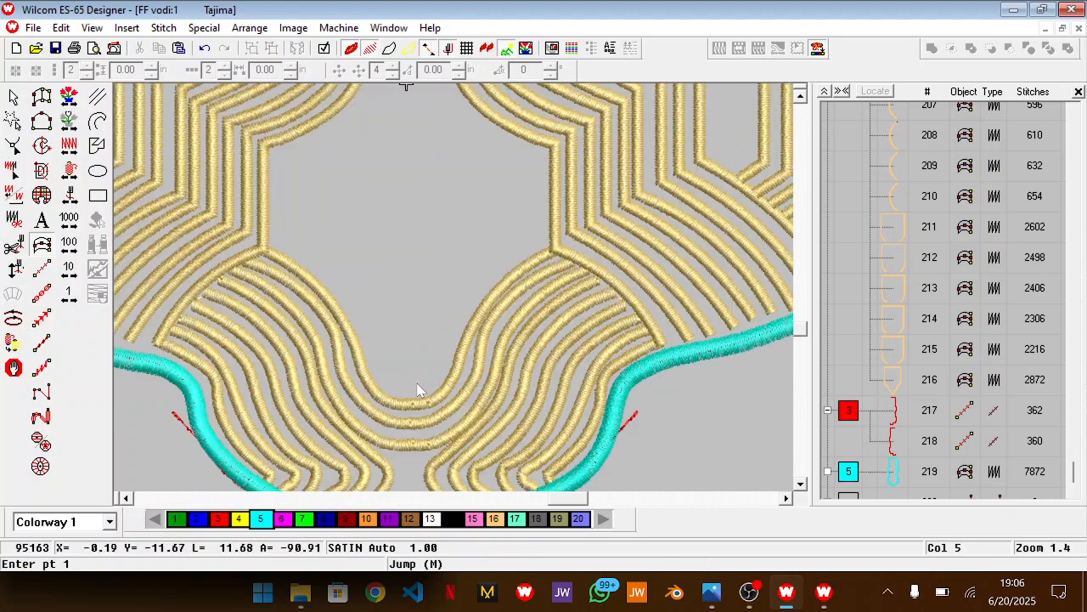
scroll(417, 384, "up", 1)
left_click_drag(550, 499, 569, 500)
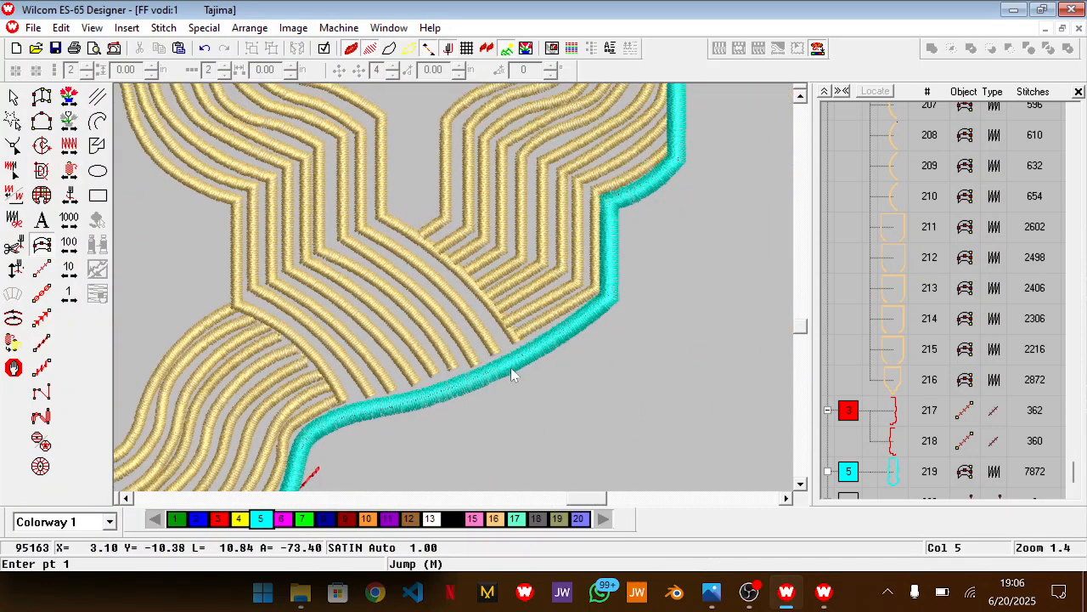
scroll(782, 416, "down", 1)
scroll(581, 336, "up", 5)
scroll(581, 337, "down", 1)
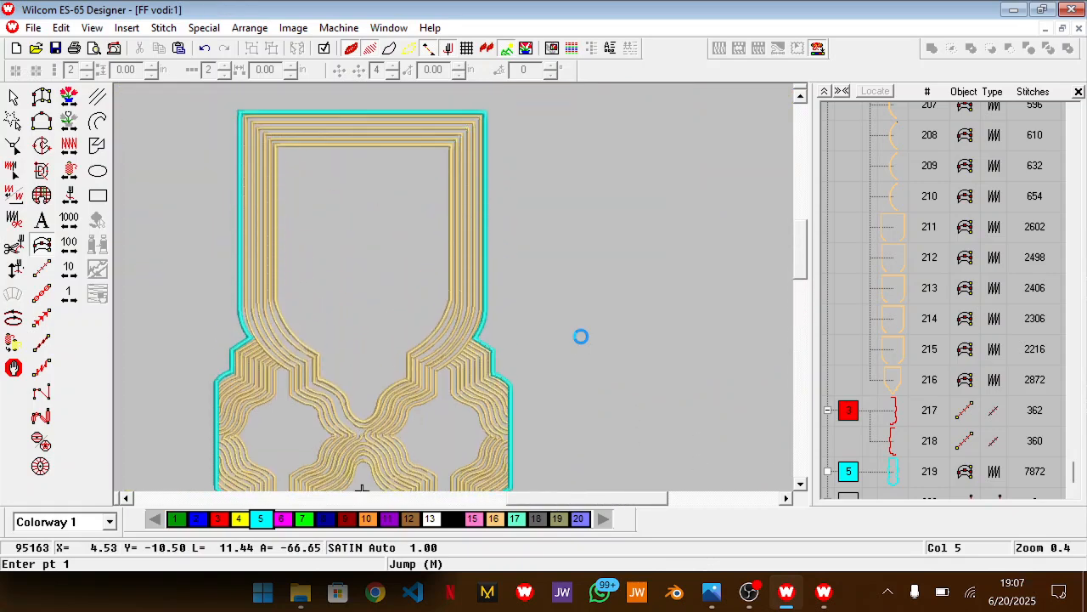
Stretch the cyan border slightly upward beyond the top gold line, and delete the two red guide outlines
left_click(893, 472)
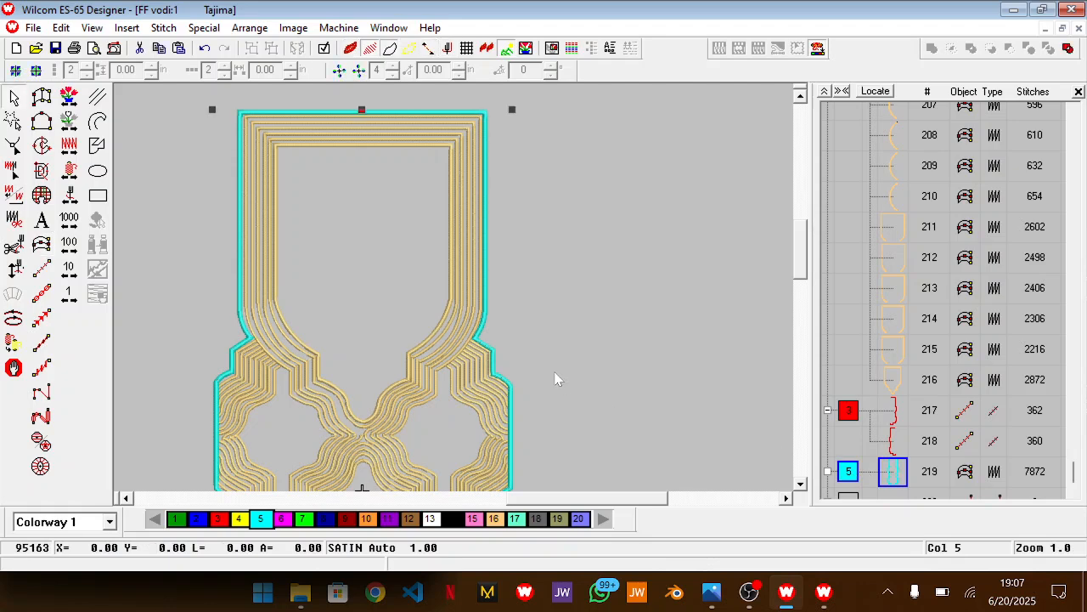
left_click_drag(362, 109, 362, 105)
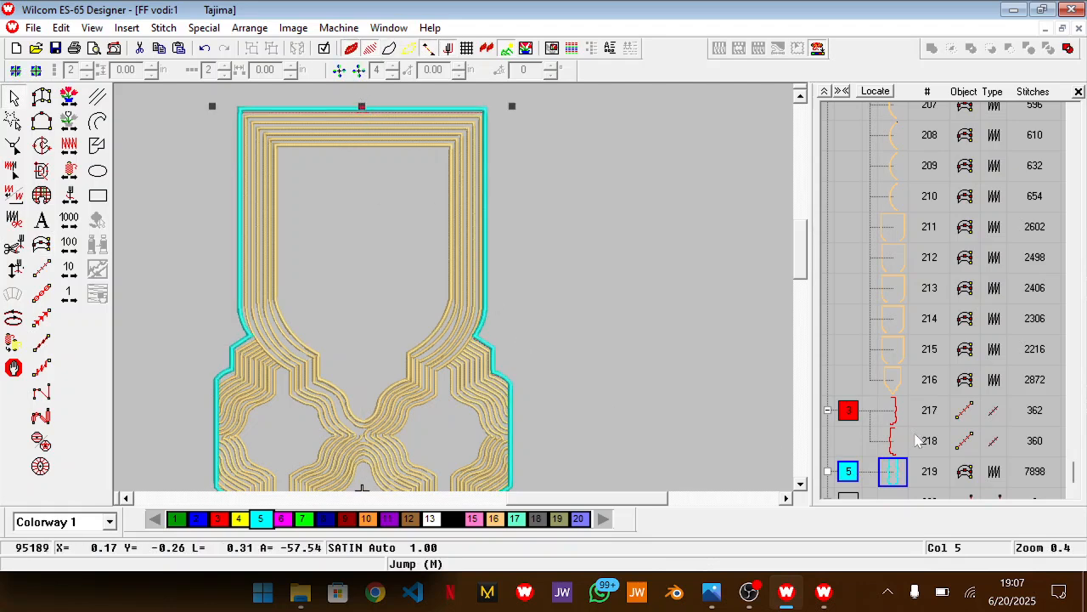
left_click(848, 411)
key("Delete")
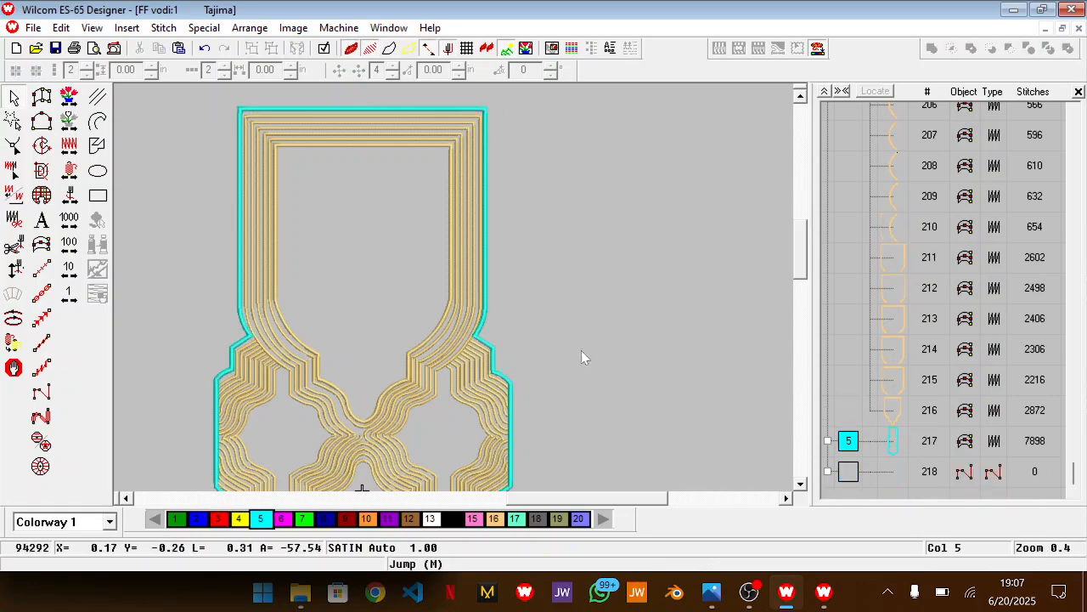
Widen the cyan border slightly outward on its right and left sides to leave a gap around the gold lines
left_click(848, 440)
scroll(500, 418, "down", 3)
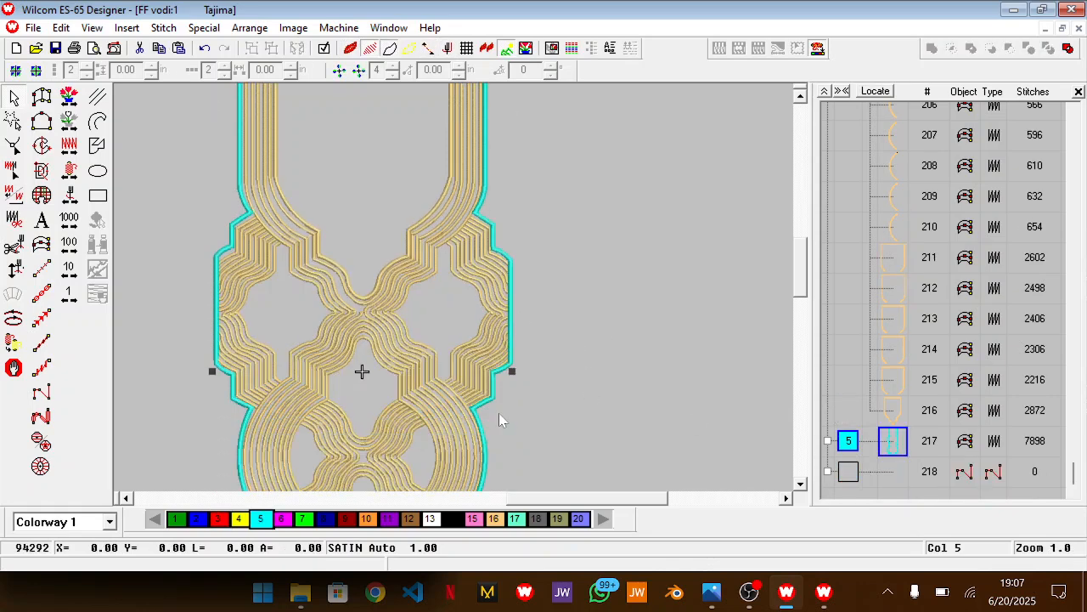
left_click_drag(514, 372, 519, 371)
scroll(512, 451, "up", 3)
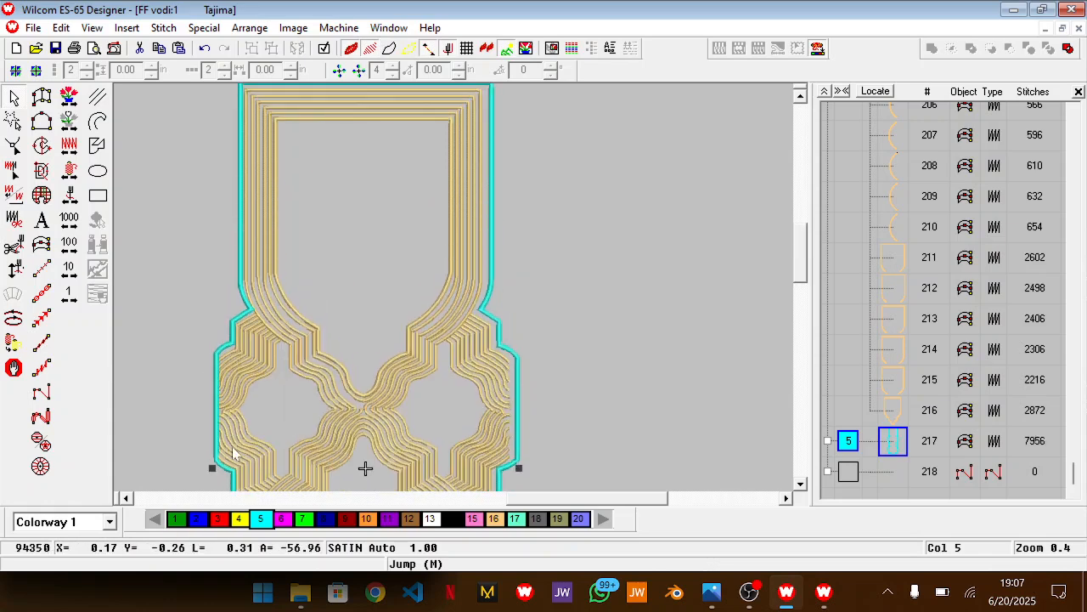
left_click_drag(212, 468, 203, 465)
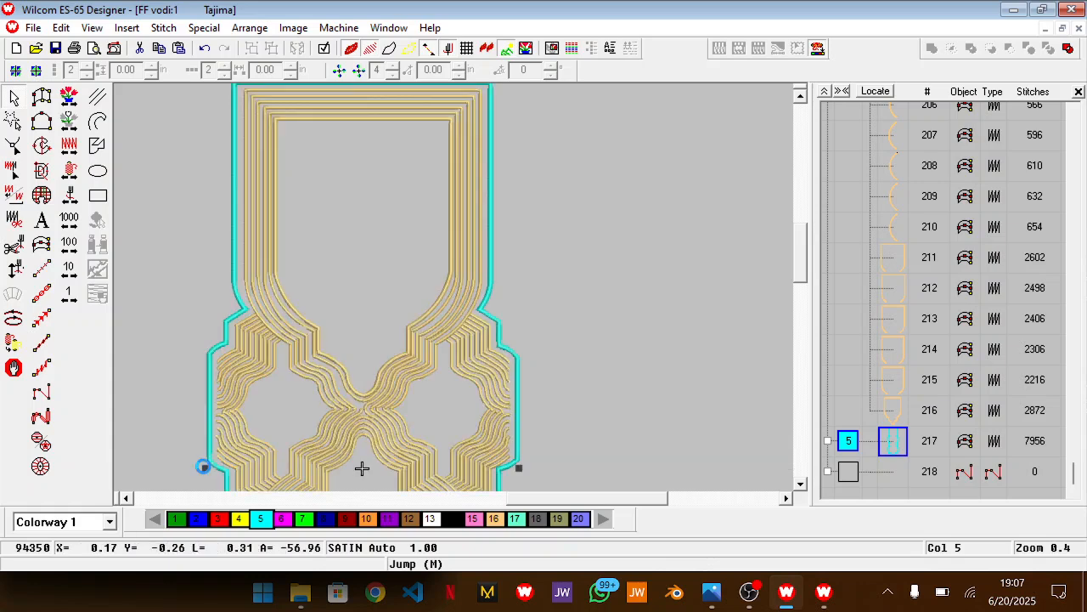
Extend the cyan border slightly downward at the bottom lobe and fine-tune its right side outward
scroll(309, 451, "down", 9)
scroll(309, 452, "down", 3)
left_click_drag(361, 438, 361, 444)
scroll(497, 349, "up", 3)
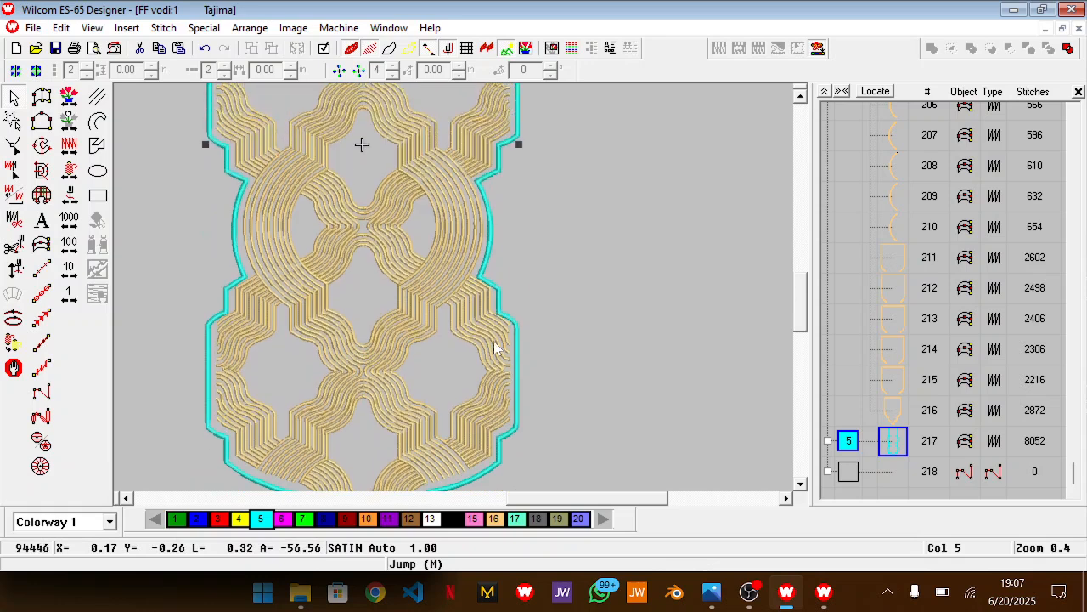
left_click(521, 145)
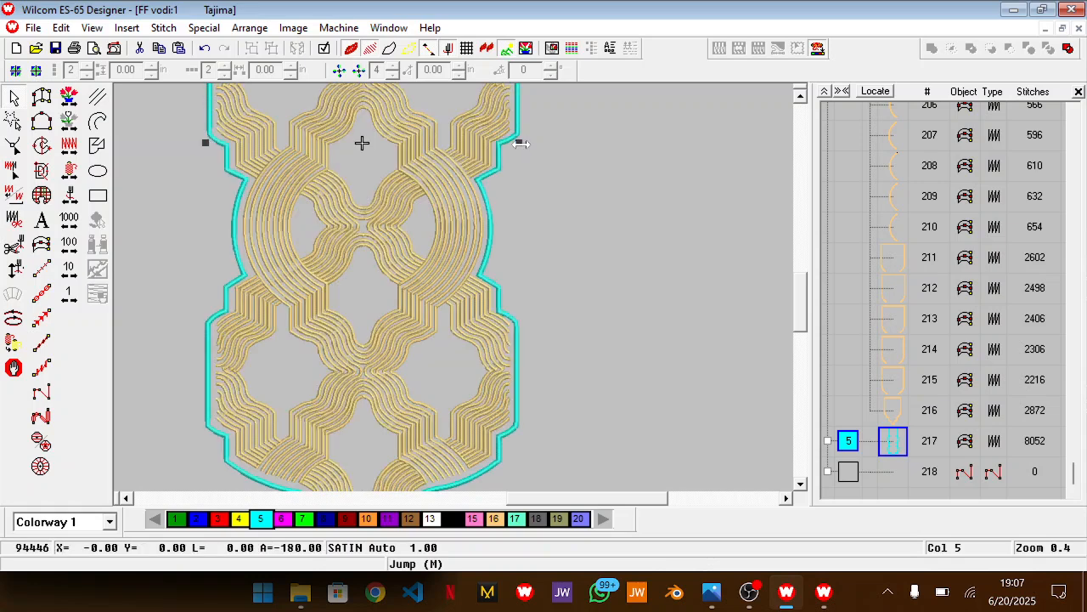
left_click(521, 144)
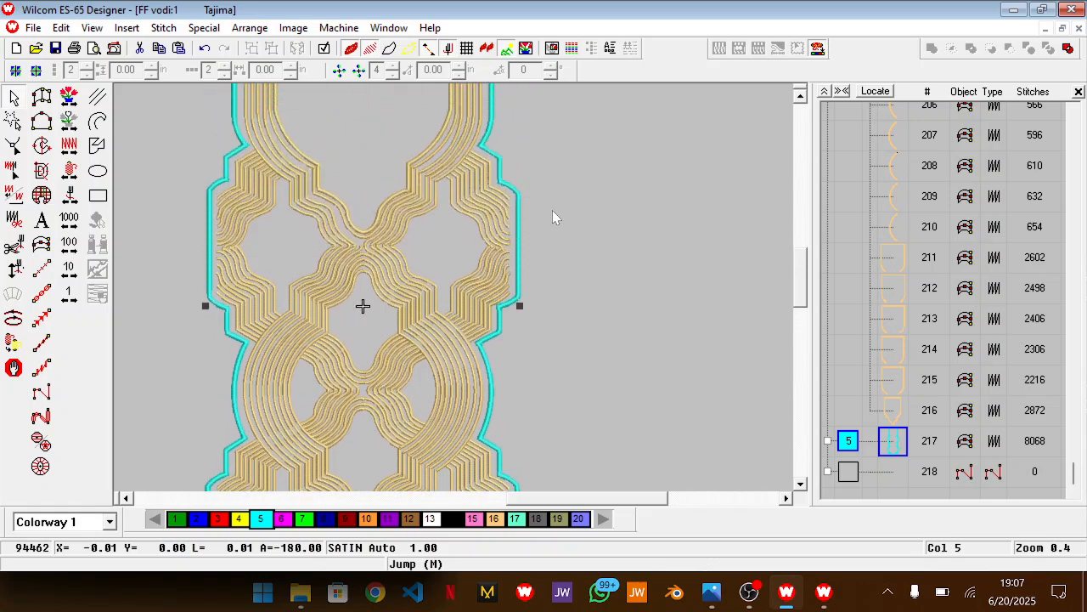
left_click(597, 265)
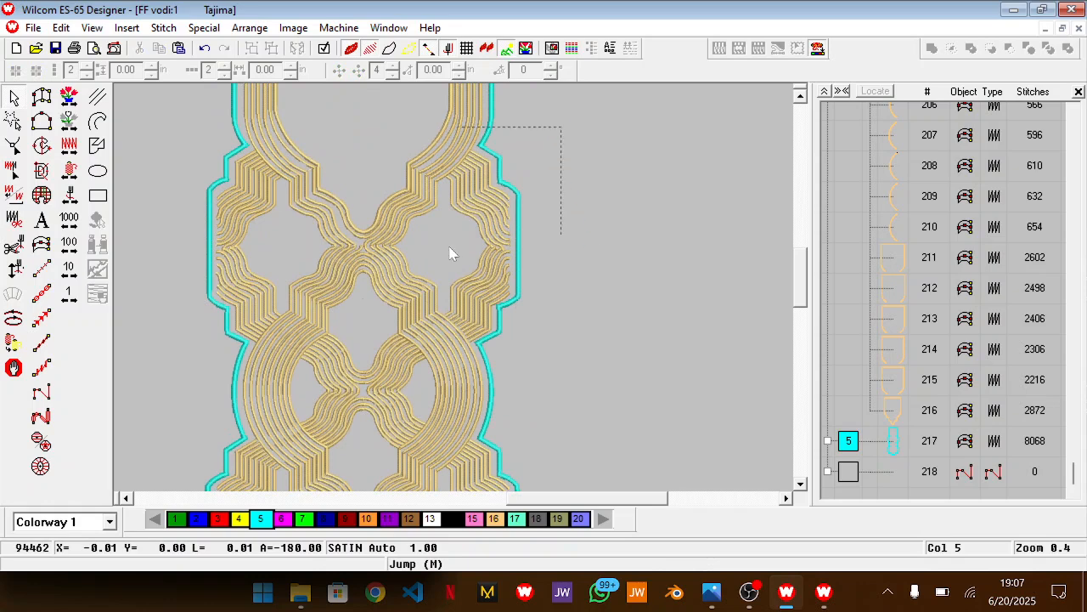
Stretch the gold line groups at the upper right and upper left side lobes slightly outward to reach the cyan border
left_click_drag(416, 348, 417, 350)
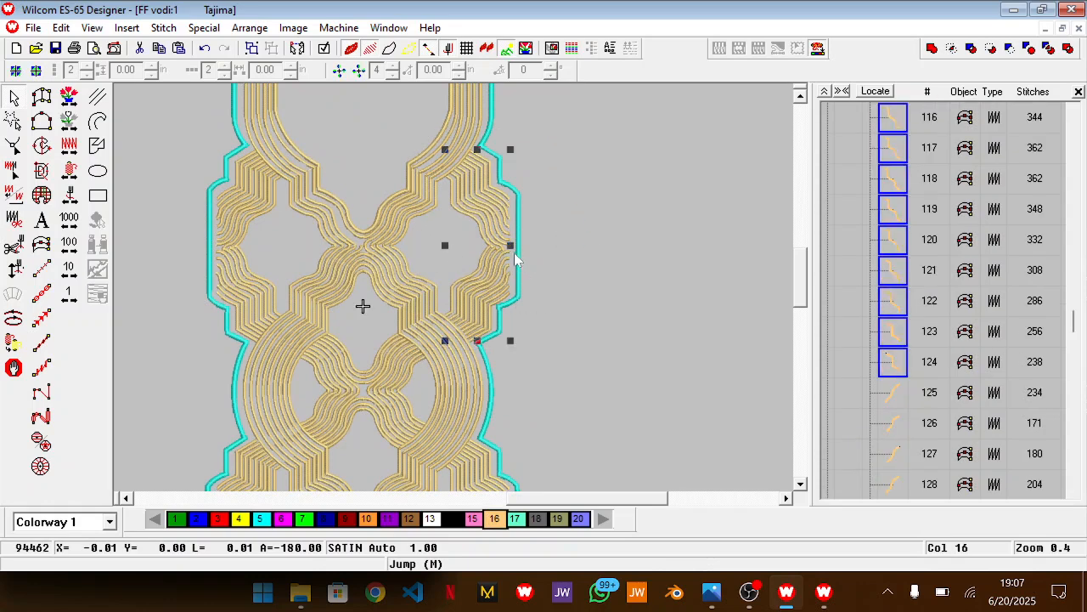
left_click_drag(511, 246, 516, 248)
left_click_drag(175, 144, 294, 356)
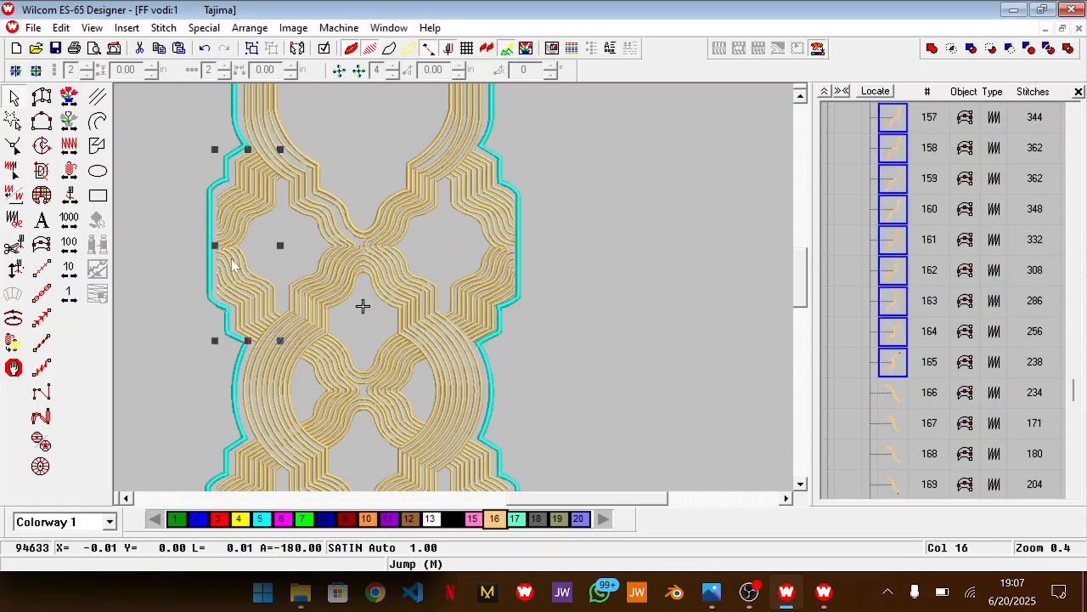
left_click_drag(215, 246, 212, 247)
Widen the gold line groups at the lower left and lower right side lobes slightly outward to meet the cyan border
scroll(275, 316, "down", 5)
left_click_drag(187, 166, 291, 391)
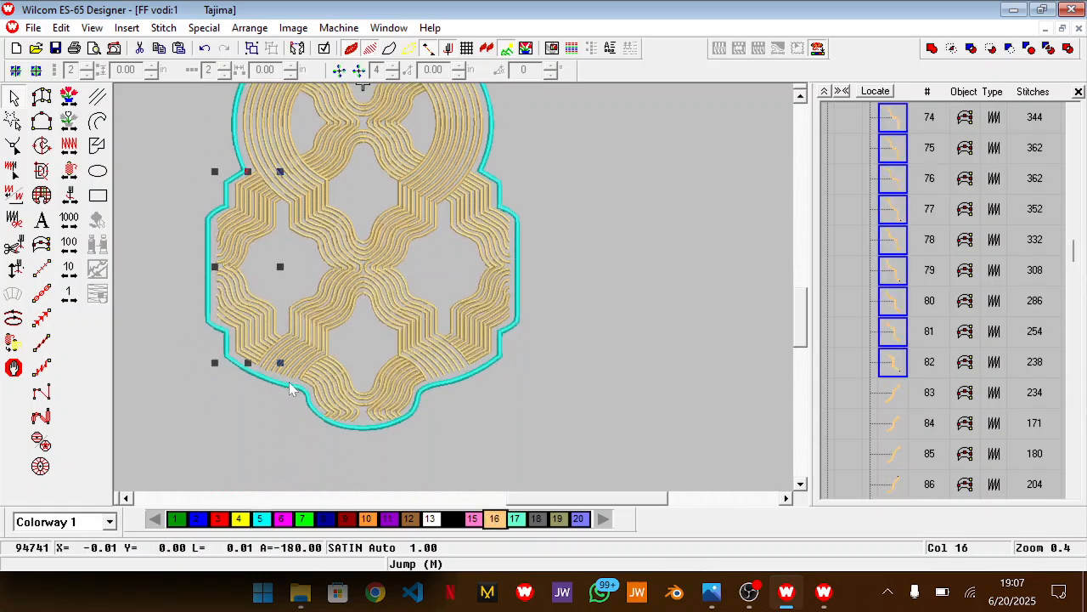
left_click_drag(215, 267, 212, 267)
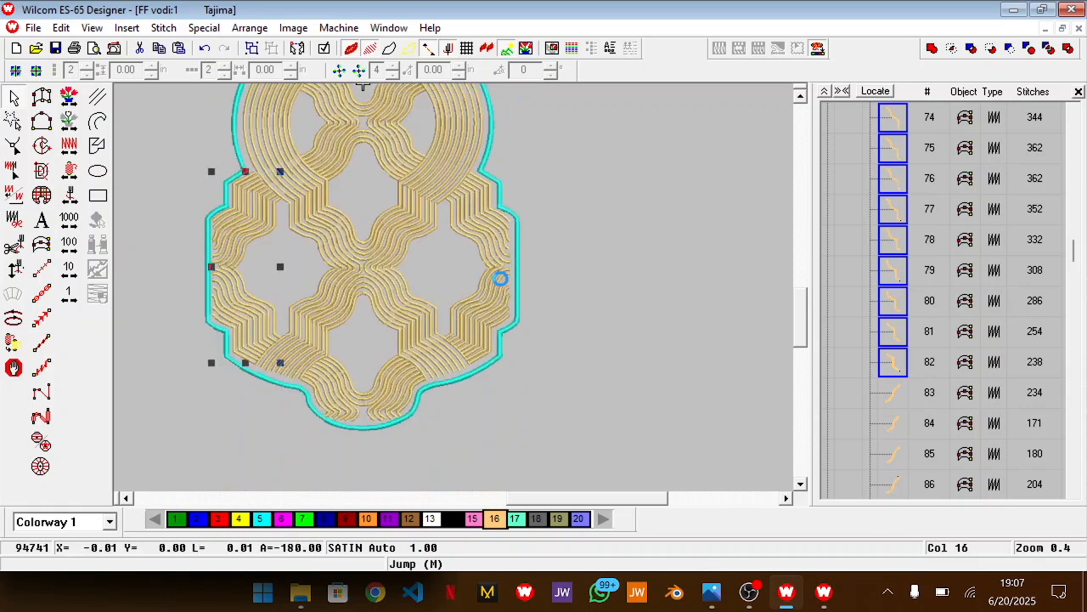
left_click_drag(590, 139, 441, 374)
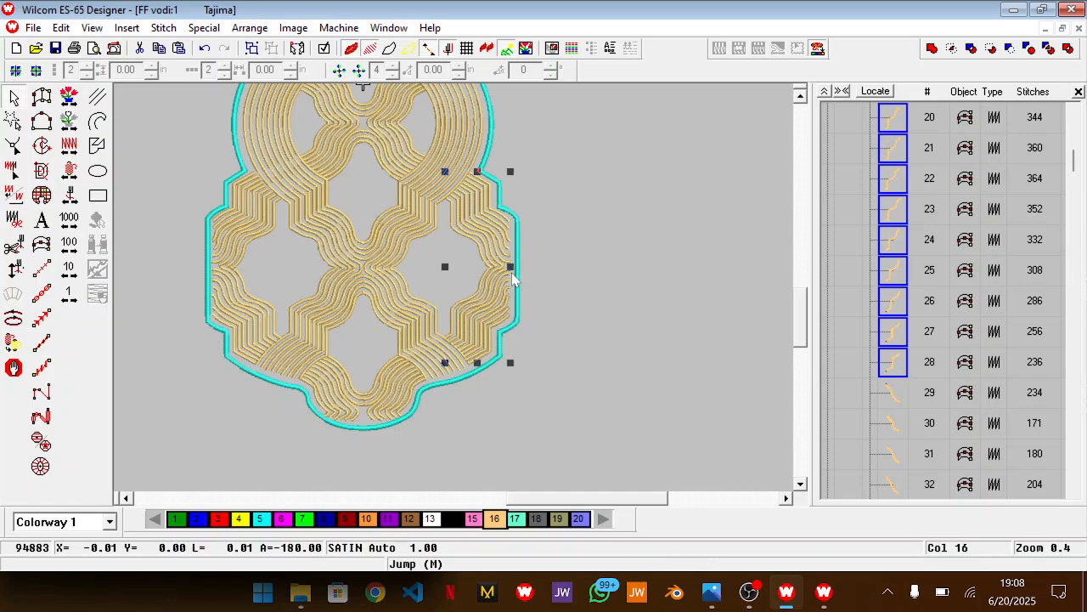
left_click_drag(510, 269, 516, 269)
left_click(605, 272)
Recolour the cyan satin border to gold, colour 16, and display the whole design
scroll(605, 272, "up", 3)
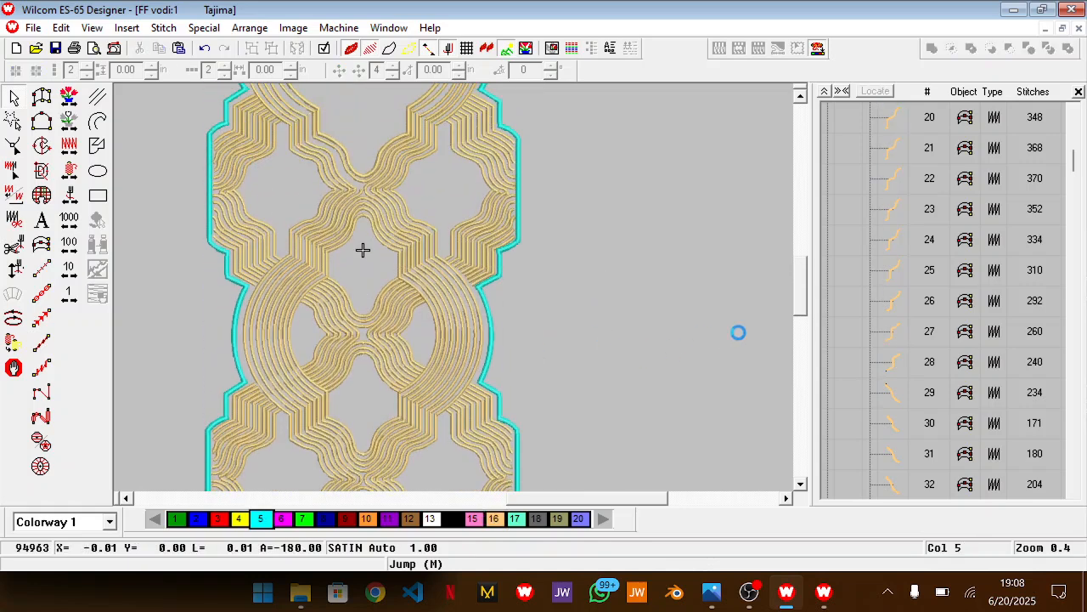
scroll(622, 232, "up", 4)
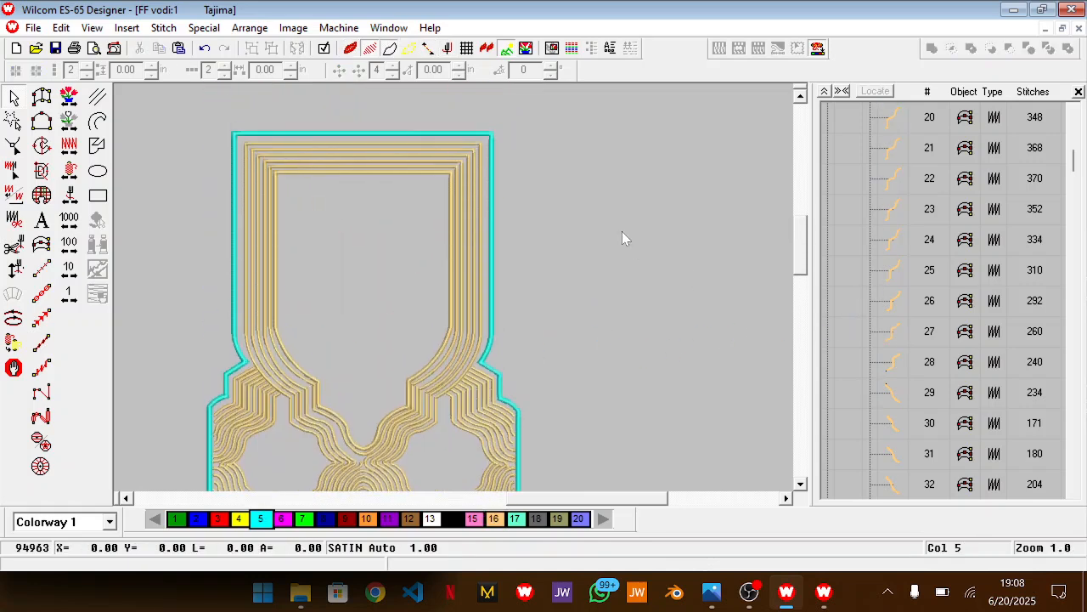
left_click(496, 218)
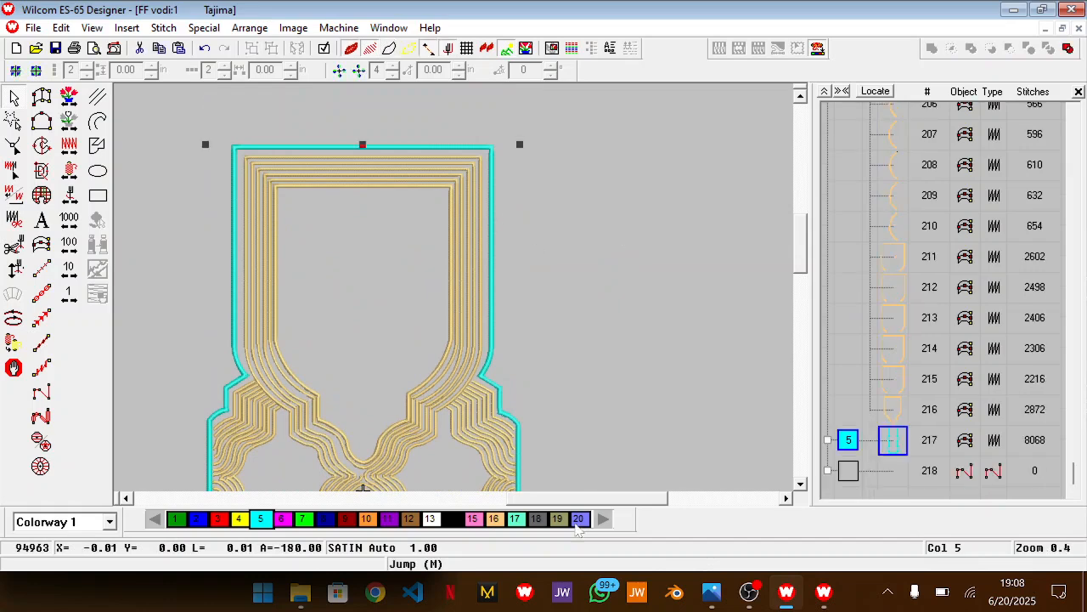
left_click(494, 518)
left_click(631, 378)
key("0")
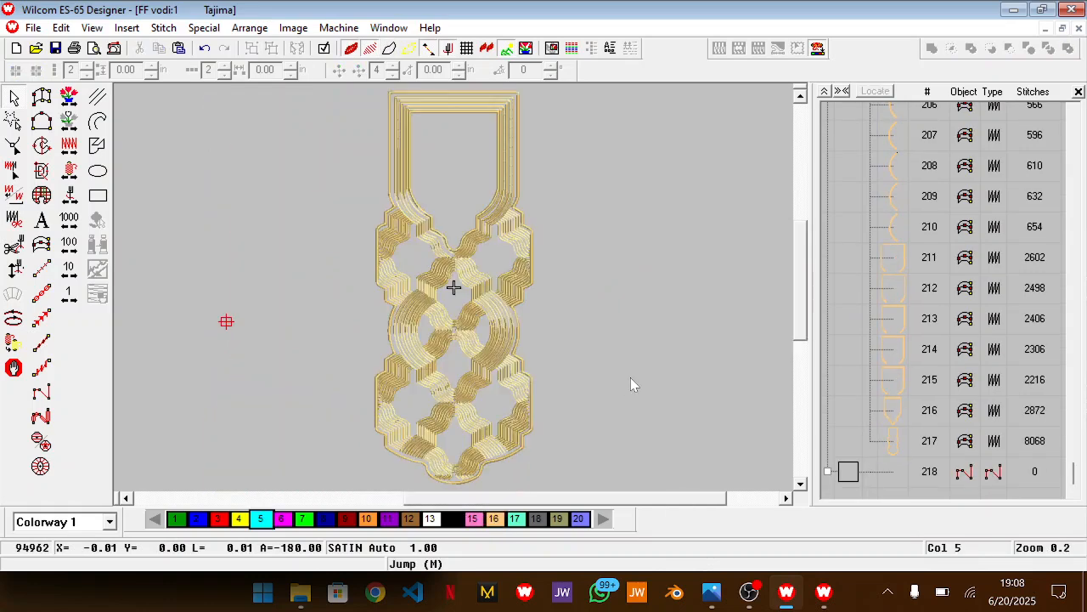
Switch to the reference photo in Photos, examine the embroidered neckline up close, and return to Wilcom
scroll(630, 384, "up", 1)
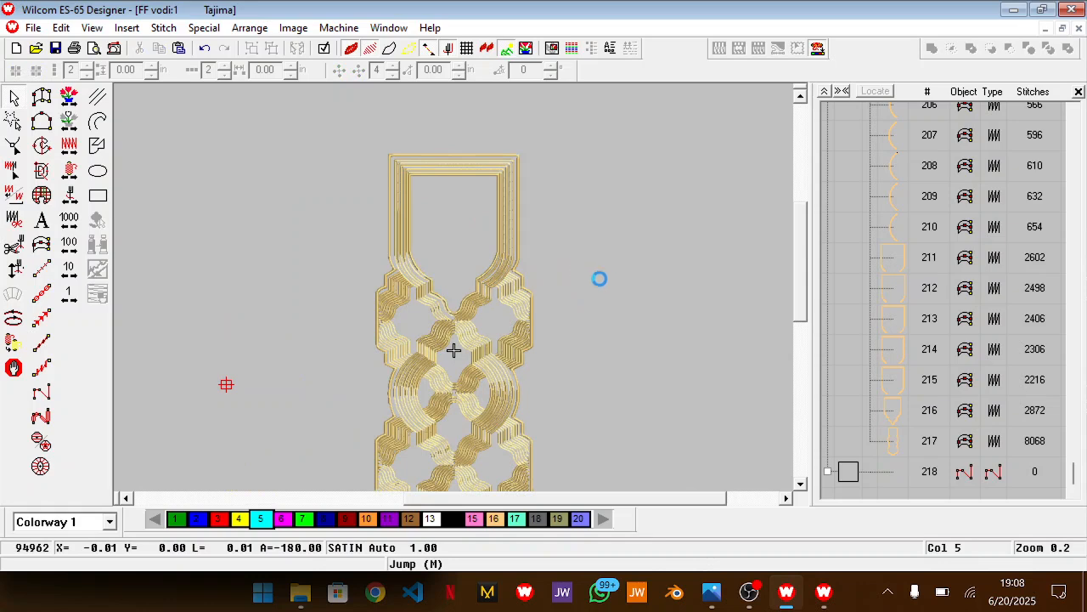
left_click(894, 441)
scroll(601, 305, "up", 1)
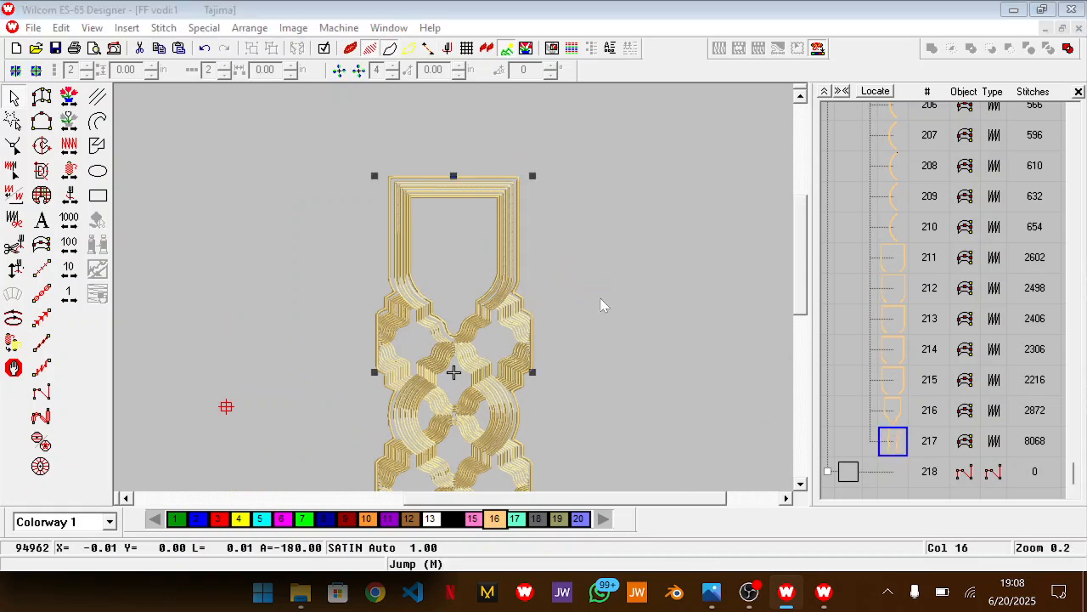
key("alt+Tab")
scroll(220, 281, "up", 2)
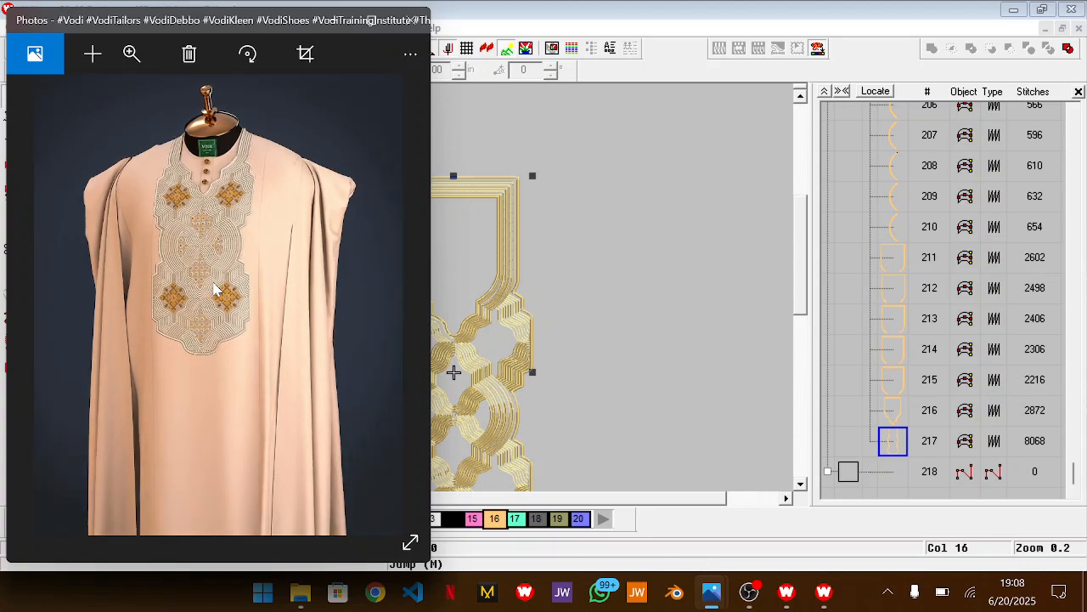
scroll(214, 289, "up", 2)
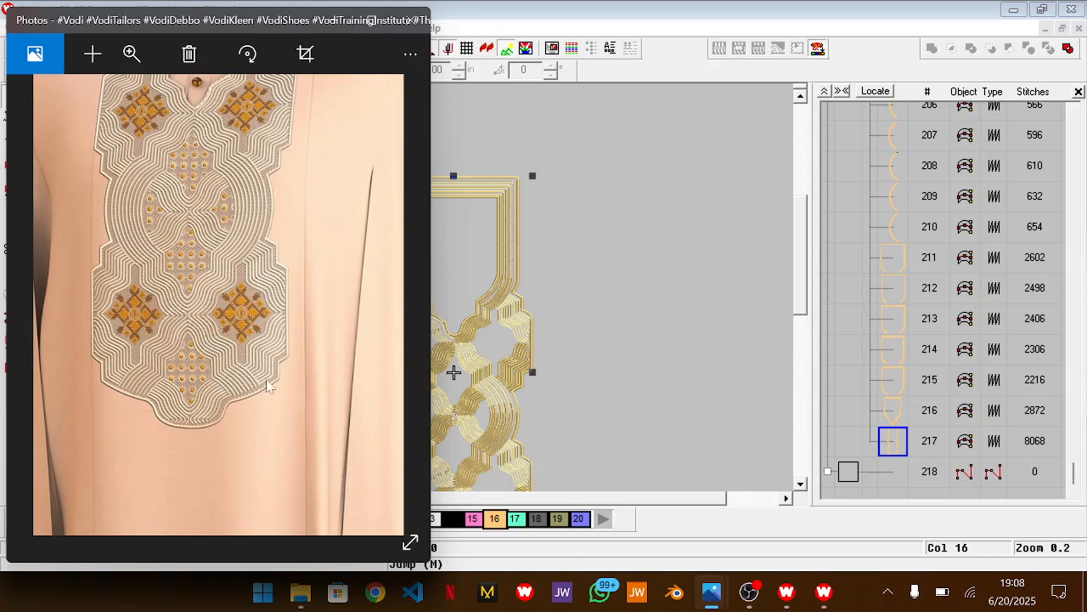
left_click(576, 282)
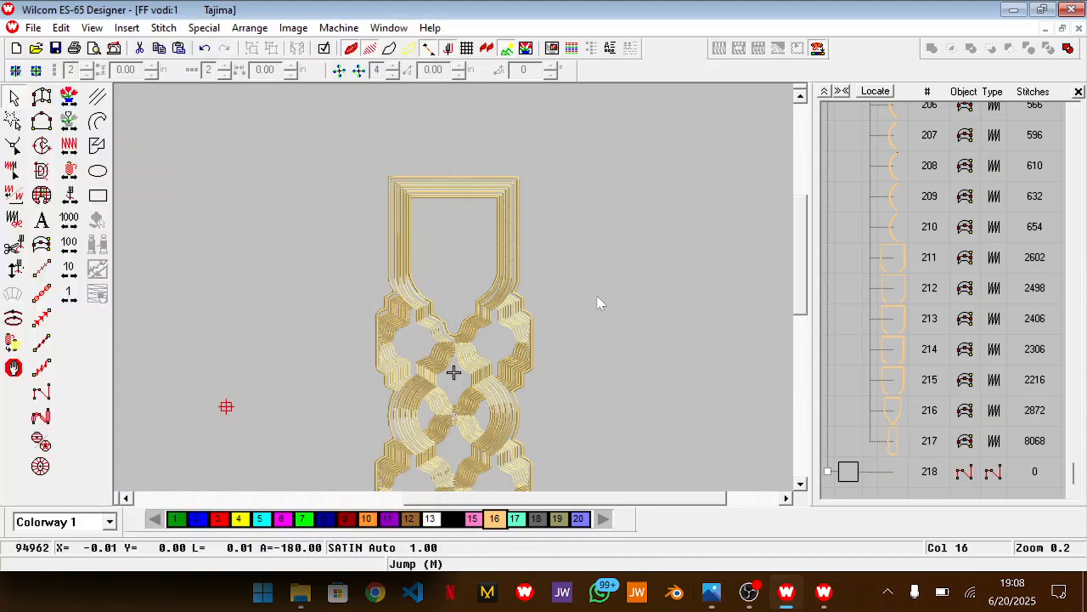
Duplicate the outer border and the innermost neckline line, objects 217 and 216, and convert the copies to vector outlines
scroll(529, 289, "down", 1)
key("z")
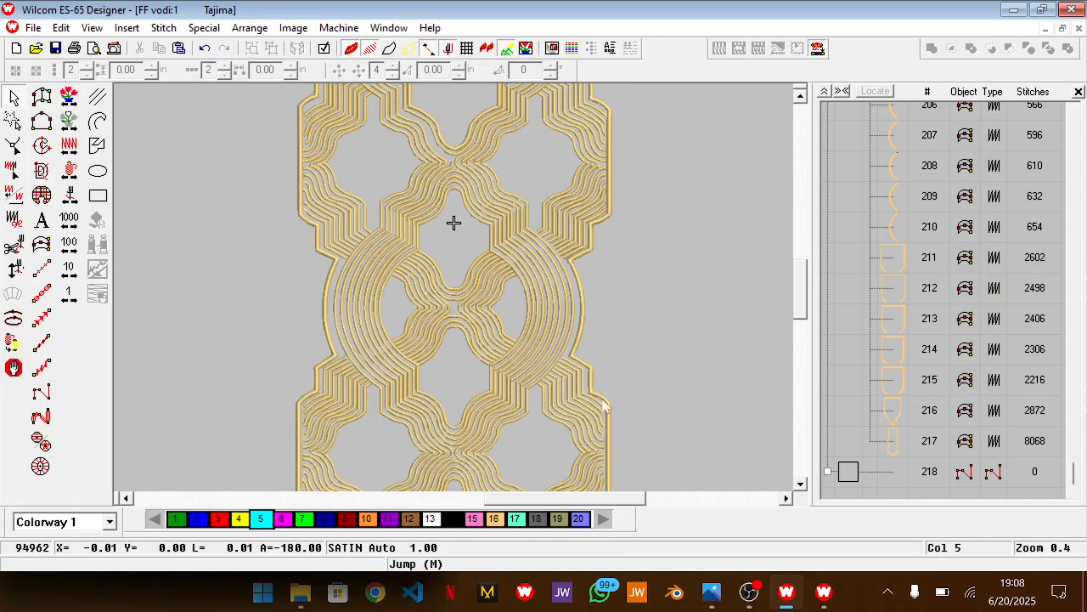
left_click(894, 442)
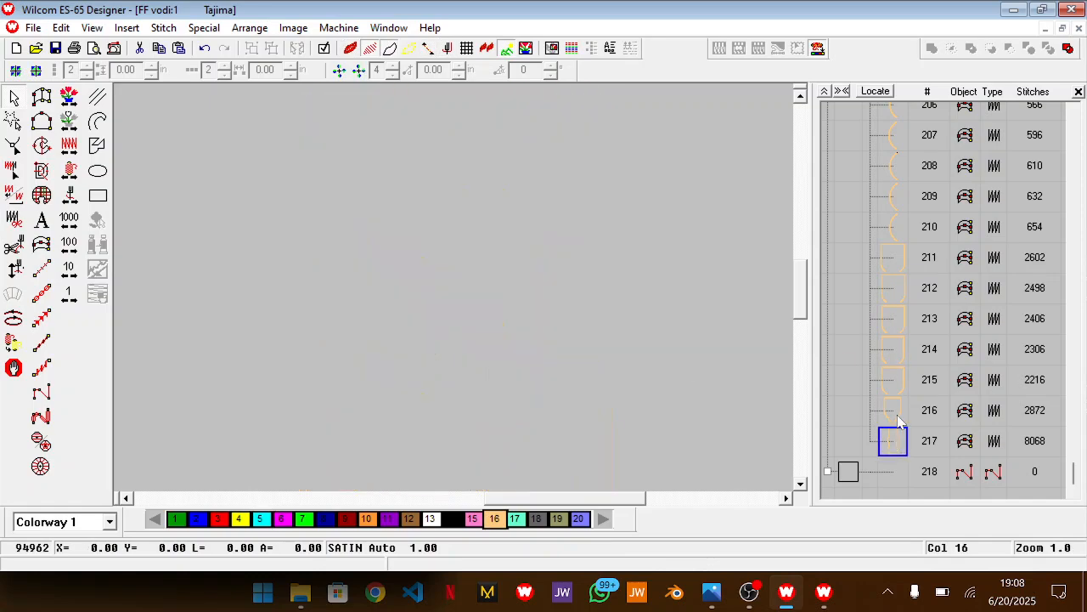
left_click(898, 417, "ctrl")
key("ctrl+d")
right_click(673, 370)
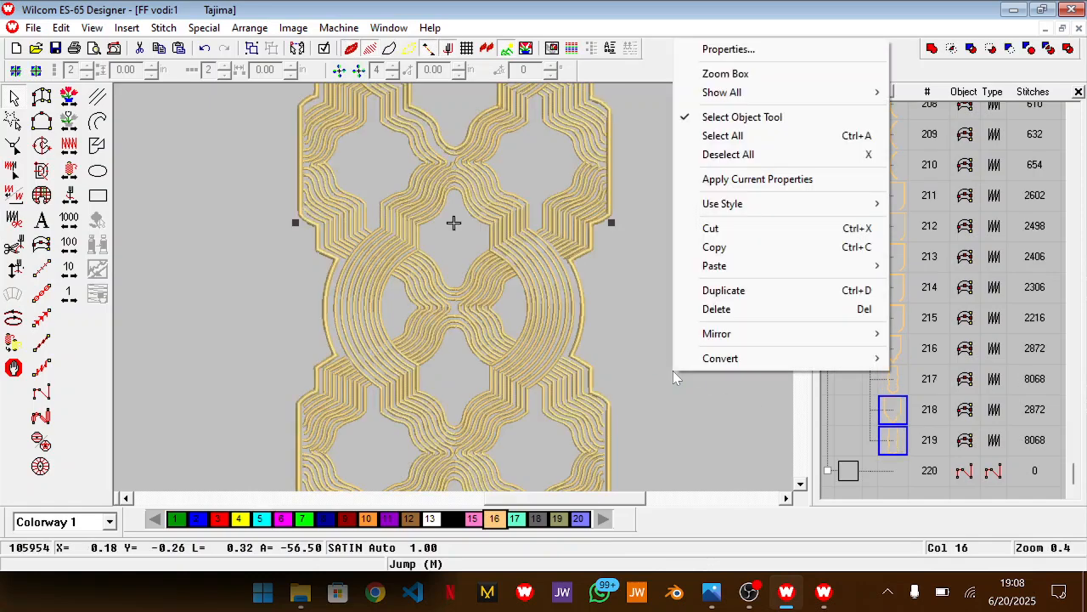
mouse_move(813, 358)
left_click(931, 563)
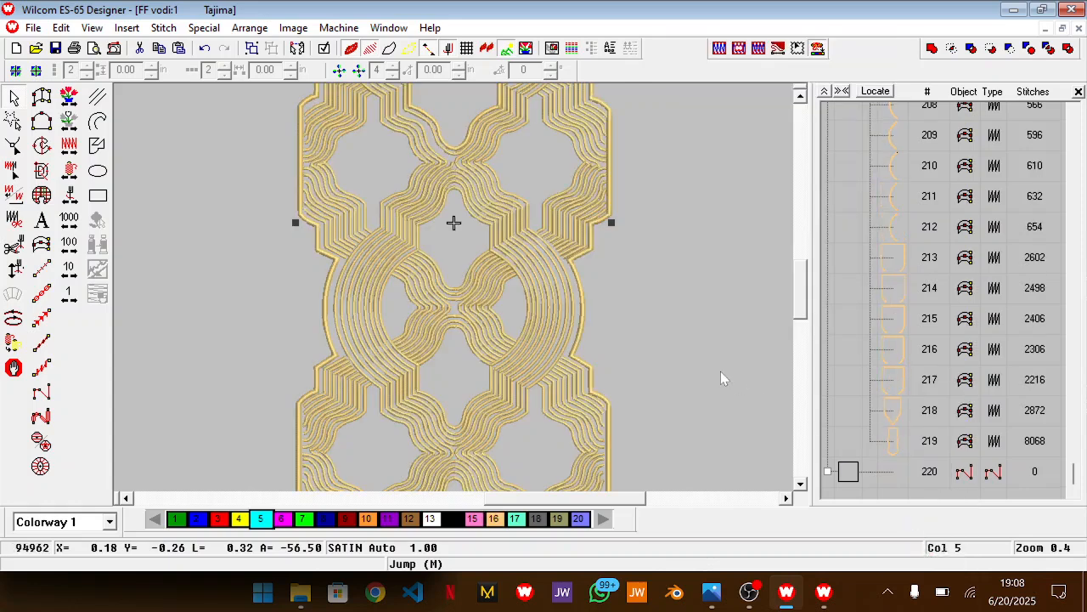
Create one complex fill from the two vector outlines, covering the area between the neckline opening and the outer border
scroll(663, 330, "up", 5)
scroll(910, 232, "up", 20)
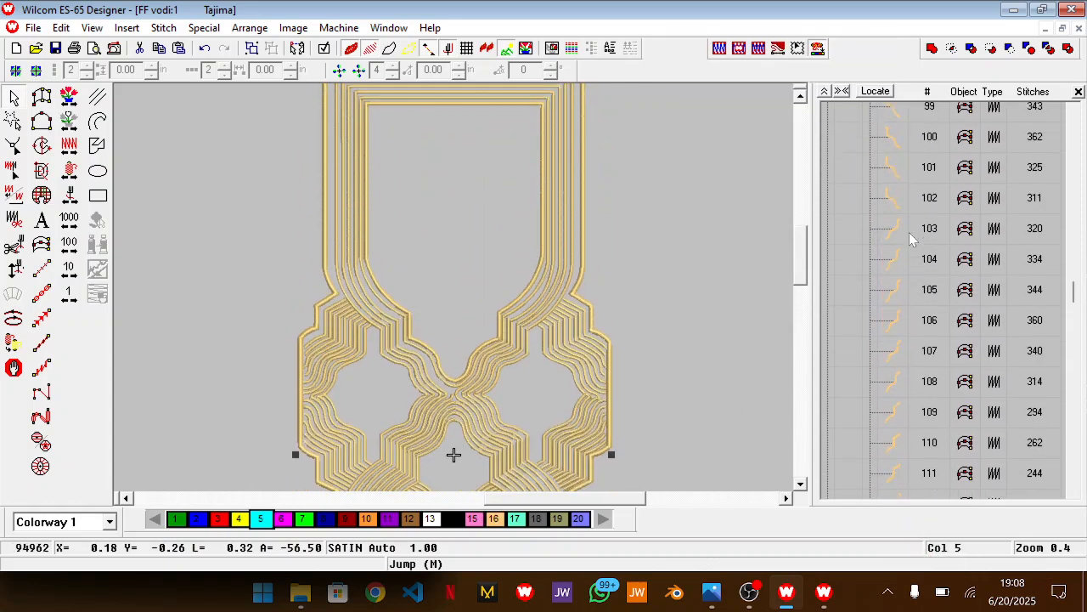
scroll(909, 232, "up", 20)
left_click(864, 156)
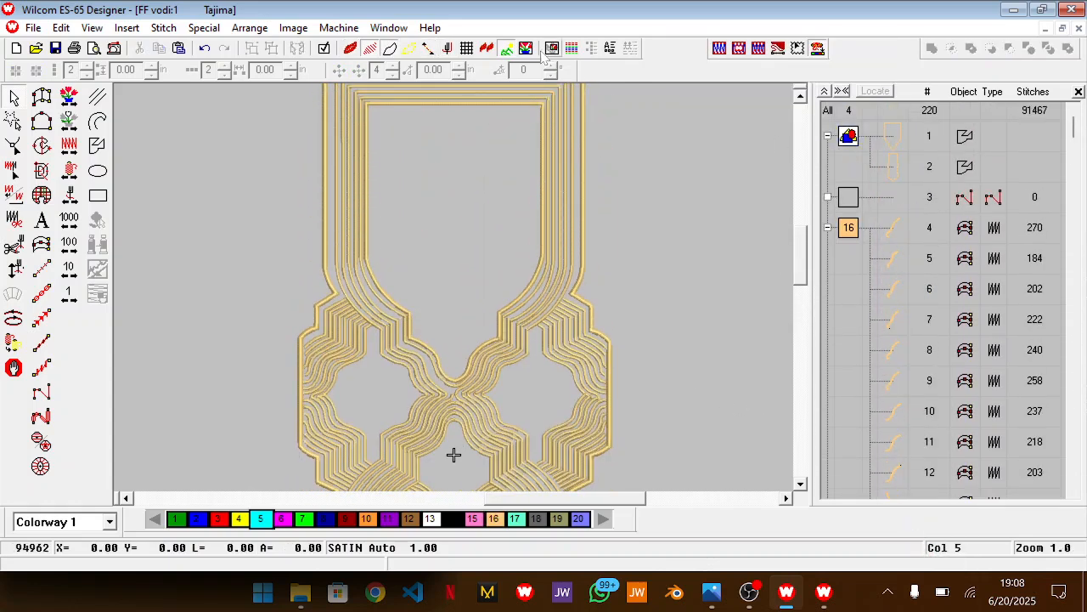
left_click(893, 144)
left_click(892, 167, "ctrl")
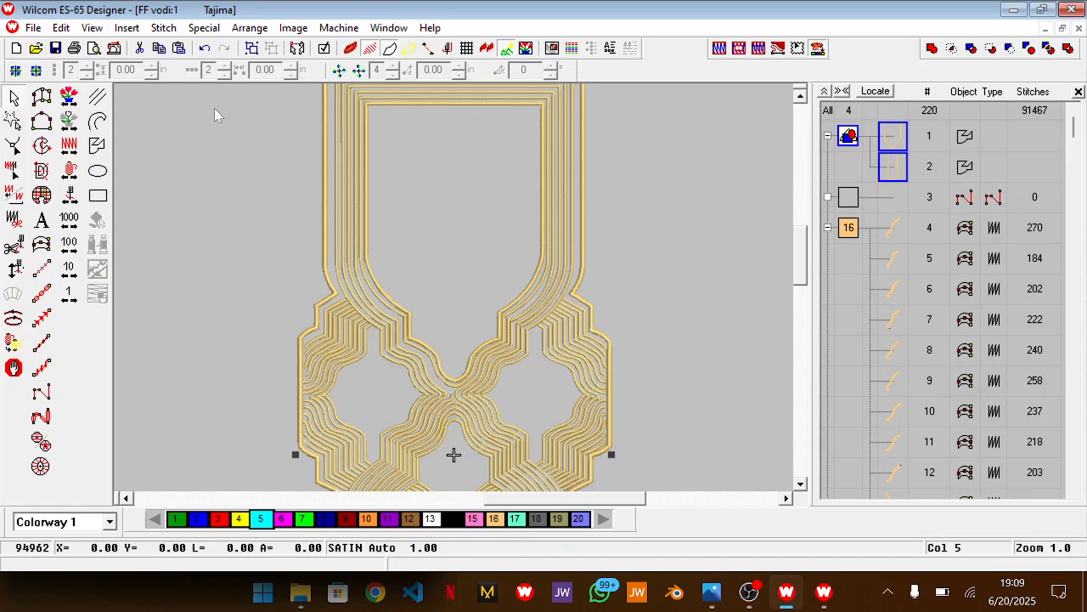
left_click(42, 146)
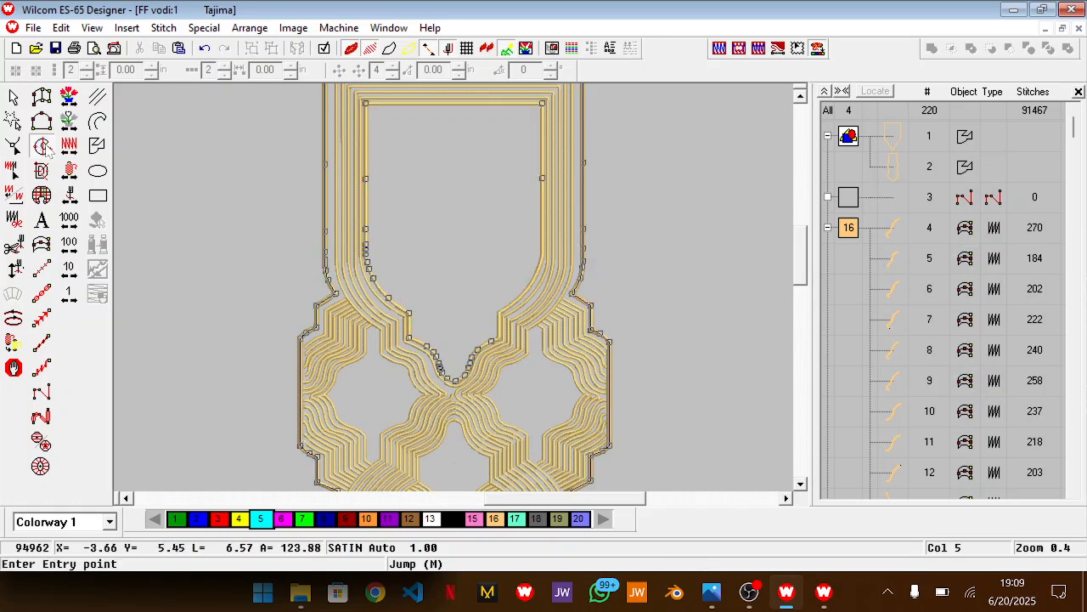
key("Return")
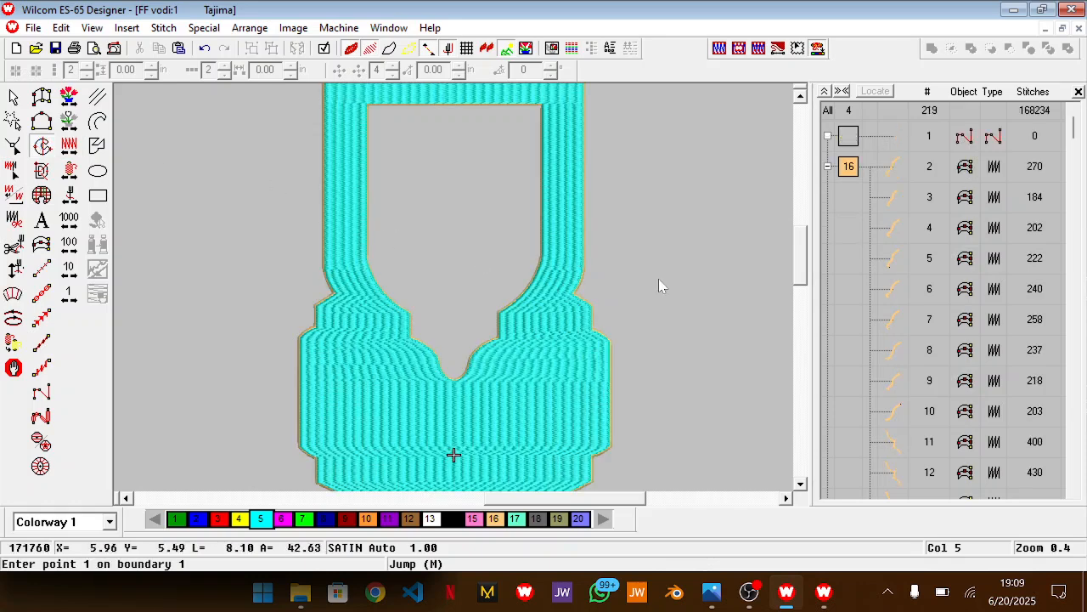
key("Escape")
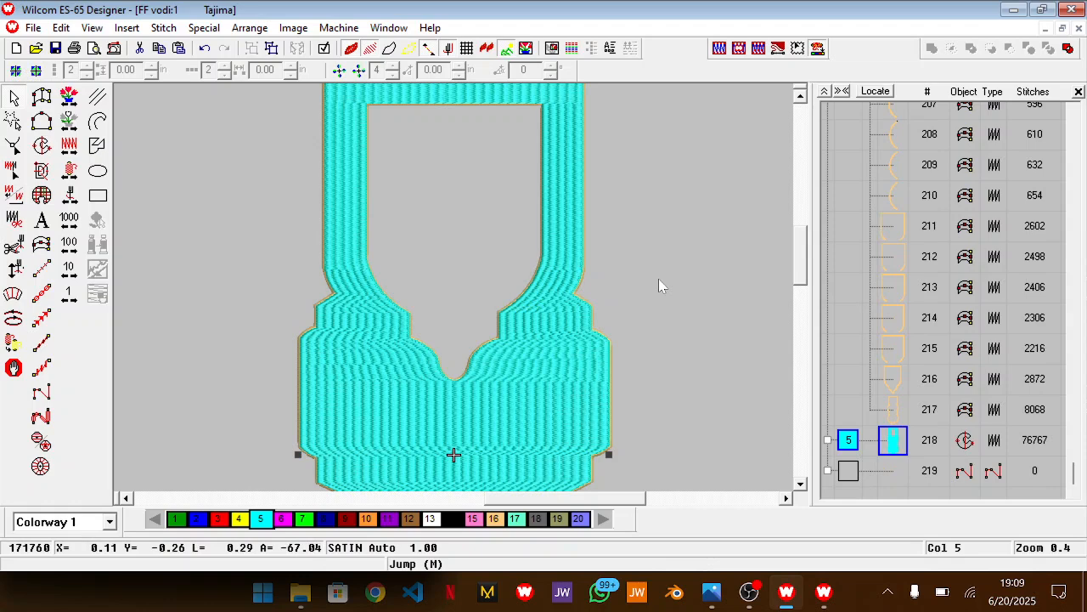
Move the cyan fill to the start of the stitch sequence, behind the gold lines, and recolour it brown, colour 12
right_click(898, 445)
left_click(984, 436)
key("Return")
scroll(589, 364, "down", 5)
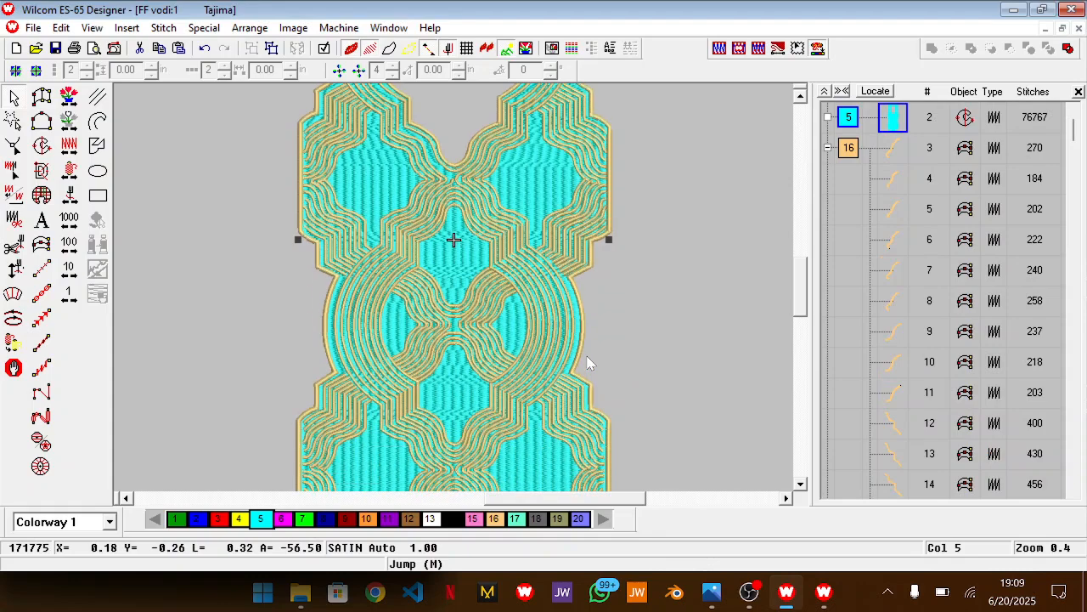
scroll(589, 364, "down", 10)
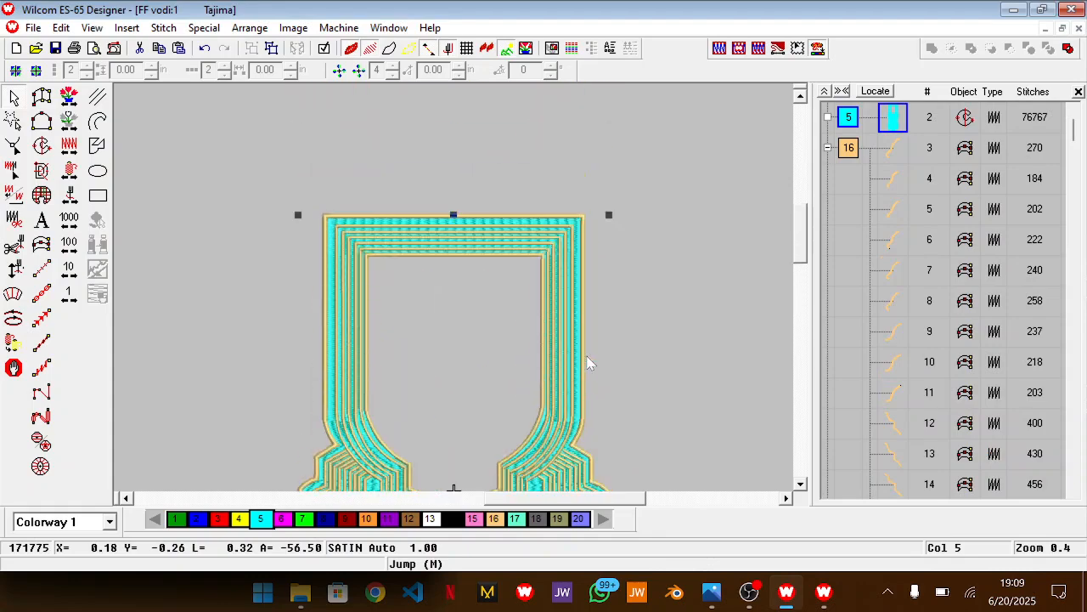
scroll(588, 357, "down", 9)
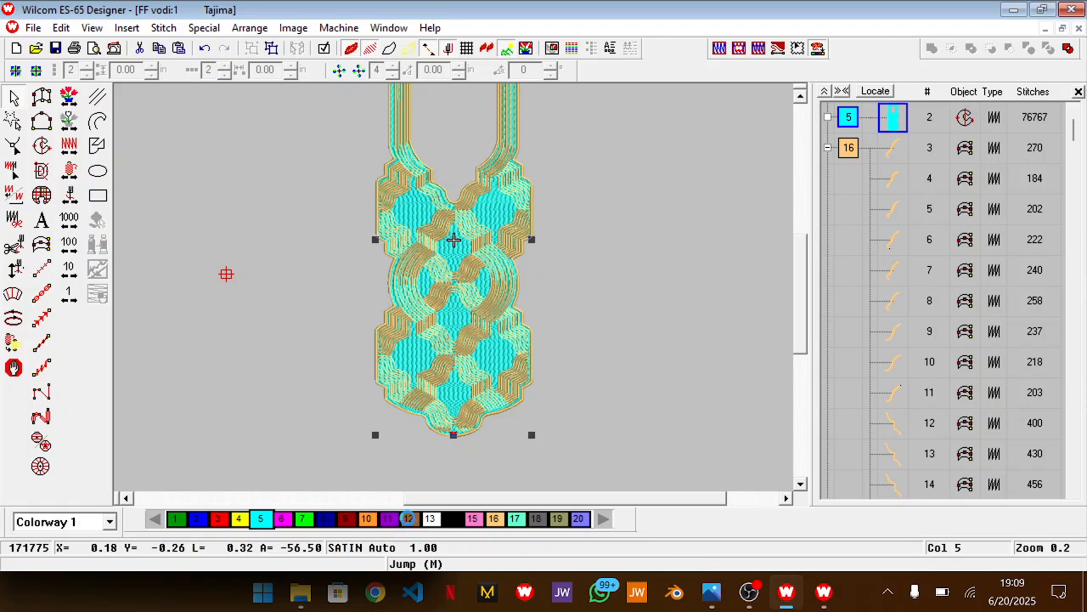
left_click(410, 519)
scroll(605, 390, "up", 1)
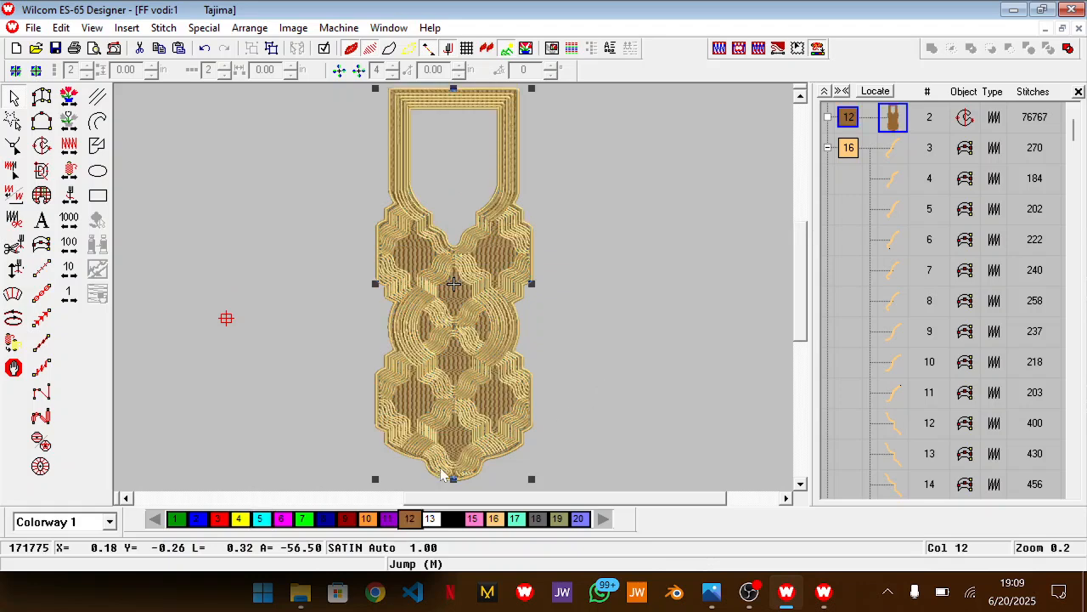
Set the brown background fill's stitch type to Tatami and inspect the filled design
right_click(583, 428)
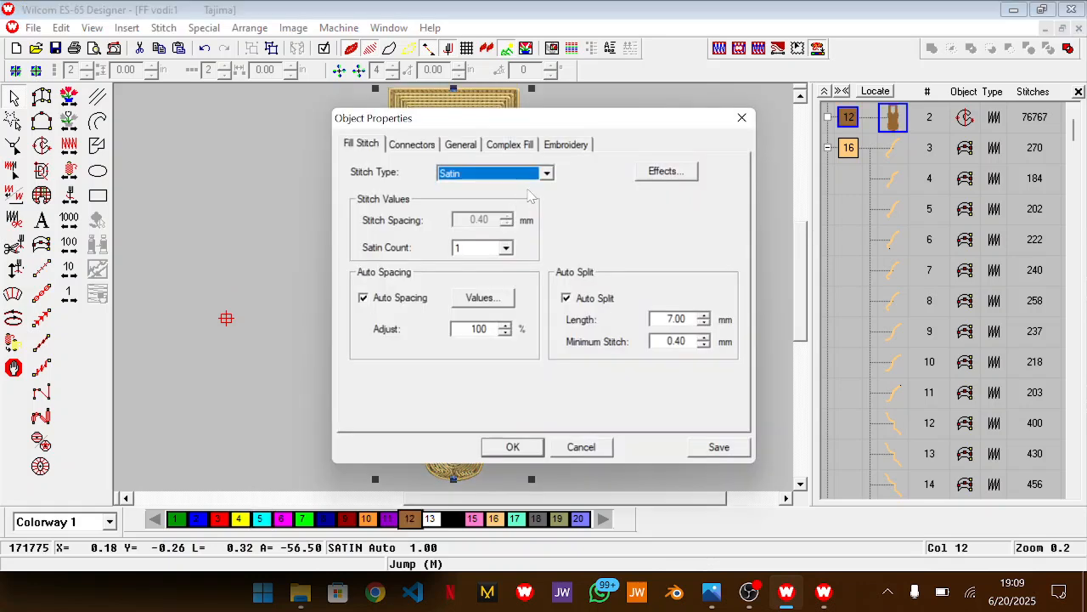
left_click(544, 173)
left_click(489, 198)
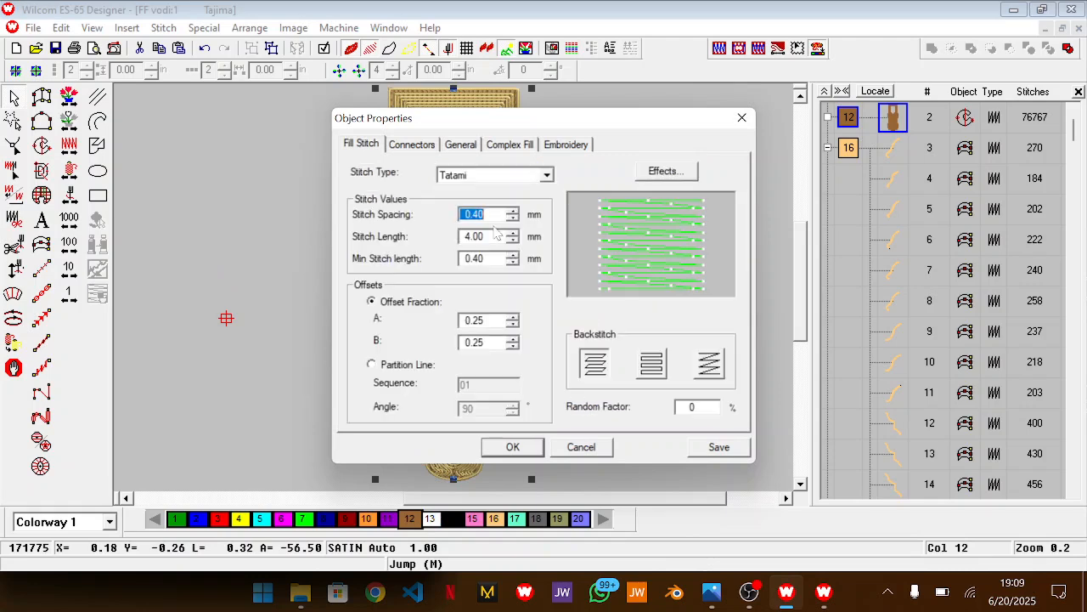
left_click(513, 448)
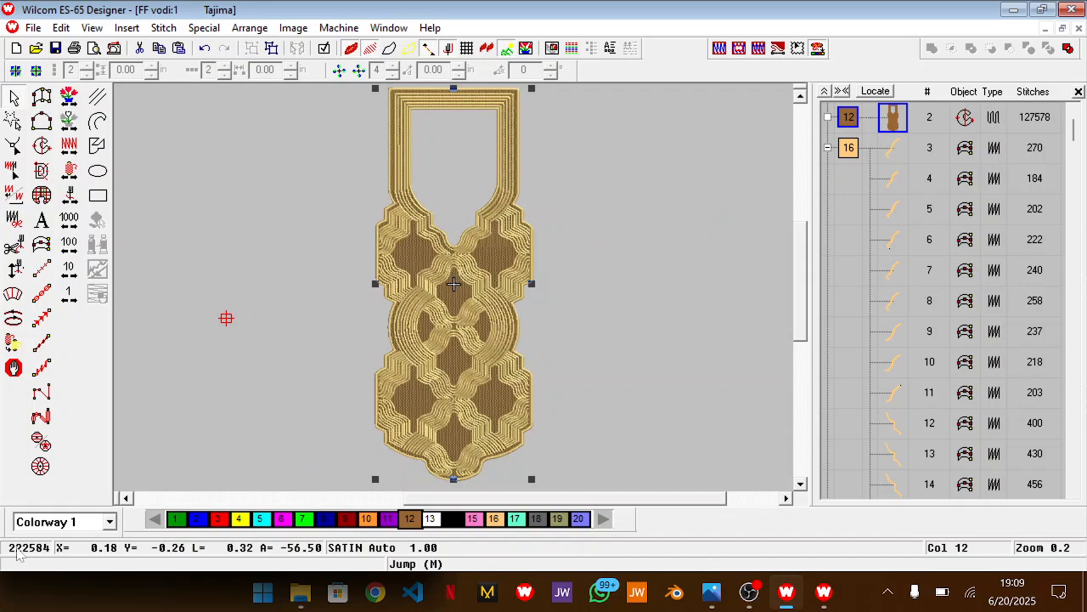
left_click(639, 335)
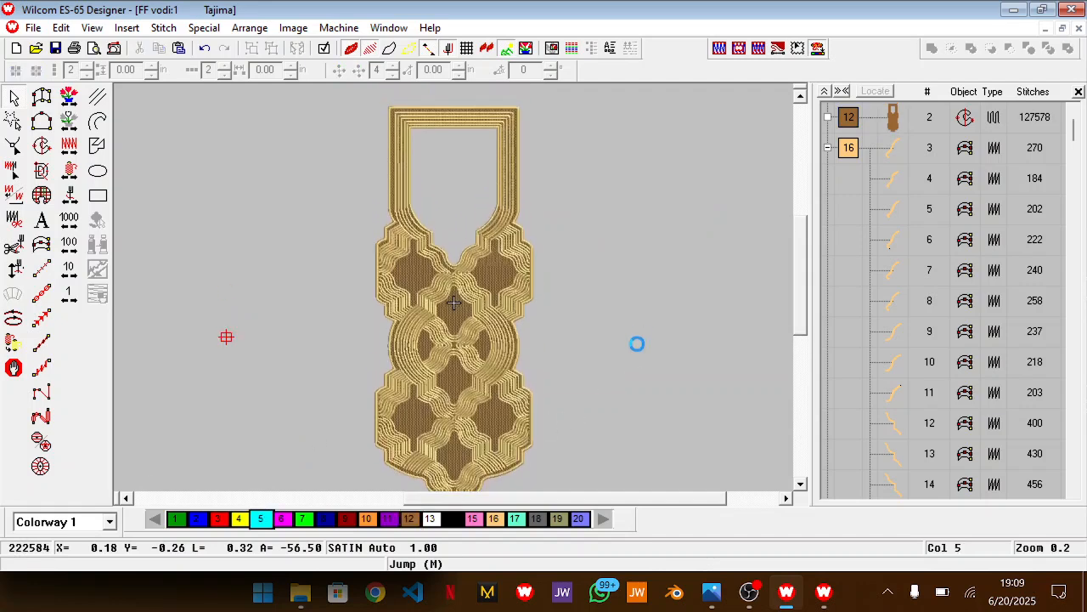
key("z")
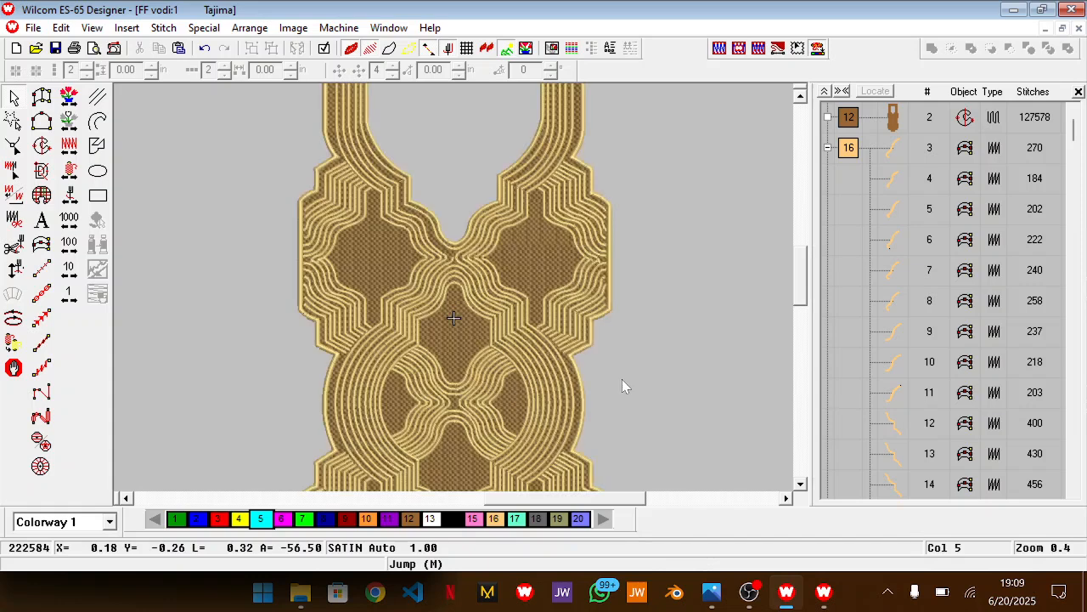
scroll(623, 381, "down", 5)
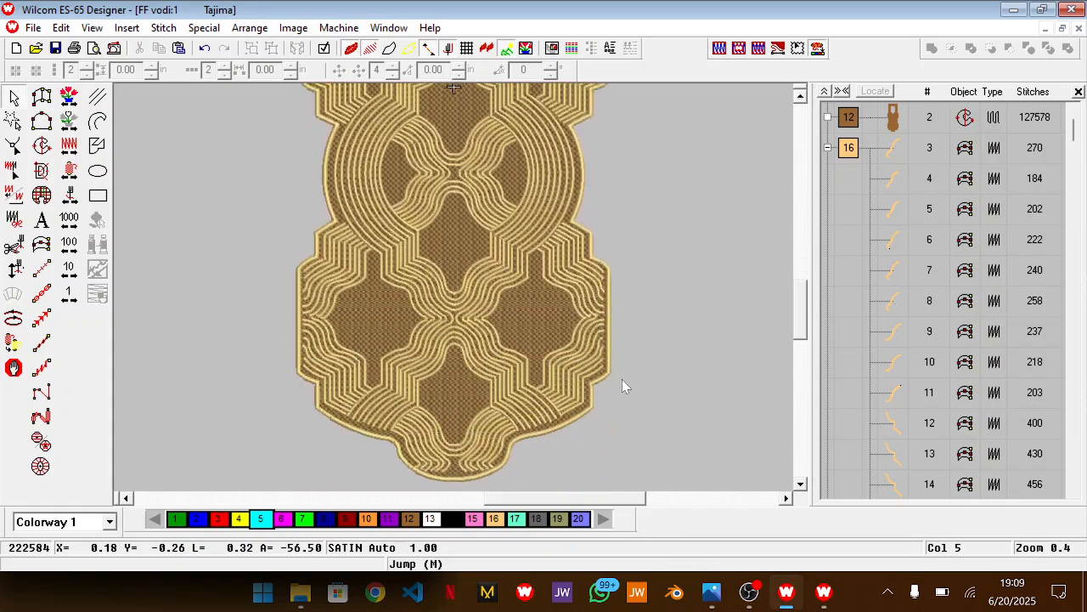
scroll(622, 378, "up", 5)
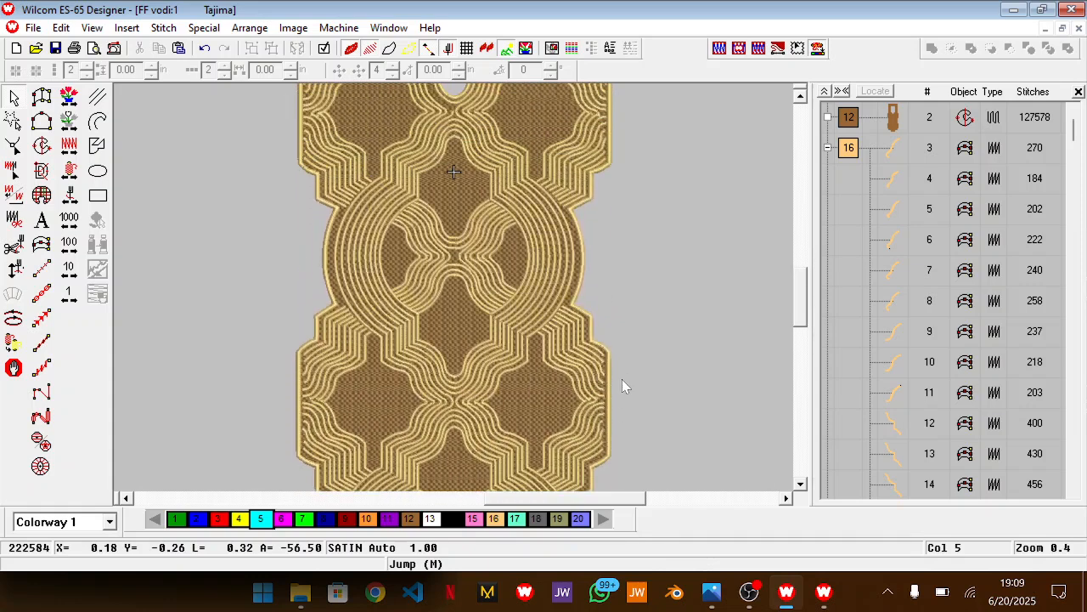
Measure the neckline opening's height from its lowest point to the upper inner edge, and collapse the object list to colour groups
scroll(622, 379, "up", 5)
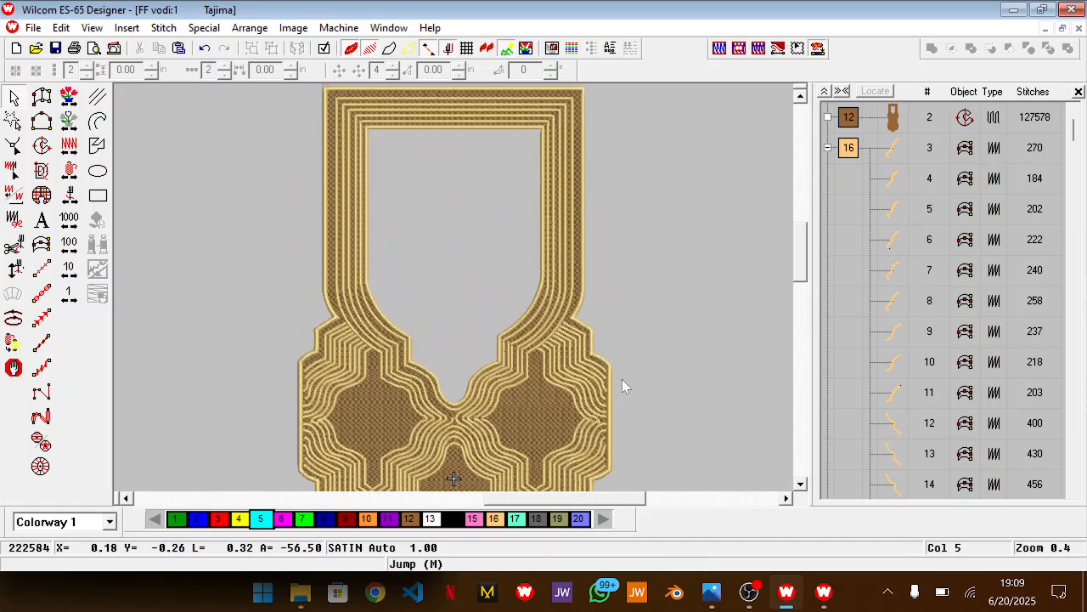
scroll(622, 379, "up", 1)
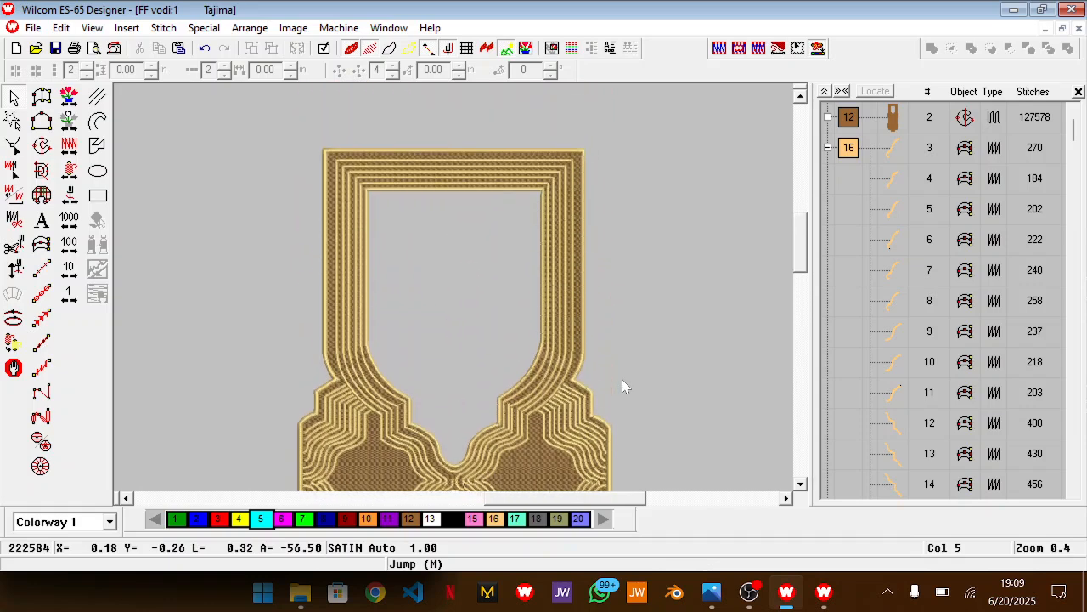
scroll(622, 379, "down", 2)
key("m")
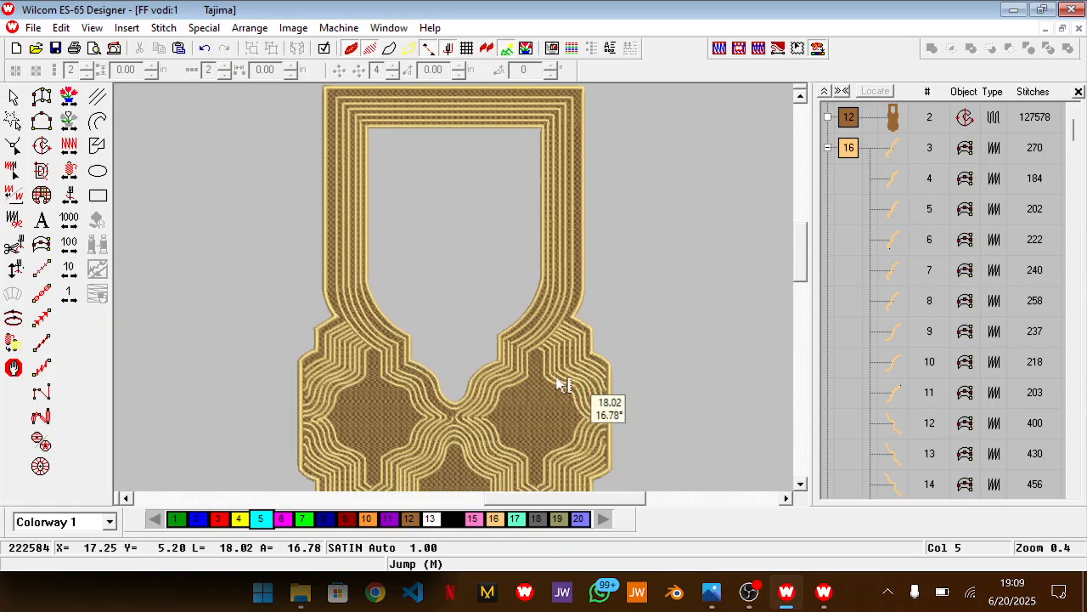
left_click_drag(457, 405, 485, 134)
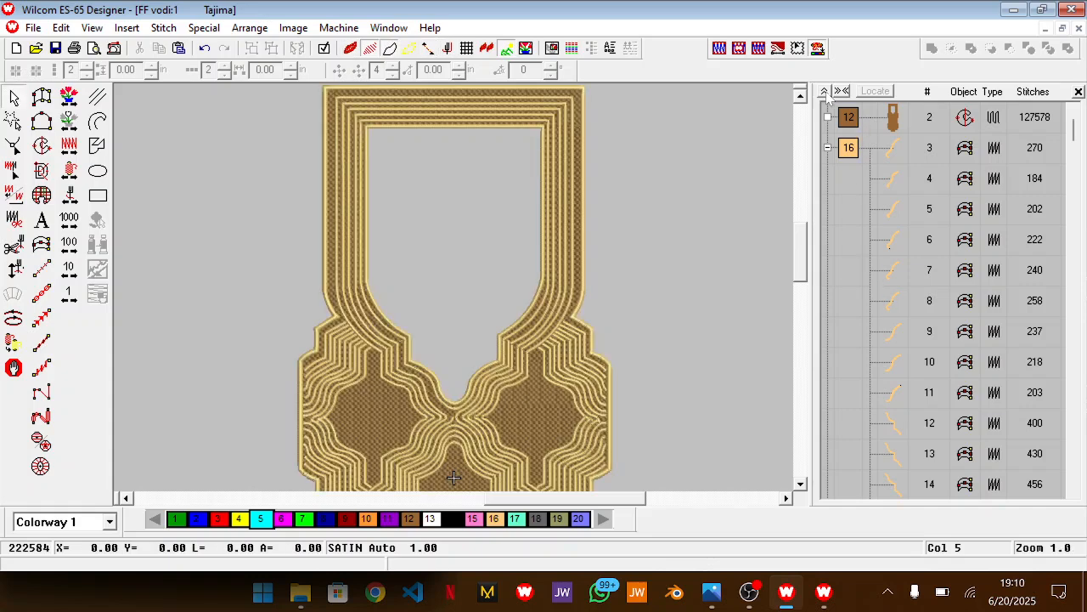
left_click(825, 94)
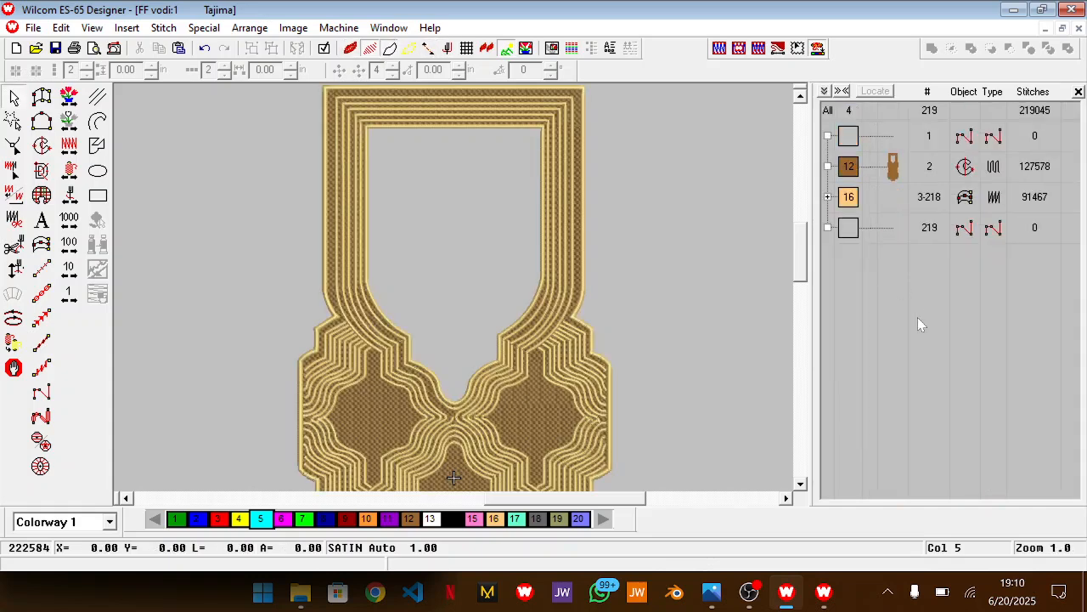
Review the whole neckline design and measure the opening's width between its two inner vertical edges
key("0")
scroll(623, 246, "up", 2)
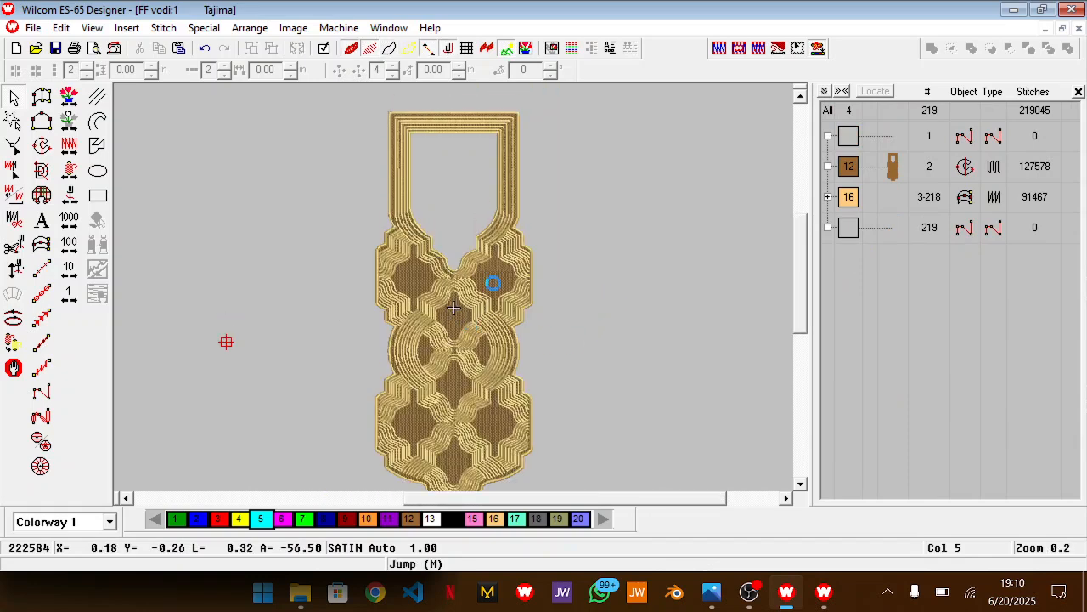
scroll(516, 317, "down", 2)
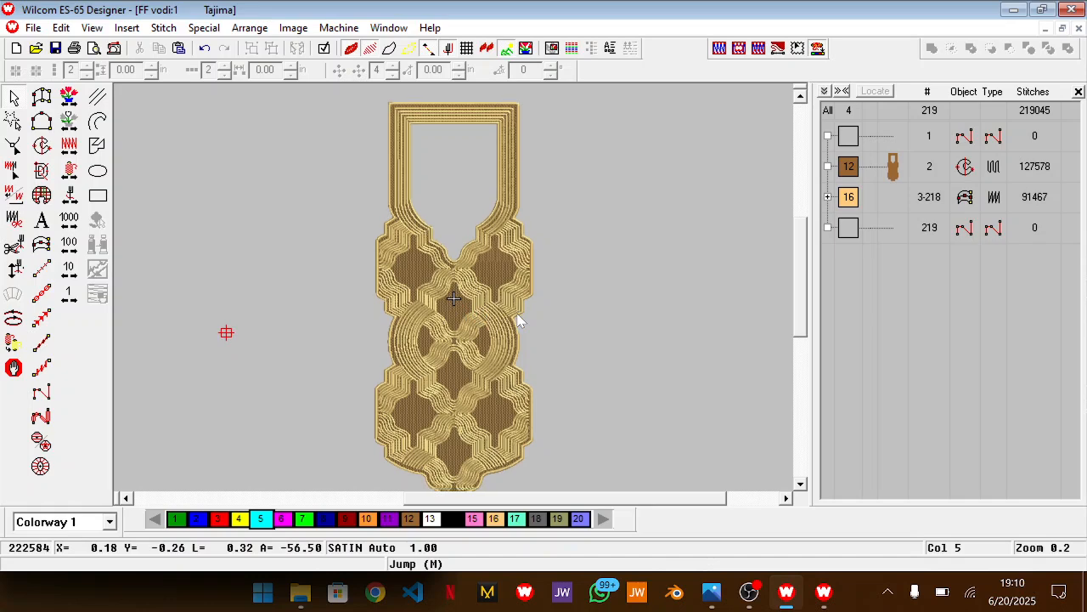
key("ctrl+a")
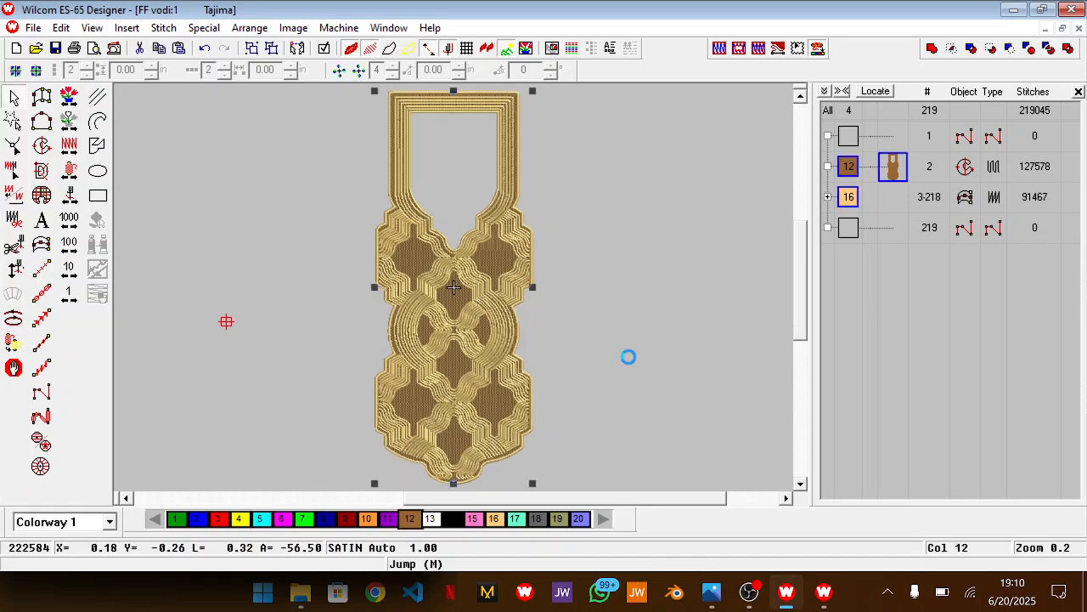
right_click(625, 353)
left_click(605, 451)
scroll(500, 296, "up", 1)
key("m")
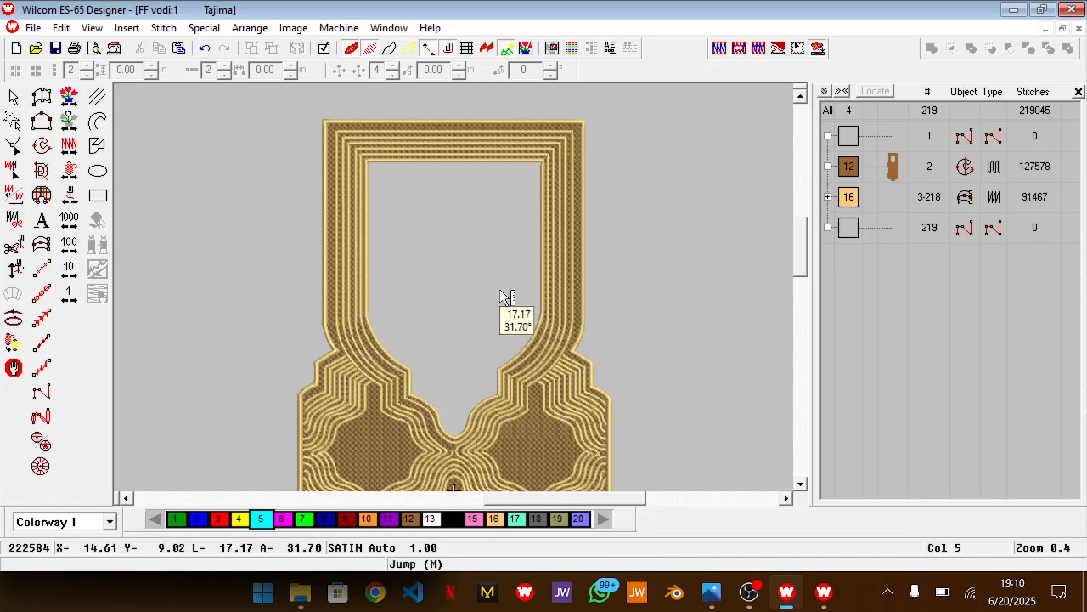
left_click(543, 264)
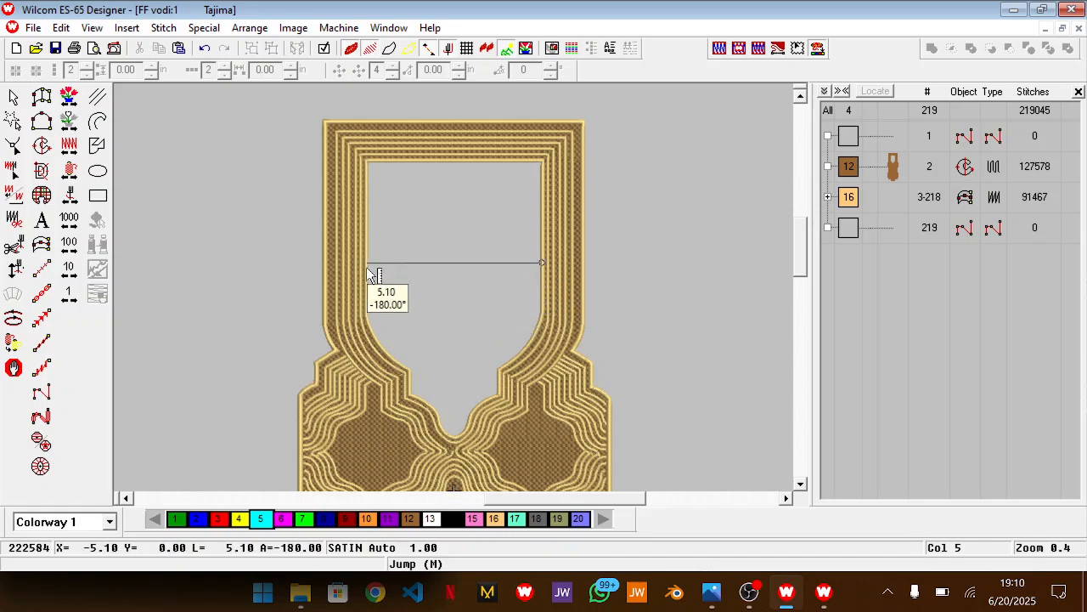
key("Escape")
key("Escape")
Set the overall width of the entire neckline design to 9.5 in and inspect the resized embroidery
key("ctrl+a")
double_click(578, 305)
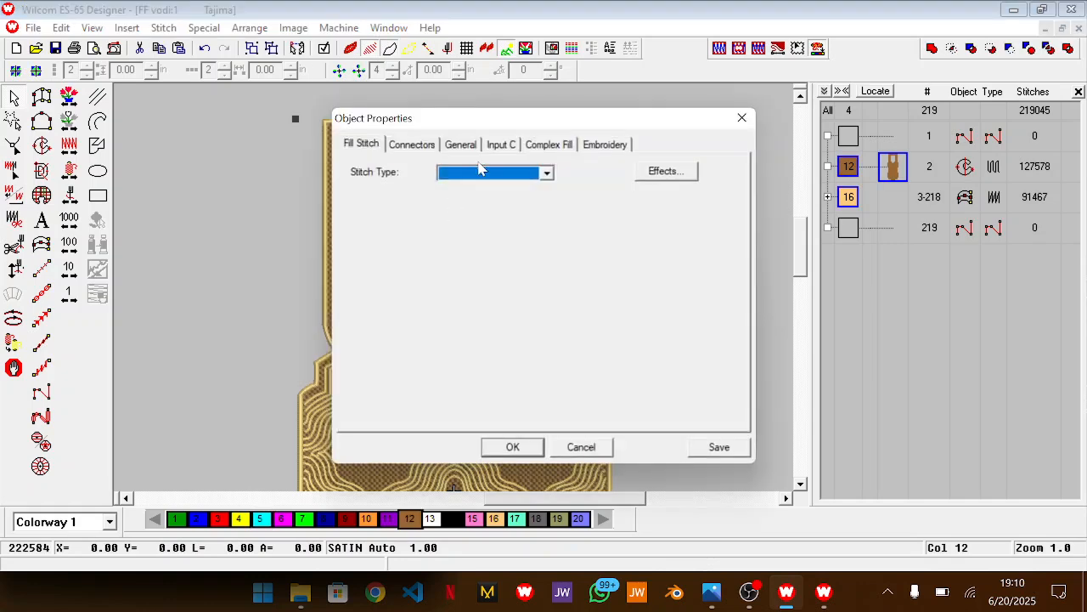
left_click(461, 145)
left_click(435, 186)
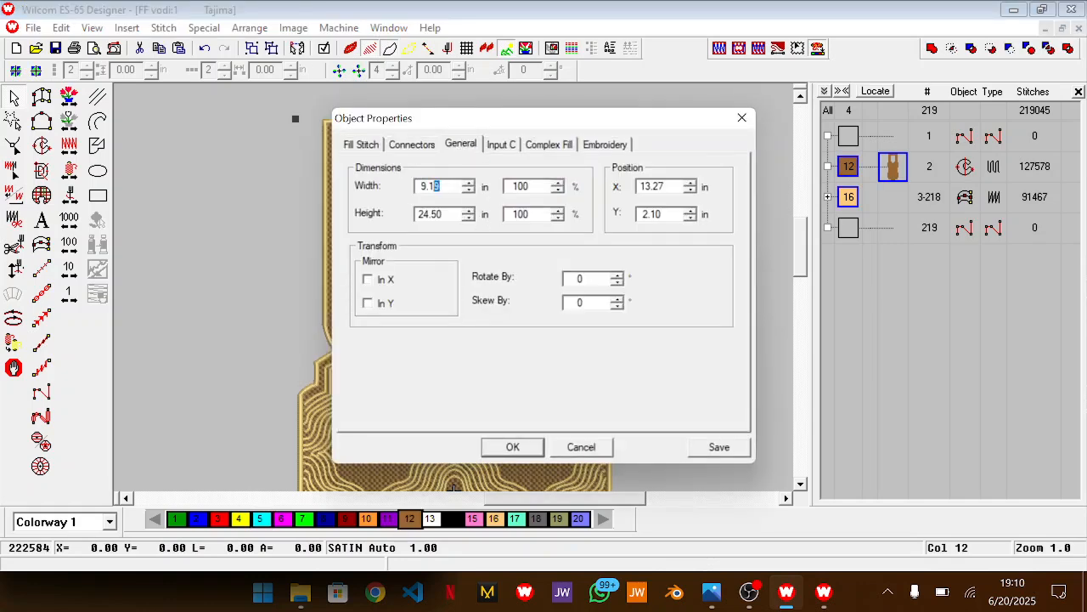
type("5")
key("Return")
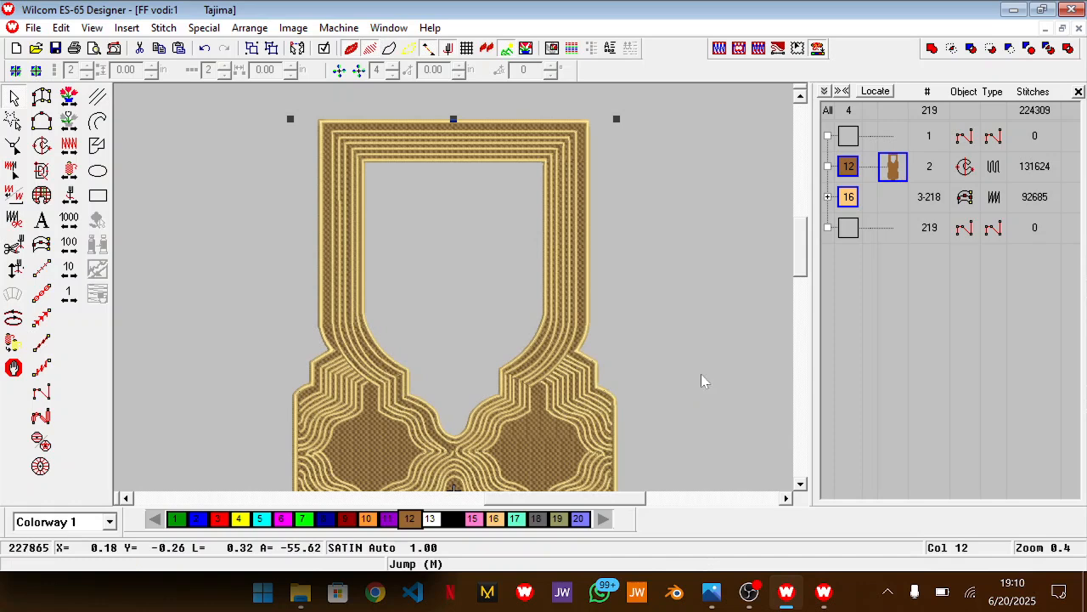
left_click(701, 374)
key("shift+z")
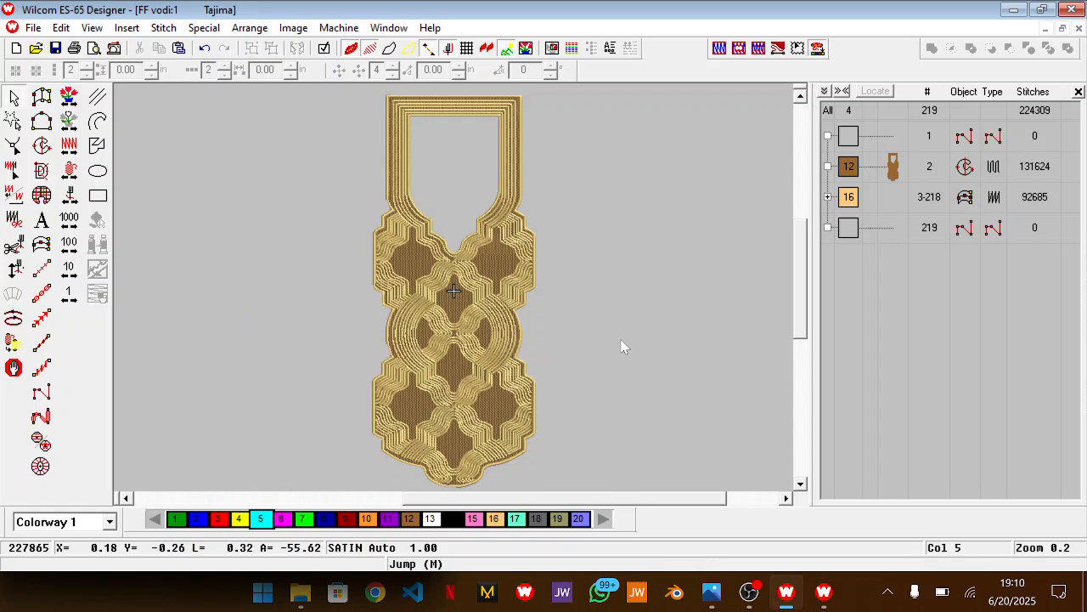
scroll(624, 348, "down", 1)
scroll(625, 347, "up", 2)
key("z")
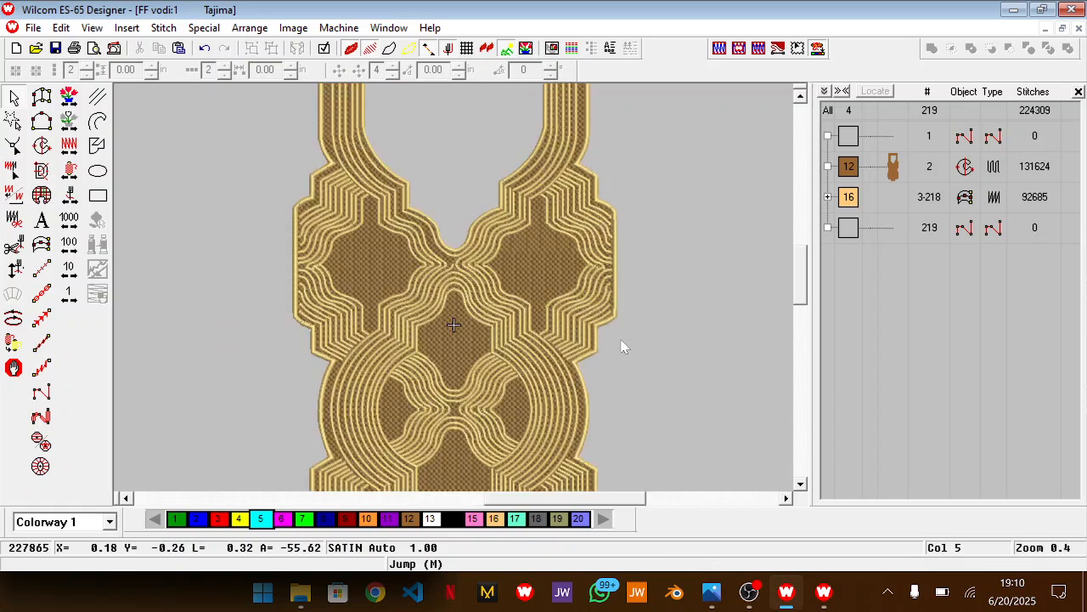
Switch to the reference image in Photos and examine the arrangement of round dots and floral motifs within the line pattern
key("alt+Tab")
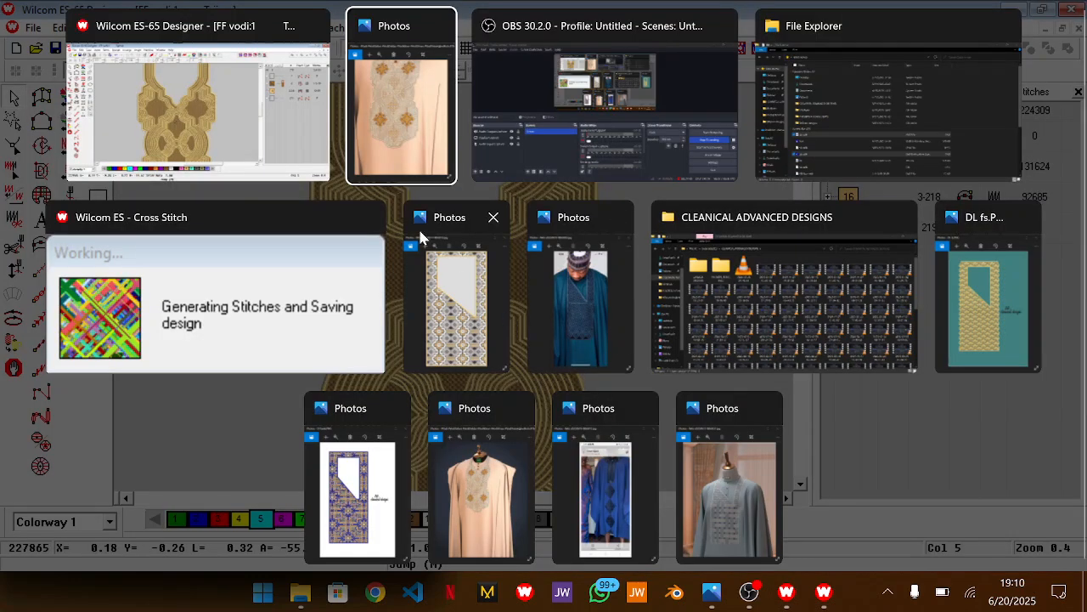
scroll(250, 363, "up", 3)
scroll(245, 382, "down", 2)
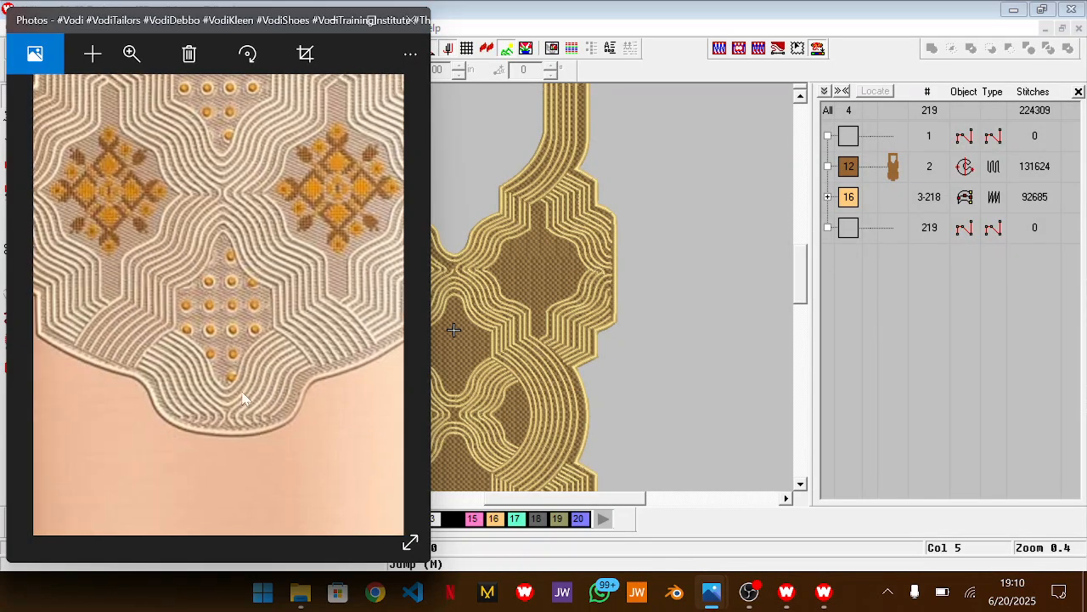
scroll(245, 372, "up", 3)
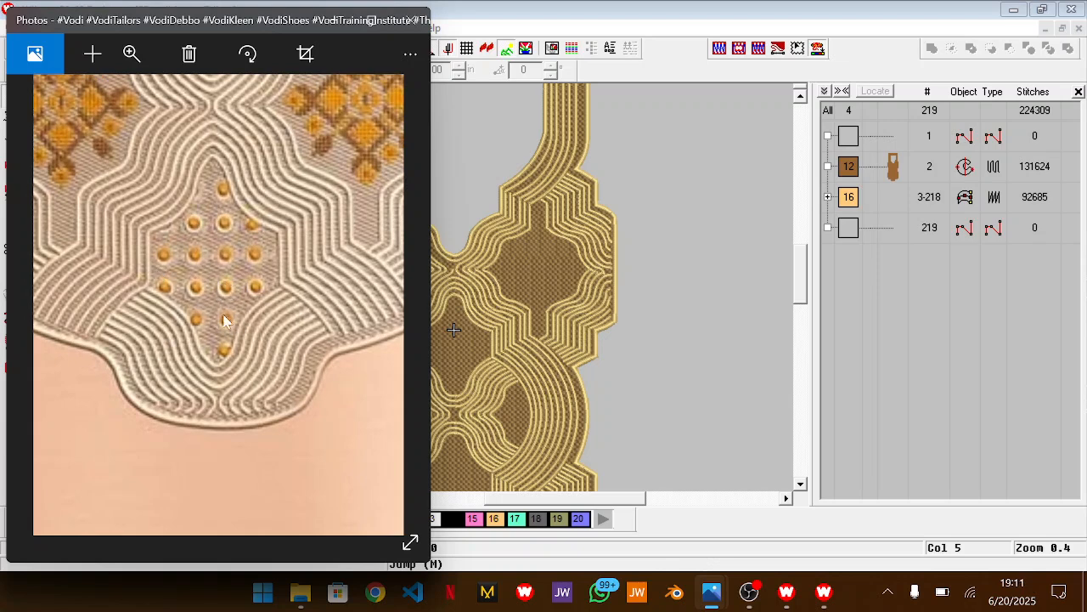
left_click_drag(220, 215, 204, 382)
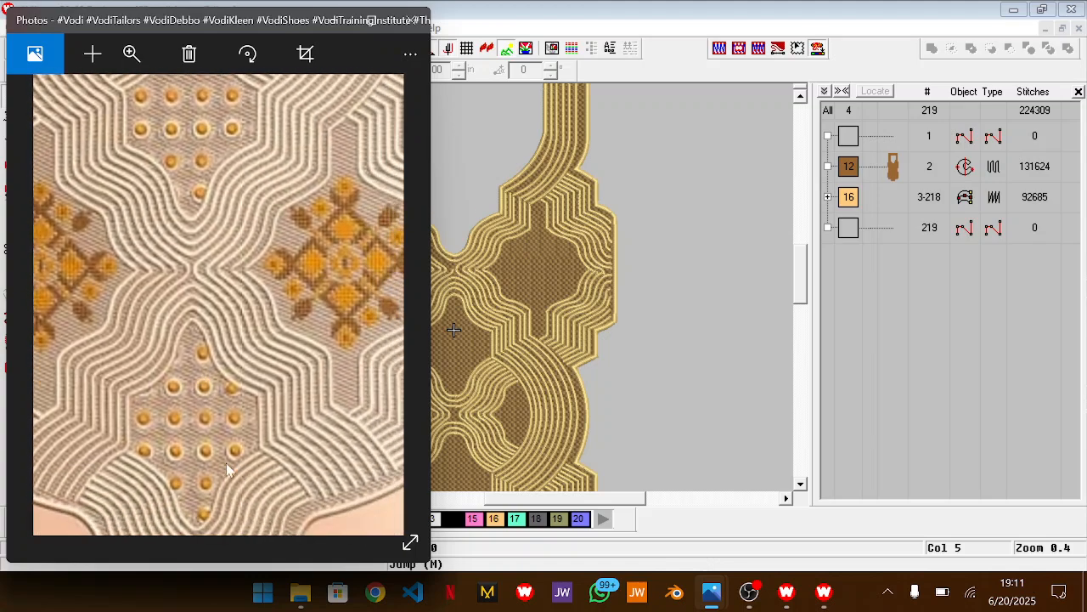
left_click_drag(233, 467, 221, 411)
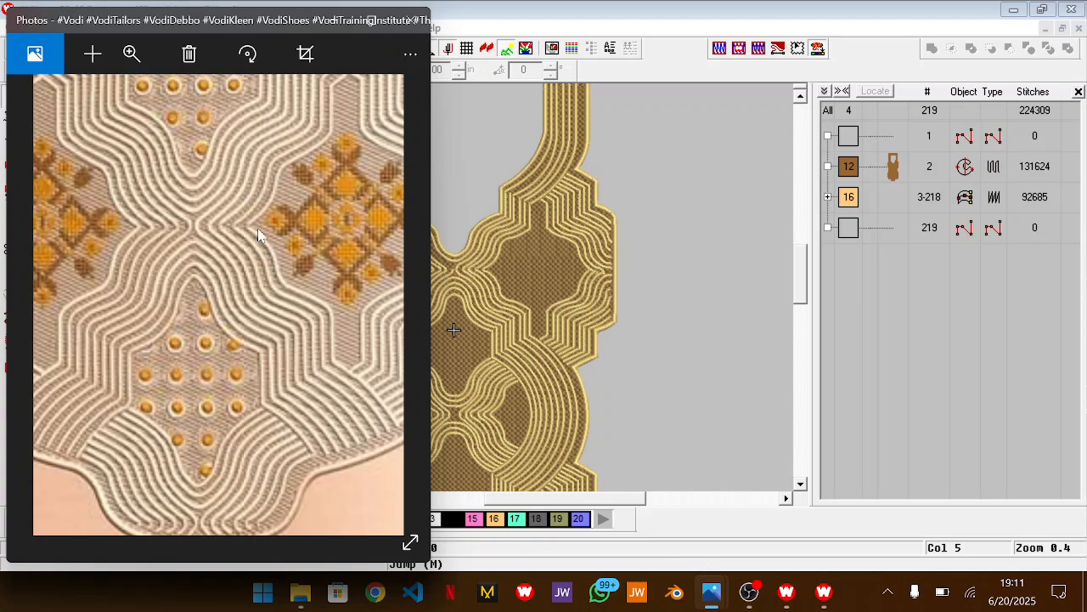
left_click_drag(269, 230, 248, 521)
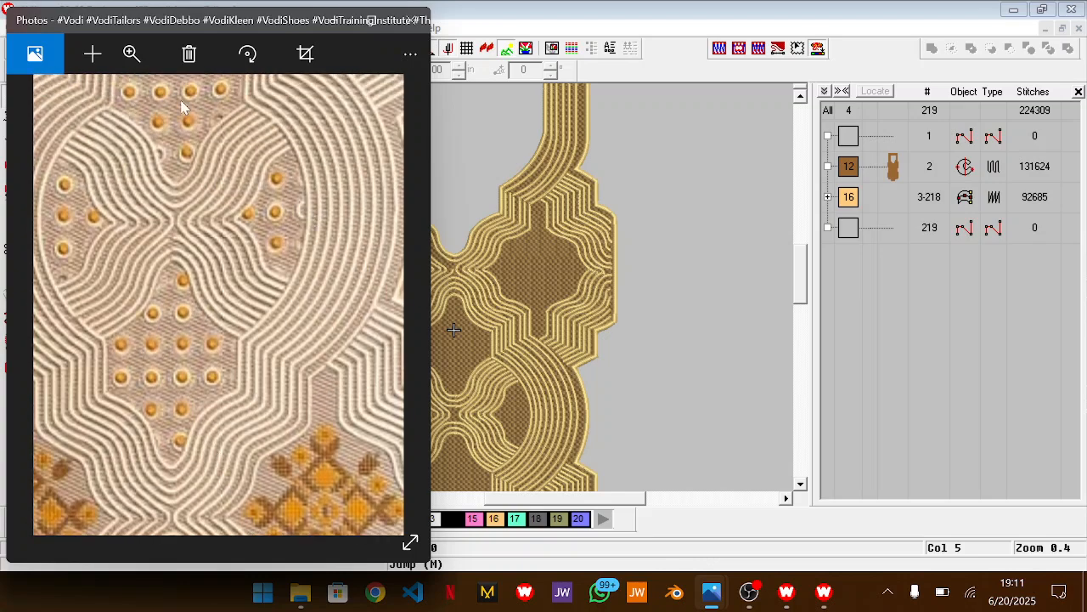
scroll(181, 107, "down", 5)
left_click_drag(269, 384, 338, 495)
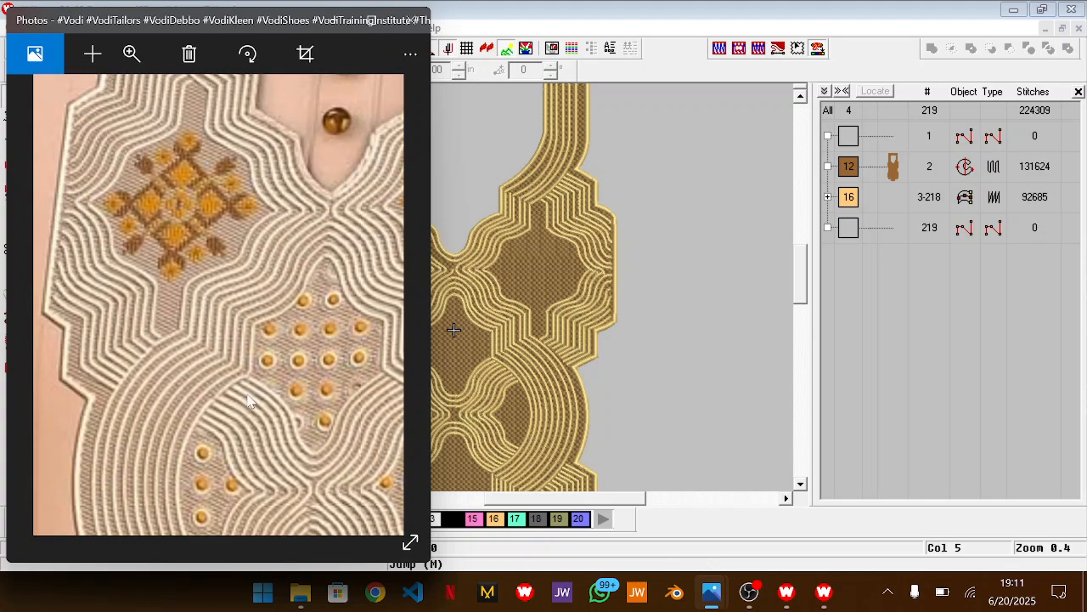
scroll(155, 185, "down", 5)
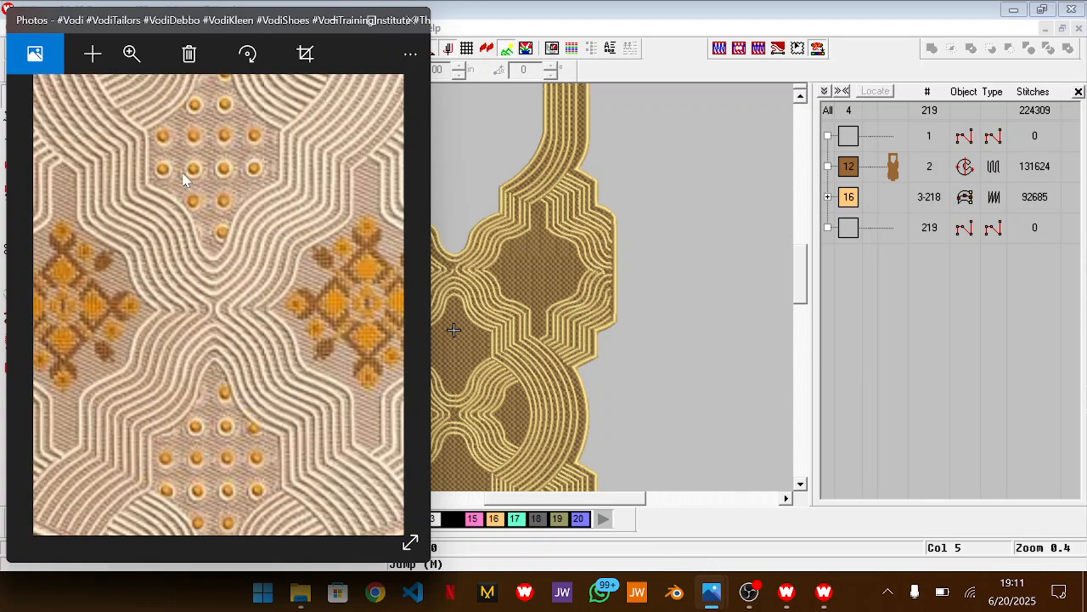
scroll(182, 180, "down", 3)
scroll(253, 328, "up", 3)
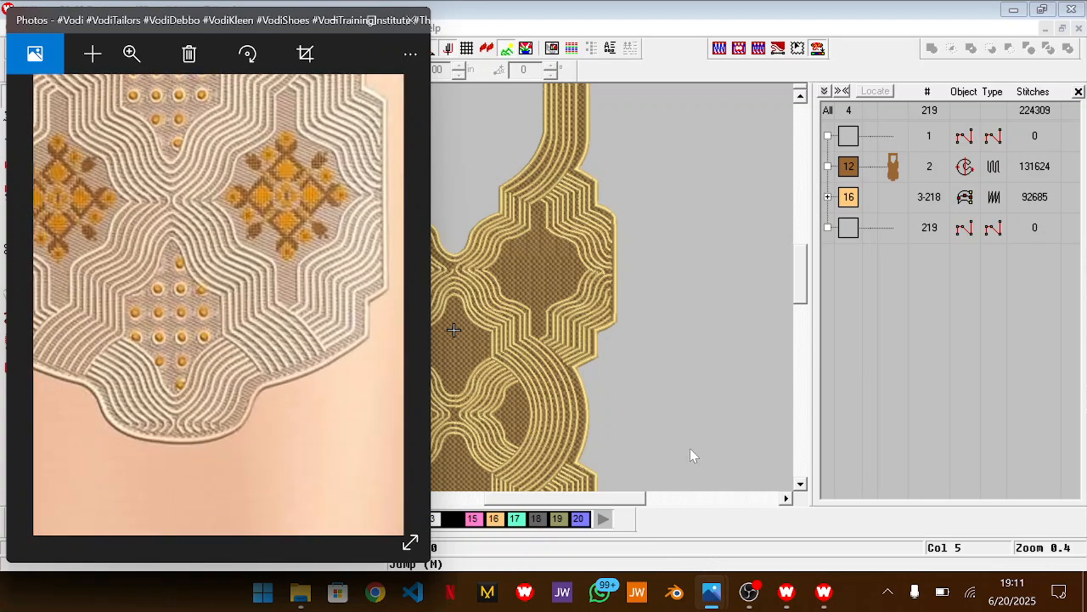
scroll(196, 275, "down", 3)
Switch back to Wilcom and draw a circle with a radius of about 0.29 in on the empty area beside the neckline design
left_click_drag(537, 503, 465, 512)
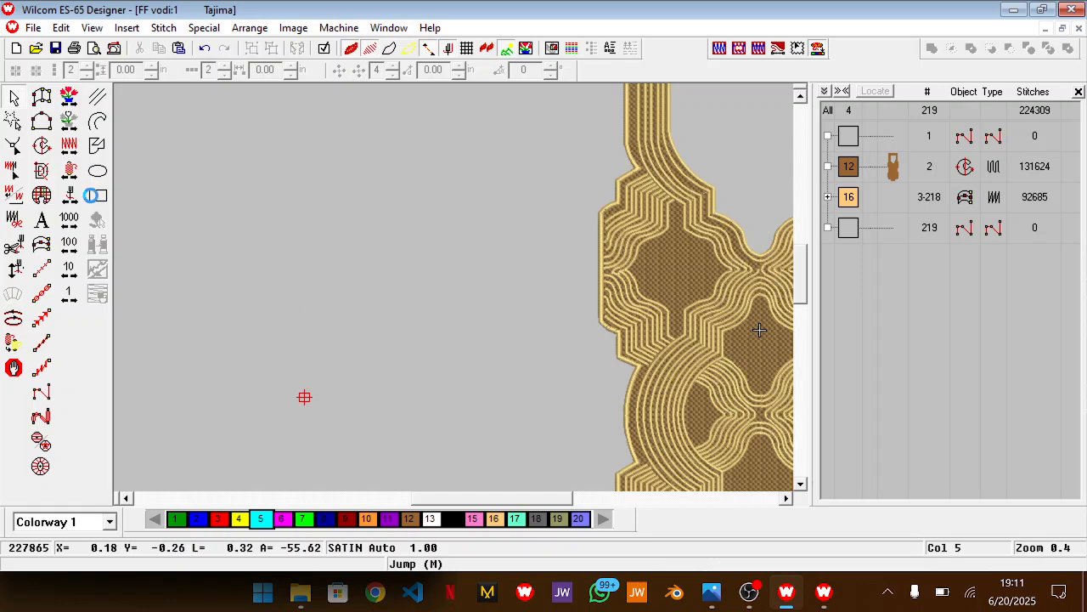
left_click(98, 171)
scroll(238, 238, "up", 2)
left_click(343, 302)
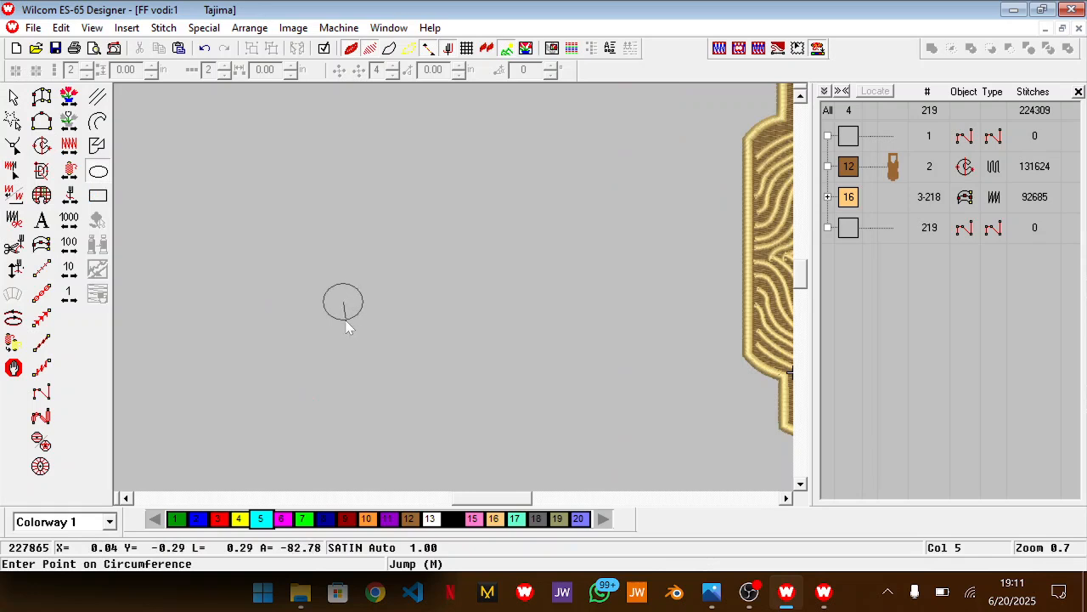
left_click(346, 326)
key("Return")
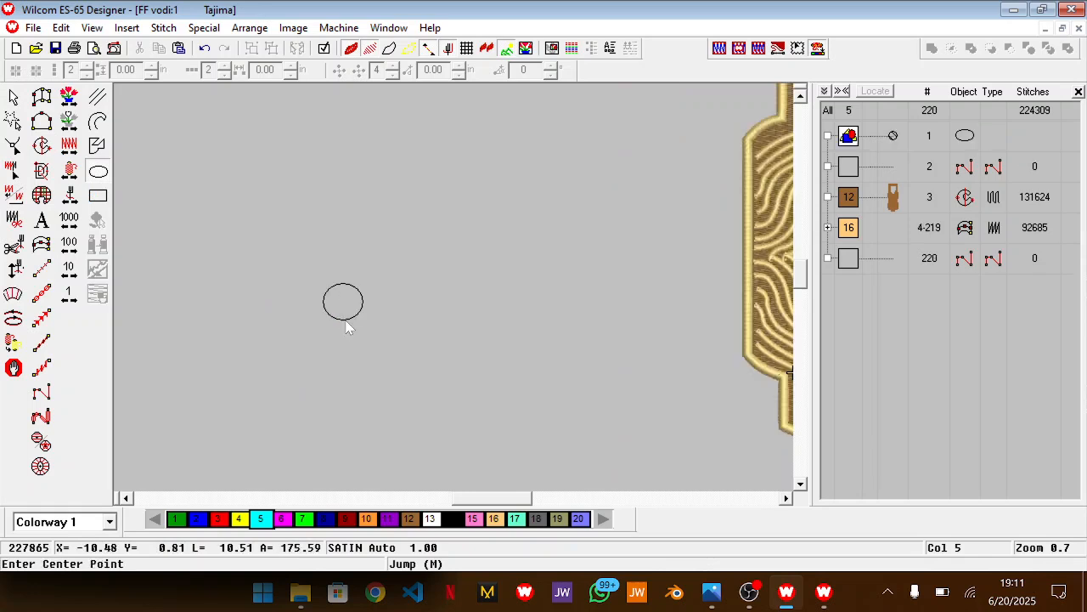
Duplicate the circle outline and convert one copy into a cyan complex fill, colour 5
left_click(893, 136)
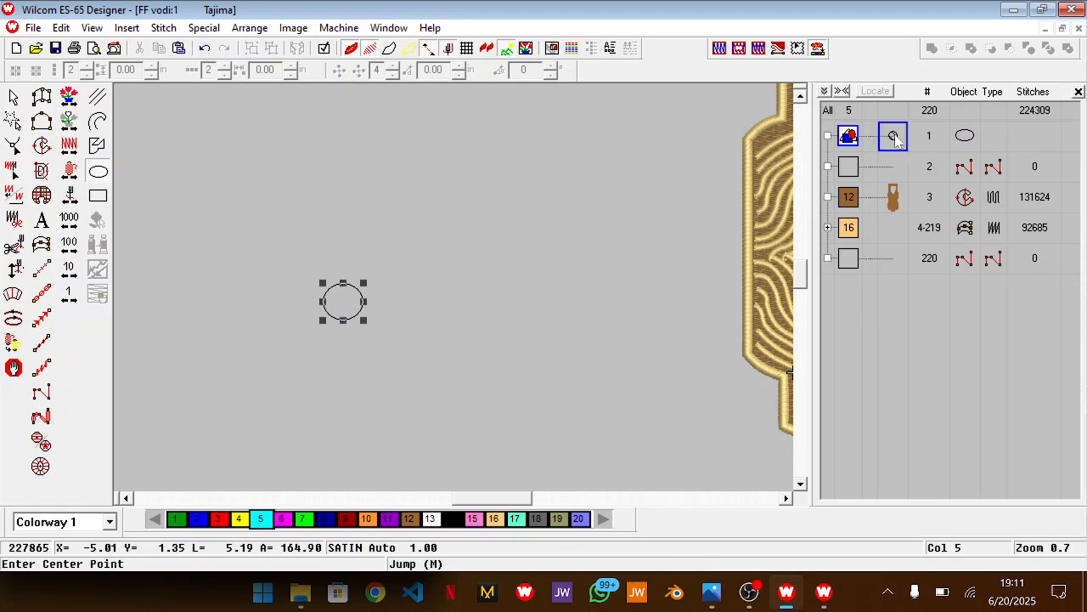
key("ctrl+d")
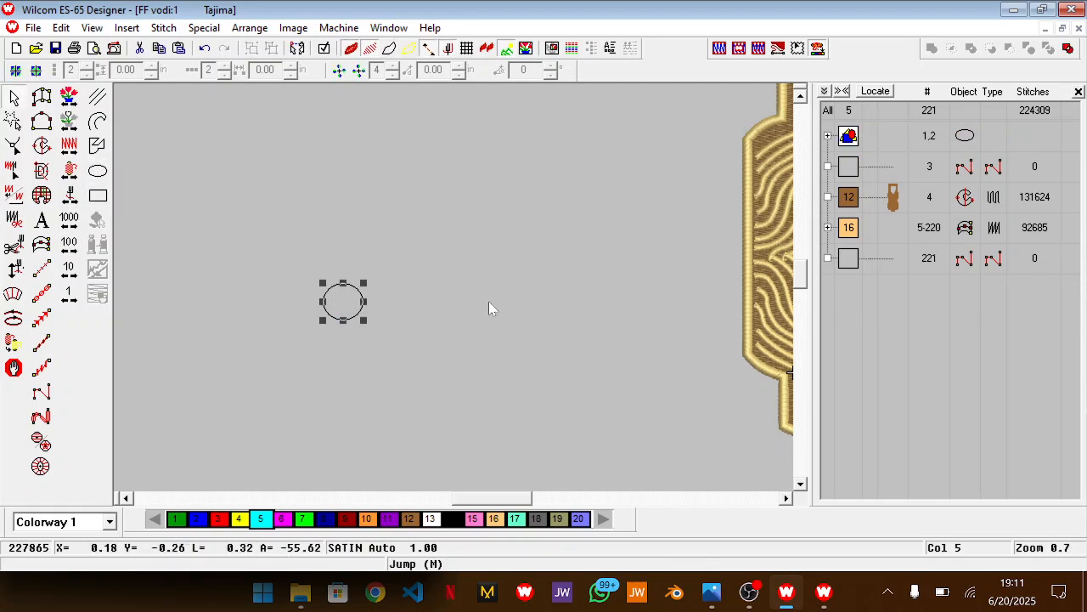
left_click(828, 136)
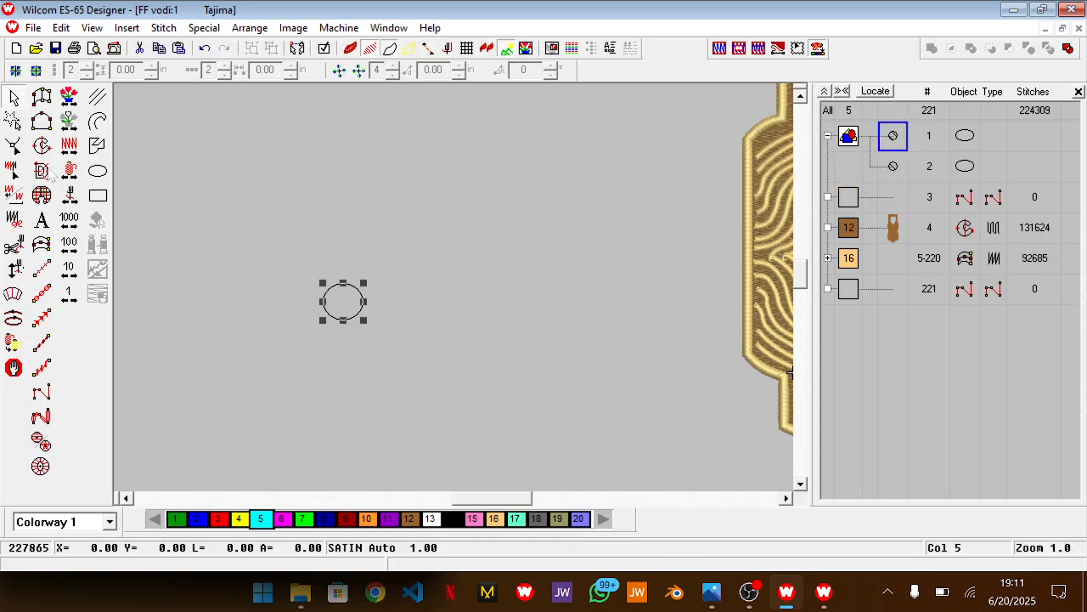
left_click(41, 145)
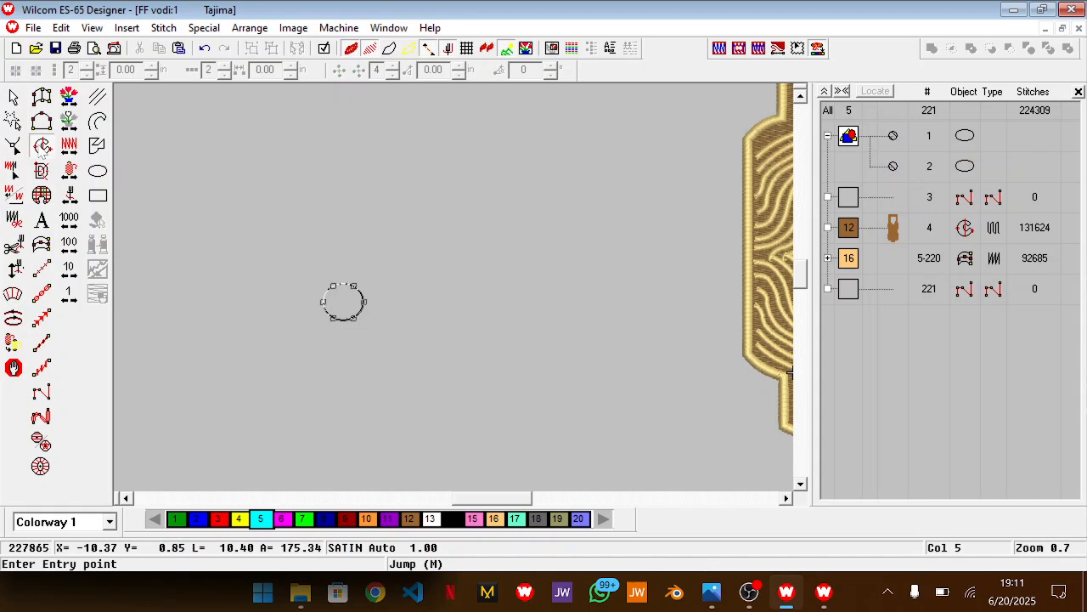
key("Return")
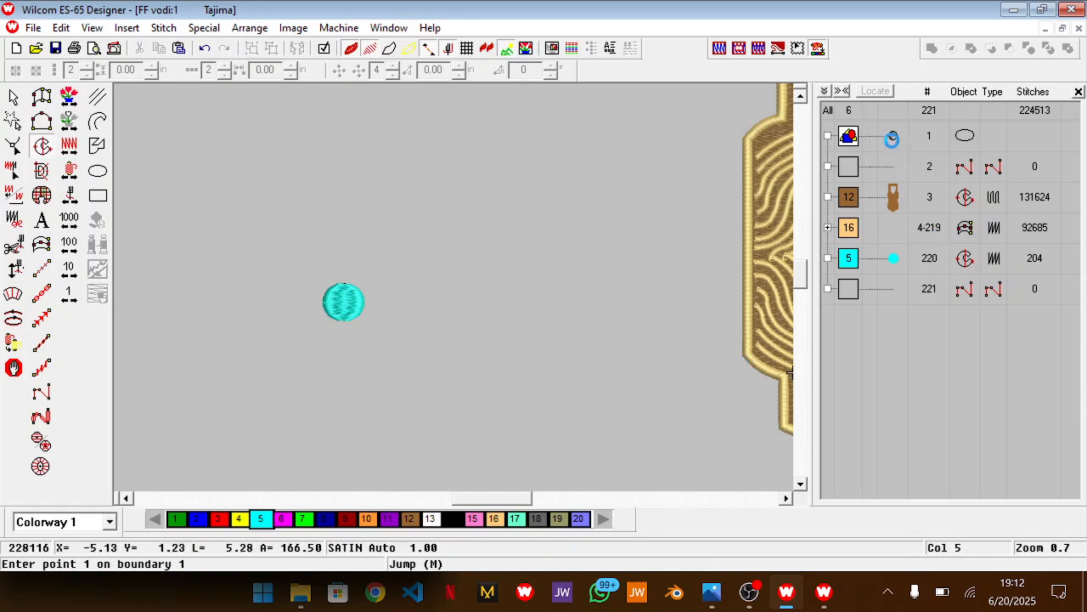
Convert the remaining circle outline into a cyan Input C border and set its column width to 0.05 in
left_click(893, 136)
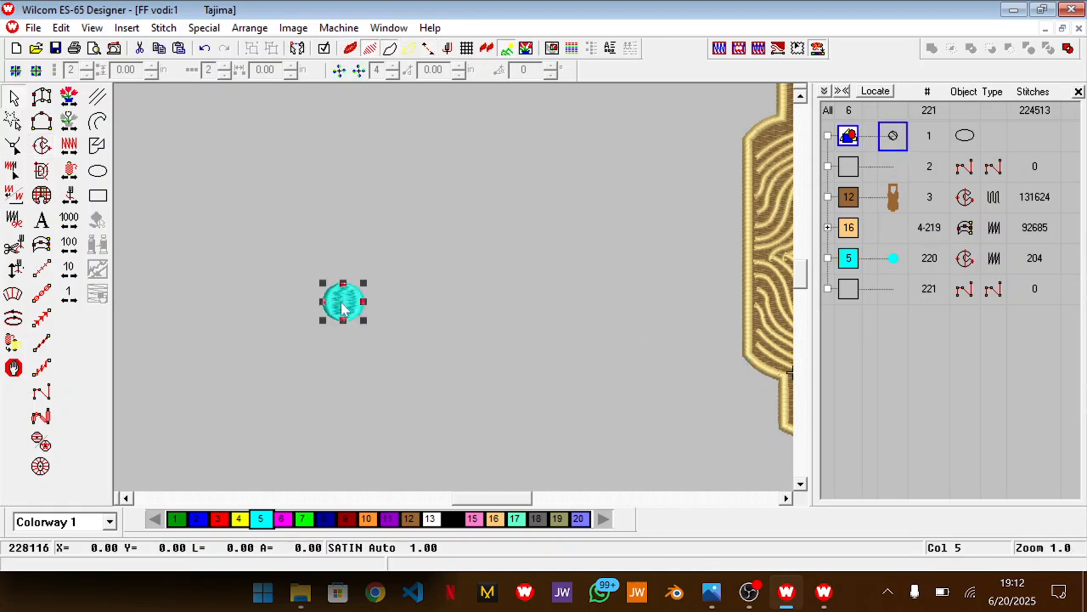
left_click(42, 244)
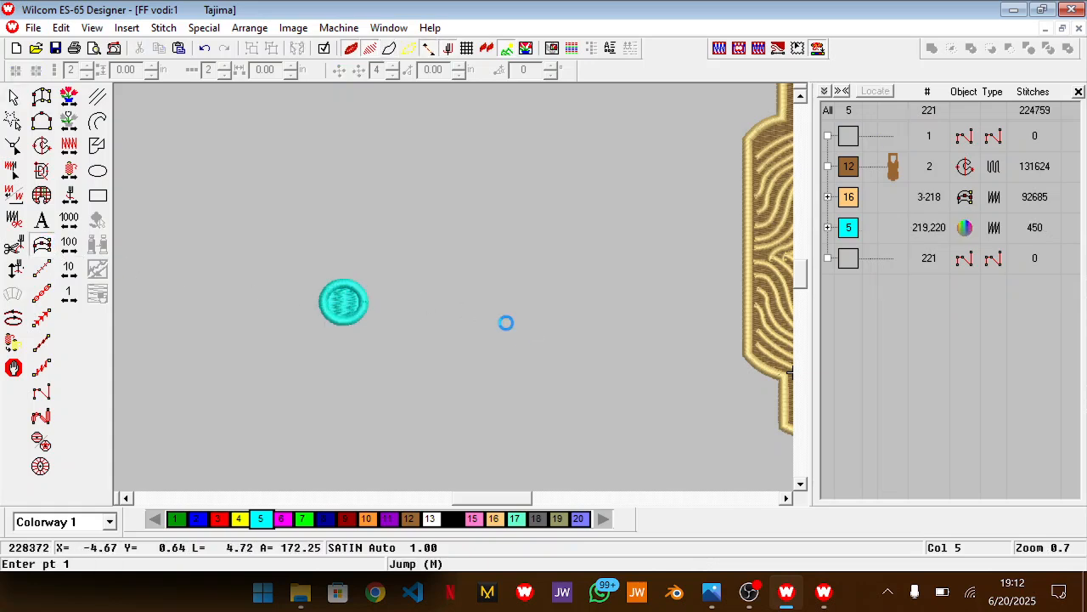
key("Escape")
key("alt+Return")
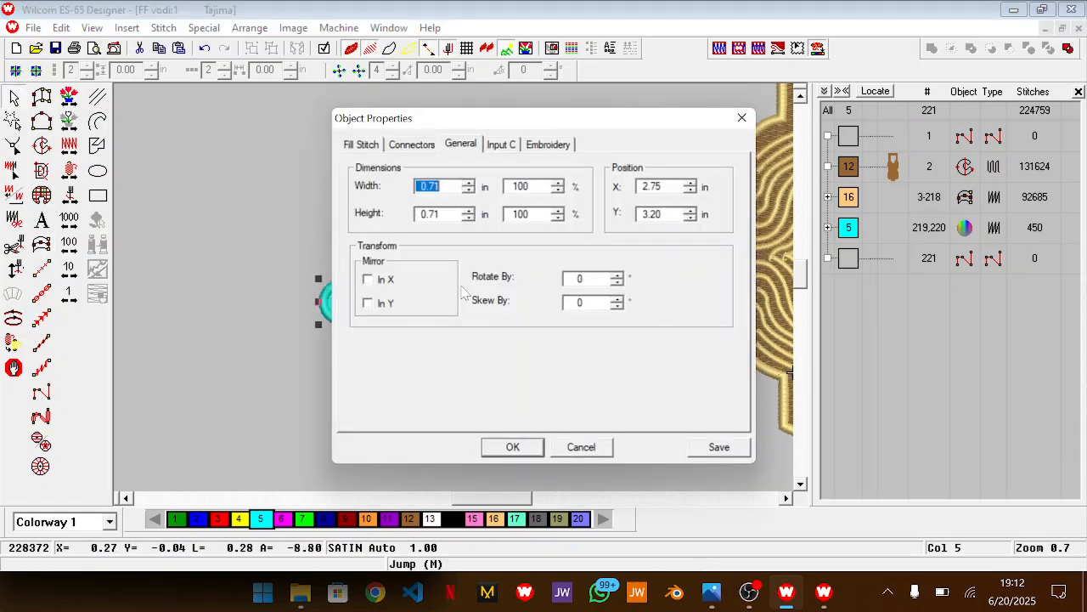
left_click(374, 146)
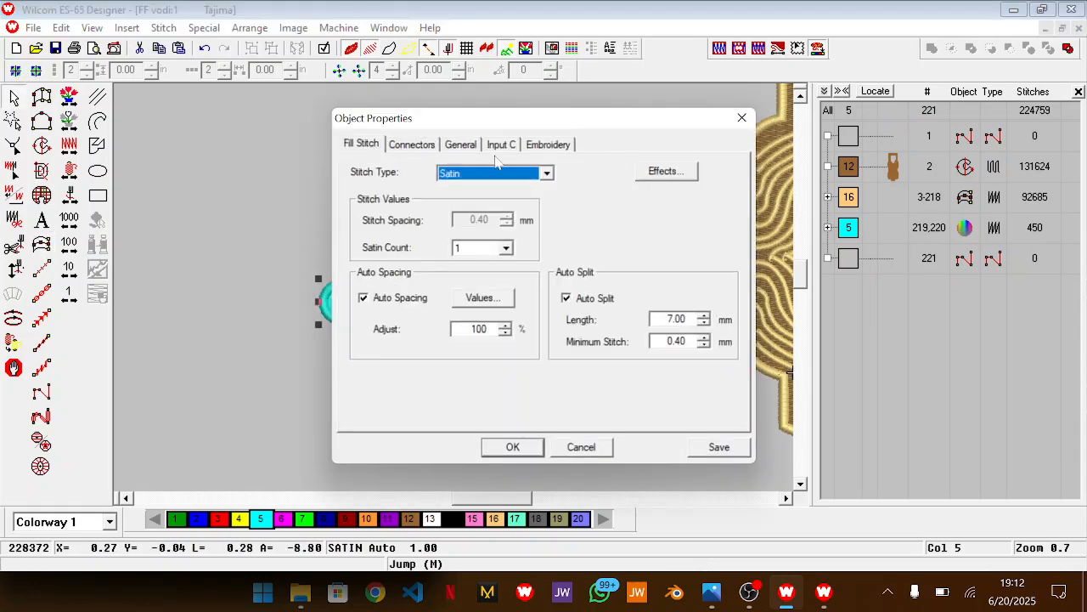
left_click(493, 145)
left_click(497, 176)
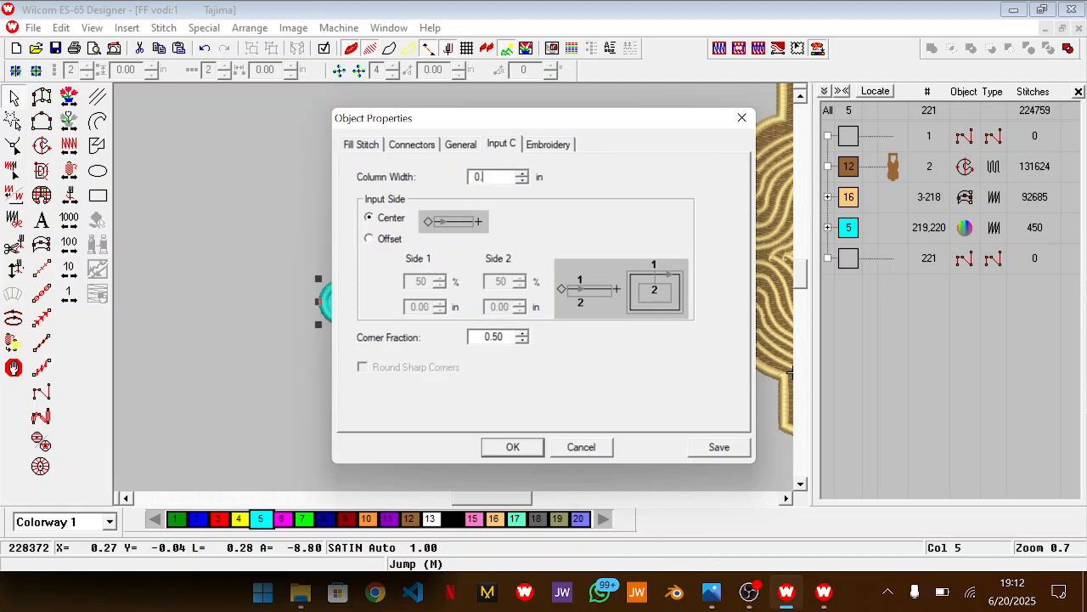
type("0.05")
key("Return")
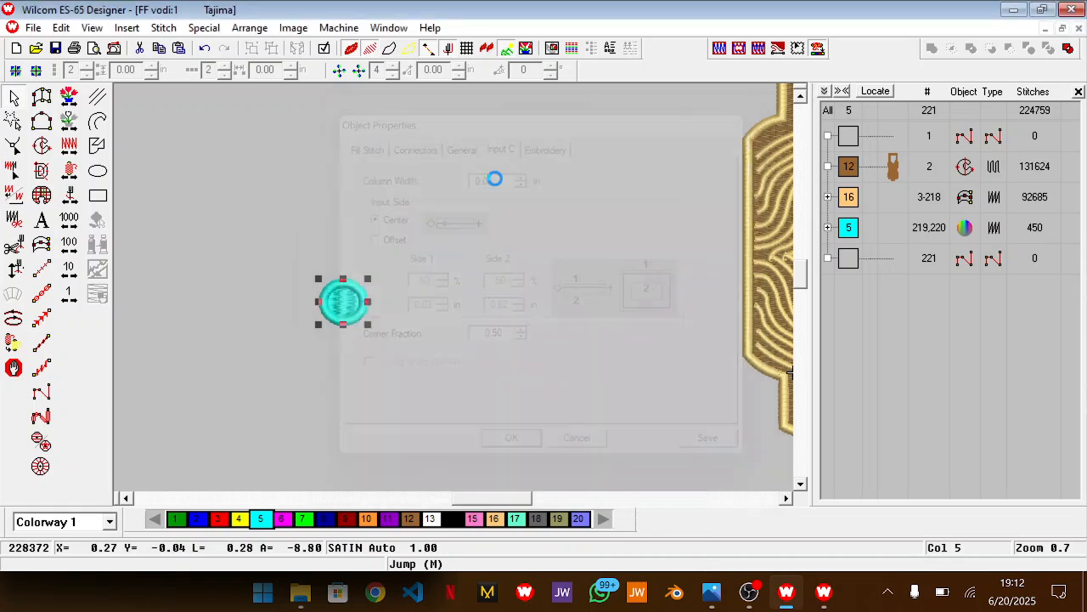
left_click(449, 271)
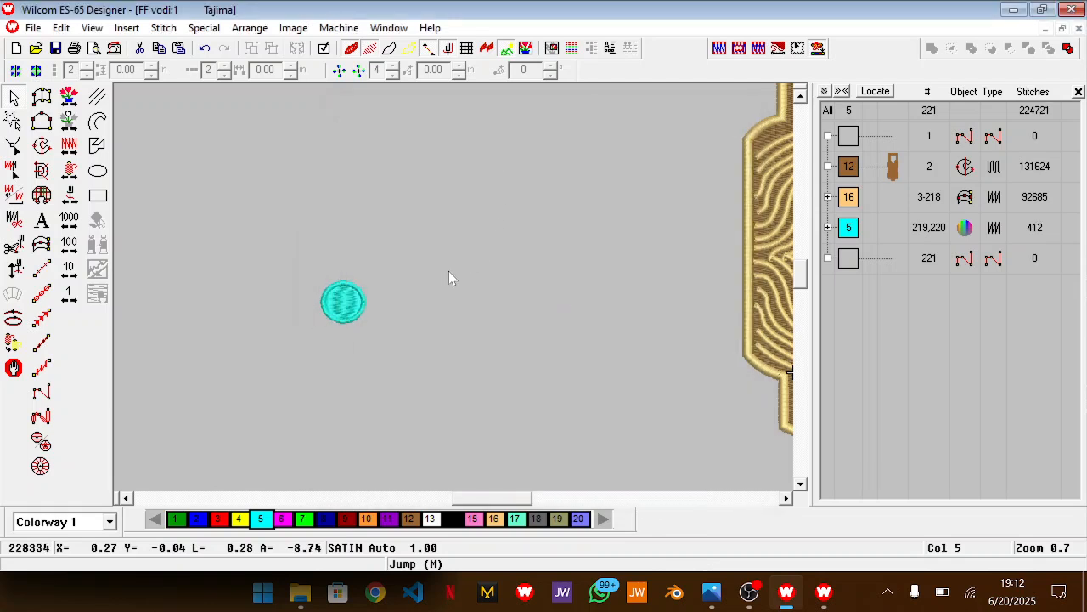
Reorder the two cyan circle objects so the fill comes after the border in the stitching sequence
left_click(829, 228)
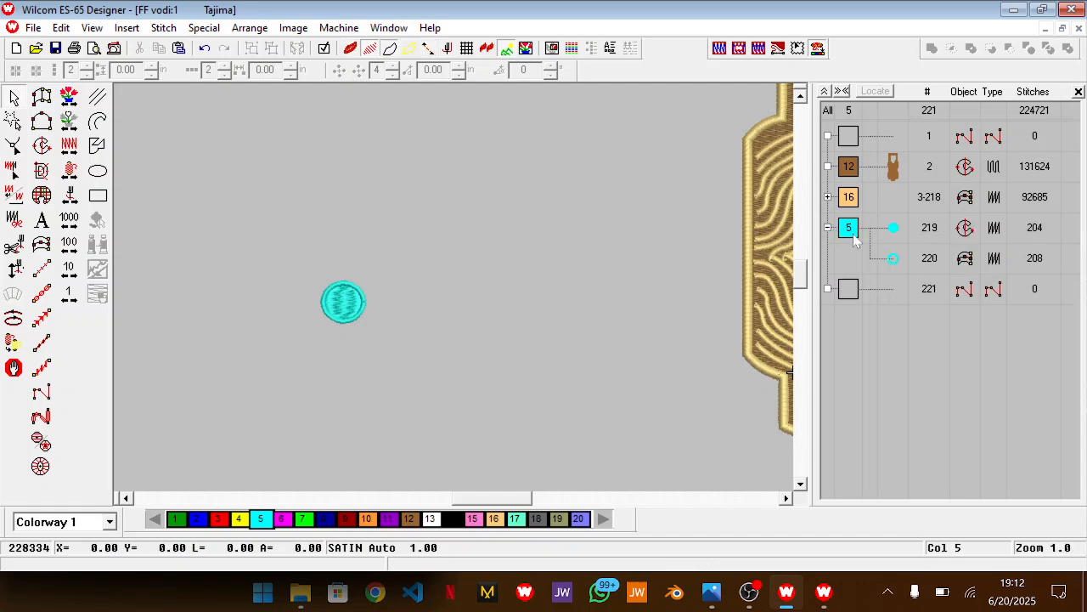
left_click(893, 231)
left_click_drag(900, 231, 868, 258)
left_click(532, 307)
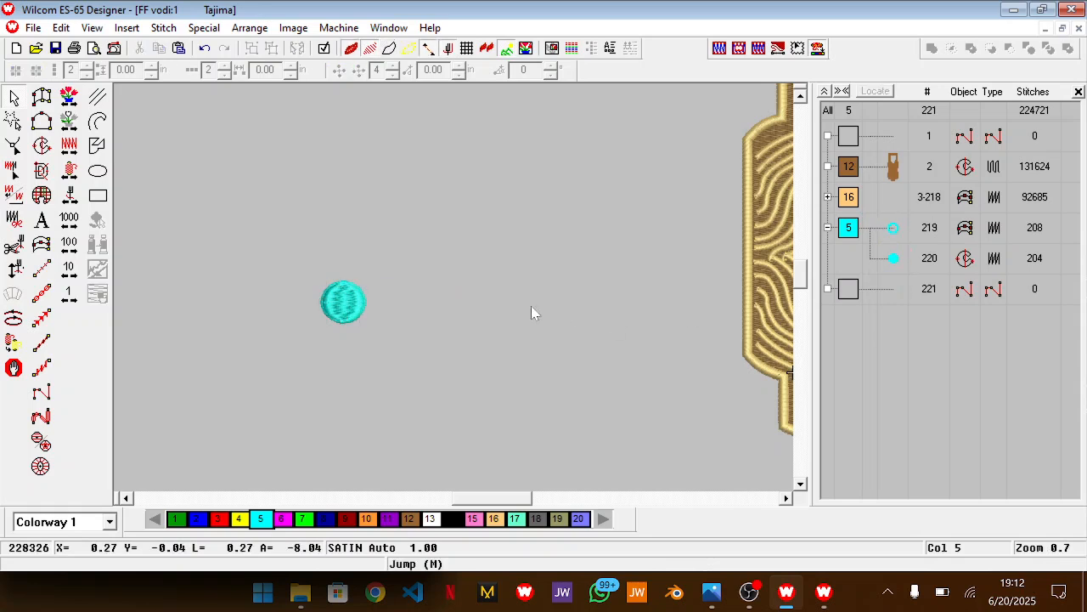
Shrink the cyan circle fill slightly from opposite corners so it sits centred inside its border
left_click(901, 260)
key("z")
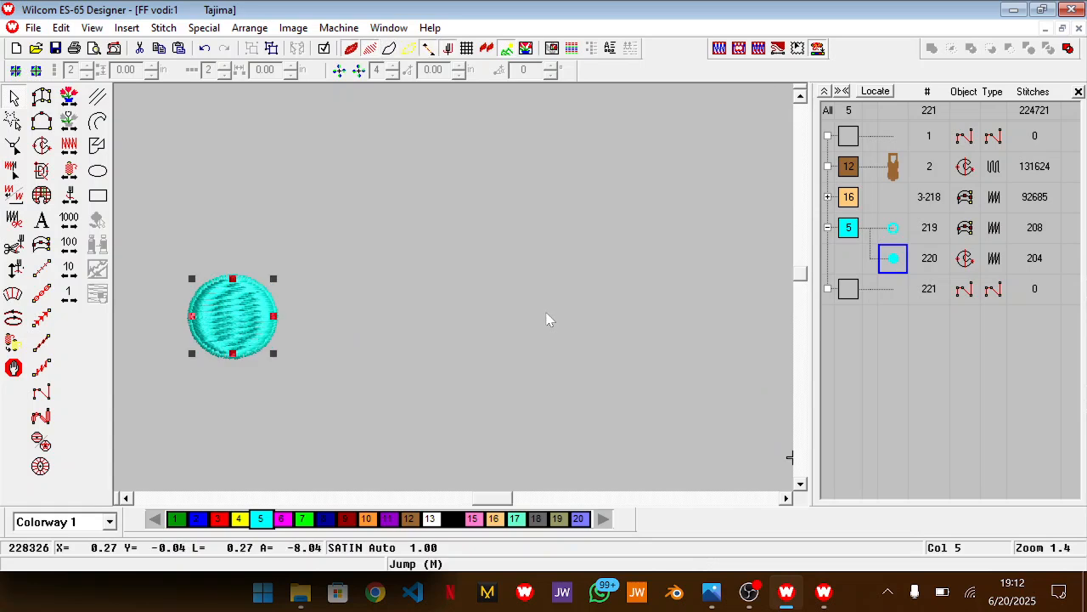
left_click_drag(507, 498, 494, 498)
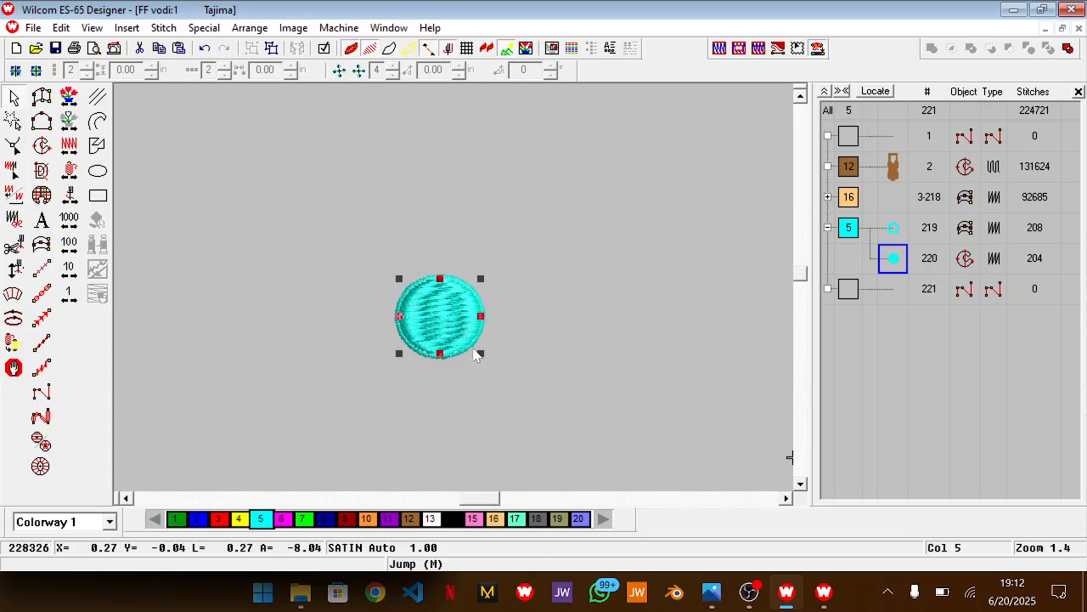
left_click_drag(478, 353, 475, 349)
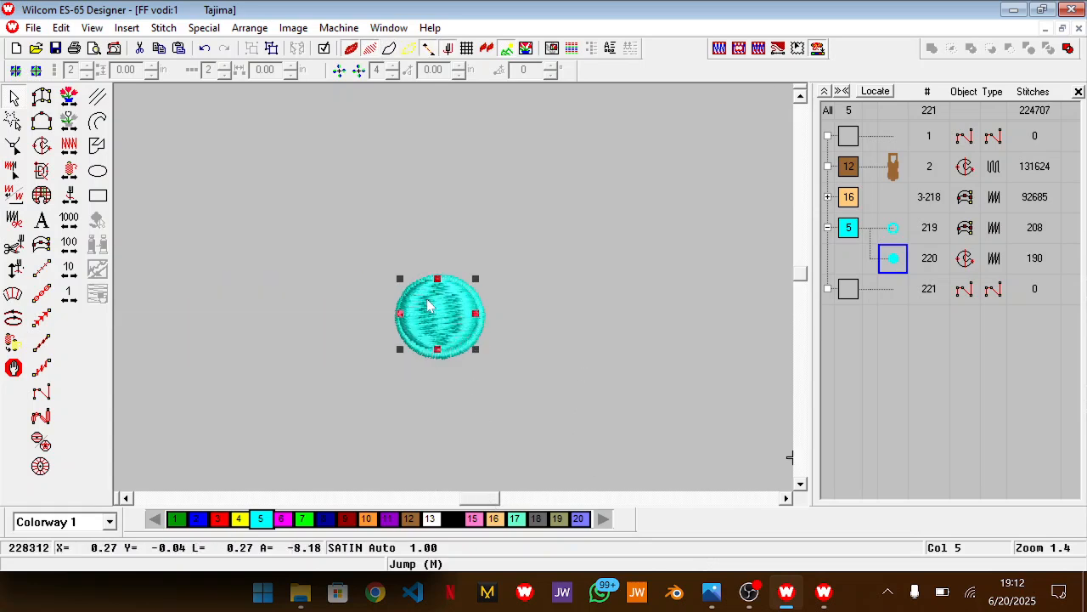
left_click_drag(399, 278, 402, 281)
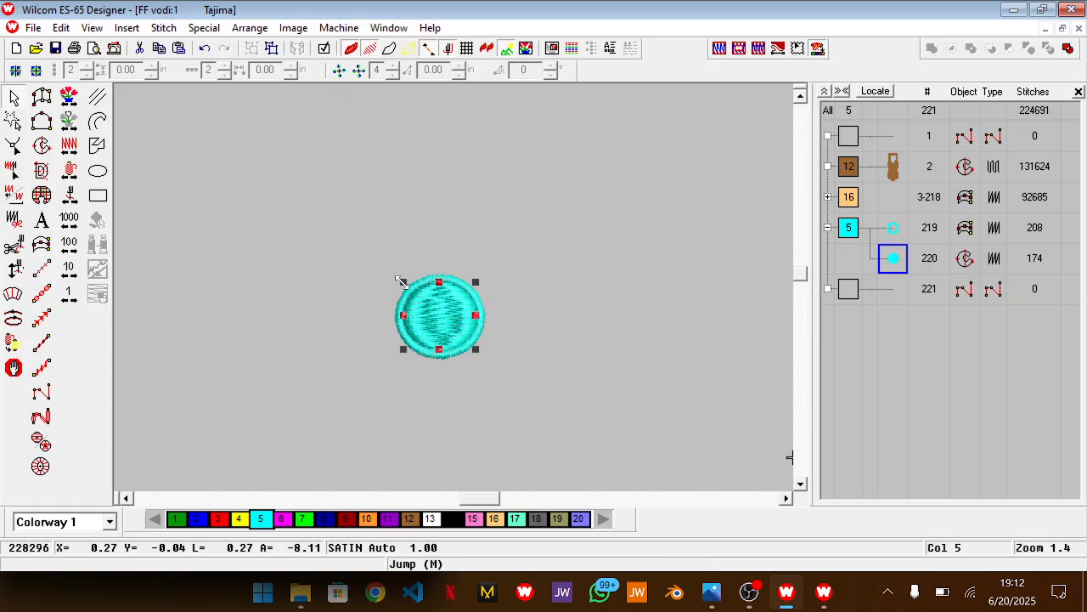
left_click(518, 332)
key("z")
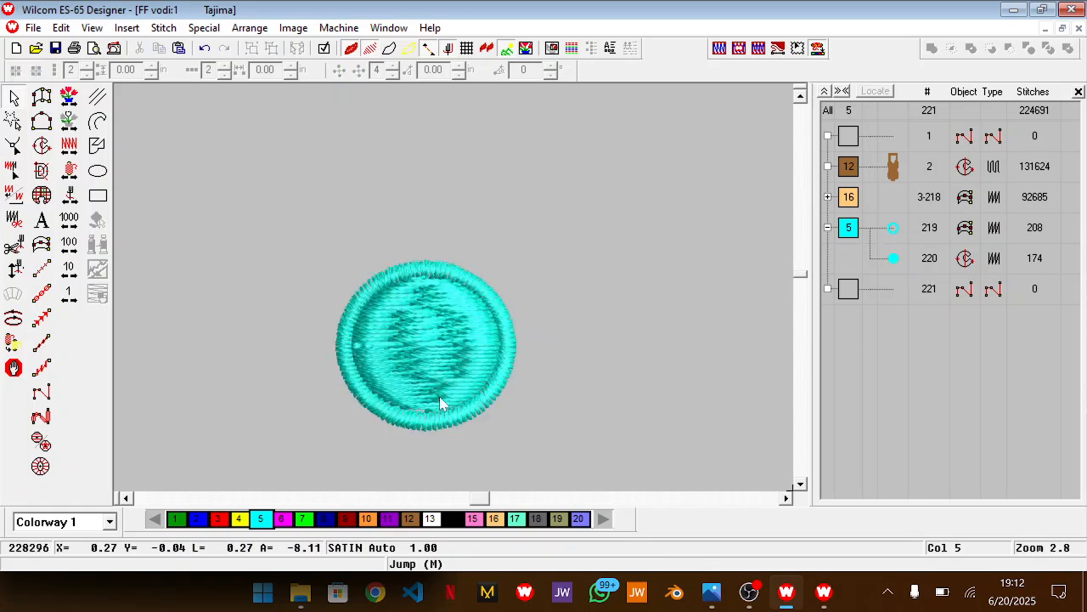
left_click_drag(523, 287, 353, 430)
left_click_drag(424, 412, 425, 414)
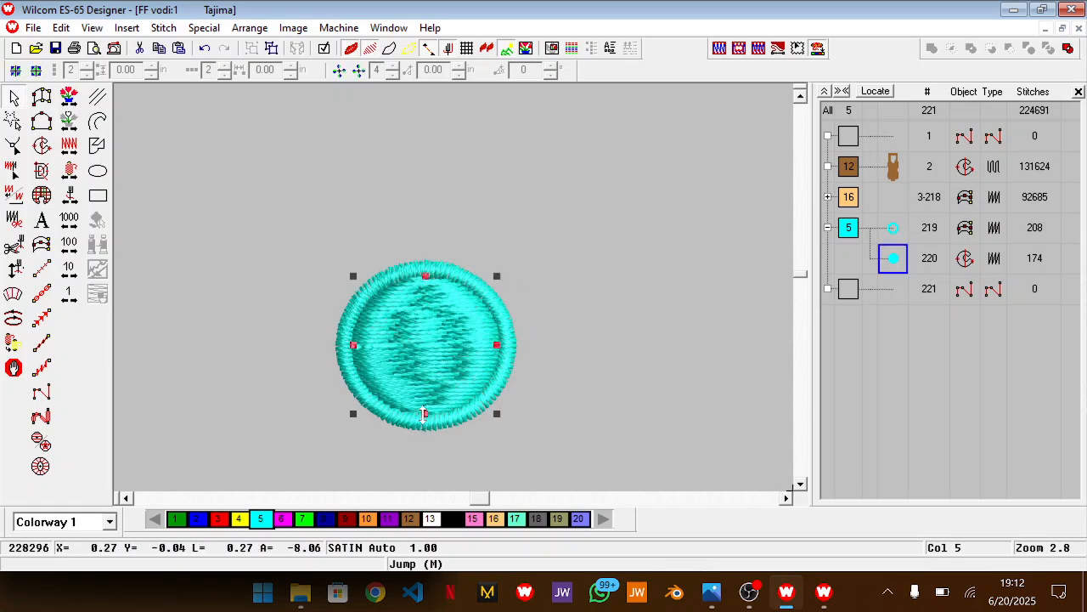
Examine the round dots in the Photos reference image, then return to Wilcom and leave the fill's properties unchanged
right_click(558, 358)
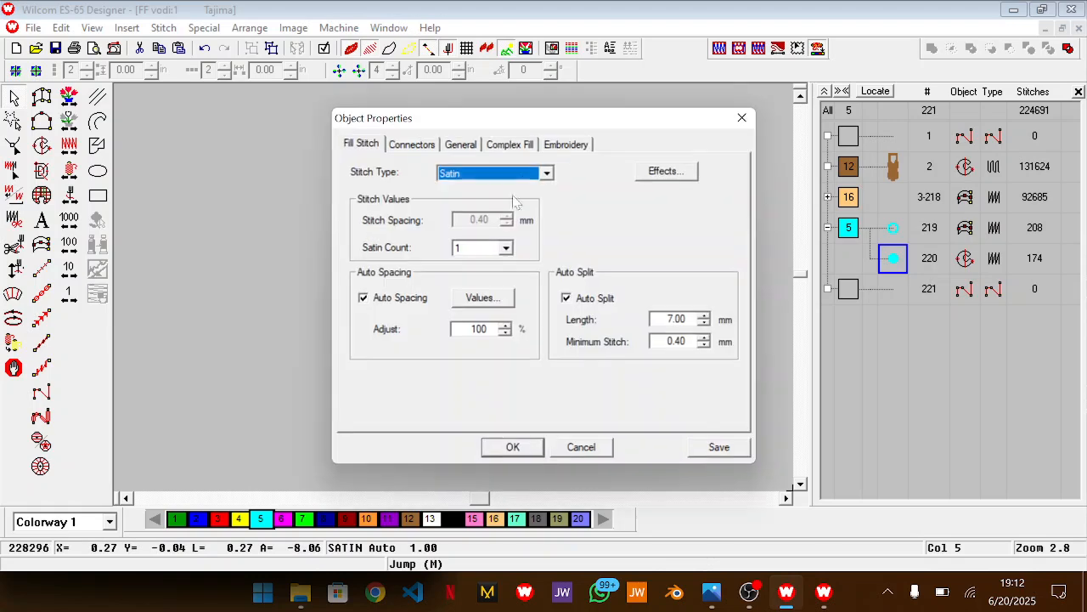
key("alt+Tab")
scroll(174, 322, "up", 2)
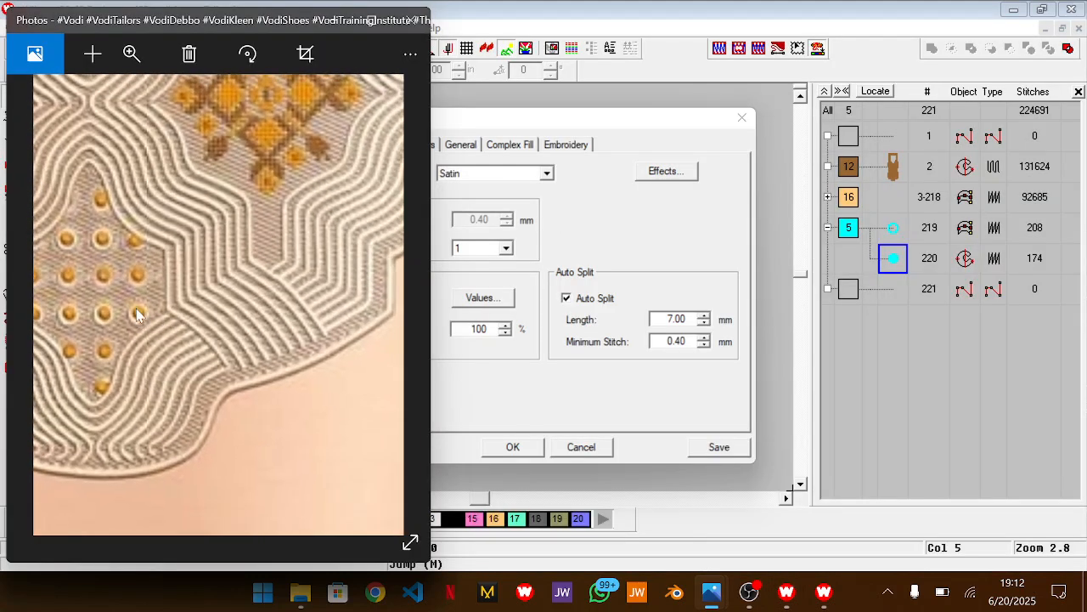
scroll(162, 313, "down", 1)
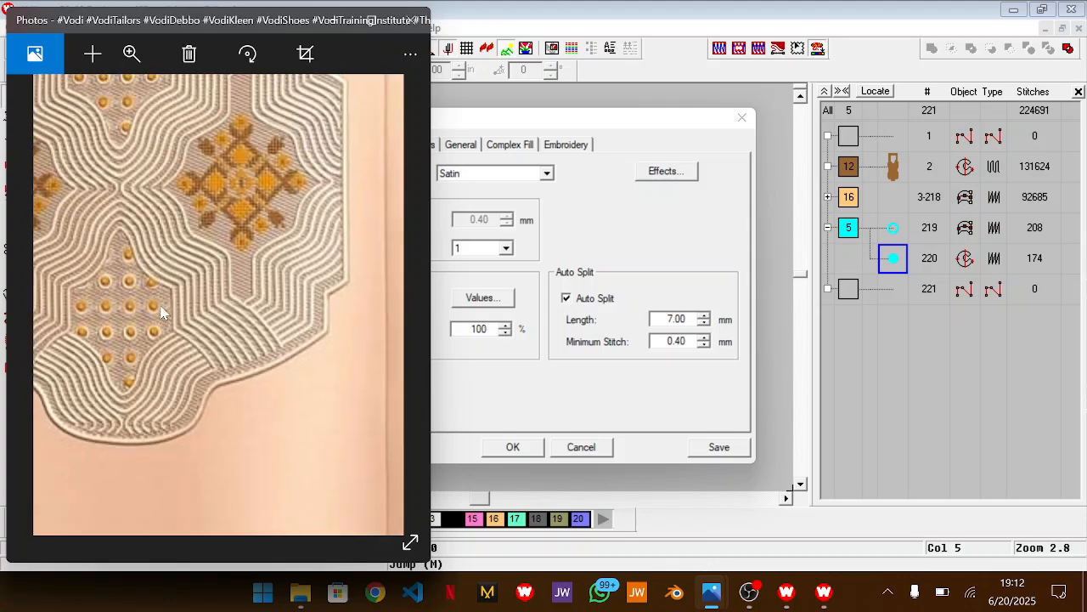
scroll(143, 309, "down", 1)
key("alt+Tab")
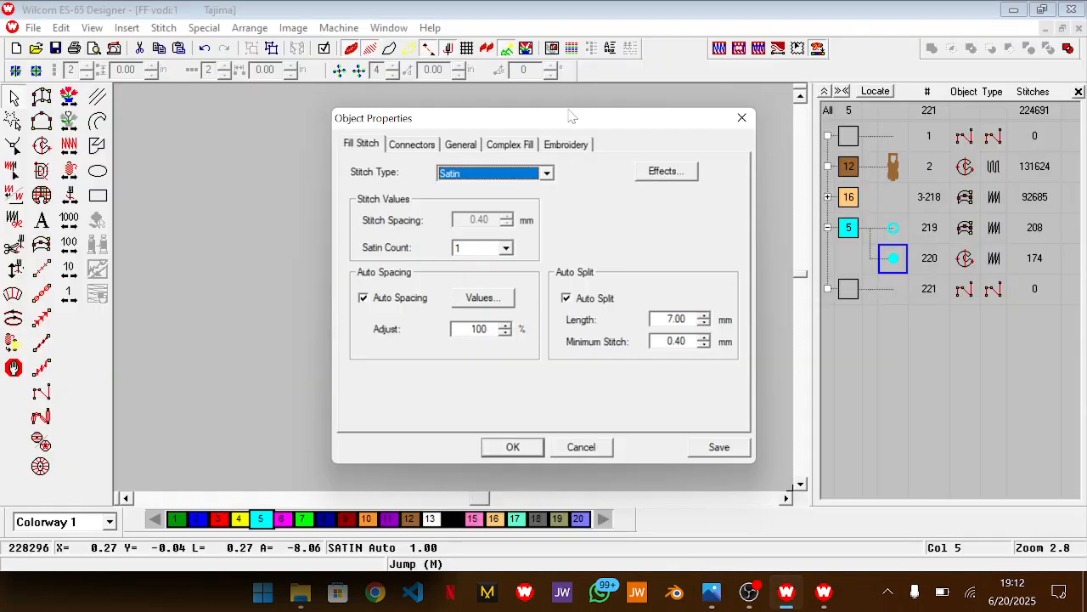
left_click(598, 448)
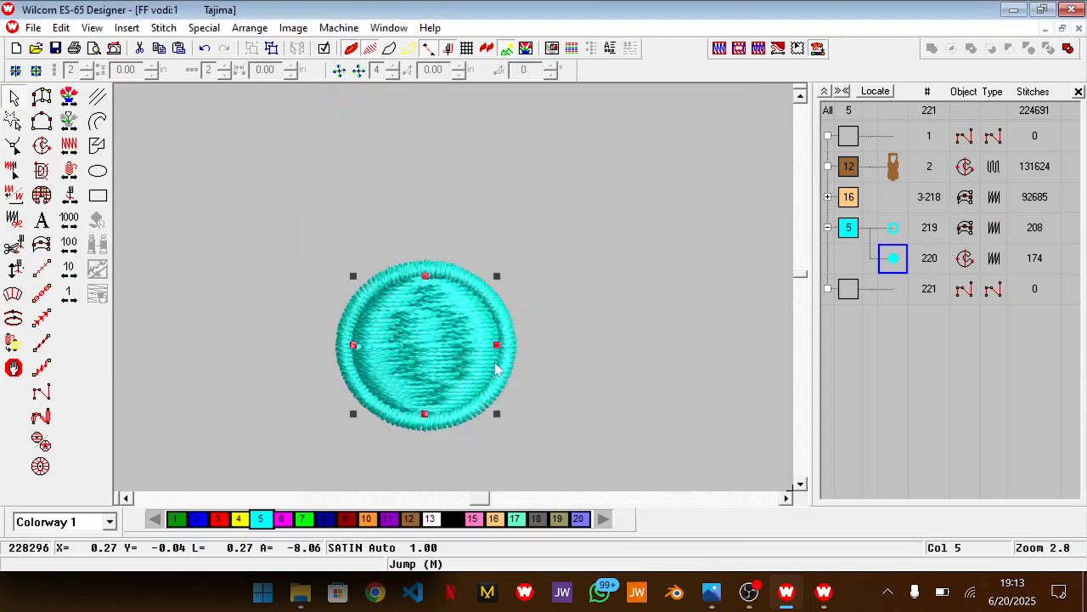
Turn off Auto Split for the satin fill of the cyan circle
double_click(439, 353)
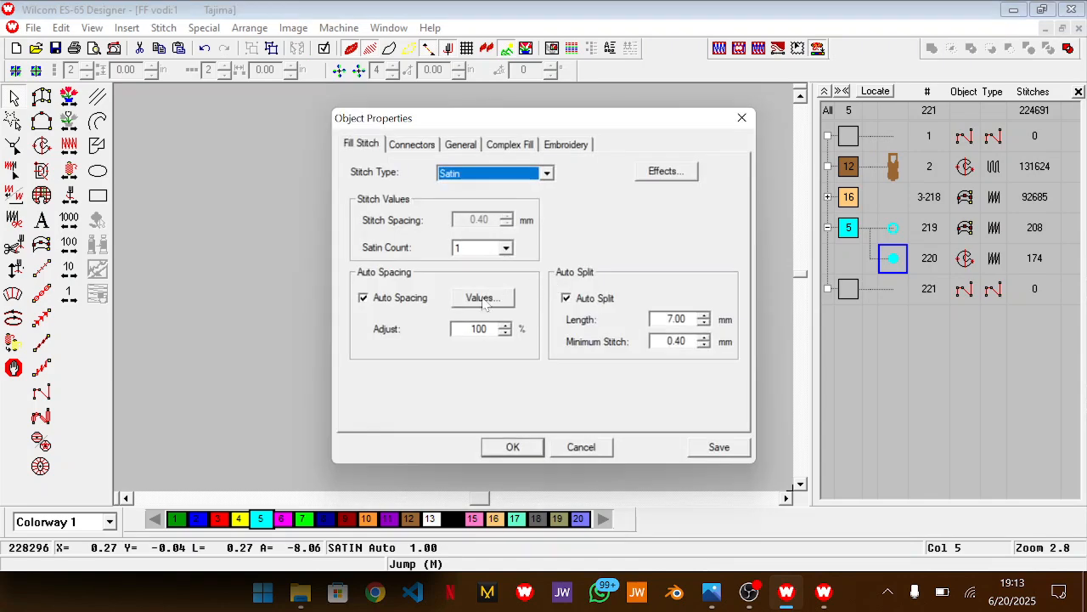
left_click(593, 302)
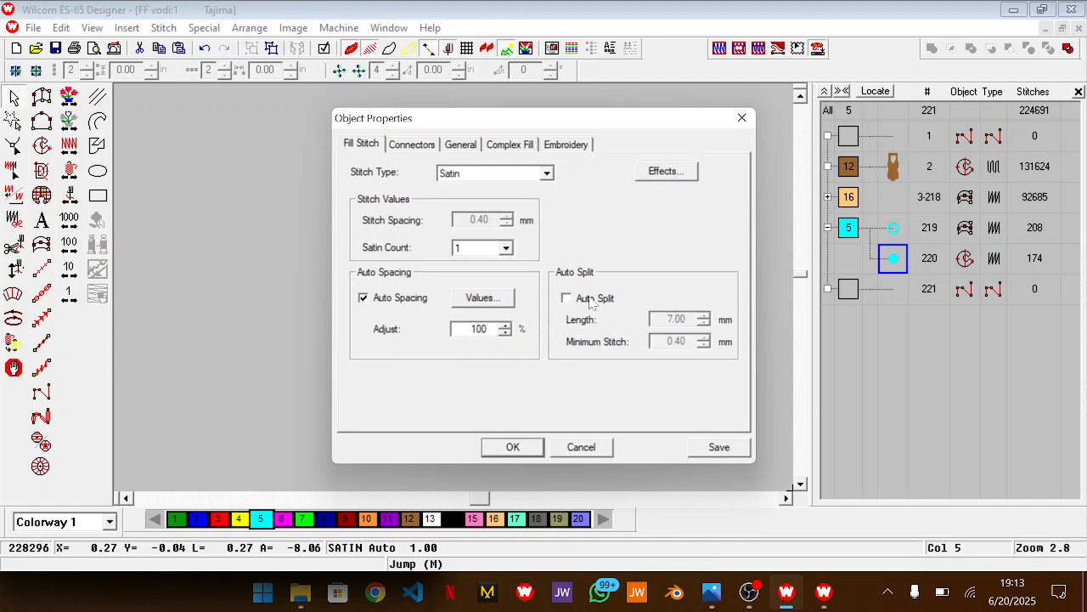
left_click(515, 448)
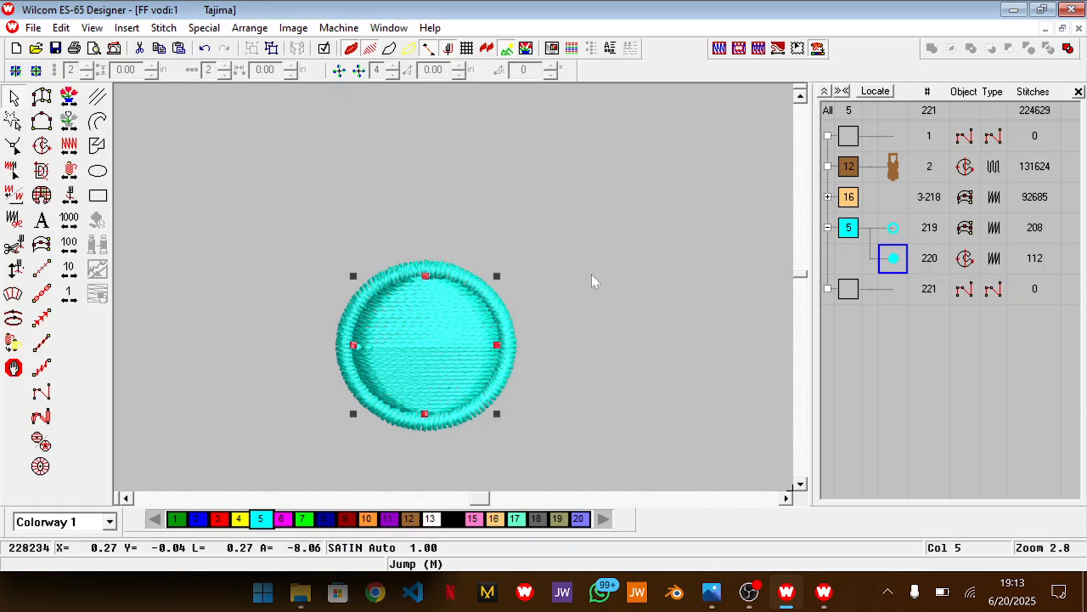
left_click(613, 289)
Group the cyan circle's border and fill into a single dot
scroll(612, 289, "down", 3)
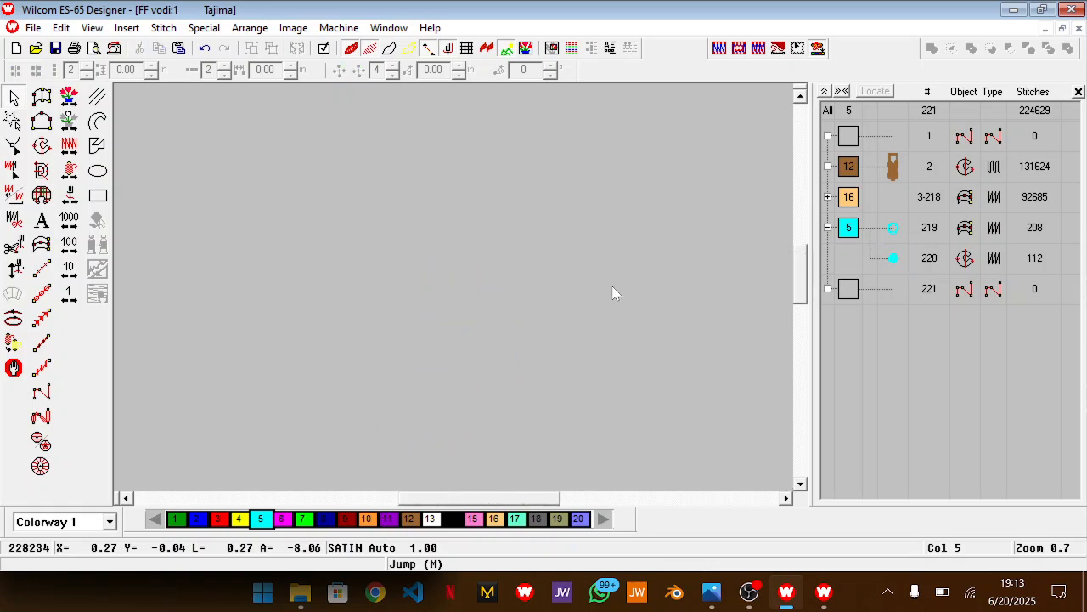
scroll(612, 289, "up", 2)
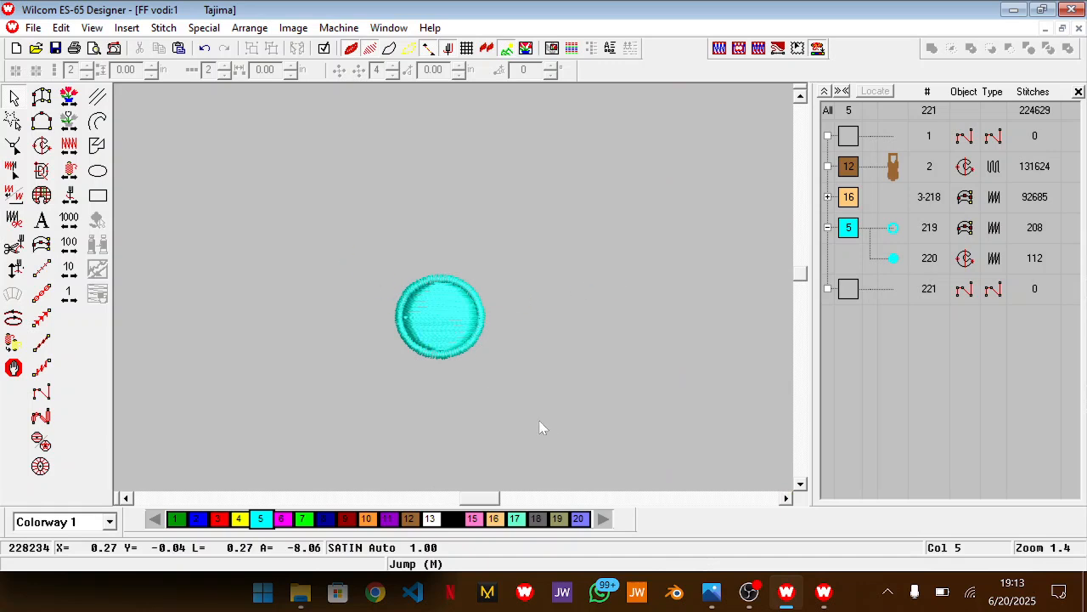
left_click_drag(529, 413, 557, 427)
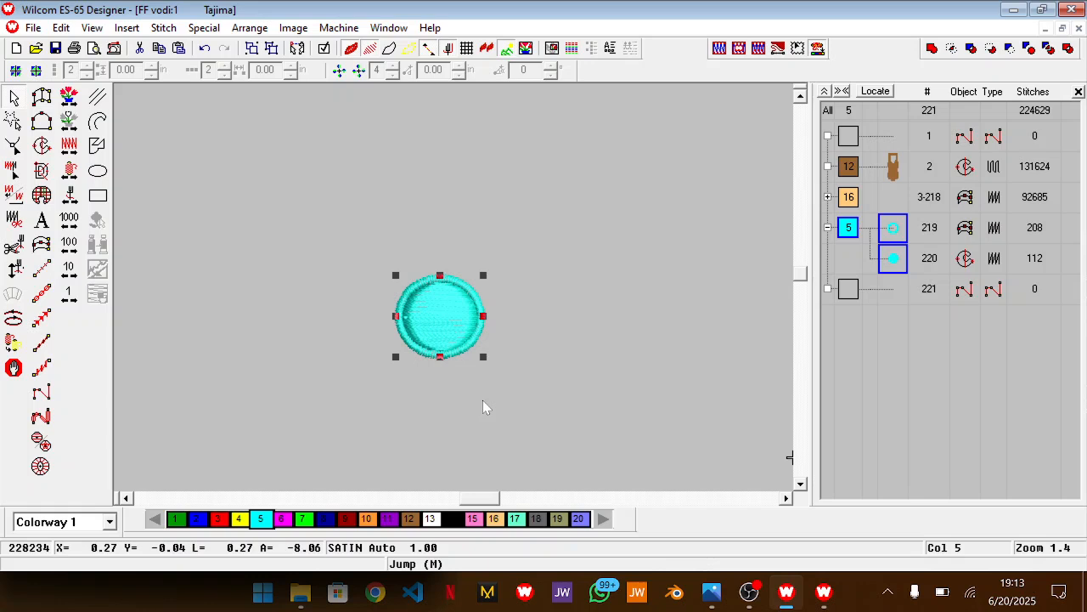
left_click_drag(487, 499, 497, 501)
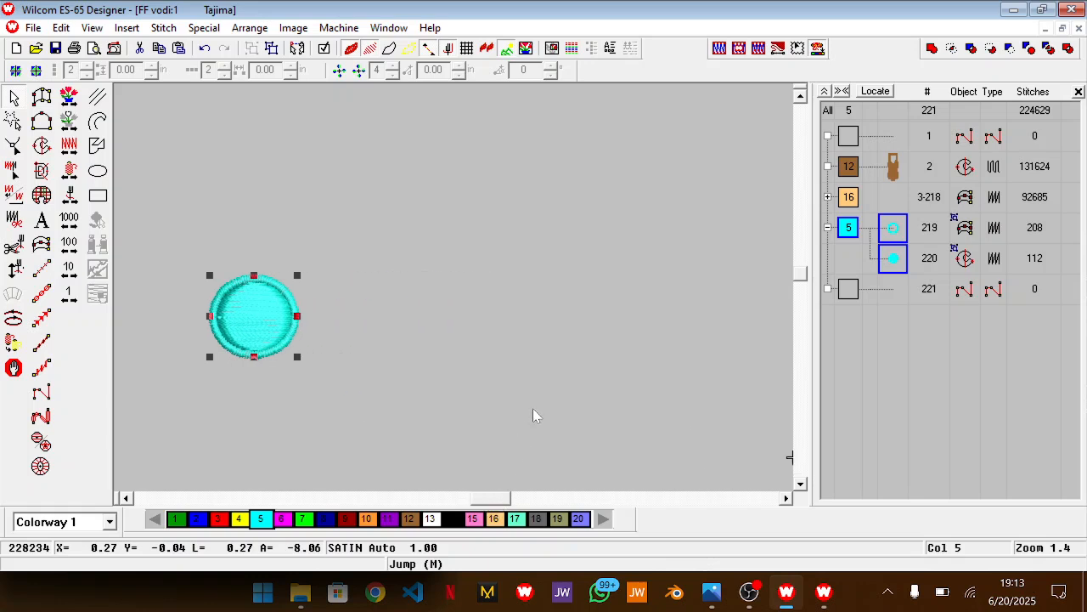
left_click(750, 592)
left_click(1069, 399)
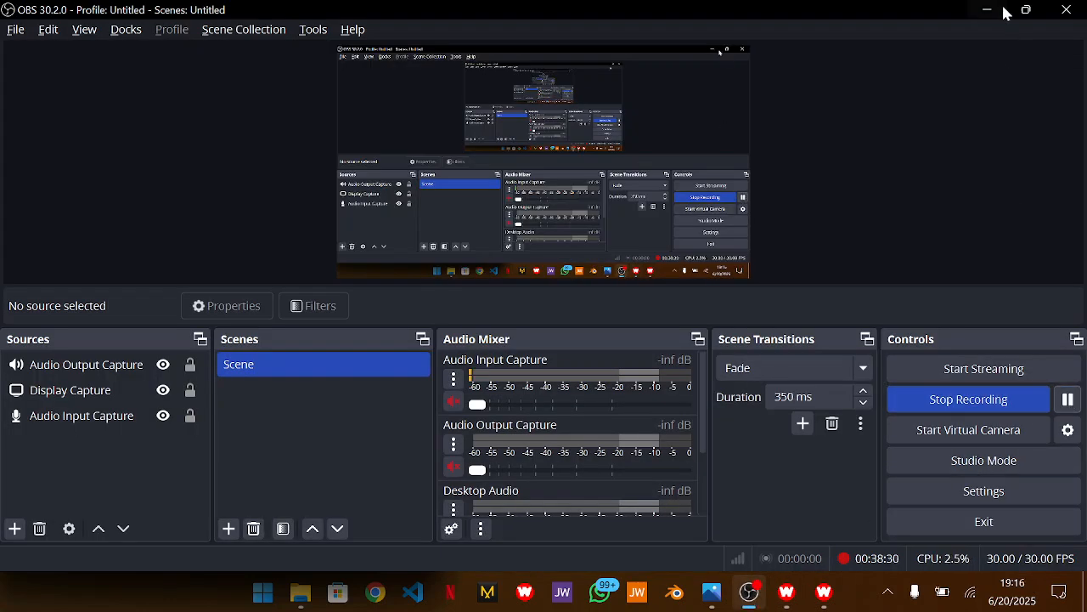
left_click(987, 10)
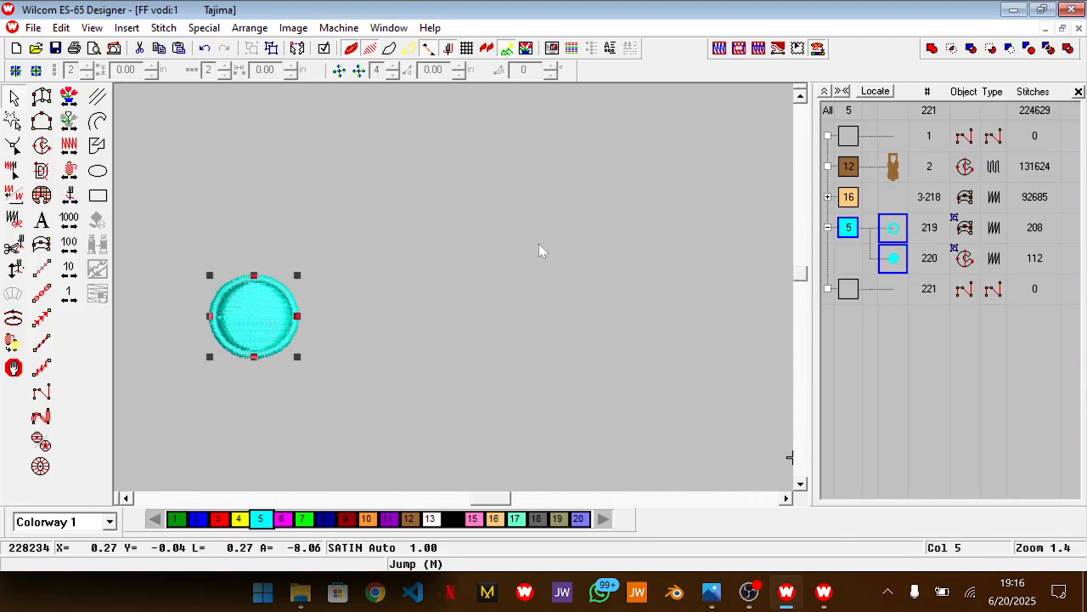
left_click(749, 592)
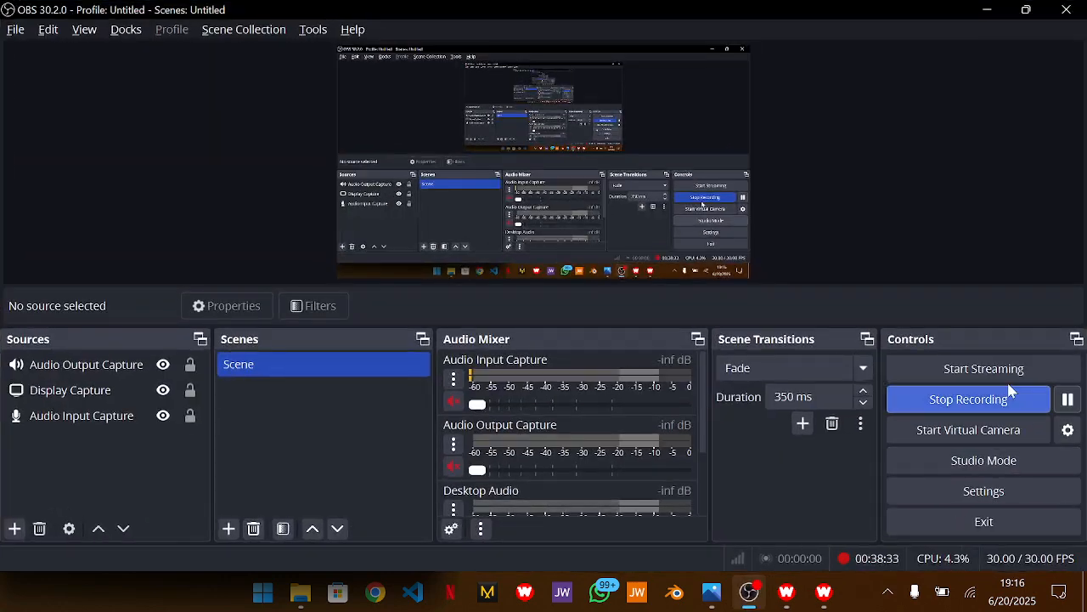
left_click(986, 10)
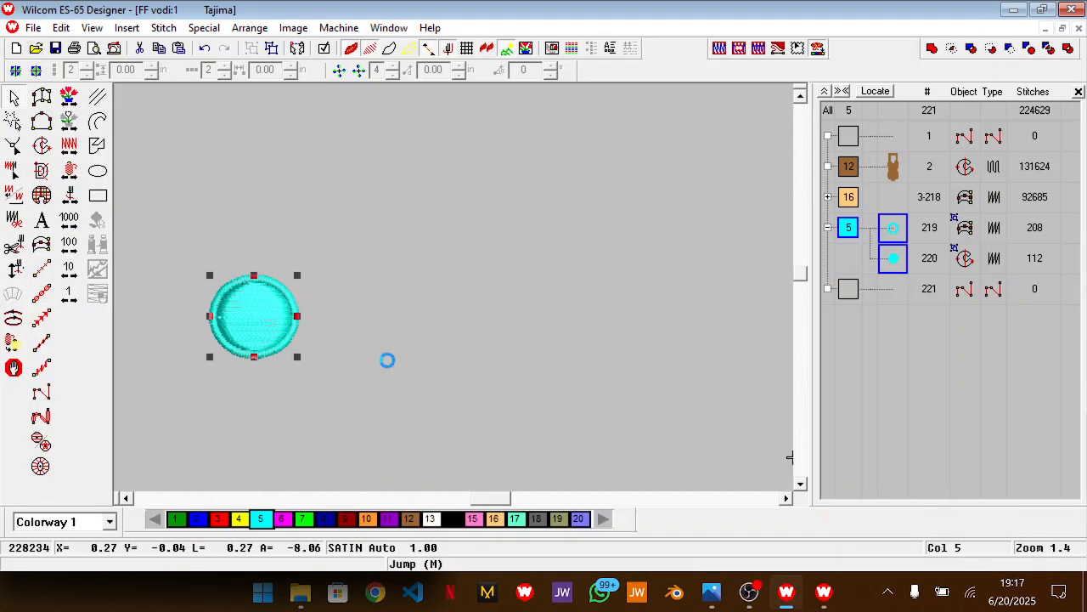
Start an array of the grouped cyan dot with 6 rows and 4 columns
left_click_drag(496, 501, 483, 503)
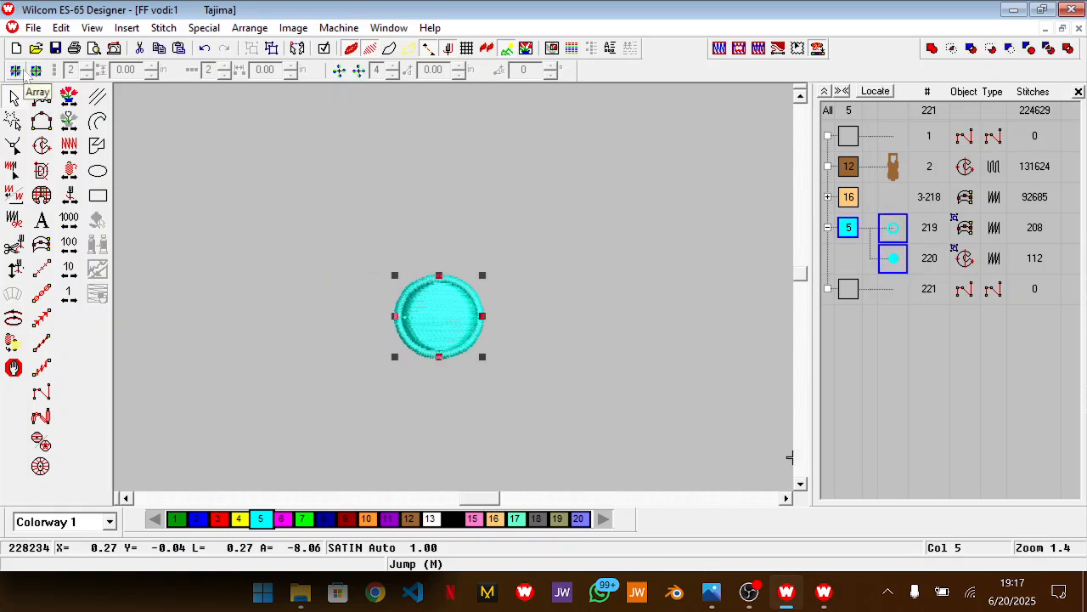
left_click(23, 73)
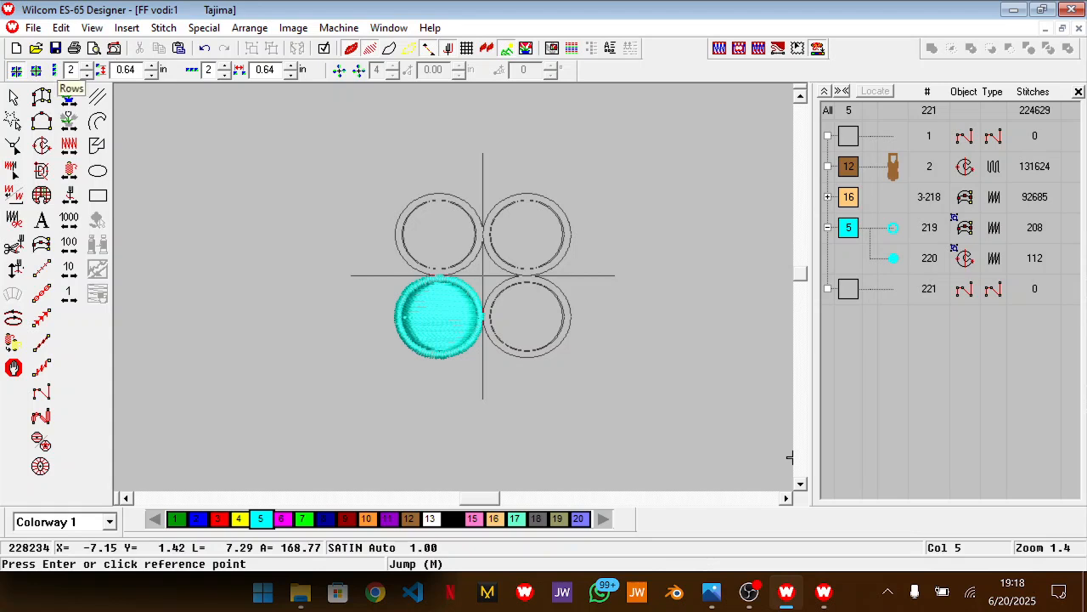
key("BackSpace")
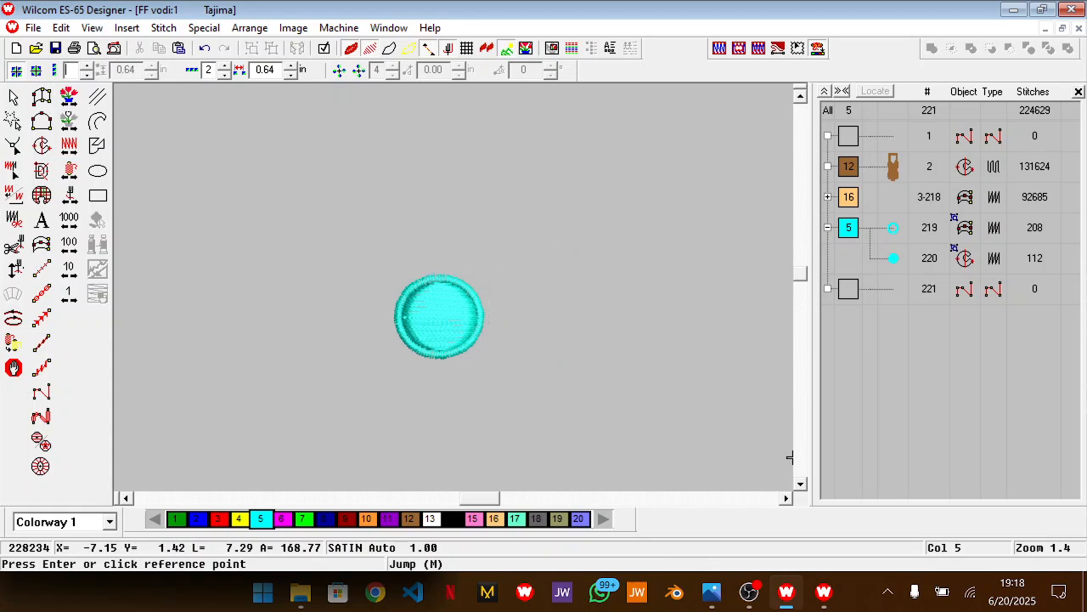
type("8")
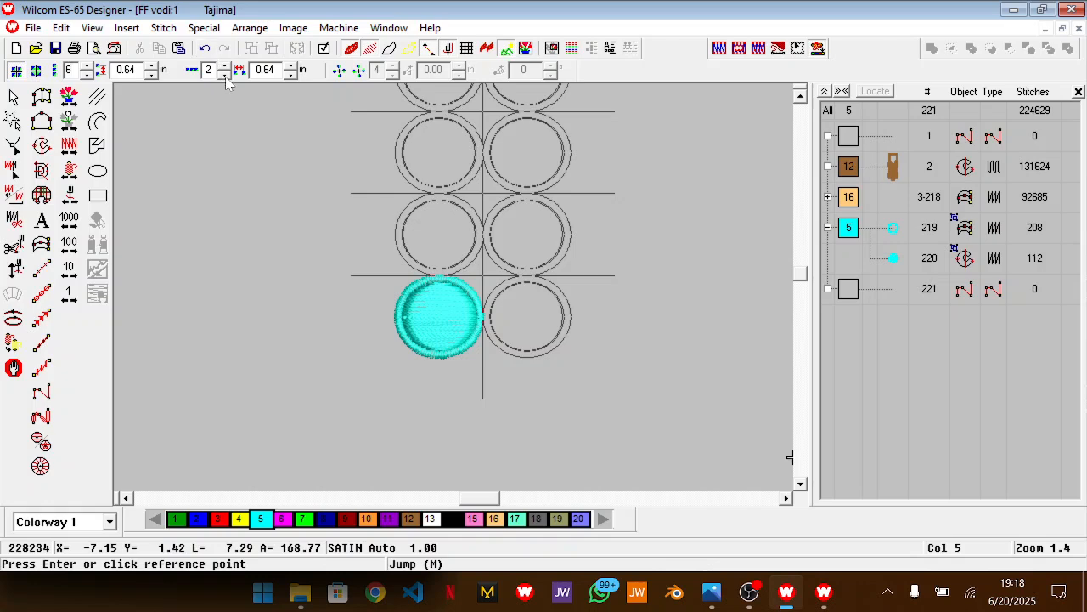
double_click(225, 67)
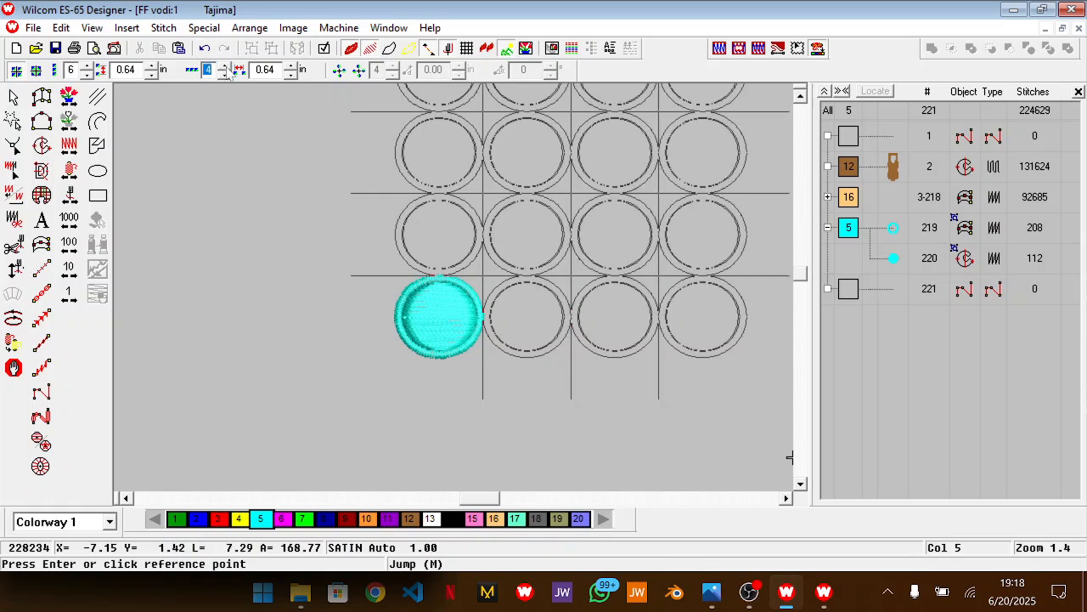
Check the dot layout in the Photos reference, then return to Wilcom and place the array with 1.13 in row and 0.86 in column spacing
key("alt+Tab")
key("alt+Tab")
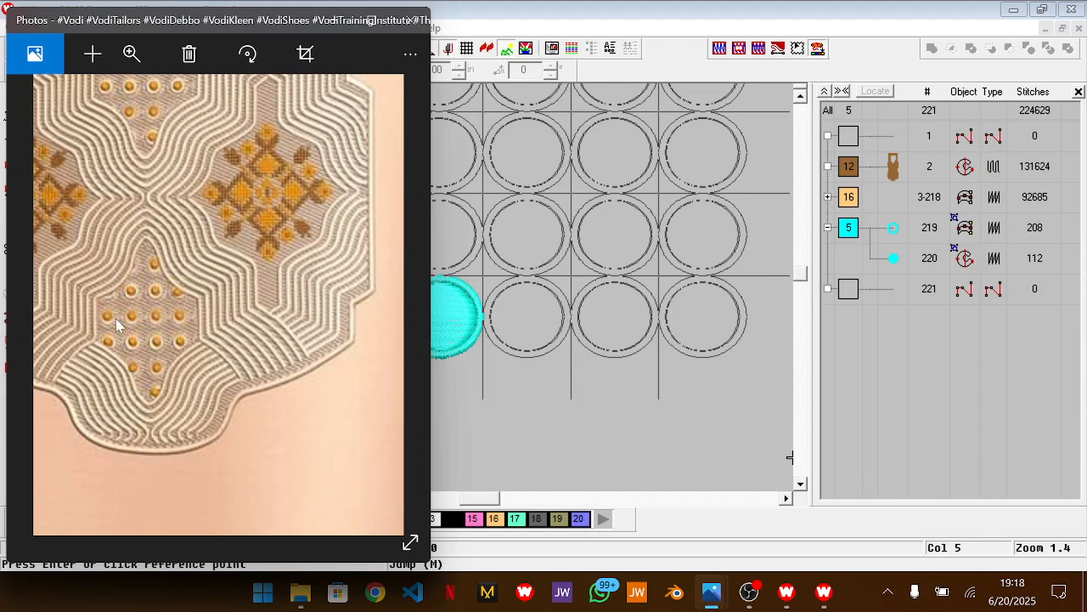
key("alt+Tab")
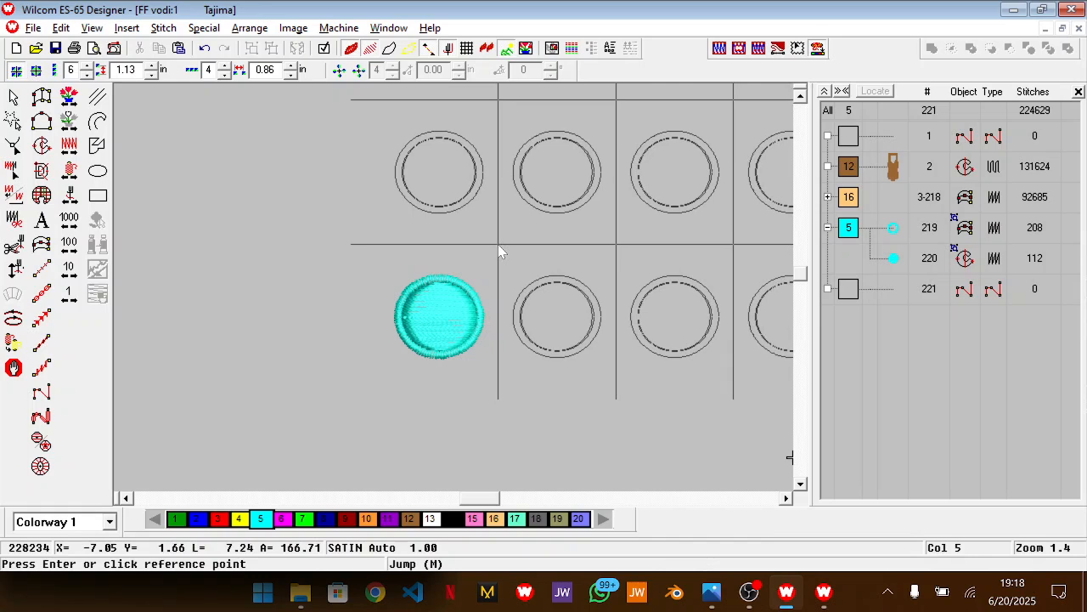
left_click(499, 247)
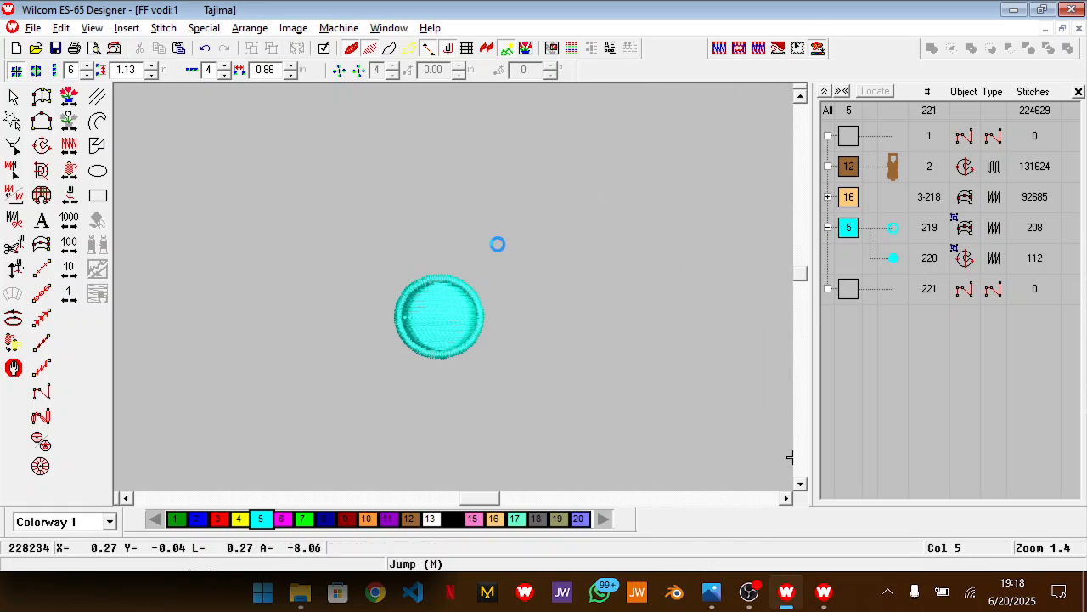
Shrink the whole dot grid proportionally to suit the brown diamond panels and move it down beside the neckline
key("0")
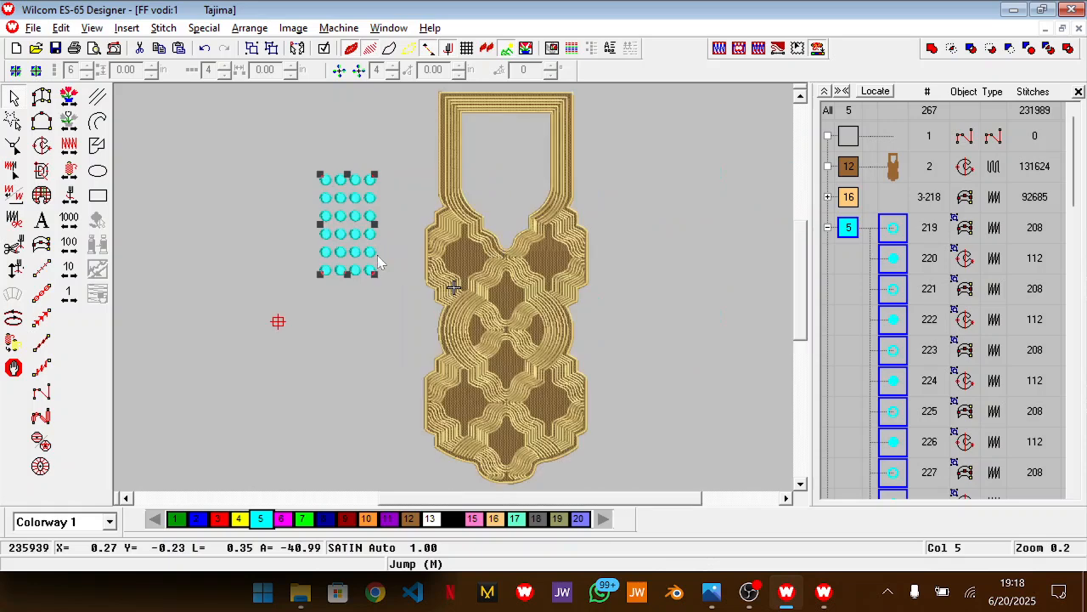
scroll(378, 255, "up", 4)
key("z")
scroll(344, 389, "down", 3)
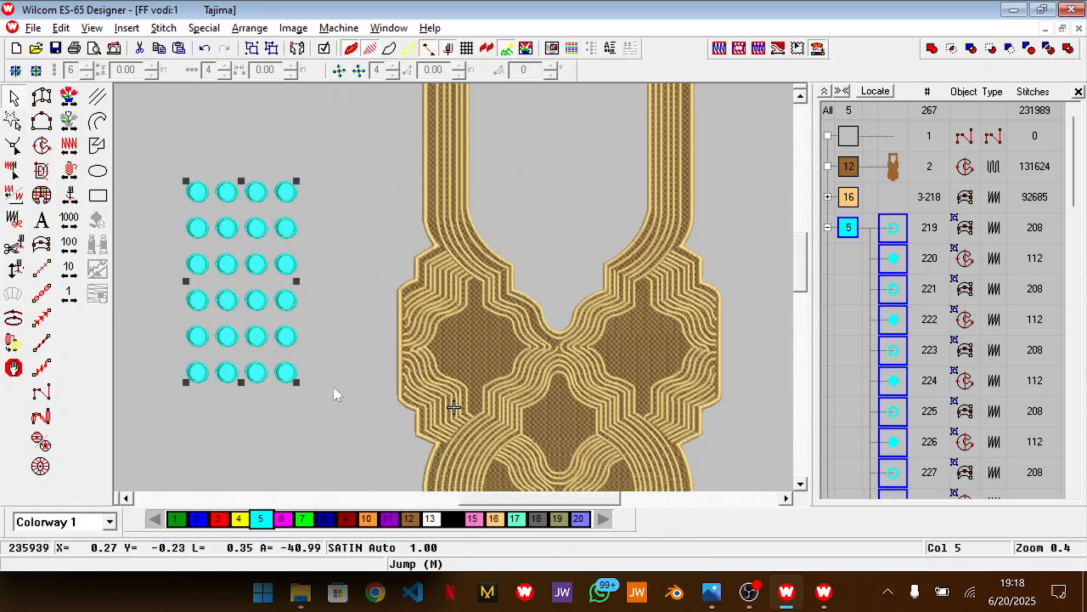
scroll(269, 274, "down", 5)
scroll(269, 273, "up", 2)
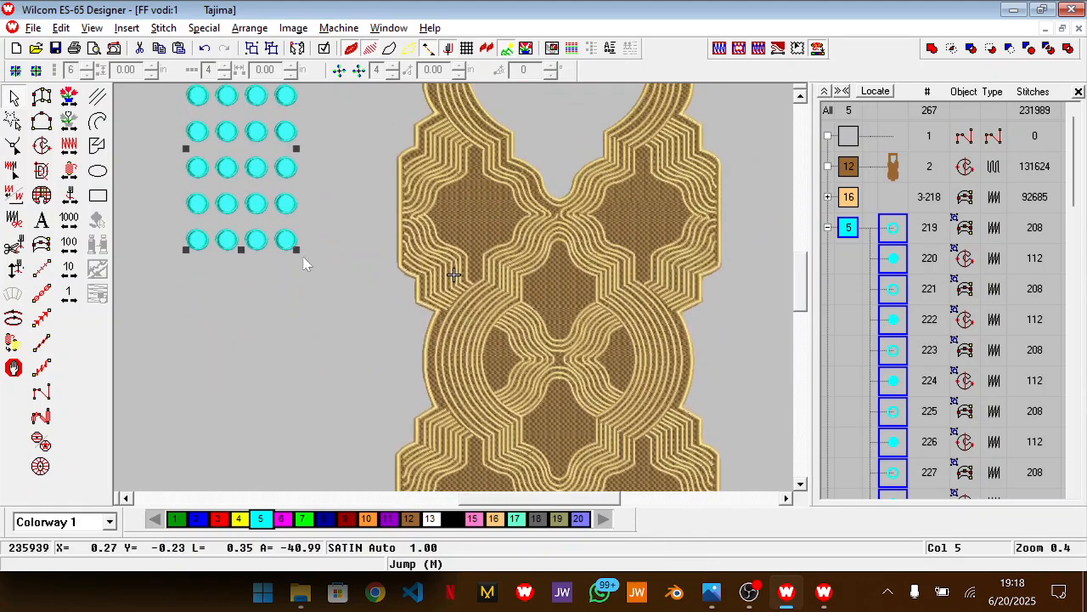
scroll(623, 417, "down", 4)
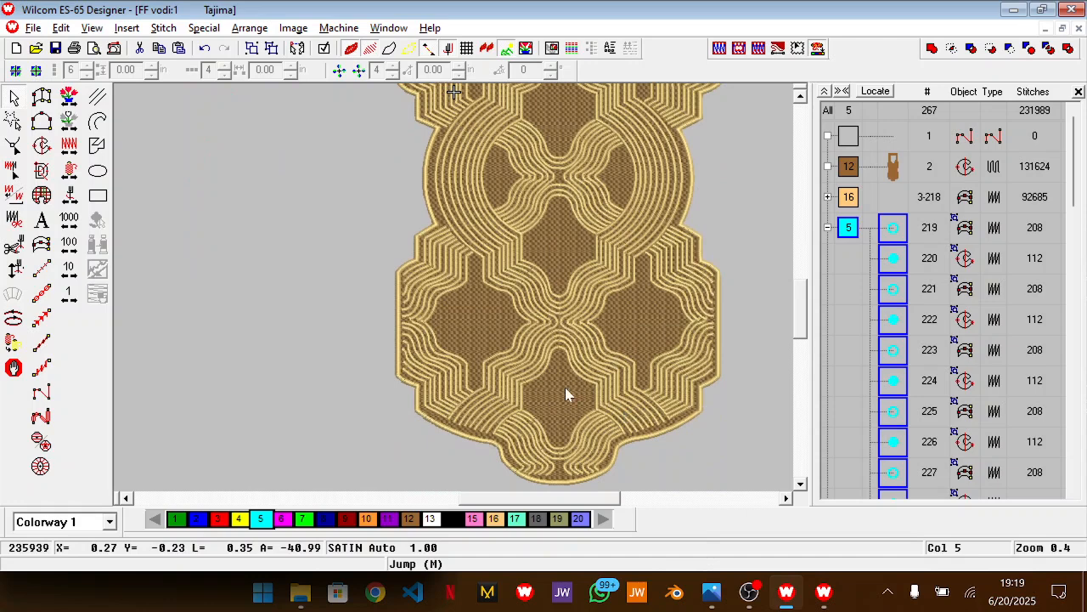
scroll(571, 383, "up", 6)
left_click_drag(293, 325, 236, 235)
left_click_drag(212, 175, 238, 340)
Check the dot sizes in the Photos reference, then return to Wilcom and ungroup all the dots in the grid
key("alt+Tab")
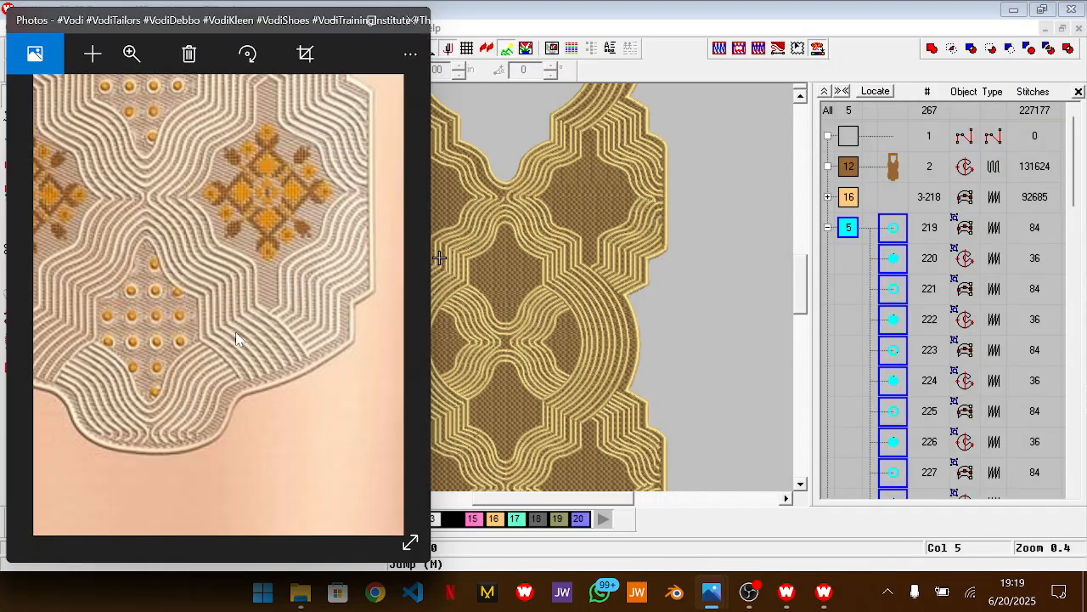
key("alt+Tab")
left_click_drag(512, 501, 466, 505)
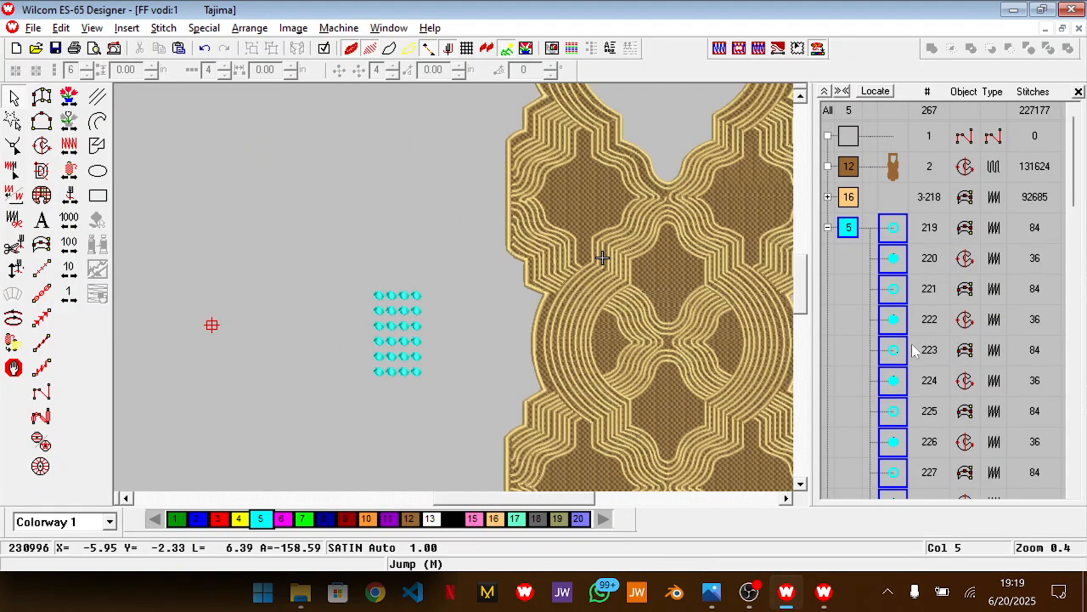
Select every circle fill in the dot grid, leaving out the borders, and recolour them to orange colour 10
left_click(882, 281)
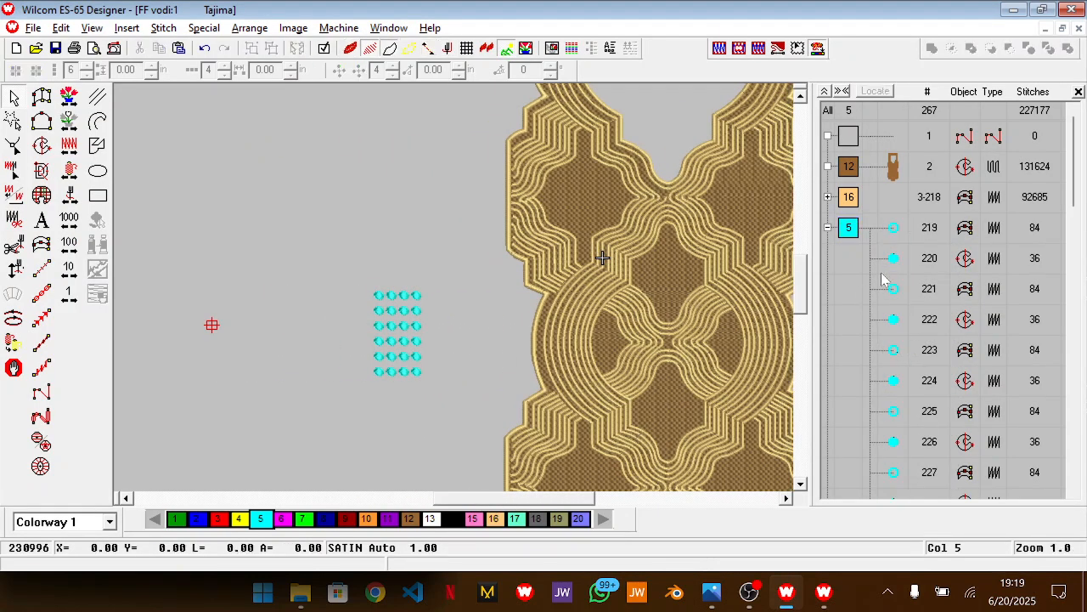
left_click(896, 323, "ctrl")
left_click(899, 383, "ctrl")
scroll(904, 357, "down", 1)
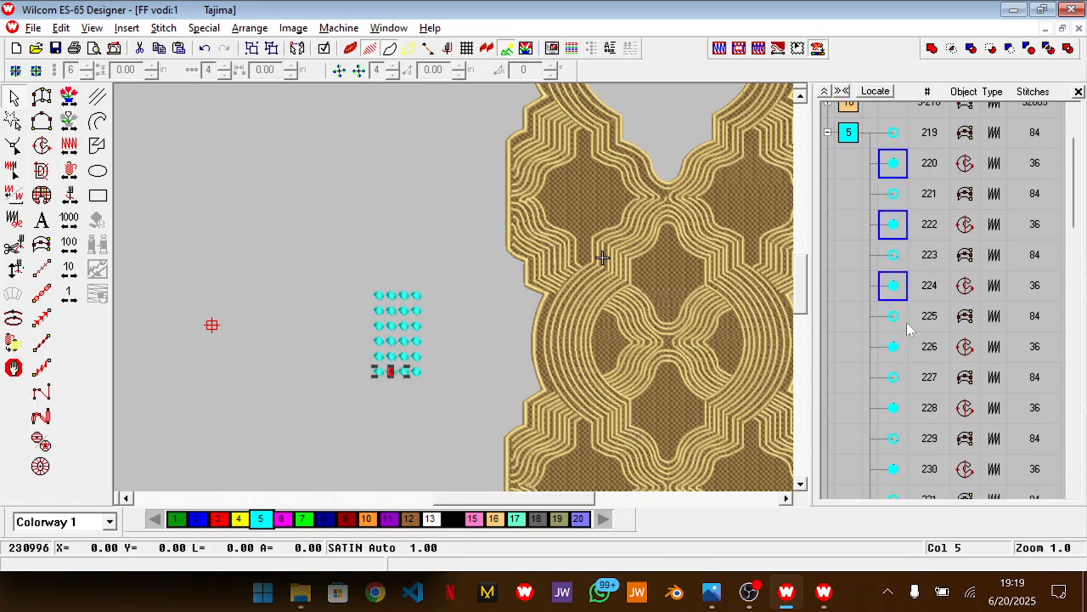
left_click(893, 348, "ctrl")
left_click(894, 409, "ctrl")
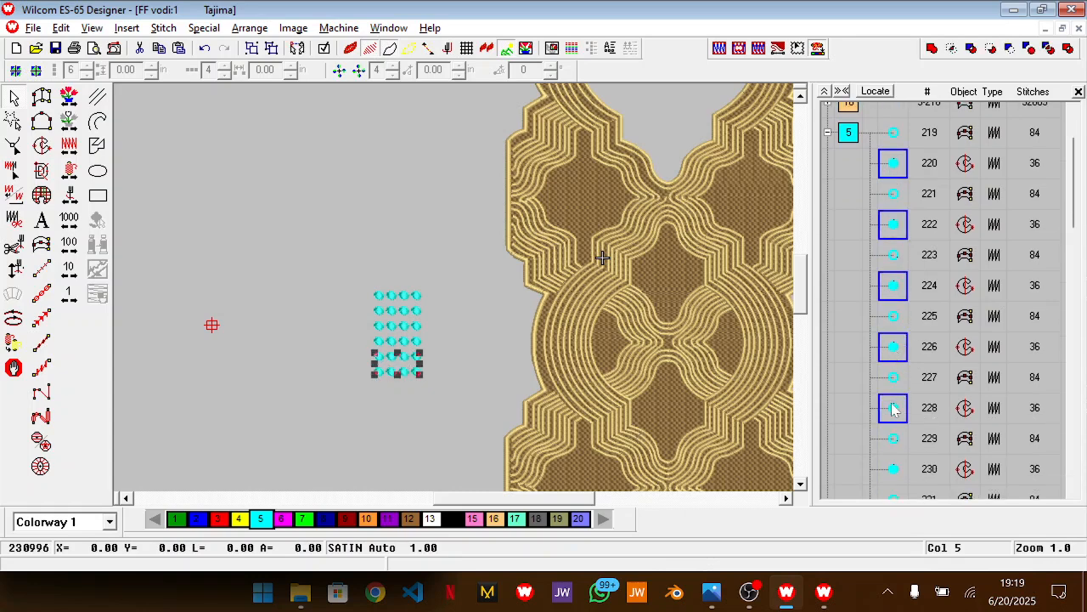
scroll(894, 409, "down", 3)
left_click(898, 242, "ctrl")
left_click(896, 302, "ctrl")
left_click(897, 371, "ctrl")
left_click(898, 423, "ctrl")
left_click(899, 482, "ctrl")
scroll(899, 484, "down", 2)
left_click(894, 370, "ctrl")
scroll(896, 357, "down", 2)
left_click(894, 297, "ctrl")
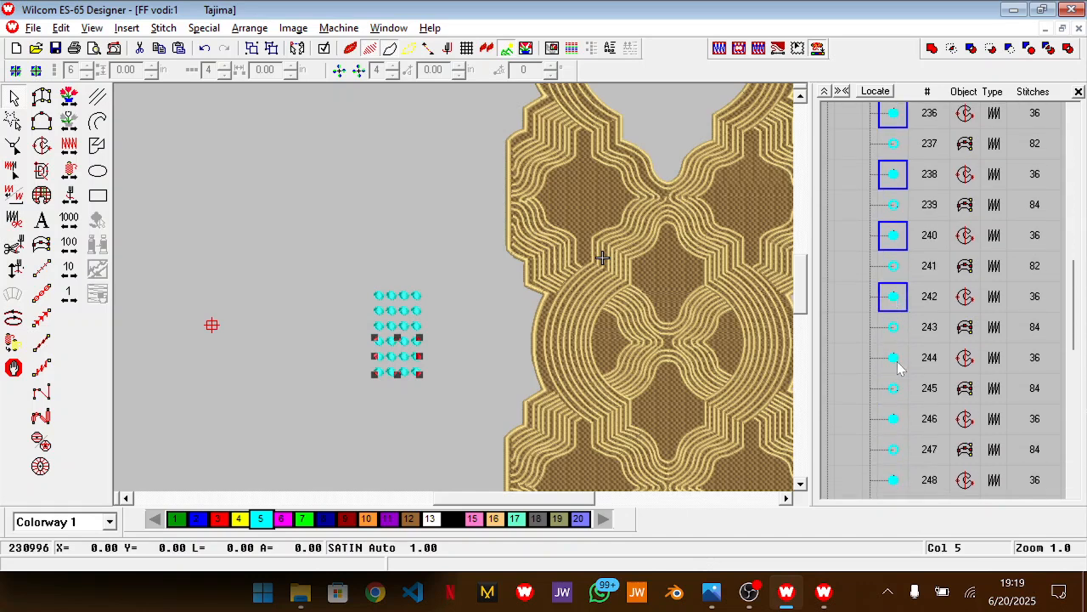
left_click(895, 357, "ctrl")
left_click(895, 419, "ctrl")
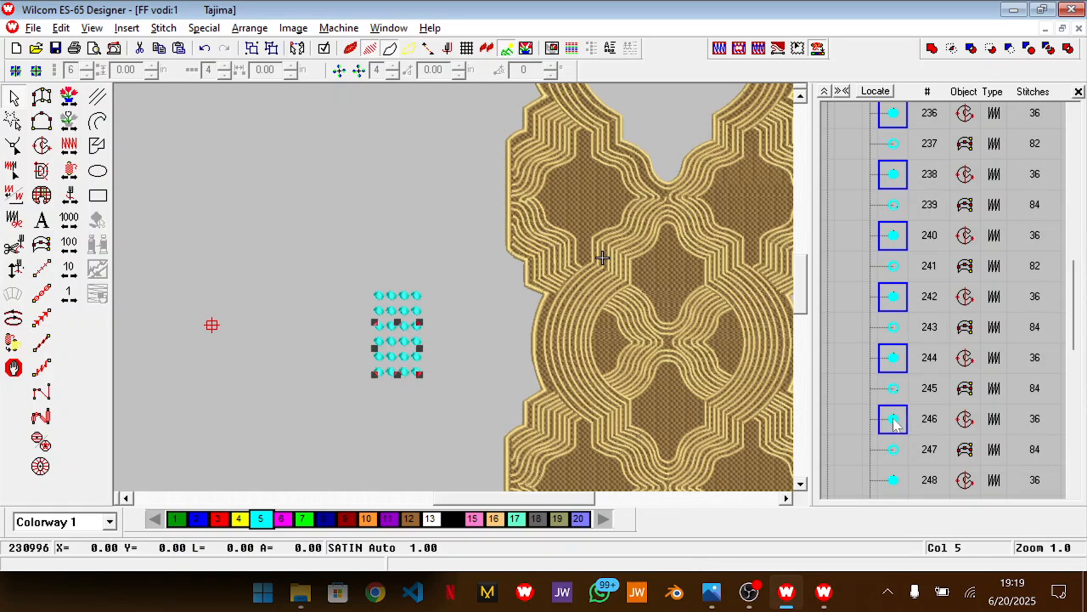
left_click(894, 481, "ctrl")
scroll(894, 482, "down", 3)
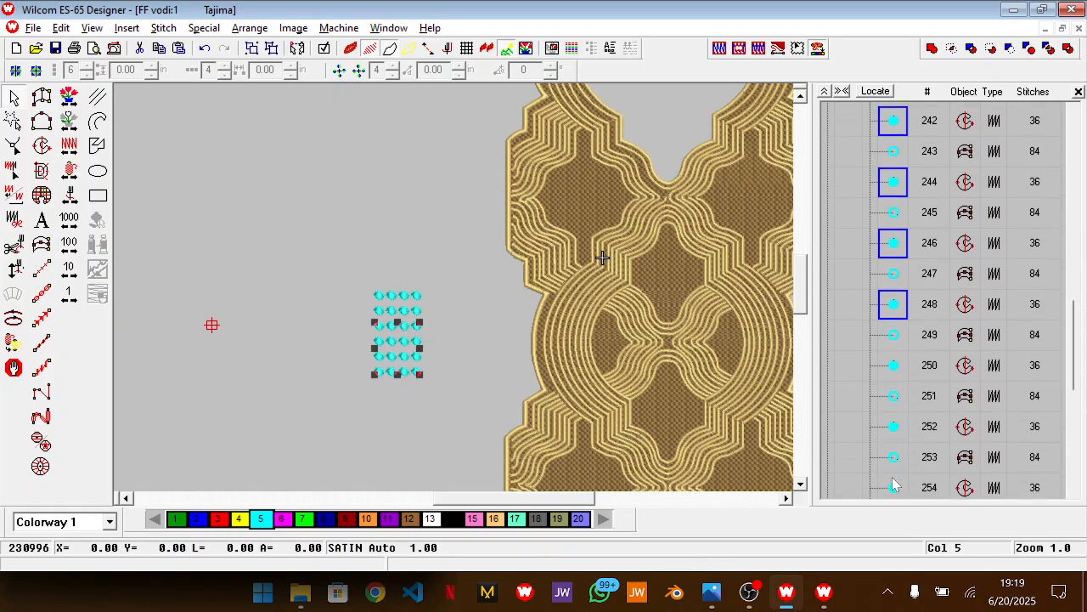
left_click(894, 367, "ctrl")
left_click(894, 428, "ctrl")
left_click(894, 486, "ctrl")
scroll(895, 486, "down", 6)
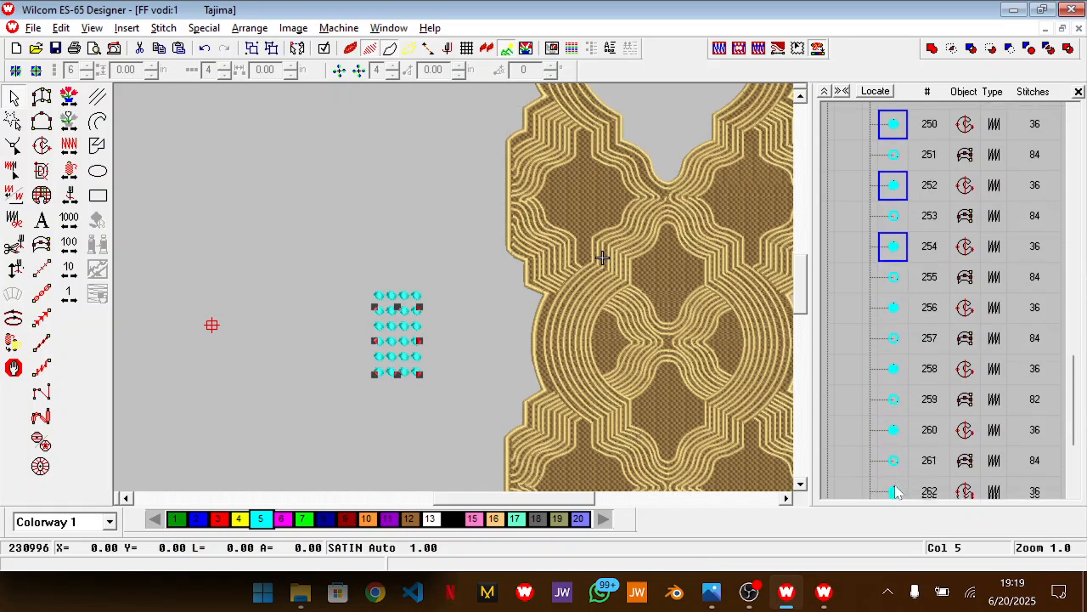
left_click(892, 209, "ctrl")
left_click(894, 267, "ctrl")
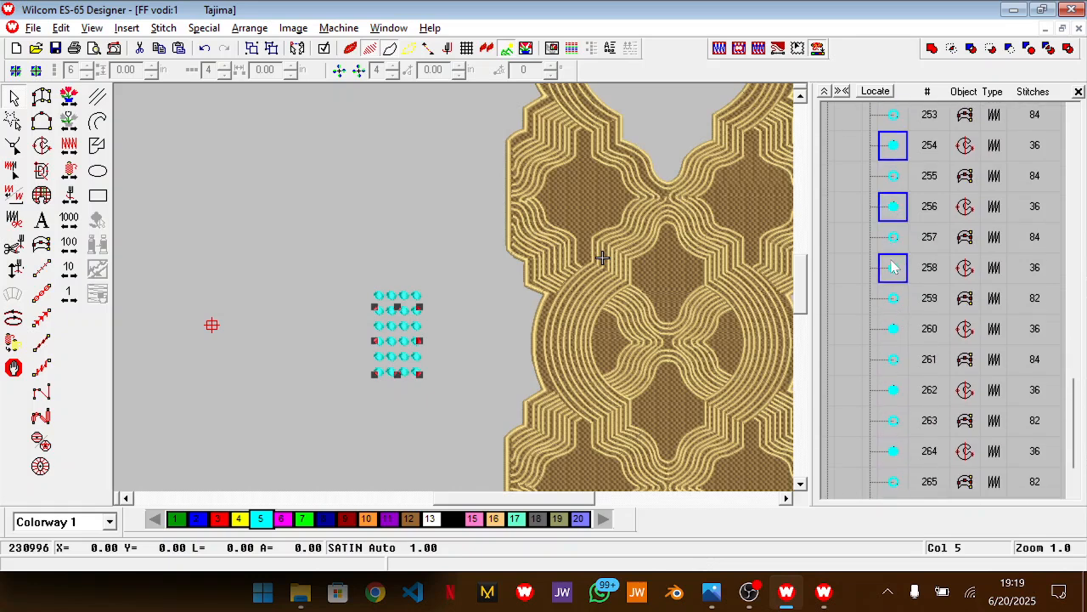
left_click(895, 332, "ctrl")
left_click(896, 390, "ctrl")
left_click(894, 451, "ctrl")
scroll(893, 456, "down", 3)
left_click(895, 441, "ctrl")
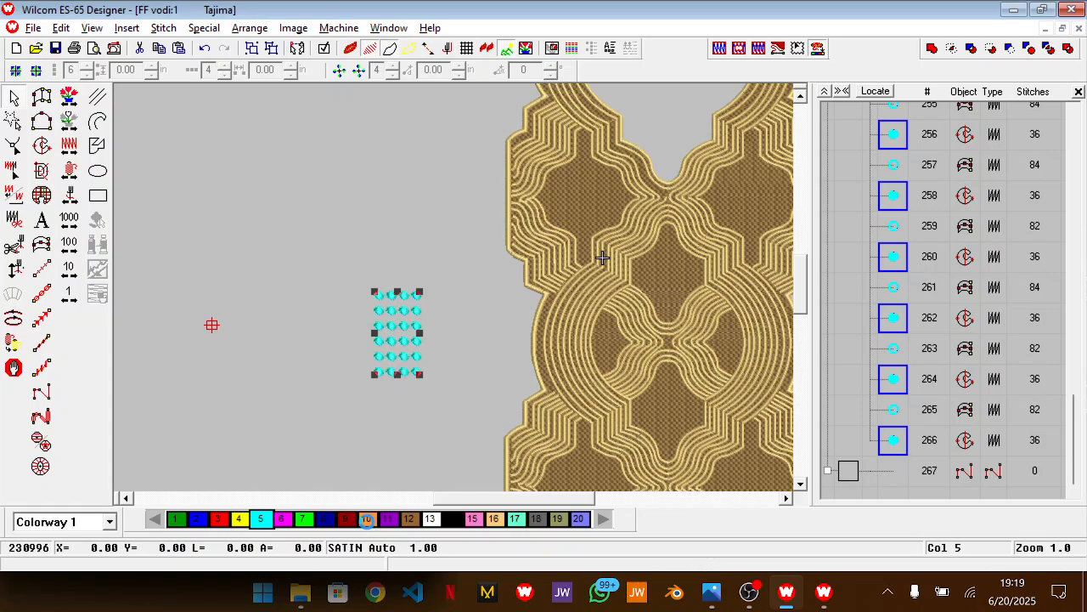
left_click(367, 519)
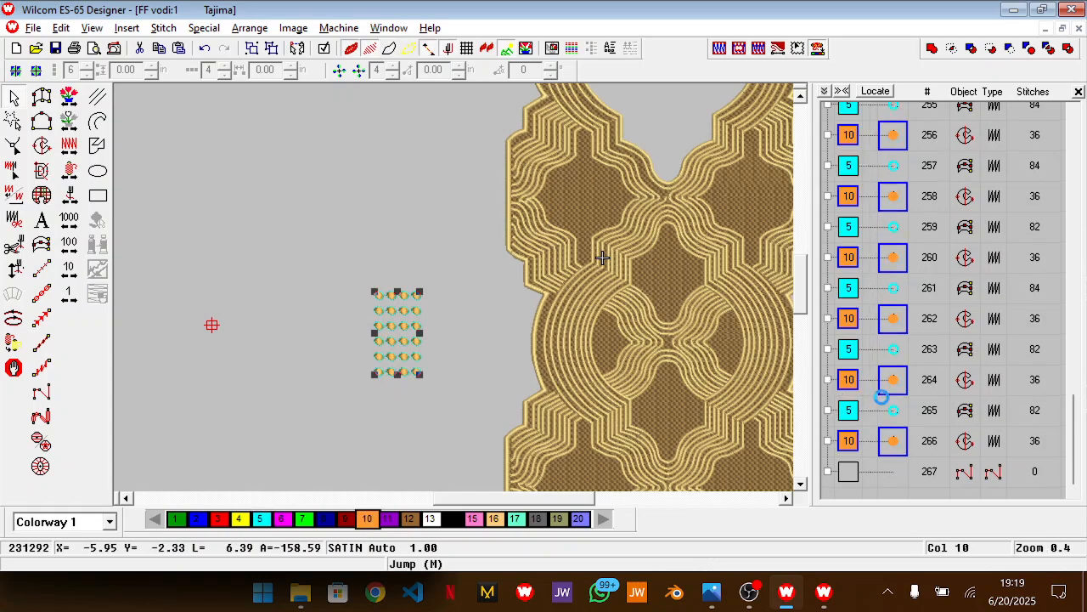
Resequence the orange circle fills into one colour block between the gold lines and the cyan borders, and collapse the object list
right_click(892, 442)
left_click(946, 427)
left_click(626, 277)
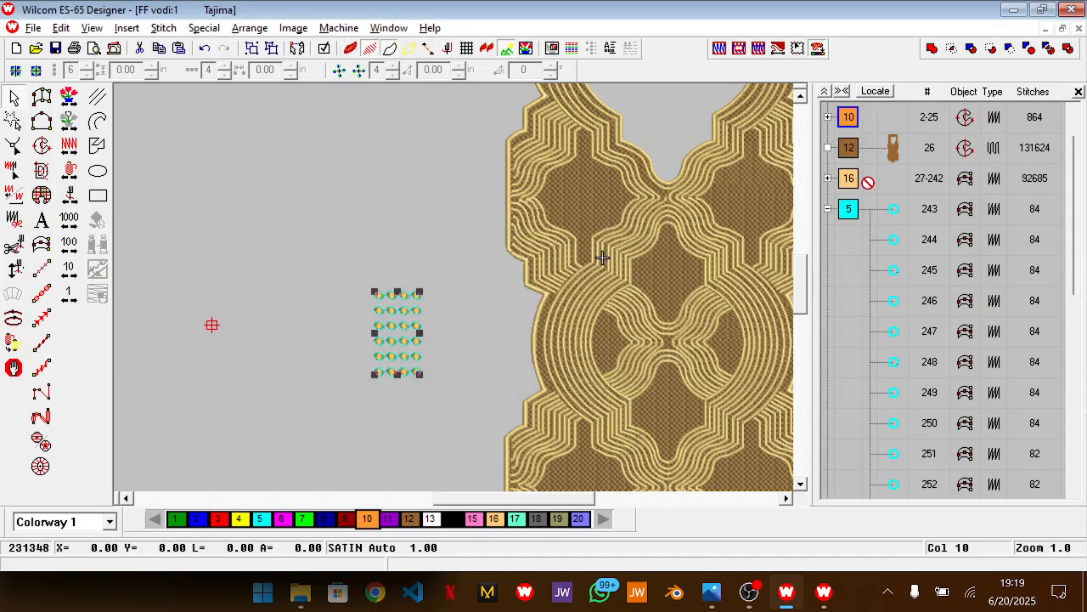
left_click_drag(855, 198, 855, 195)
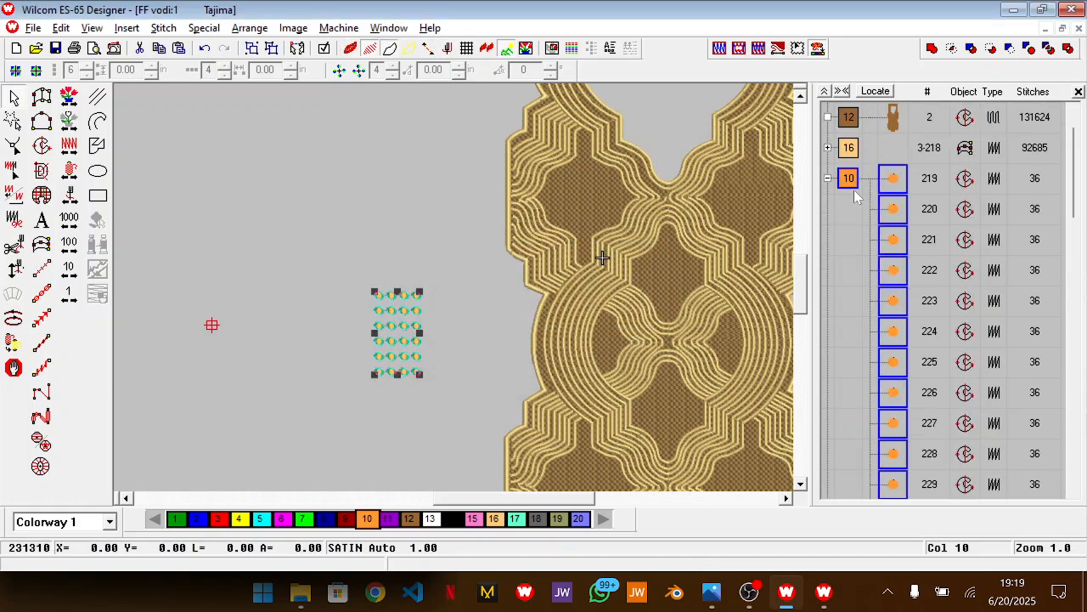
left_click(825, 91)
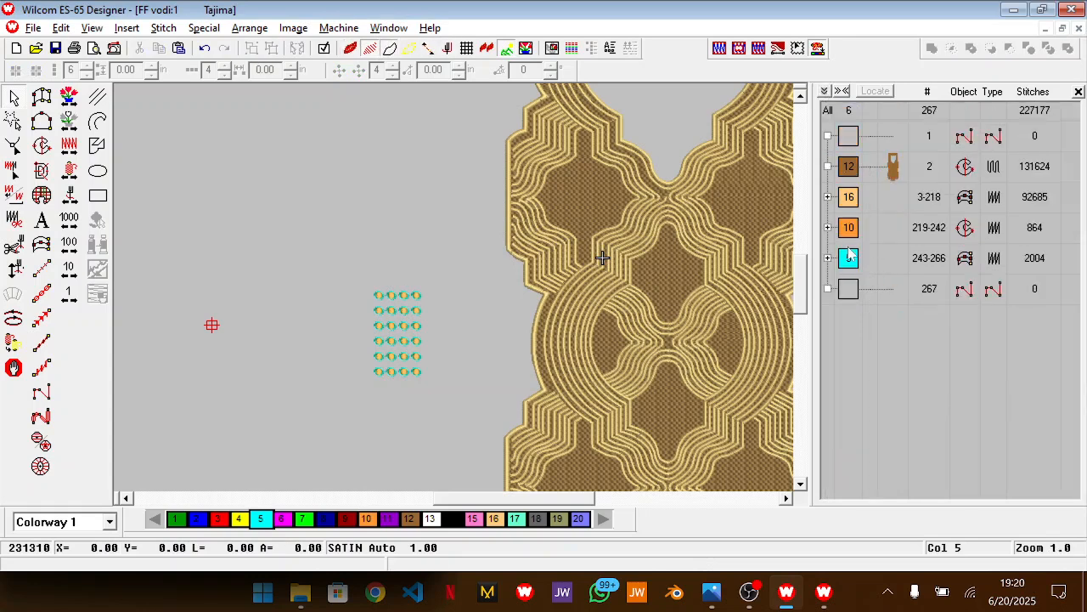
Recolour the cyan border block of the dots to gold colour 16
left_click(849, 259)
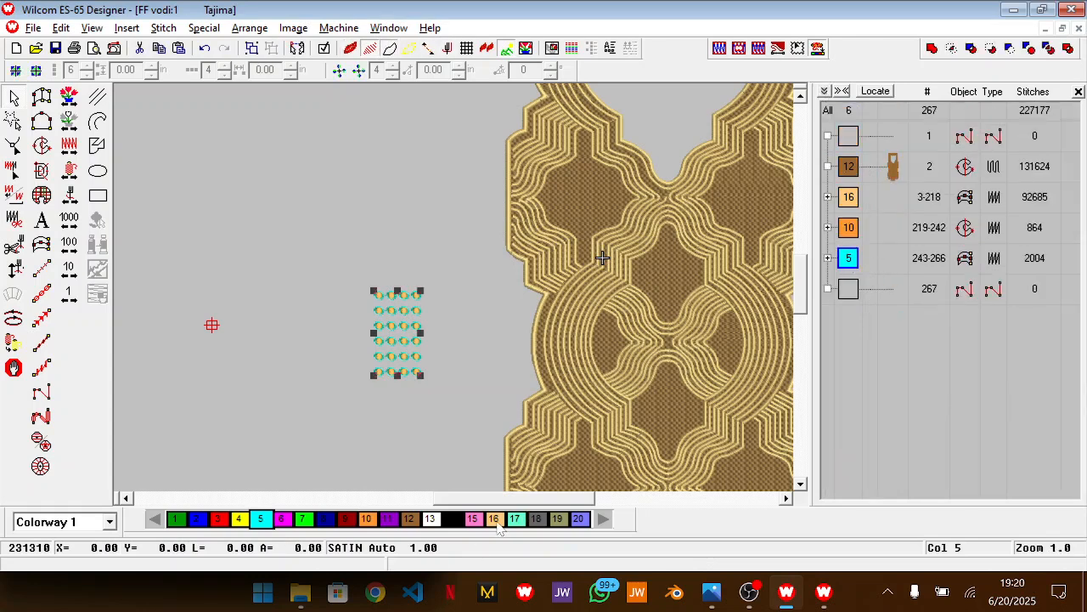
left_click(496, 520)
left_click(441, 326)
key("z")
key("z")
scroll(441, 326, "down", 1)
key("shift+z")
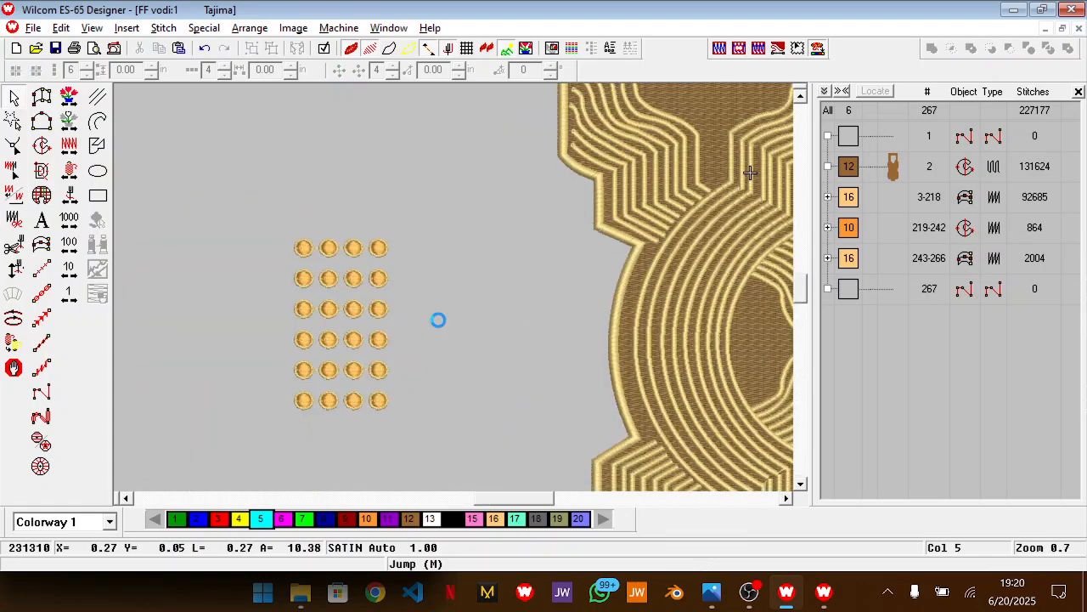
Compare the dots with the Photos reference, then return to Wilcom and move their colour 16 borders ahead of the orange fills in stitch order
left_click_drag(445, 189, 258, 443)
key("alt+Tab")
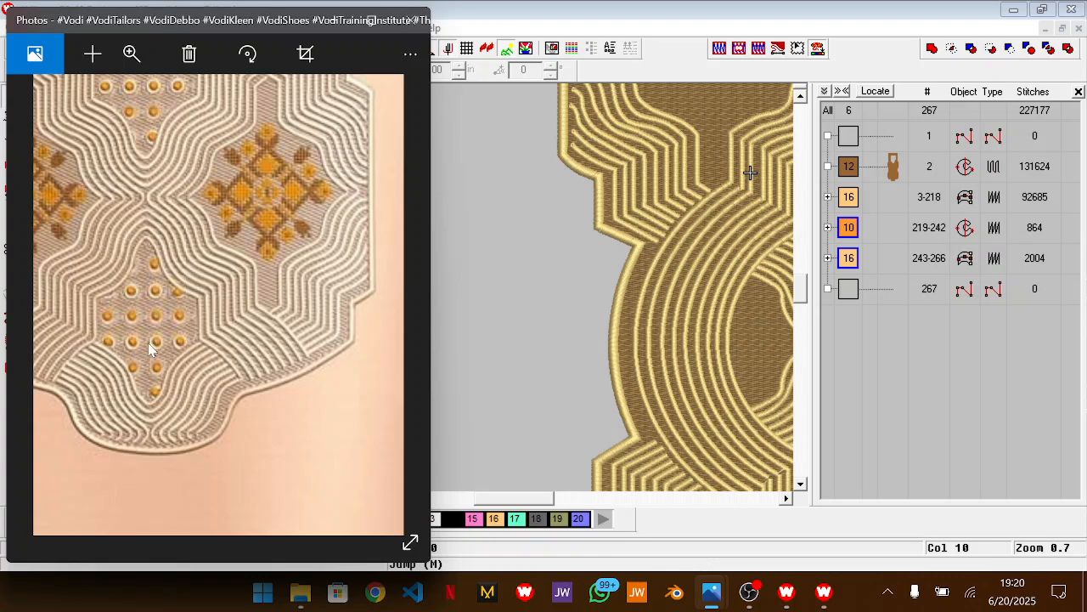
key("alt+Tab")
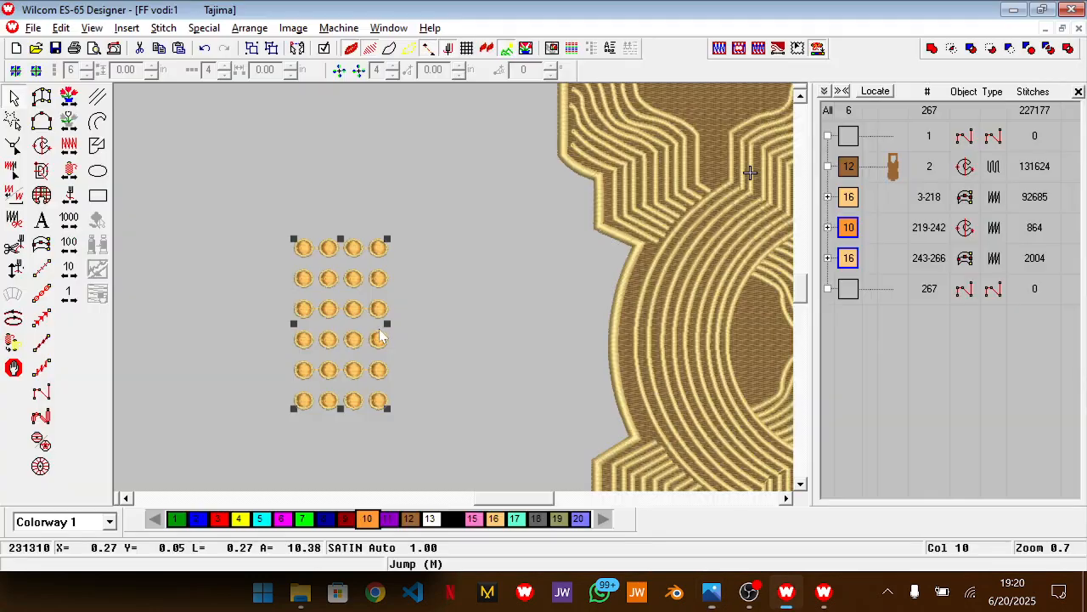
left_click(893, 337)
left_click_drag(853, 255, 854, 220)
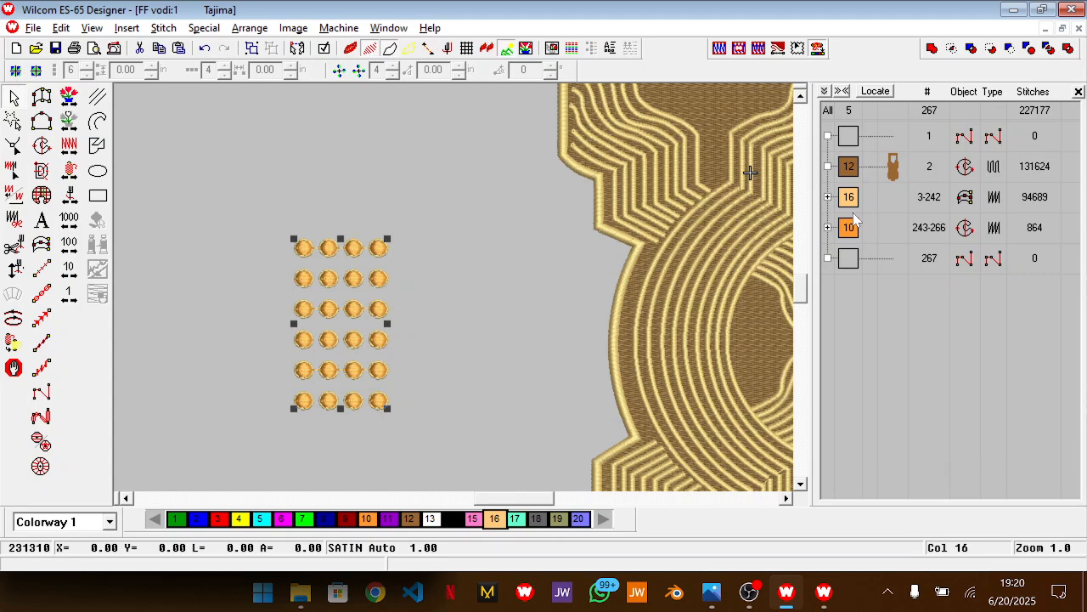
Undo the border resequencing to compare how the dots look, then redo it
key("ctrl+z")
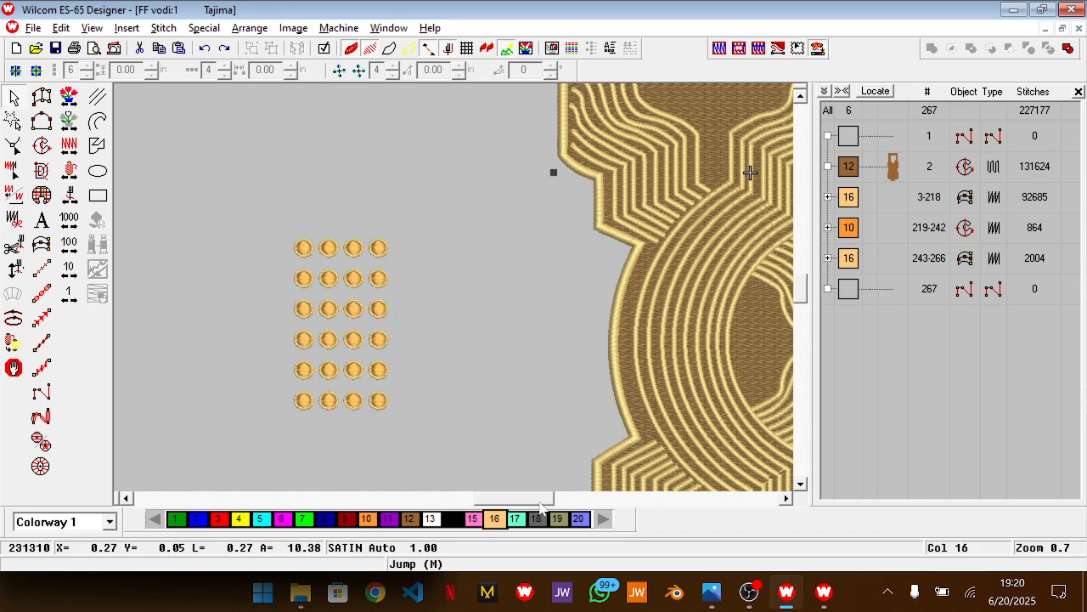
left_click_drag(540, 502, 541, 502)
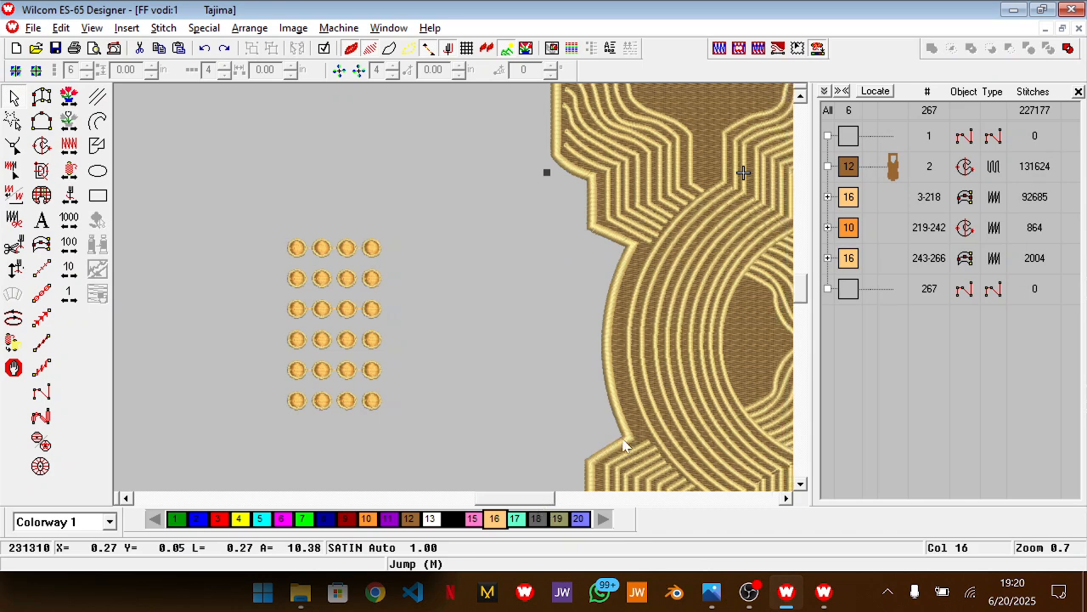
key("ctrl+y")
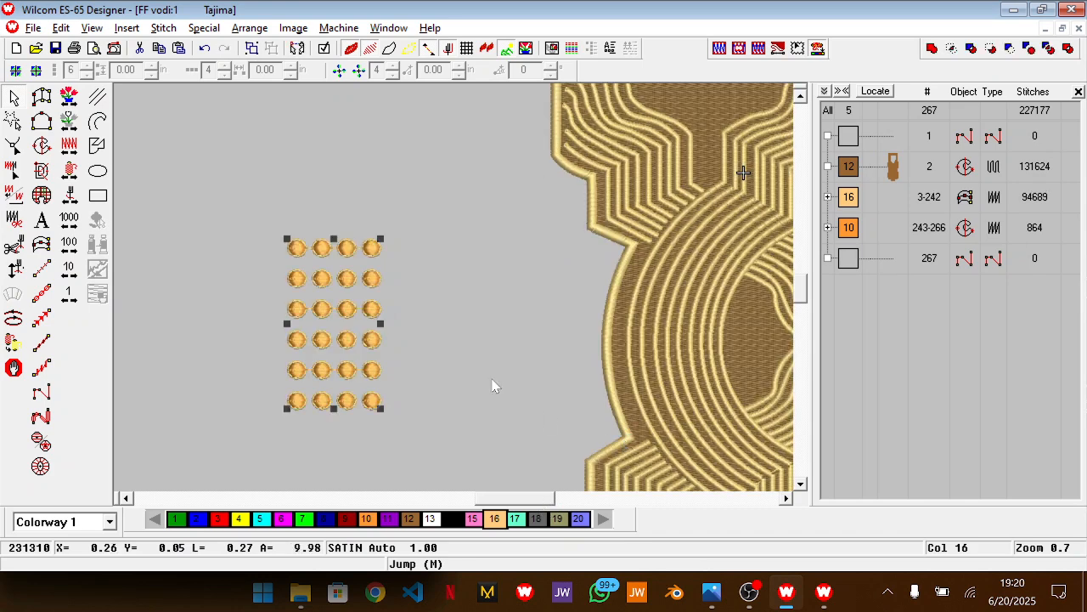
Select the dot borders, objects 219 to 242, in the colour 16 block and increase their Input C column width
left_click(828, 197)
scroll(879, 308, "down", 15)
scroll(879, 308, "down", 15)
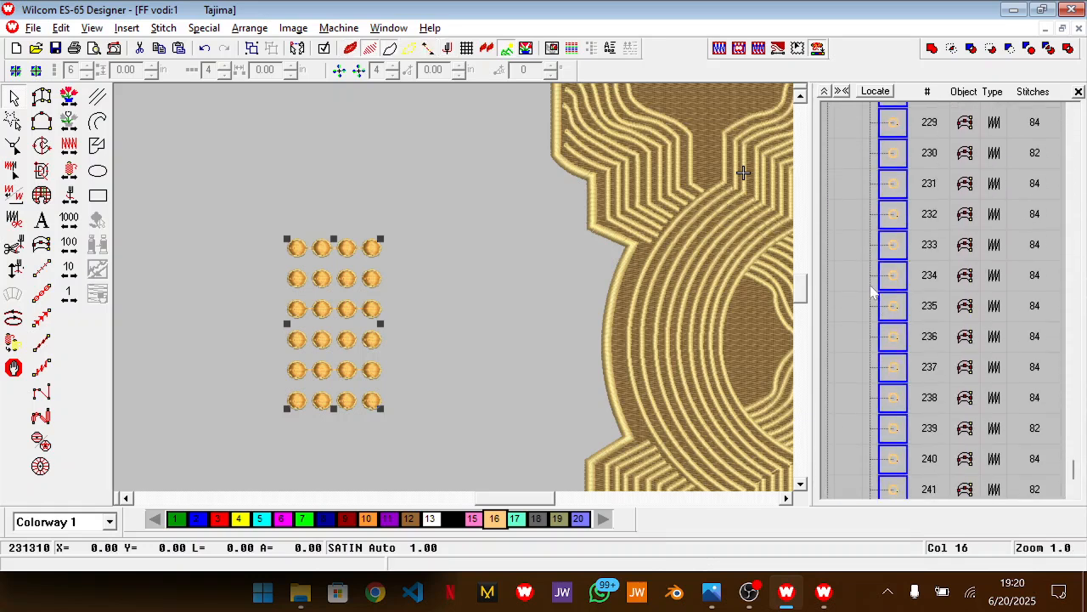
key("Escape")
scroll(881, 272, "up", 4)
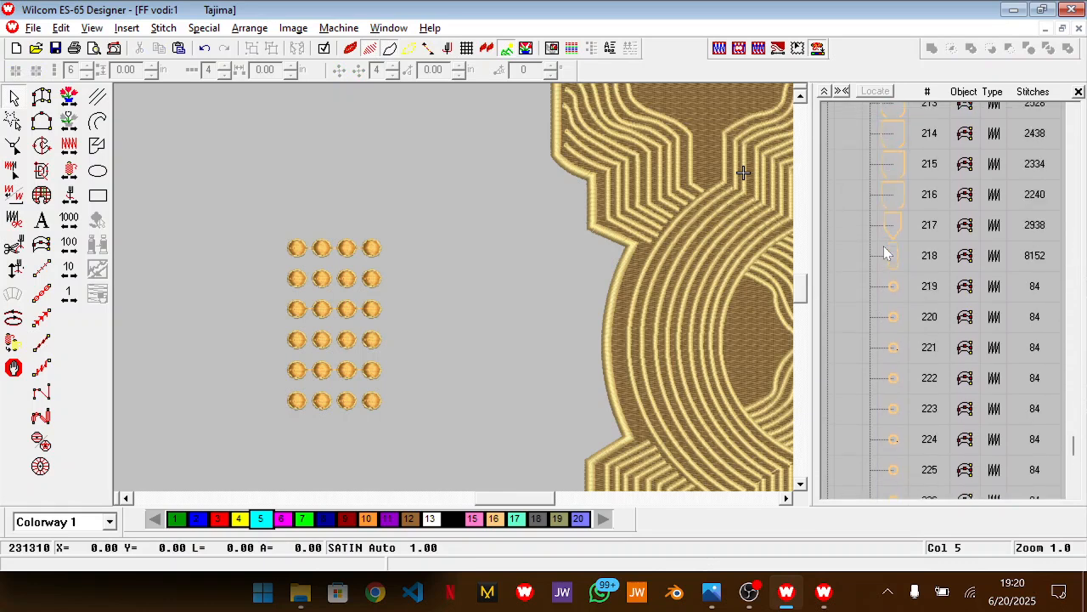
left_click(892, 330)
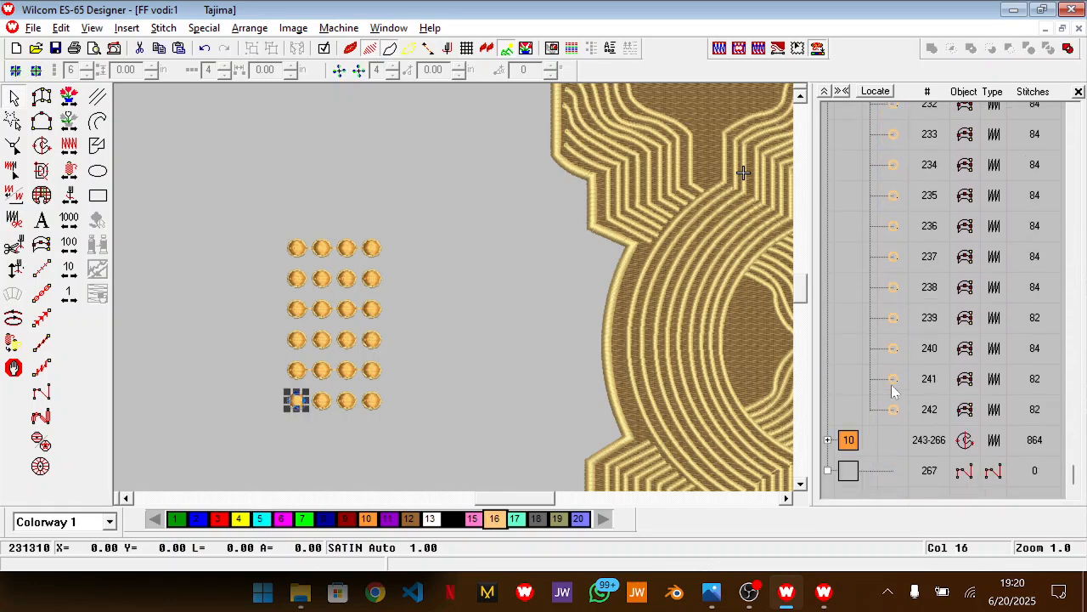
left_click(892, 412, "shift")
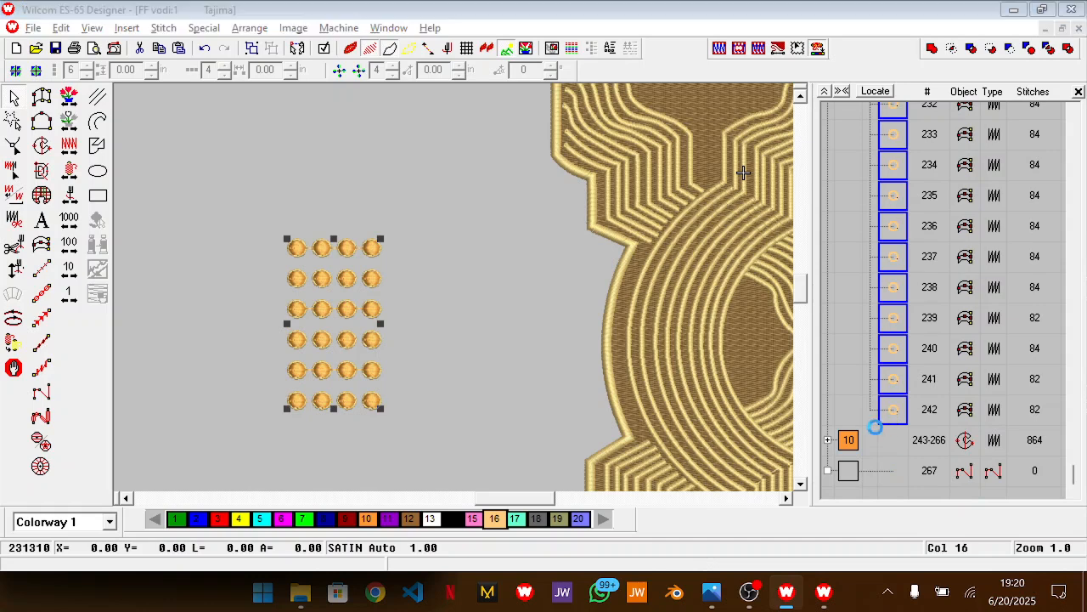
double_click(890, 418)
left_click(500, 145)
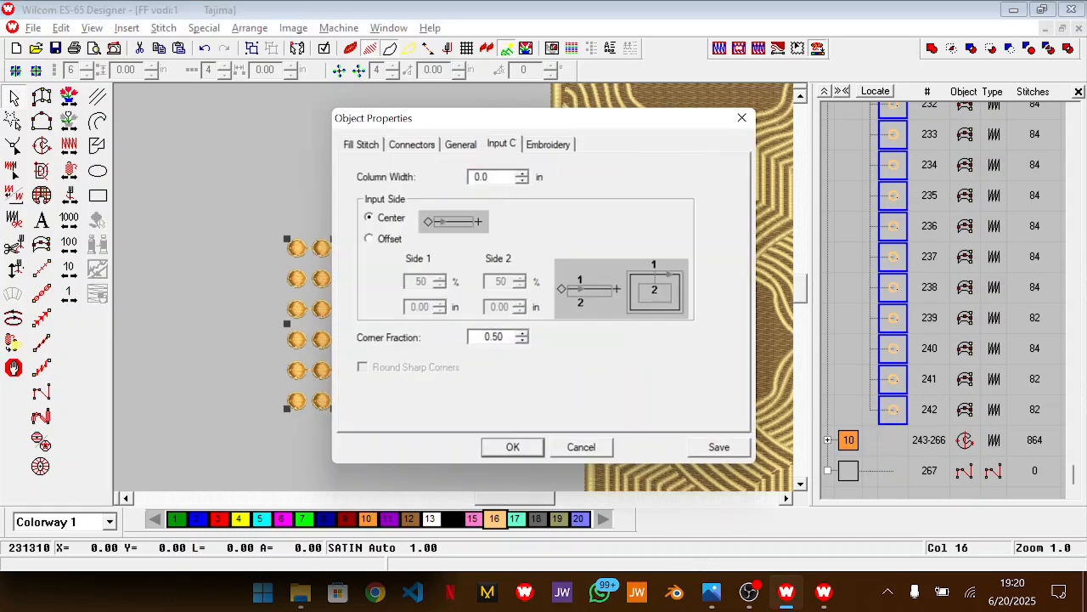
key("Return")
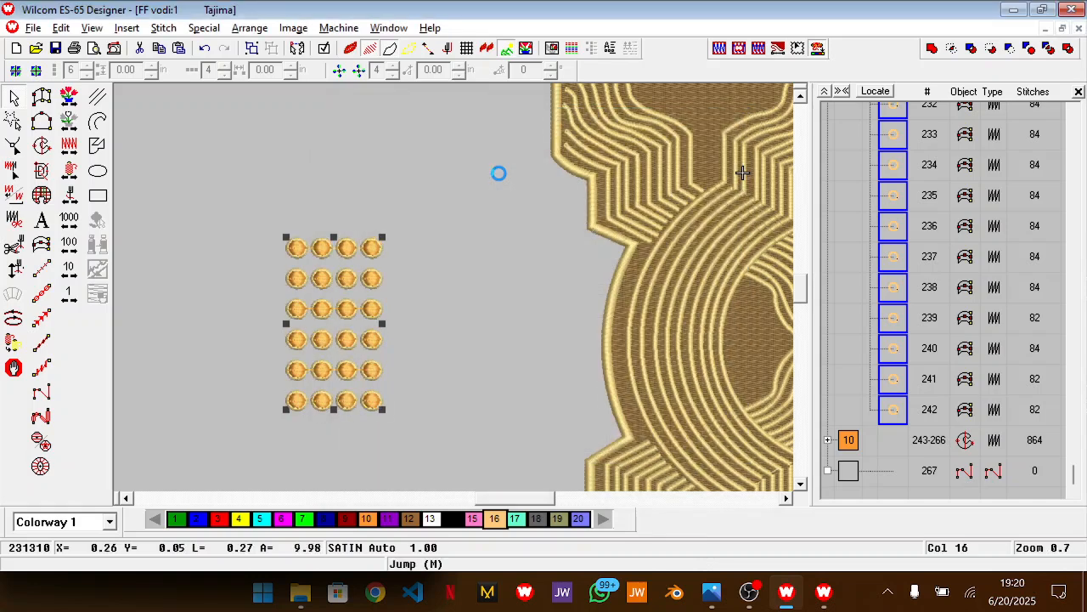
Group all the dots with their borders and move the array onto the central brown panel below the large circle motif
left_click(466, 385)
scroll(467, 385, "down", 1)
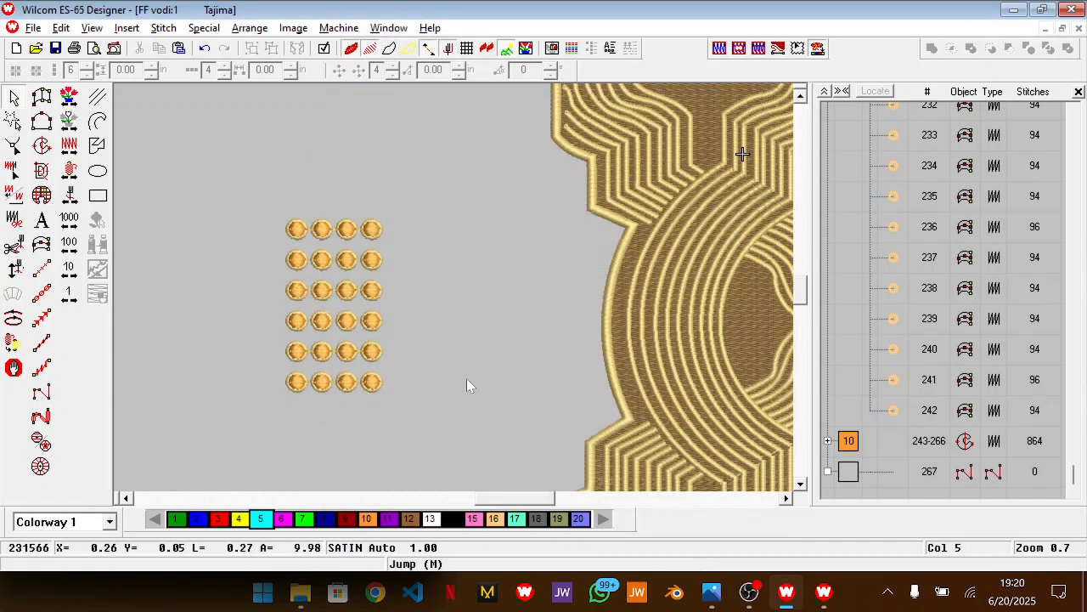
left_click_drag(241, 201, 446, 455)
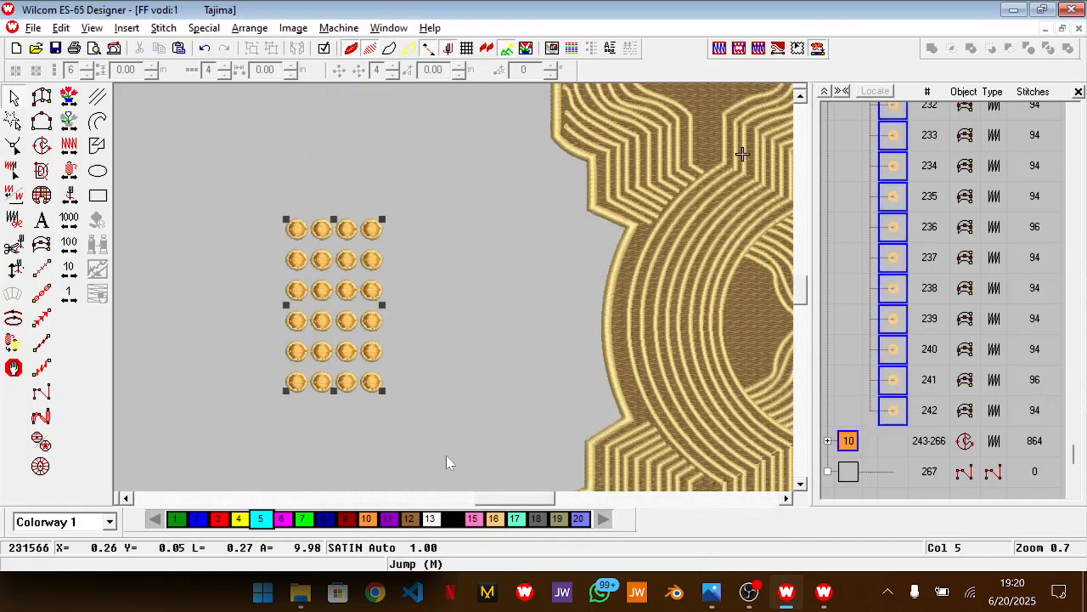
left_click_drag(353, 351, 603, 321)
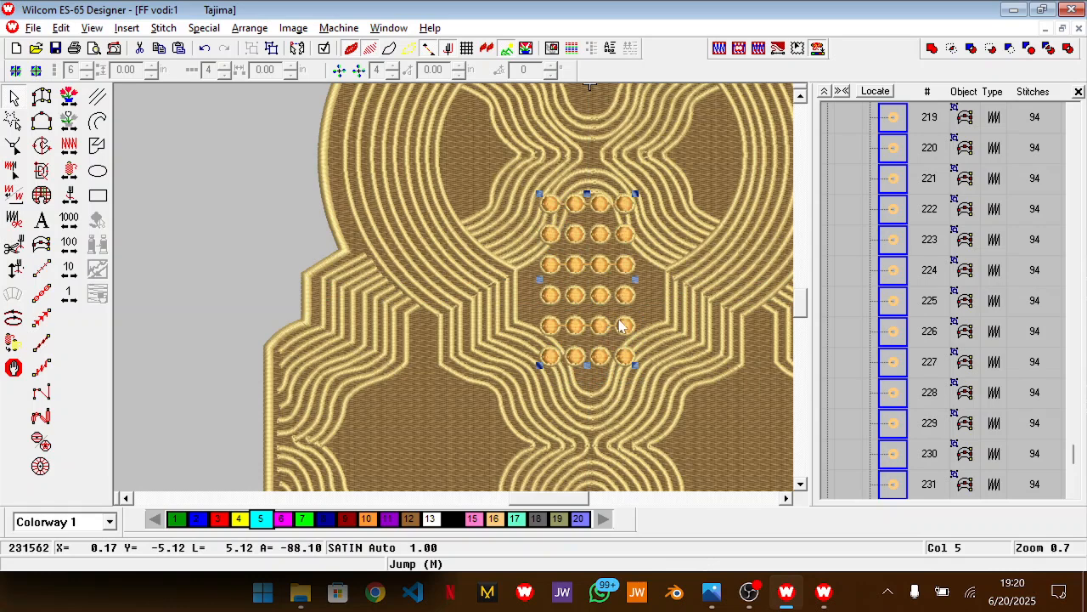
Check the dot positions in the Photos reference, then return to Wilcom and move the dot group down to the lowest central brown panel
key("alt+Tab")
left_click_drag(159, 381, 213, 538)
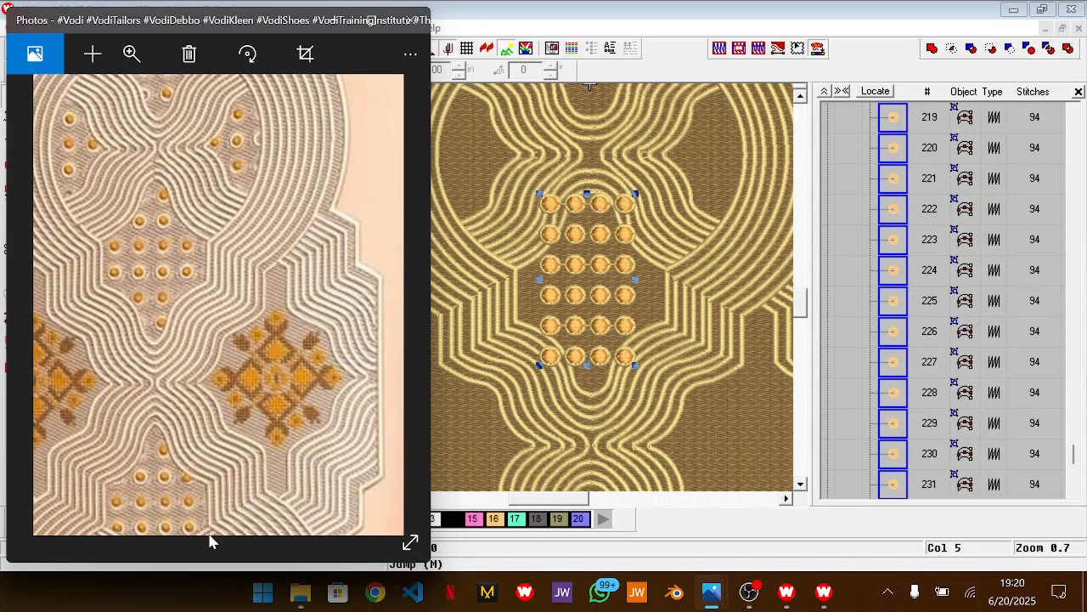
left_click_drag(178, 113, 232, 2)
scroll(236, 246, "down", 2)
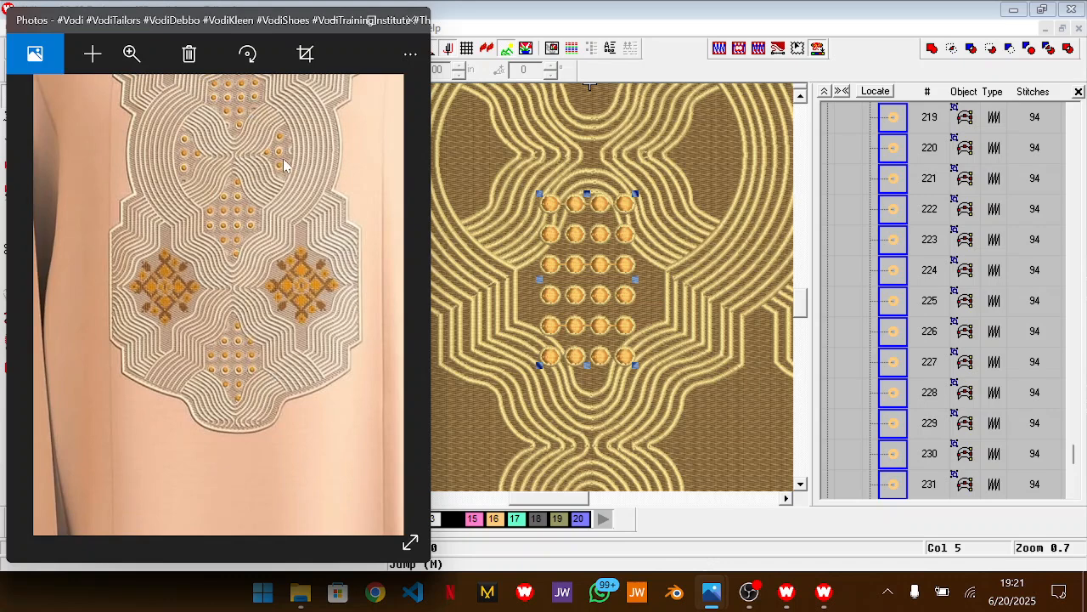
left_click(595, 306)
scroll(594, 306, "down", 3)
scroll(594, 306, "up", 1)
left_click_drag(593, 100, 594, 414)
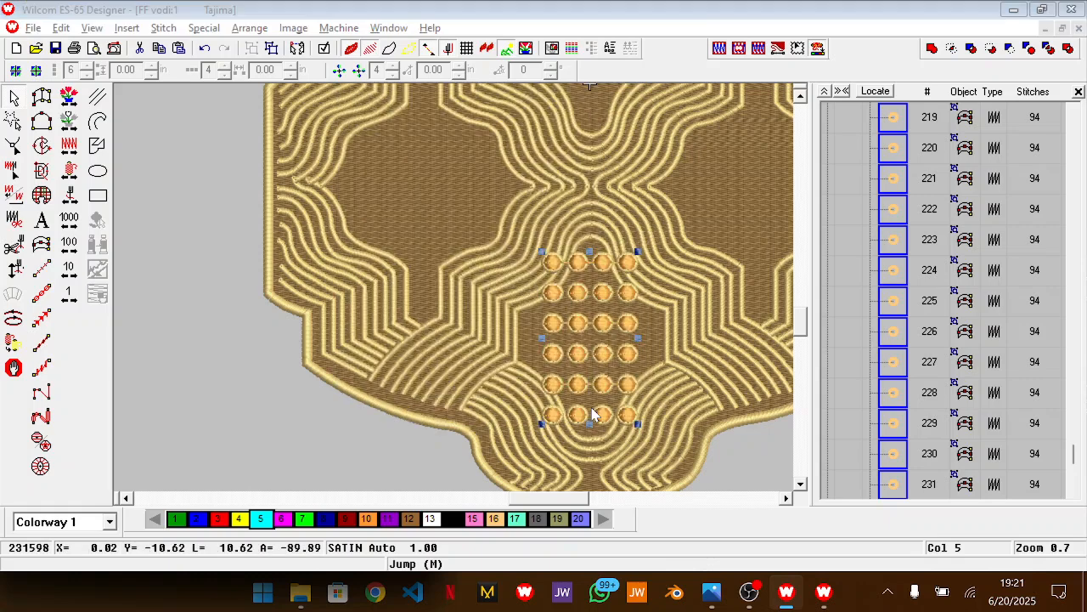
Switch to the Photos reference and examine the lowest dot cluster to compare its arrangement with the dot array
key("alt+Tab")
scroll(255, 353, "up", 3)
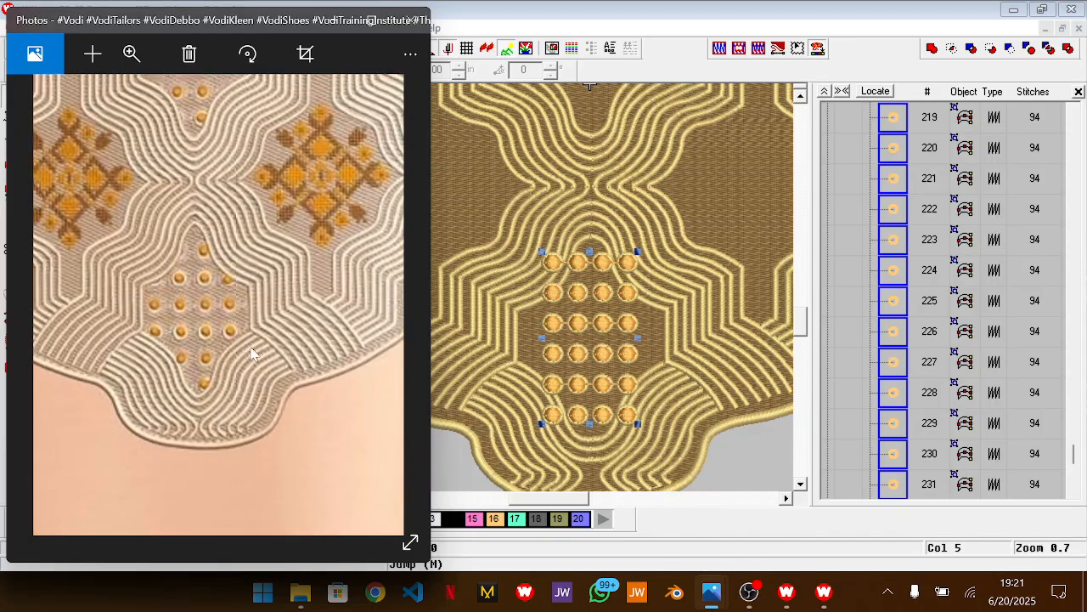
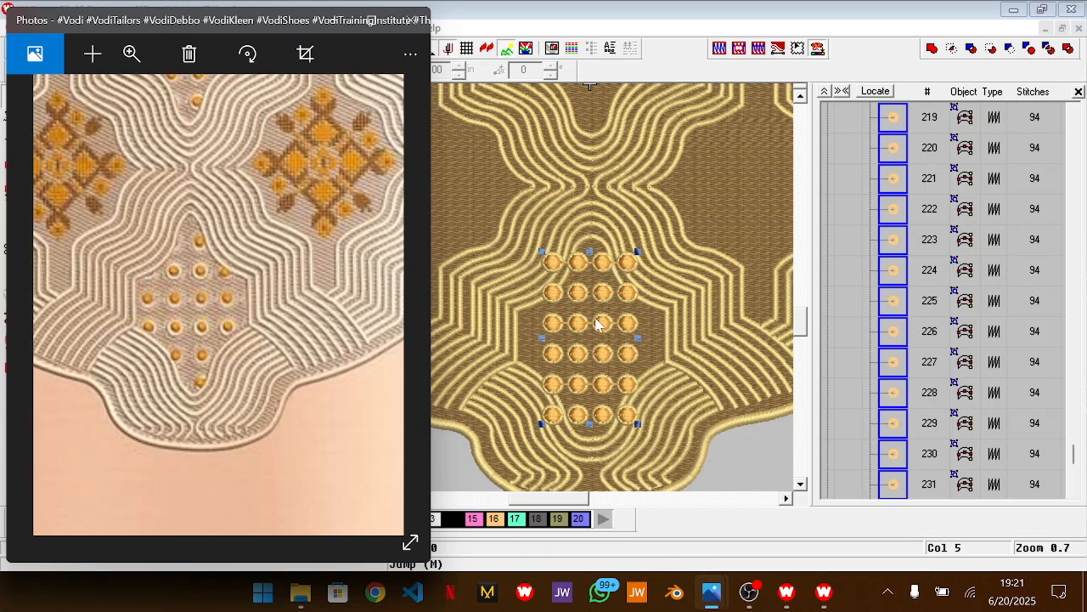
Return to Wilcom and stretch the selected dot array wider to the left and slightly taller downward
left_click(544, 339)
left_click_drag(541, 338, 506, 338)
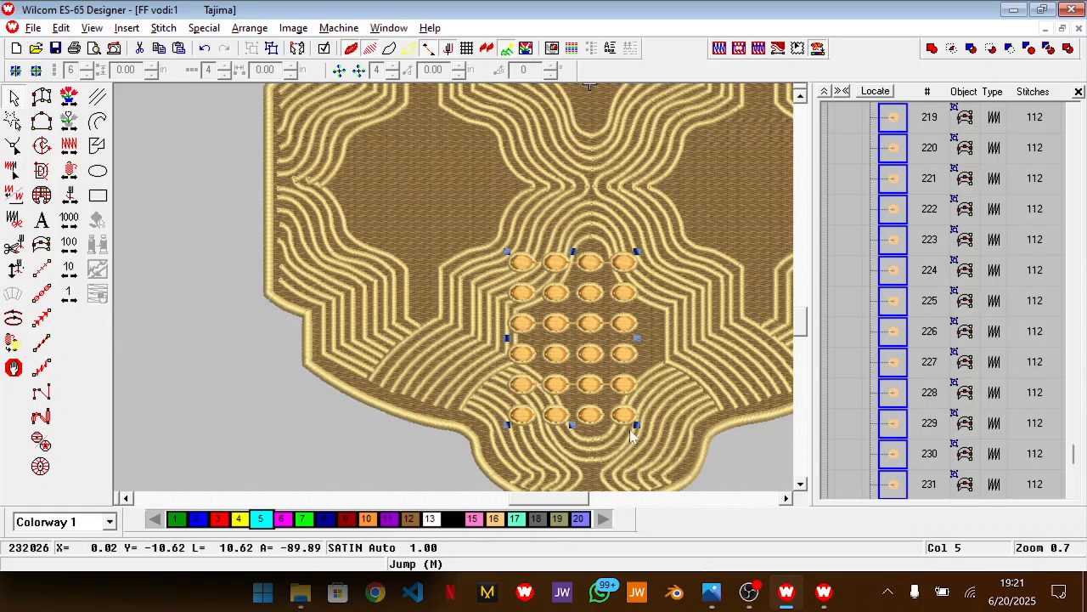
left_click_drag(573, 424, 572, 435)
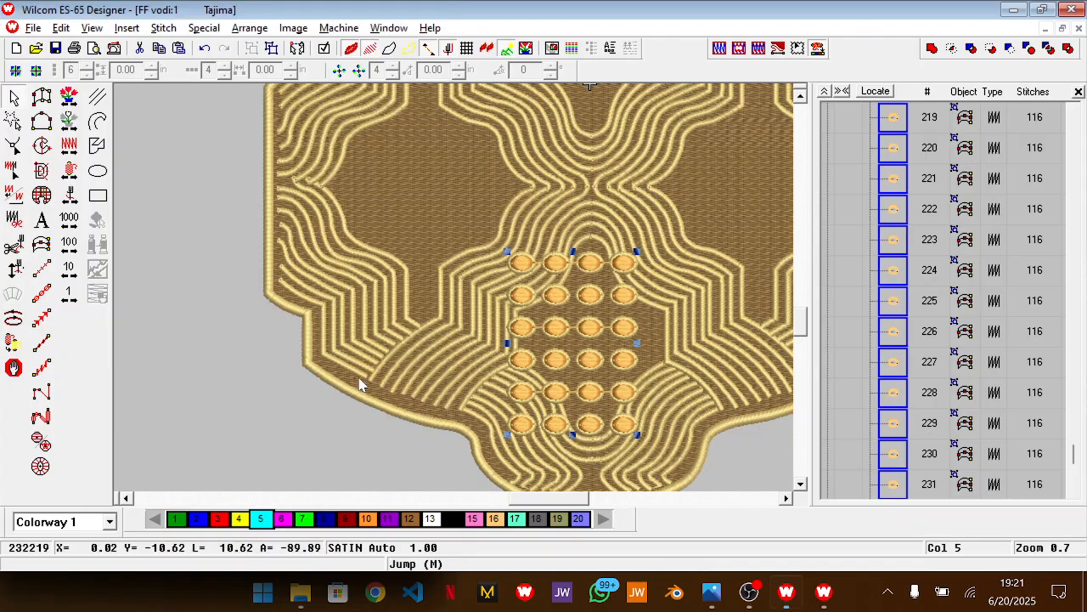
Compare the spacing with the Photos reference, then nudge the dot array right and up to centre it in the lowest brown panel
key("alt+Tab")
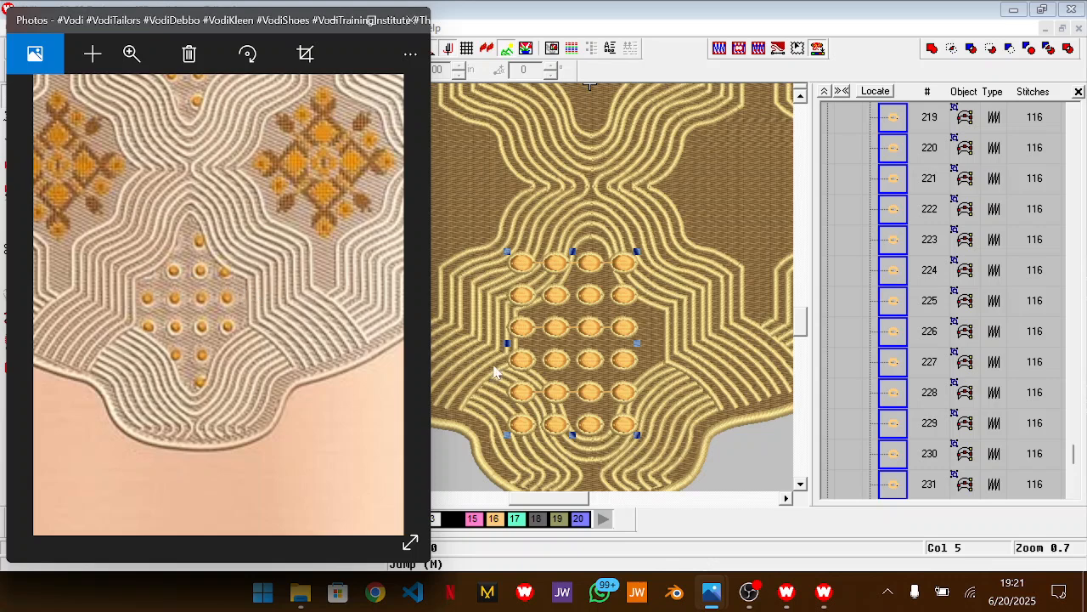
left_click(592, 410)
key("Right")
key("Right")
key("Right")
key("Right")
key("Right")
key("Right")
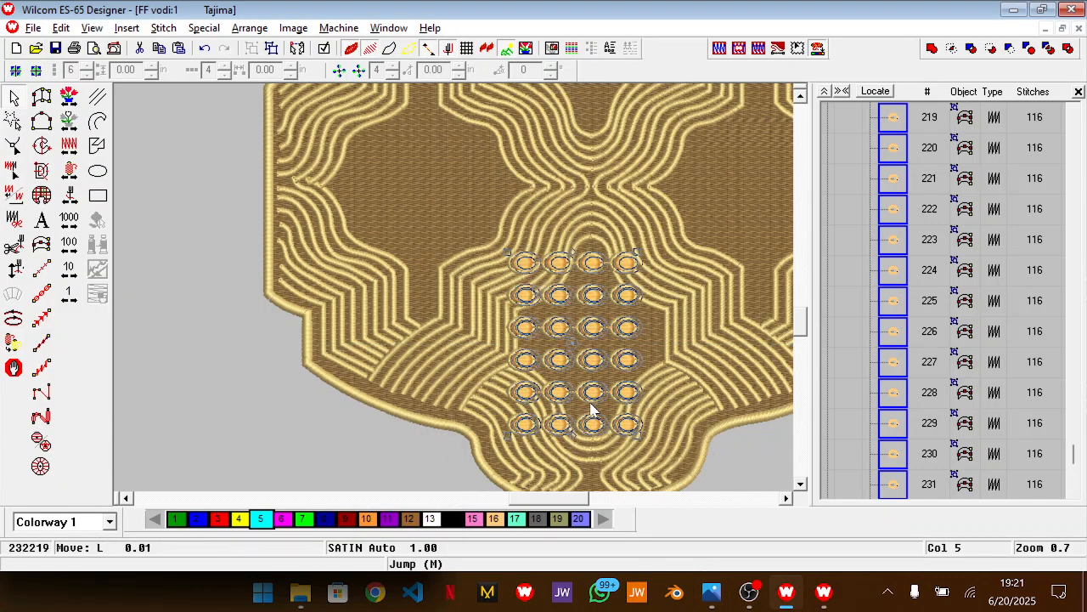
key("Right")
key("Right")
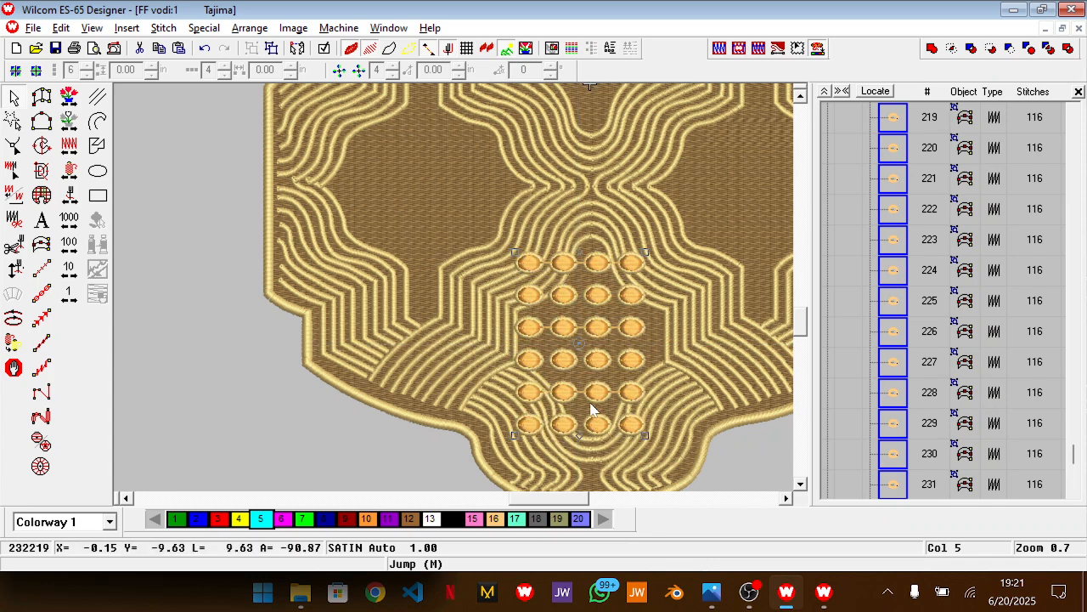
key("Up")
key("Up")
key("Up")
key("Up")
key("Up")
key("Up")
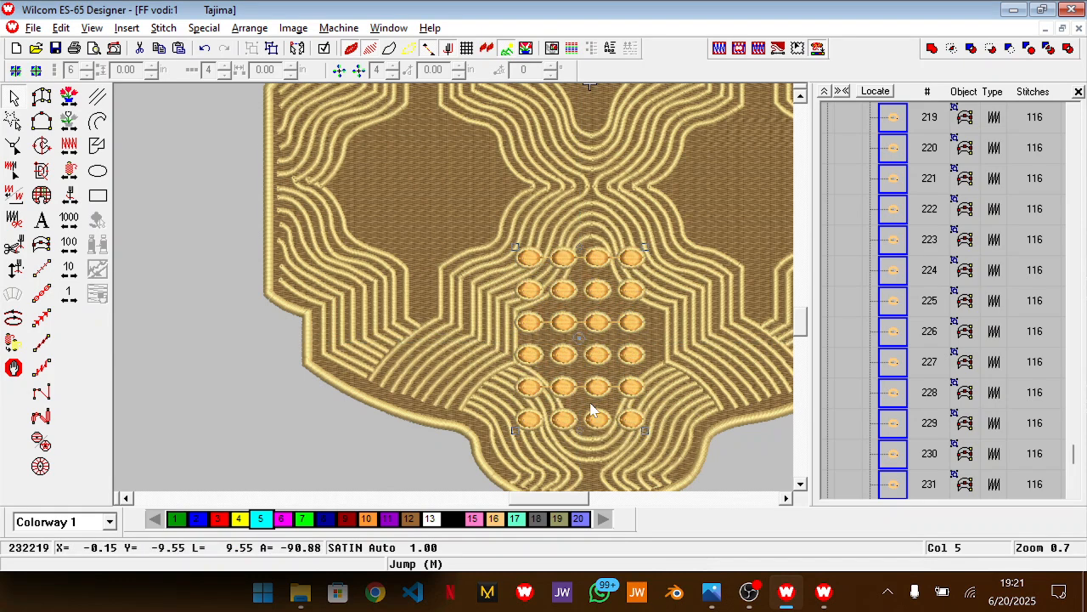
key("Up")
key("Up")
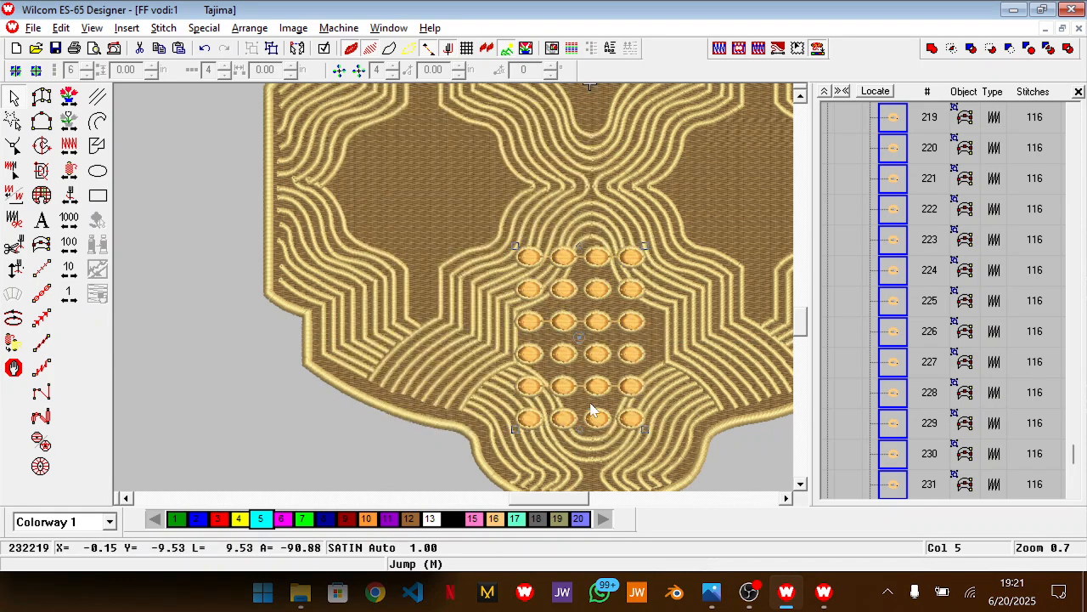
Lock the brown background and gold line objects, then check that the dot group can still be selected on its own
left_click(662, 434)
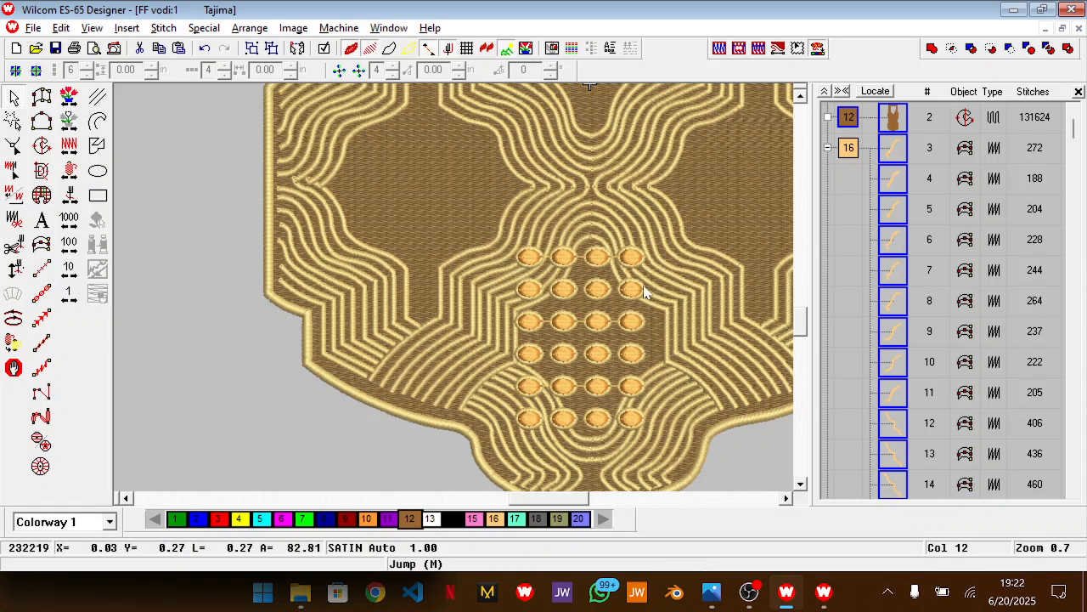
key("k")
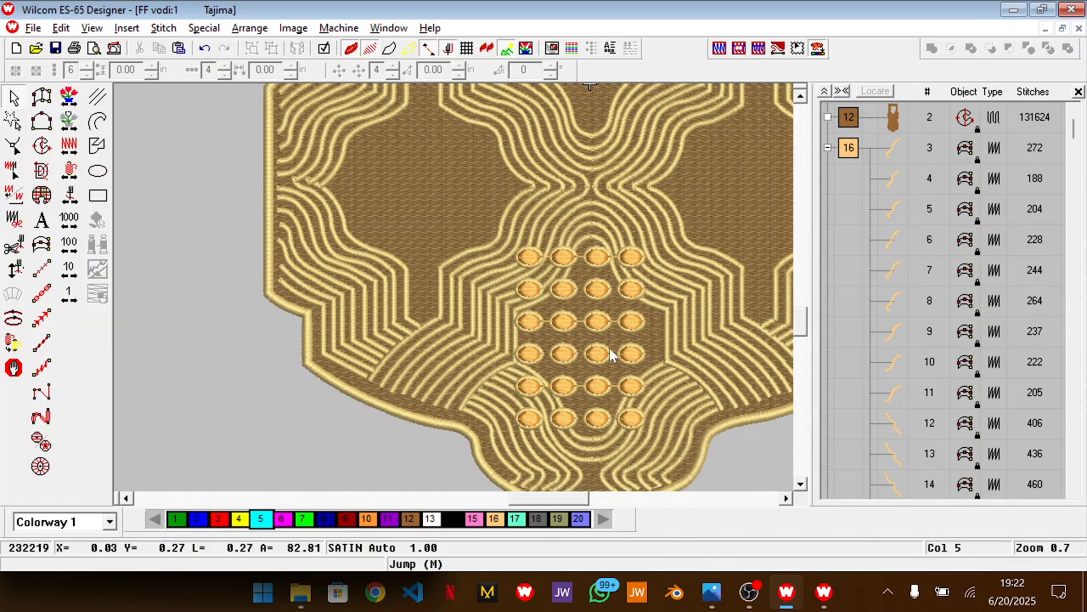
left_click(610, 356)
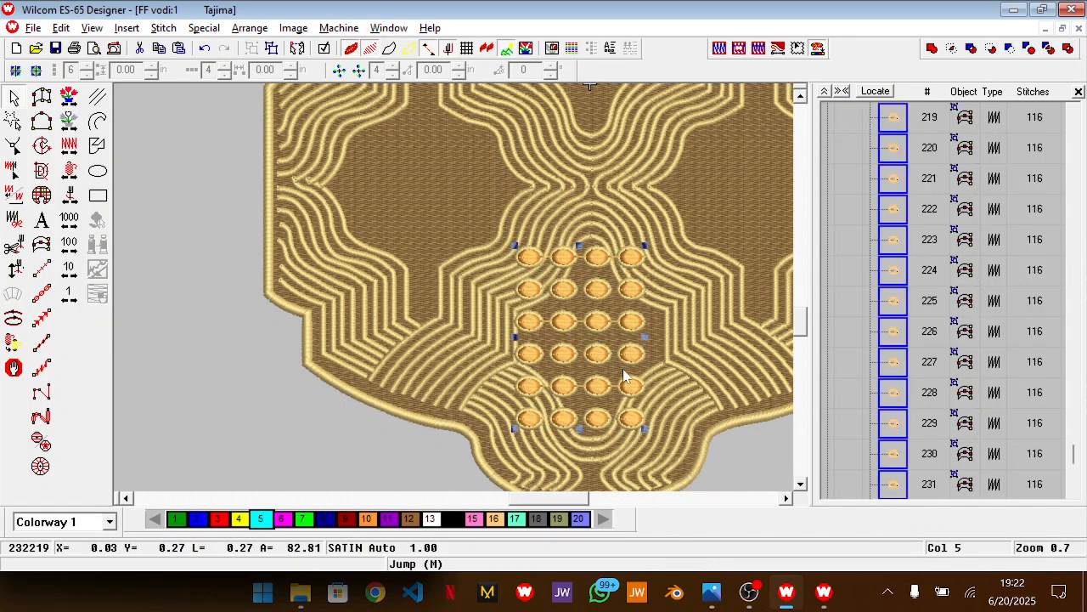
key("Escape")
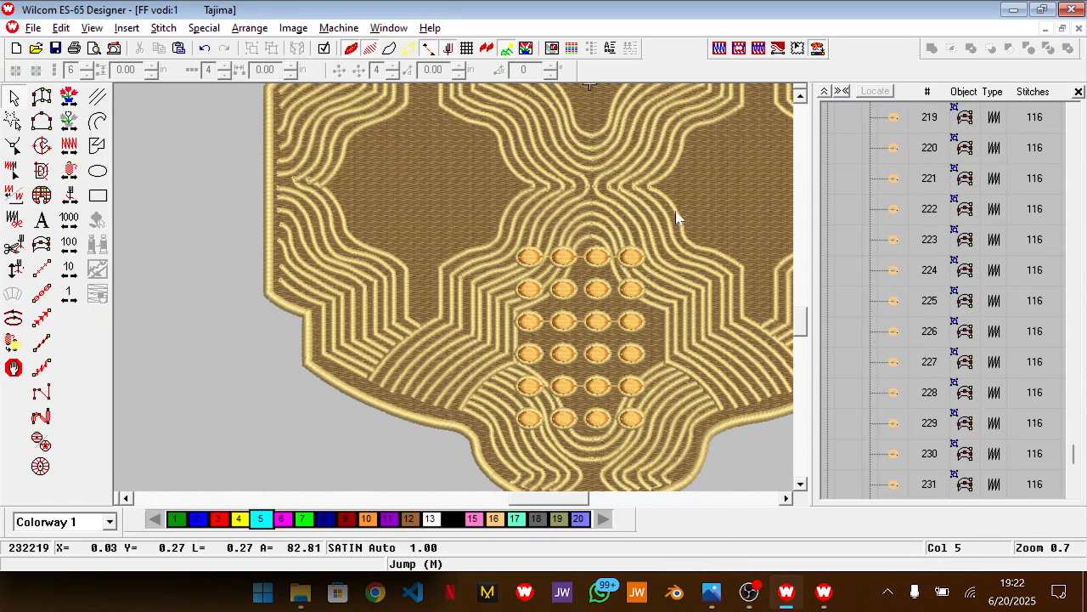
Ungroup the dot array, duplicate it and place the copy in the empty area left of the design
left_click(599, 326)
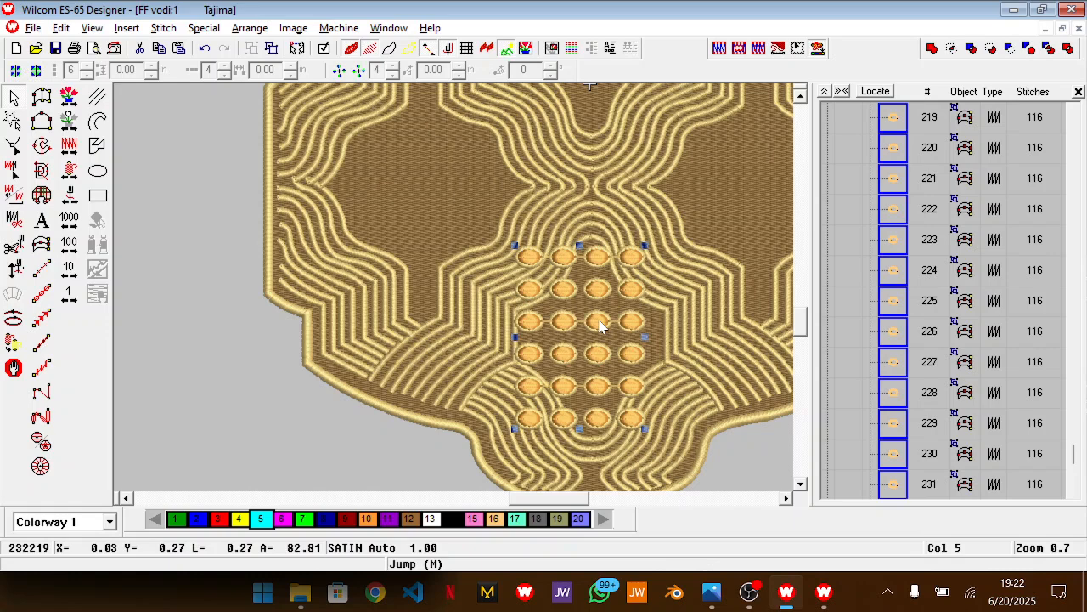
key("Escape")
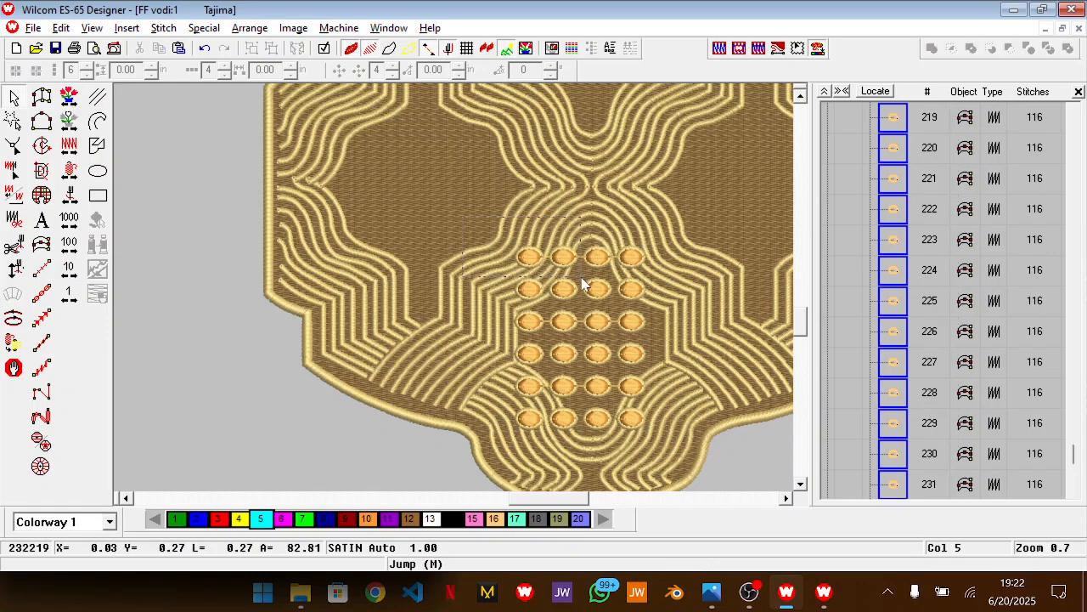
left_click(635, 389)
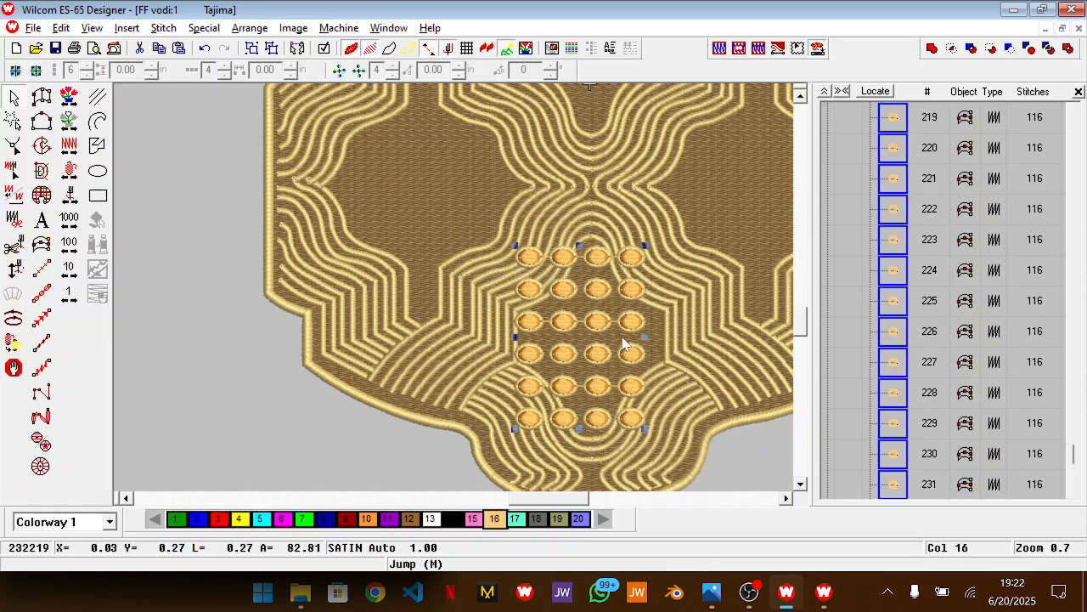
key("ctrl+d")
left_click_drag(622, 338, 163, 327)
Delete the first, second and fourth dots of the array's top row, keeping only the third dot
left_click_drag(426, 214, 590, 286)
key("Delete")
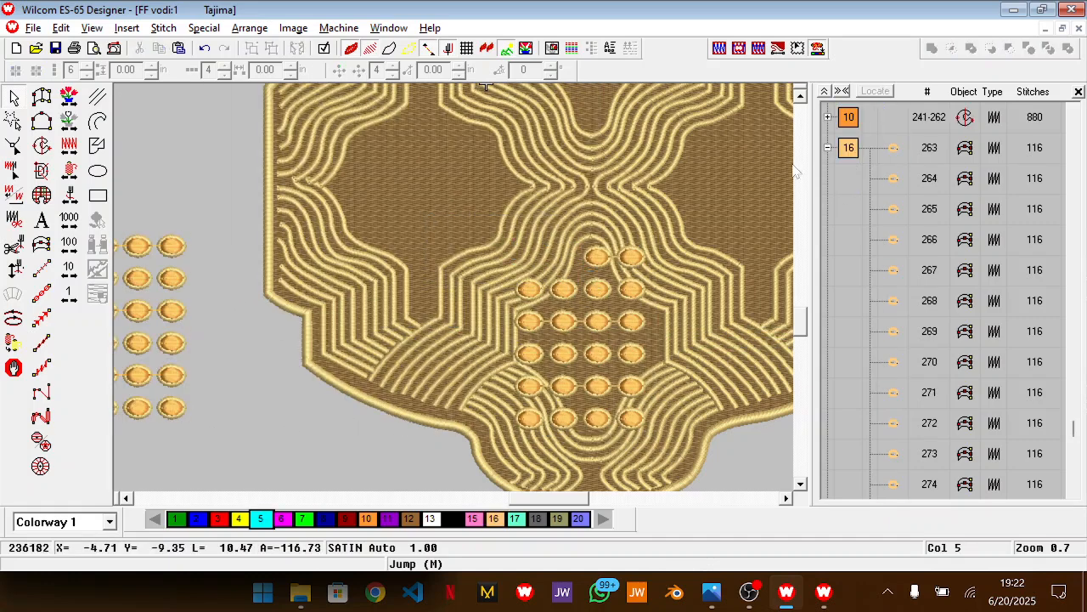
left_click(631, 256)
key("Delete")
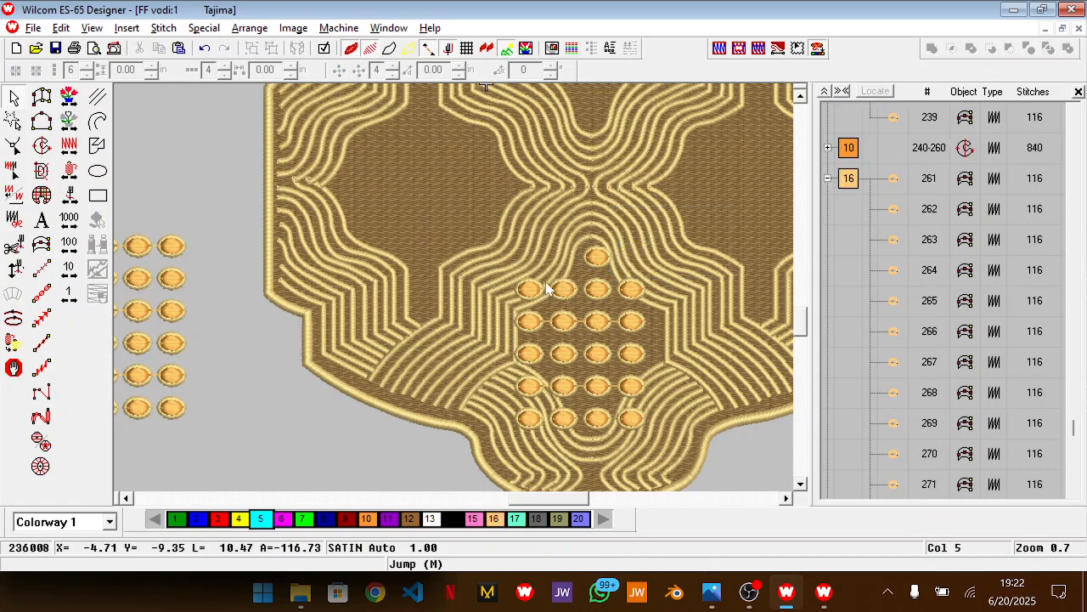
Try removing dots from the array's second row, check the Photos reference, and undo the second-row deletions
key("Delete")
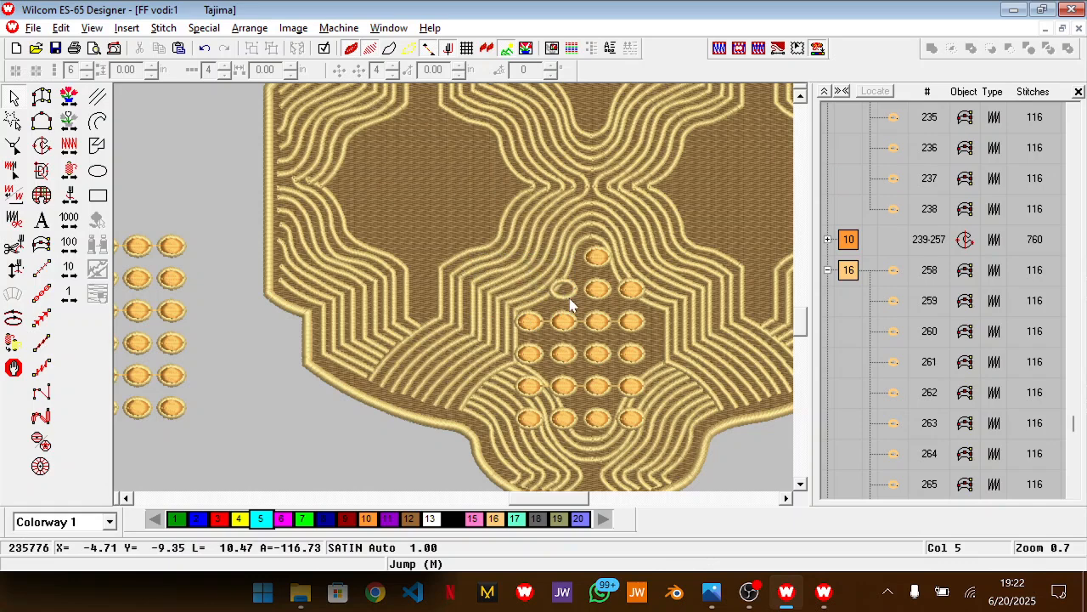
left_click_drag(575, 303, 576, 303)
left_click_drag(663, 272, 538, 290)
key("ctrl+z")
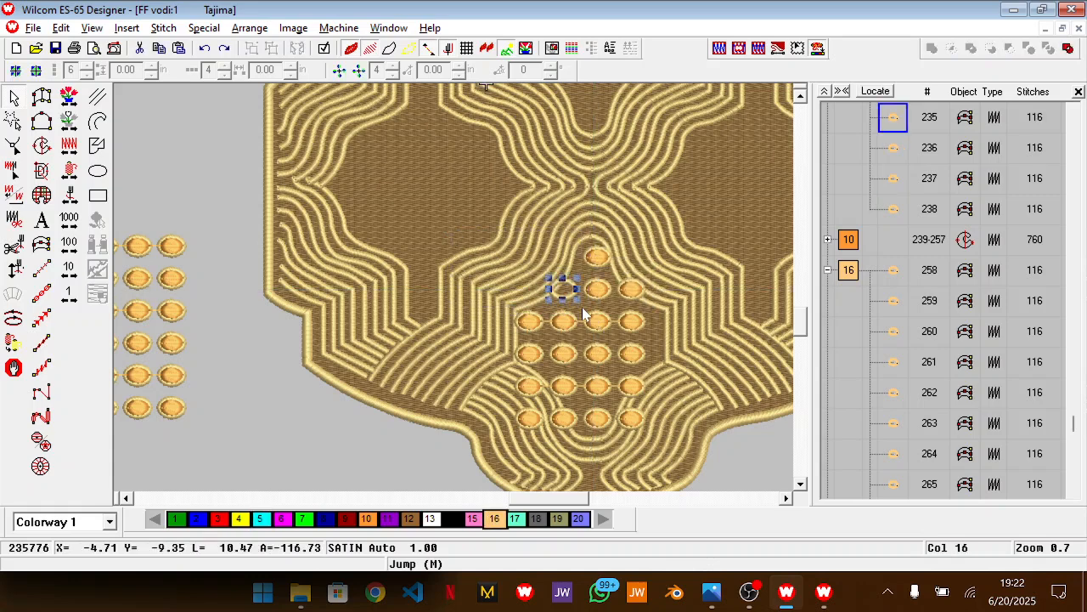
key("alt+Tab")
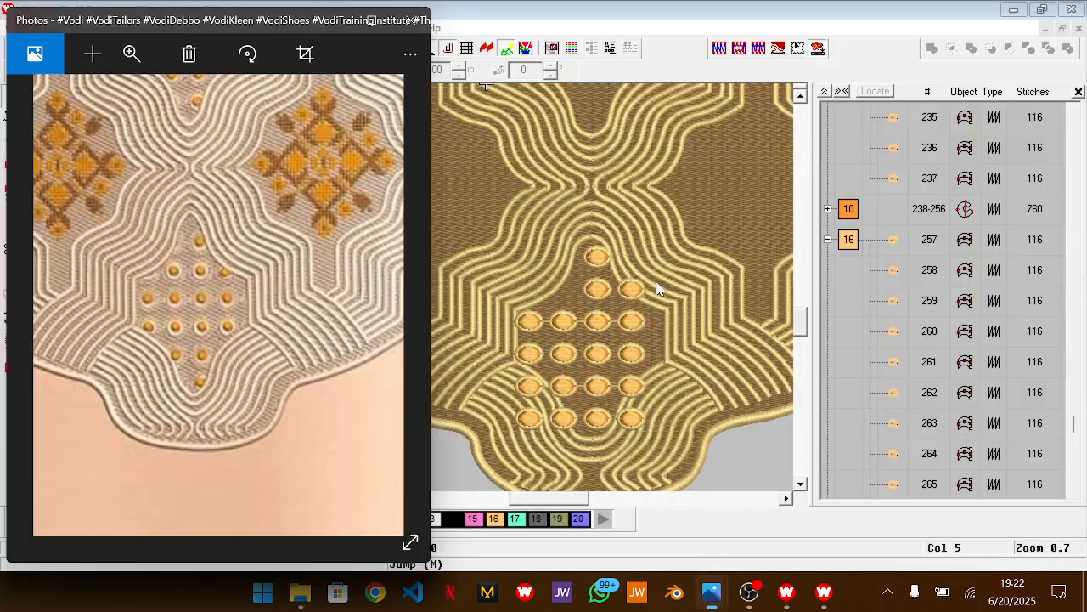
key("alt+Tab")
key("ctrl+v")
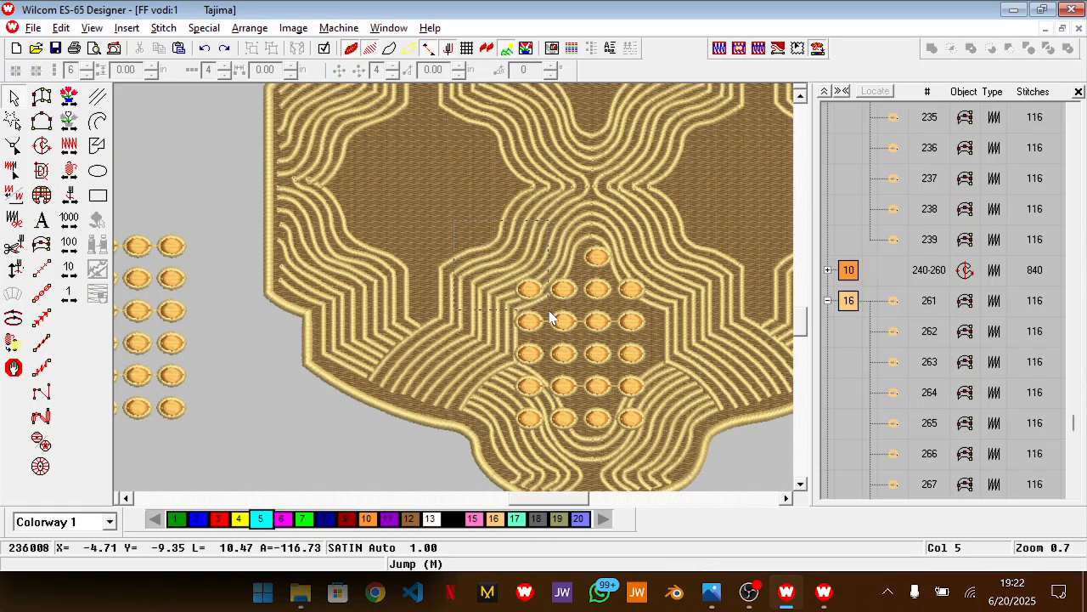
Delete the leftmost dot of the second row and compare the arrangement with the Photos reference
key("Delete")
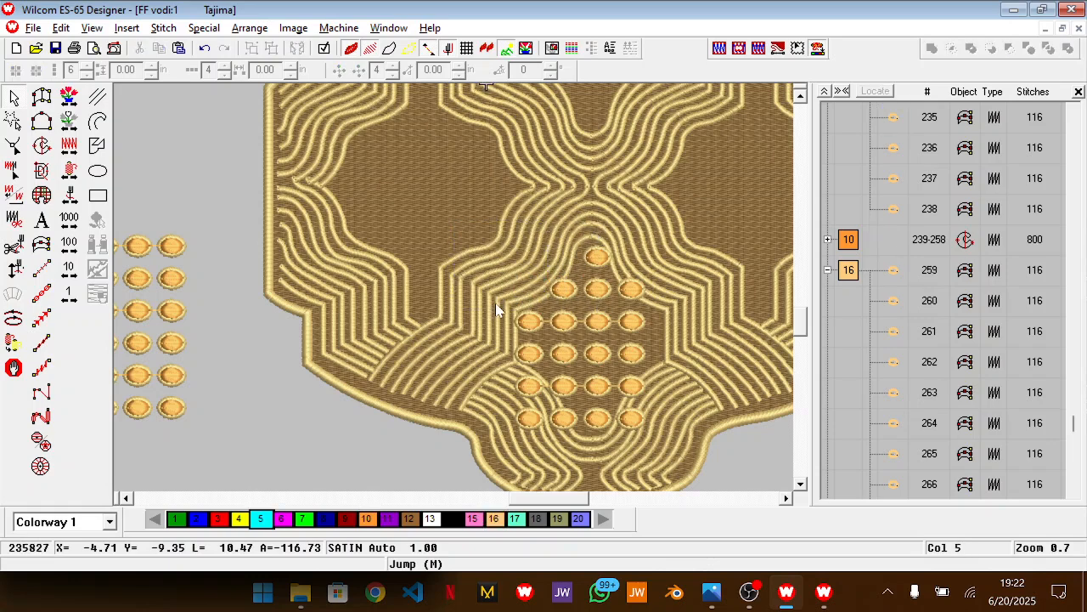
key("alt+Tab")
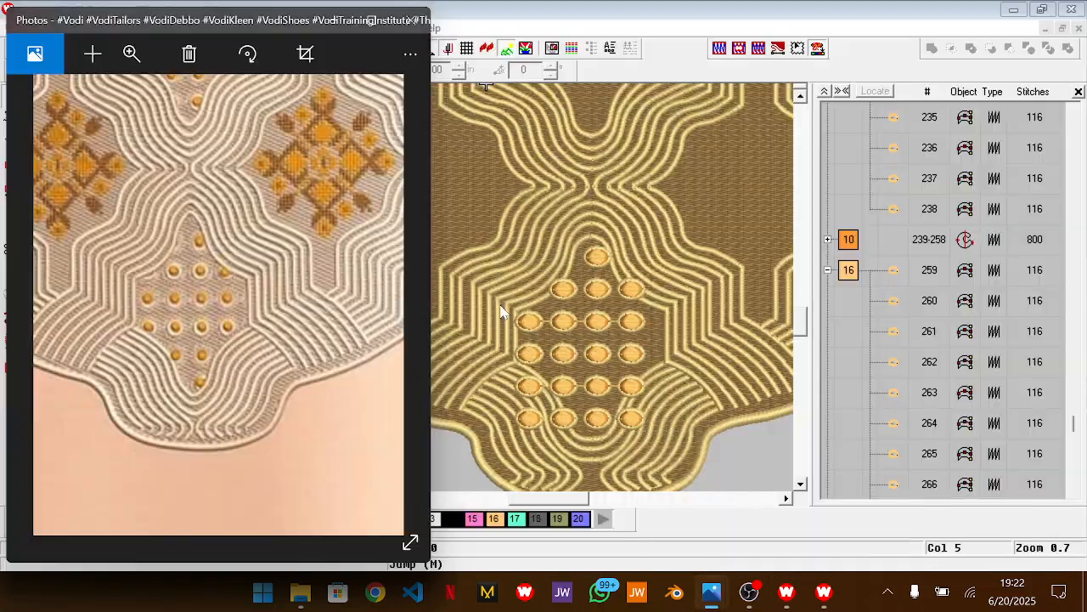
key("alt+Tab")
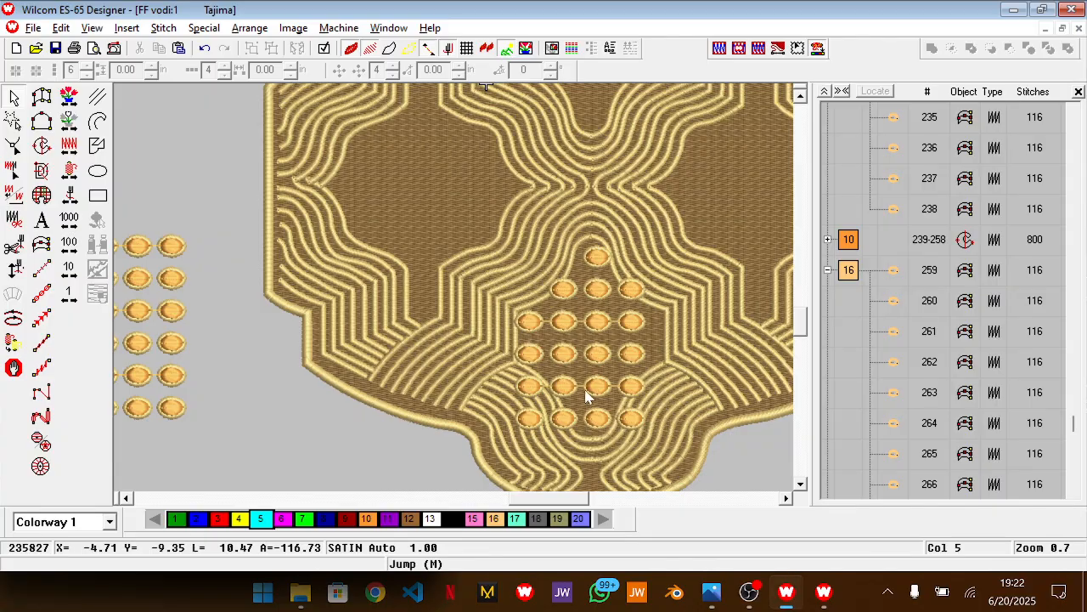
Select the dots in the two middle four-dot rows and narrow them slightly from their left edge
scroll(590, 397, "down", 2)
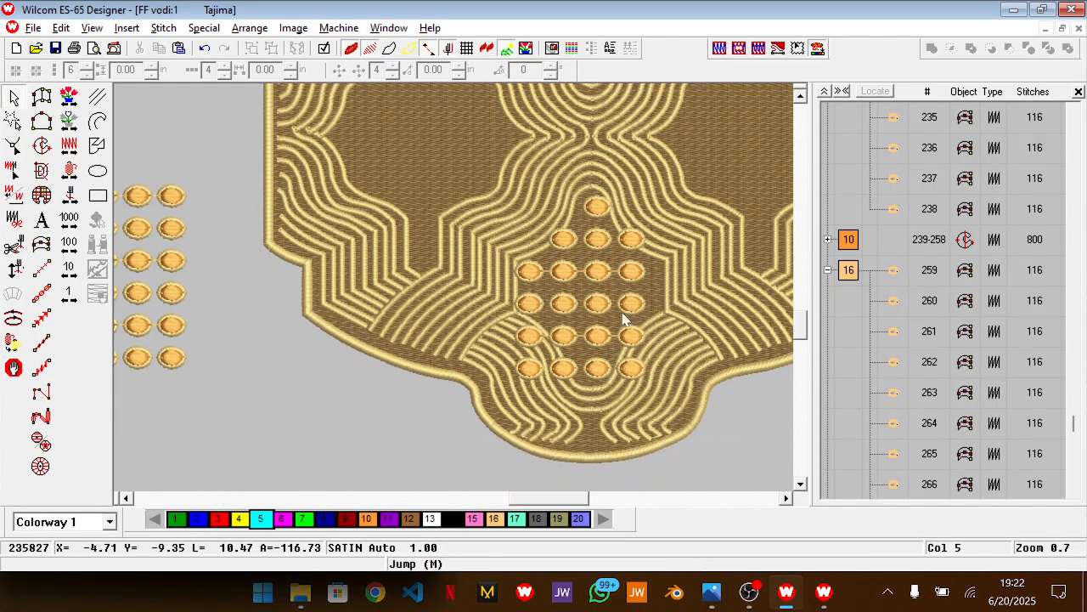
left_click_drag(661, 334, 659, 332)
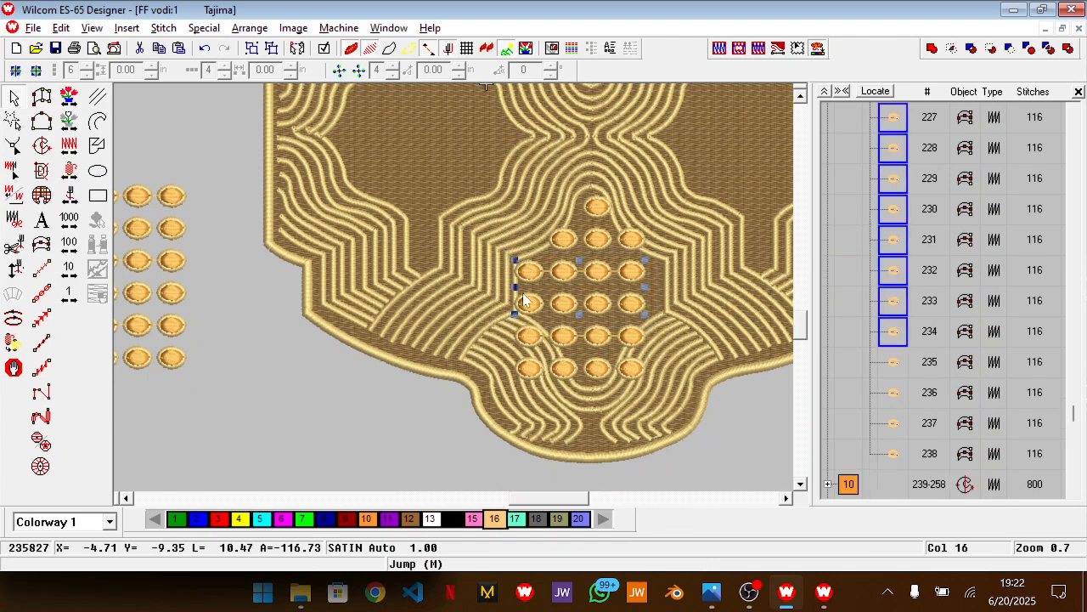
left_click_drag(515, 287, 519, 287)
Narrow the three-dot second row from both sides, and slightly reduce the width of the single top dot
left_click_drag(669, 222, 536, 255)
left_click_drag(646, 240, 638, 241)
left_click_drag(549, 241, 559, 241)
key("Escape")
left_click(603, 209)
left_click_drag(616, 208, 613, 207)
key("Escape")
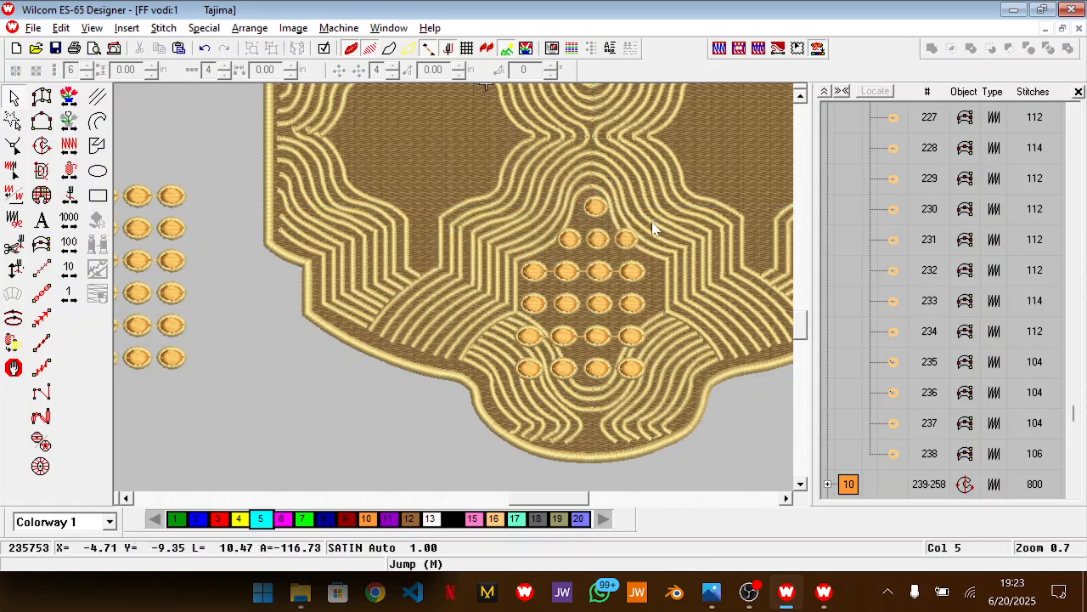
Delete the leftmost dots of the two bottom rows and the rightmost dot of the last row
scroll(654, 287, "down", 3)
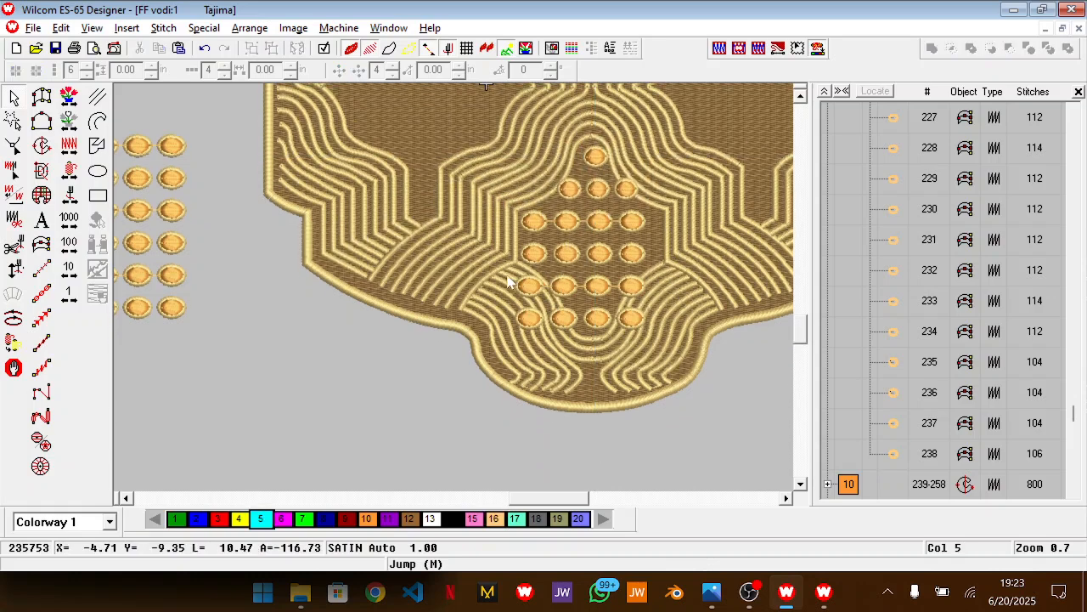
left_click_drag(549, 355, 514, 269)
key("Delete")
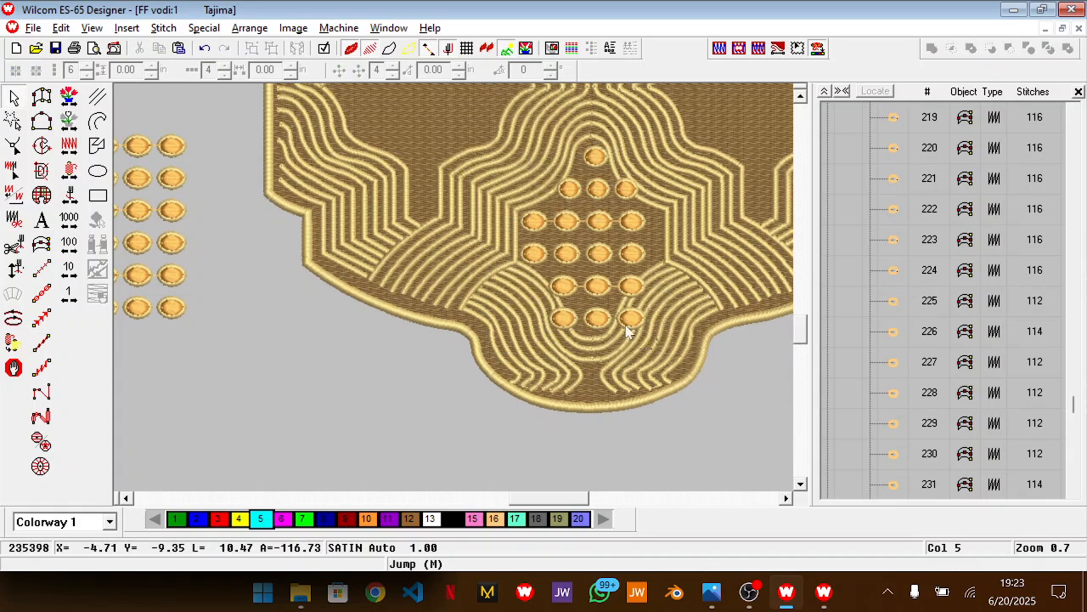
left_click(612, 303)
key("Delete")
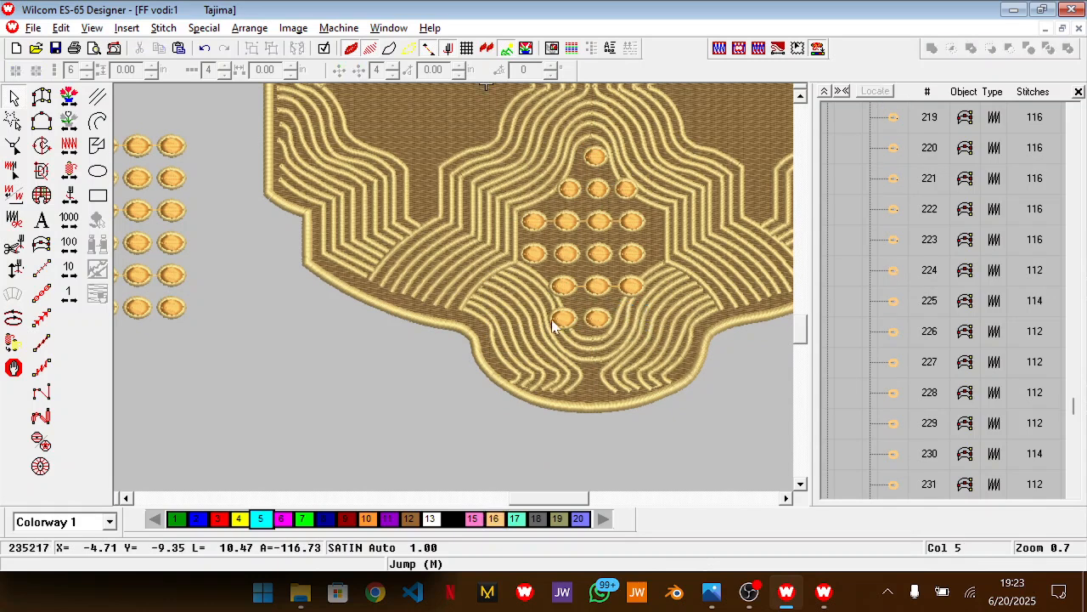
Reduce the last row to one dot centred in the panel and the row above it to two dots
left_click_drag(537, 347, 623, 309)
key("Left")
key("Left")
key("Left")
key("Left")
key("Left")
key("Left")
left_click(542, 341)
left_click_drag(542, 342, 644, 297)
key("Delete")
key("Delete")
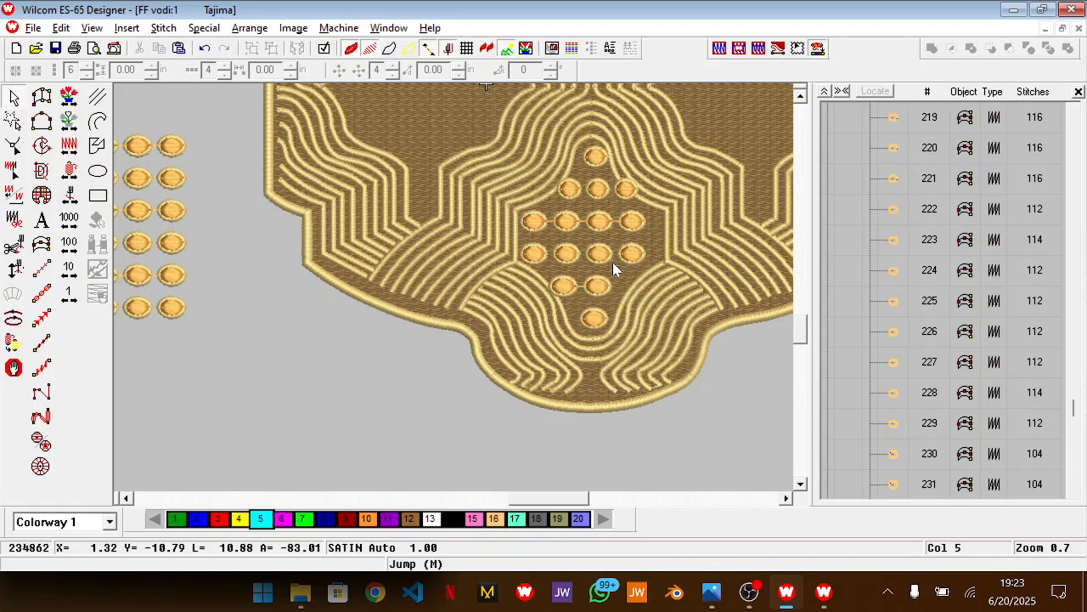
Recheck the Photos reference, then narrow the two-dot row slightly from its left edge
key("alt+Tab")
key("alt+Tab")
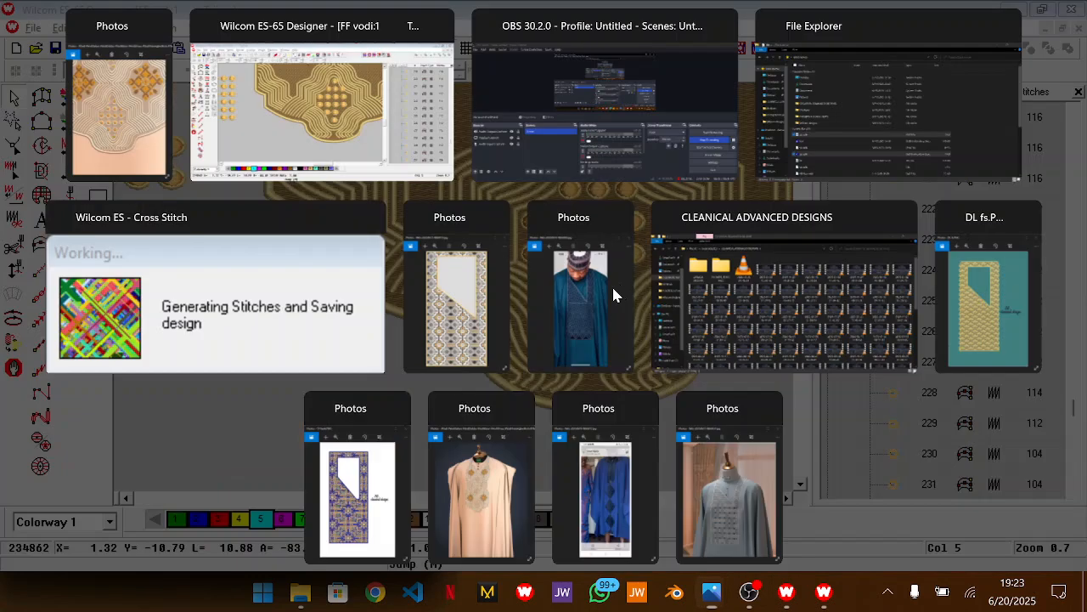
left_click_drag(528, 276, 631, 308)
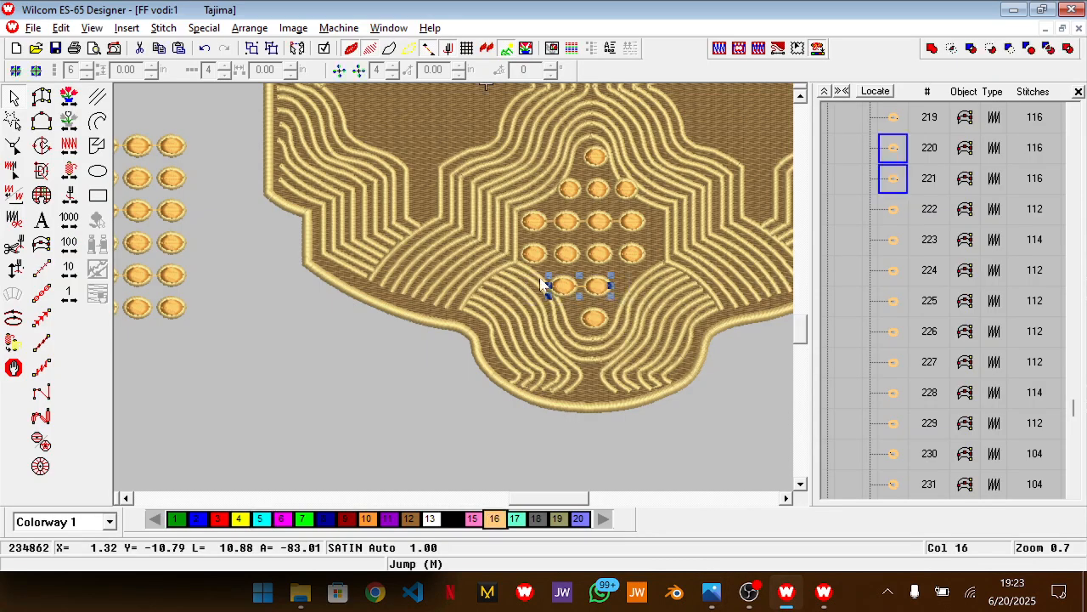
key("z")
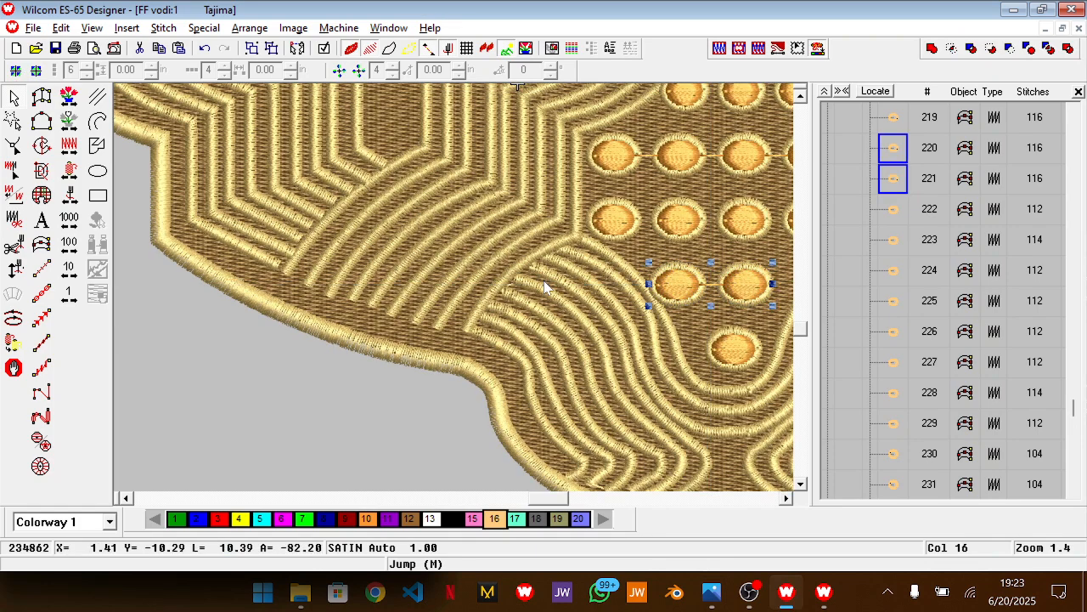
left_click_drag(645, 284, 654, 284)
key("shift+z")
key("shift+z")
scroll(671, 304, "up", 1)
left_click(715, 382)
scroll(715, 383, "up", 1)
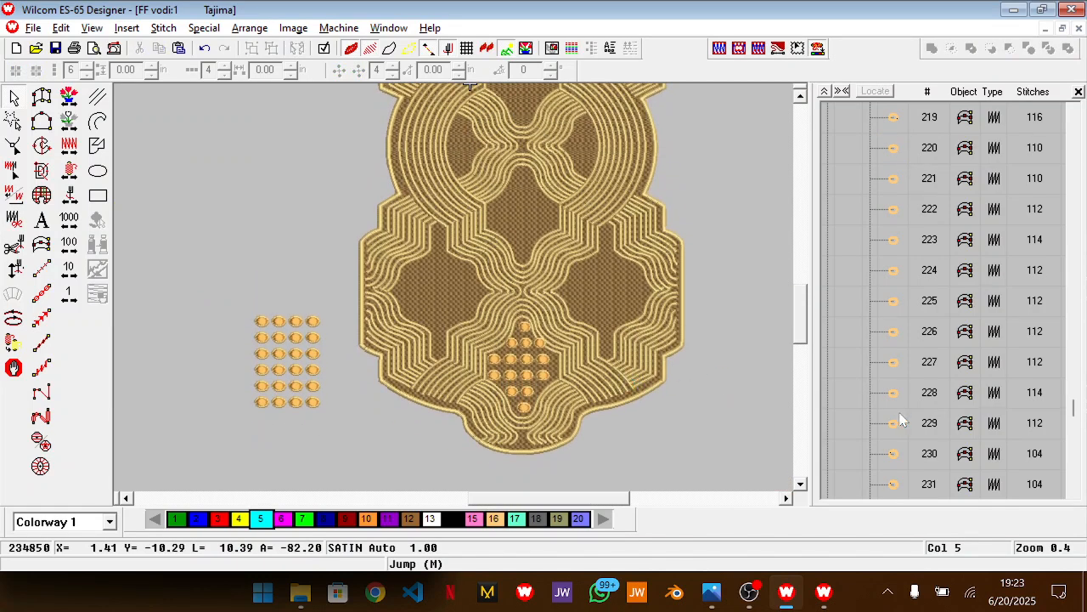
scroll(523, 367, "down", 1)
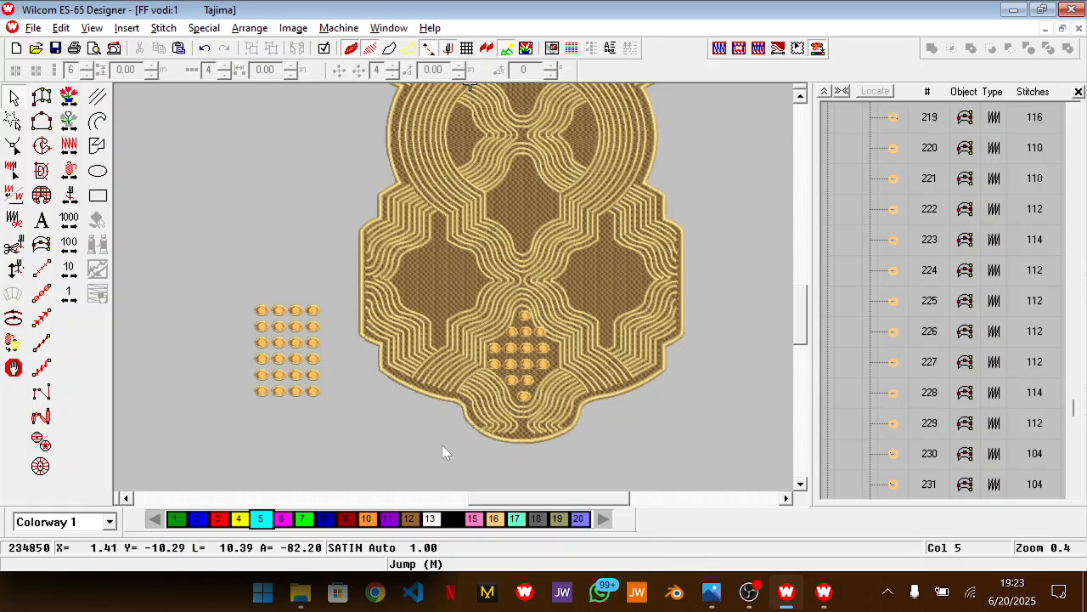
Duplicate the finished dot diamond twice, placing the copies in the two central panels directly above it
left_click_drag(577, 283, 577, 283)
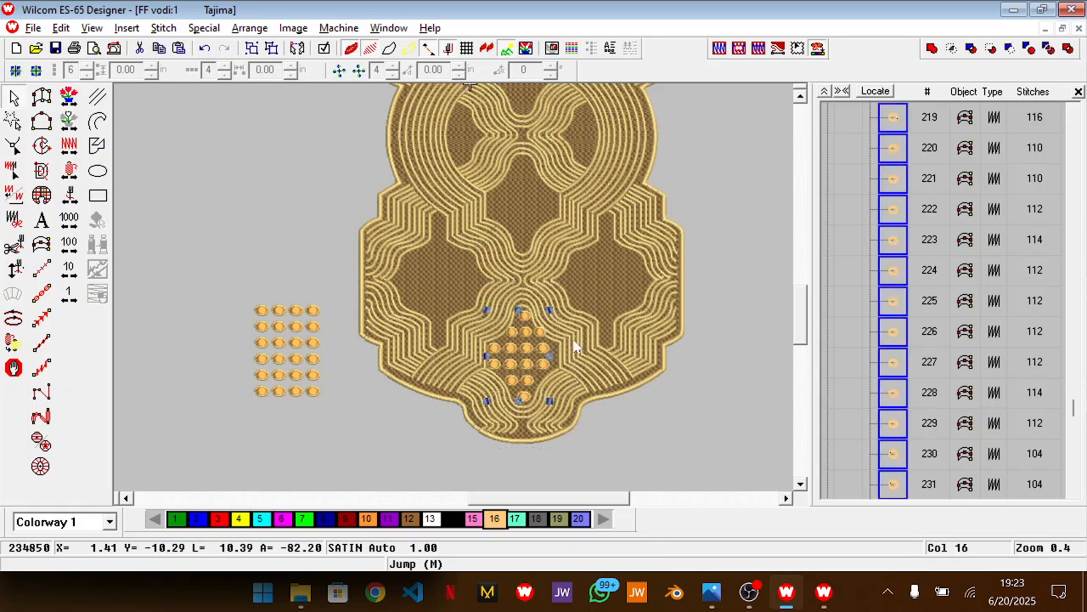
key("ctrl+d")
left_click_drag(534, 363, 538, 218)
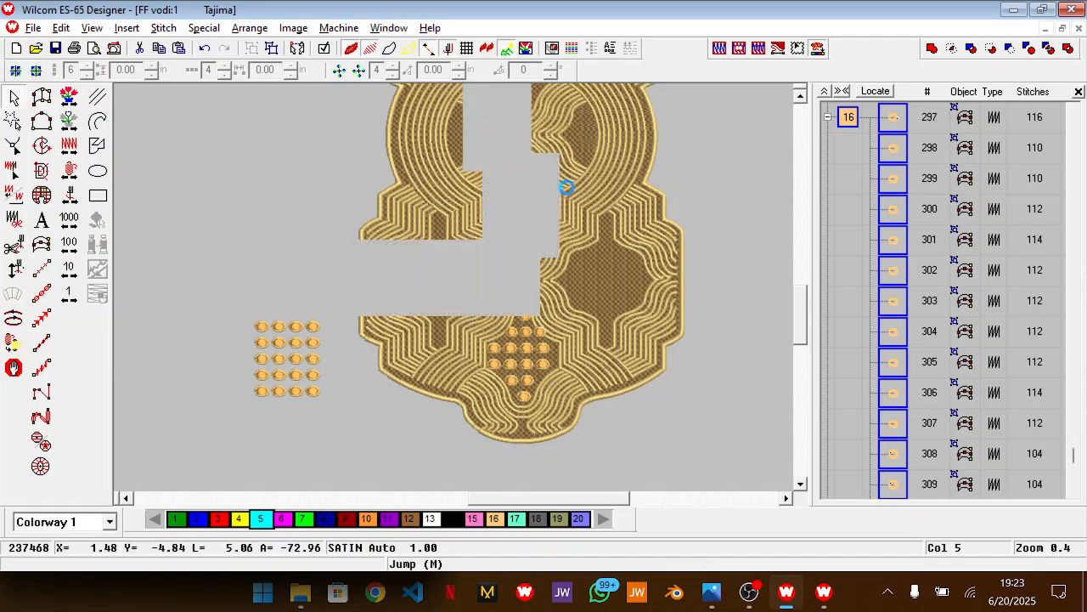
scroll(569, 196, "up", 3)
key("ctrl+d")
left_click_drag(520, 380, 518, 243)
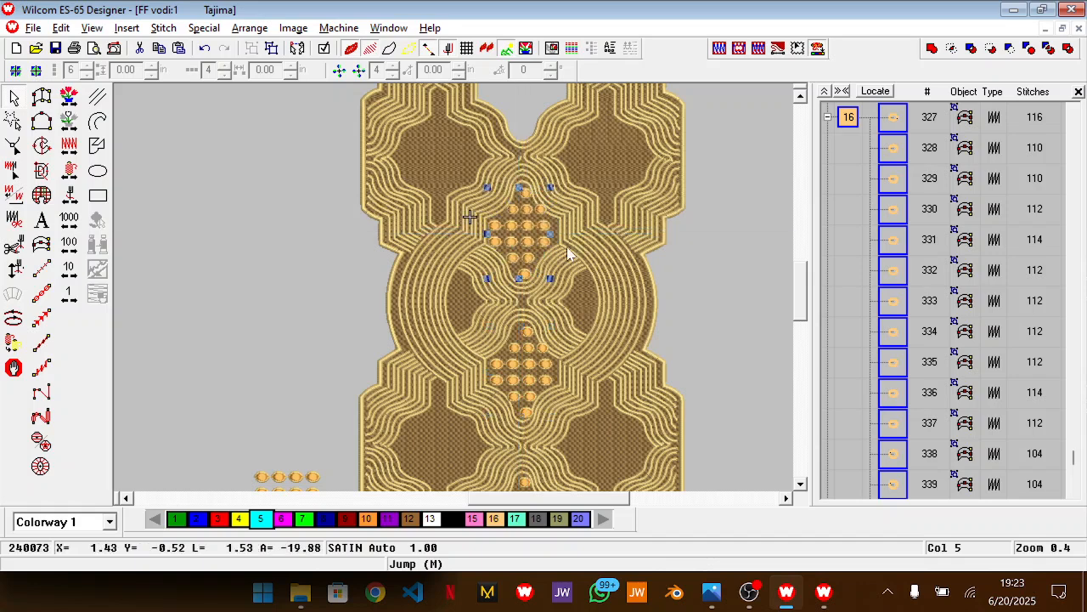
Check the circle's side panels in the Photos reference, and place a copy of the upper dot diamond over the circle's right panel
scroll(566, 246, "down", 2)
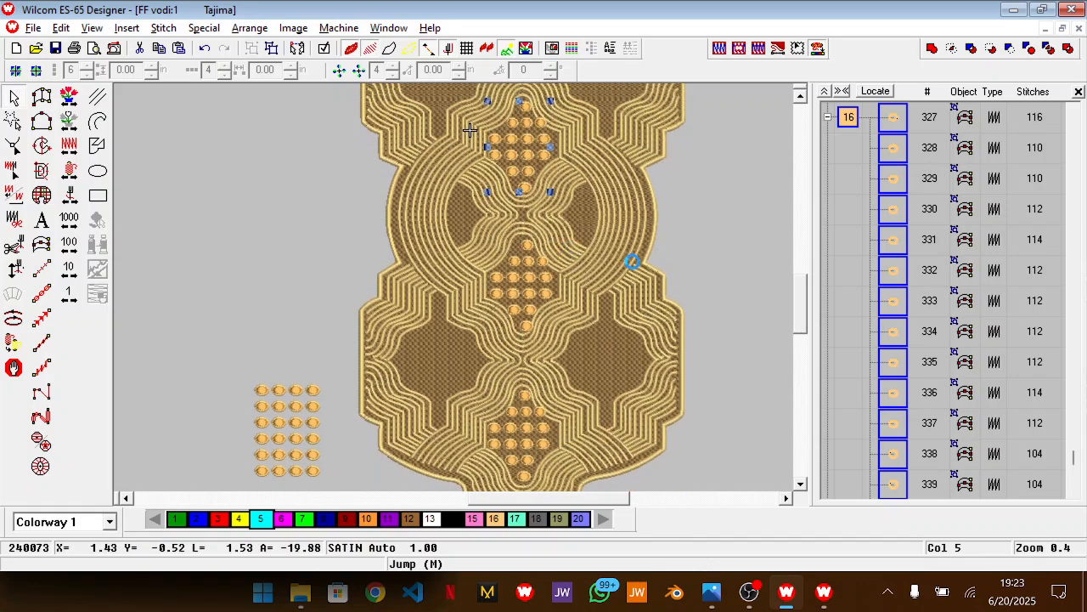
key("alt+Tab")
left_click_drag(323, 213, 299, 421)
left_click_drag(263, 286, 282, 406)
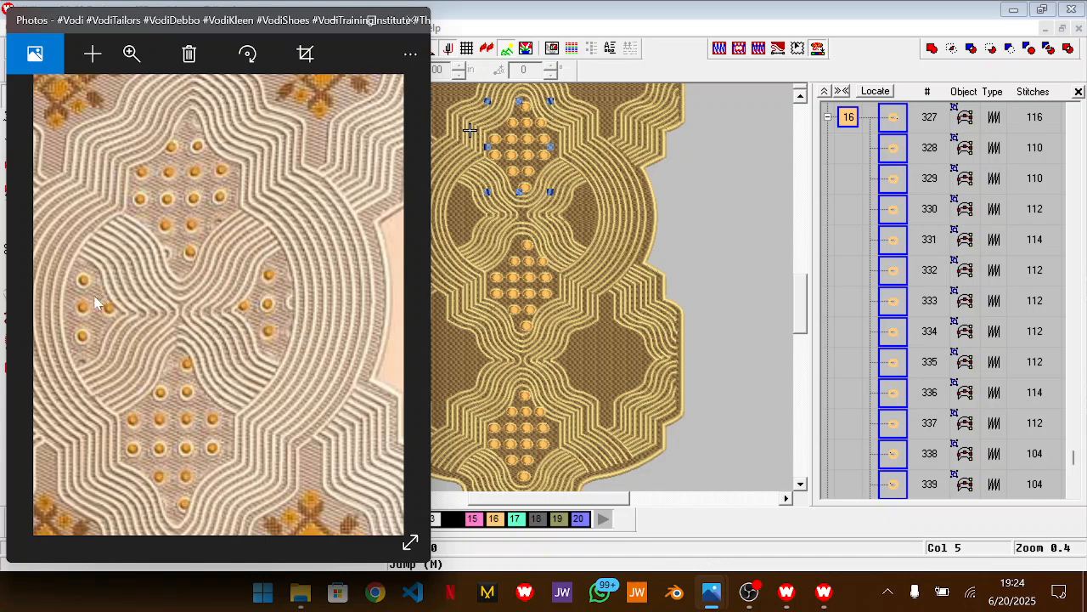
left_click(456, 292)
scroll(559, 192, "up", 3)
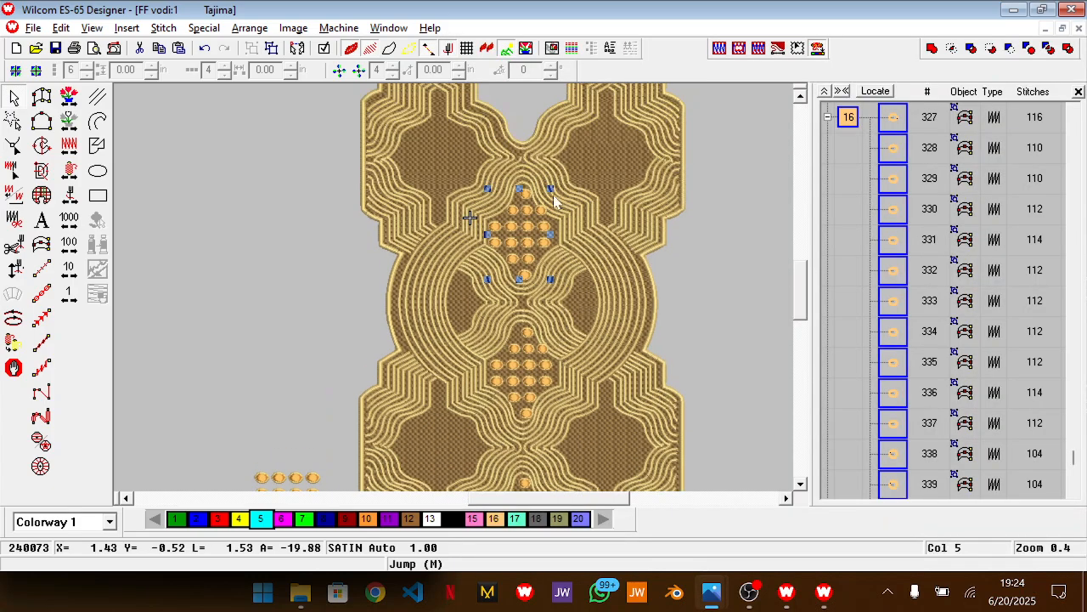
left_click_drag(529, 240, 613, 300)
left_click(682, 235)
left_click_drag(714, 237, 580, 283)
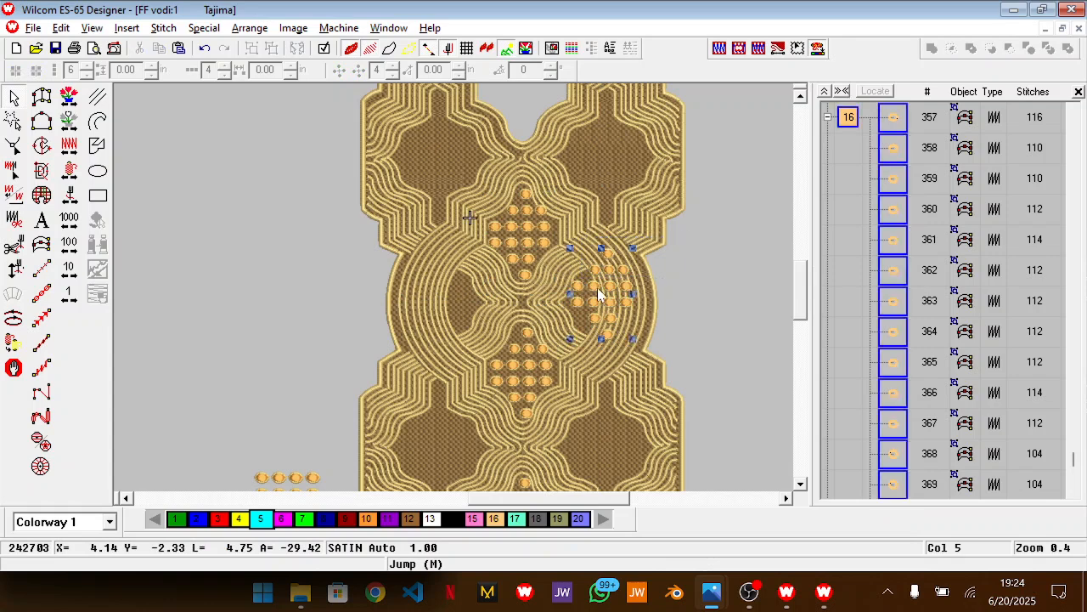
left_click_drag(541, 498, 560, 499)
left_click(434, 237)
scroll(436, 238, "down", 2)
left_click(434, 269, "ctrl")
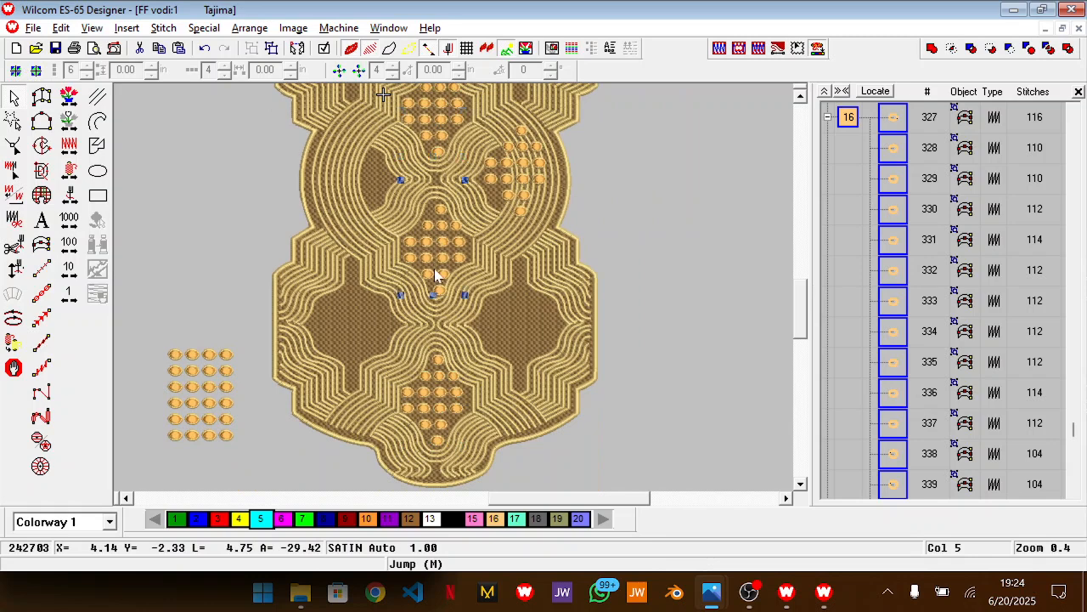
left_click(438, 425, "ctrl")
key("ctrl+u")
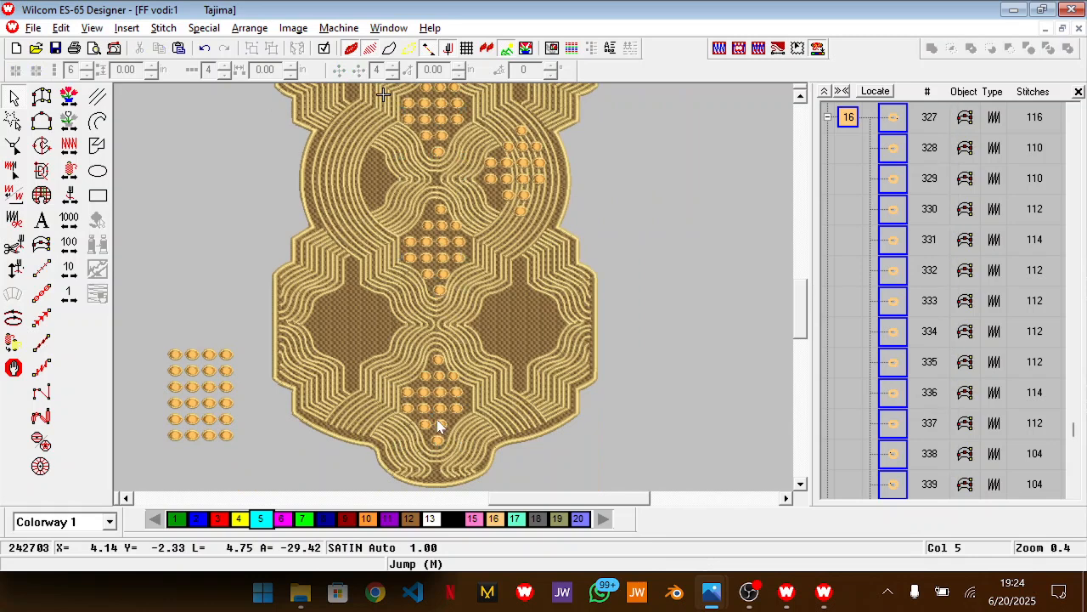
Delete the surplus dots of the copy in the circle, keeping a column of three with one dot pointing towards the centre
scroll(700, 248, "up", 3)
key("z")
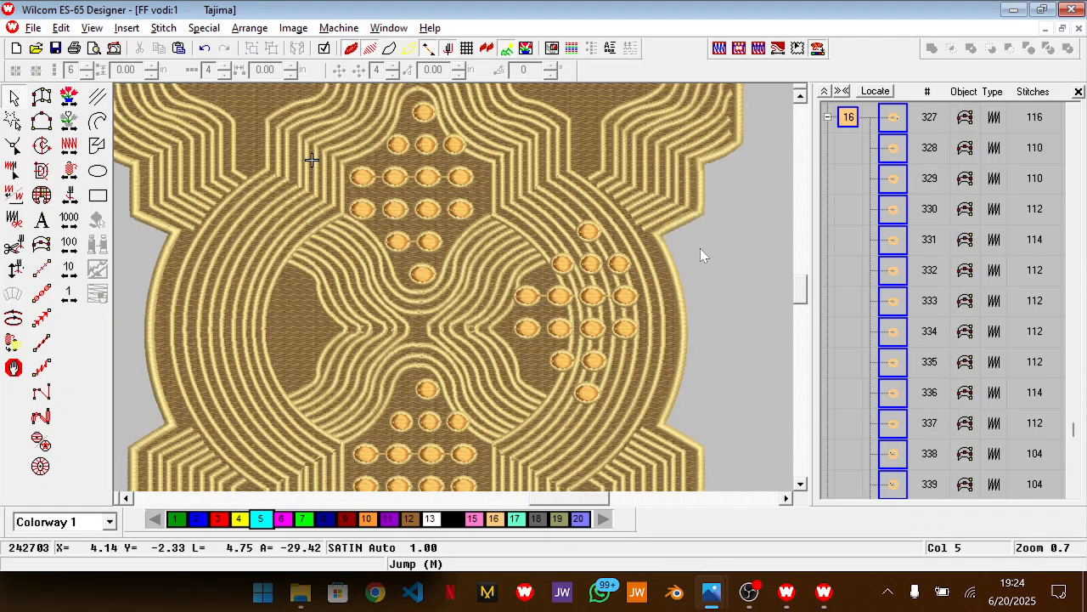
left_click_drag(742, 186, 500, 290)
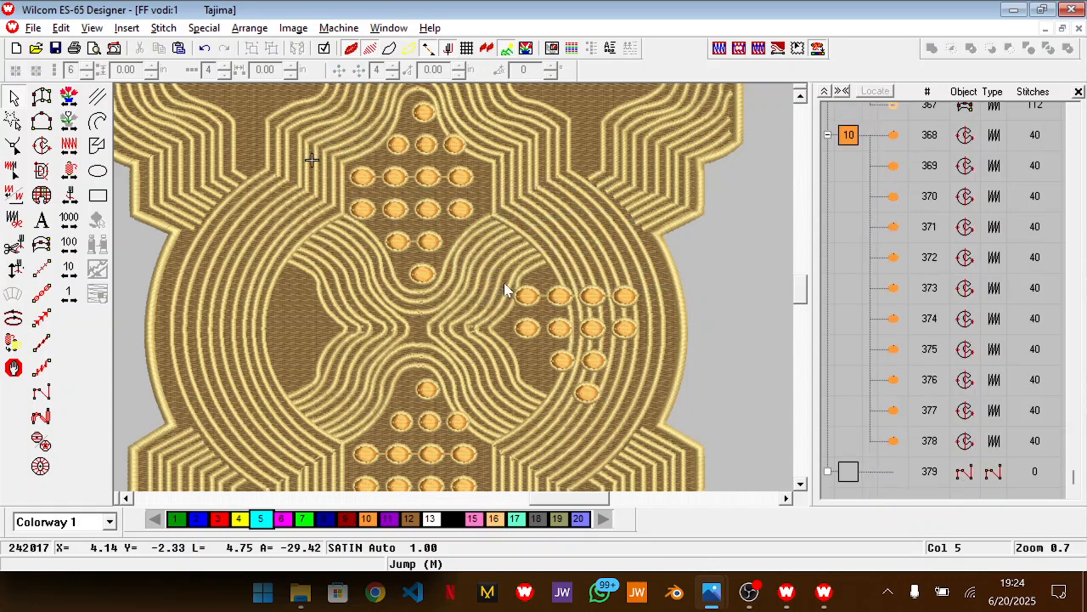
left_click_drag(546, 309, 549, 311)
key("Delete")
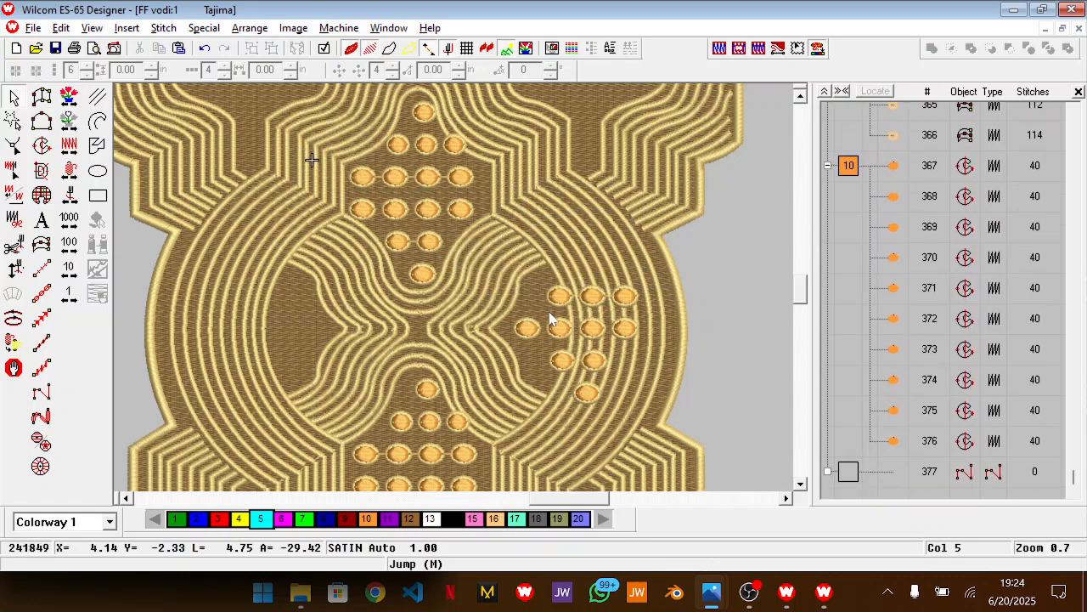
left_click_drag(572, 416, 643, 284)
key("Delete")
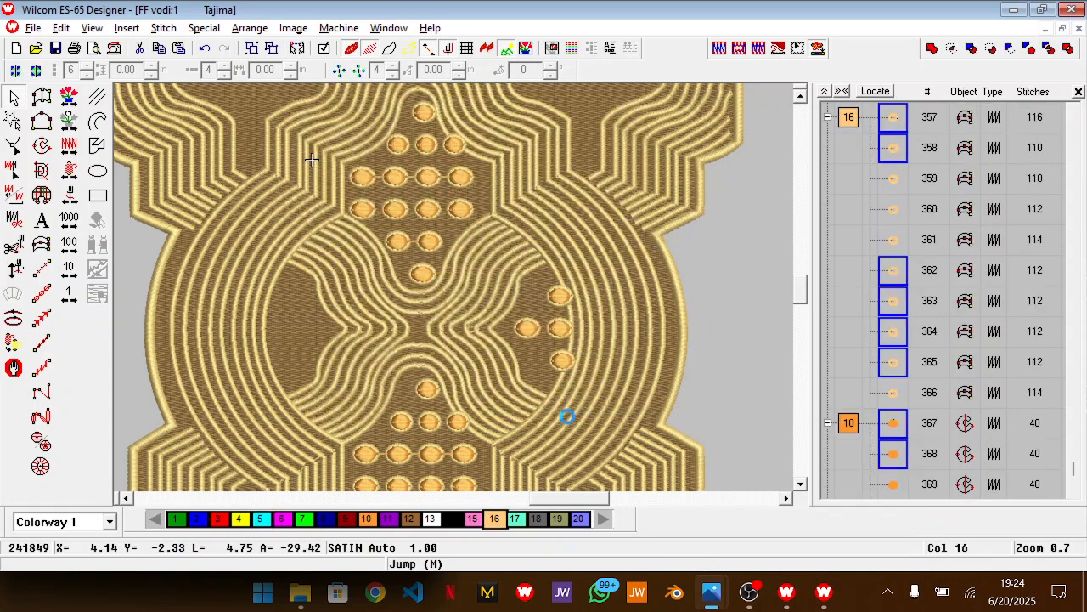
Shift the four remaining dots slightly towards the centre so they fit inside the circle's right panel
left_click_drag(593, 244, 504, 388)
left_click_drag(547, 358, 560, 328)
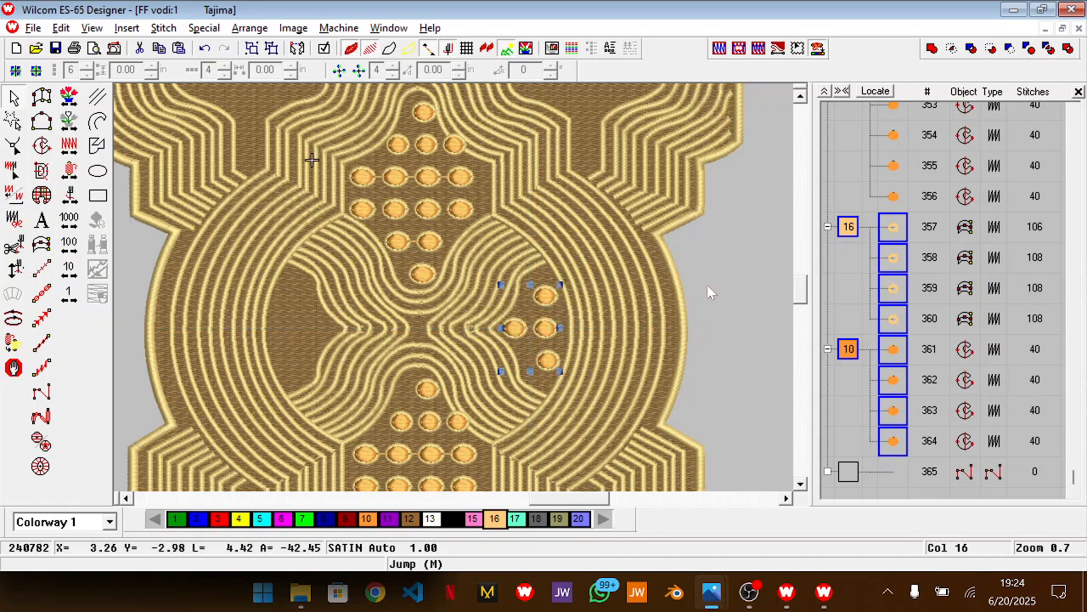
left_click(736, 282)
Duplicate the four-dot group into the circle's left panel, mirror the copy in X and nudge it right into place
left_click_drag(636, 246, 470, 392)
key("ctrl+d")
left_click_drag(541, 337, 288, 320)
right_click(289, 322)
mouse_move(475, 533)
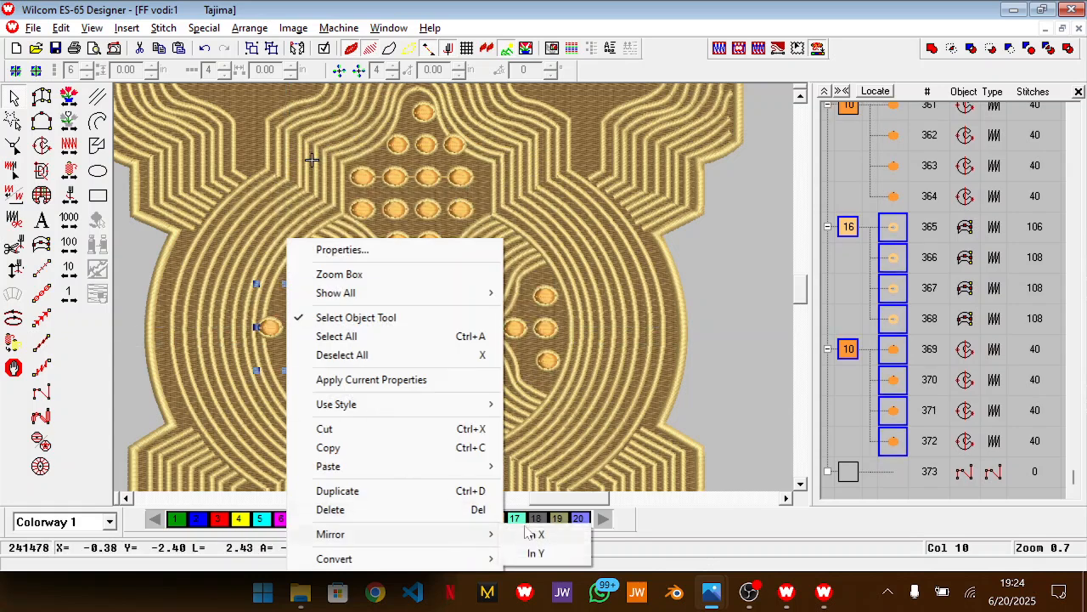
left_click(556, 535)
key("Right")
key("Right")
key("Right")
key("Right")
key("Right")
key("Right")
key("Right")
key("Right")
key("Right")
key("Right")
key("Right")
key("Right")
key("Right")
key("Right")
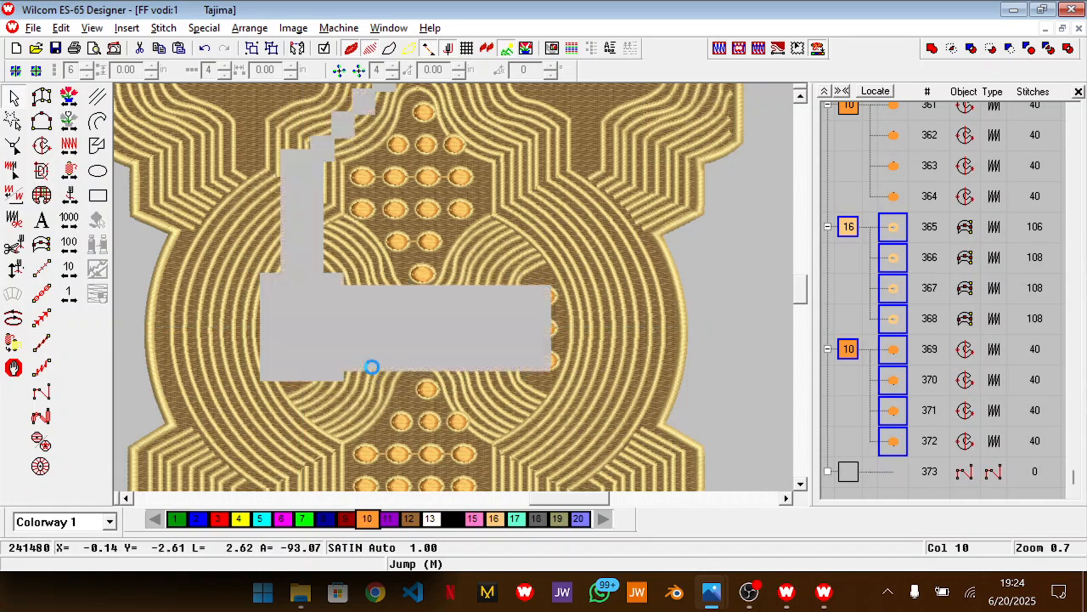
left_click(737, 298)
Delete the spare grid of dots beside the neckline design and look over the whole piece
key("shift+z")
key("shift+z")
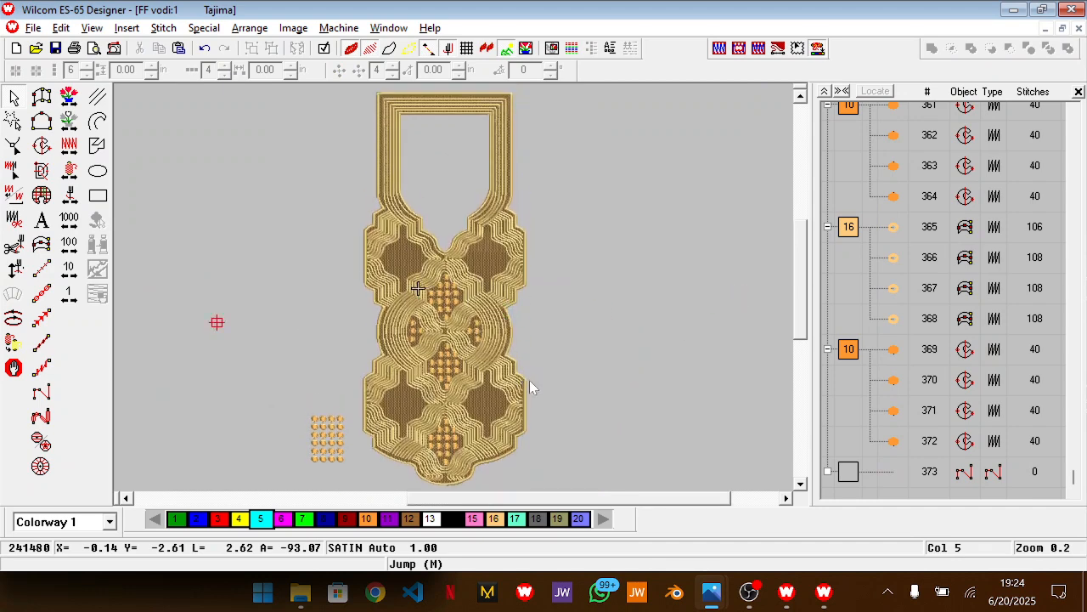
scroll(530, 384, "down", 3)
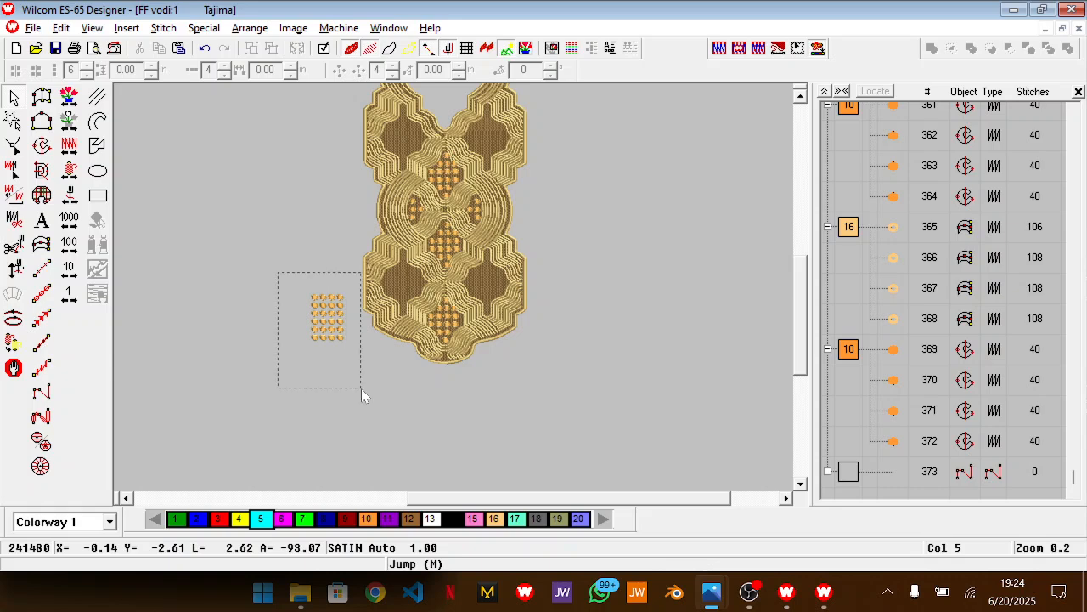
left_click_drag(361, 388, 361, 389)
key("Delete")
scroll(361, 388, "up", 3)
key("z")
scroll(473, 418, "up", 1)
scroll(548, 432, "up", 2)
key("shift+z")
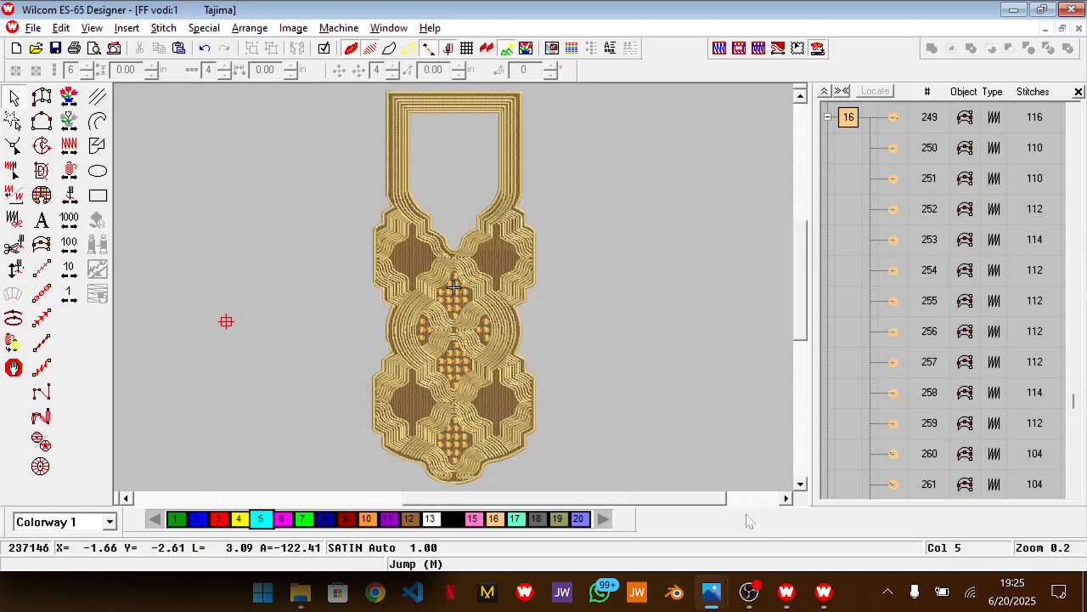
Switch to Wilcom ES Cross Stitch, close the open designs without saving changes to WOle_s milk, and start a new blank design
left_click(824, 592)
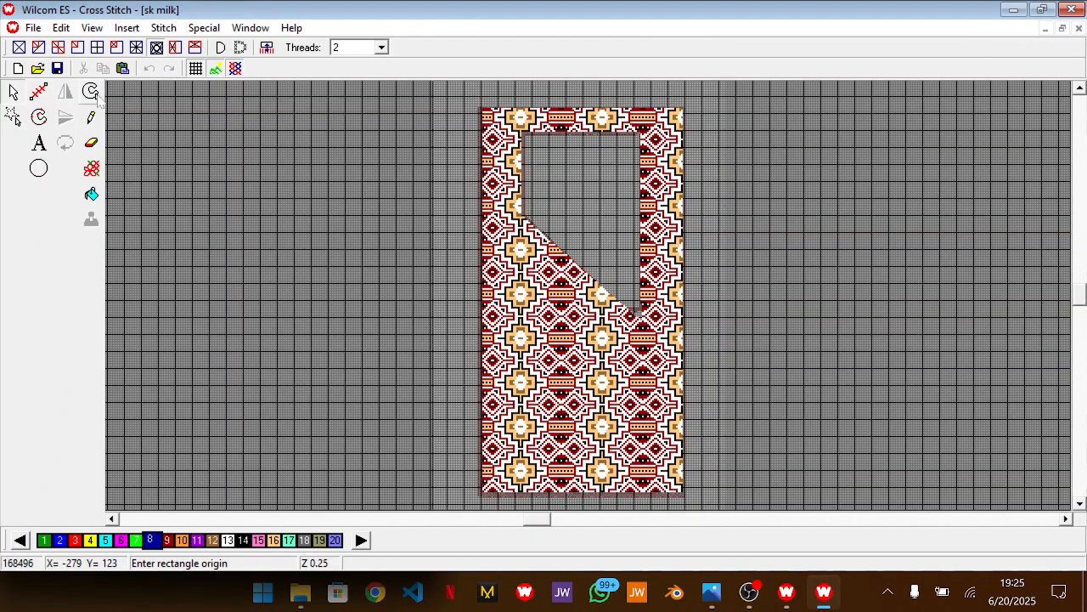
key("ctrl+F4")
key("ctrl+F4")
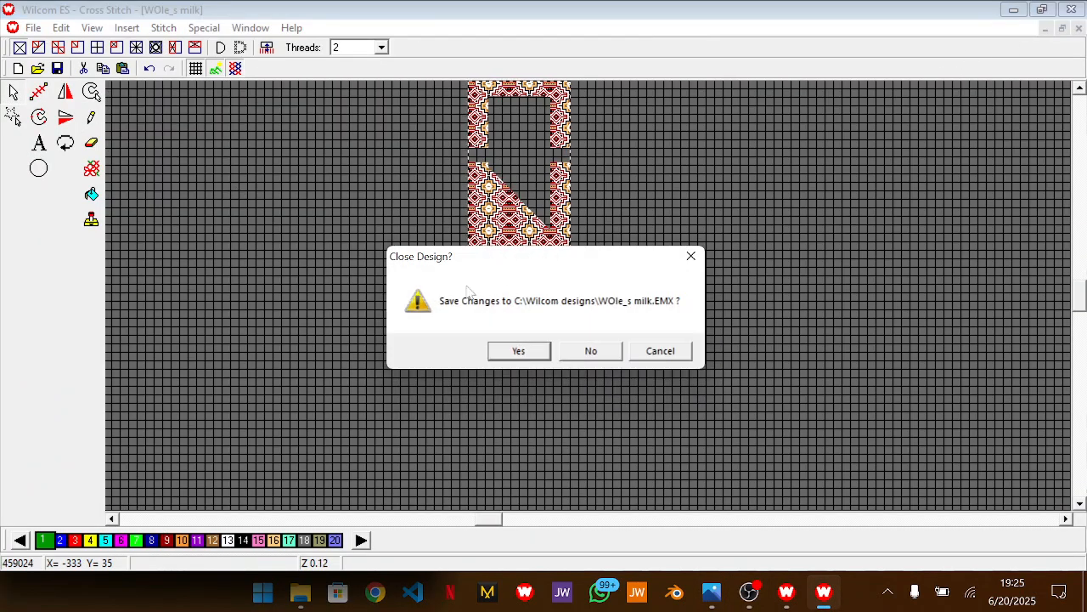
left_click(584, 353)
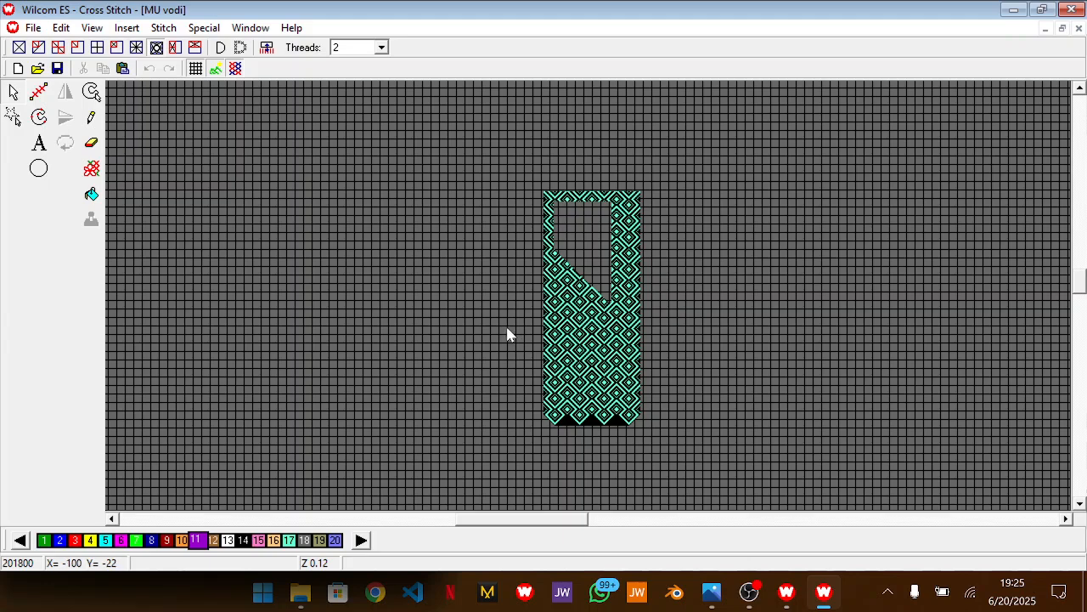
key("ctrl+F4")
left_click(18, 68)
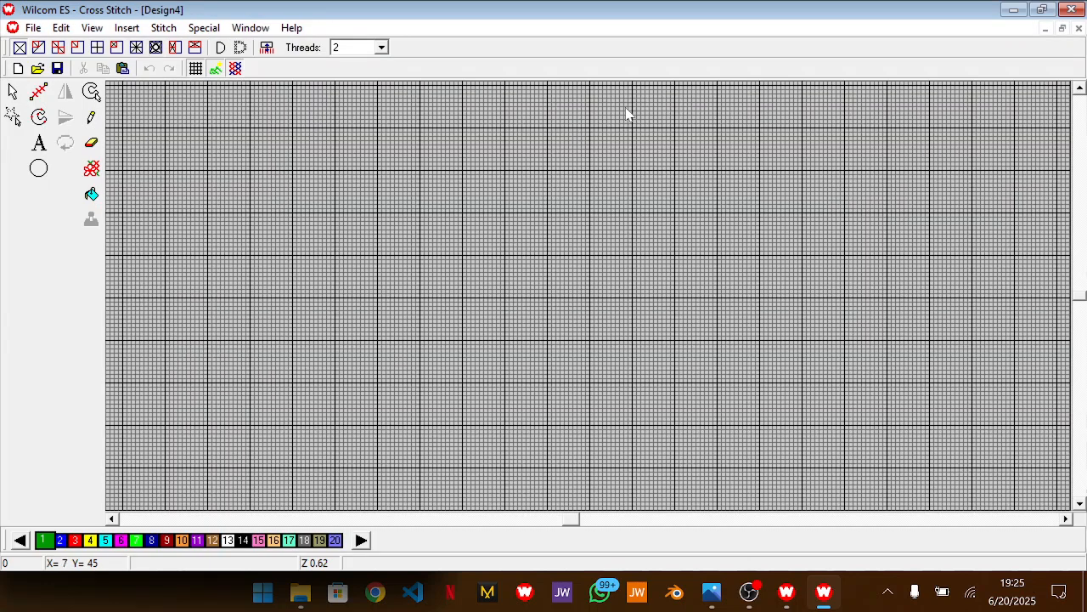
Place the Cross Stitch window beside the Photos reference, with the photo showing the brown-and-orange floral motif
left_click(1043, 10)
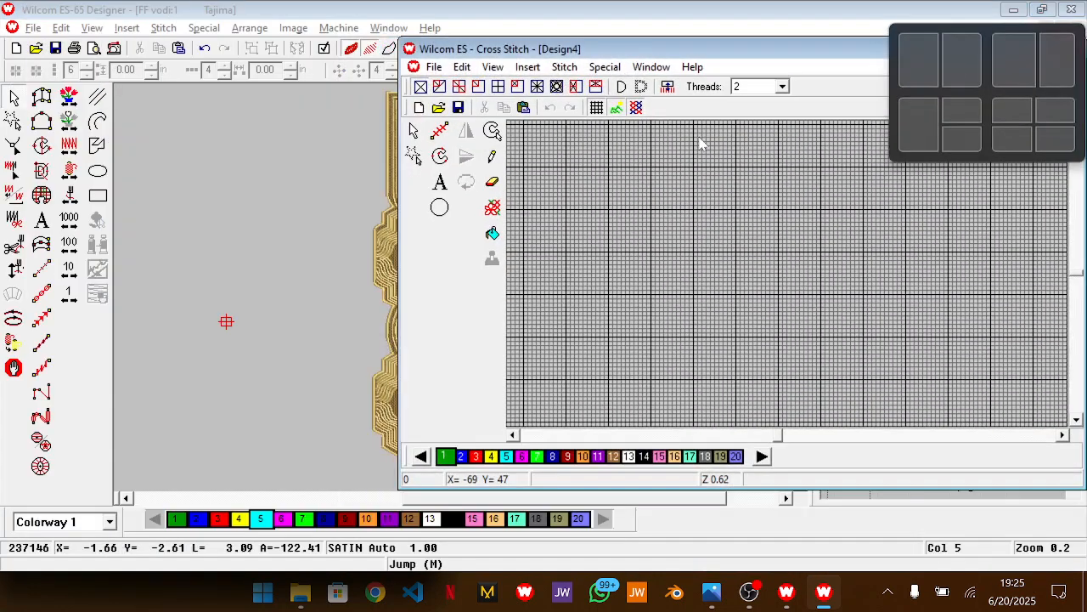
double_click(839, 38)
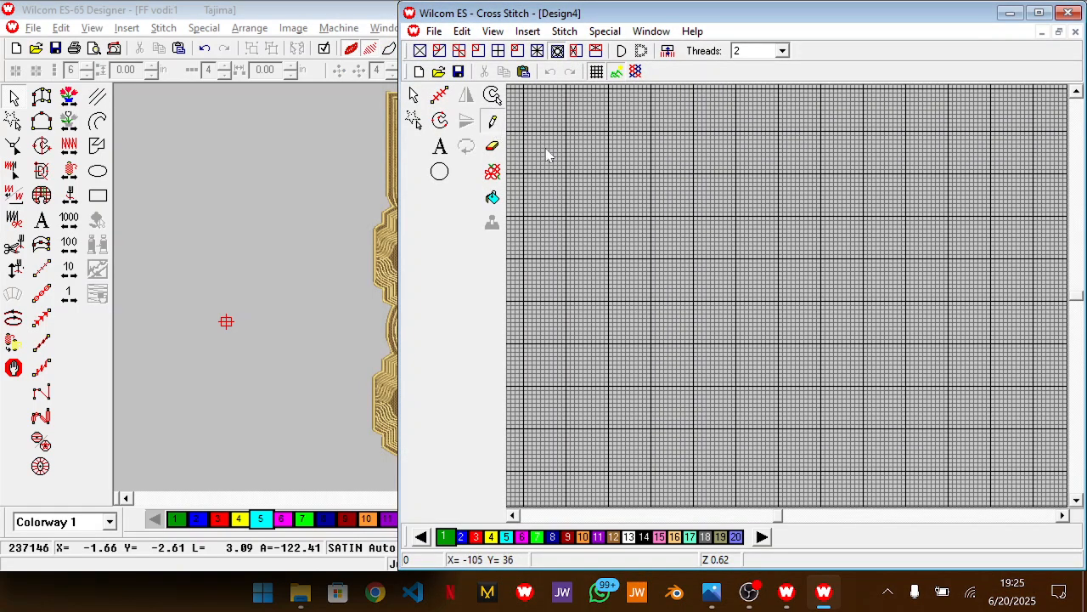
key("alt+Tab")
key("Tab")
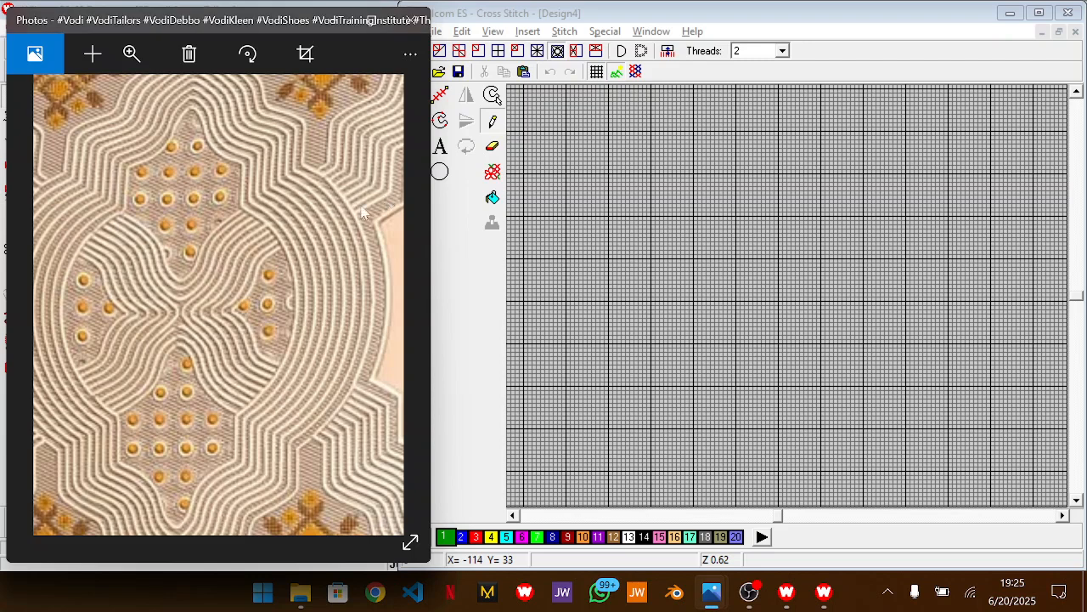
left_click_drag(327, 221, 274, 451)
left_click_drag(74, 399, 227, 4)
left_click_drag(181, 326, 240, 234)
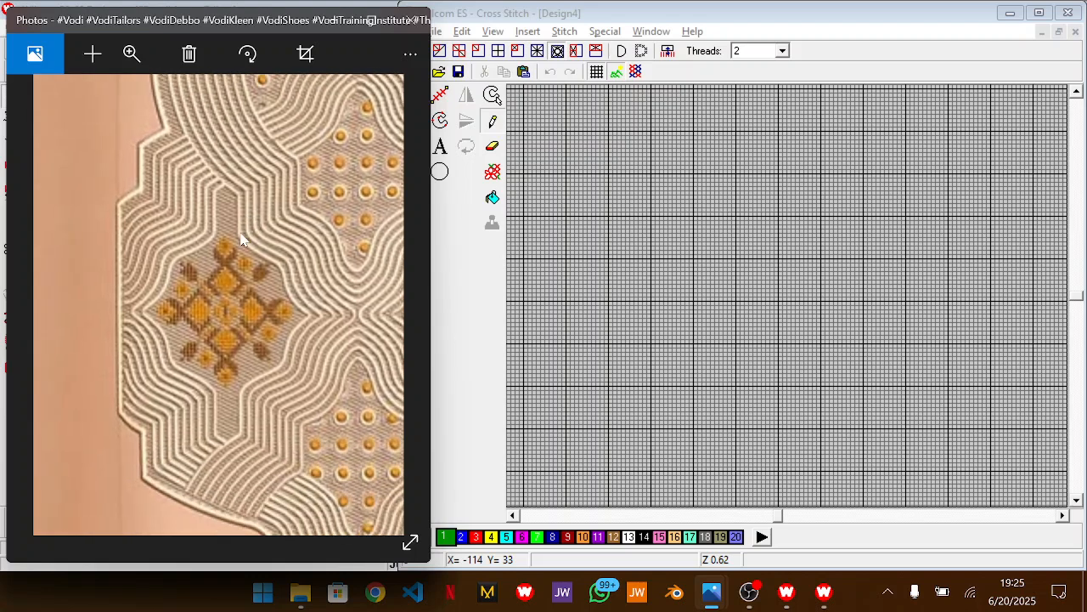
left_click(459, 342)
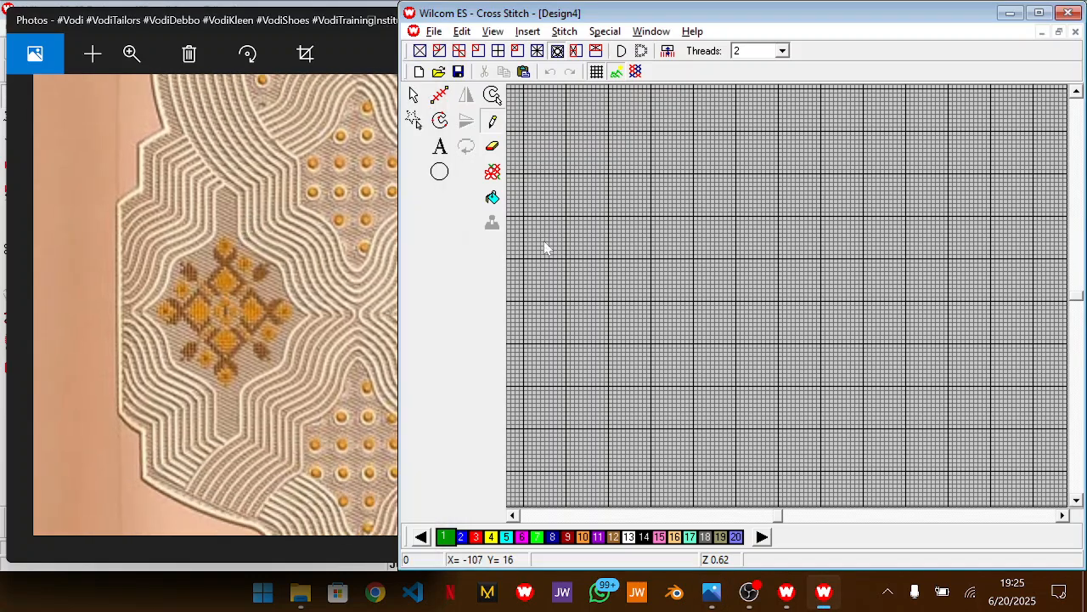
Pencil a black vertical bar three cells tall in color 14 as the centre of the floral motif
scroll(543, 246, "up", 2)
scroll(557, 273, "up", 2)
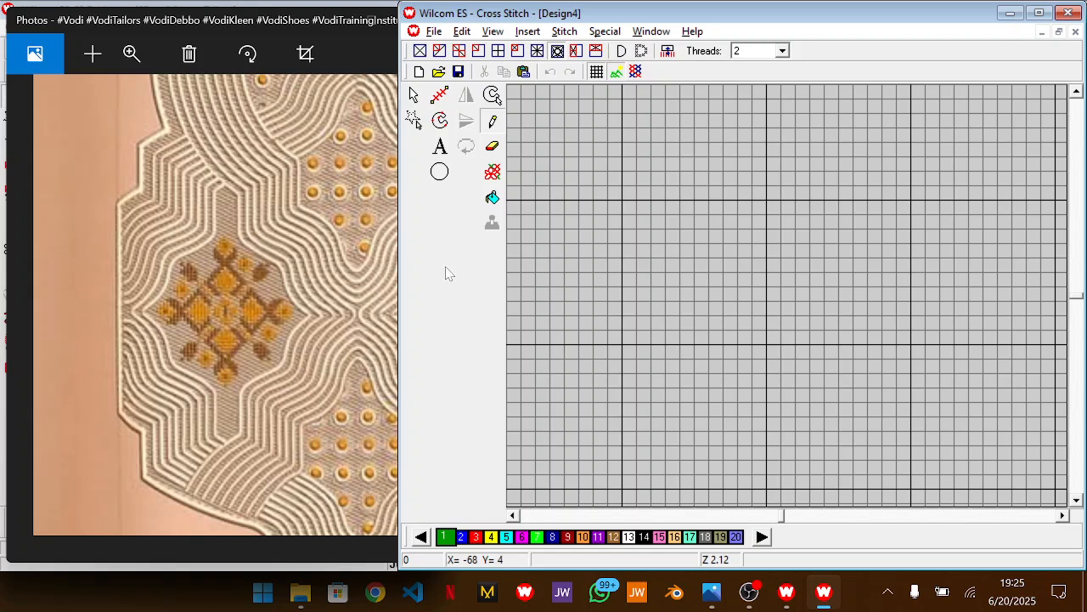
scroll(253, 338, "up", 1)
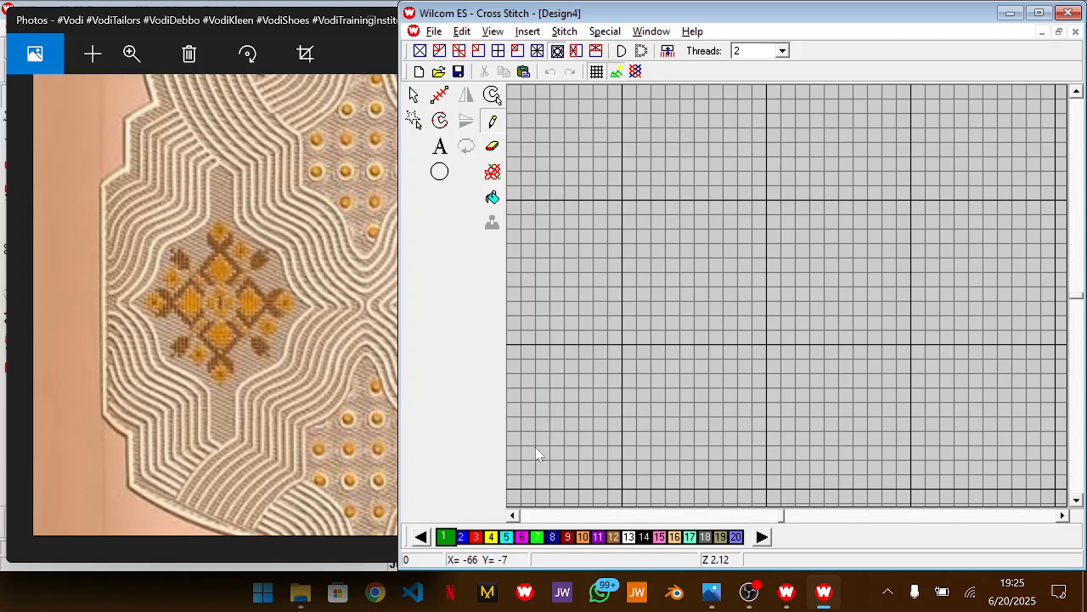
left_click(613, 538)
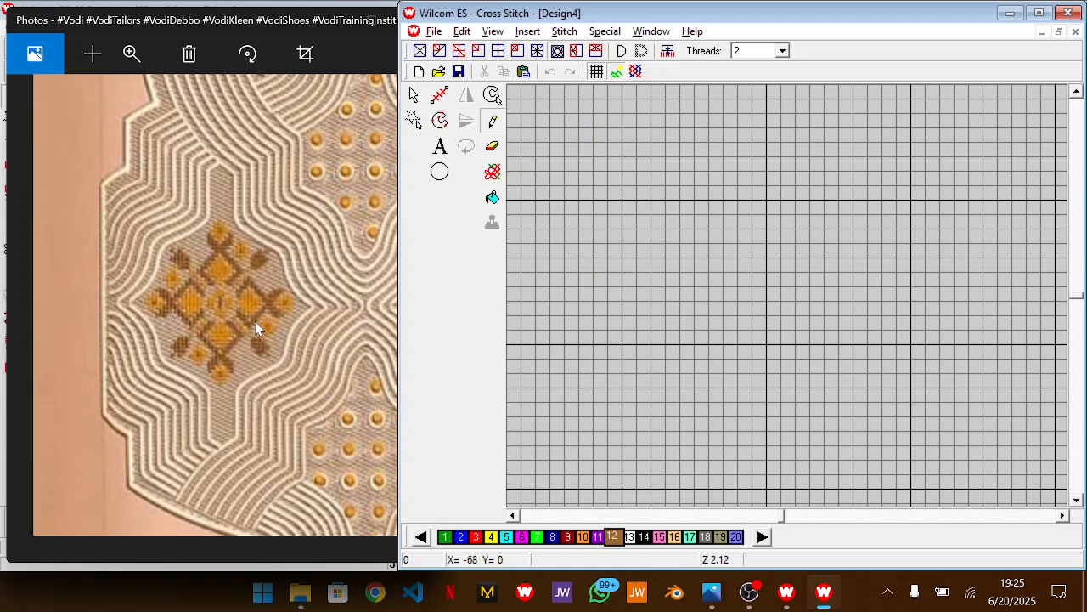
left_click(645, 538)
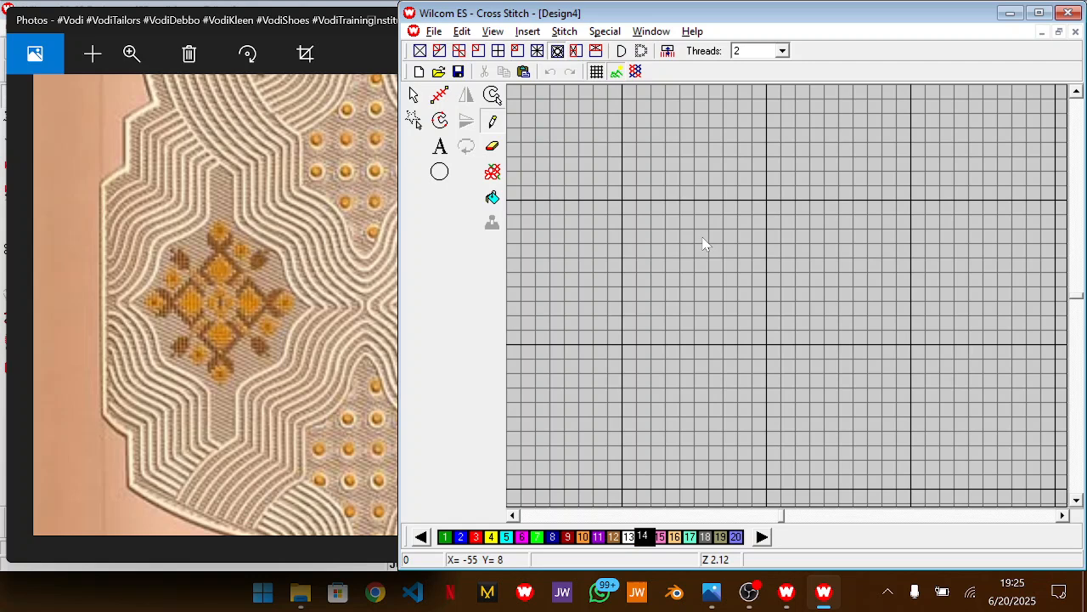
mouse_move(705, 243)
left_mouse_down()
mouse_move(702, 235)
mouse_move(703, 253)
left_mouse_up()
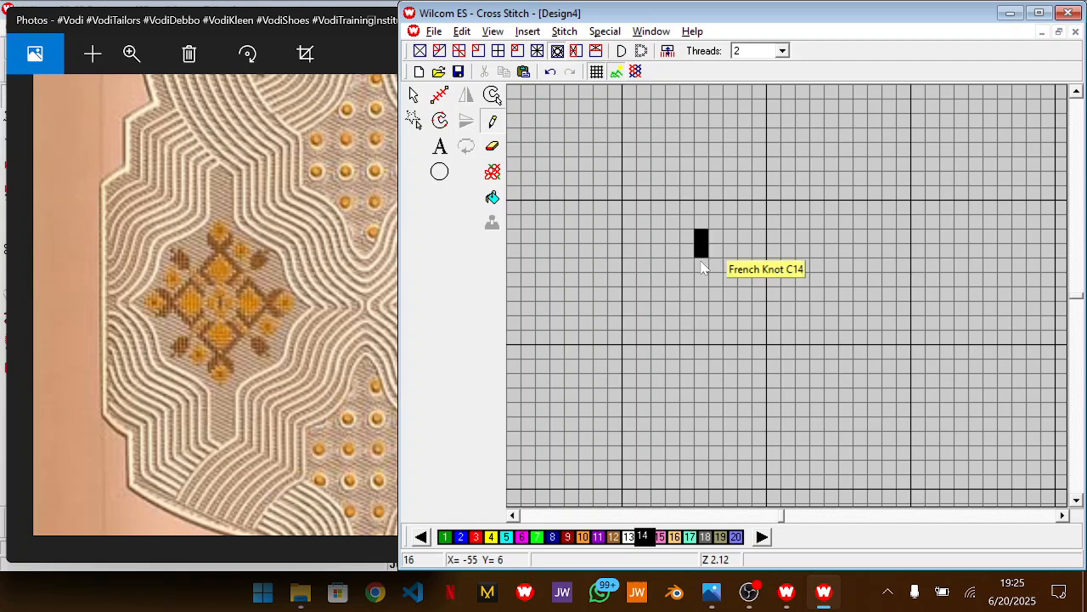
Pencil orange blocks in color 10 above and to the right of the black bar, and trim the bar to two cells
left_click(583, 536)
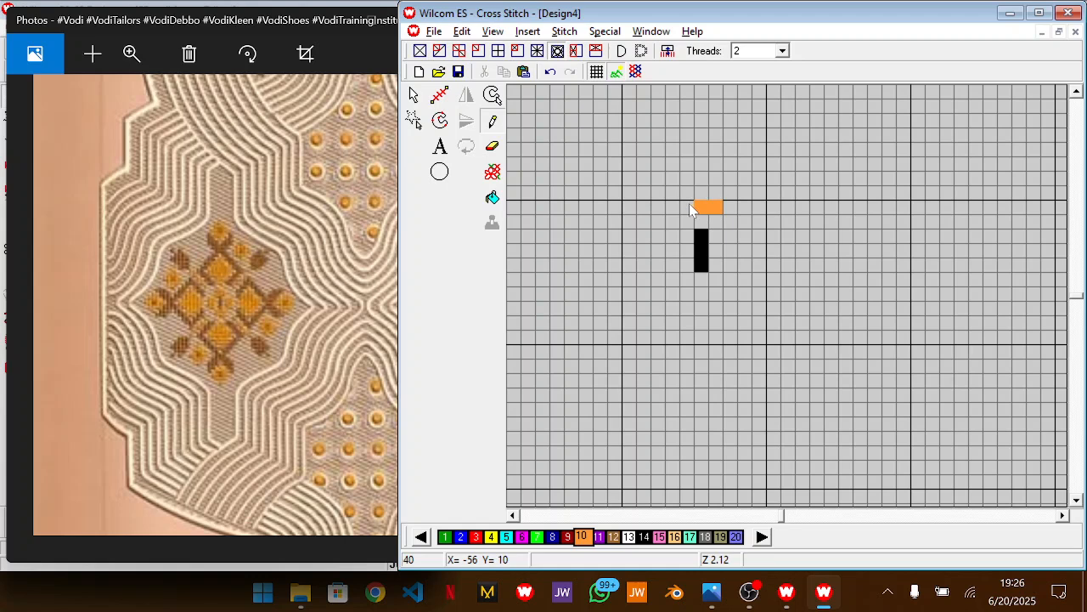
left_click(683, 195)
left_click(728, 222)
left_click(729, 237)
left_click(729, 249)
left_click_drag(743, 252, 744, 220)
key("Escape")
mouse_move(685, 299)
left_mouse_down()
mouse_move(695, 272)
mouse_move(725, 260)
left_mouse_up()
key("Delete")
Mirror and rotate the orange blocks to add matching ones below and left of the black bar, surrounding it on four sides
left_click_drag(779, 194, 607, 286)
left_click_drag(780, 168, 646, 285)
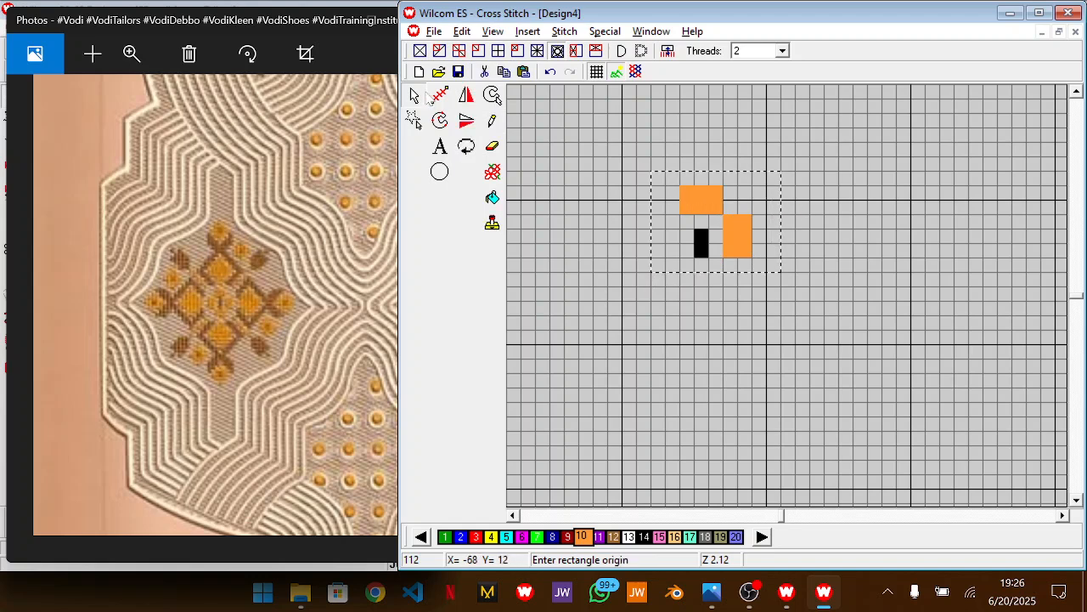
left_click(467, 121)
left_click(467, 146)
mouse_move(723, 233)
left_mouse_down()
mouse_move(690, 269)
mouse_move(635, 249)
mouse_move(714, 224)
mouse_move(736, 237)
left_mouse_up()
left_click(465, 153)
mouse_move(783, 170)
left_mouse_down()
mouse_move(640, 260)
mouse_move(623, 245)
left_mouse_up()
left_click(466, 120)
left_click_drag(711, 209, 733, 278)
left_click(788, 211)
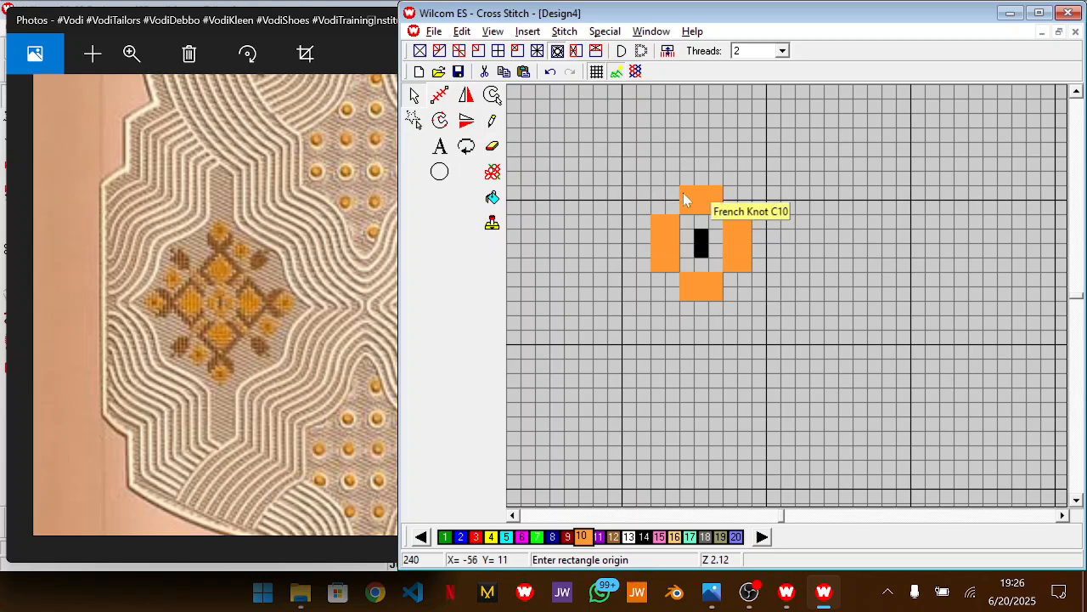
Pencil a black zigzag in color 14 above the upper orange block, running out to the right and back inward
left_click(496, 123)
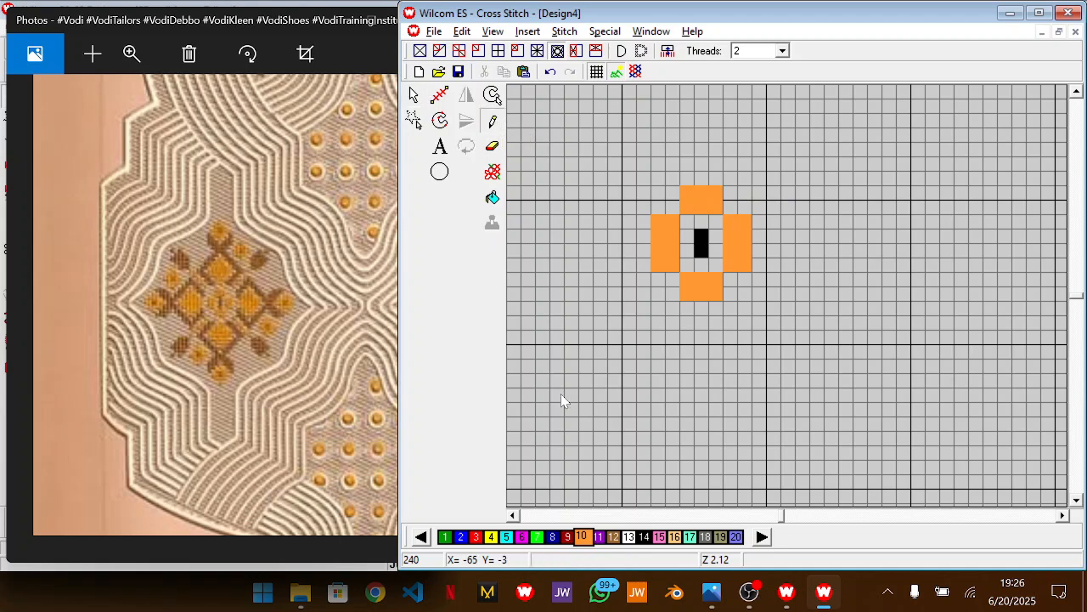
left_click(646, 536)
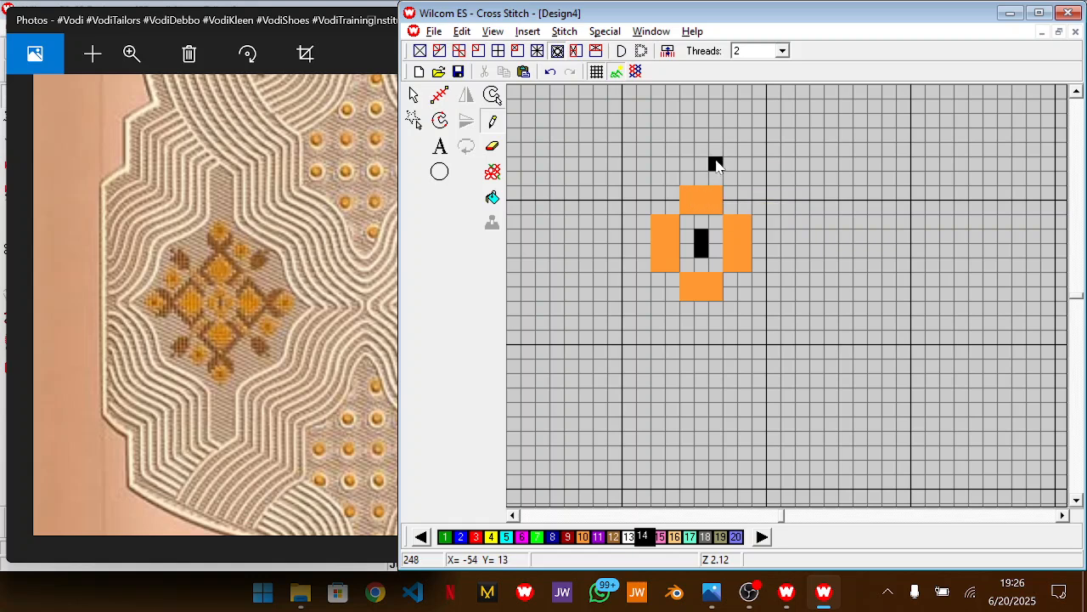
left_click(729, 163)
left_click(729, 150)
left_click_drag(729, 156, 766, 126)
scroll(1083, 144, "up", 2)
mouse_move(747, 234)
left_mouse_down()
mouse_move(753, 220)
mouse_move(726, 207)
mouse_move(703, 166)
left_mouse_up()
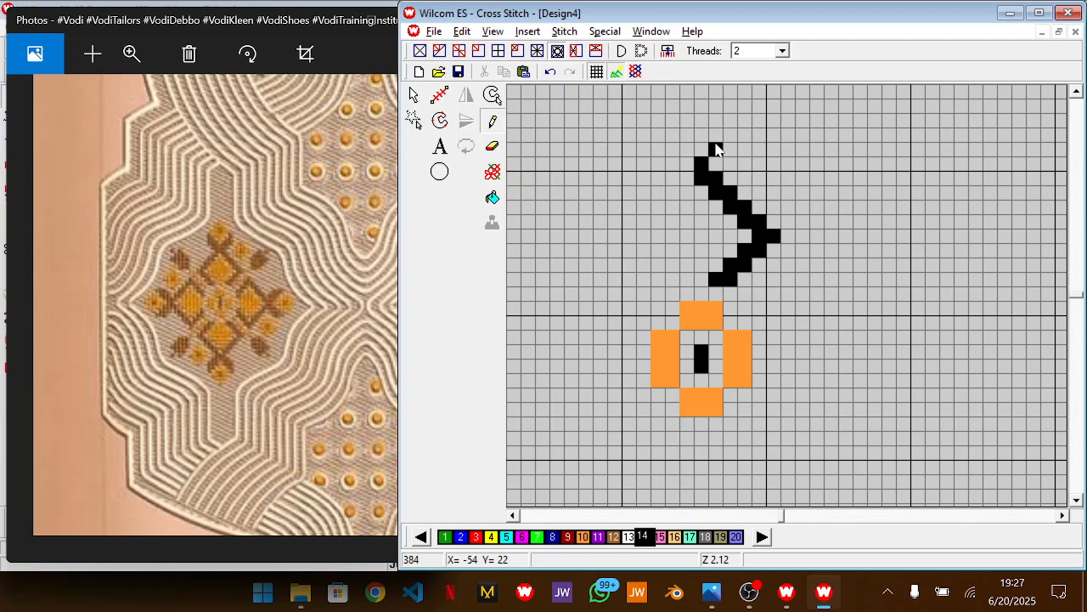
Extend the black zigzag with an upper arm rising diagonally to the right, and redraw its end one cell shorter
left_click(714, 140)
left_click(702, 149)
left_click_drag(728, 136, 755, 90)
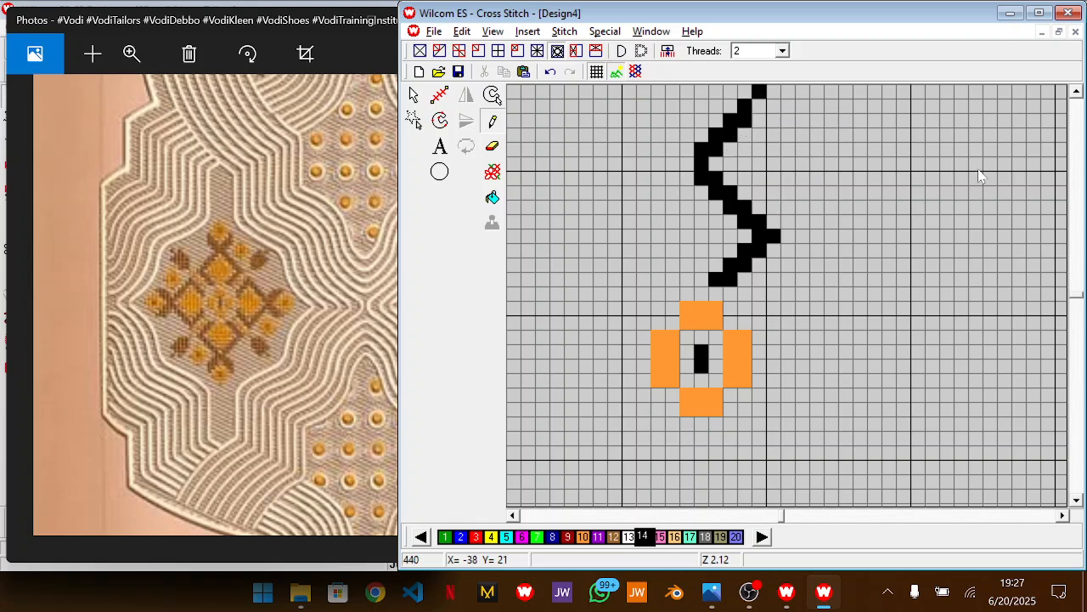
scroll(1073, 162, "up", 2)
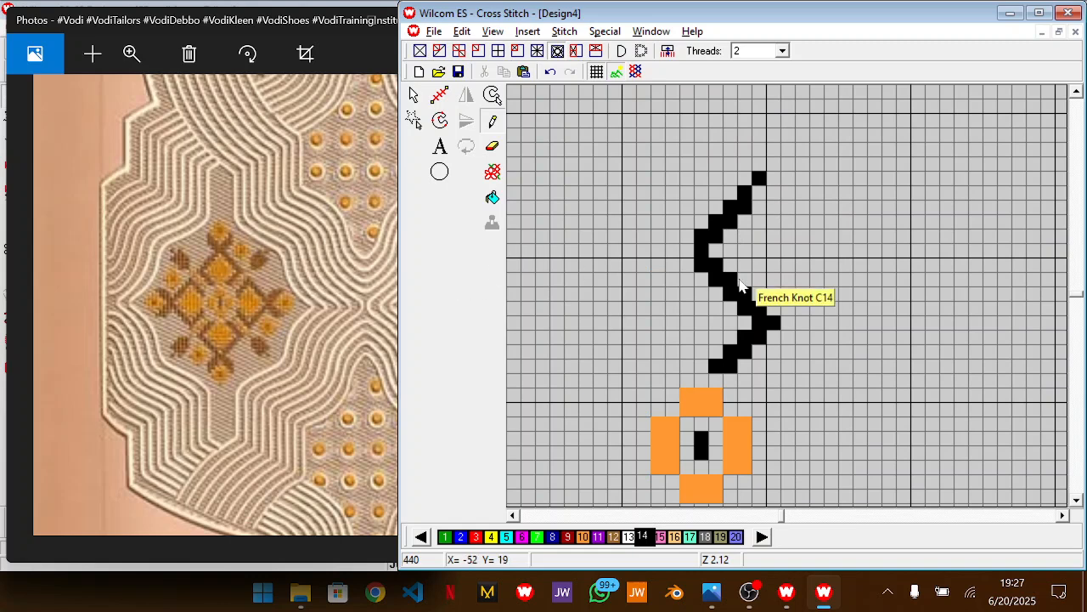
key("ctrl+z")
mouse_move(729, 217)
left_mouse_down()
mouse_move(728, 206)
mouse_move(748, 208)
mouse_move(745, 196)
left_mouse_up()
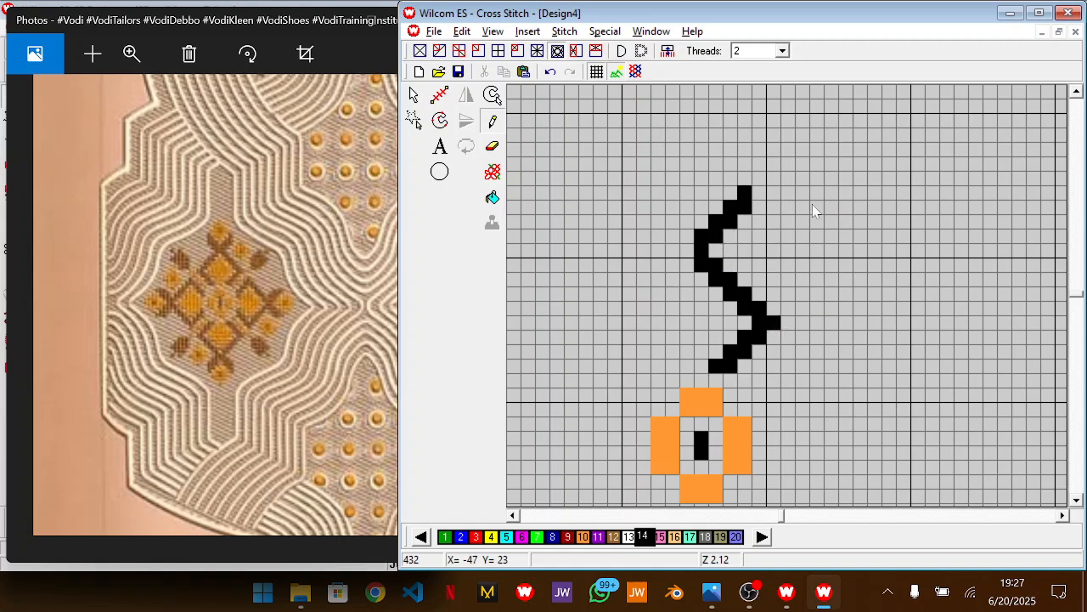
Select the zigzag's upper arm and move it down two cells so the inner bend becomes a single point
key("Escape")
left_click_drag(807, 154, 679, 260)
left_click_drag(744, 214, 749, 231)
left_click_drag(665, 340, 710, 273)
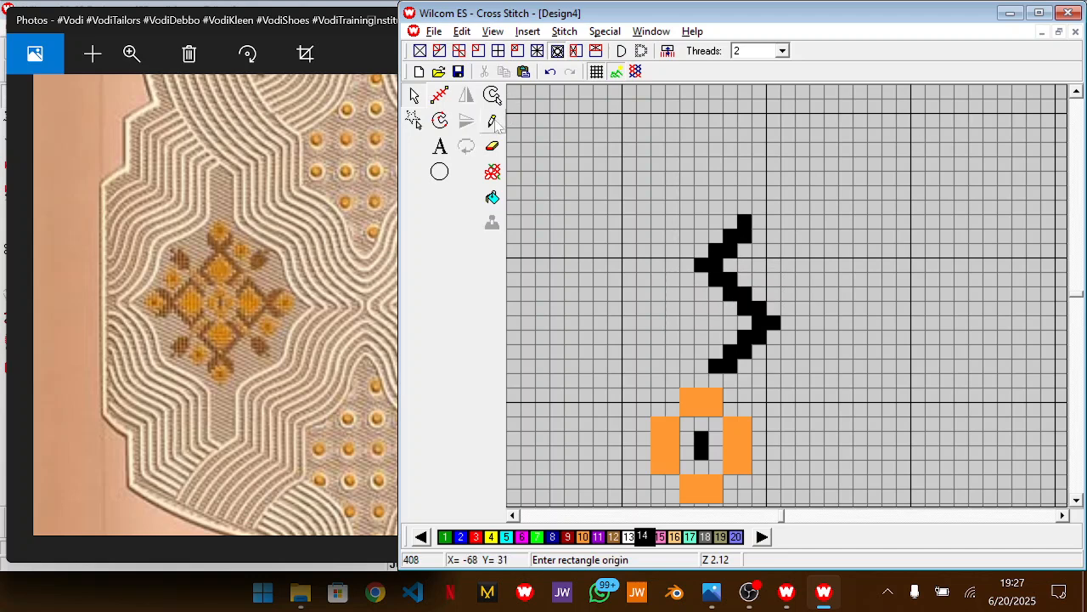
Mirror the black zigzag horizontally and place the copy on its left, forming a diamond outline with an open V on top
left_click_drag(833, 176, 681, 379)
left_click(467, 95)
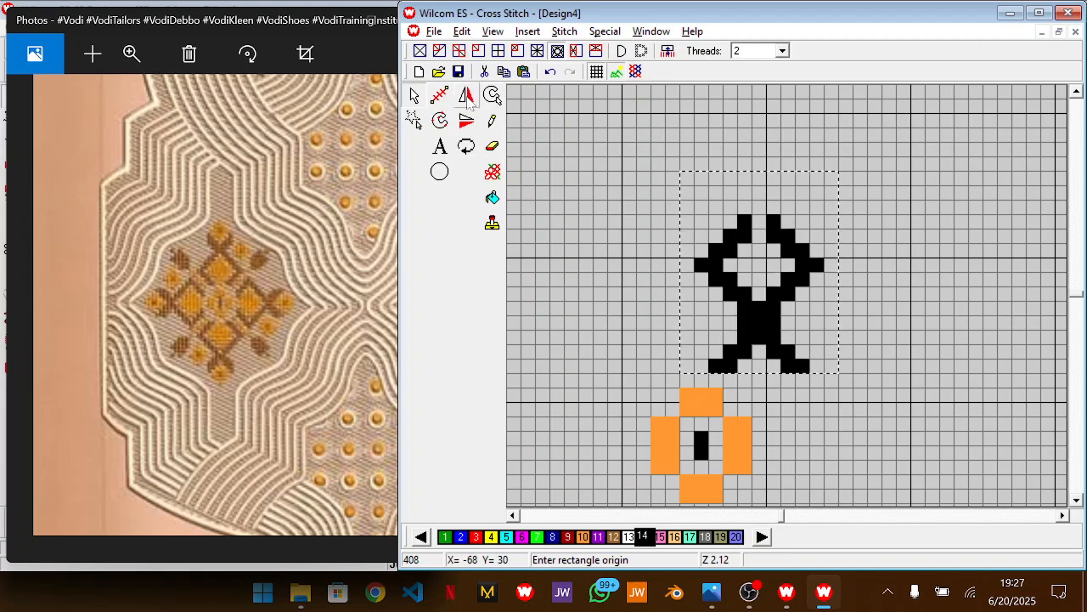
left_click_drag(798, 320, 680, 322)
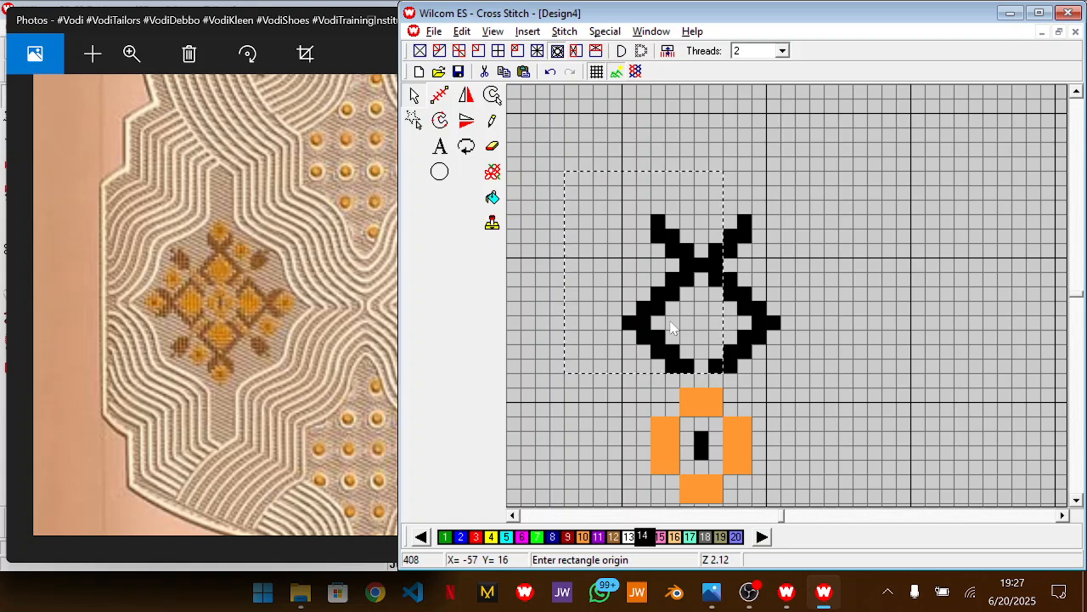
left_click(601, 133)
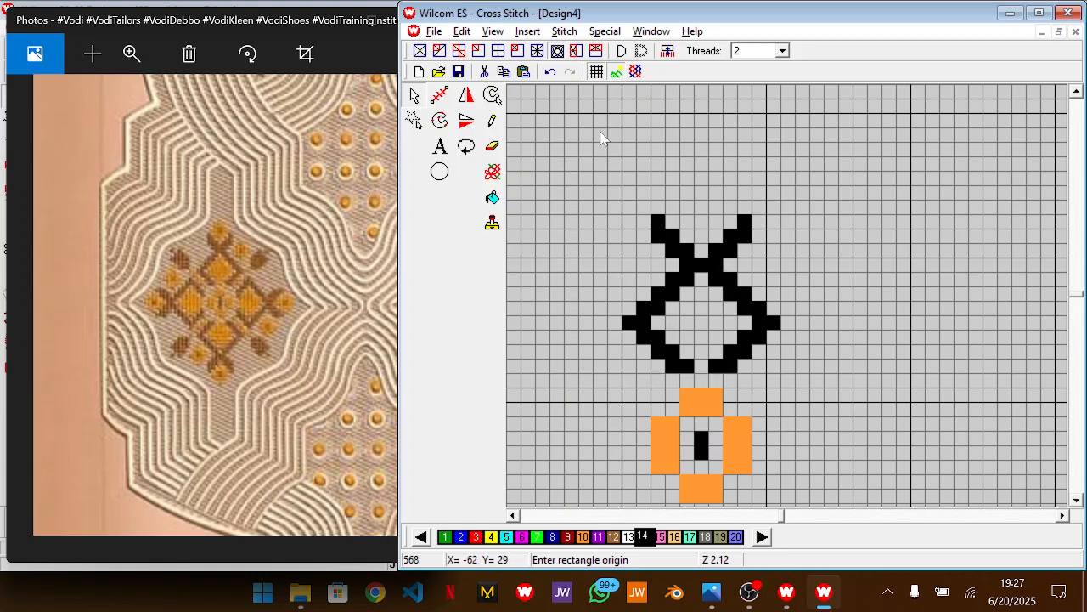
Pencil a small orange diamond in color 10 inside the open V above the diamond outline
left_click(493, 121)
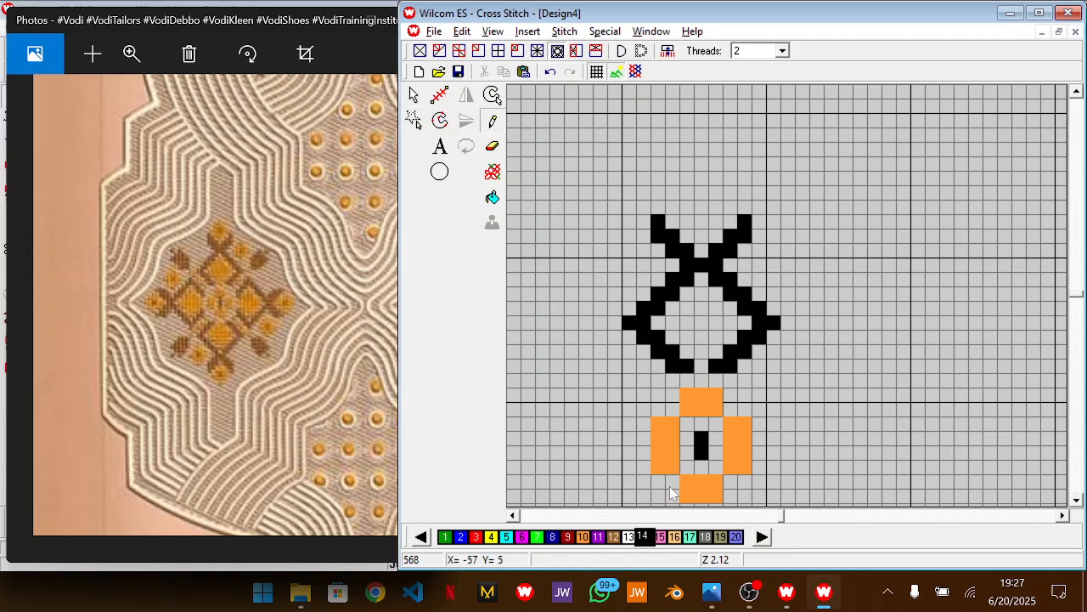
left_click(583, 537)
mouse_move(701, 249)
left_mouse_down()
mouse_move(733, 226)
mouse_move(666, 220)
mouse_move(710, 214)
mouse_move(672, 206)
left_mouse_up()
key("ctrl+z")
key("ctrl+z")
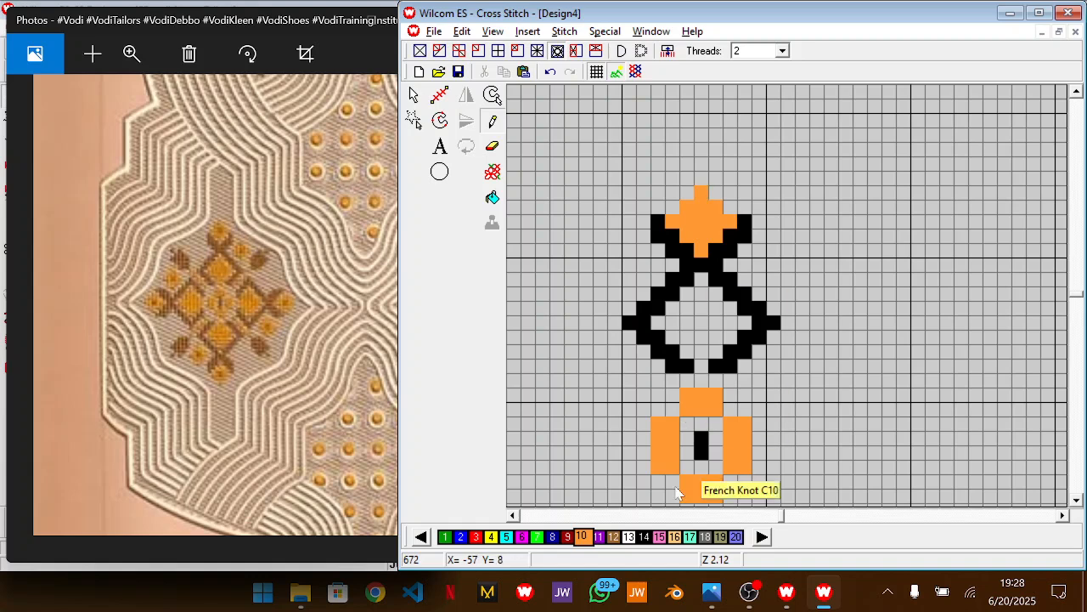
Pencil a single black cell in color 14 at the centre of the small orange diamond
left_click(644, 536)
left_click(701, 211)
key("ctrl+z")
left_click(705, 224)
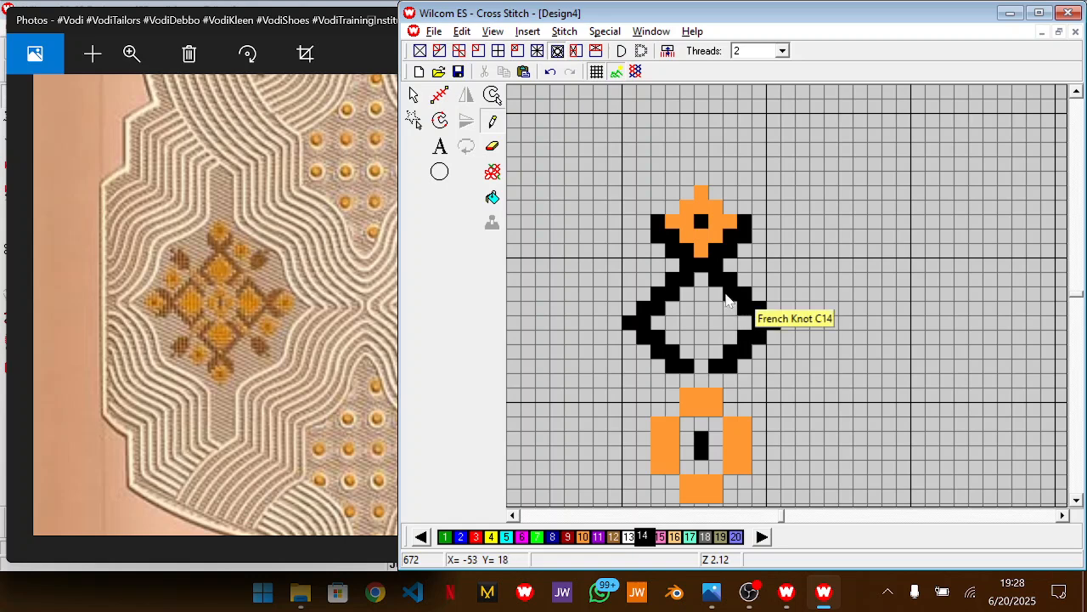
key("ctrl+z")
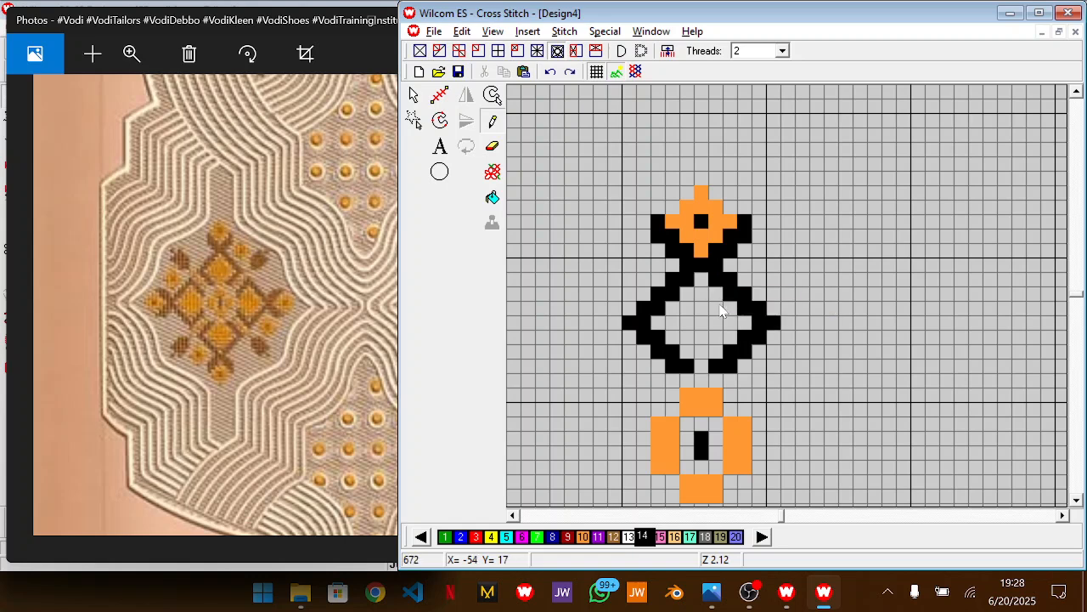
Fill the inside of the large black diamond outline with orange stitches in color 10
left_click(585, 537)
left_click(701, 279)
left_click(717, 294)
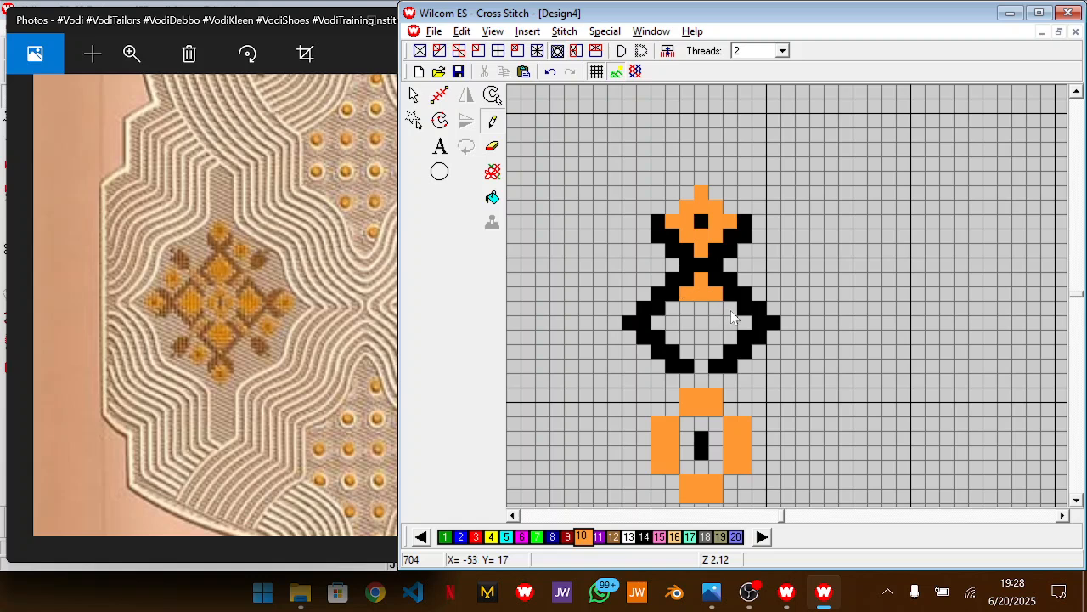
left_click_drag(730, 308, 671, 311)
left_click_drag(746, 323, 654, 324)
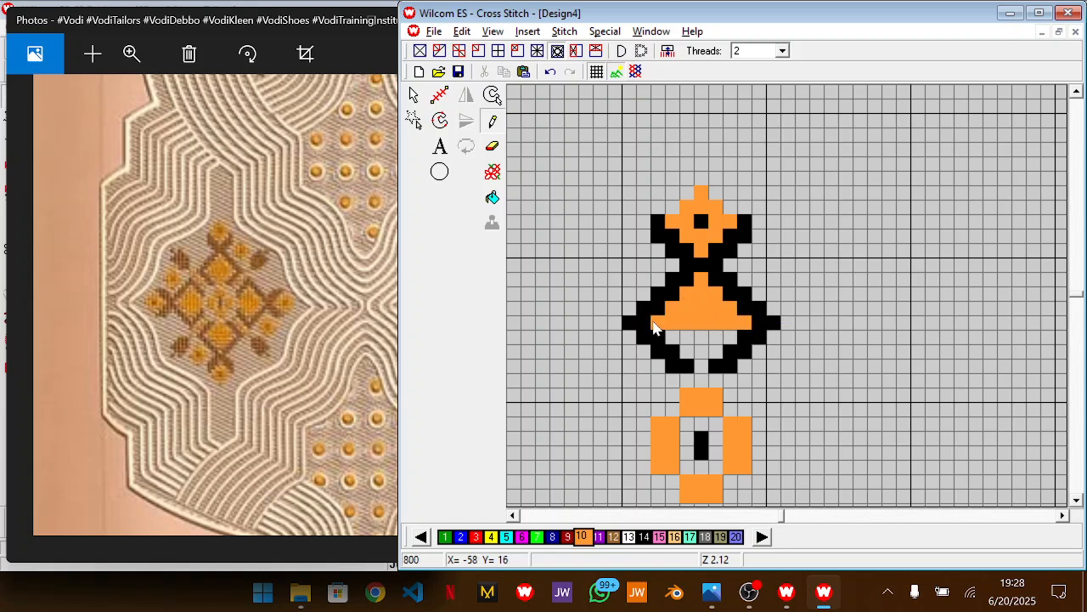
mouse_move(736, 337)
left_mouse_down()
mouse_move(663, 338)
mouse_move(701, 366)
left_mouse_up()
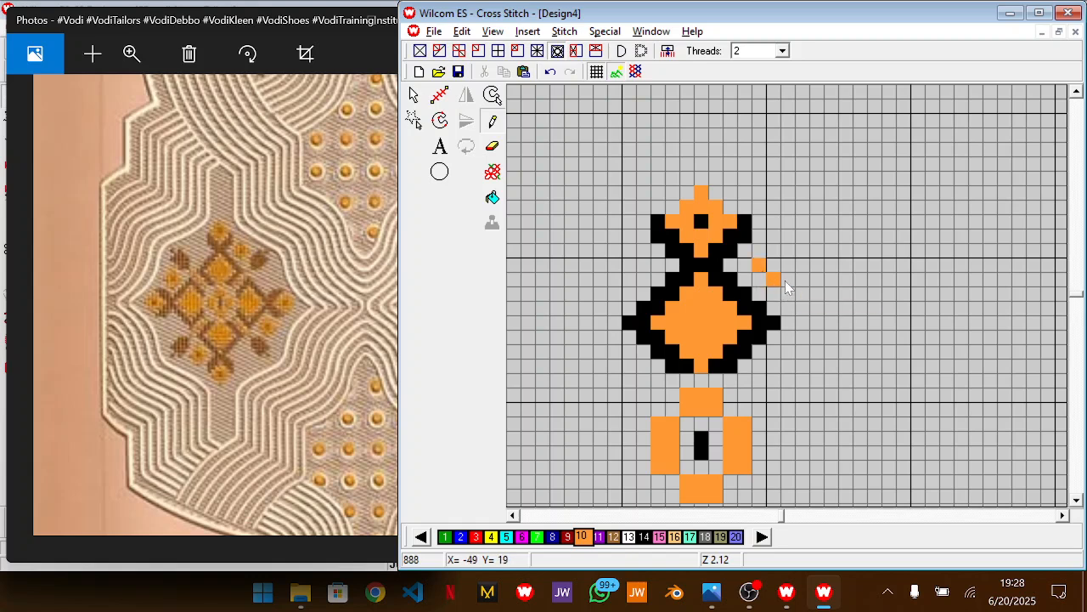
Pencil a three-by-three orange square in color 10 right of the two diamonds, with a black centre cell in color 14
mouse_move(785, 281)
left_mouse_down()
mouse_move(802, 259)
mouse_move(790, 249)
mouse_move(775, 251)
mouse_move(776, 260)
left_mouse_up()
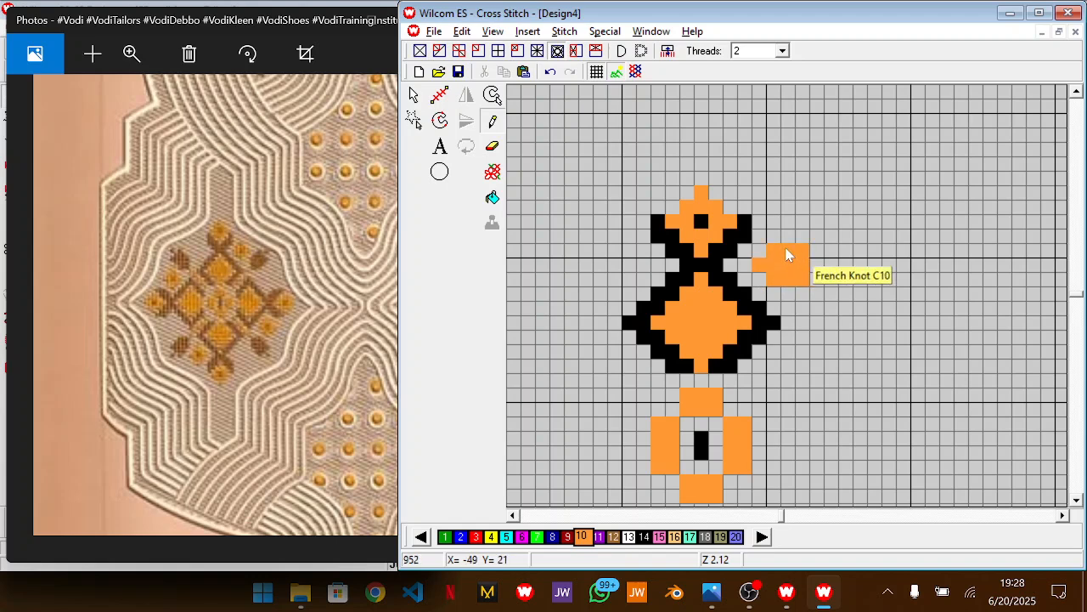
left_click(492, 146)
left_click_drag(739, 269, 769, 270)
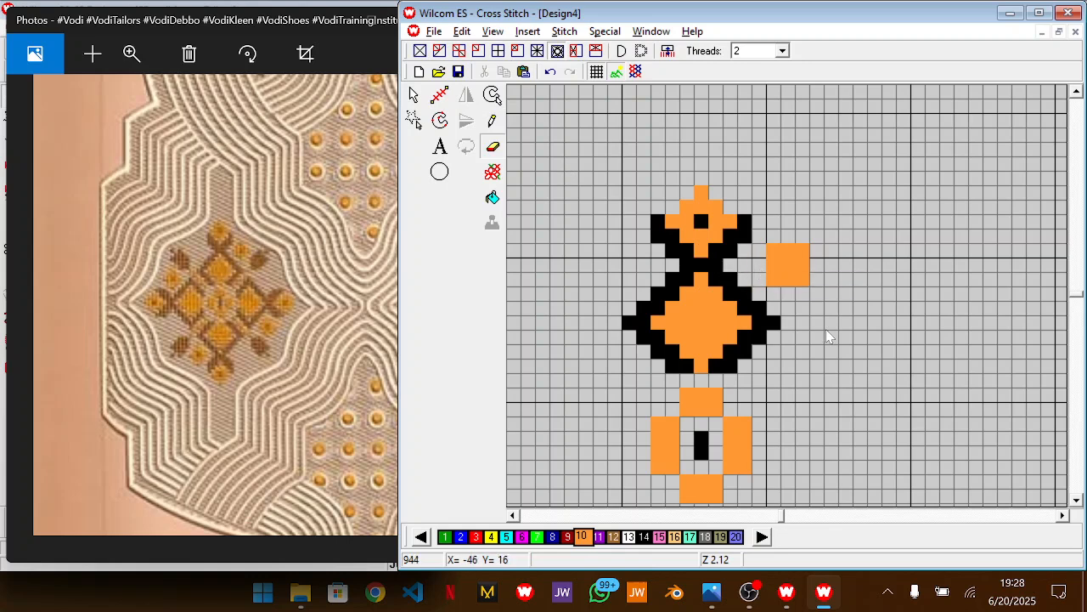
left_click(493, 121)
left_click(644, 536)
left_click(788, 265)
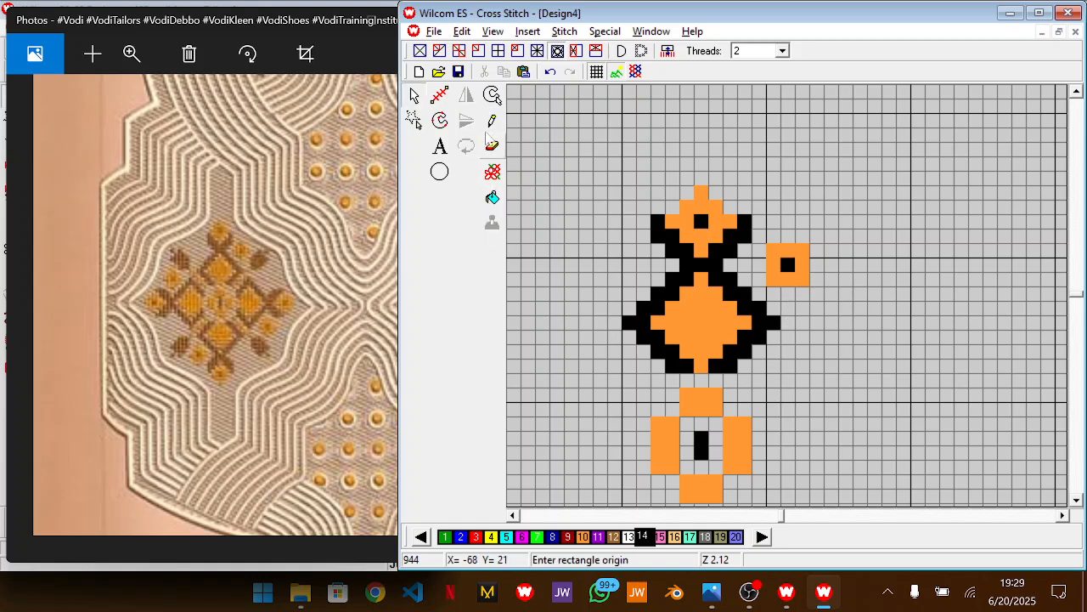
Pencil a black leaf shape in color 14 diagonally below the small orange square, with separate tips at its upper right
left_click(816, 321)
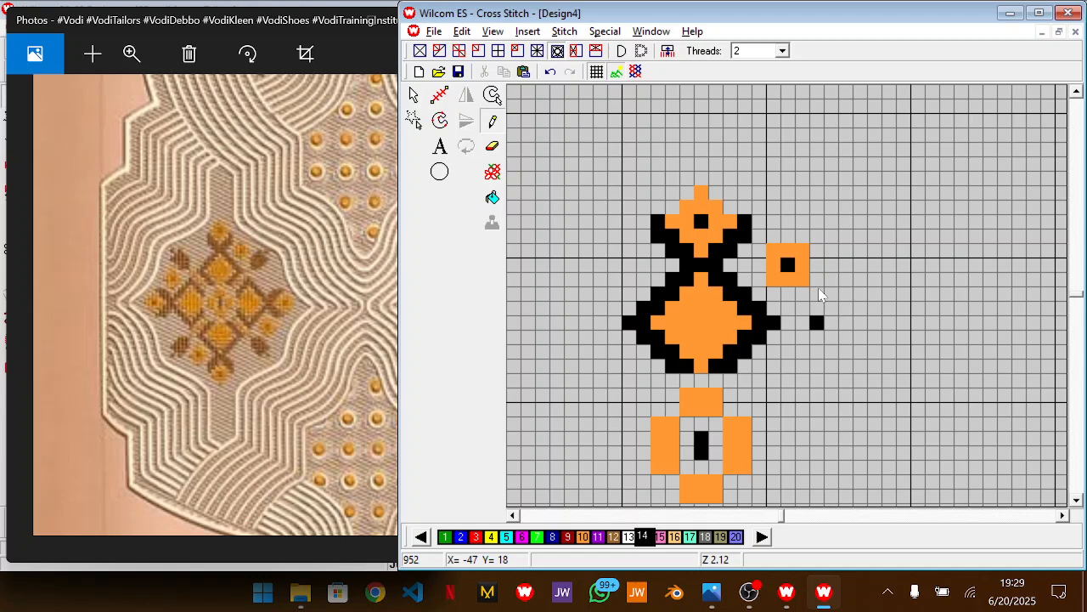
left_click_drag(820, 293, 833, 332)
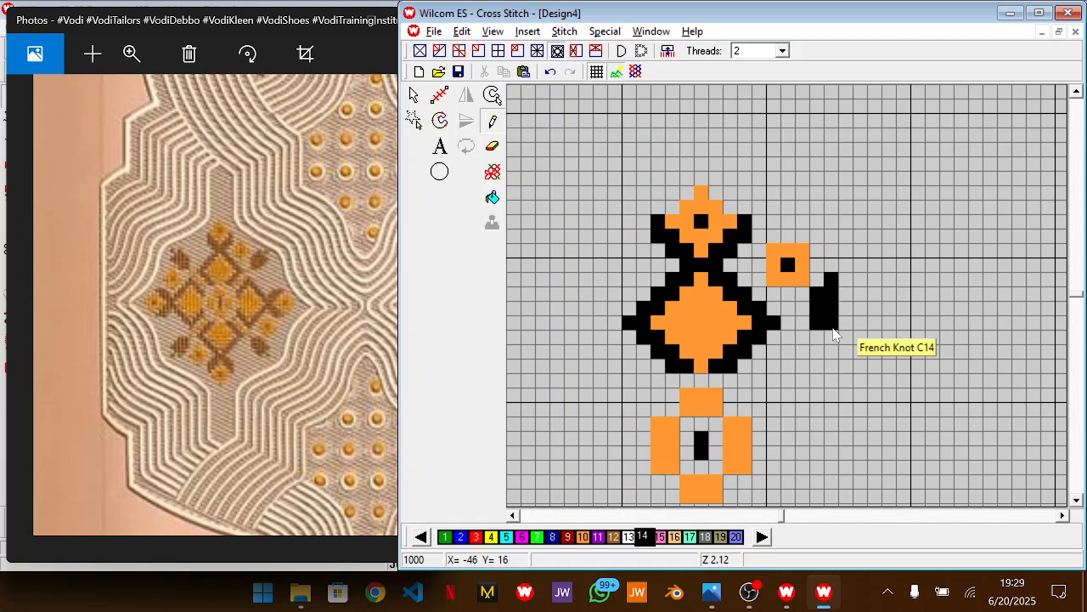
key("ctrl+z")
left_click(831, 280)
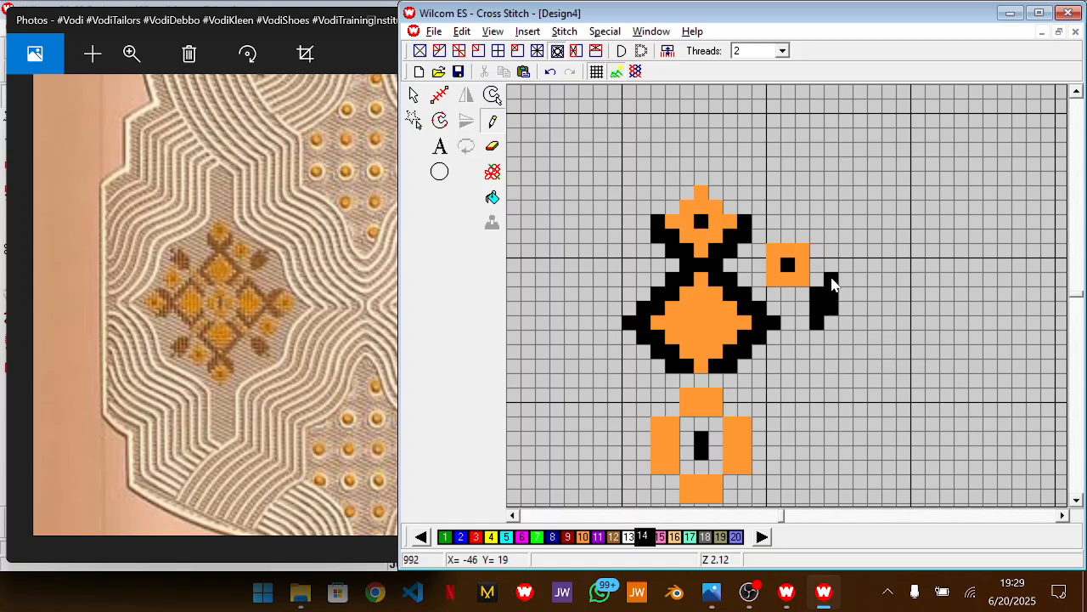
mouse_move(834, 324)
left_mouse_down()
mouse_move(844, 276)
mouse_move(856, 310)
mouse_move(859, 275)
left_mouse_up()
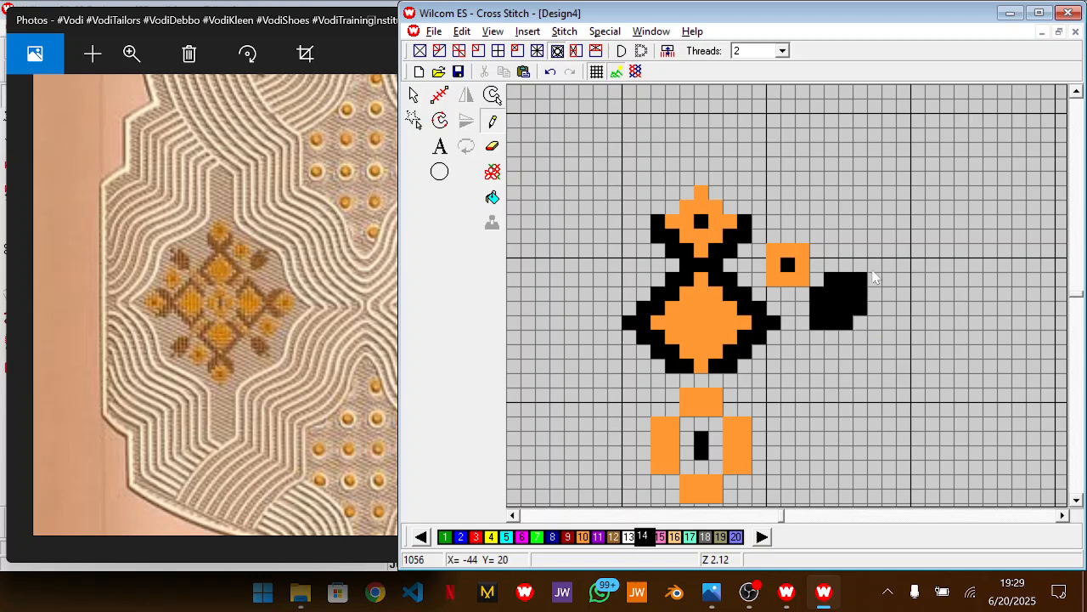
left_click(873, 293)
left_click(846, 265)
left_click(876, 265)
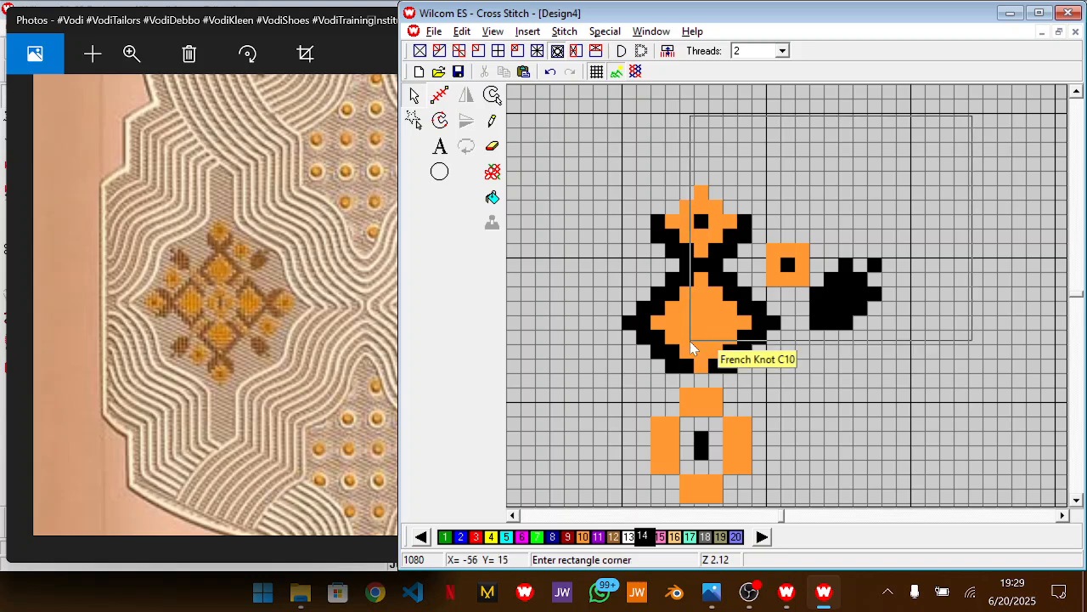
Rotate a copy of the upper diamonds, square and leaf, flip it vertically, and place it right of the centre with the leaves overlapping
left_click(607, 388)
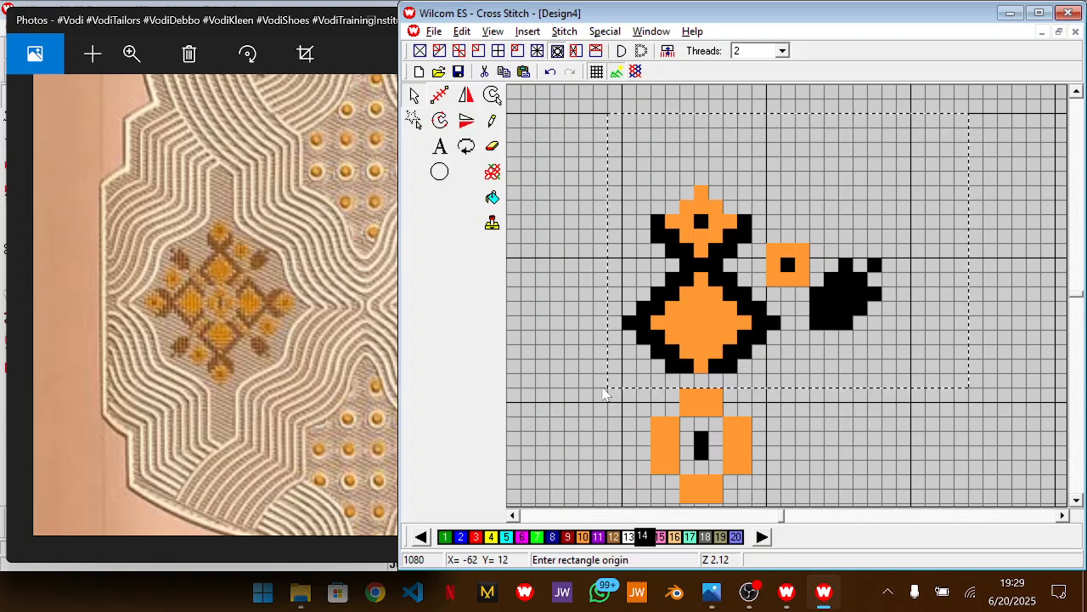
left_click(468, 148)
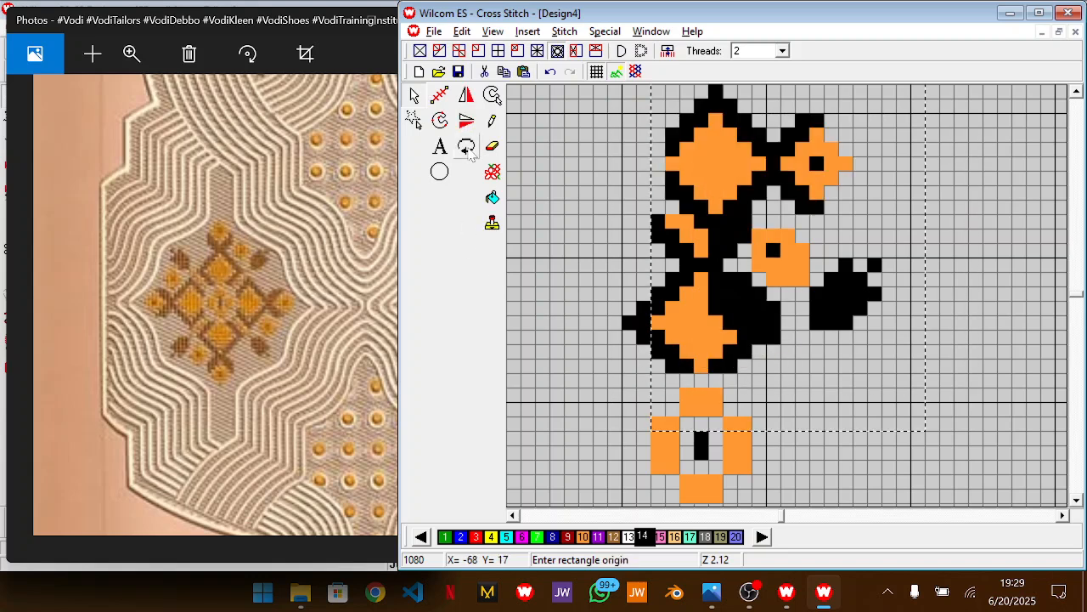
left_click_drag(751, 237, 865, 514)
key("1")
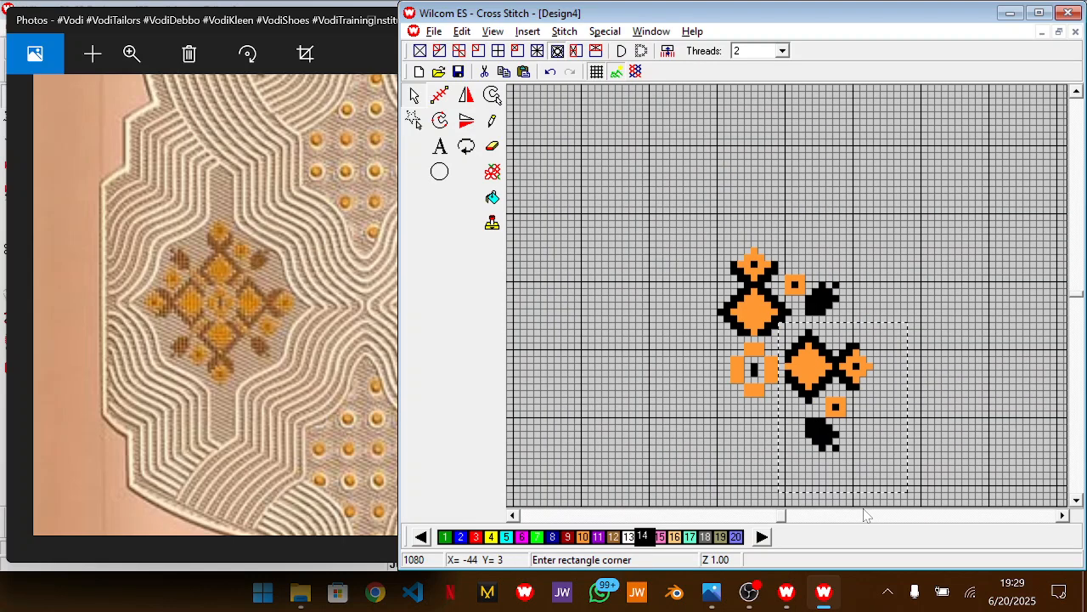
left_click(468, 129)
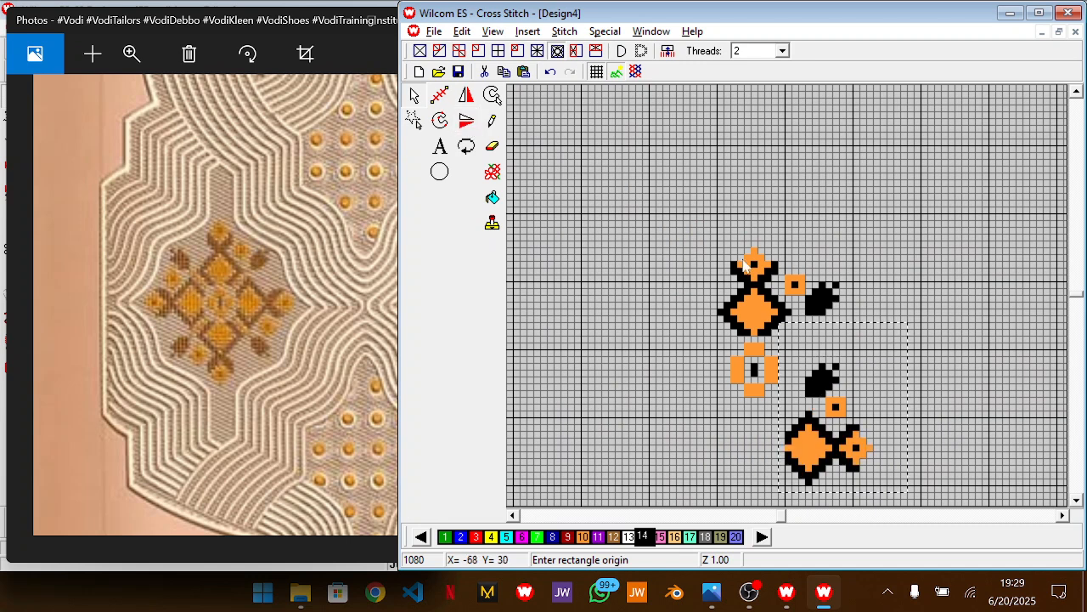
left_click_drag(849, 427, 848, 342)
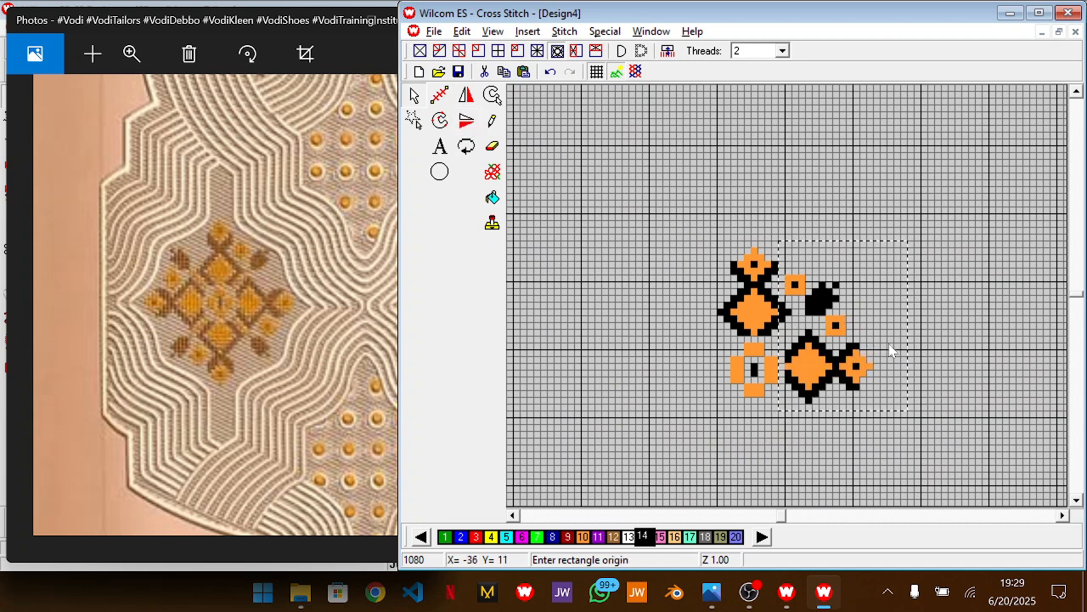
left_click(978, 320)
left_click(978, 327)
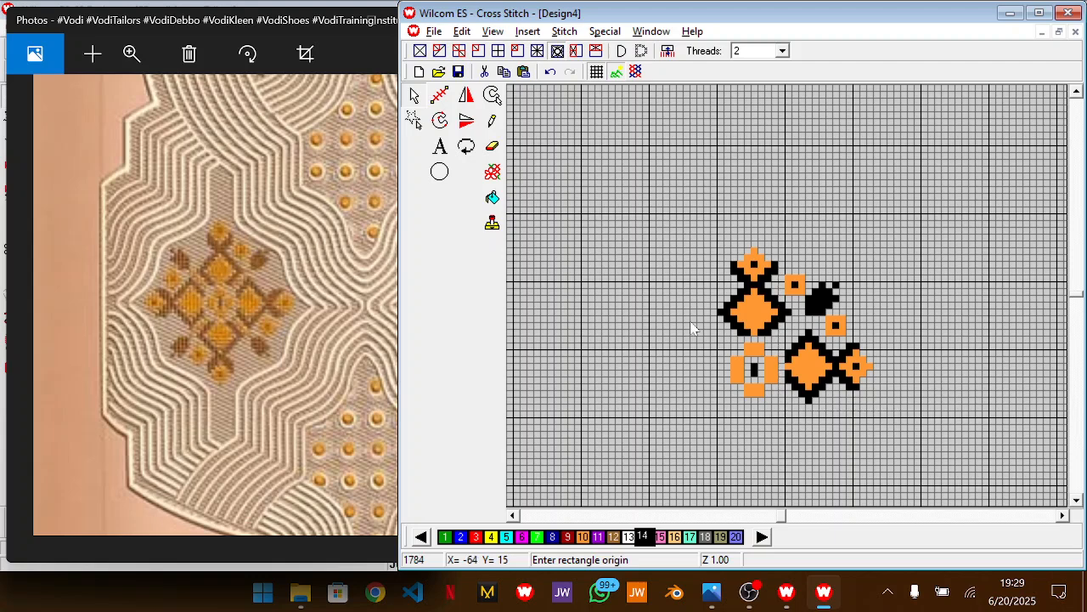
Pencil an orange block in color 10 between the two large diamonds, three cells wide with two opposite corners left out
scroll(861, 364, "up", 2)
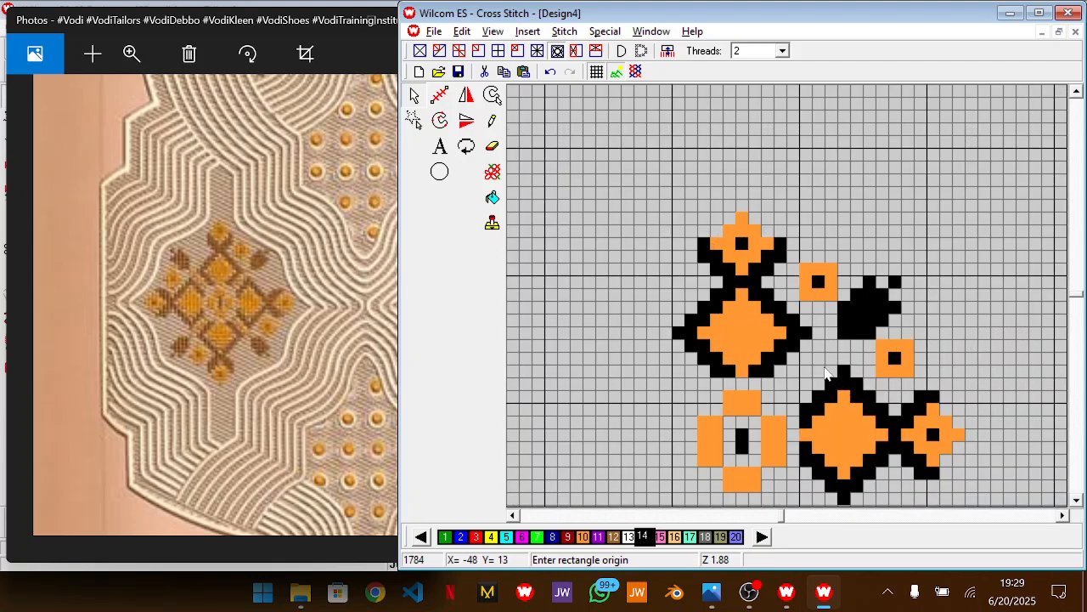
left_click(492, 120)
left_click(584, 537)
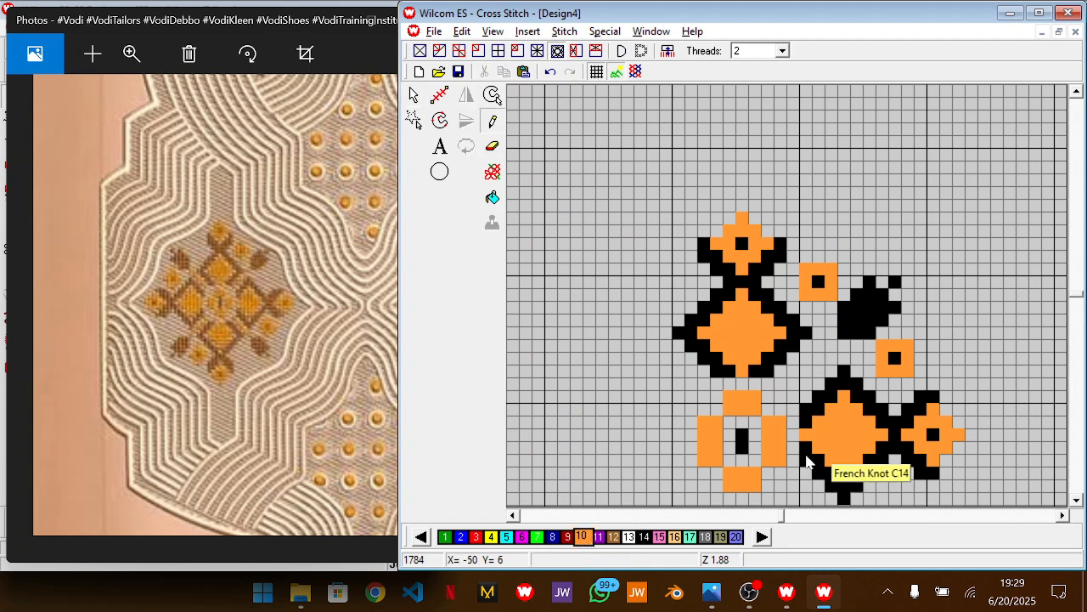
left_click(800, 377)
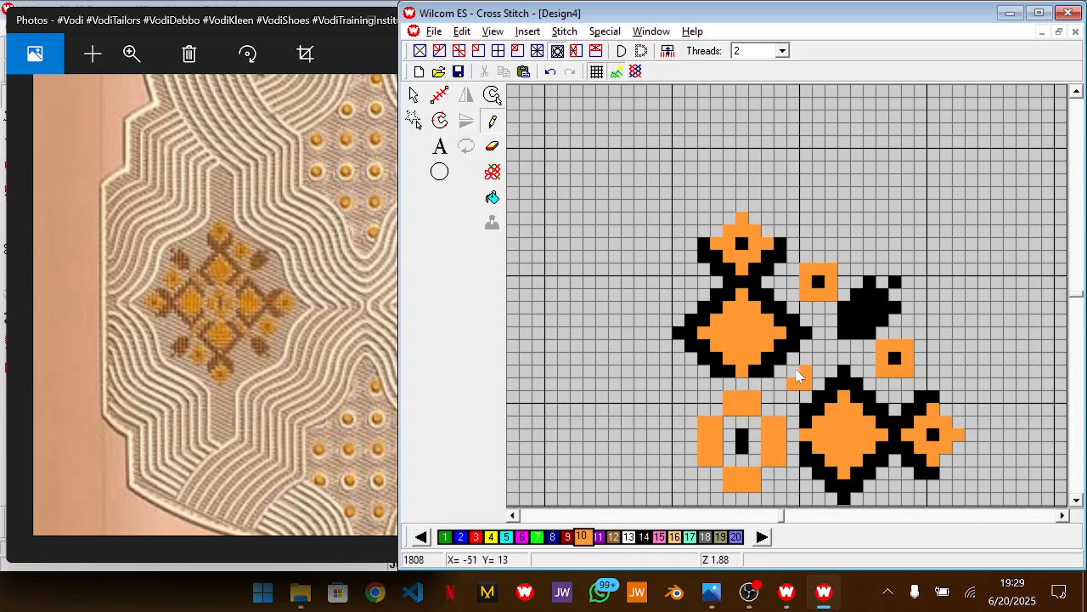
left_click(807, 357)
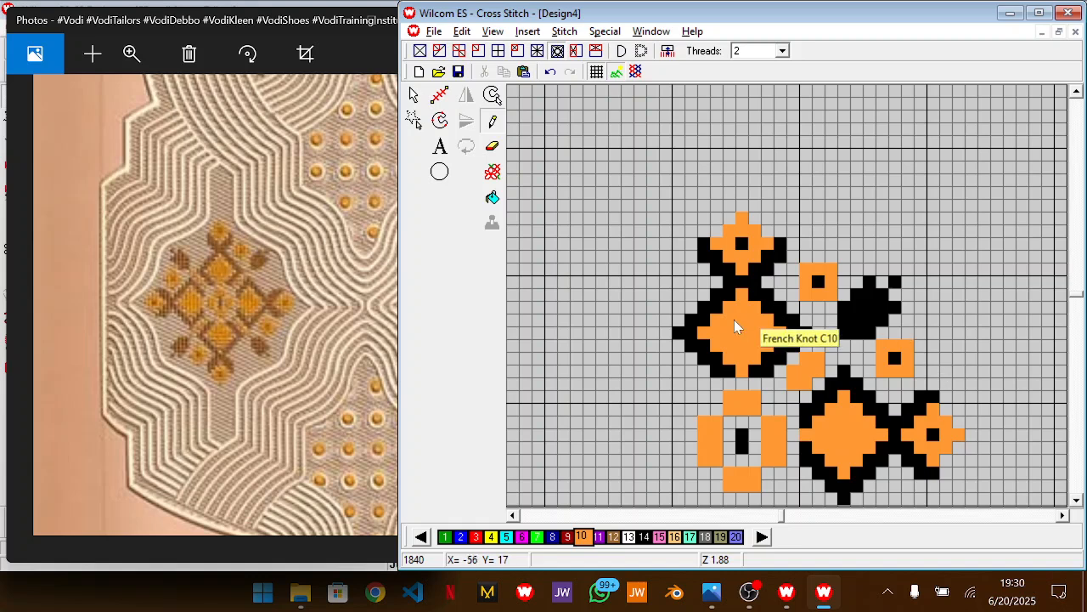
Compare with the motifs in the reference photo and delete the small orange square between the leaf and the right-hand diamonds
left_click_drag(378, 377, 148, 398)
scroll(148, 405, "down", 3)
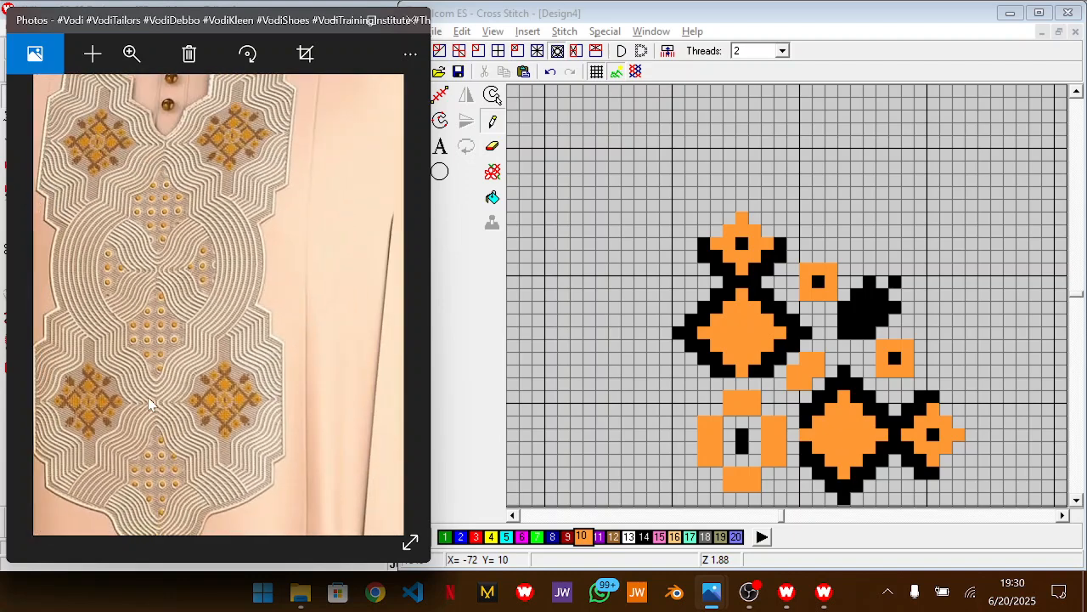
left_click_drag(197, 360, 225, 346)
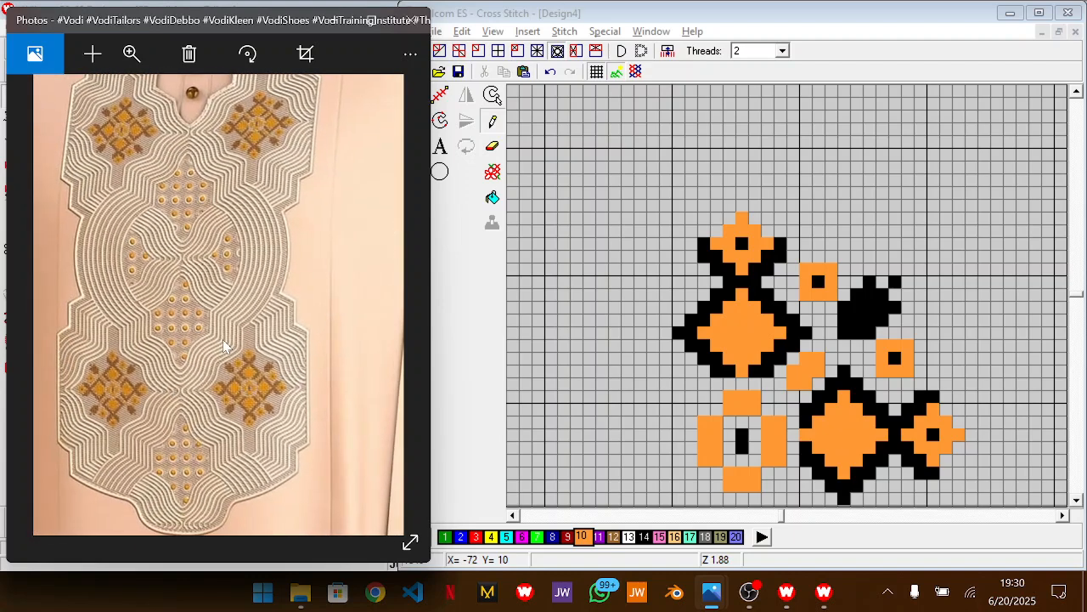
left_click(459, 316)
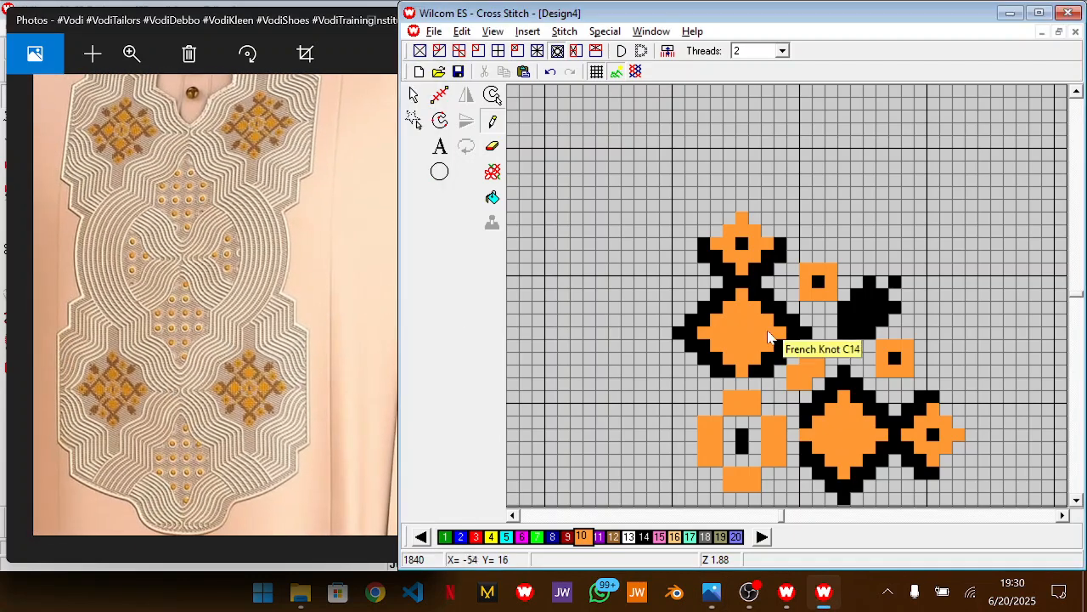
left_click_drag(875, 341, 925, 387)
key("ctrl+z")
key("Escape")
key("Delete")
key("shift+z")
left_click_drag(920, 247, 711, 413)
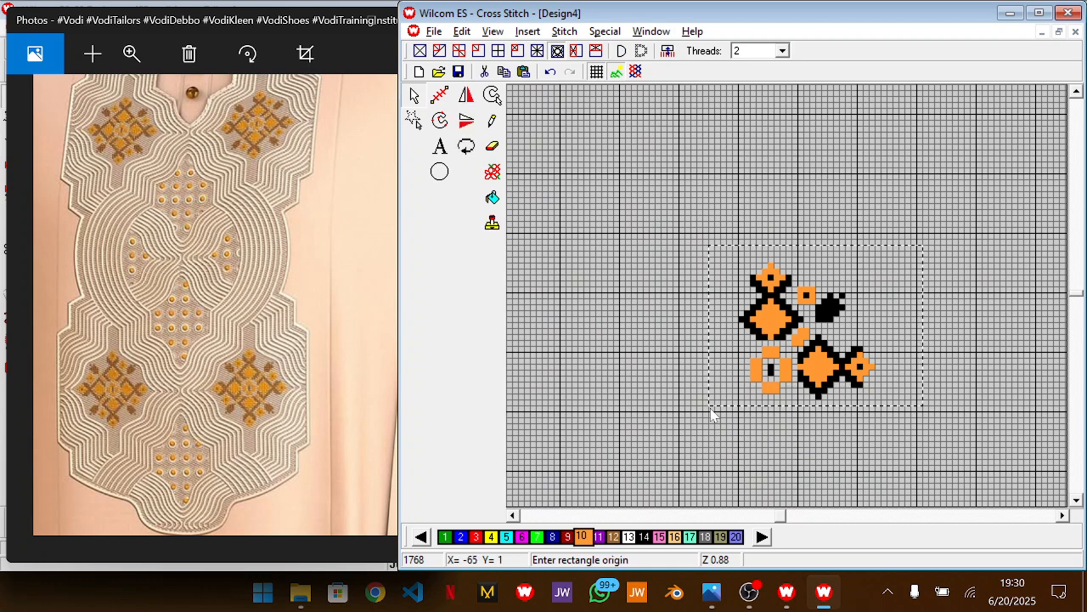
left_click(468, 122)
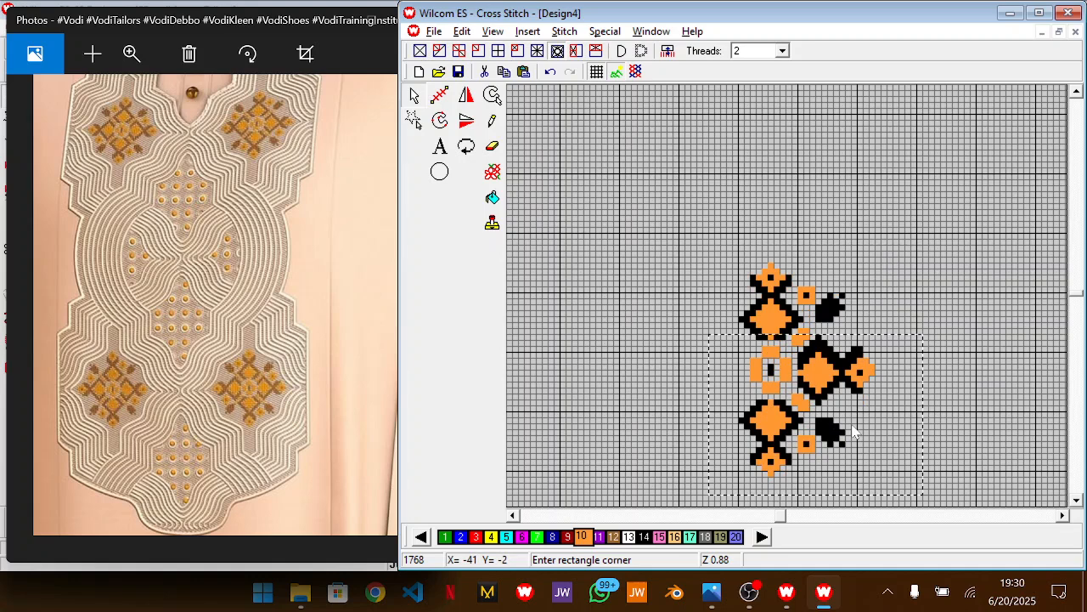
key("Escape")
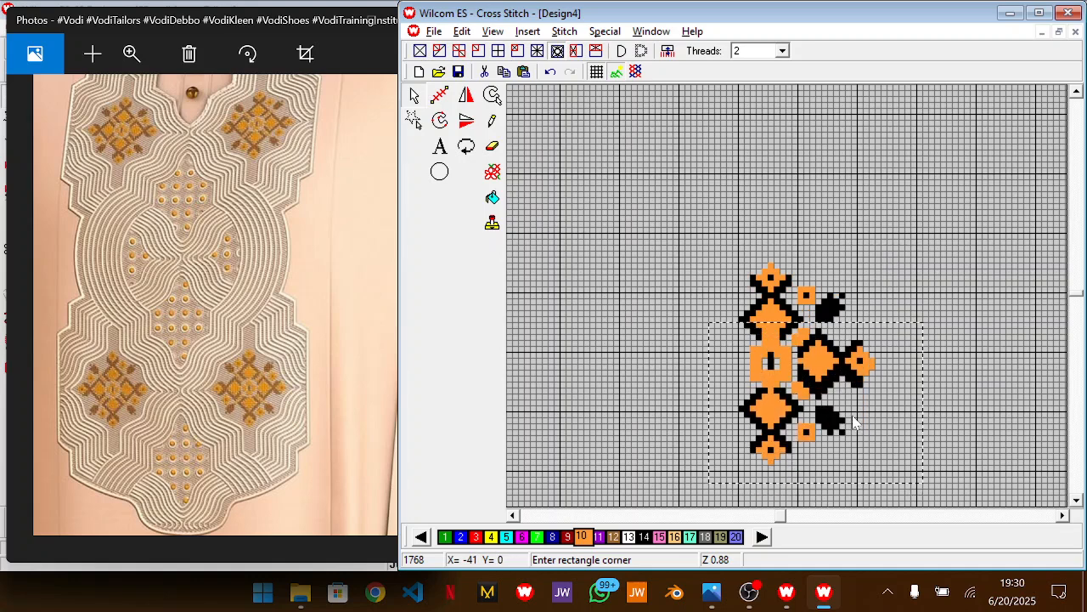
left_click(822, 533)
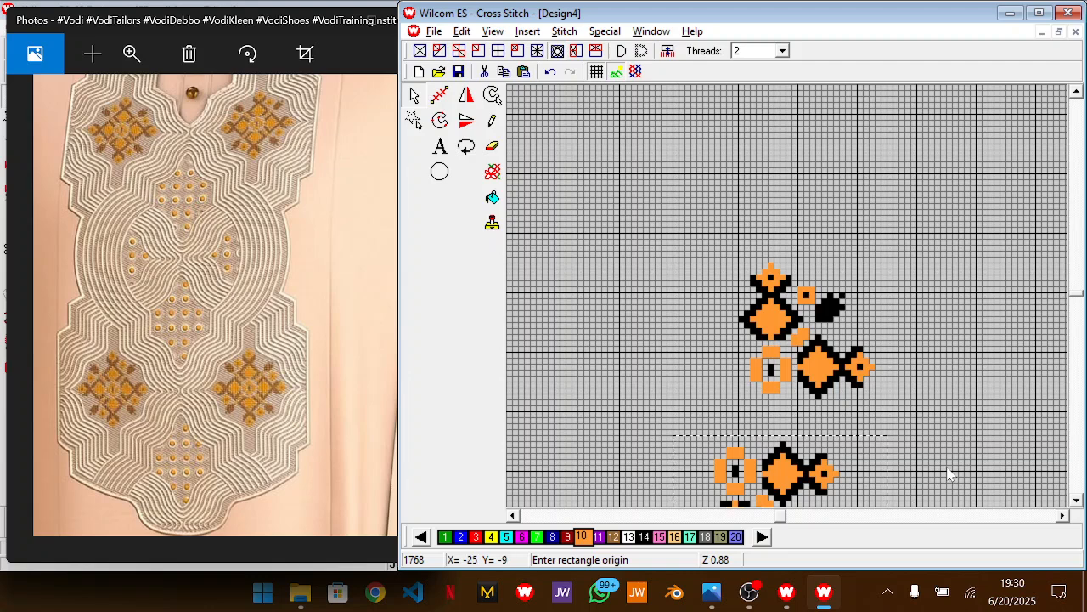
key("Escape")
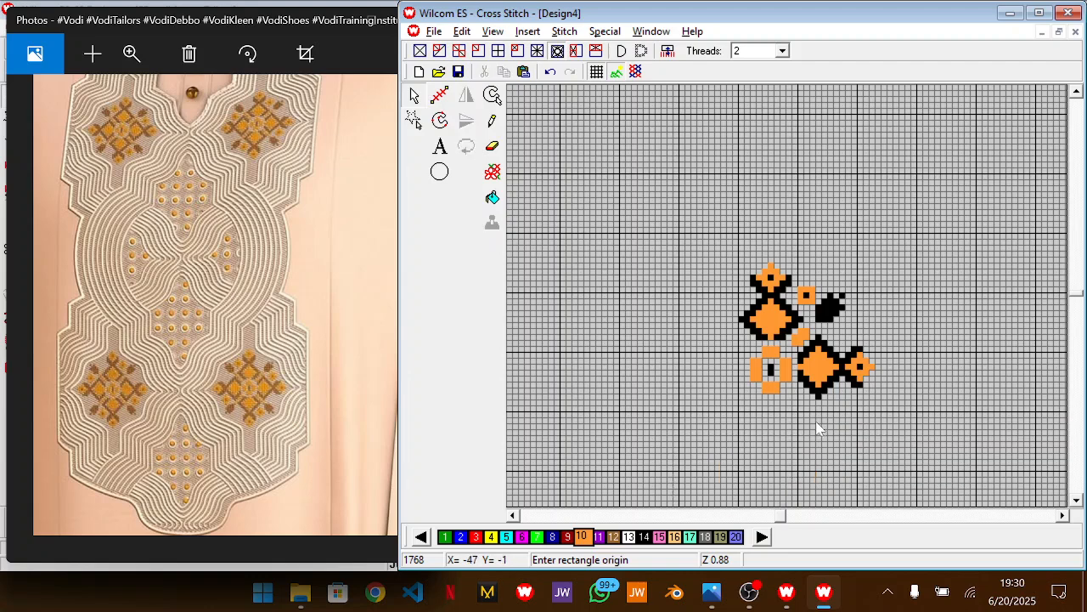
Move the lower rows of the centre rosette up one cell, making its side blocks three cells tall
key("b")
mouse_move(684, 440)
left_mouse_down()
mouse_move(873, 355)
mouse_move(946, 351)
left_mouse_up()
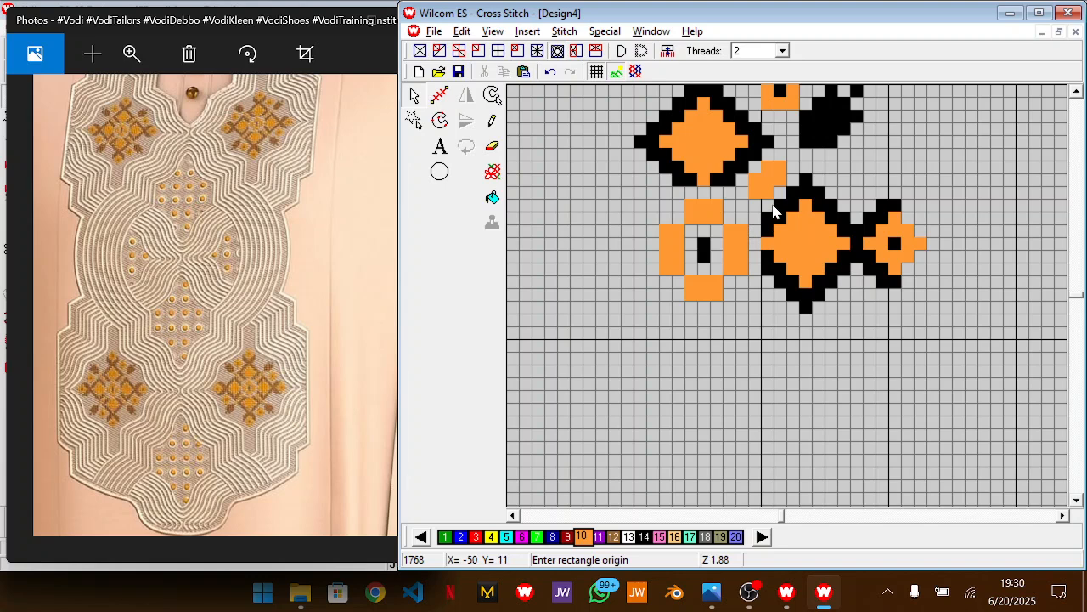
left_click(637, 340)
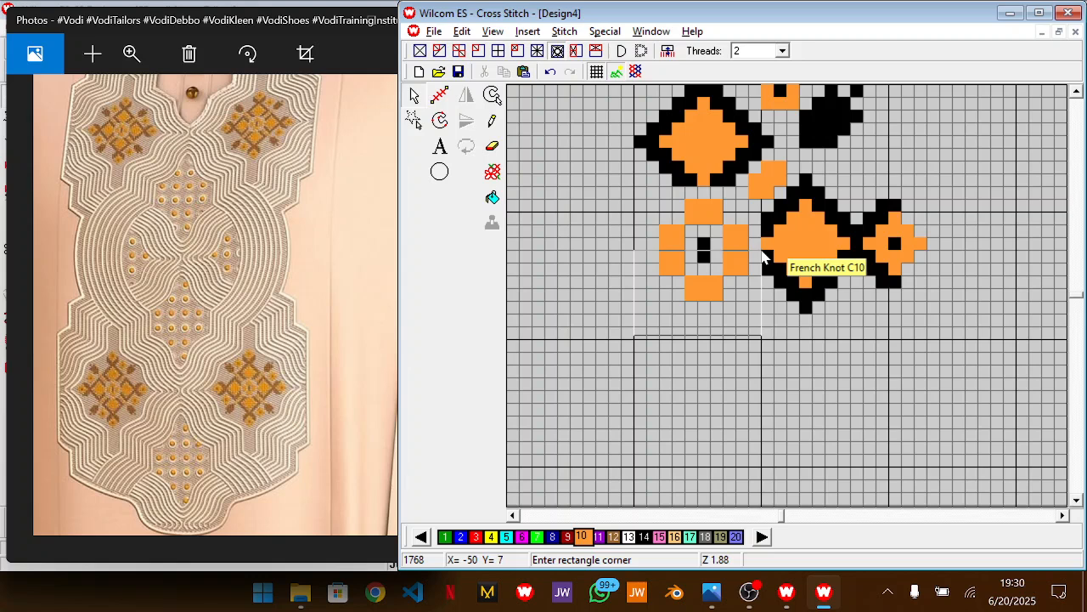
left_click(729, 327)
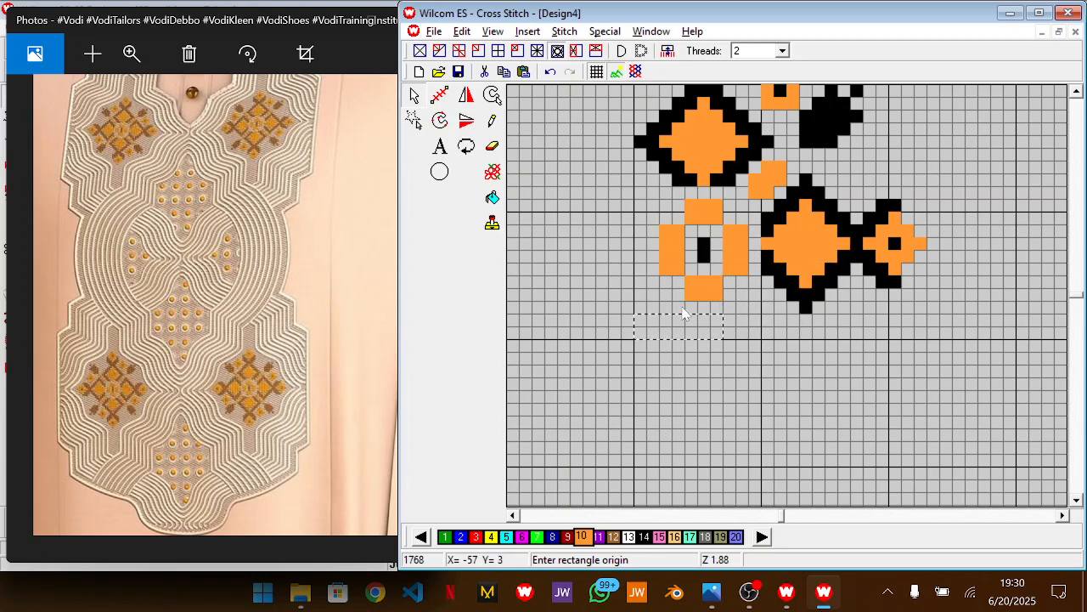
left_click(643, 299)
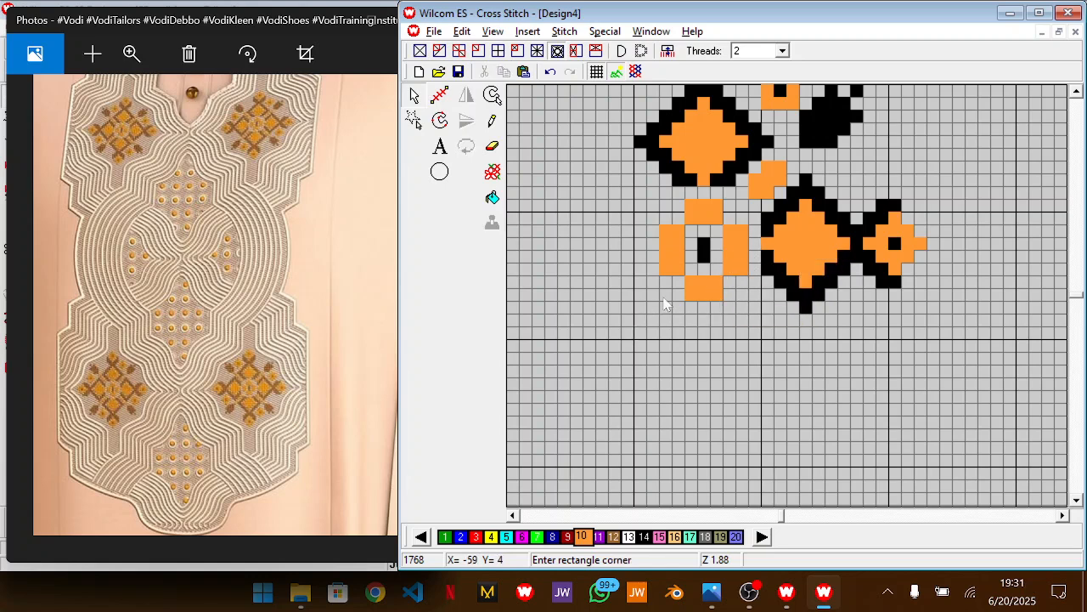
left_click(762, 252)
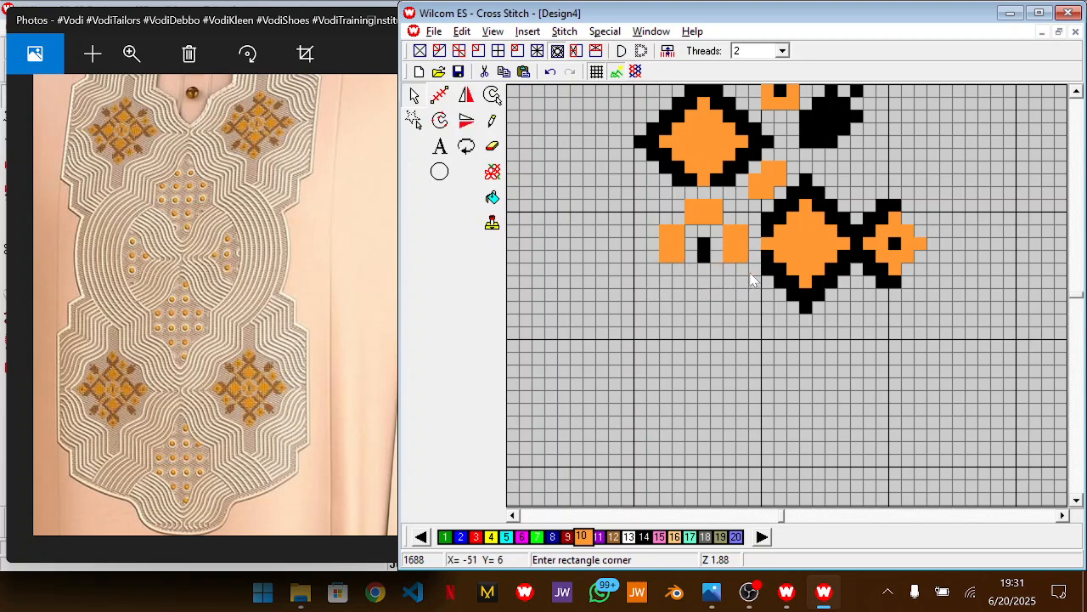
Copy the rosette's upper black centre cell one cell upward to make the centre bar three cells tall
left_click(666, 203)
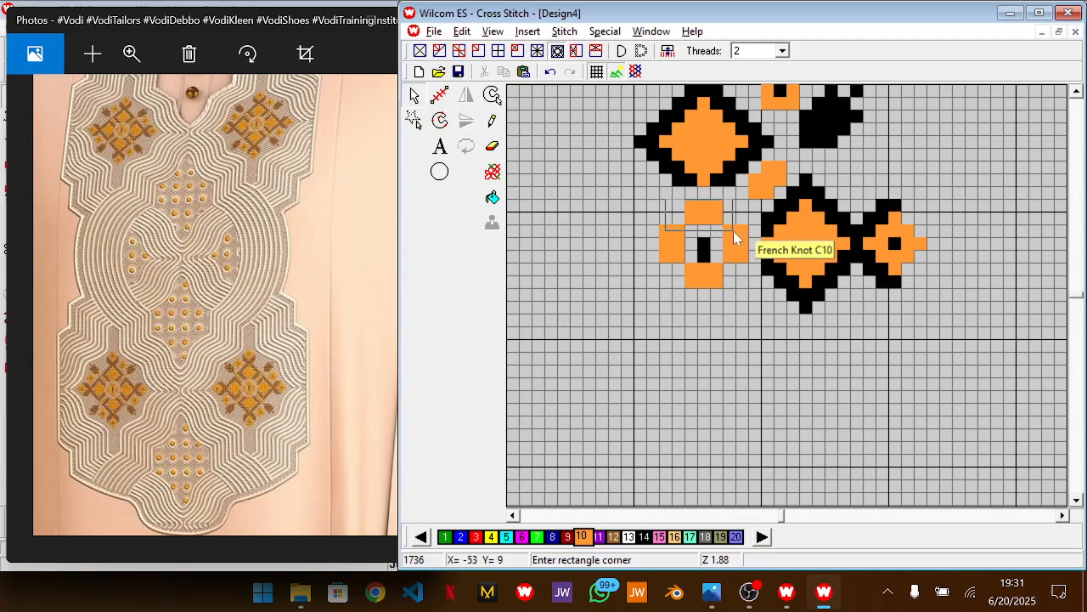
left_click(732, 274)
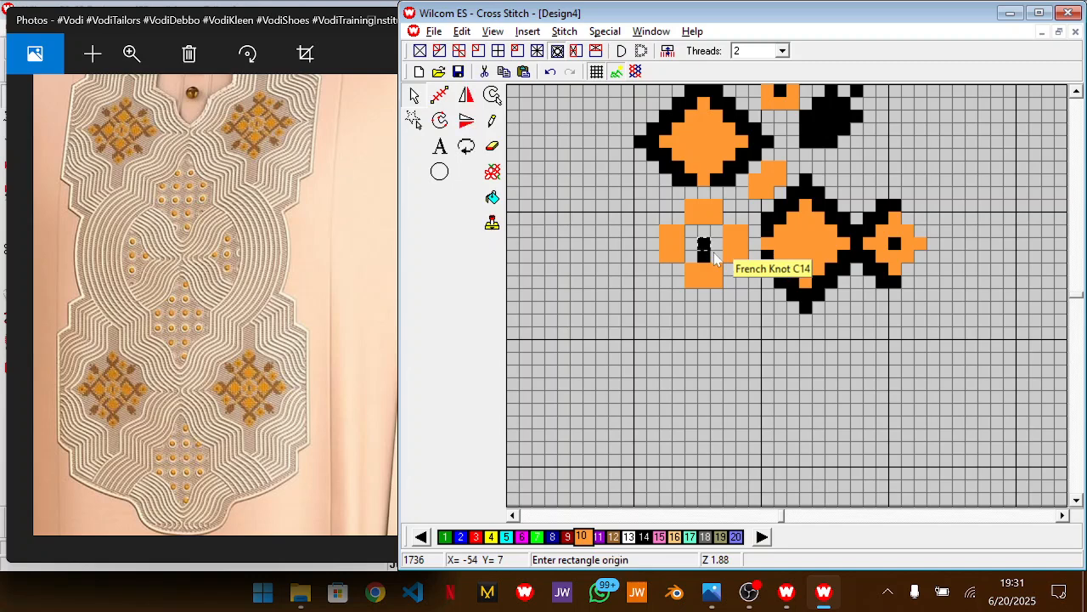
left_click_drag(705, 240, 705, 233)
left_click(630, 218)
Mirror a copy of the whole motif vertically and place it below, overlapping on the centre rosette and the right-hand diamonds
key("shift+z")
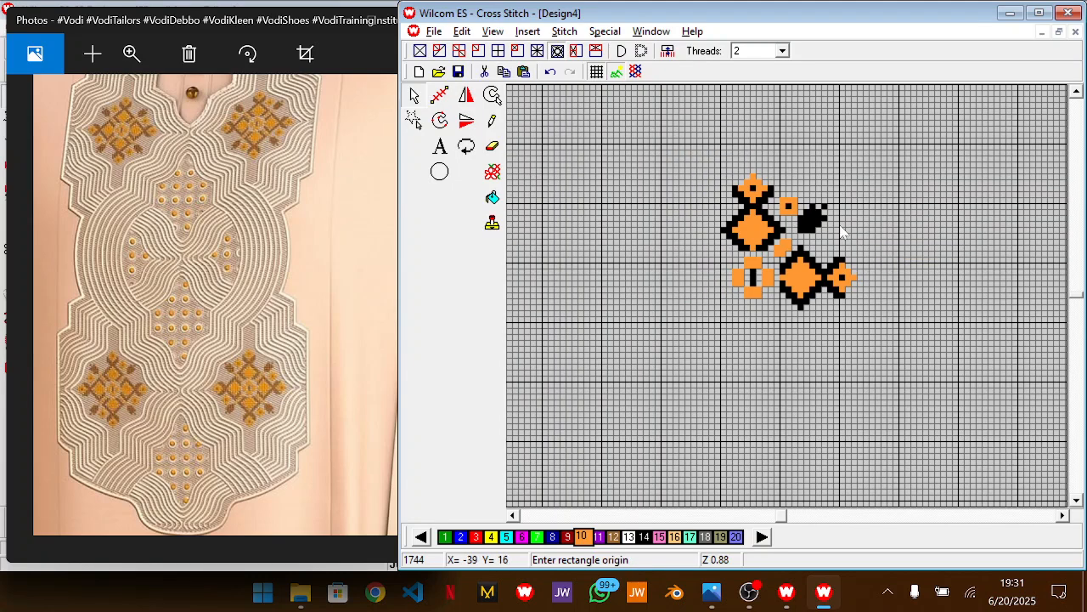
left_click(912, 167)
left_click(691, 311)
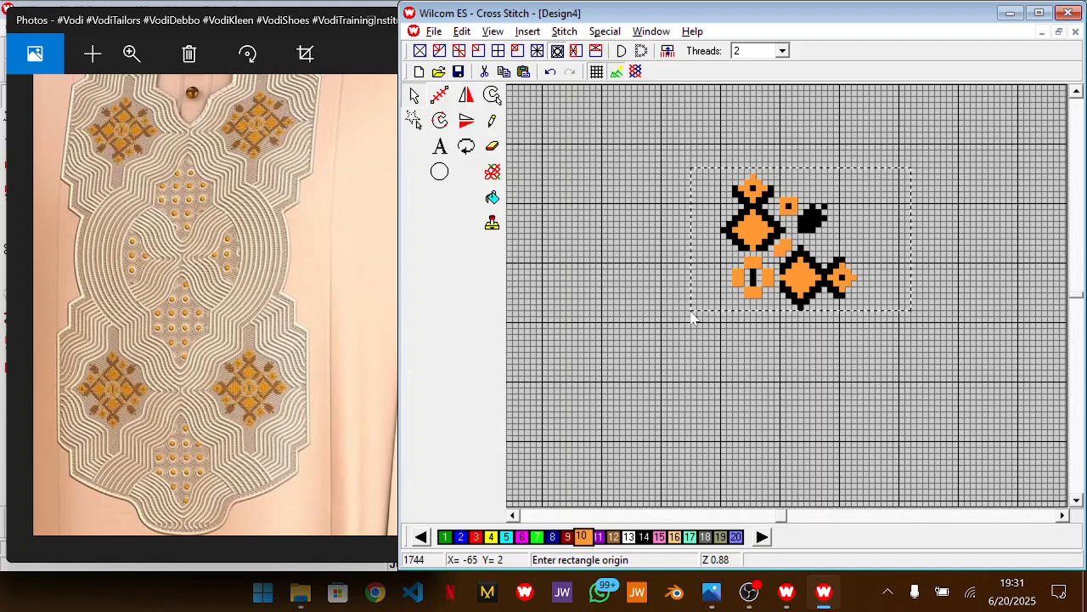
left_click(467, 120)
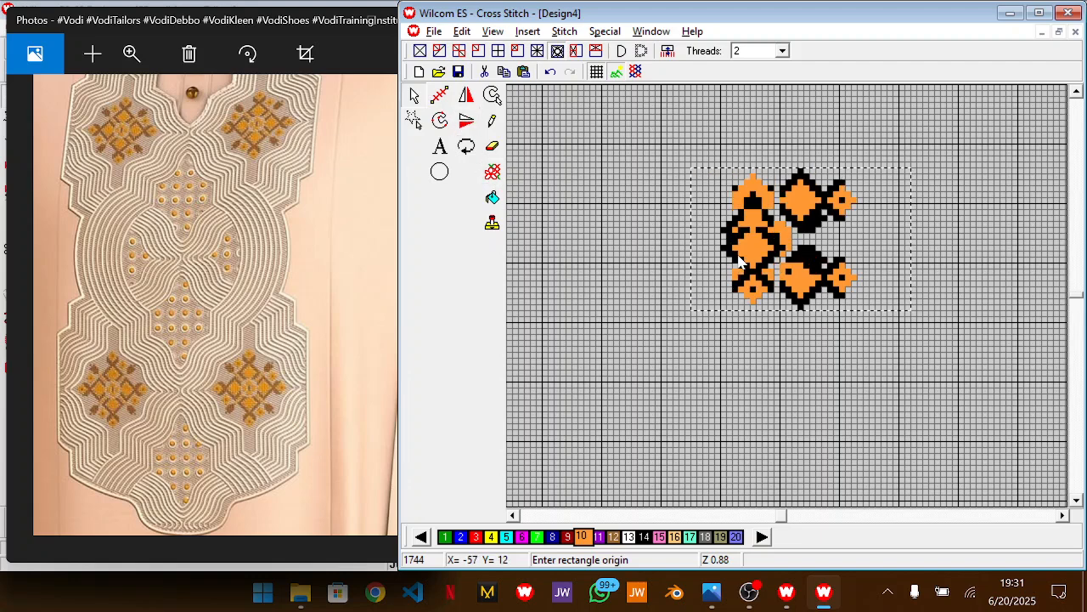
left_click_drag(796, 261, 796, 338)
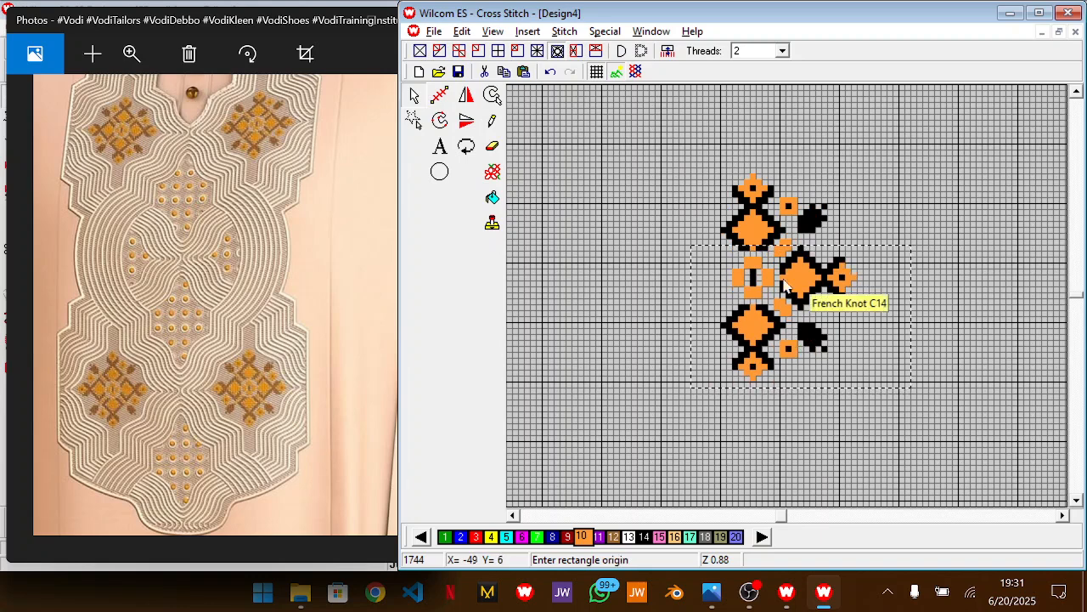
Mirror a copy of the half motif horizontally and align it over the centre rosette to complete the four-sided motif
left_click_drag(661, 137, 870, 406)
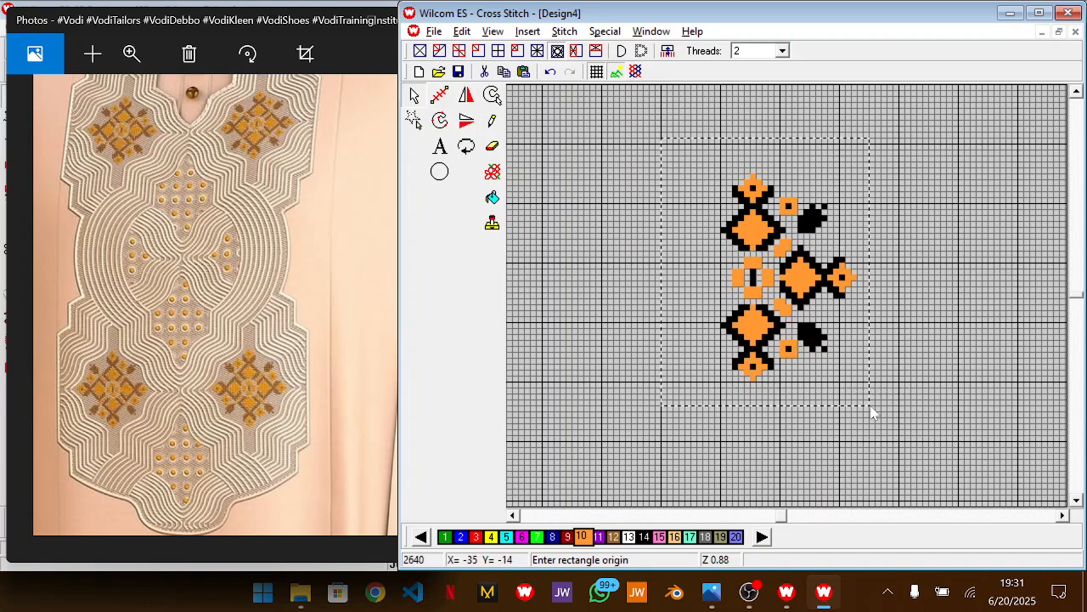
left_click(466, 95)
left_click_drag(771, 291, 753, 287)
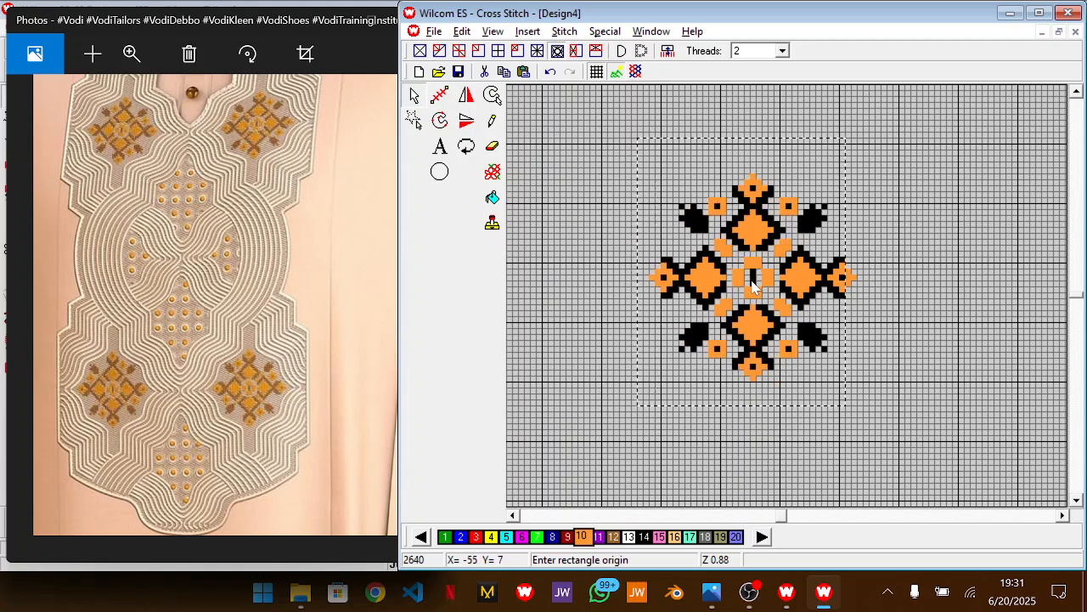
left_click(882, 250)
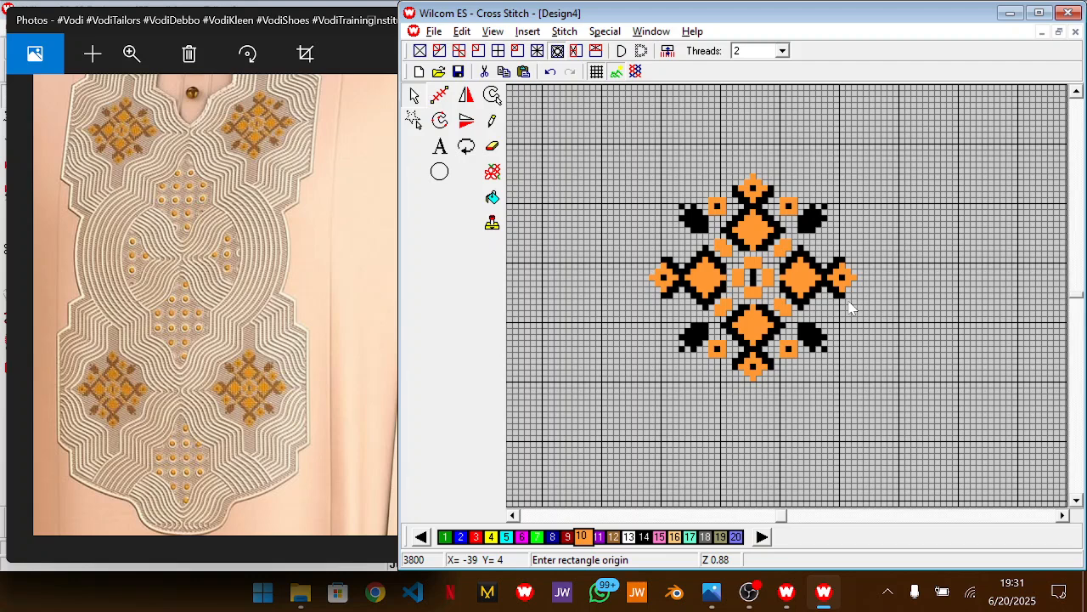
Remove the lower-right small orange square and move the upper-left one to the gap between its leaf and the left-hand diamonds
left_click(779, 344)
left_click(798, 371)
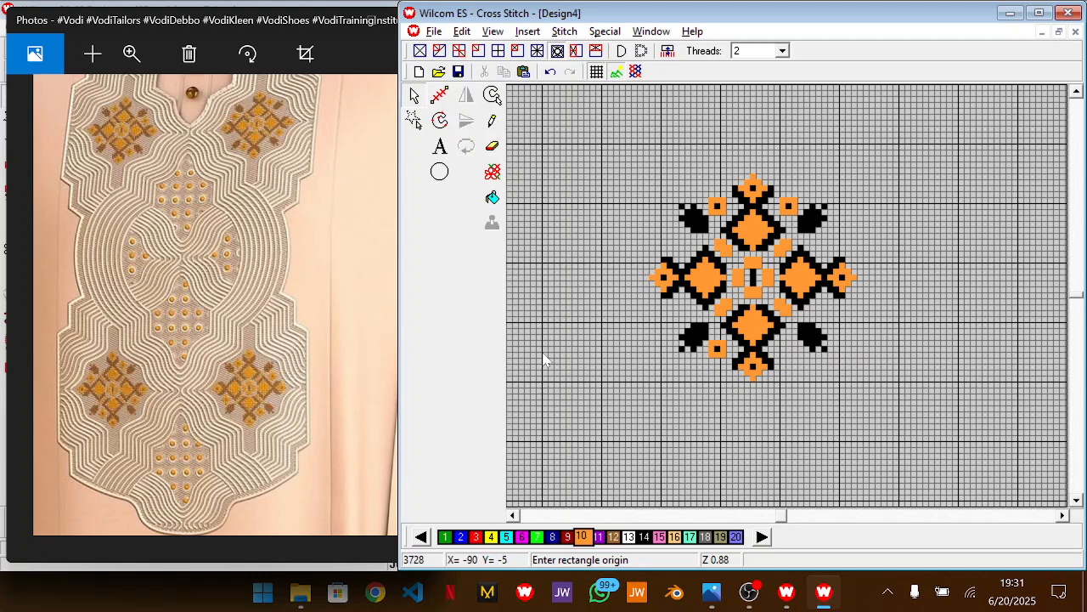
left_click(729, 197)
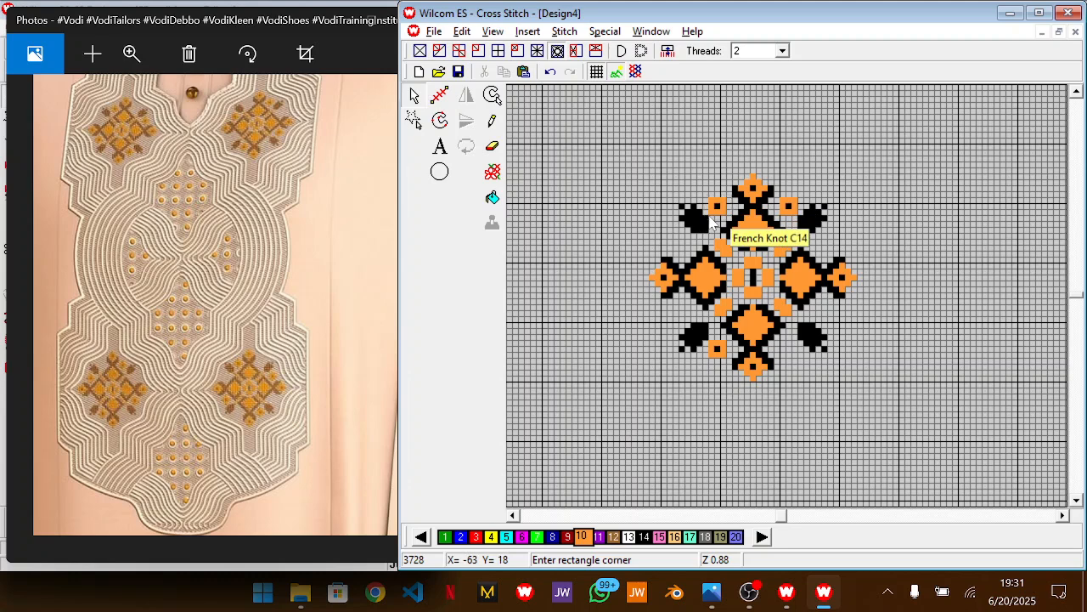
left_click(707, 222)
left_click(708, 219)
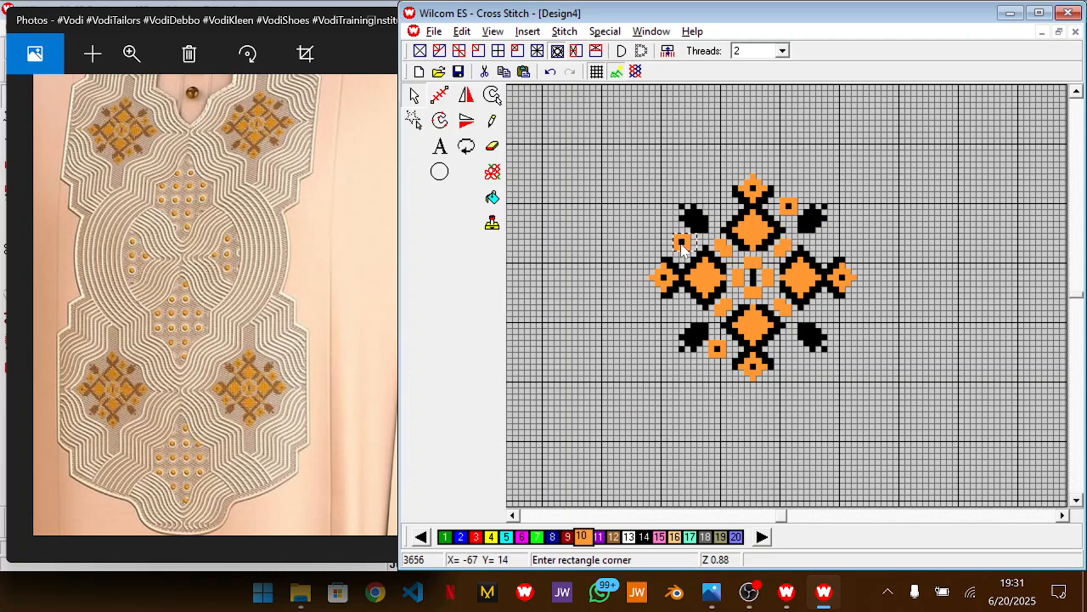
left_click(684, 250)
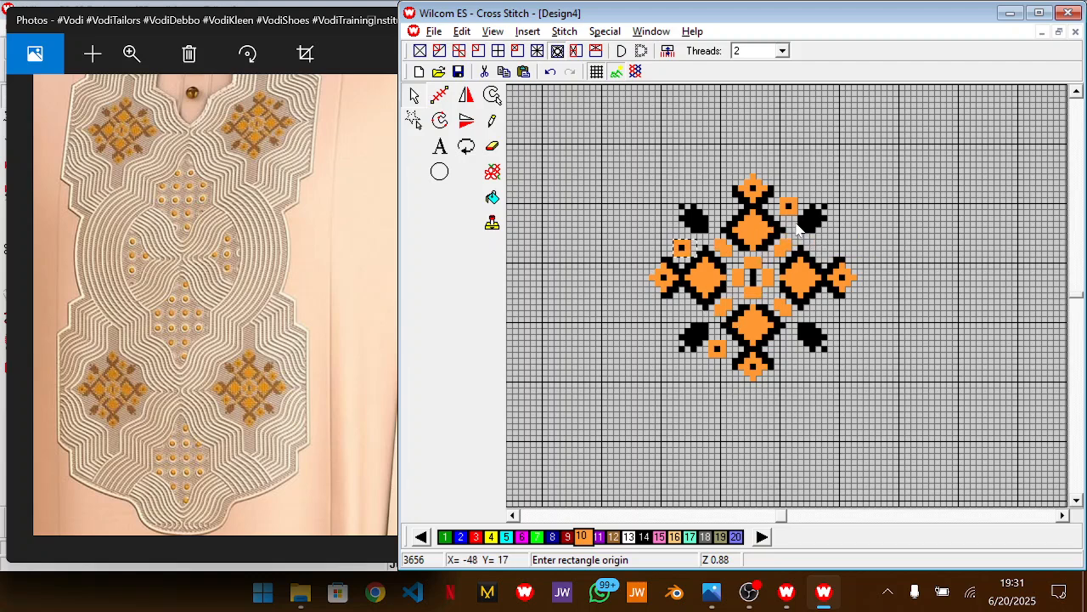
Place a small orange square with a black centre between the lower-right leaf and the right-hand diamonds
left_click(722, 208)
left_click(782, 338)
left_click_drag(791, 340, 832, 310)
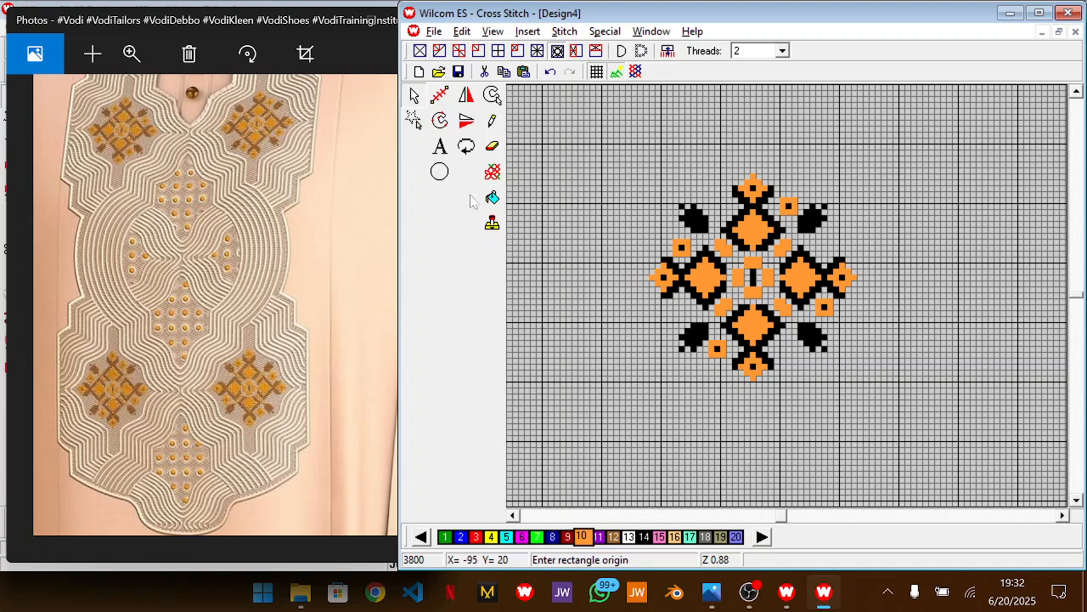
Save the cross-stitch design as "ff vodi" in Cross Stitch (*.EMX) format in the Wilcom designs folder
key("ctrl+s")
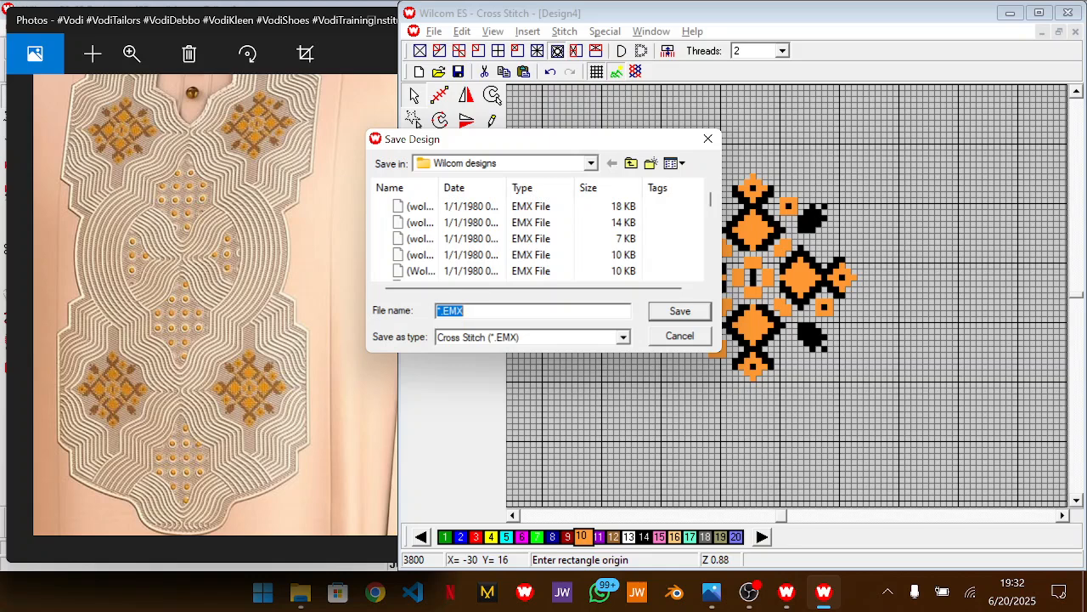
type("ff vo")
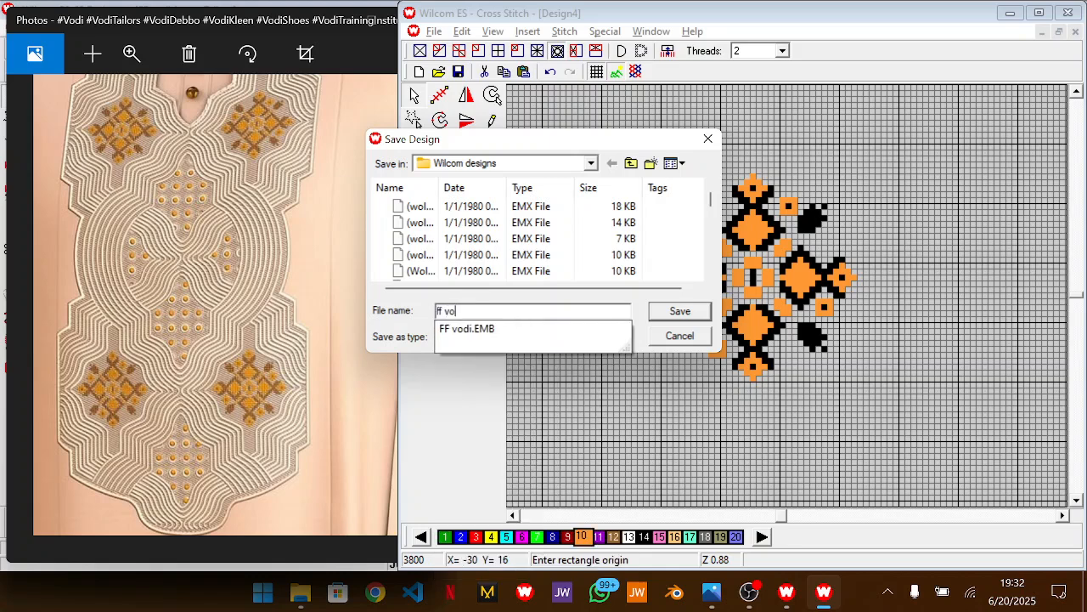
type("di")
key("Return")
key("0")
key("shift+z")
key("shift+z")
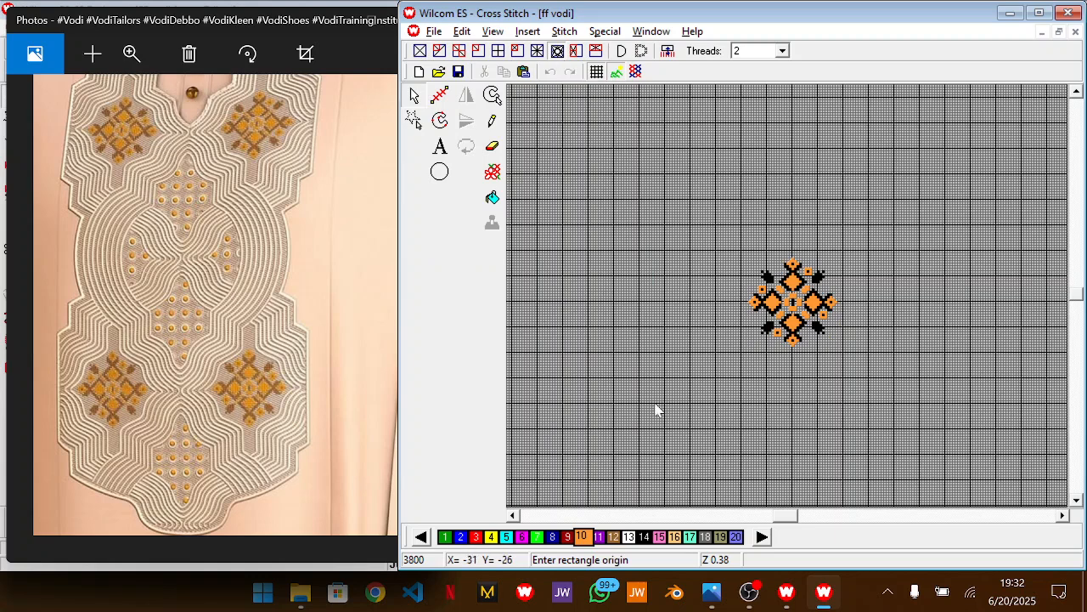
Switch to Wilcom ES-65 Designer and start a colour 6 run-stitch outline along the upper-left brown panel's top tip and upper-left edge
left_click(788, 595)
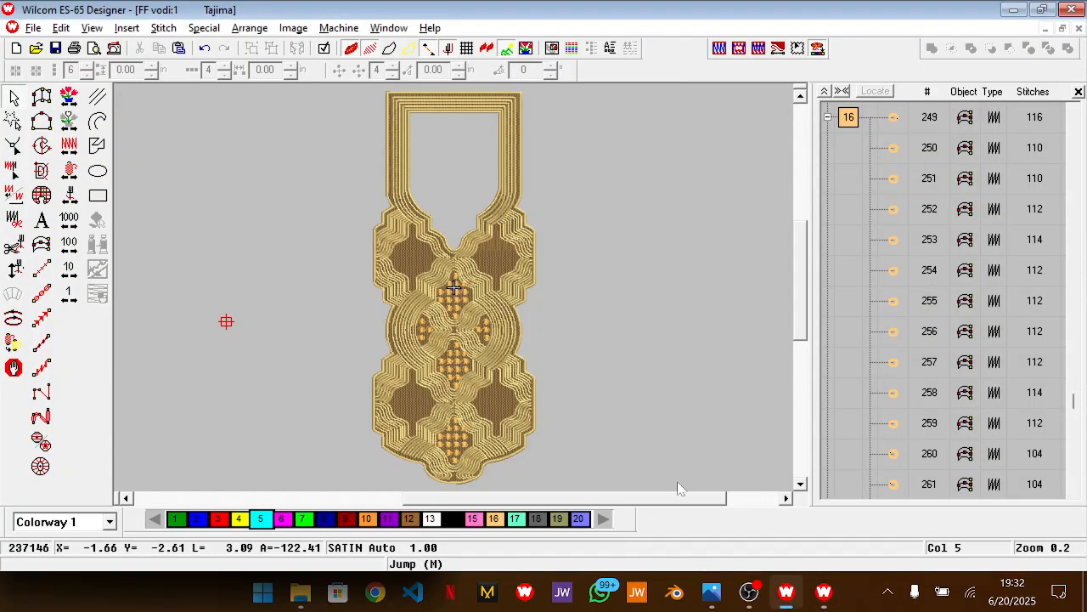
scroll(622, 367, "down", 1)
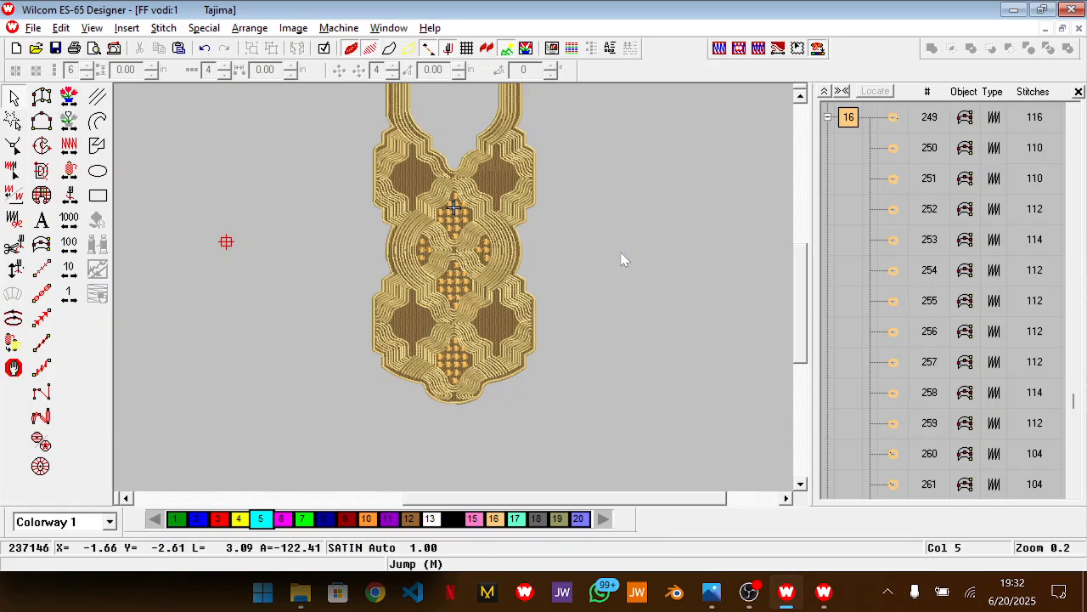
scroll(623, 259, "up", 1)
key("z")
scroll(622, 259, "up", 2)
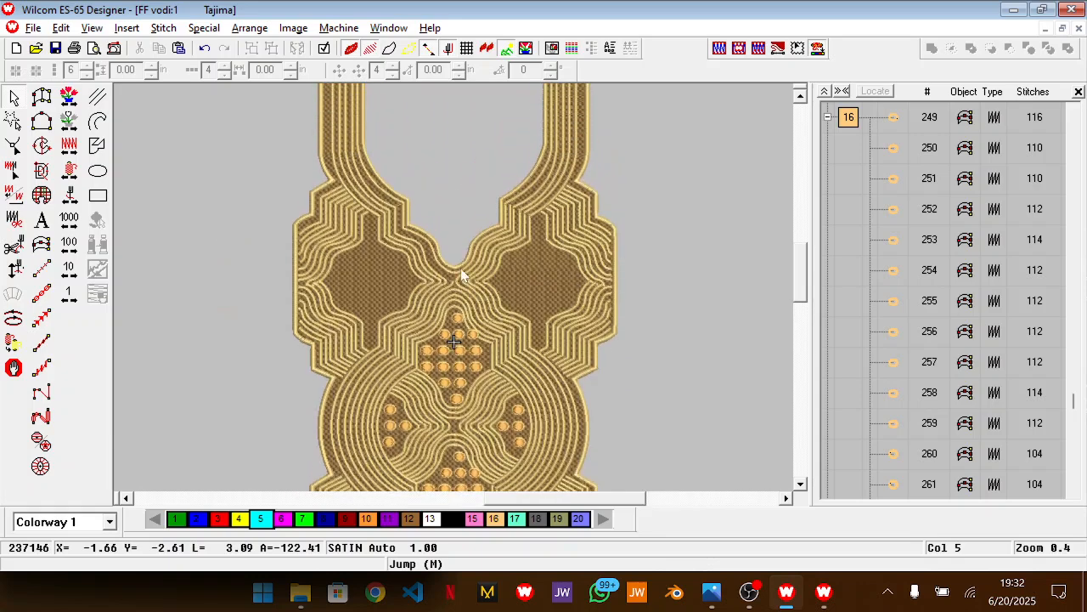
key("z")
scroll(387, 272, "up", 1)
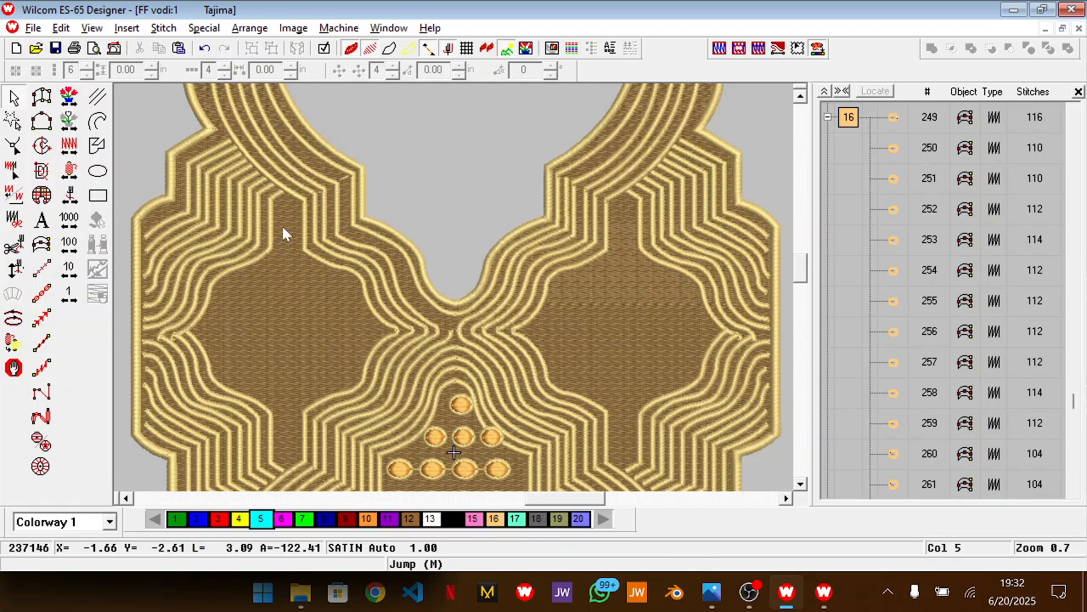
left_click(41, 268)
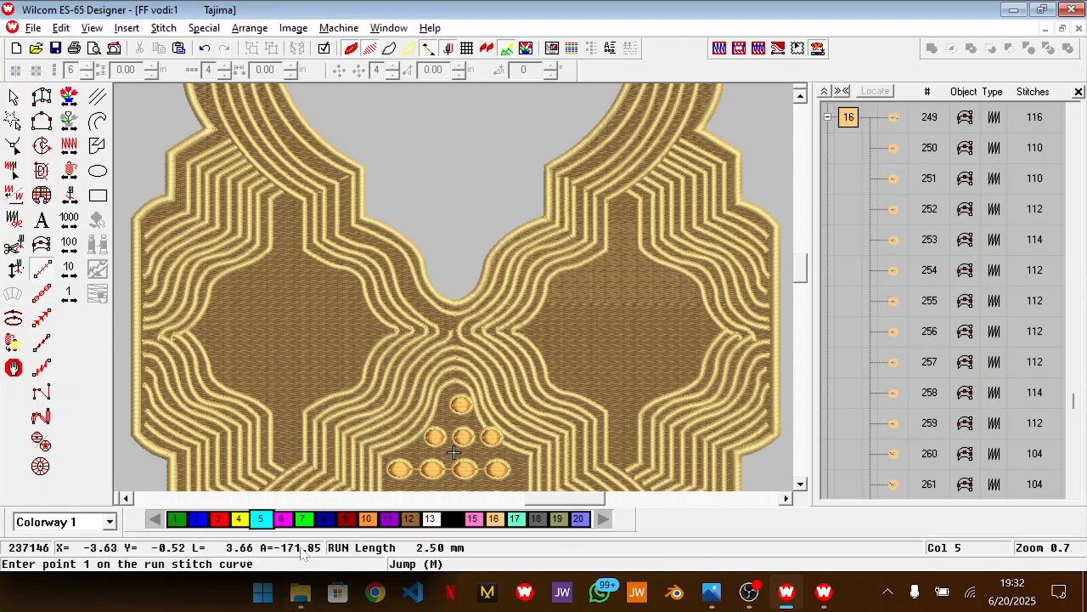
left_click(281, 518)
left_click(304, 200)
left_click(282, 187)
left_click(269, 200)
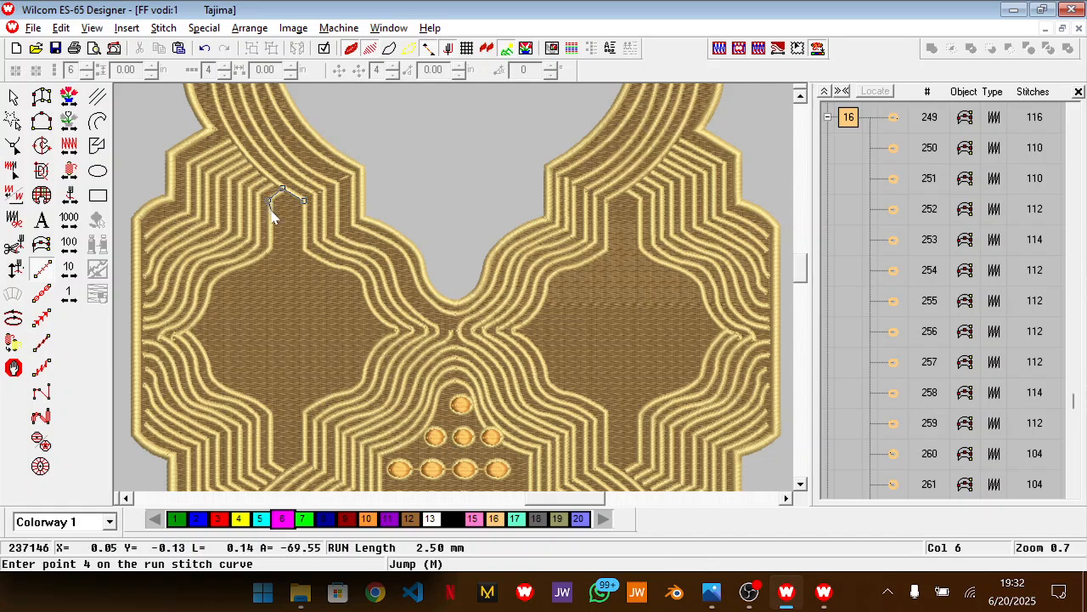
left_click(268, 248)
left_click(234, 271)
left_click(209, 290)
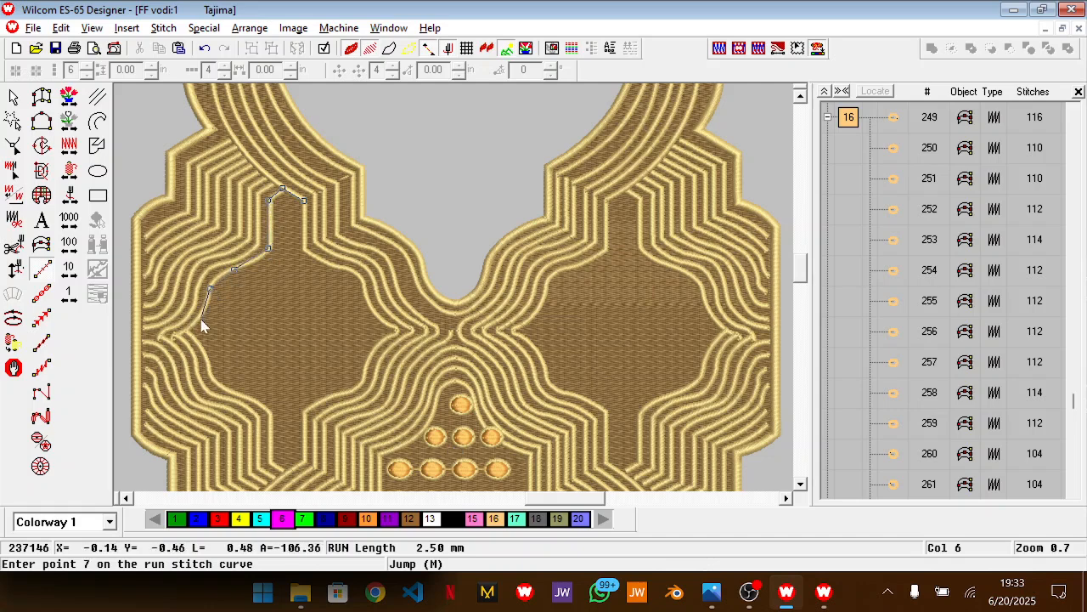
Continue the run-stitch outline around the panel's left point and down its lower-left edge to the bottom tip
left_click(198, 320)
left_click(184, 332)
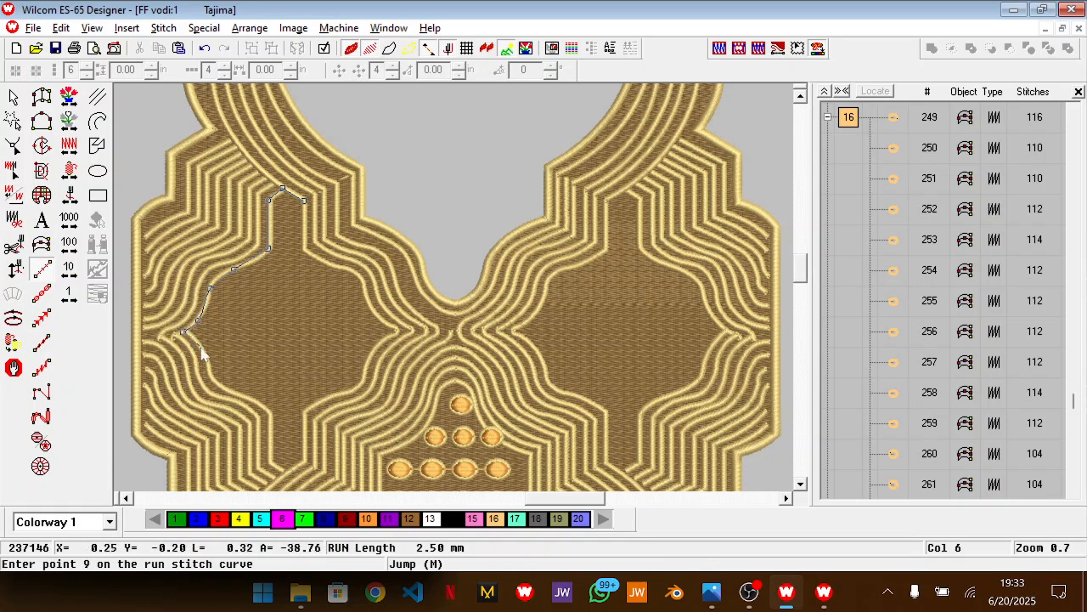
left_click(205, 359)
left_click(217, 382)
left_click(256, 400)
left_click(269, 415)
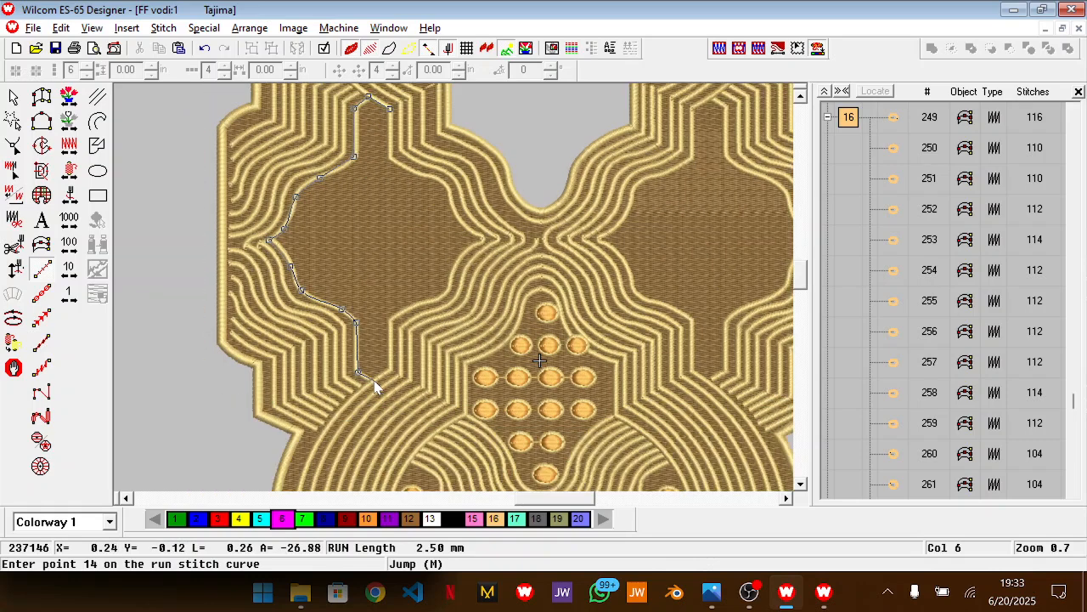
left_click(374, 380)
Extend the run-stitch outline from the bottom tip up the panel's lower-right edge to its right point
left_click(392, 367)
left_click(422, 301)
left_click(440, 296)
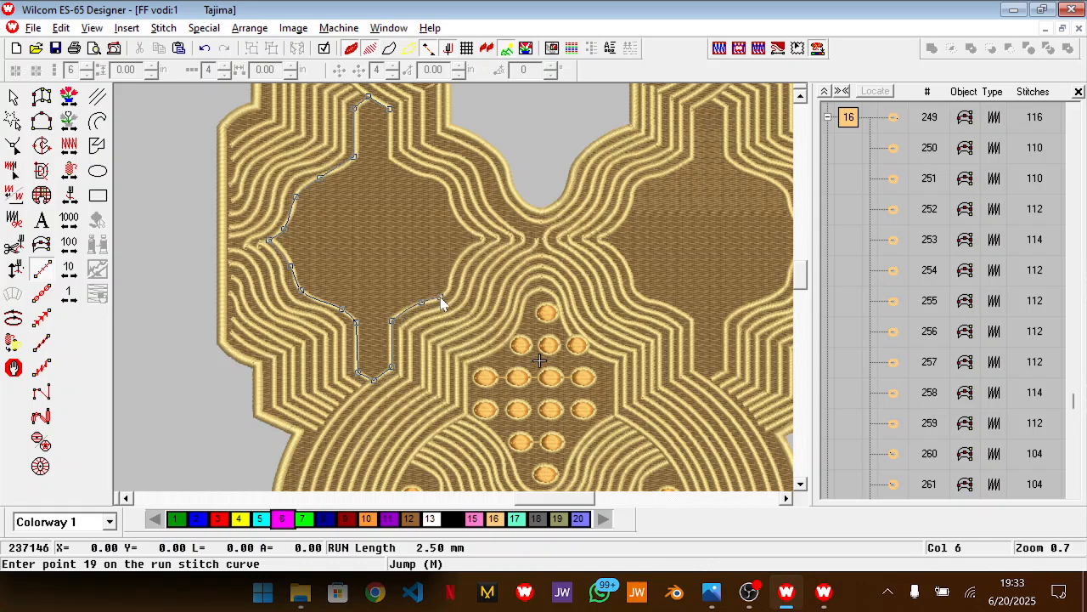
left_click(451, 280)
left_click(462, 252)
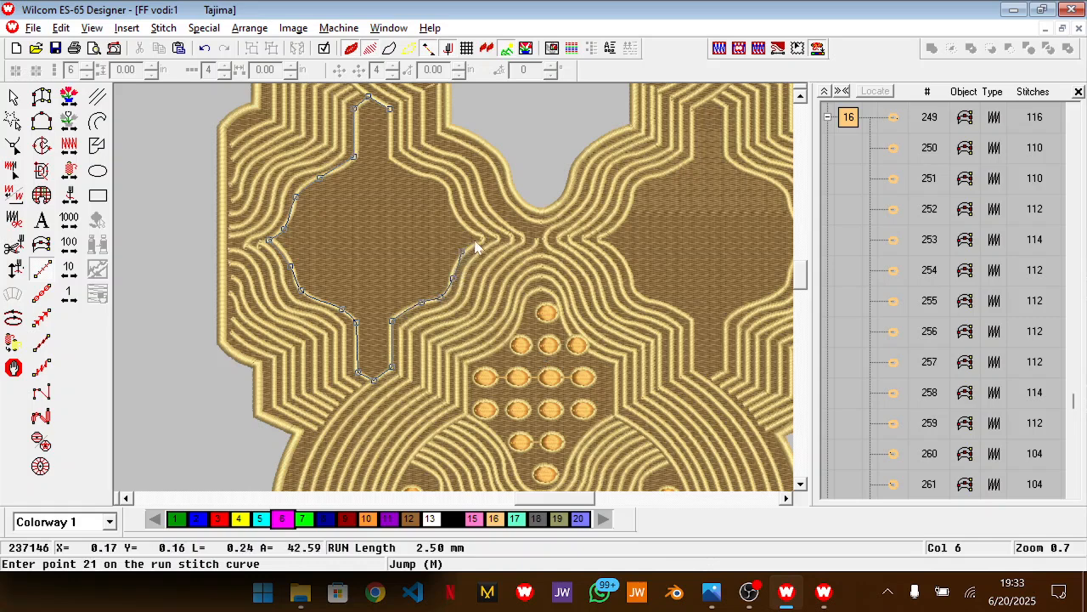
left_click(484, 237)
Trace the panel's upper-right edge back to the starting point and finish the closed run-stitch outline
left_click(453, 213)
left_click(445, 186)
left_click(416, 173)
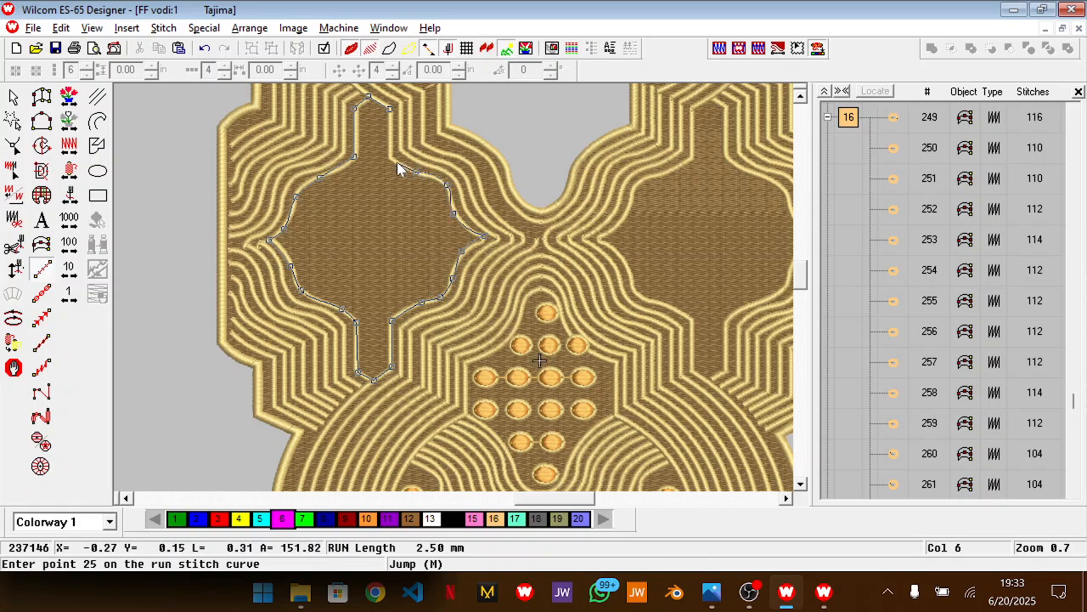
left_click(392, 159)
left_click(391, 109)
key("Return")
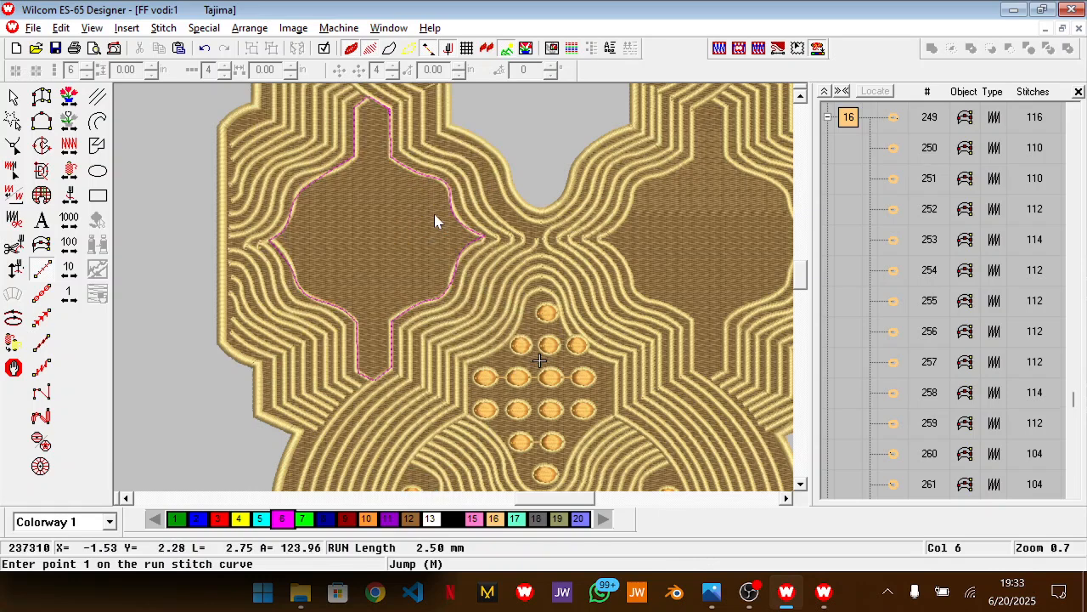
key("Escape")
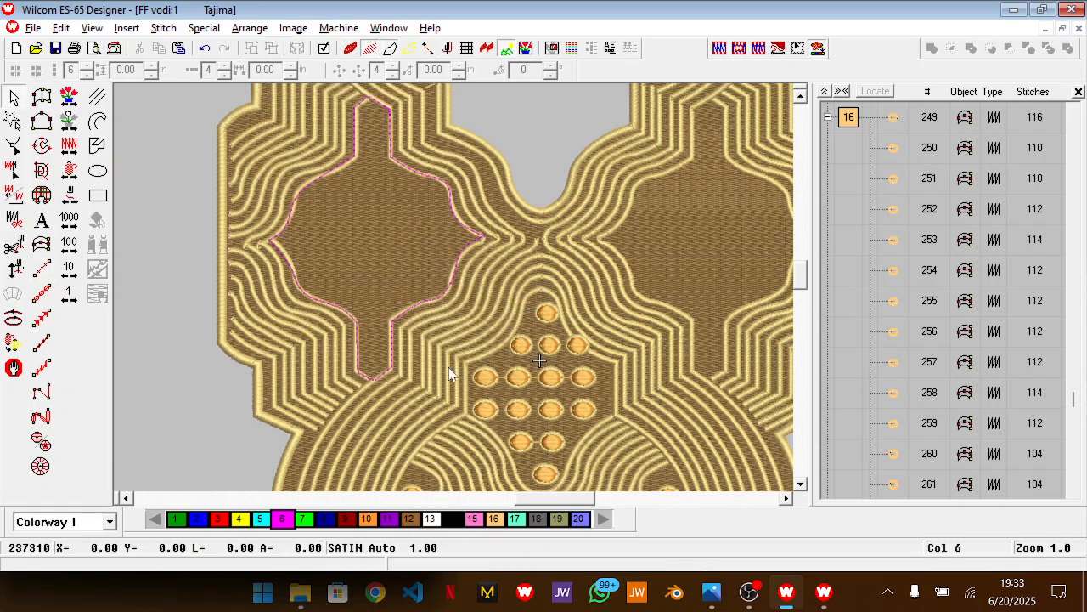
Look through the design and its object list to find the new run-stitch outline in the stitching sequence
key("shift+z")
scroll(431, 361, "down", 3)
scroll(936, 320, "up", 20)
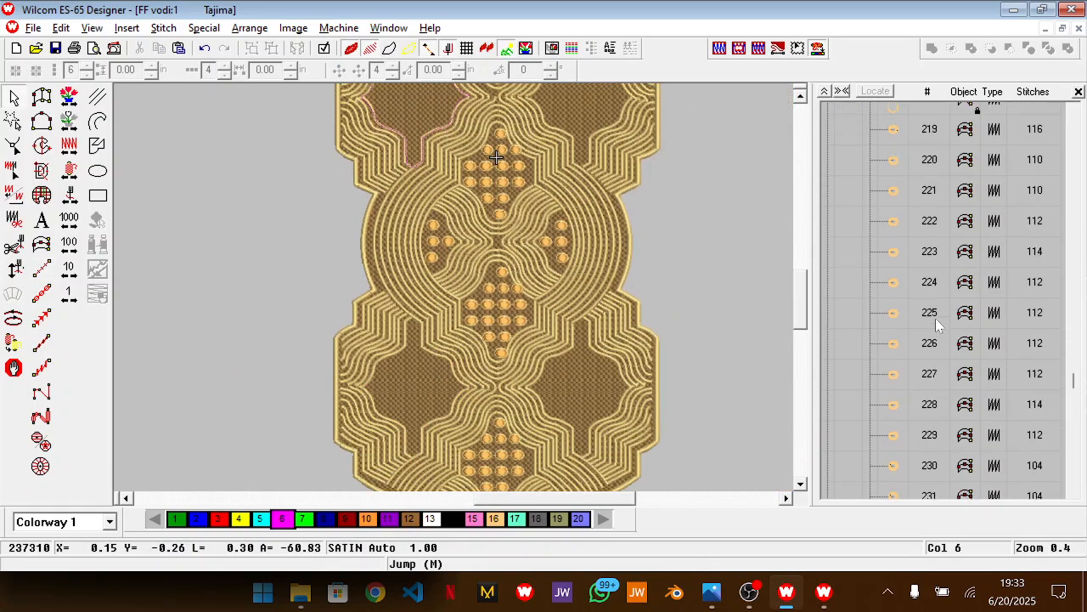
scroll(936, 327, "up", 5)
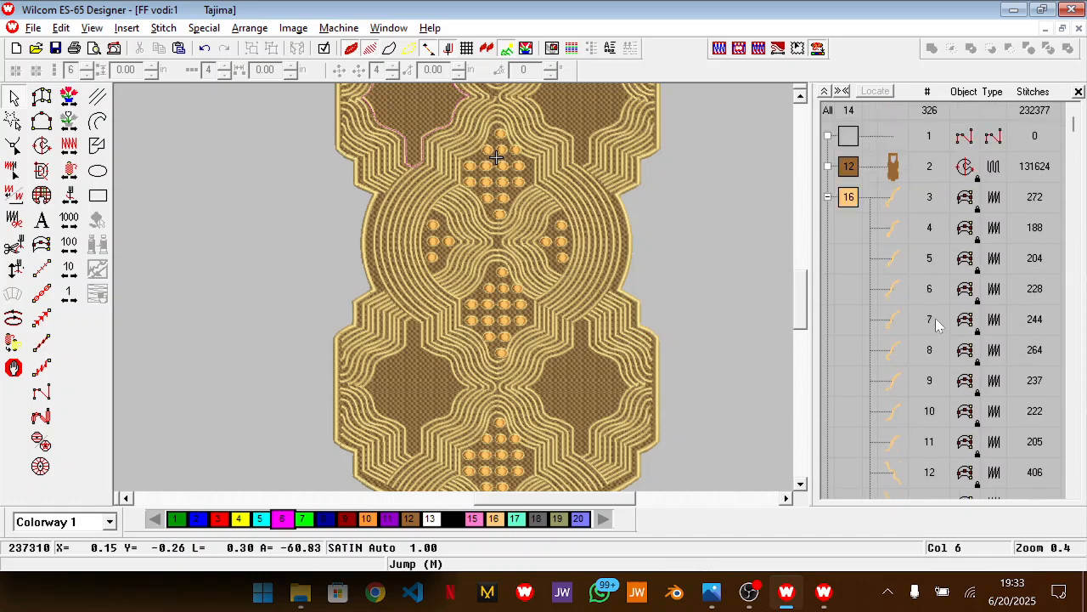
scroll(894, 223, "down", 20)
scroll(894, 222, "down", 15)
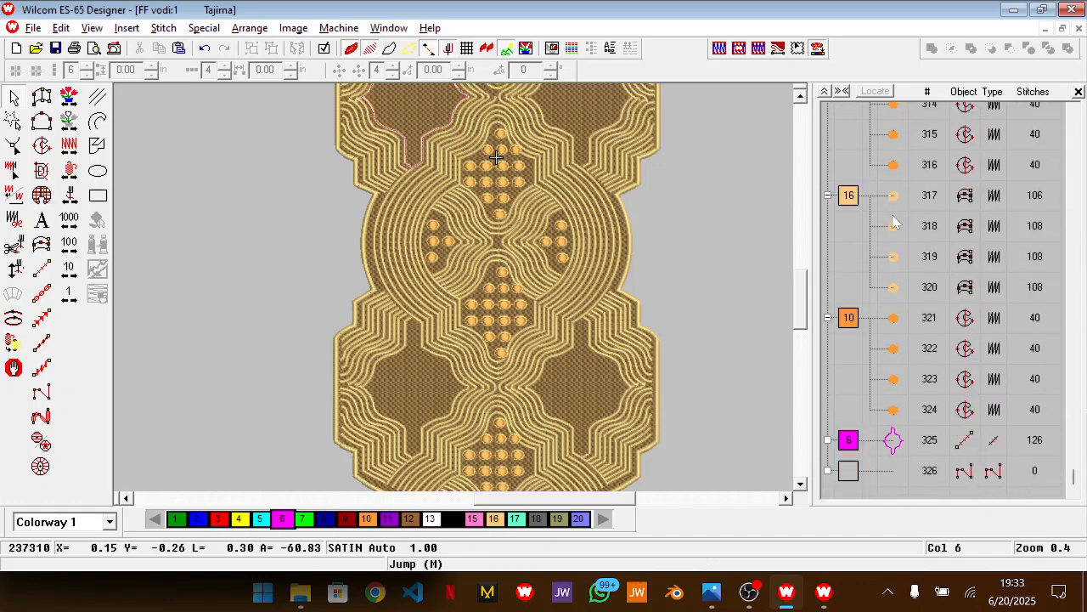
scroll(527, 245, "up", 3)
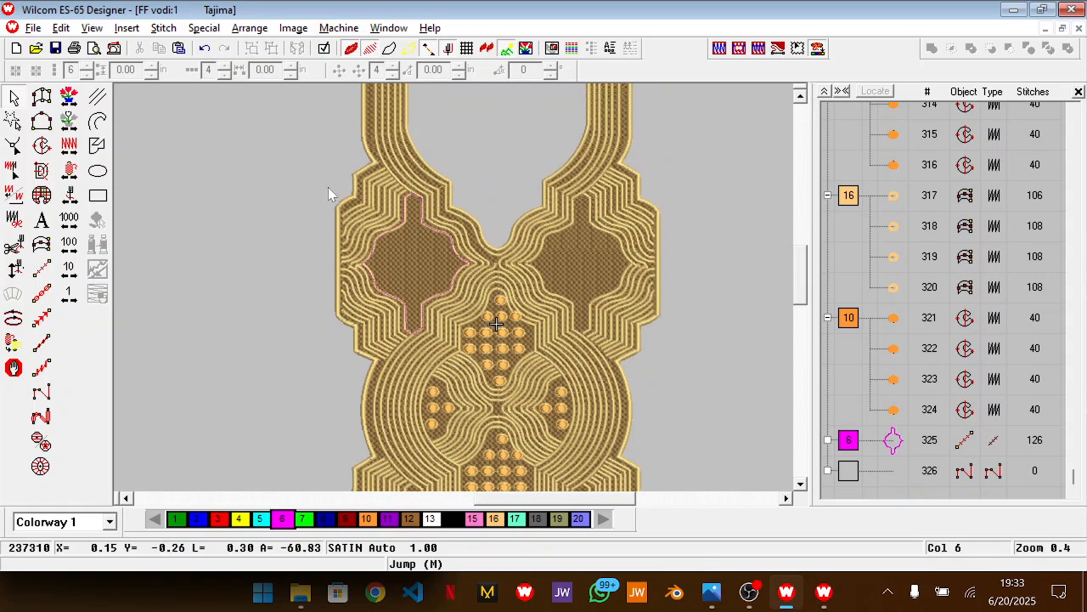
Open the cross-stitch file "ff vodi.EMX" from the Wilcom designs folder
key("ctrl+o")
type("ff vodi")
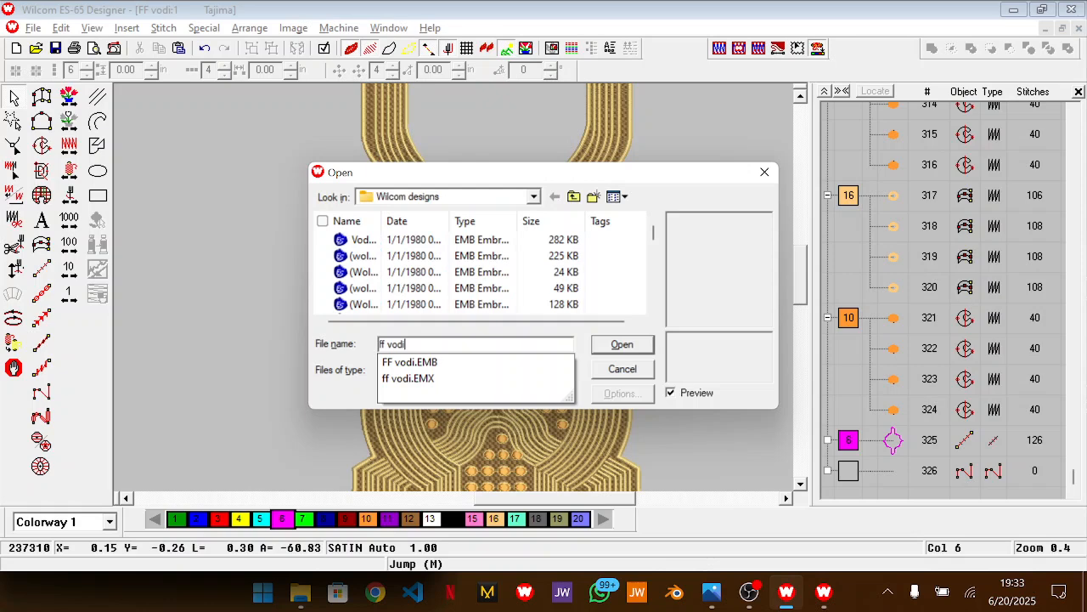
key("Down")
key("Down")
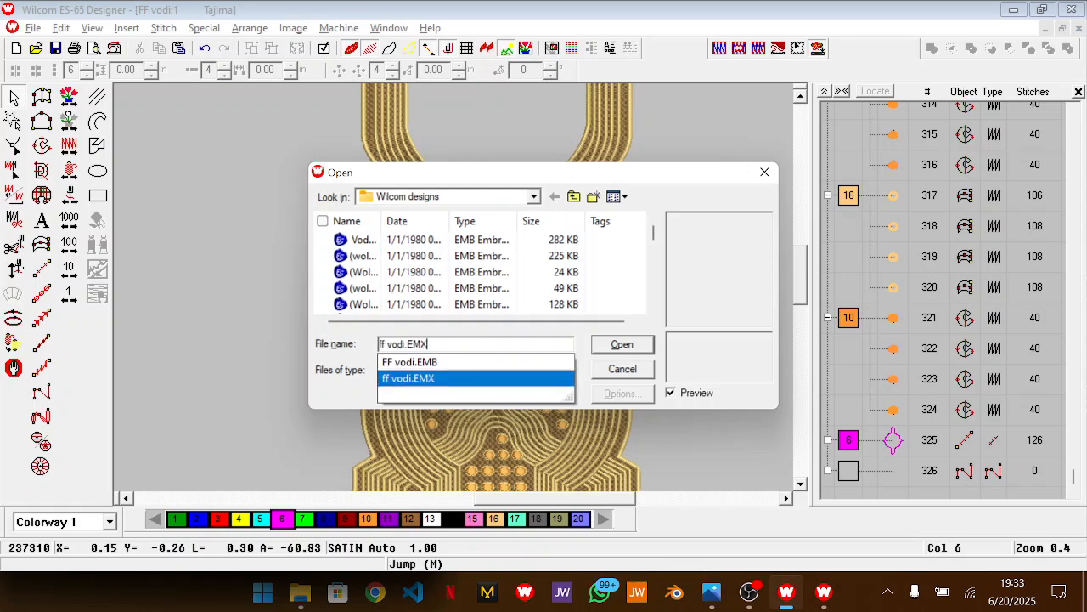
left_click(619, 349)
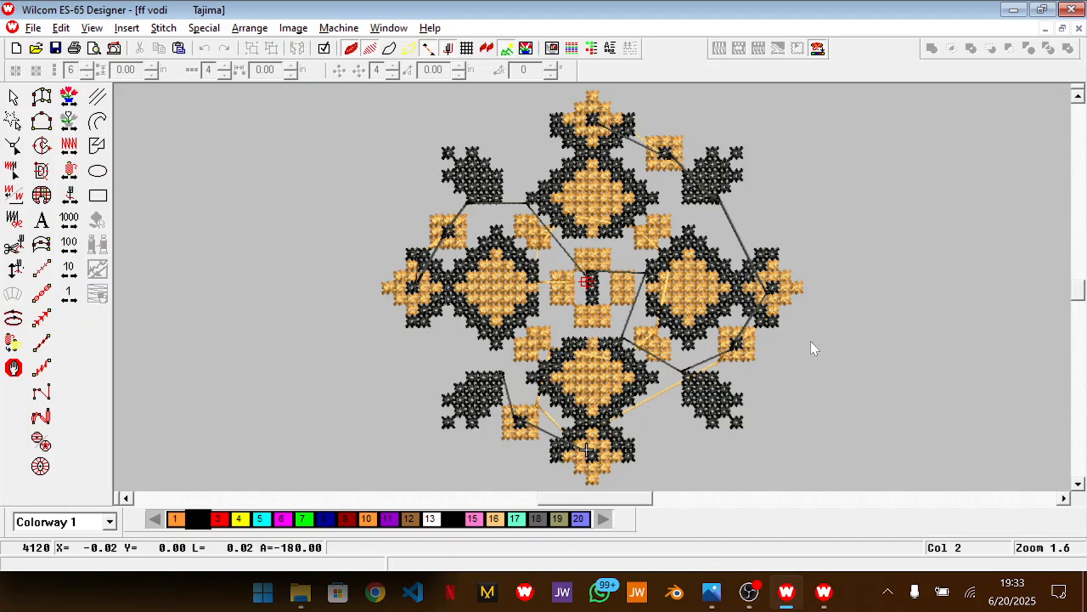
Group the entire cross-stitch motif and paste a copy of it into the FF vodi neckline design
key("ctrl+a")
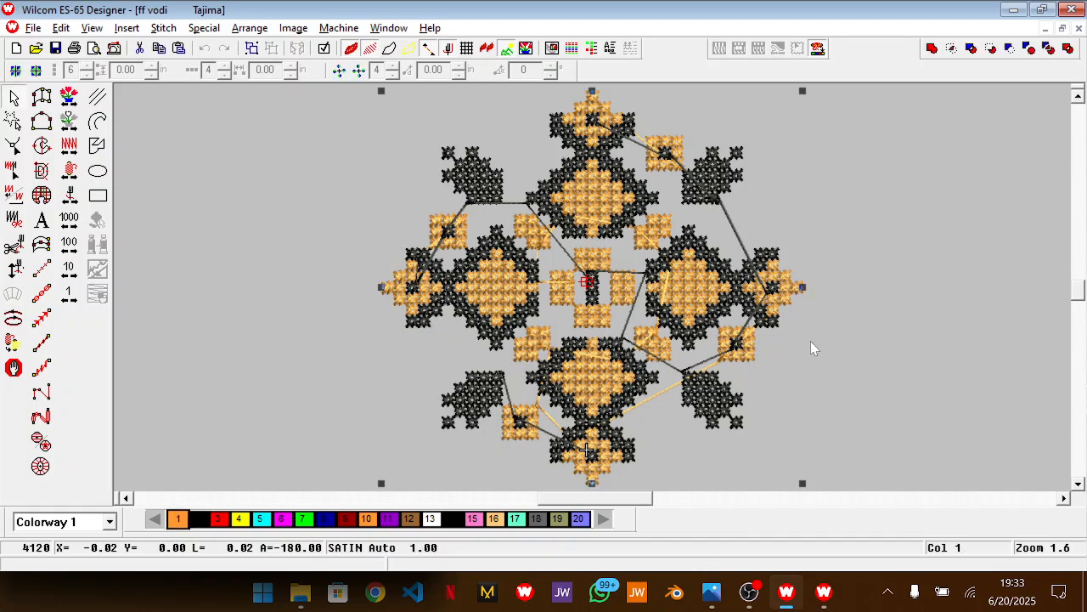
key("ctrl+g")
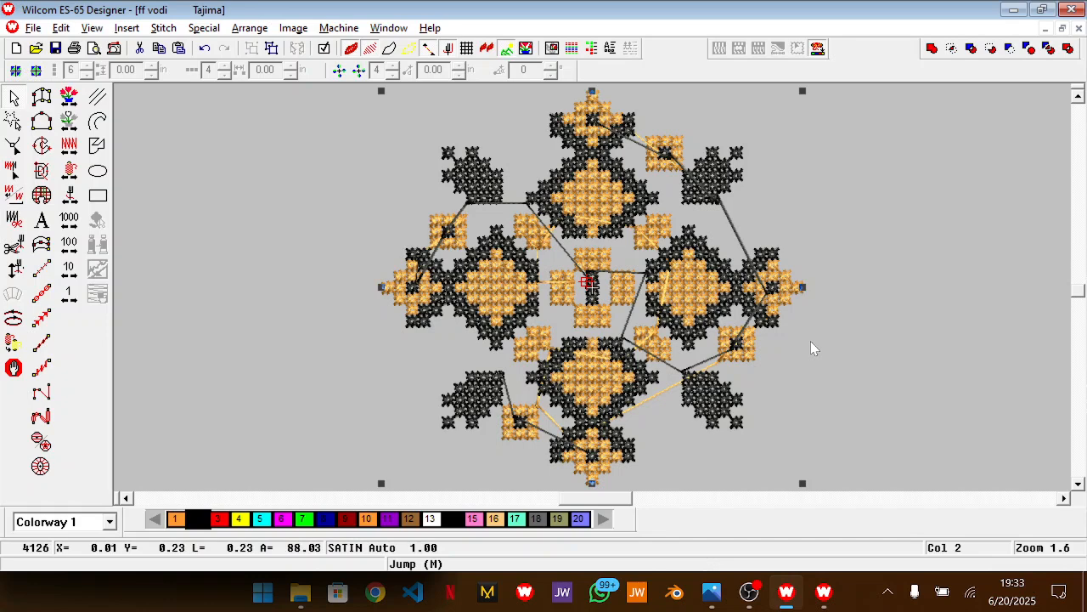
left_click(384, 27)
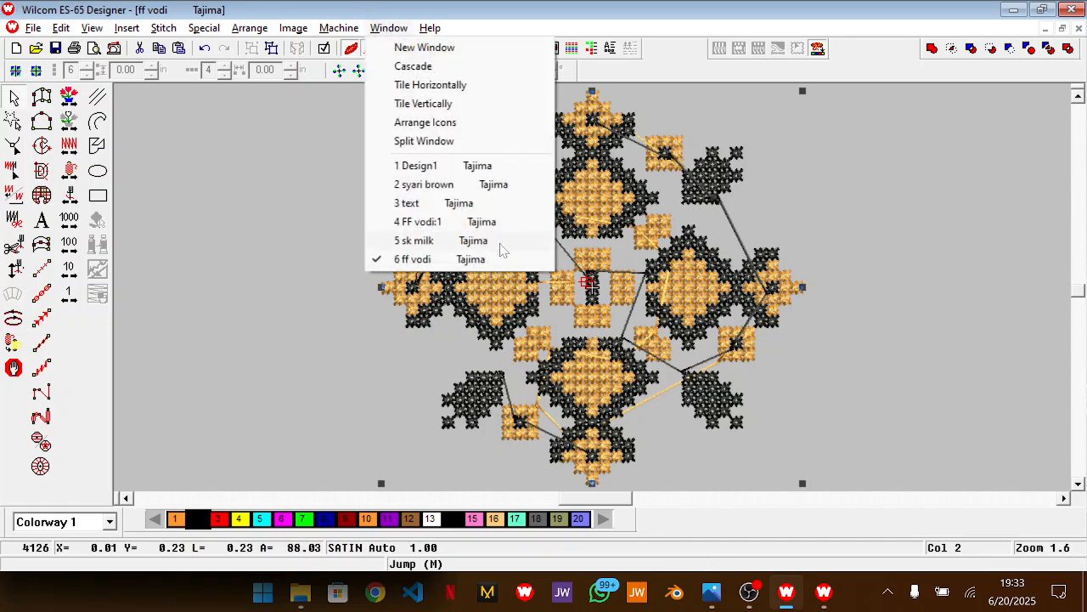
left_click(491, 222)
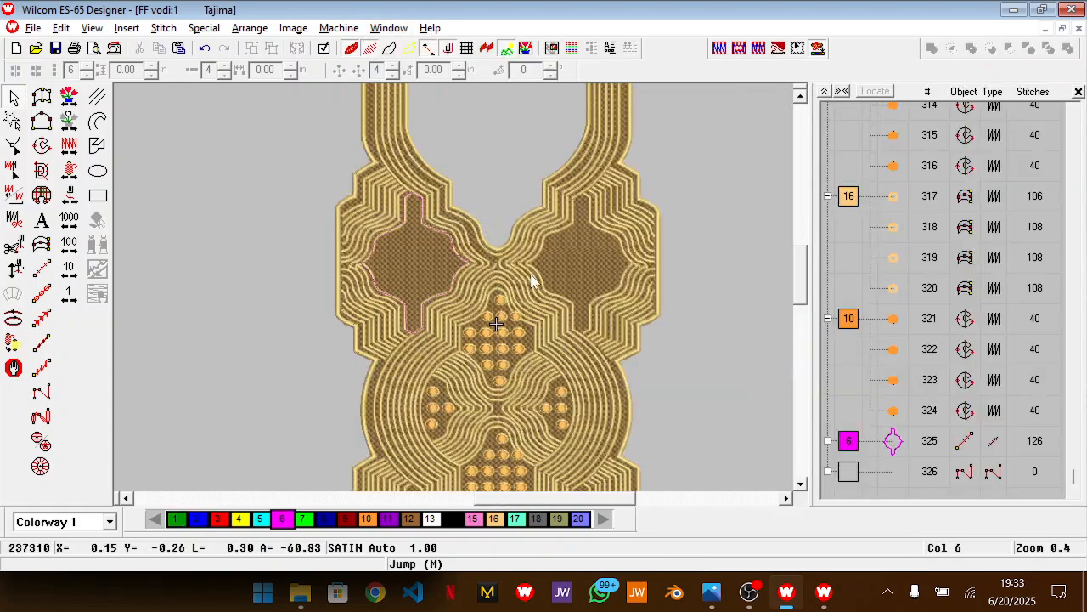
key("ctrl+v")
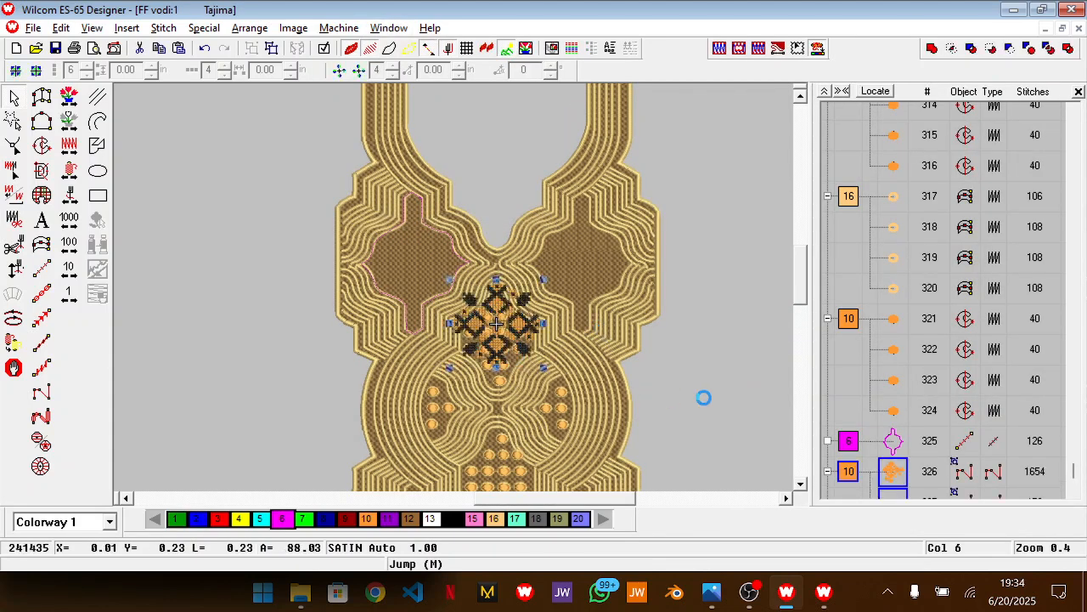
left_click(846, 435)
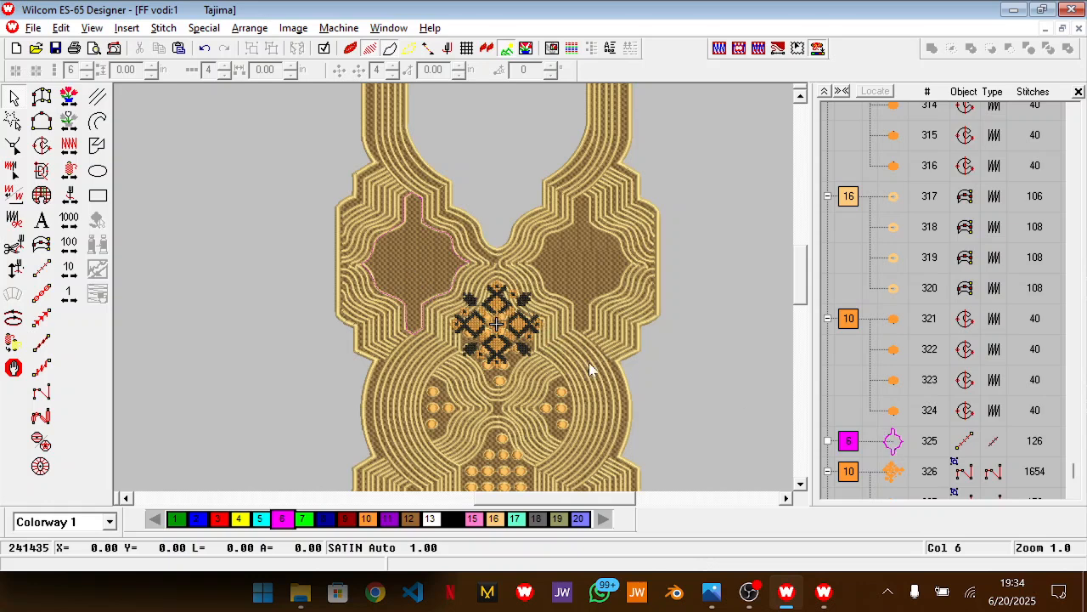
Try to move the pasted cross-stitch motif towards the outlined upper-left panel, and undo the move
left_click_drag(573, 501, 563, 503)
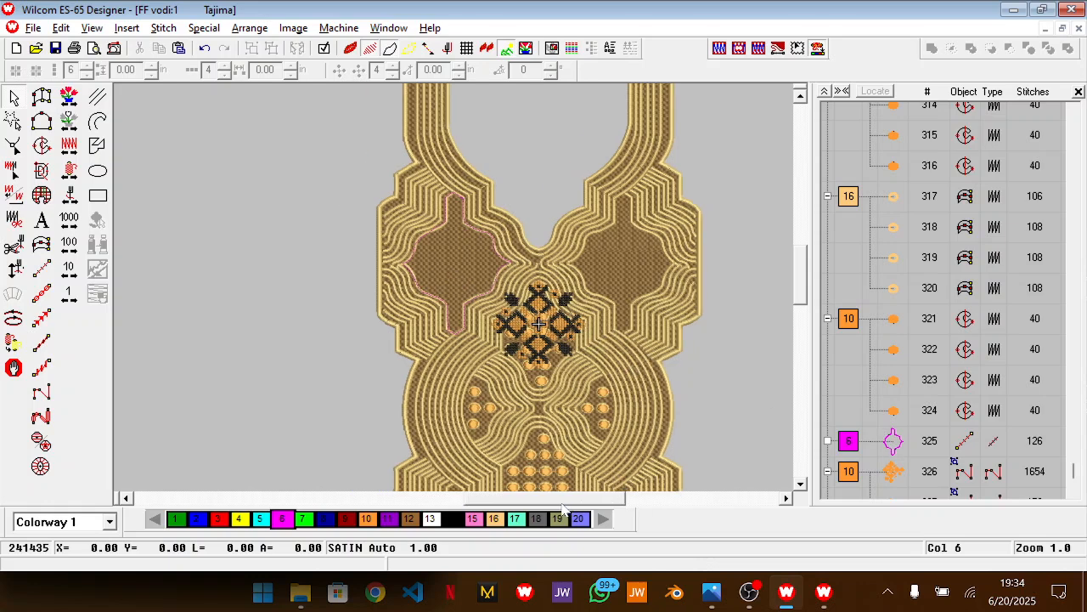
key("z")
scroll(614, 391, "up", 1)
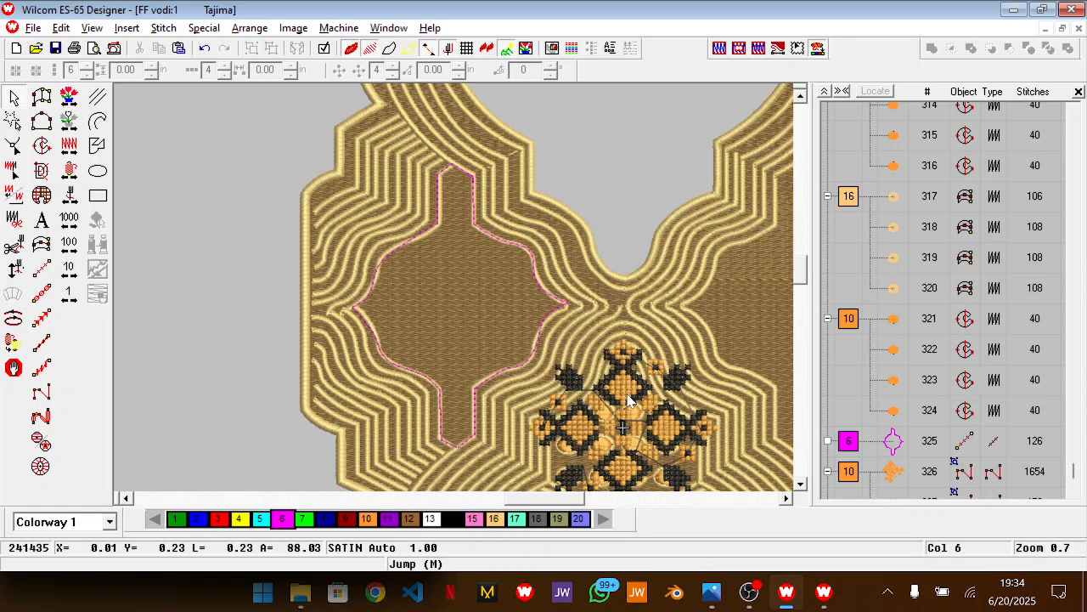
left_click(611, 391)
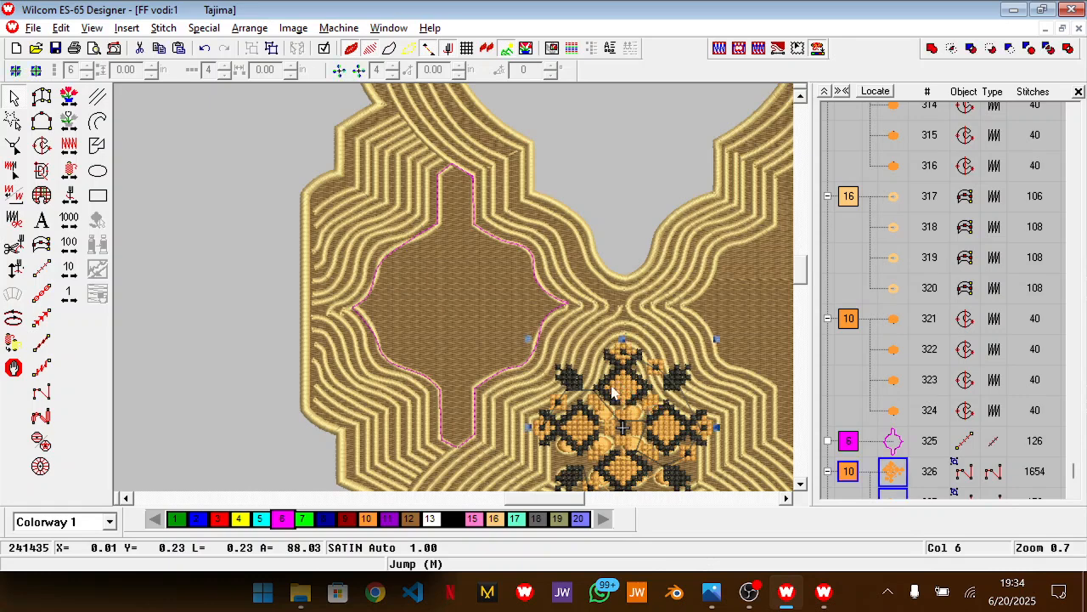
key("z")
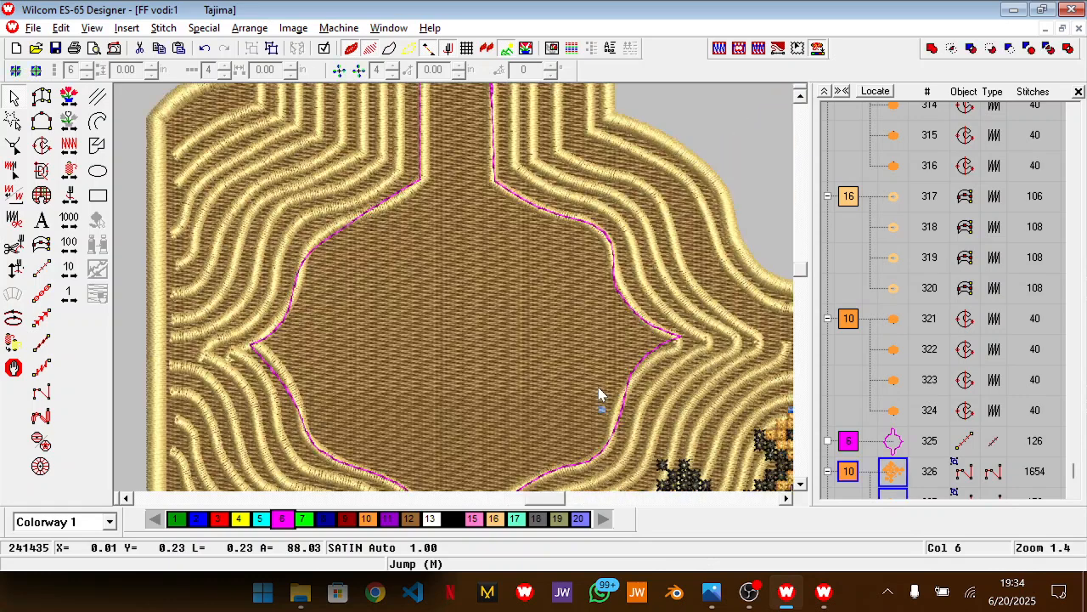
left_click_drag(759, 469, 707, 411)
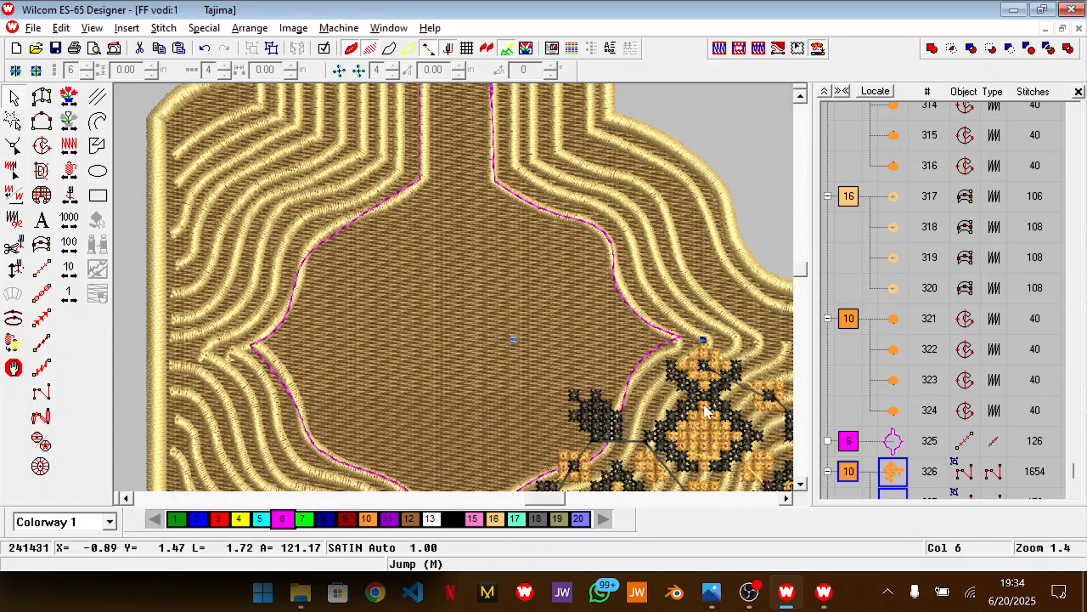
key("shift+z")
key("shift+z")
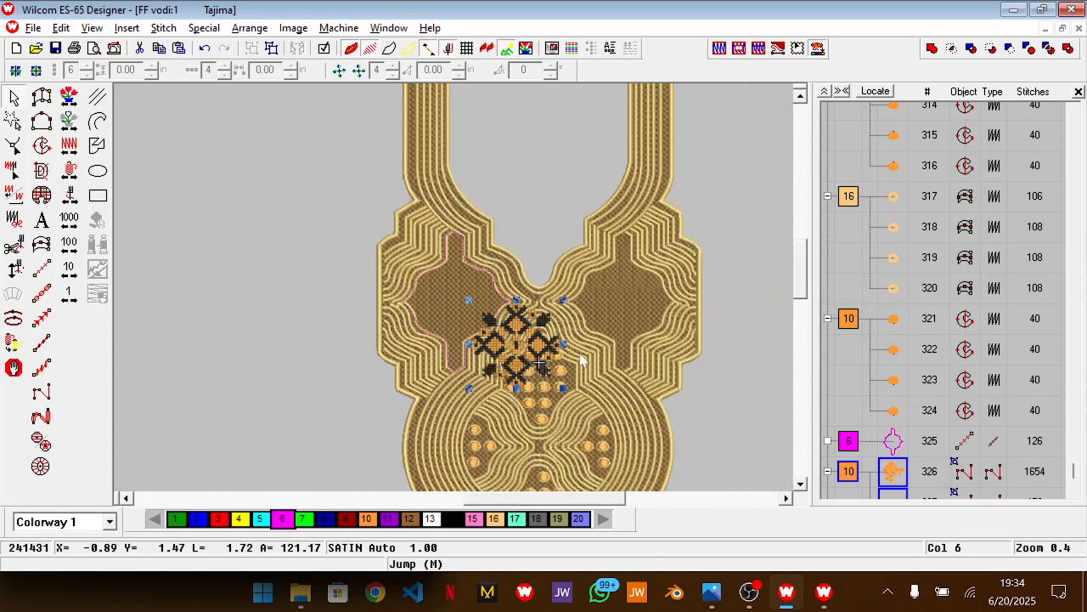
key("ctrl+z")
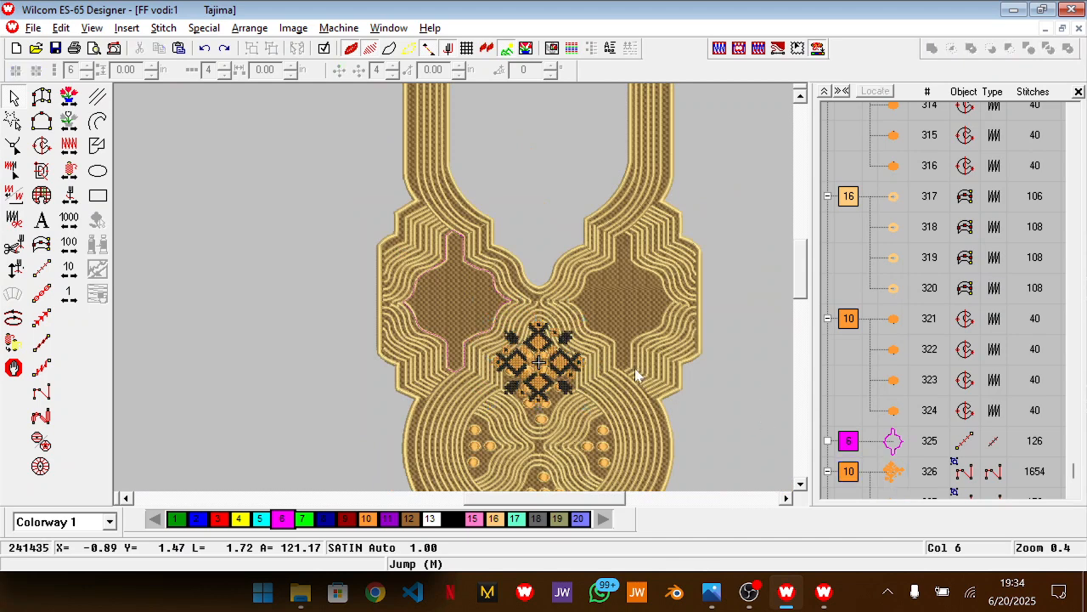
Try to align the pasted cross-stitch motif and the pink run-stitch outline on a common centre
left_click(899, 441, "ctrl")
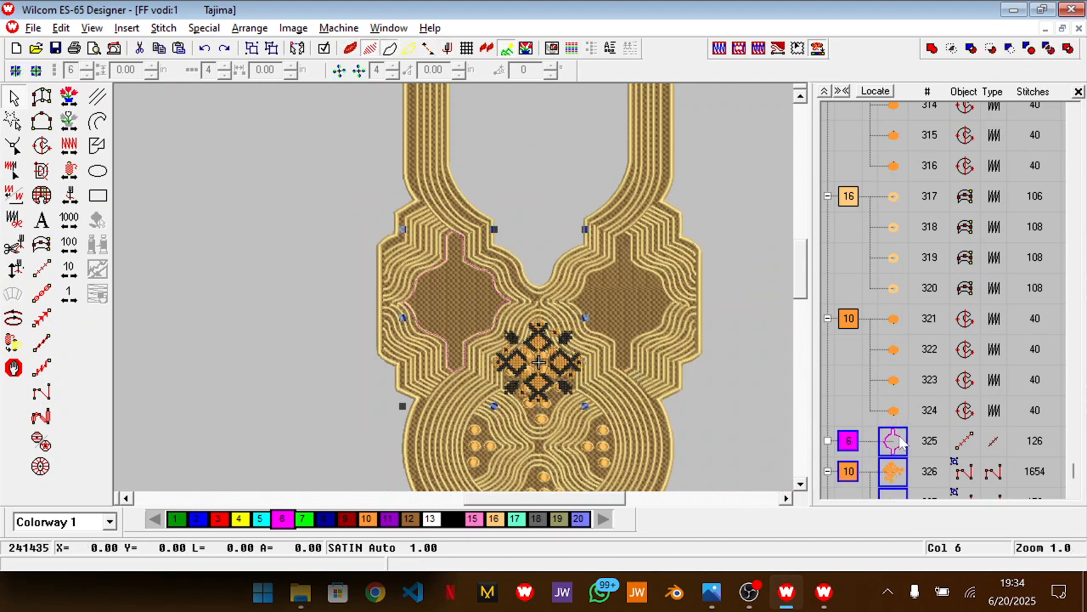
left_click(243, 28)
mouse_move(368, 141)
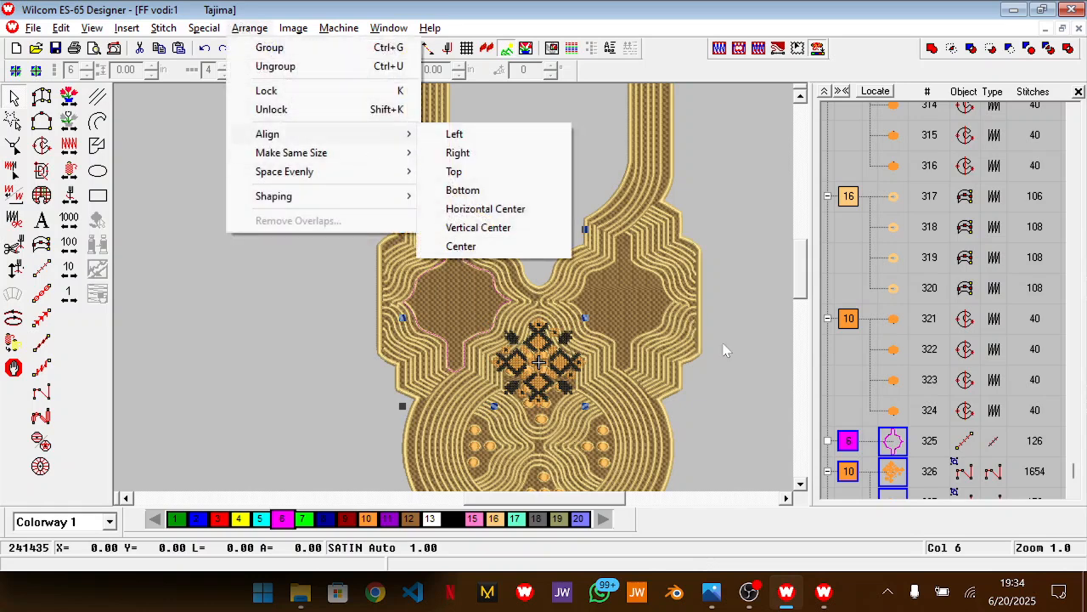
left_click(459, 247)
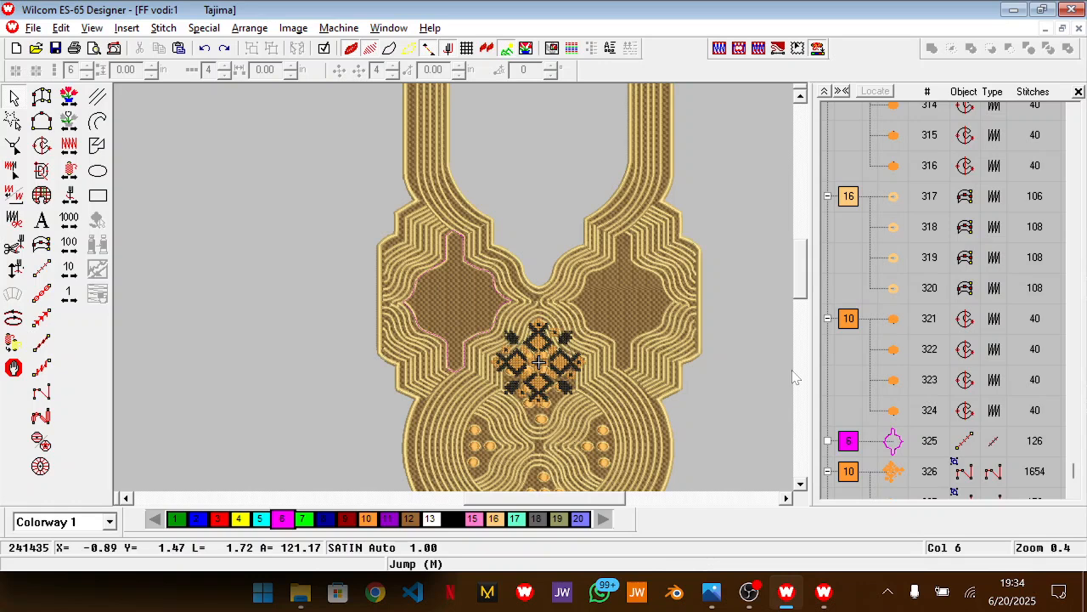
scroll(795, 377, "down", 4)
scroll(794, 377, "down", 5)
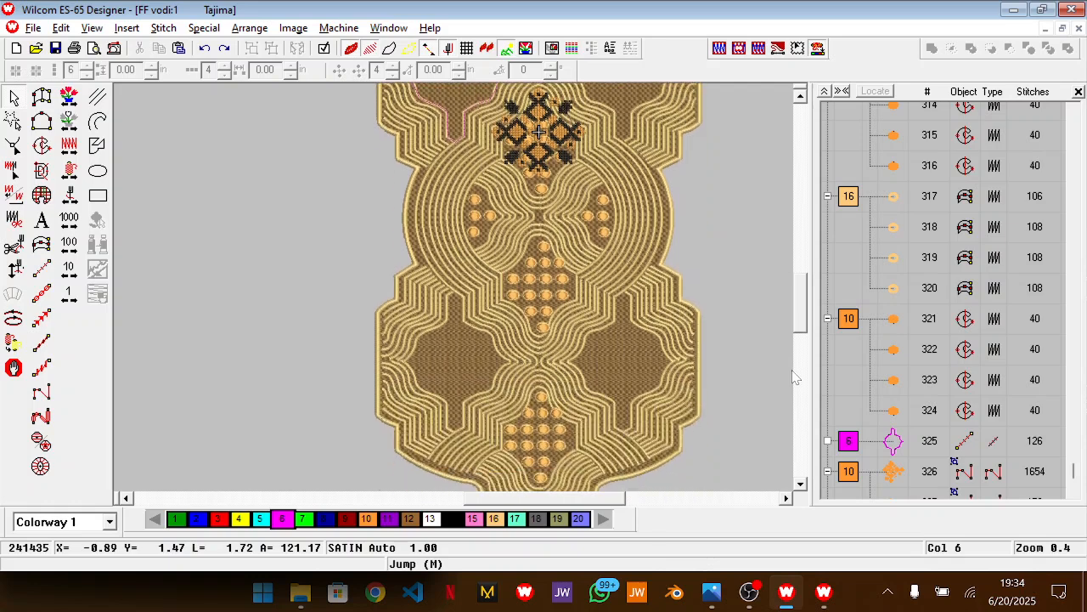
scroll(794, 377, "up", 8)
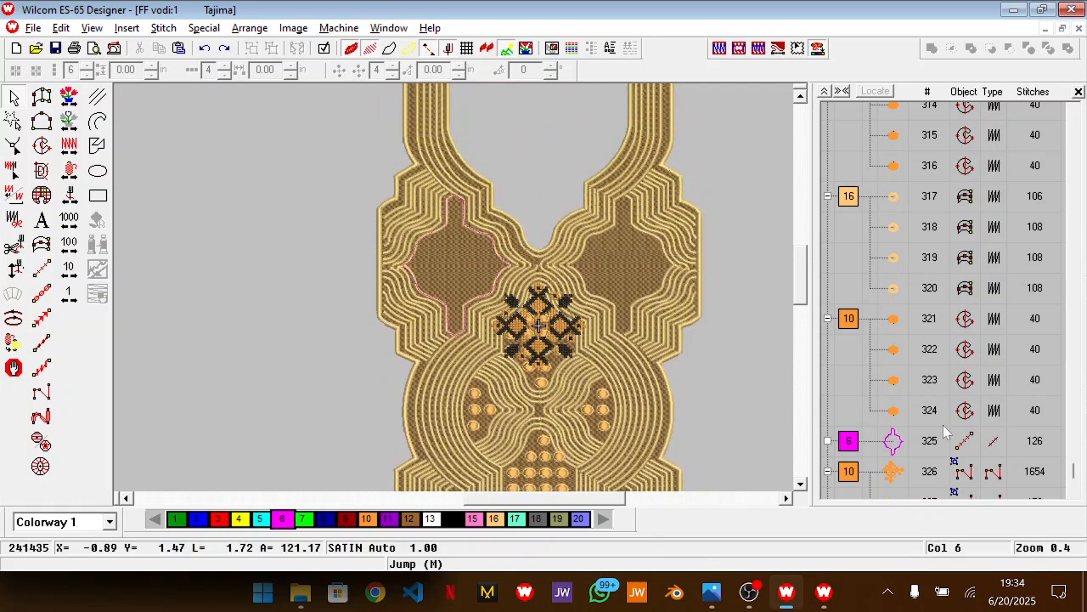
left_click(891, 472)
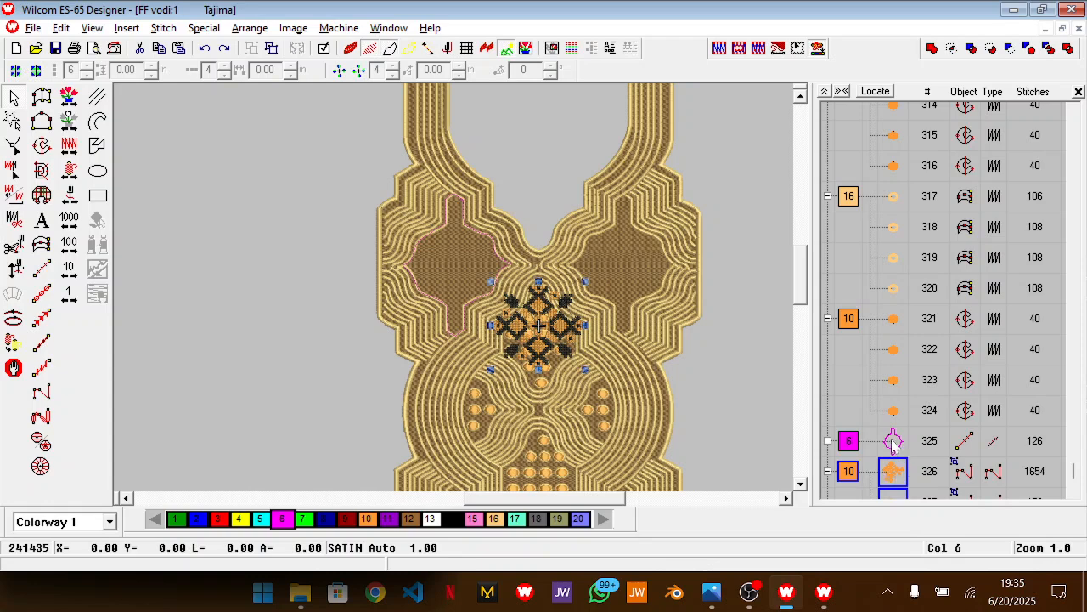
left_click(894, 442, "ctrl")
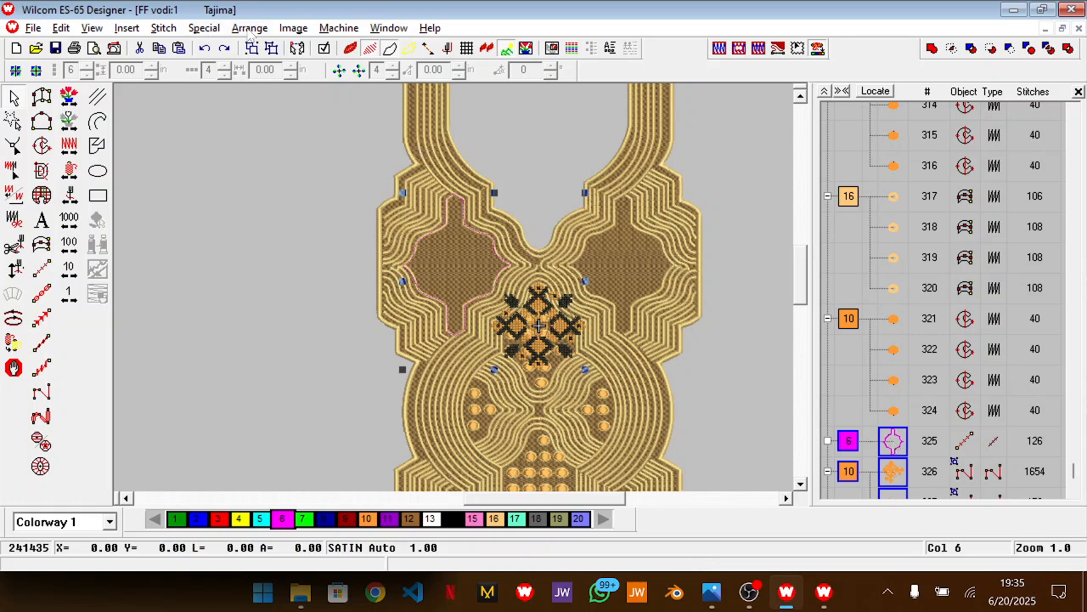
left_click(249, 27)
left_click(889, 473)
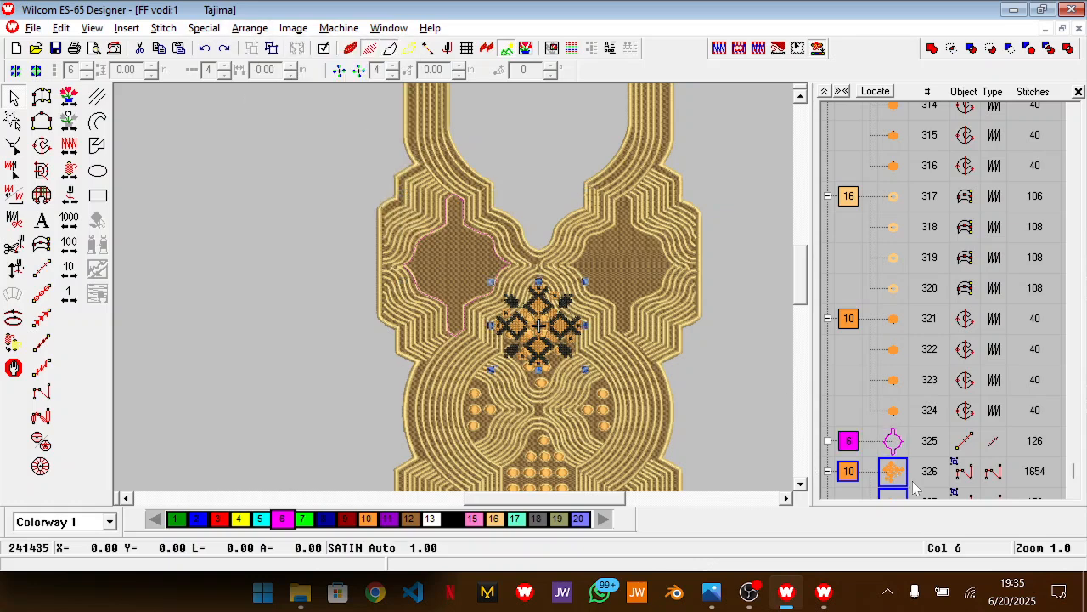
Examine the end of the stitching sequence to see which objects belong to the pasted motif and to the neighbouring dots
scroll(915, 484, "down", 3)
left_click(916, 476)
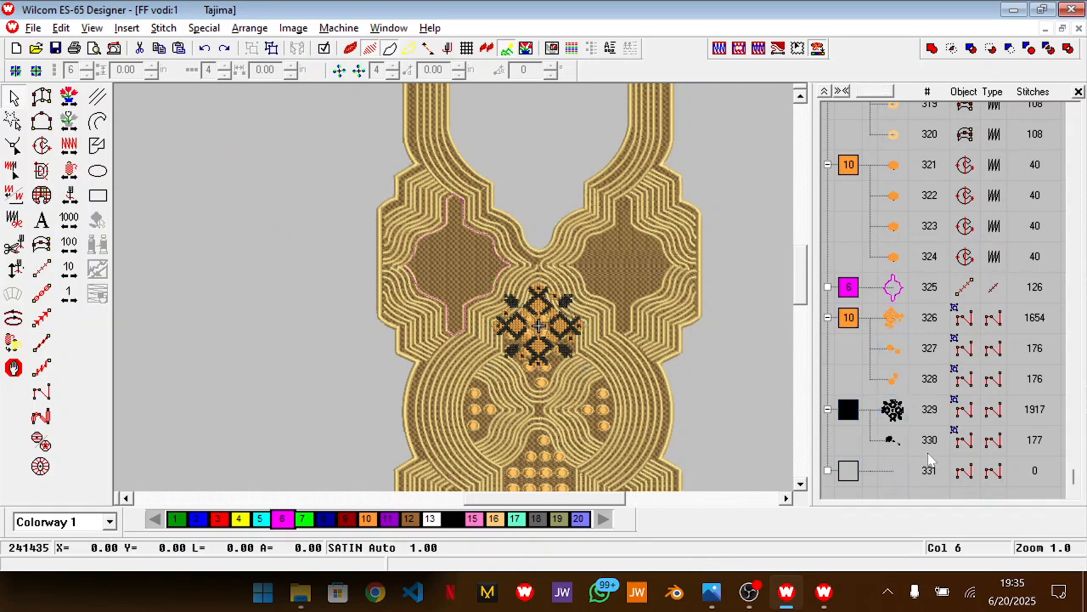
left_click(893, 319)
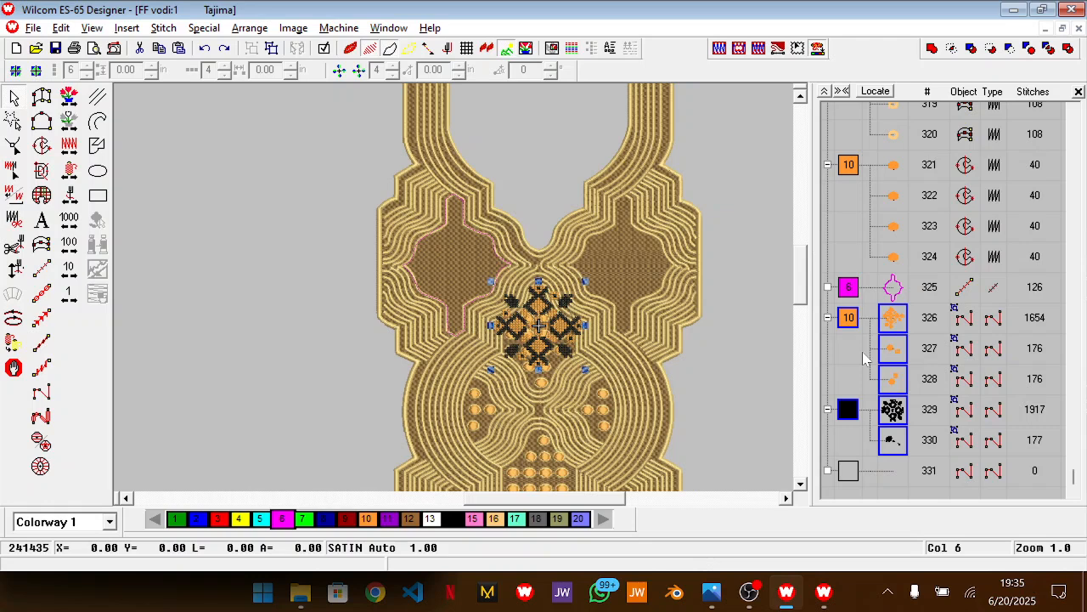
left_click(865, 359)
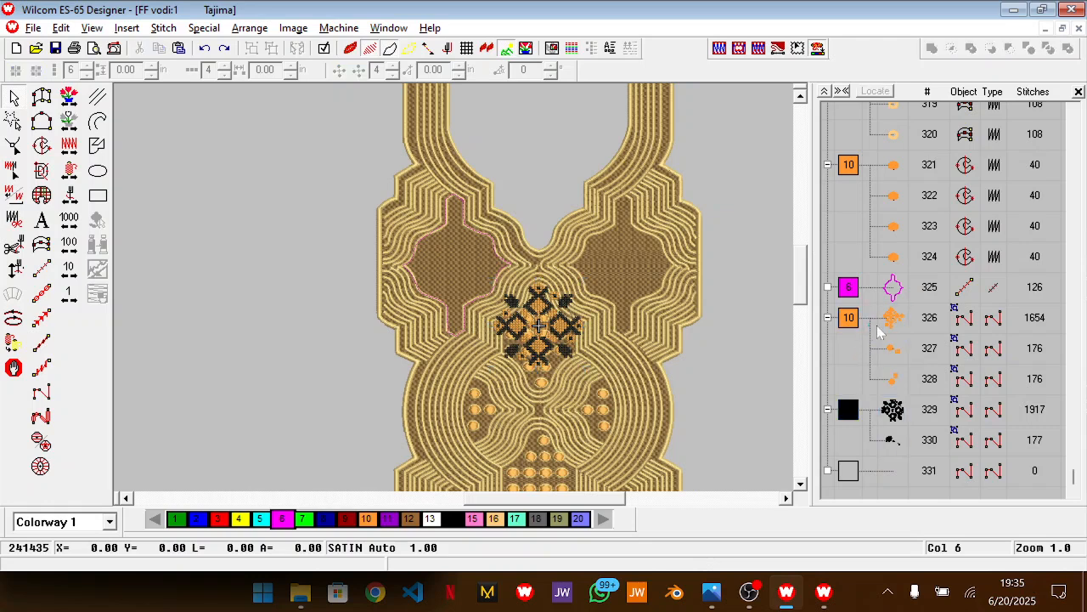
left_click(887, 330)
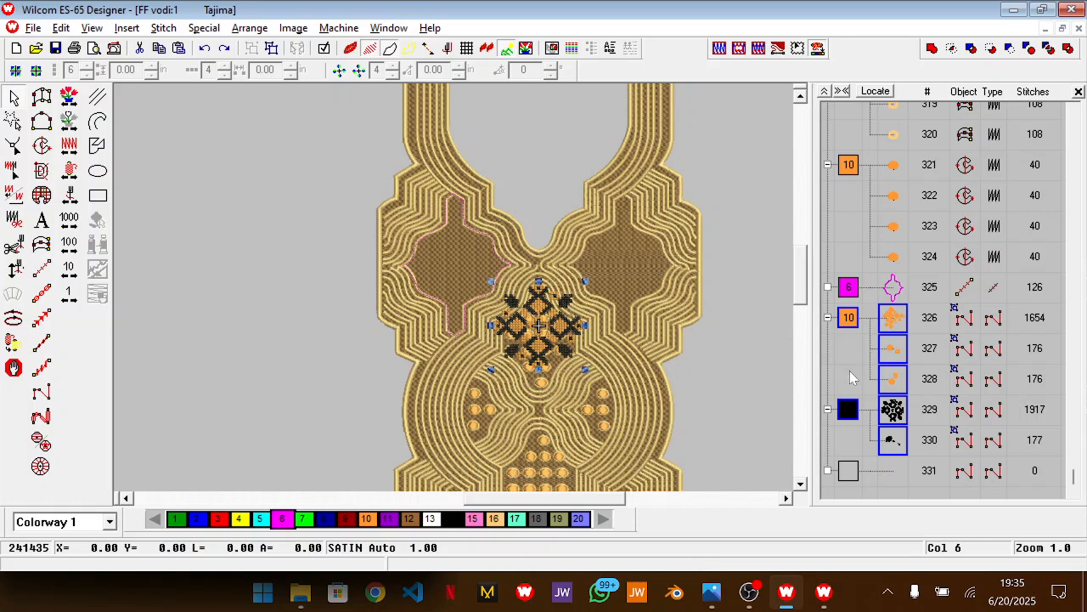
left_click(842, 375)
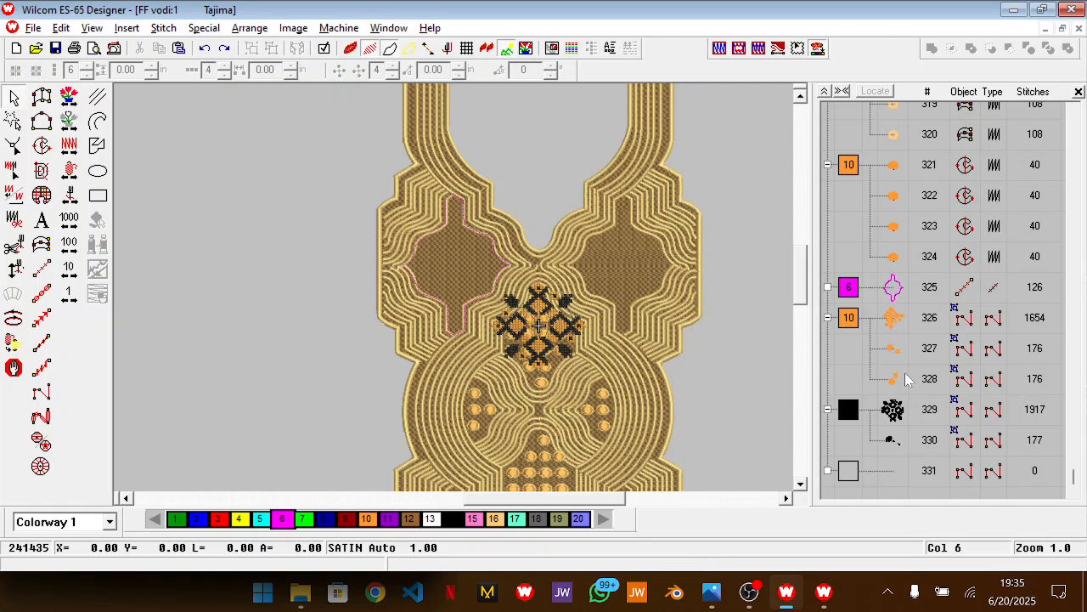
left_click(899, 255)
left_click(897, 174, "shift")
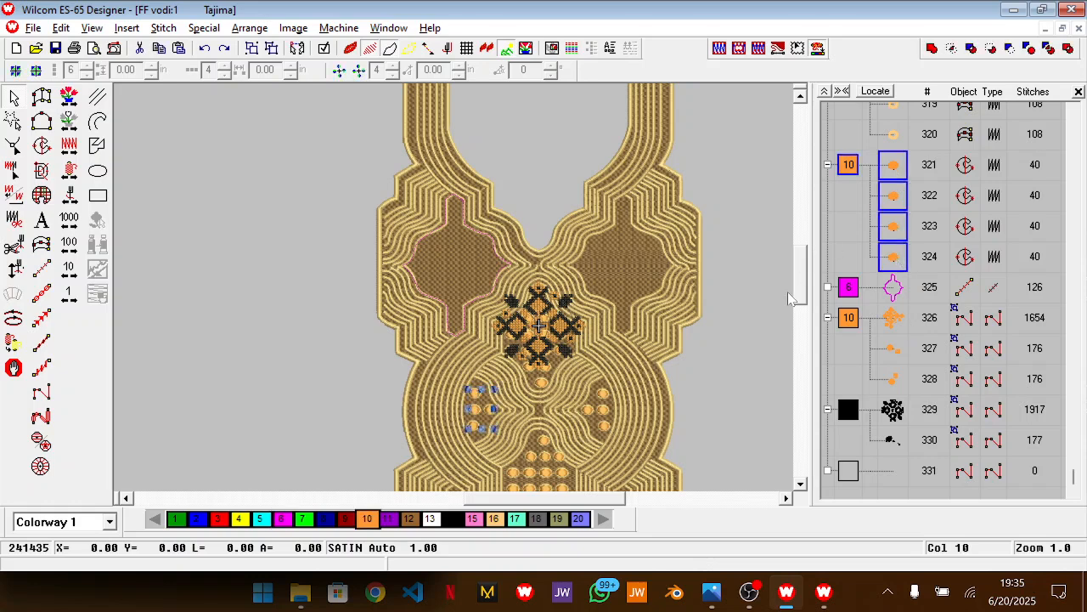
Delete the pasted cross-stitch motif and undo the deletion
left_click(907, 414)
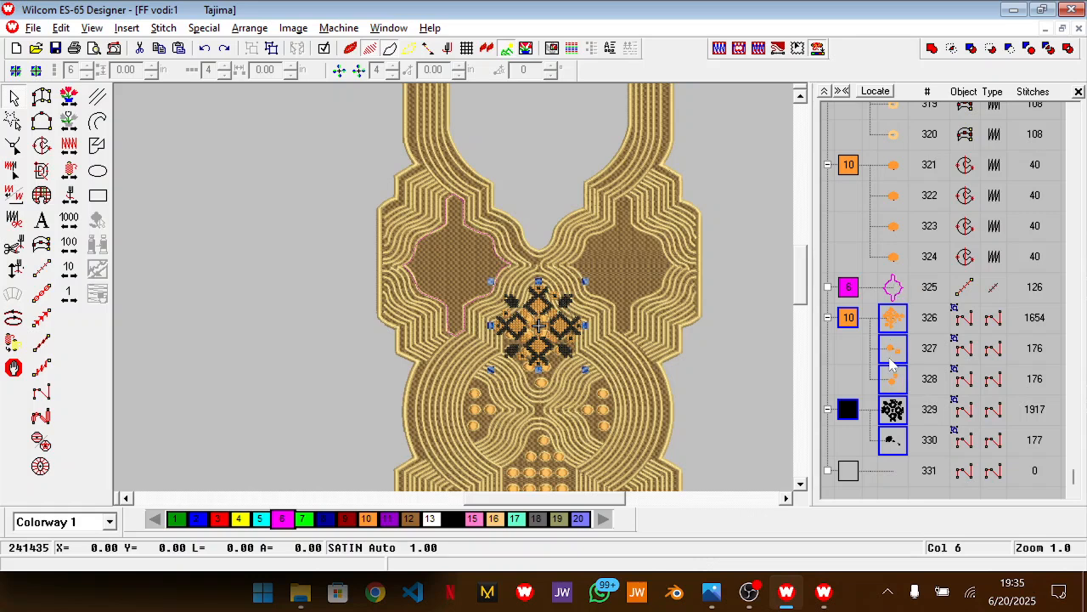
key("Delete")
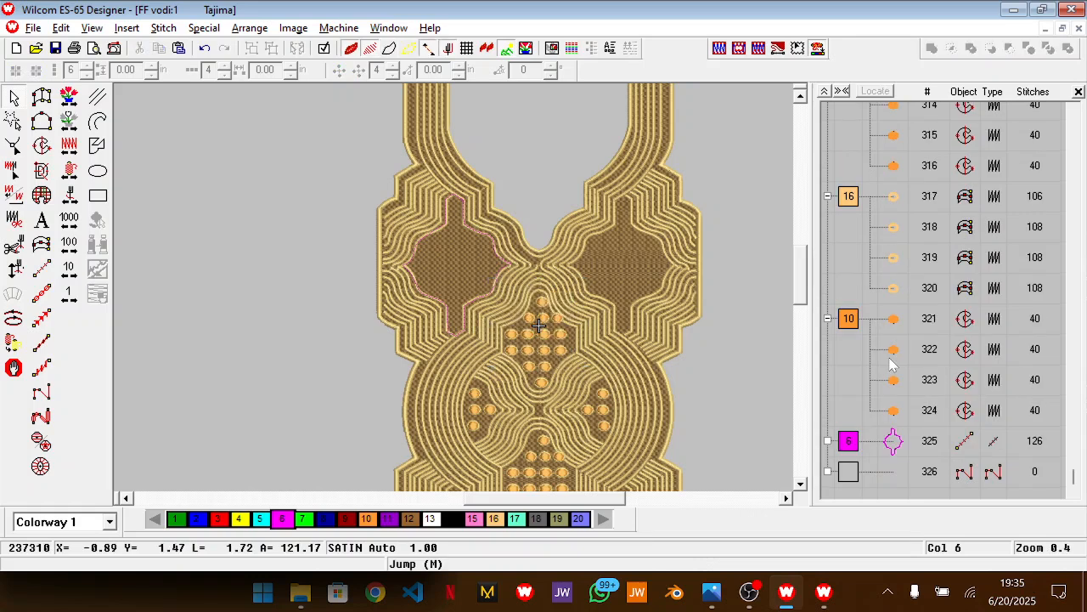
key("ctrl+z")
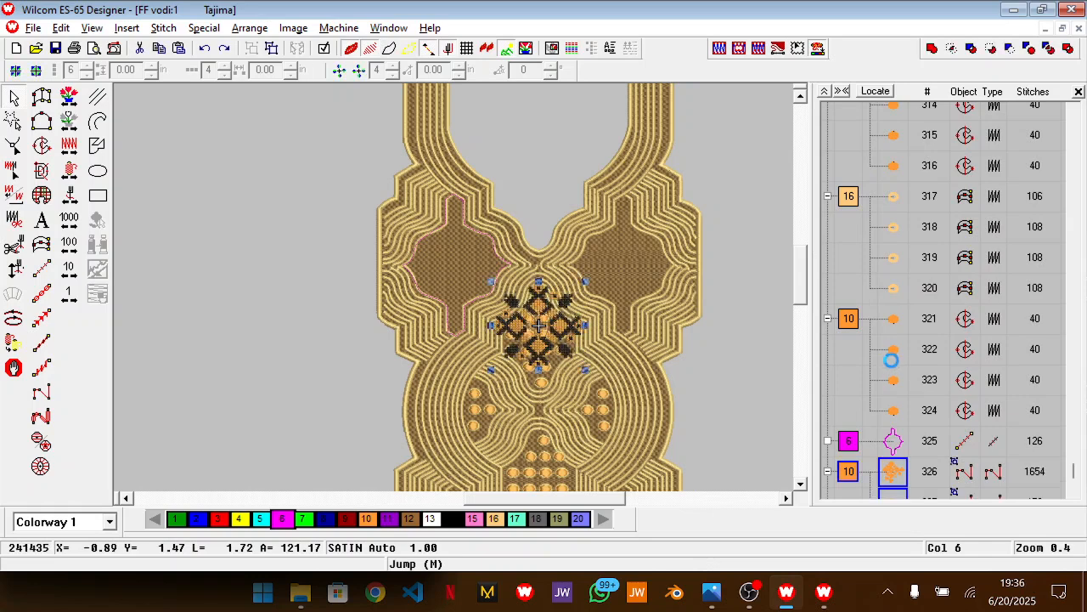
Centre-align the cross-stitch motif with the pink outline in the upper-left panel
left_click(894, 441, "ctrl")
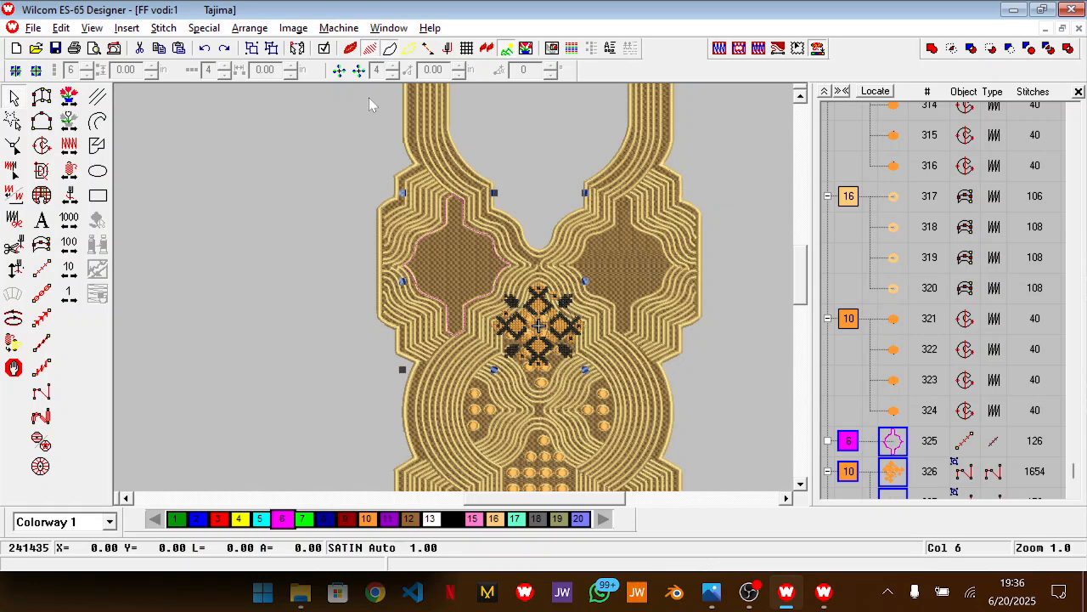
left_click(254, 28)
mouse_move(378, 142)
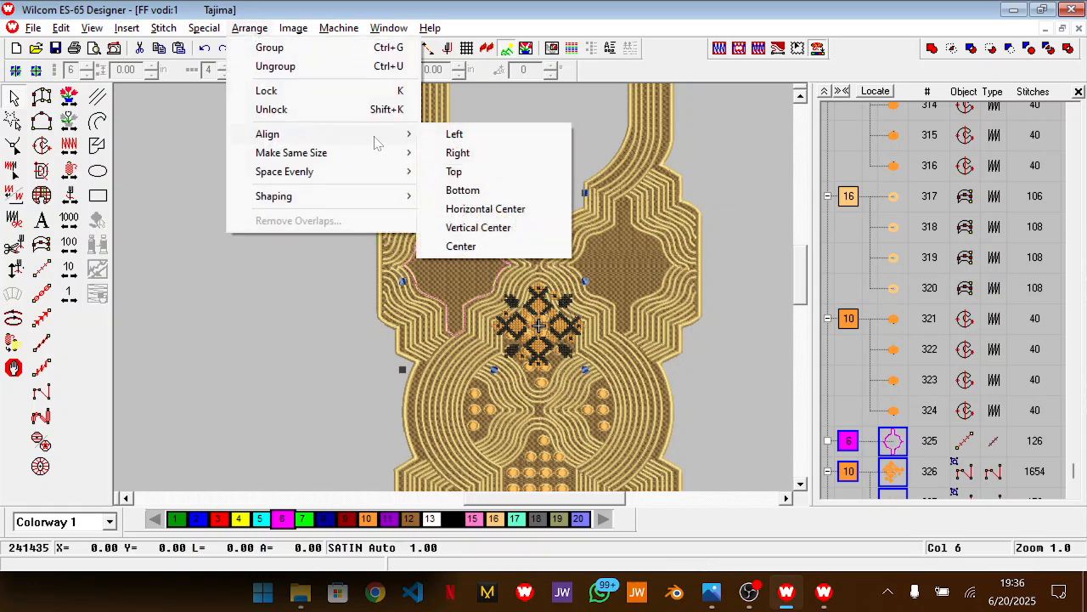
left_click(460, 246)
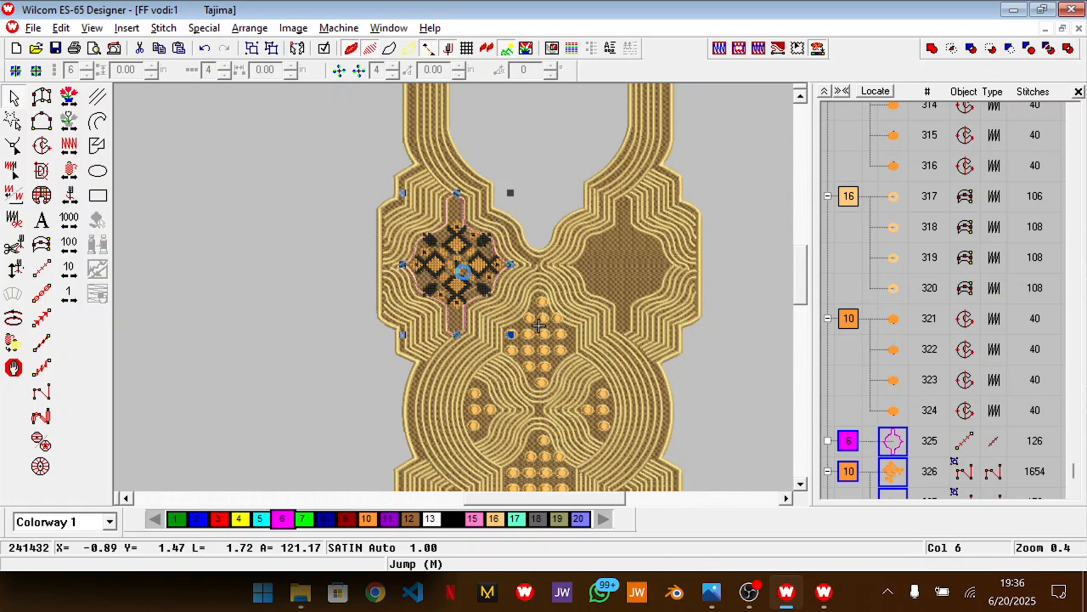
Select only the centred motif and compare its fit in the panel with the reference photo of the neckline
scroll(458, 278, "up", 3)
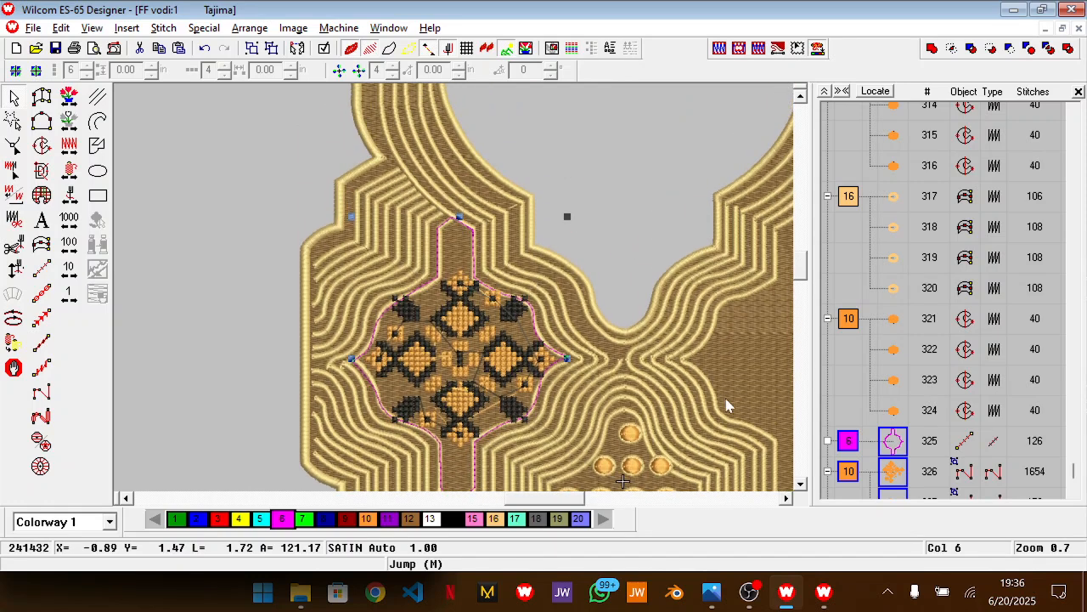
left_click(896, 482)
left_click(953, 464)
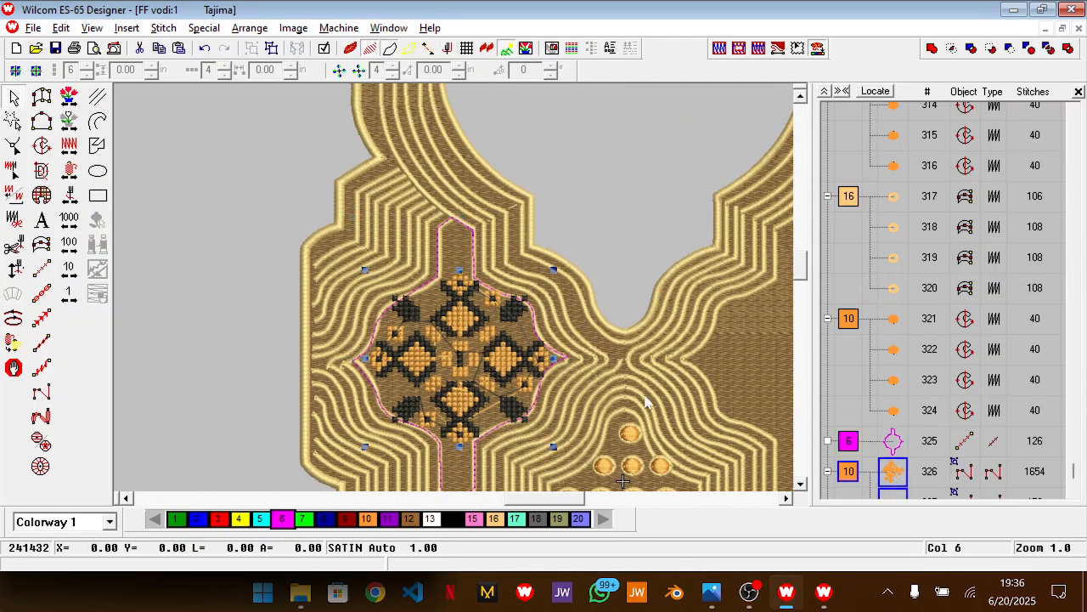
key("alt+Tab")
key("alt+Tab")
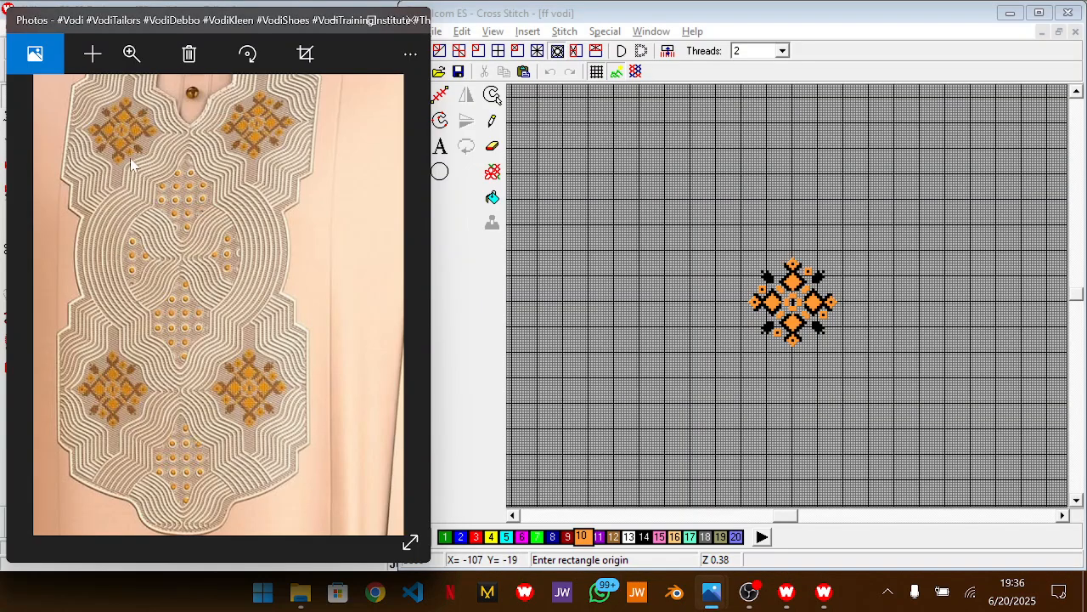
key("alt+Tab")
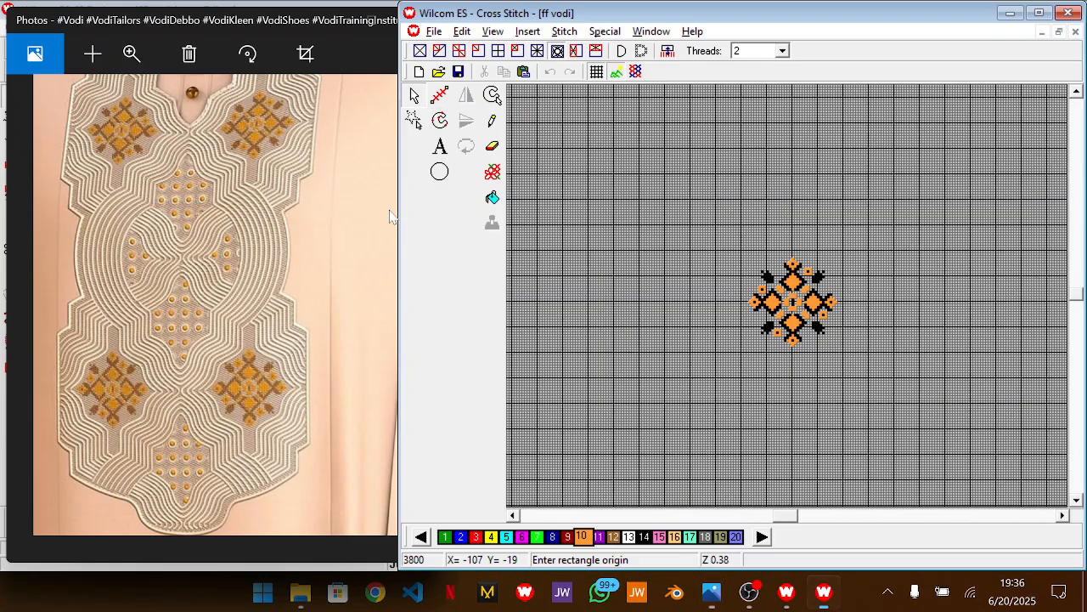
key("alt+Tab")
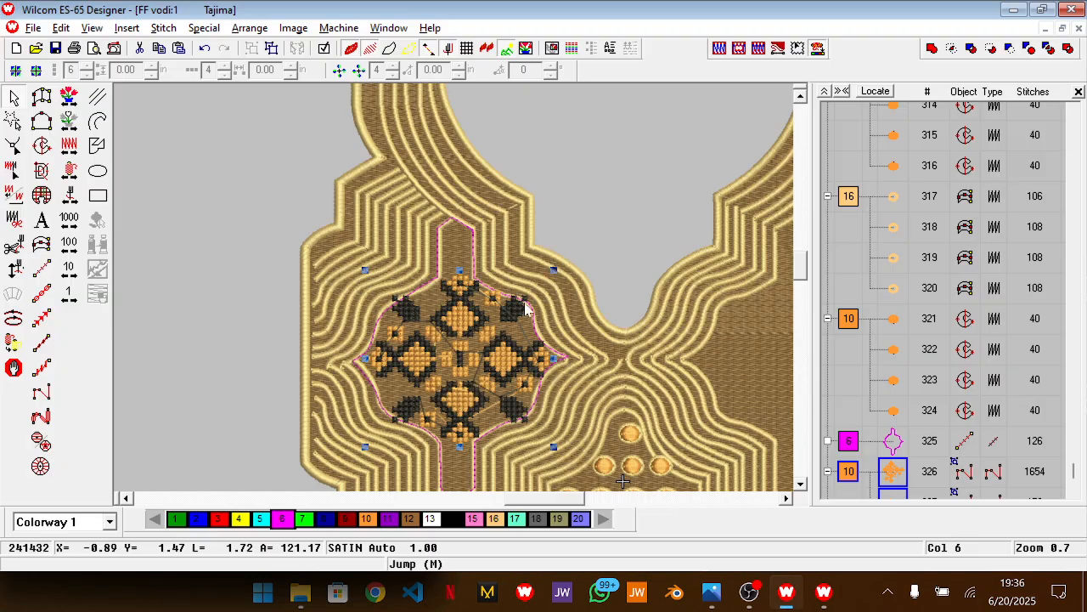
Scale the cross-stitch motif down slightly from its corners so it fits inside the pink outline
scroll(510, 315, "up", 2)
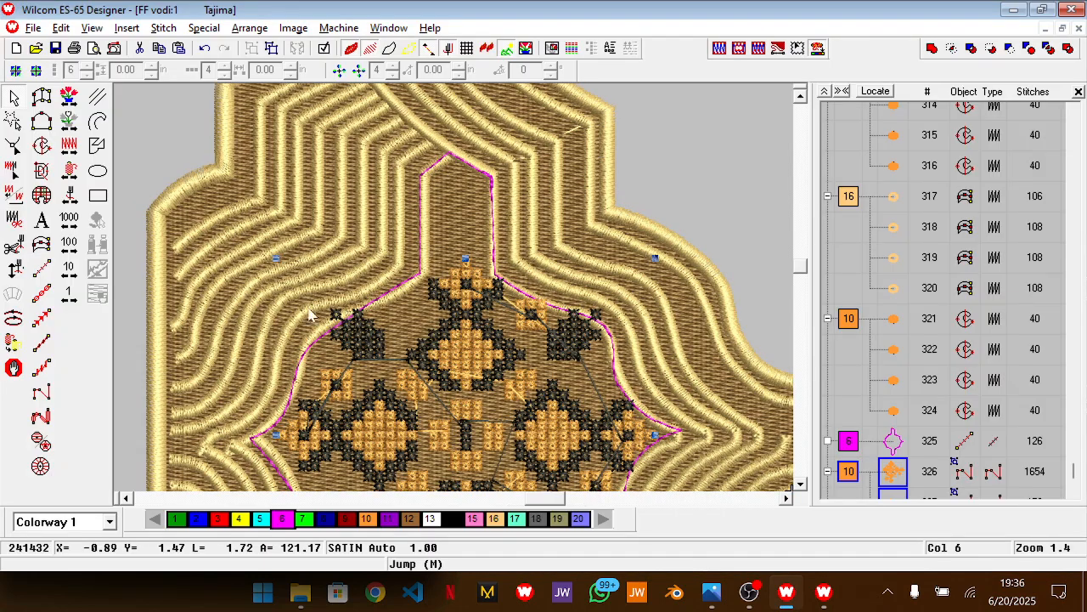
left_click_drag(556, 502, 544, 503)
scroll(448, 405, "down", 5)
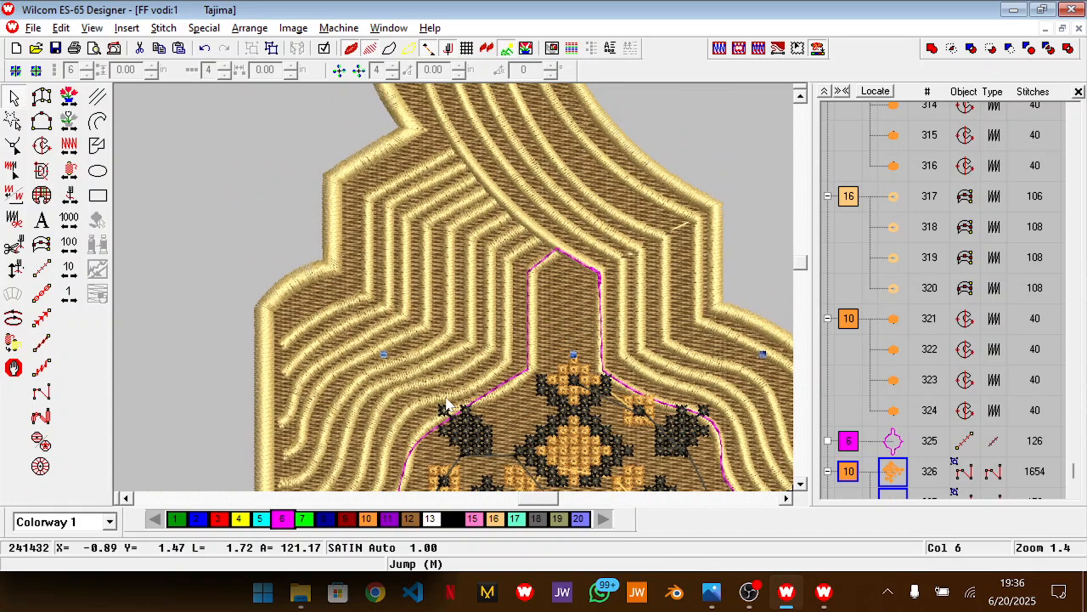
scroll(448, 405, "down", 6)
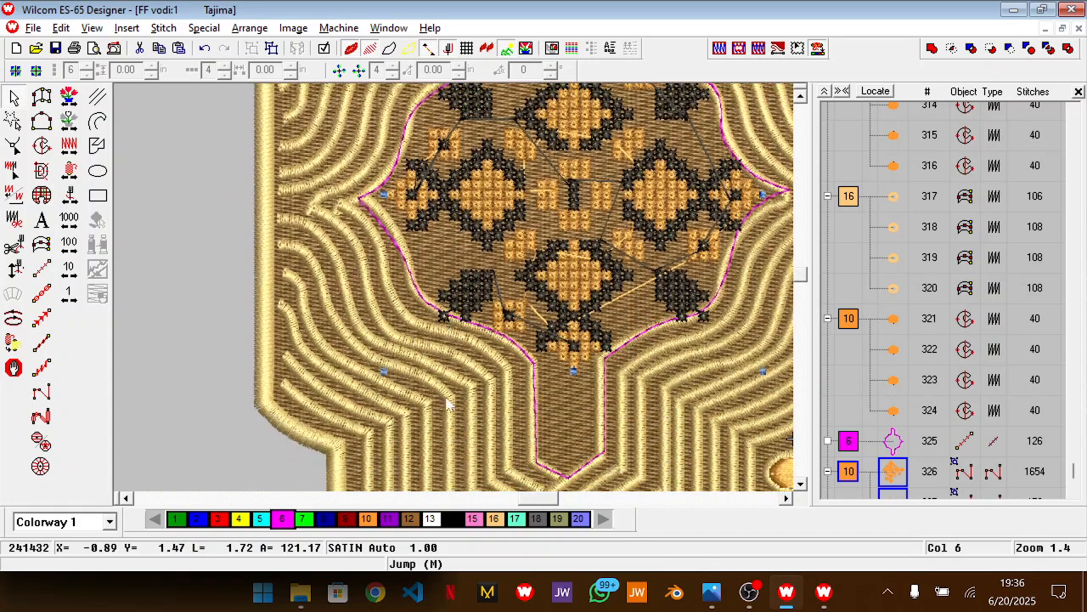
scroll(435, 401, "down", 2)
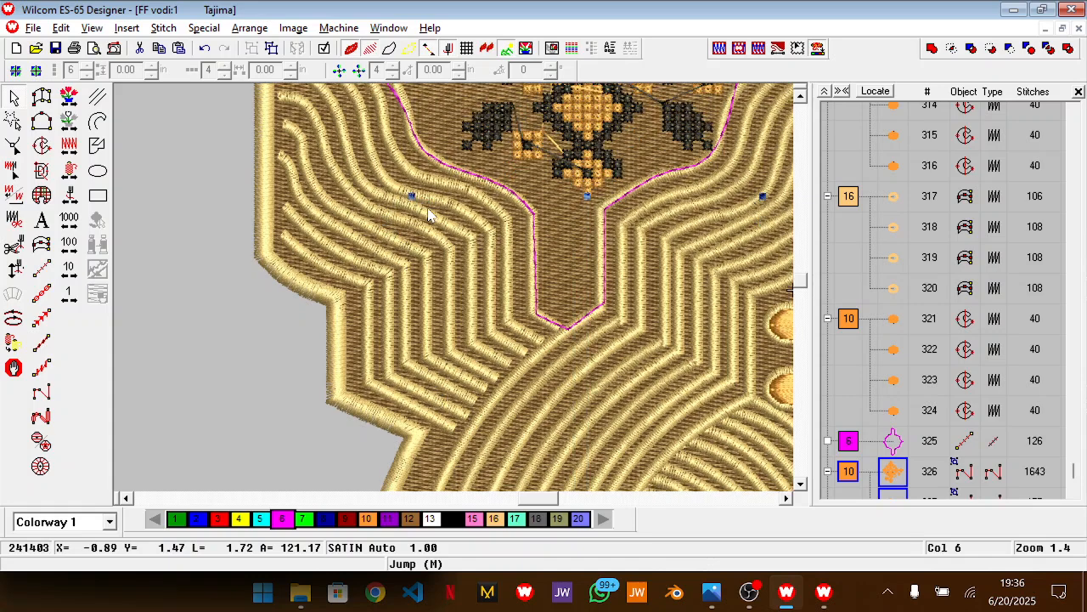
scroll(741, 255, "up", 9)
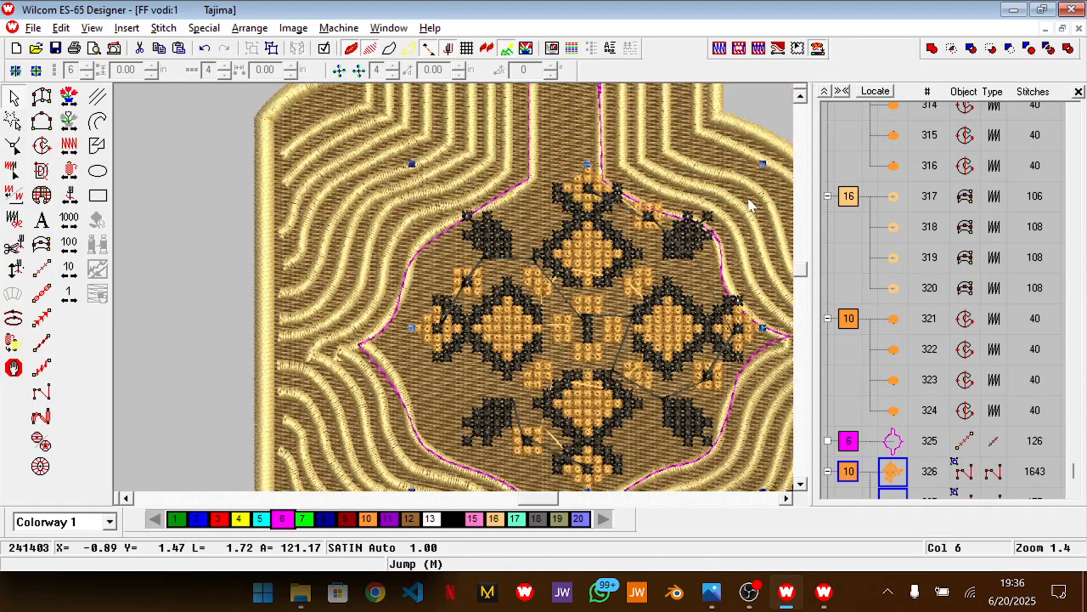
scroll(753, 208, "up", 6)
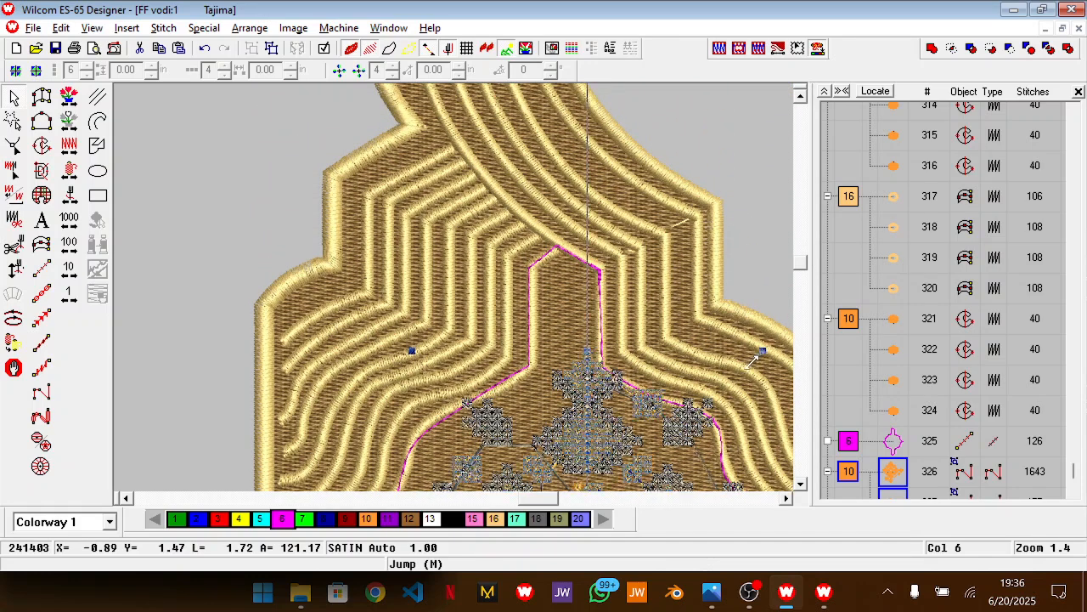
left_click_drag(763, 351, 749, 365)
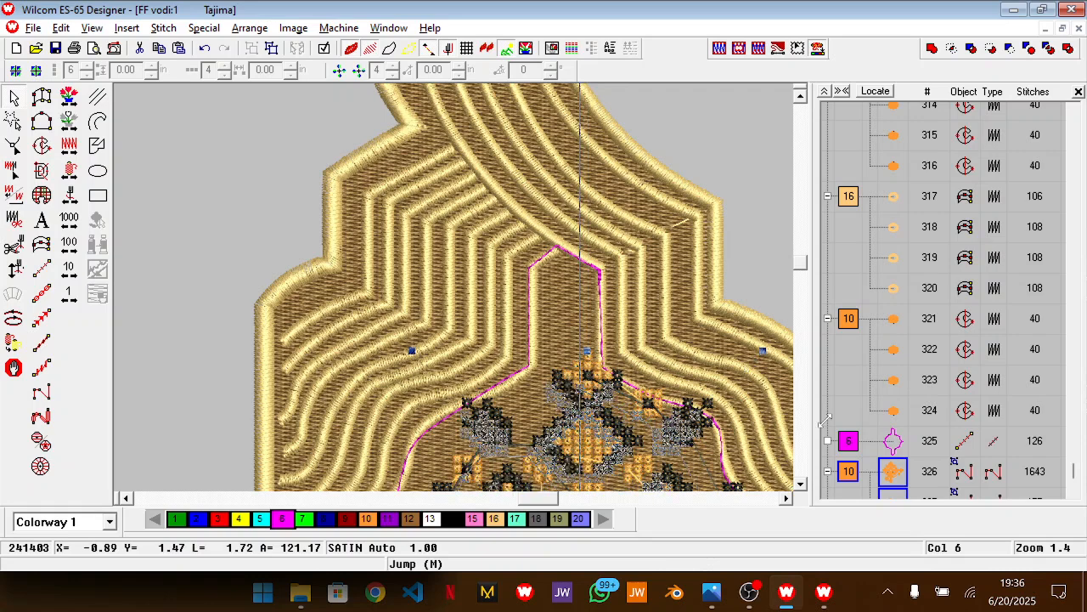
Add the pink outline to the selection and re-centre the reduced motif within it
left_click(894, 441)
left_click(249, 27)
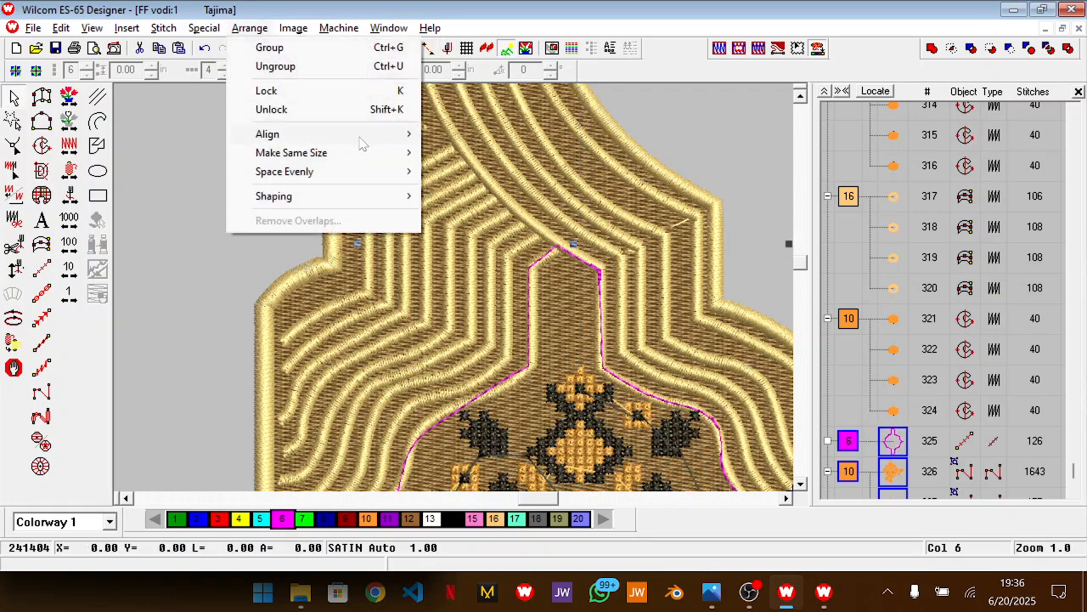
mouse_move(355, 136)
left_click(462, 246)
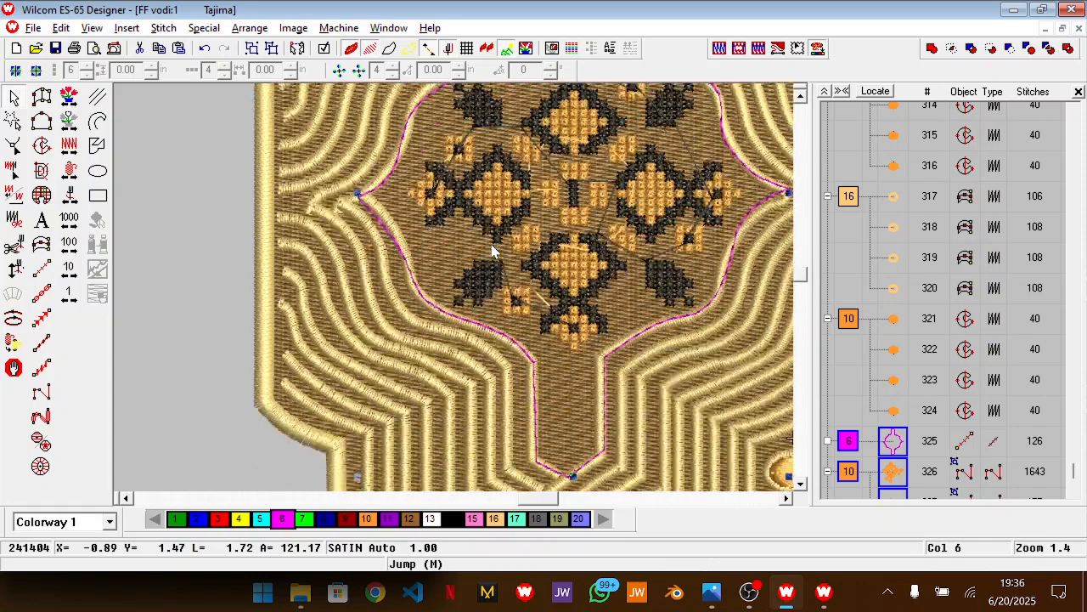
left_click(853, 264)
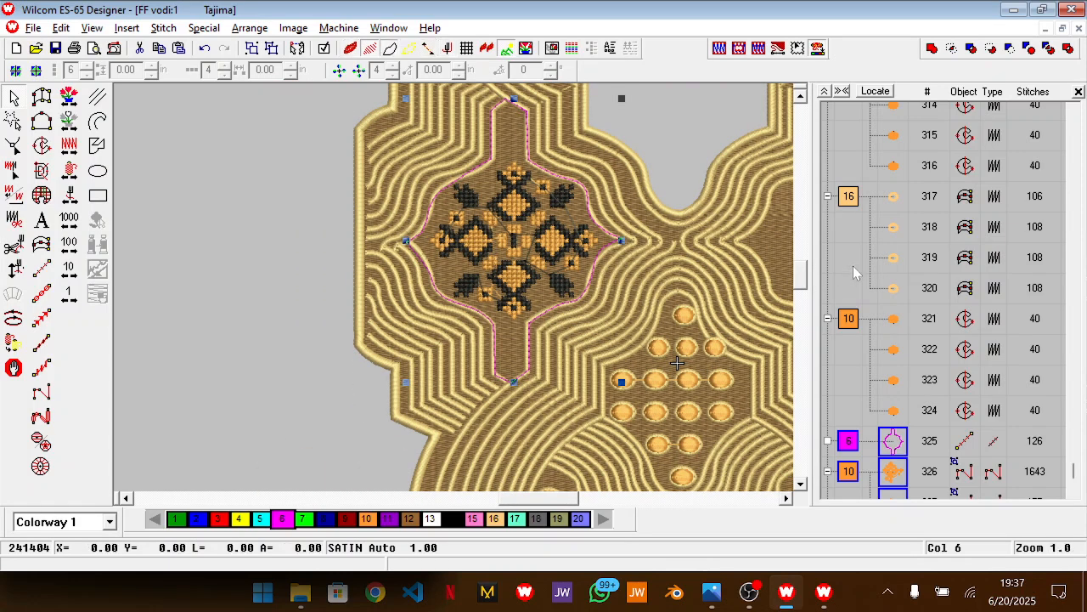
scroll(494, 289, "down", 1)
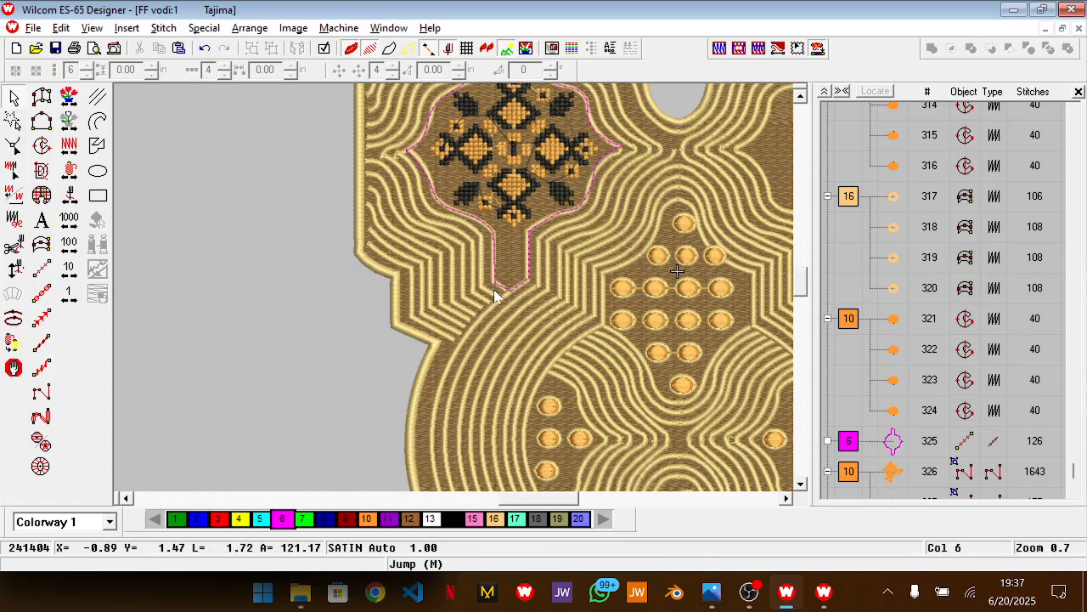
left_click(896, 447)
key("Delete")
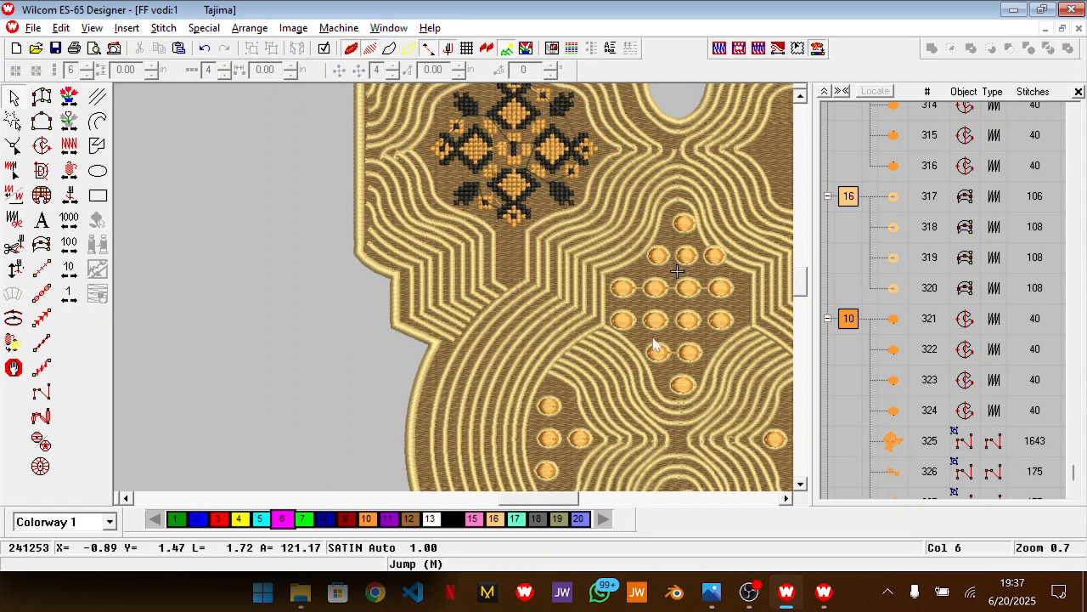
key("shift+z")
scroll(650, 337, "up", 1)
key("shift+z")
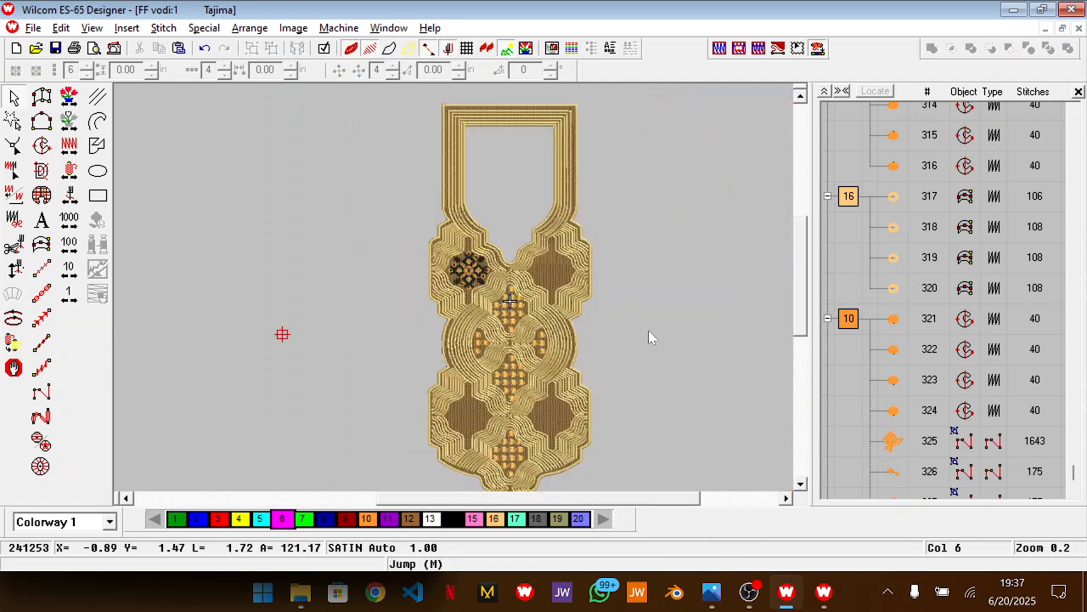
scroll(648, 338, "down", 1)
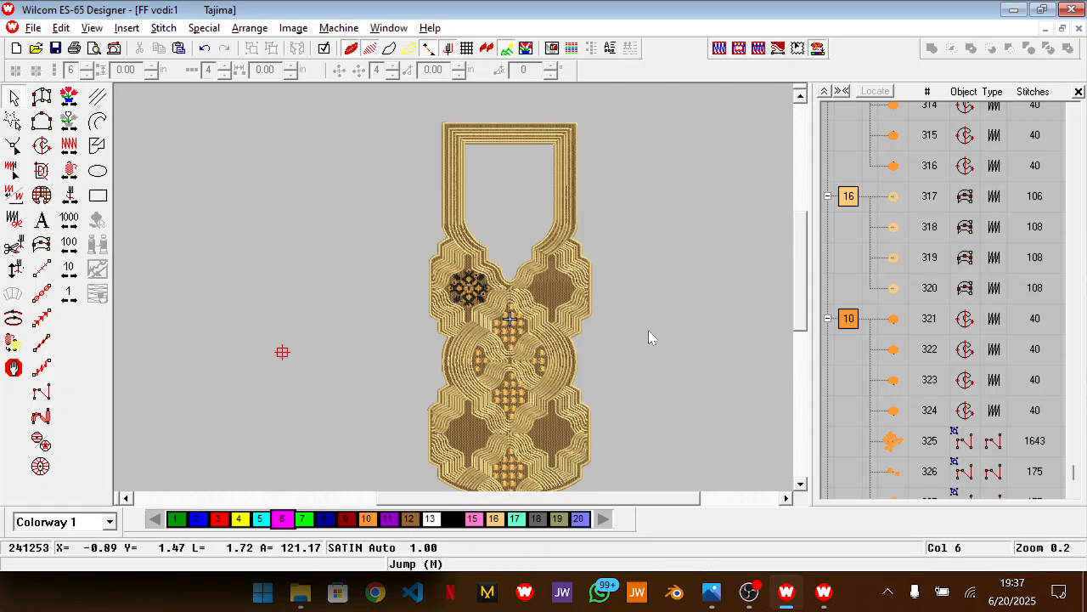
key("z")
scroll(651, 337, "down", 1)
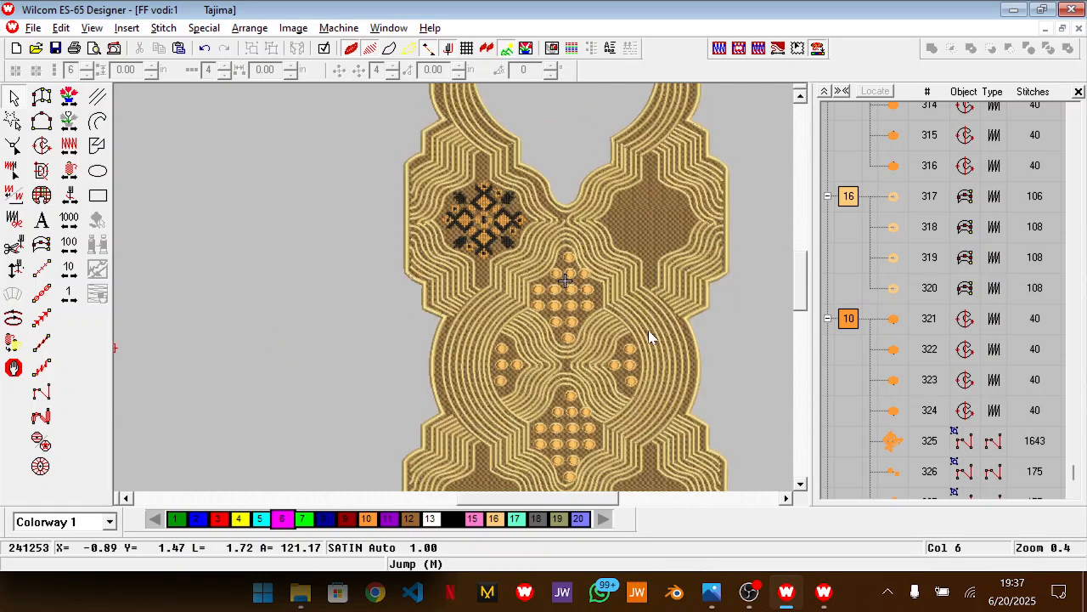
key("ctrl+z")
Paste three copies of the pink outline and place them around the empty upper-right, lower-left and lower-right panels
scroll(671, 392, "down", 2)
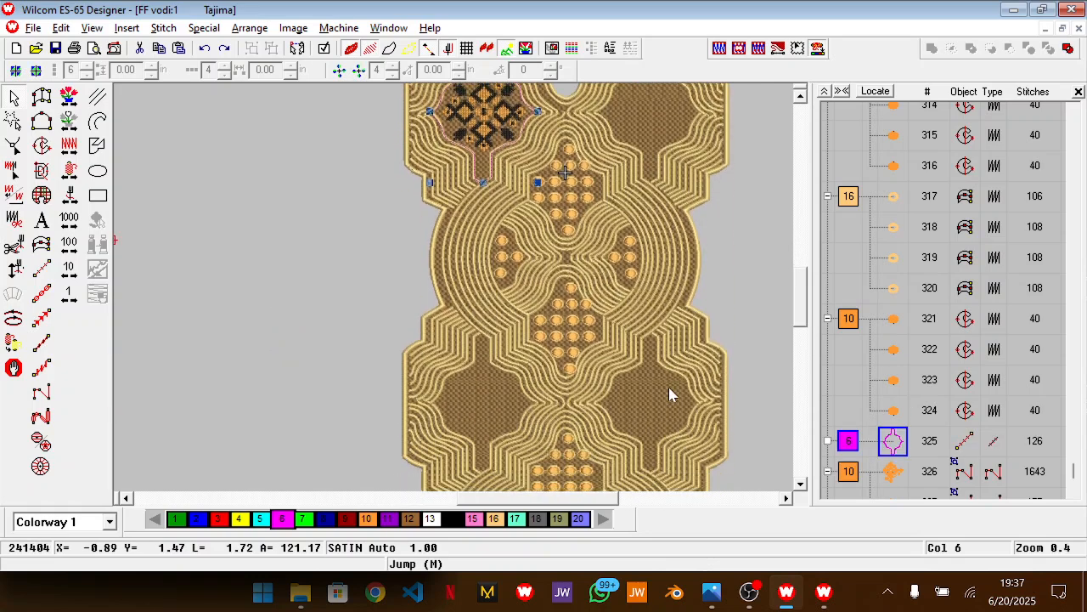
key("ctrl+v")
left_click_drag(485, 170, 483, 462)
key("ctrl+v")
left_click_drag(501, 419, 541, 223)
key("ctrl+v")
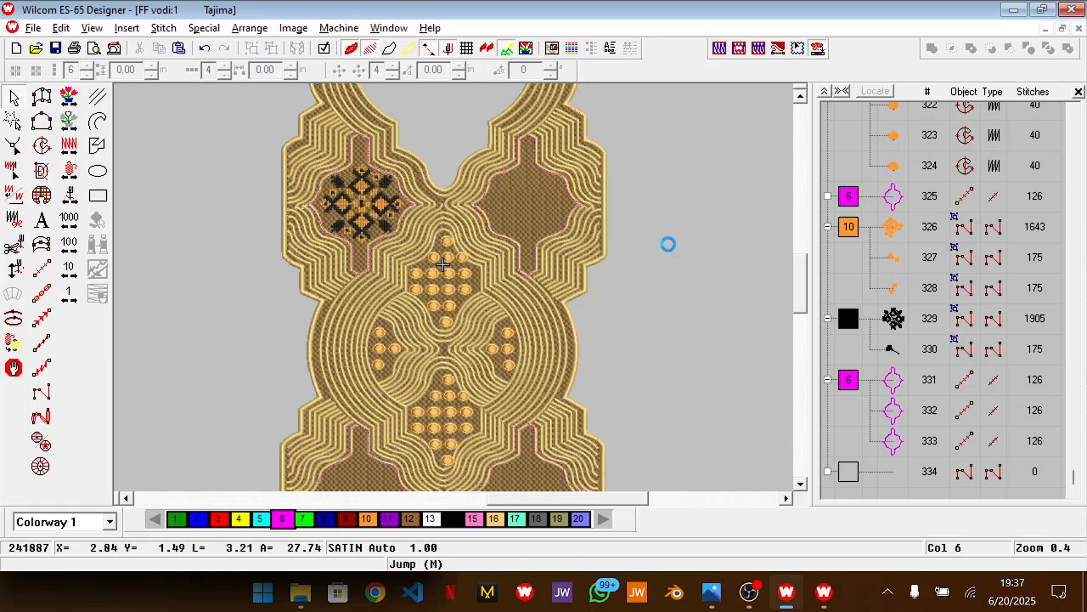
Duplicate the upper-left cross-stitch motif and centre-align the copy with the pink outline in the lower-left panel
left_click(365, 218)
scroll(367, 219, "down", 1)
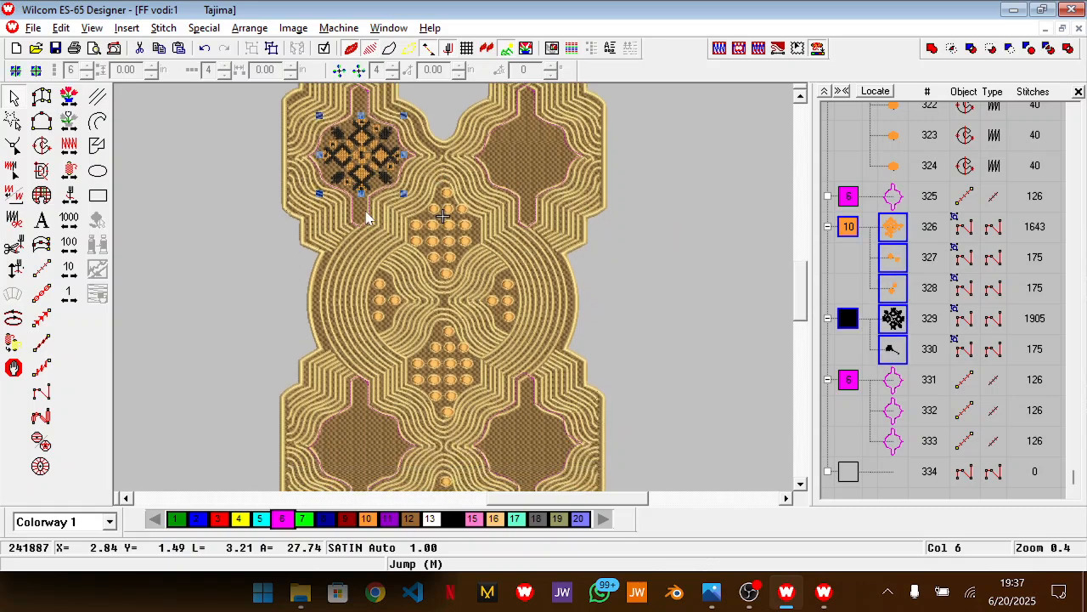
key("ctrl+d")
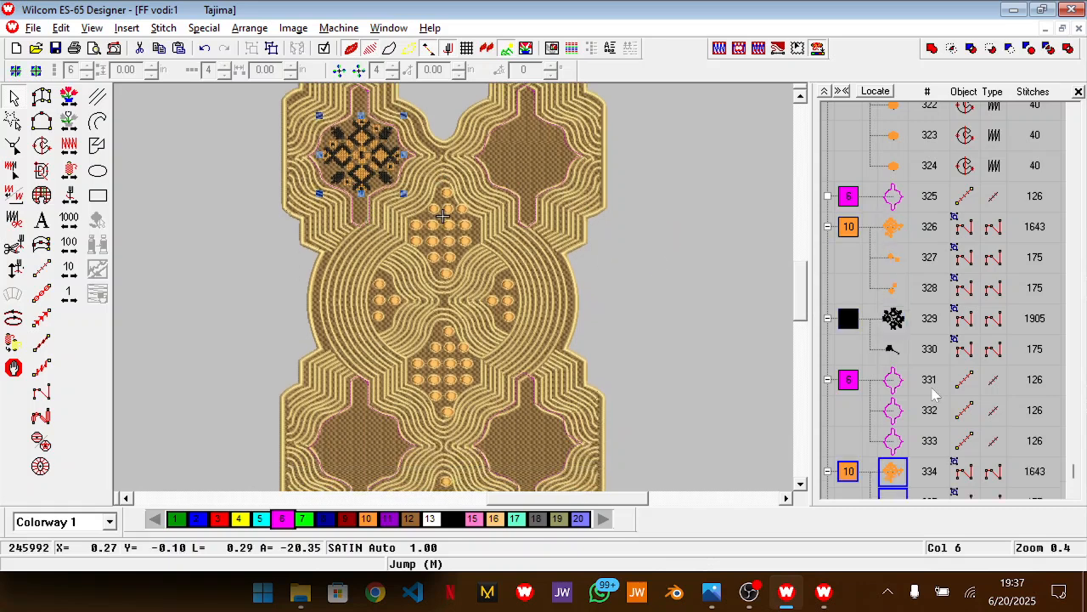
left_click(894, 382, "ctrl")
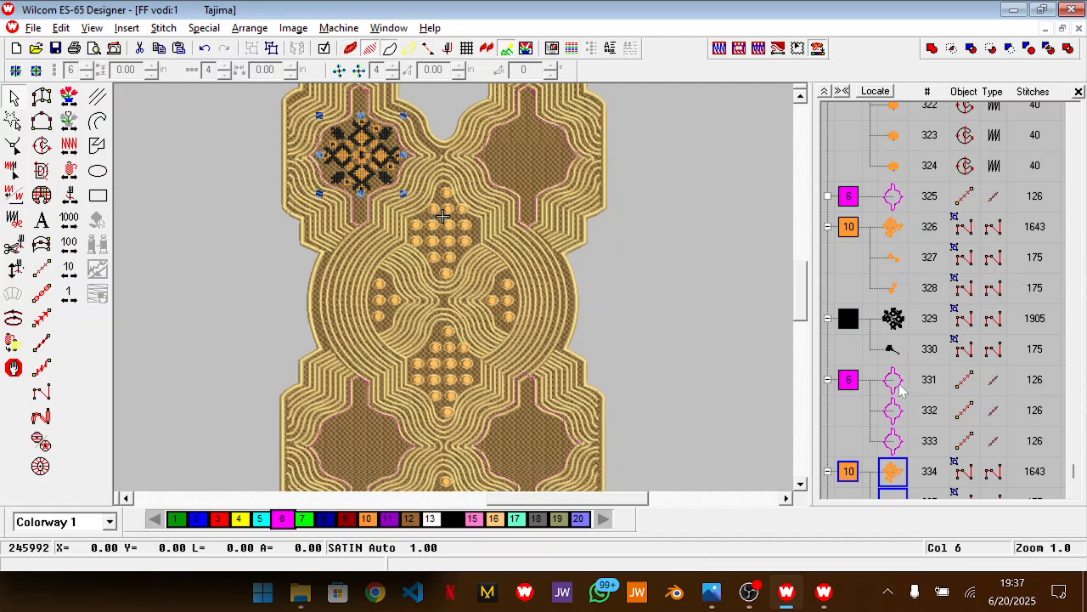
scroll(502, 417, "down", 2)
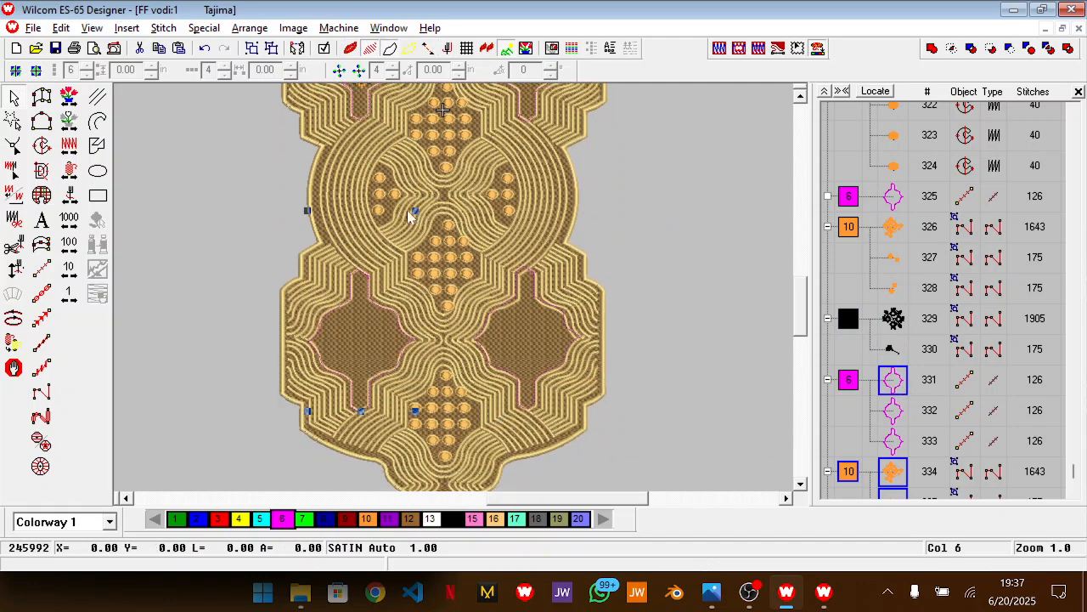
scroll(408, 201, "up", 1)
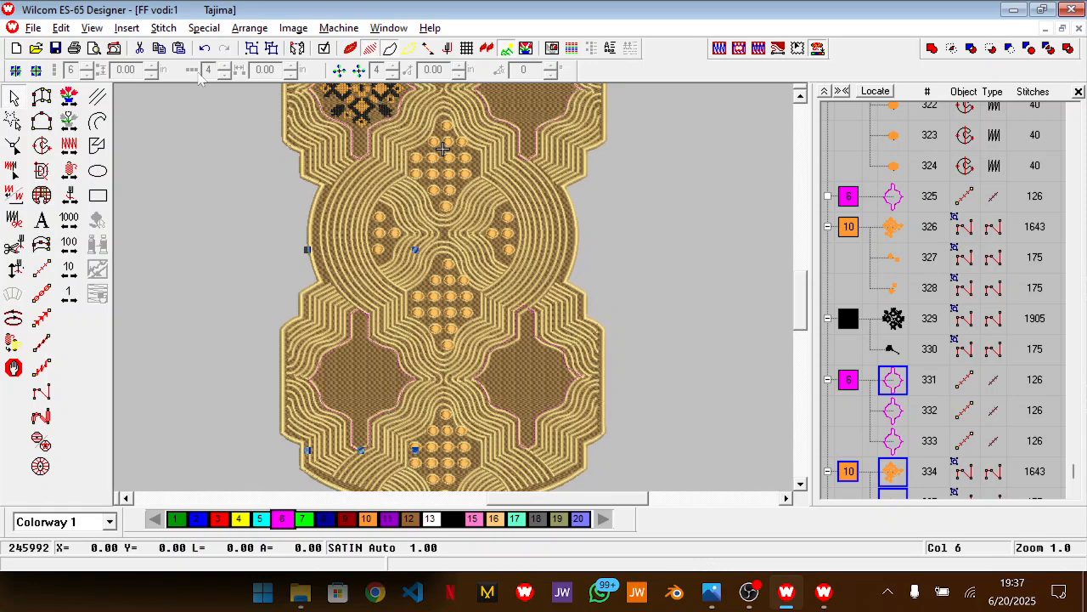
left_click(246, 28)
mouse_move(385, 136)
left_click(502, 247)
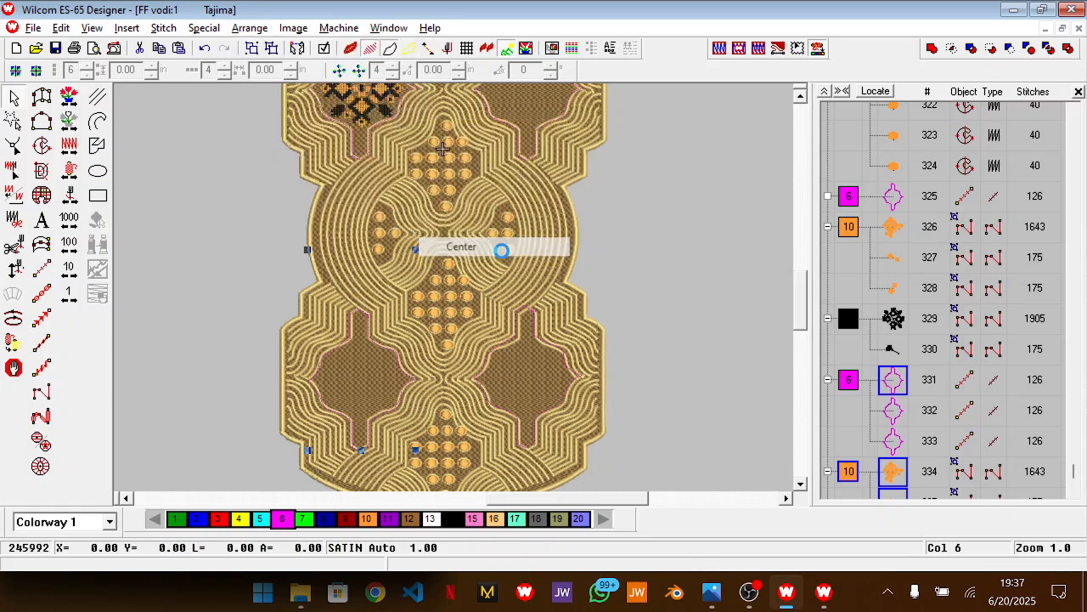
left_click(719, 365)
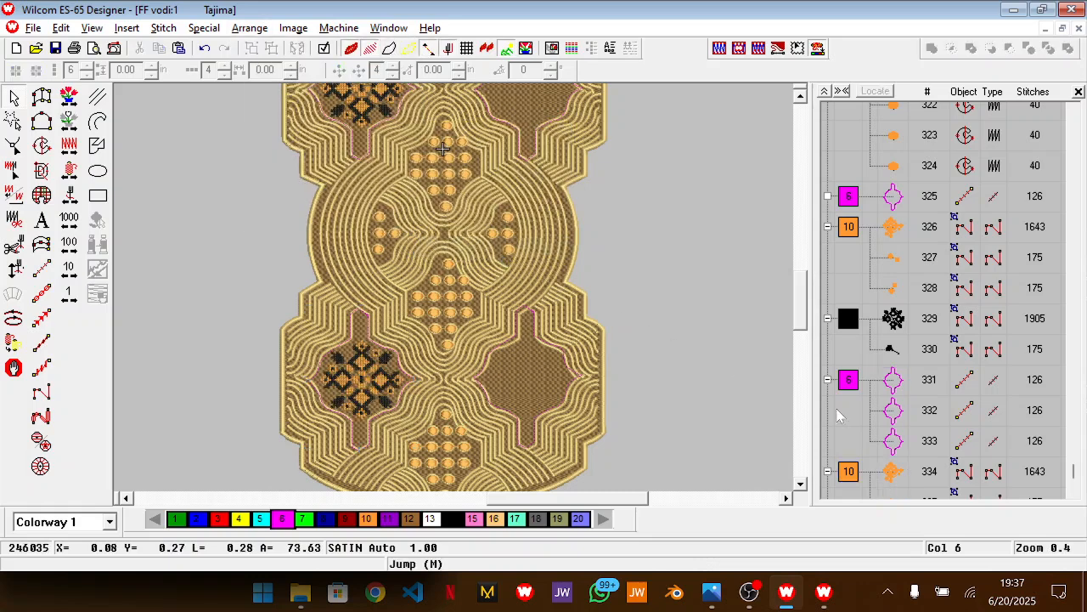
Delete the two pink outlines around the motifs in the upper-left and lower-left panels
left_click(894, 484)
left_click(893, 380)
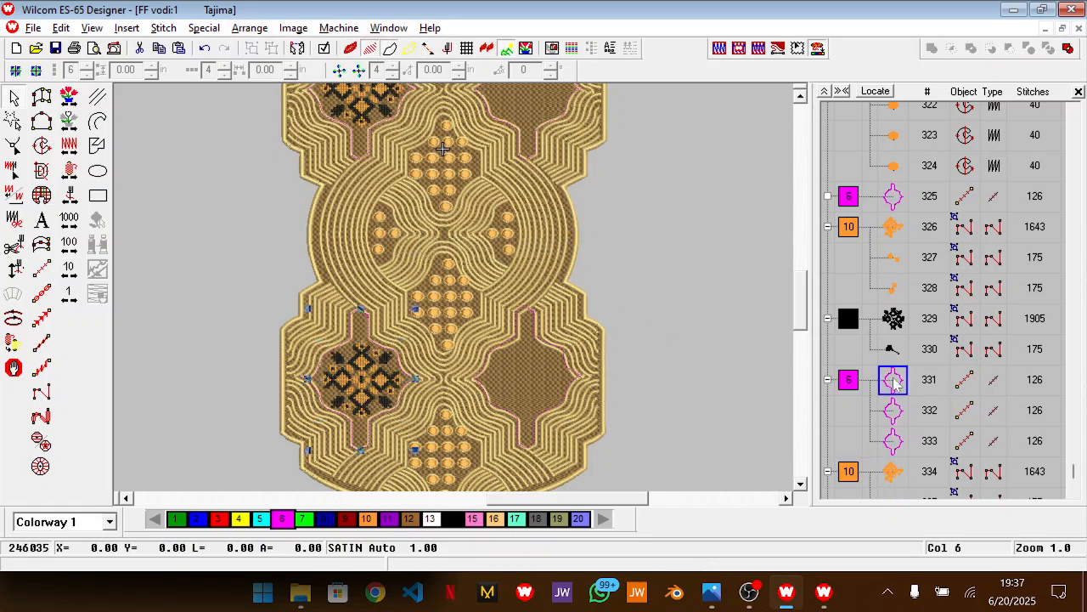
left_click(893, 196, "ctrl")
key("Delete")
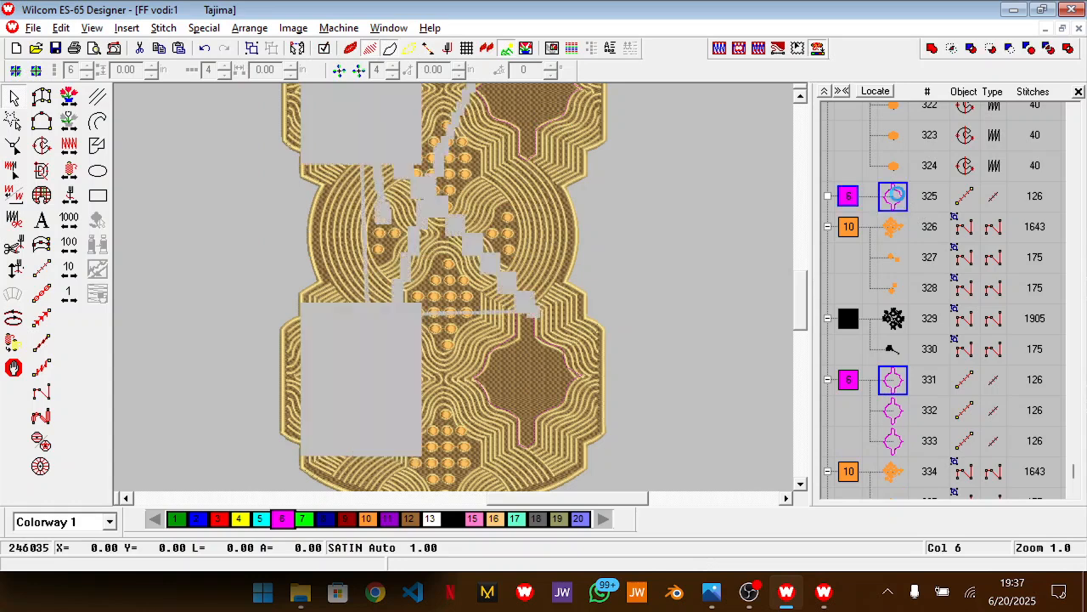
Duplicate the lower-left motif and centre-align the copy with the pink outline in the lower-right panel
scroll(918, 432, "down", 1)
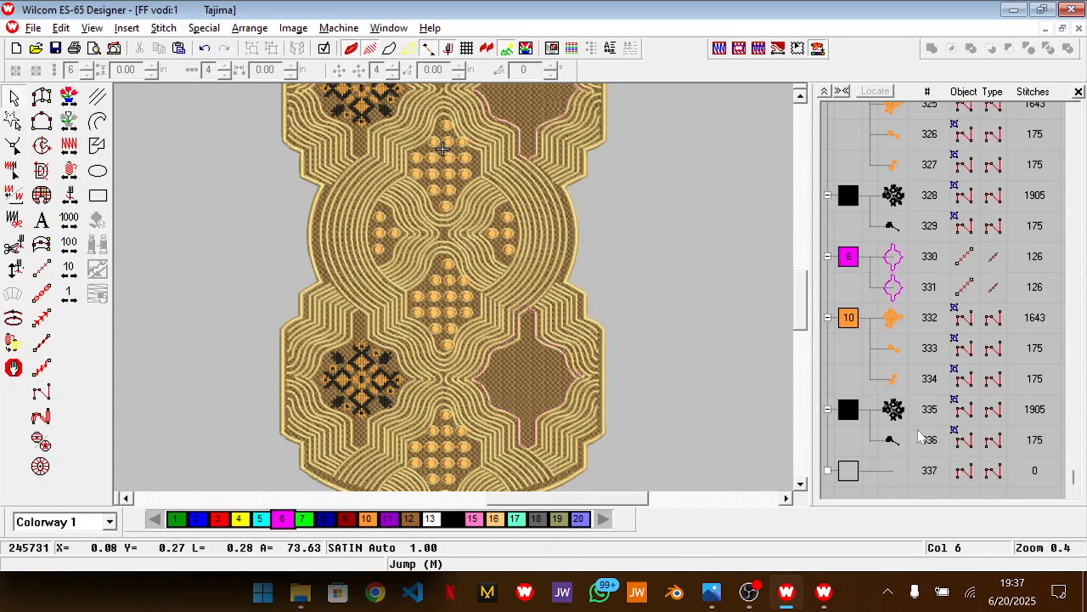
left_click(897, 350)
key("ctrl+d")
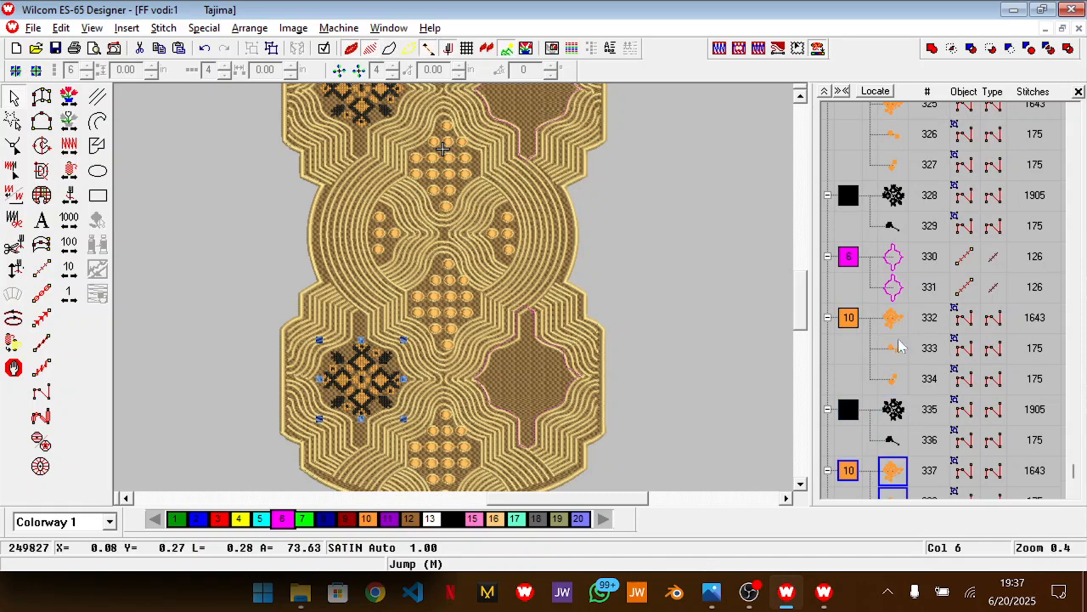
left_click(898, 260, "ctrl")
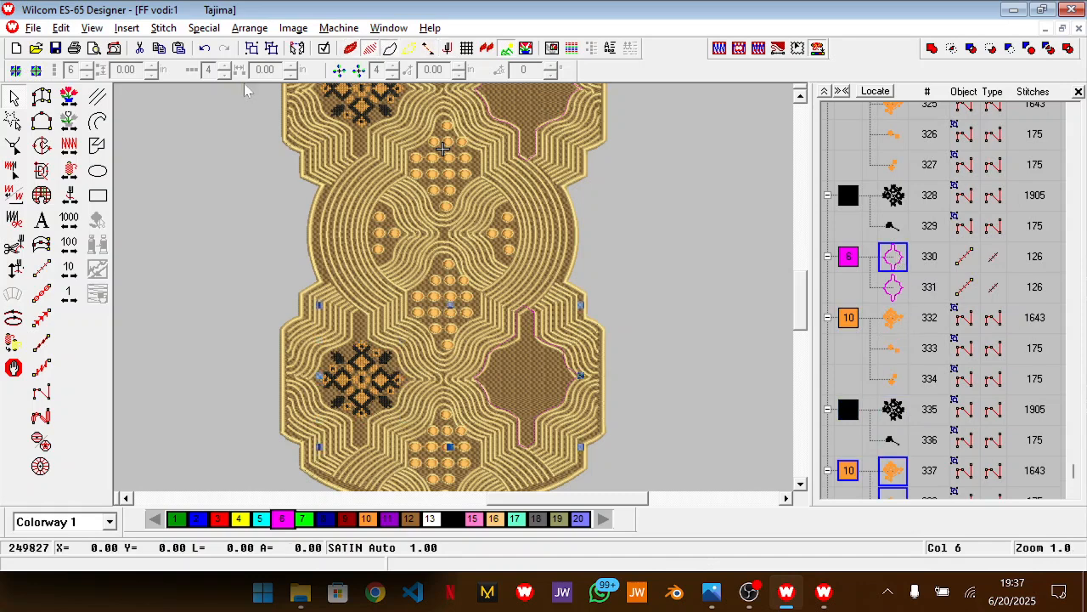
left_click(249, 29)
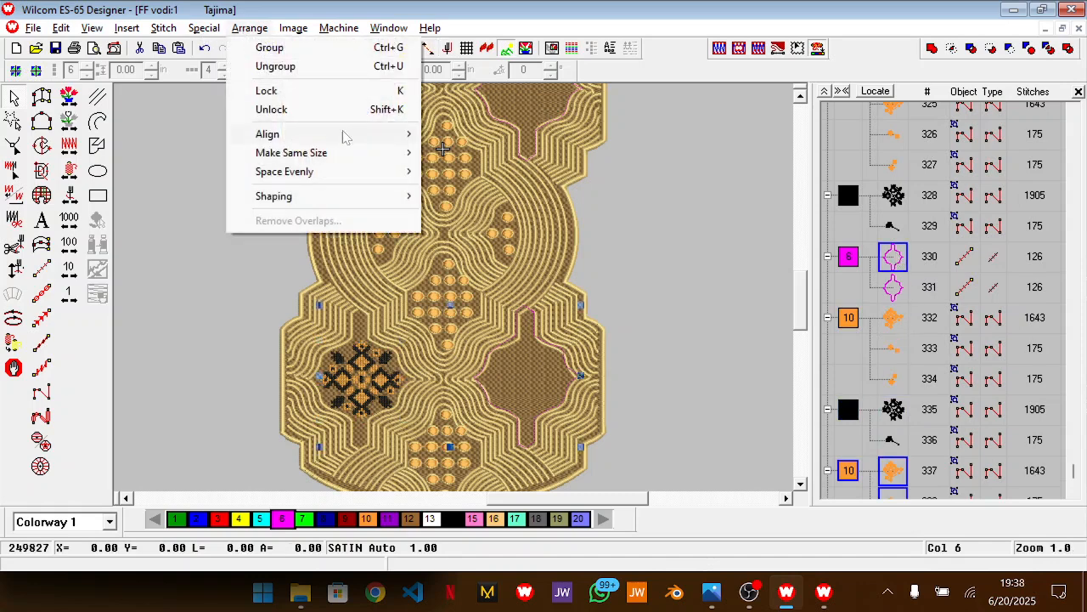
mouse_move(373, 136)
left_click(478, 247)
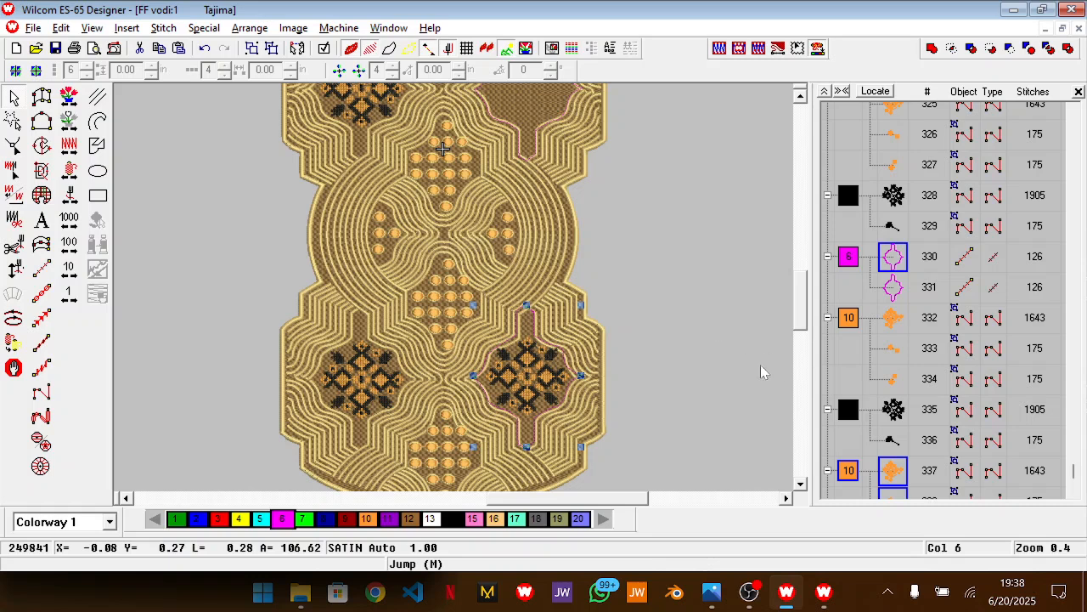
Clear the selection and delete the pink outline around the lower-right motif
scroll(665, 319, "up", 2)
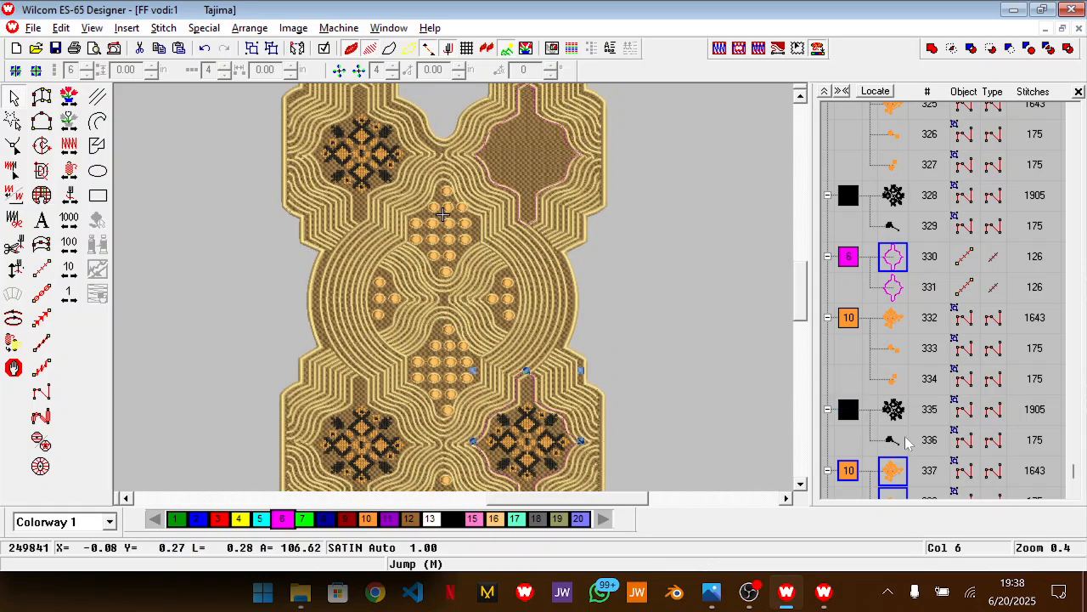
key("Escape")
left_click(899, 258)
key("Delete")
Select all parts of the lower-left cross-stitch motif and duplicate them for the empty upper-right panel
left_click(899, 257)
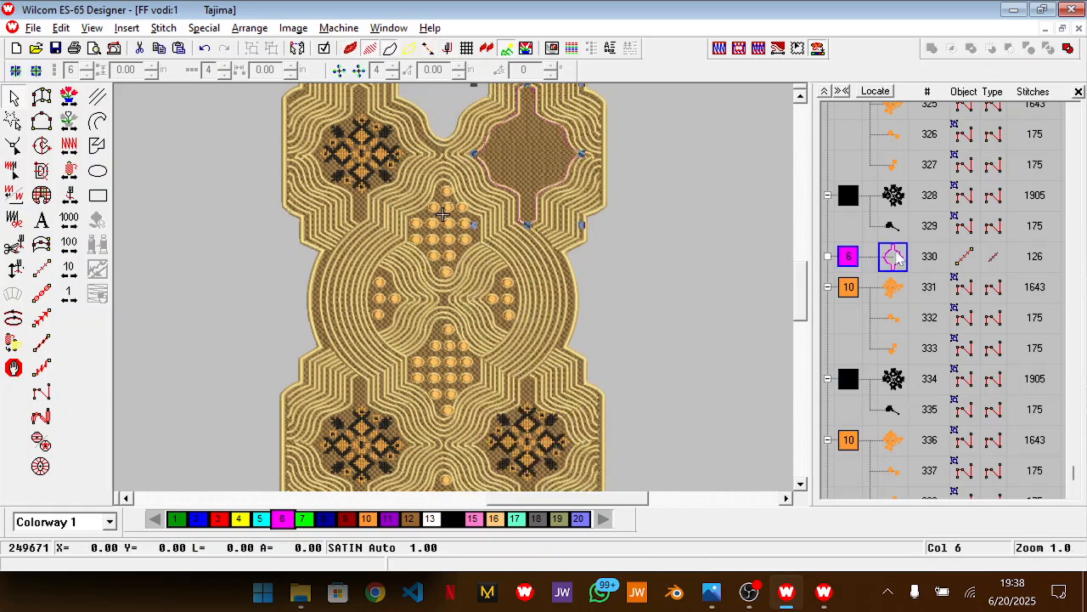
scroll(899, 257, "down", 1)
left_click(862, 274)
scroll(889, 387, "down", 1)
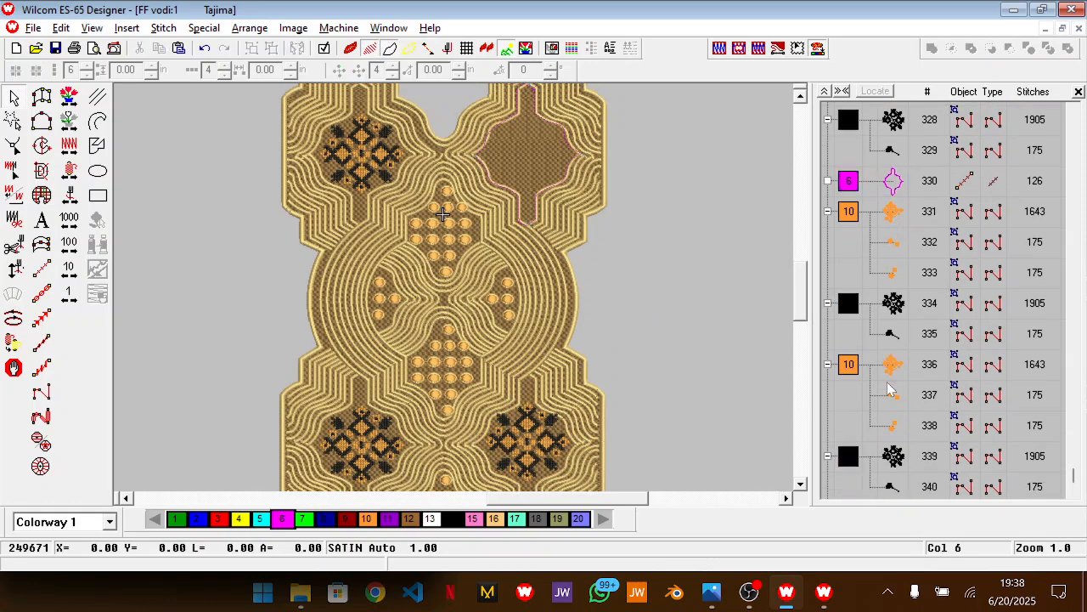
scroll(888, 386, "up", 1)
left_click(892, 291)
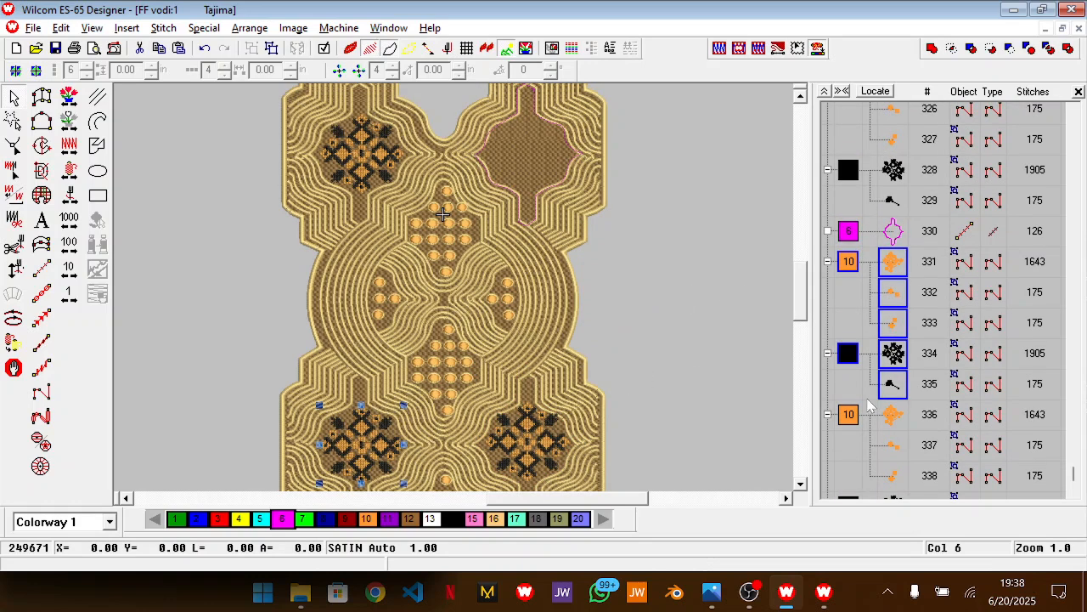
key("ctrl+d")
Add the upper-right pink outline to the selection and centre-align the duplicated motif with it
scroll(895, 270, "up", 6)
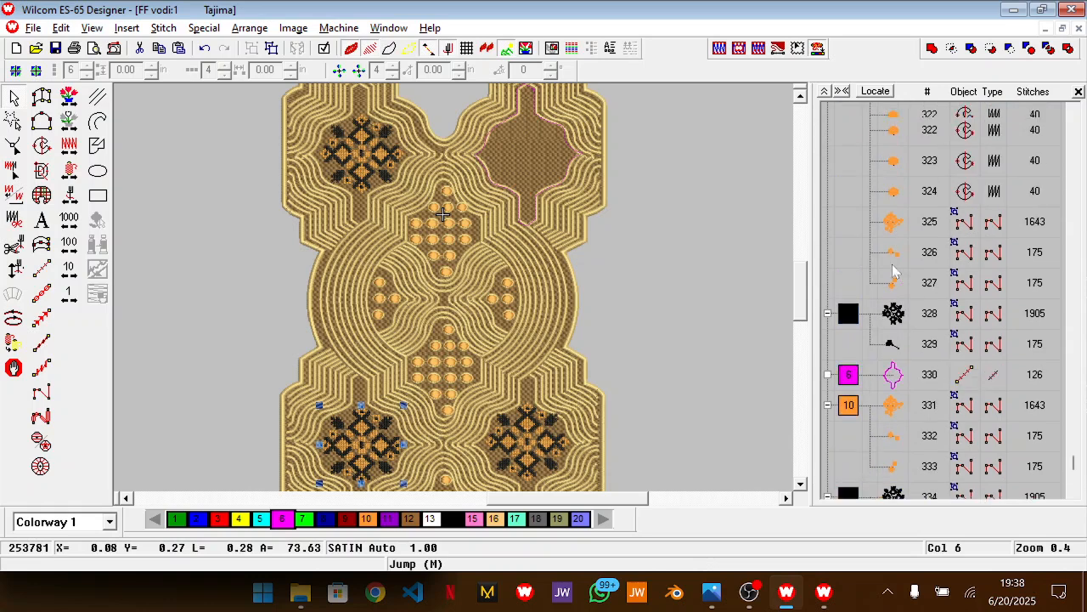
left_click(893, 496)
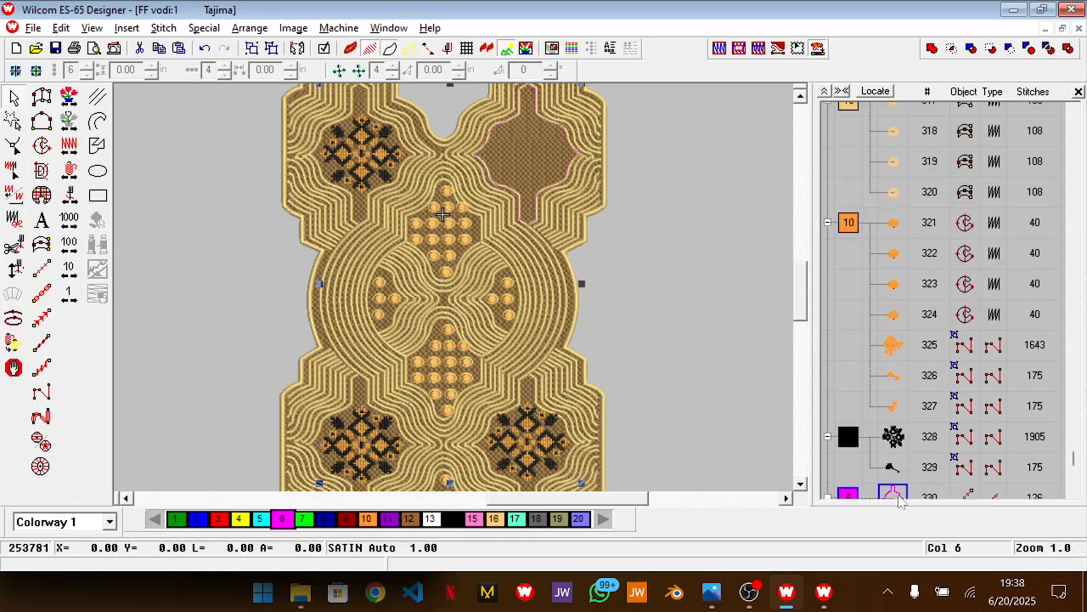
left_click(264, 30)
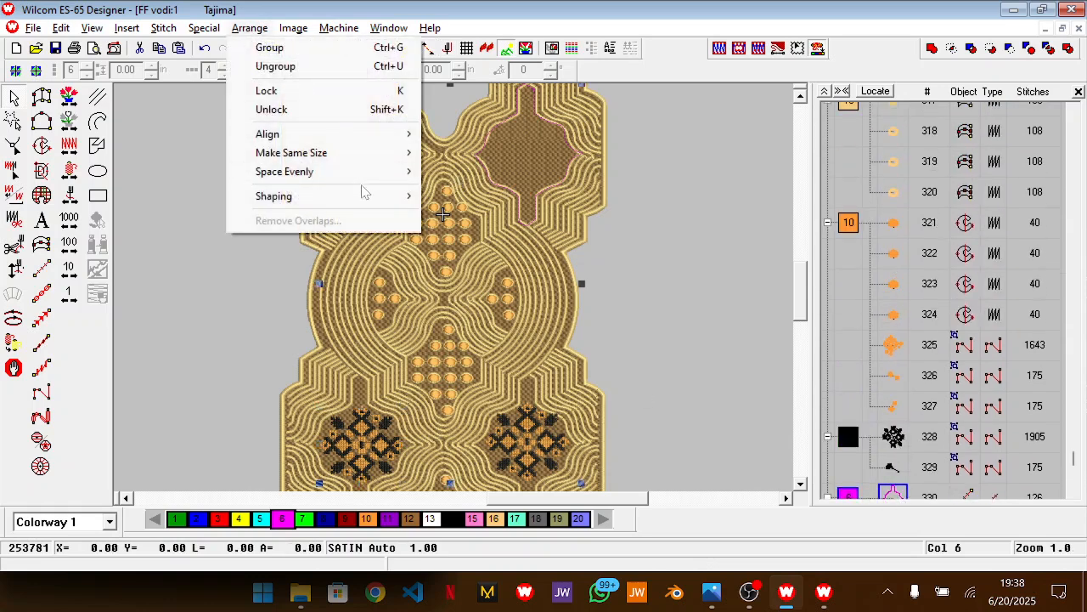
mouse_move(384, 136)
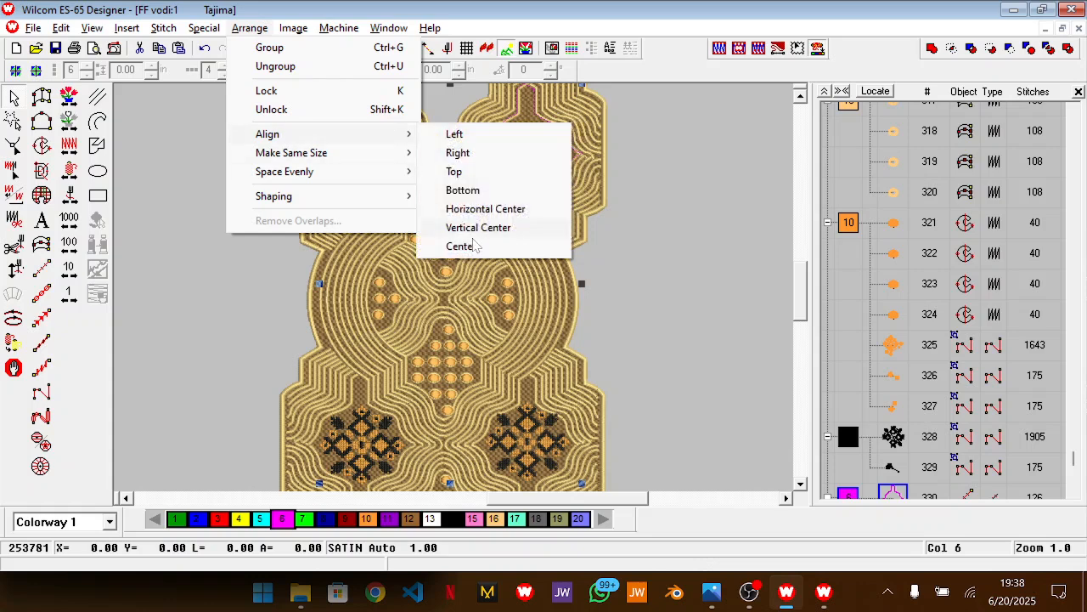
left_click(490, 246)
left_click(678, 291)
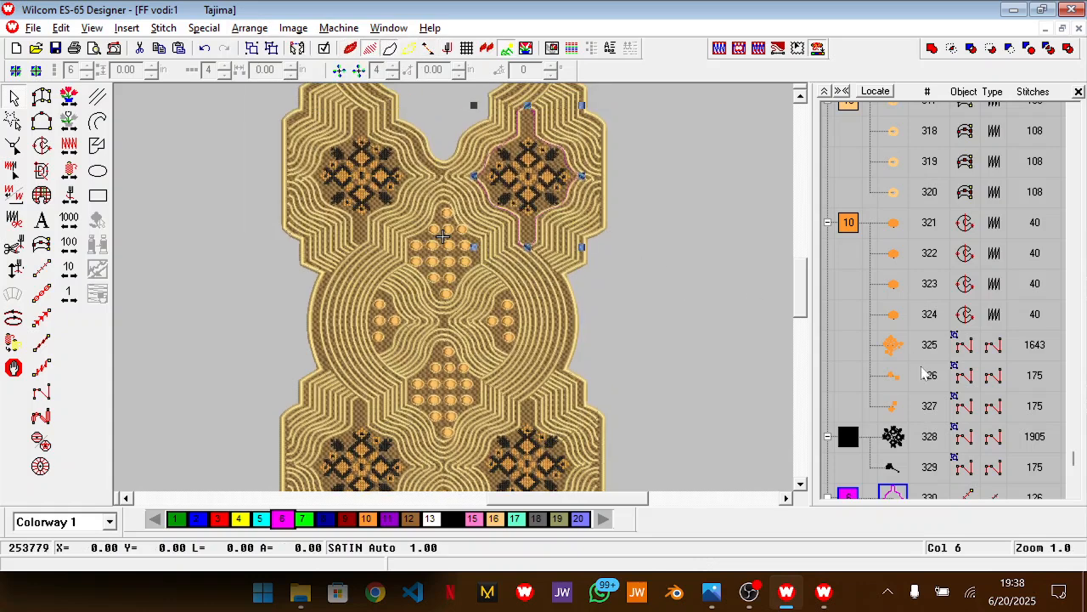
Delete the last pink outline from the upper-right panel and view the whole neckline design
scroll(925, 374, "down", 3)
key("Delete")
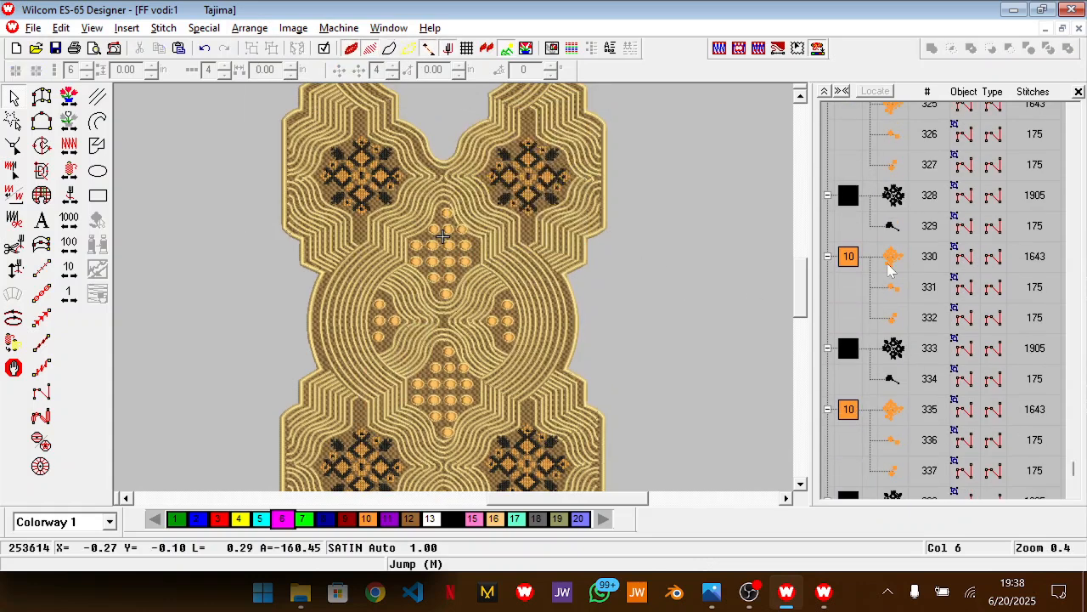
key("shift+z")
scroll(874, 323, "down", 2)
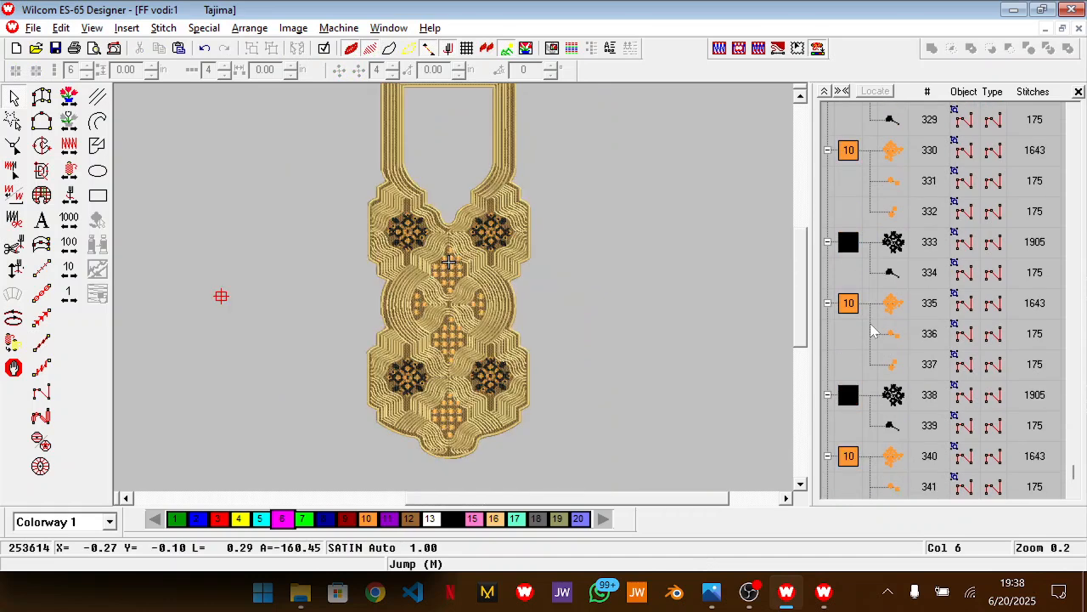
Collapse the object list into colour blocks and review the design's colour sequence
scroll(886, 436, "down", 2)
left_click(824, 91)
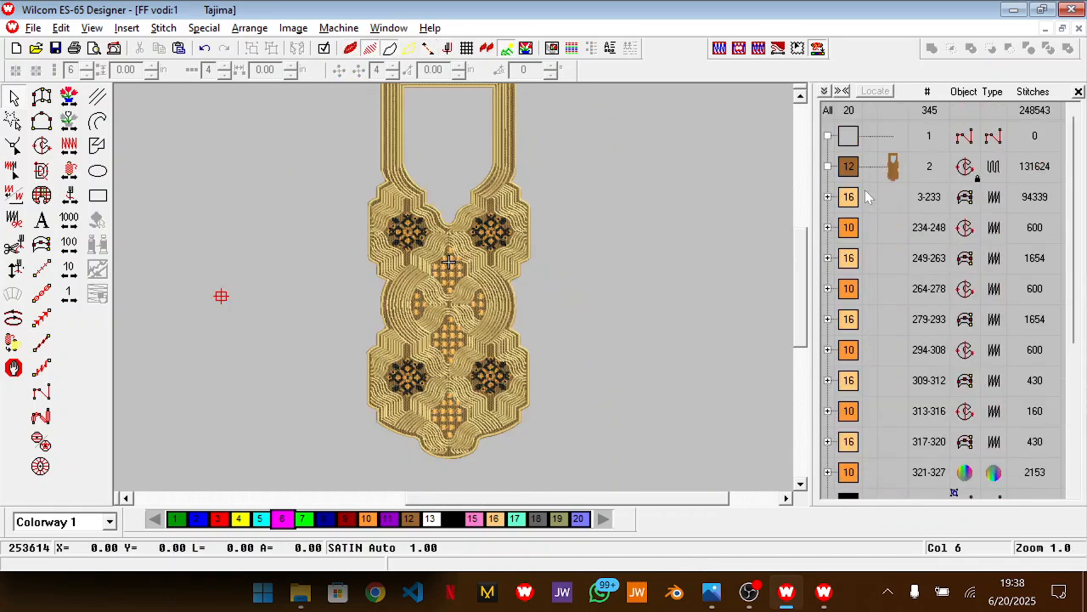
scroll(892, 361, "down", 3)
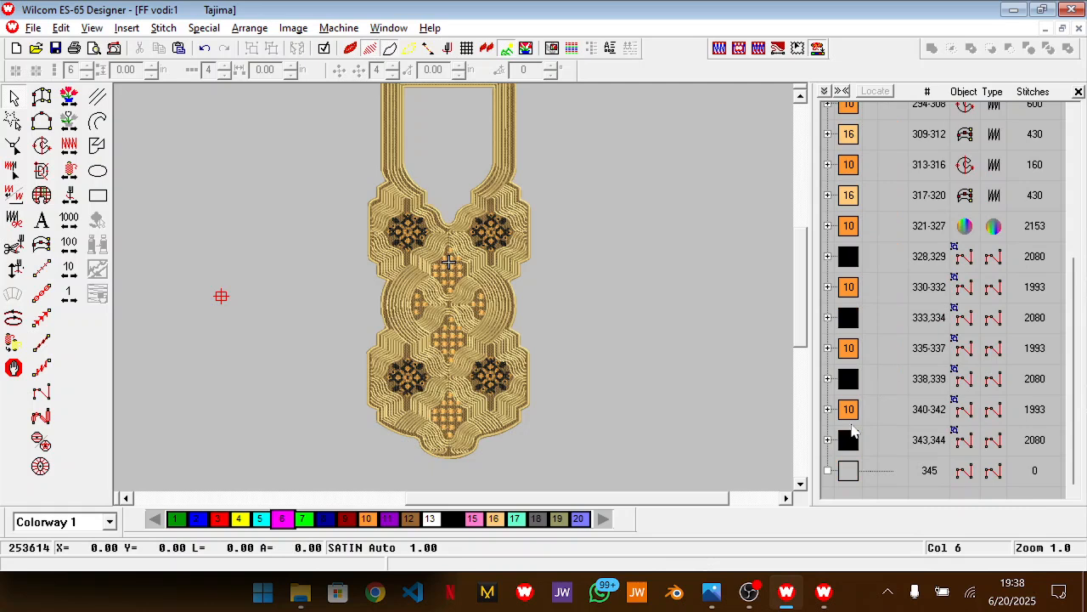
scroll(860, 340, "up", 2)
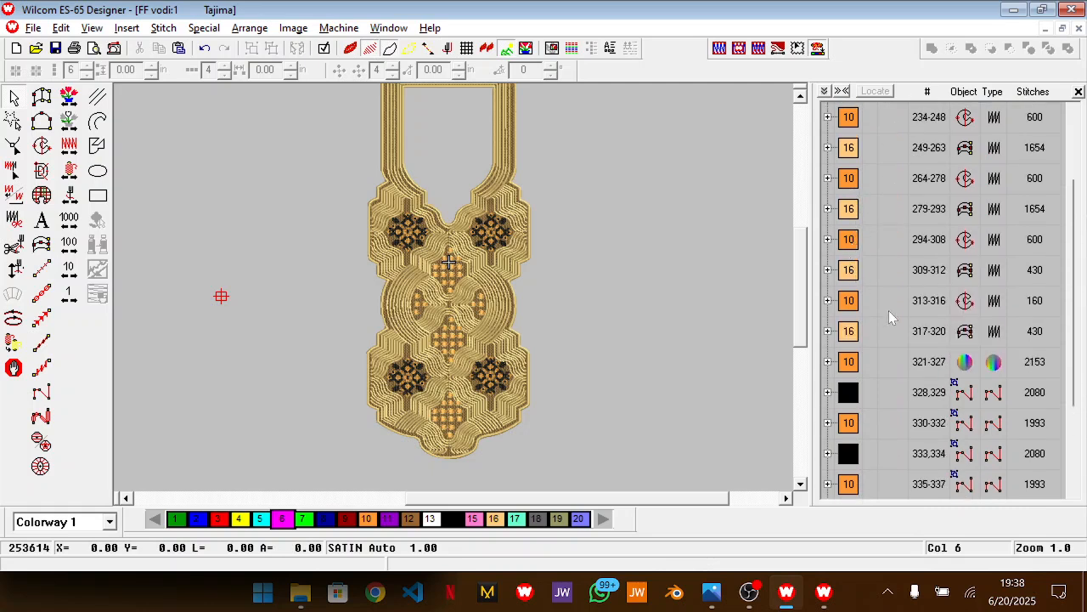
Select the seven orange and black cross-stitch colour blocks at the end of the sequence and ungroup them
scroll(890, 315, "down", 2)
scroll(628, 346, "down", 1)
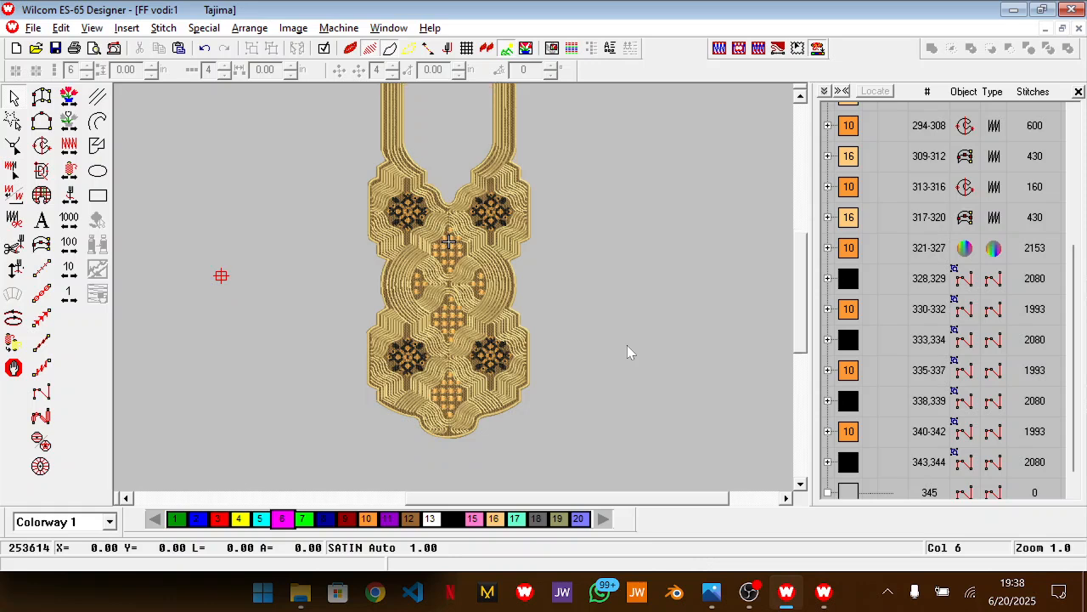
left_click(857, 432)
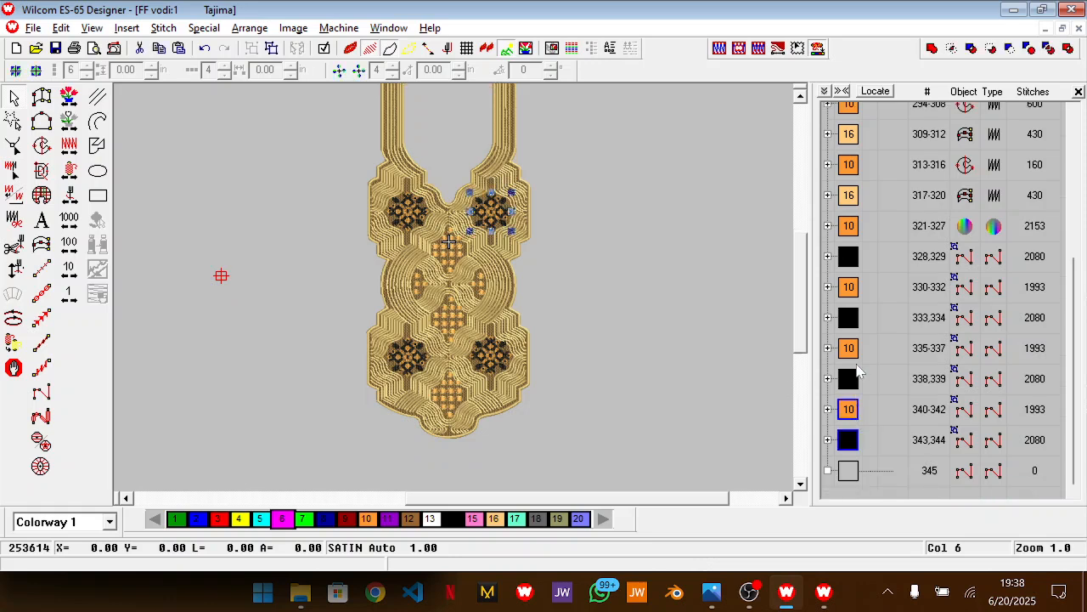
left_click(852, 257, "shift")
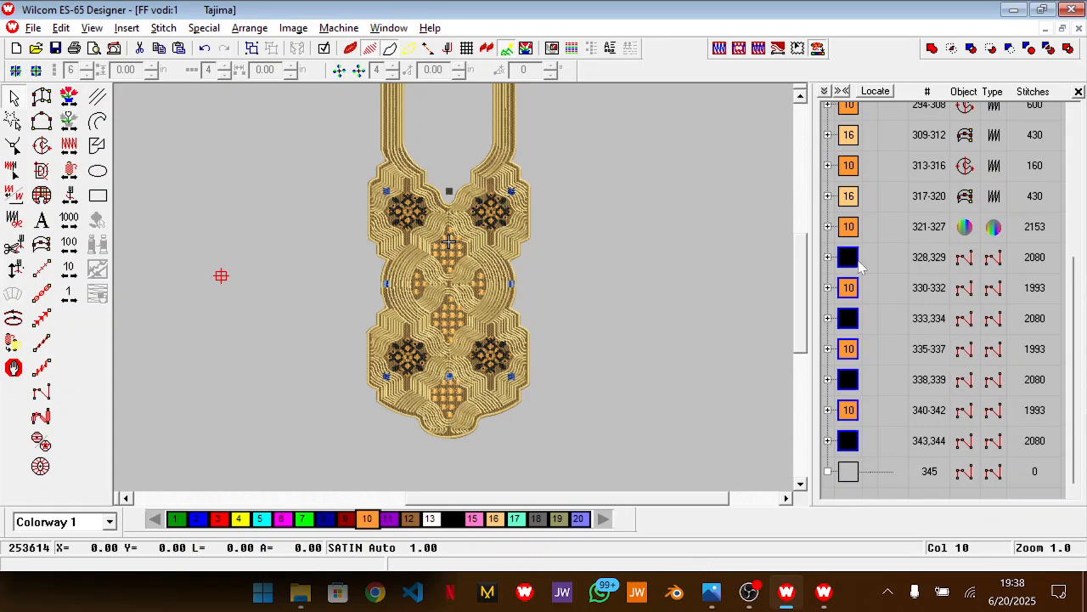
key("Escape")
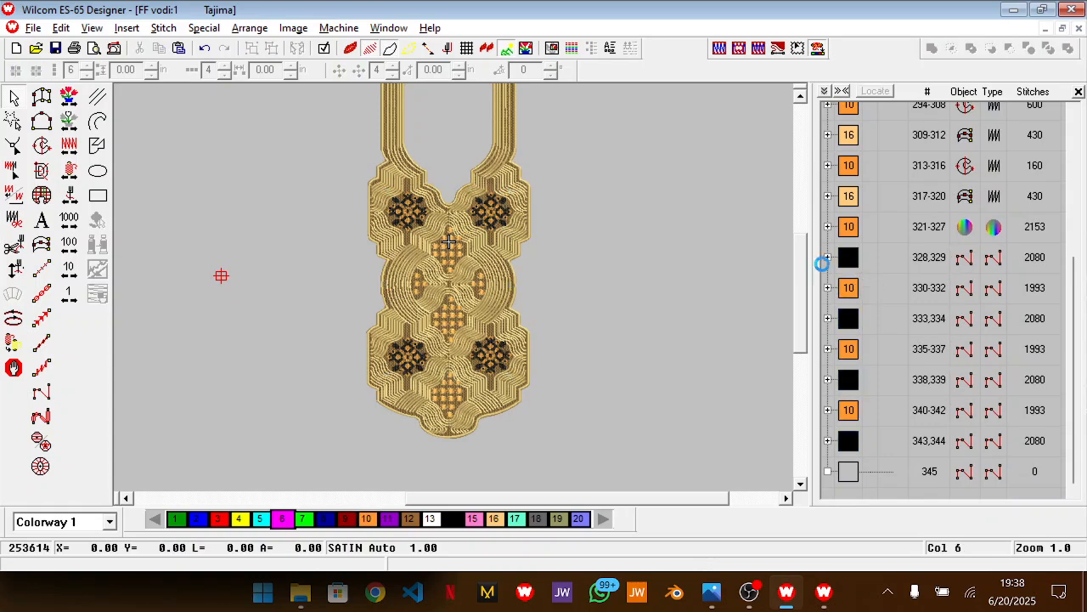
Select all the black cross-stitch blocks and sequence them together as one block after the orange ones
left_click(873, 260)
left_click(853, 318, "ctrl")
left_click(853, 379, "ctrl")
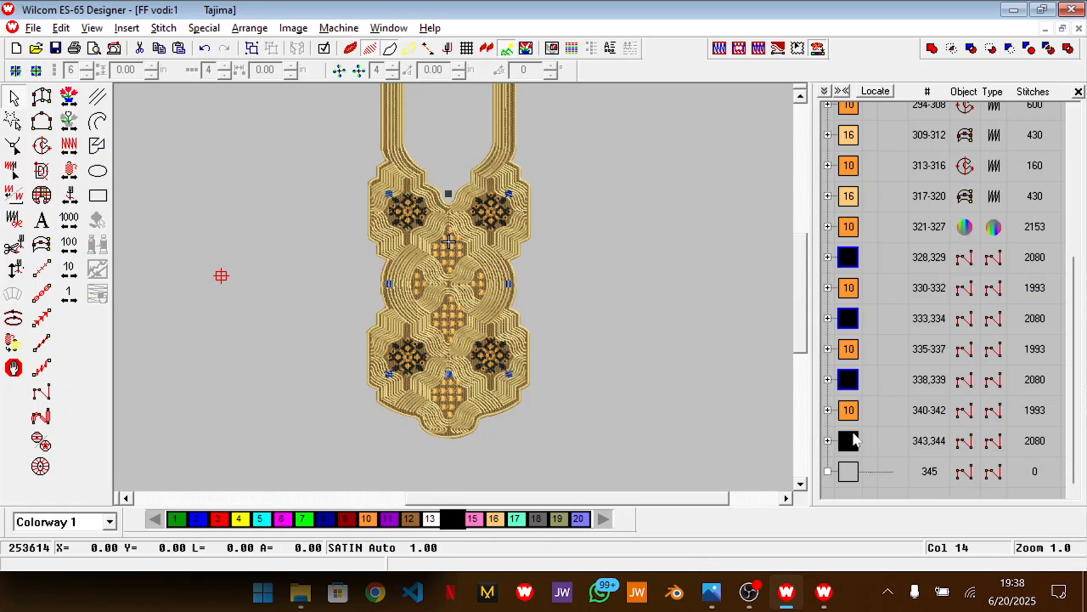
left_click_drag(849, 380, 853, 432)
left_click(721, 320)
Compare the neckline design with the reference photo and review the remaining order of colour blocks
scroll(722, 321, "up", 1)
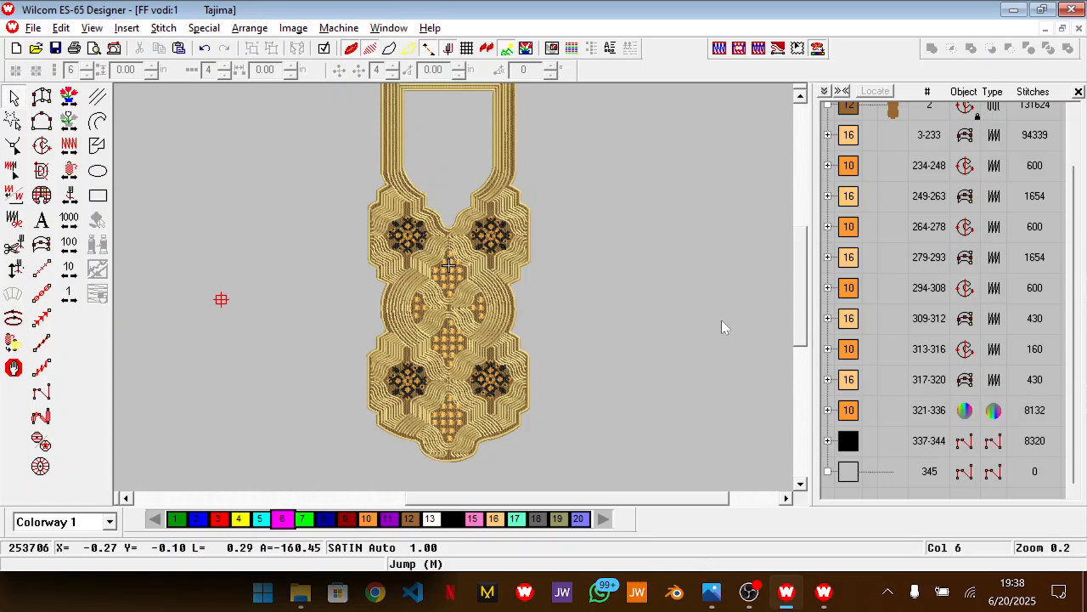
key("z")
scroll(722, 327, "up", 1)
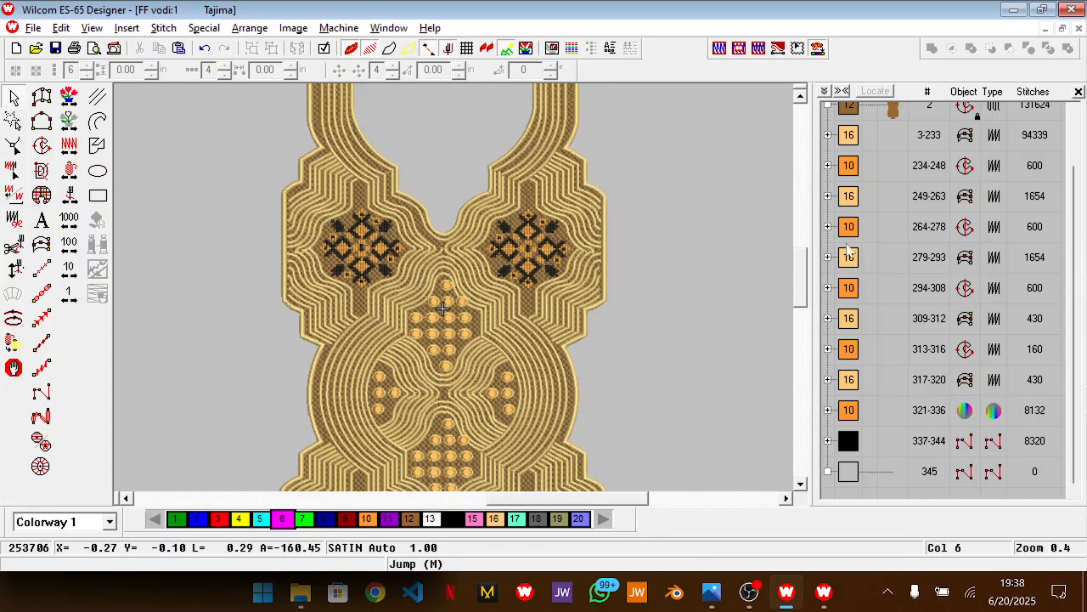
scroll(702, 308, "down", 1)
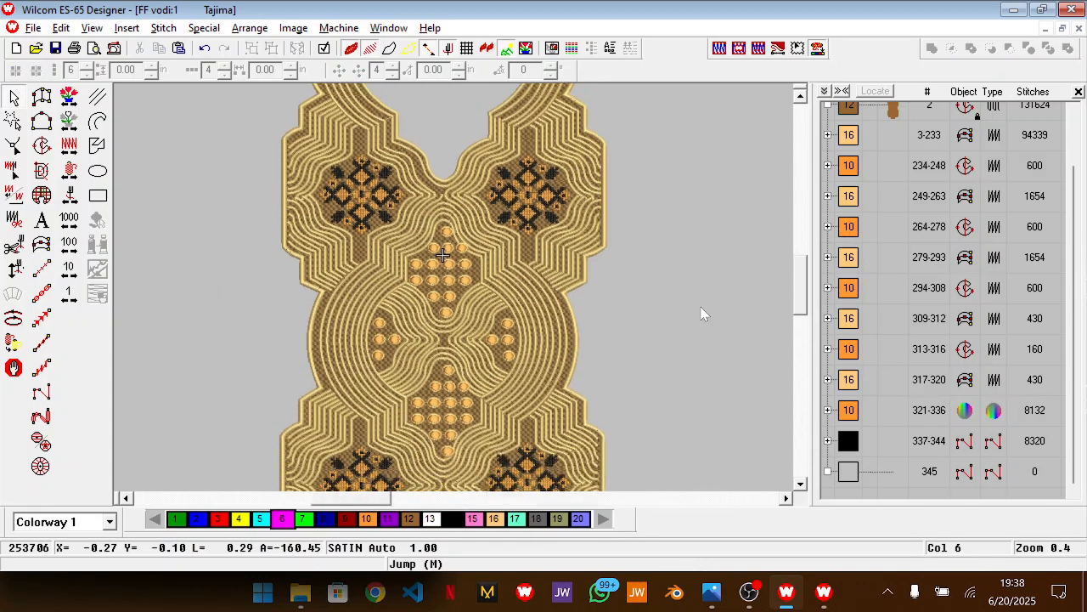
key("z")
key("alt+Tab")
key("Tab")
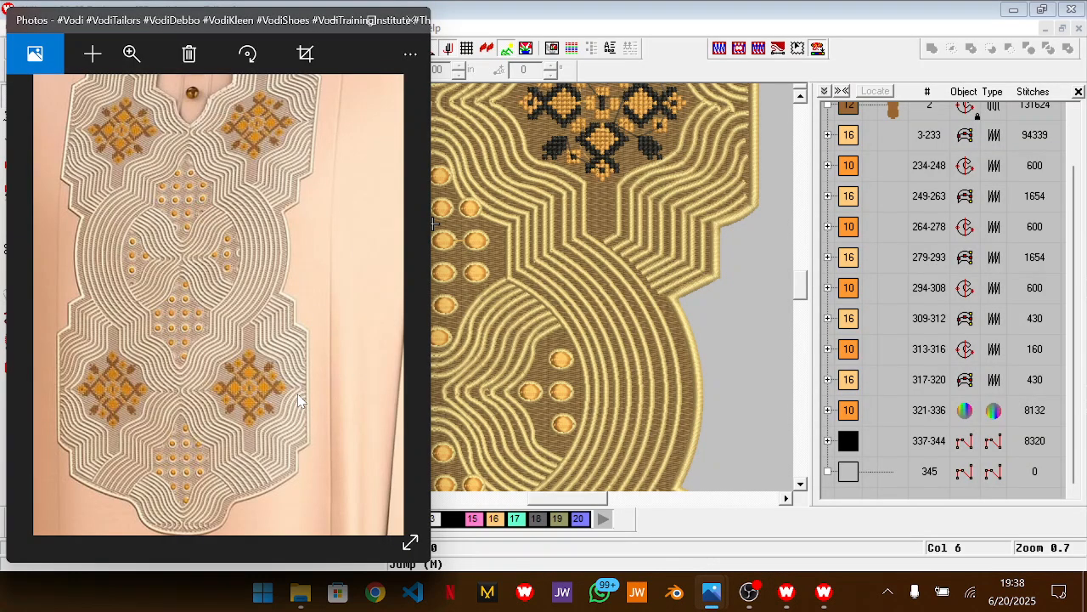
key("alt+Tab")
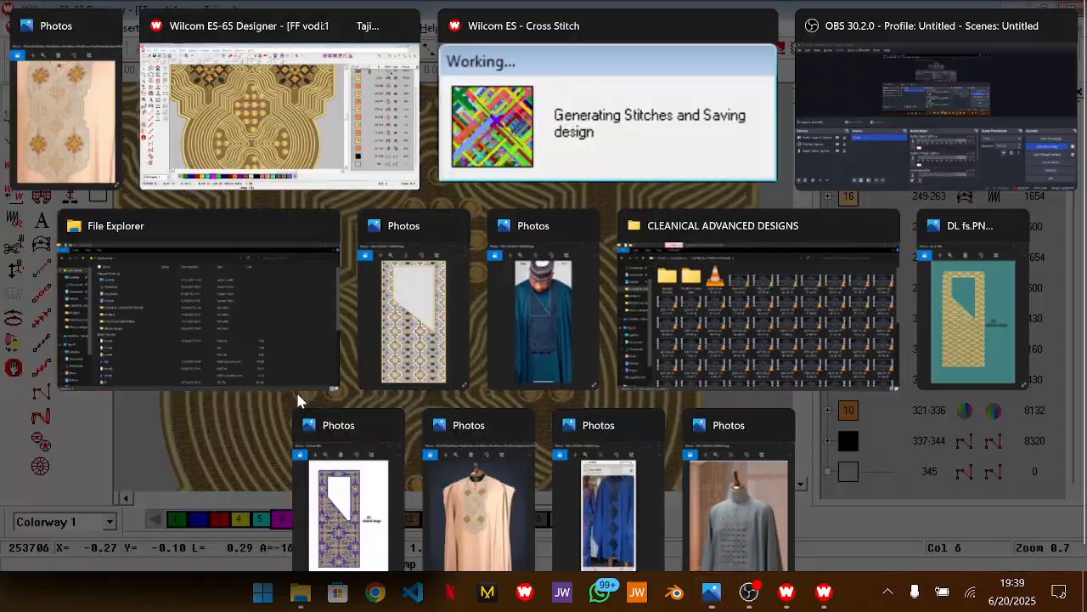
key("0")
scroll(610, 321, "down", 1)
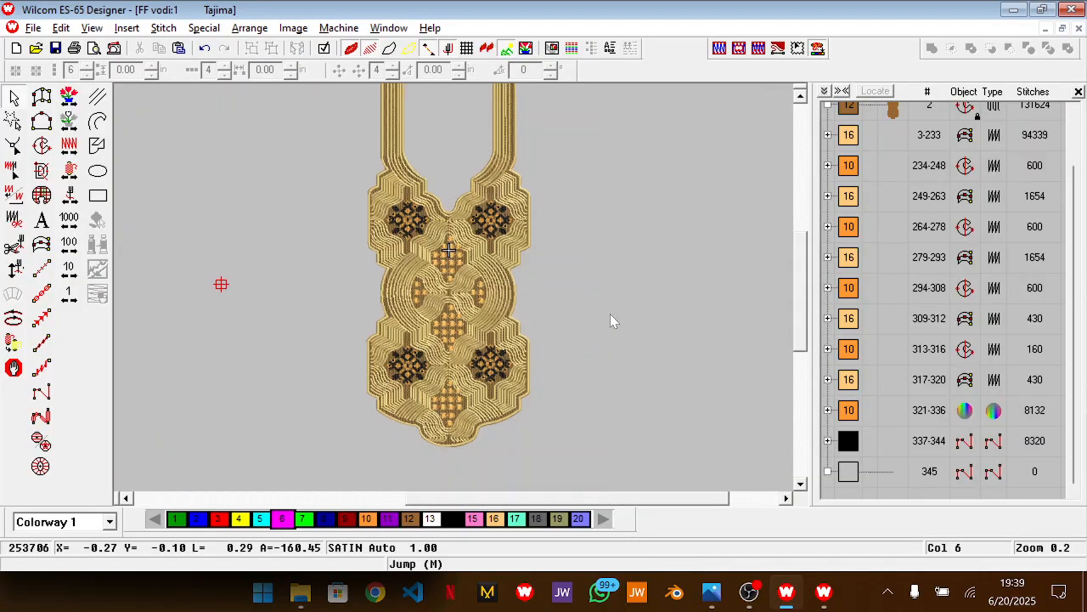
scroll(575, 289, "up", 2)
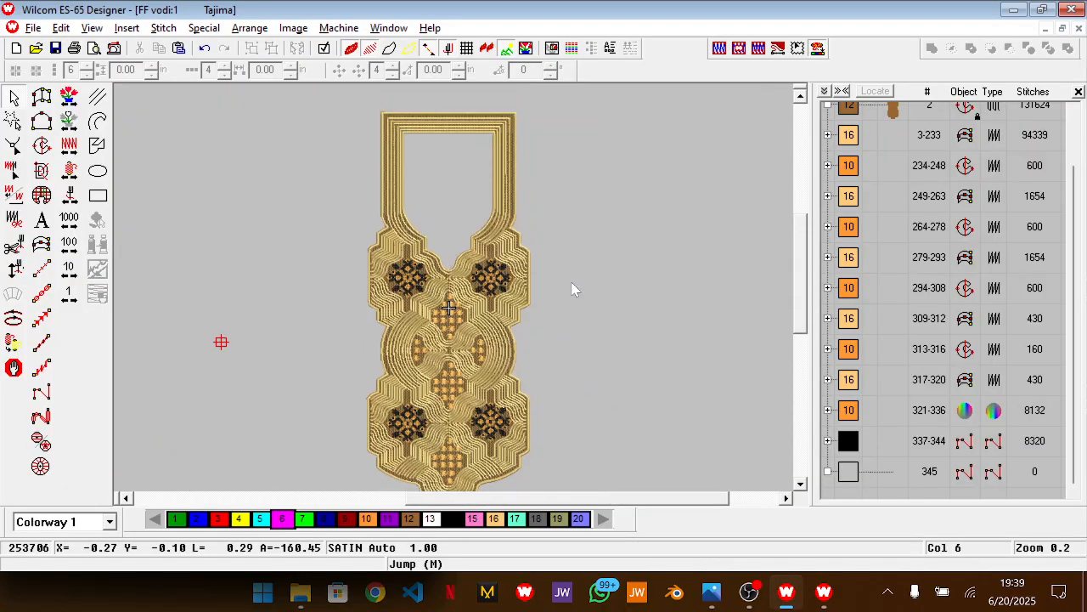
scroll(575, 289, "down", 1)
scroll(574, 290, "up", 1)
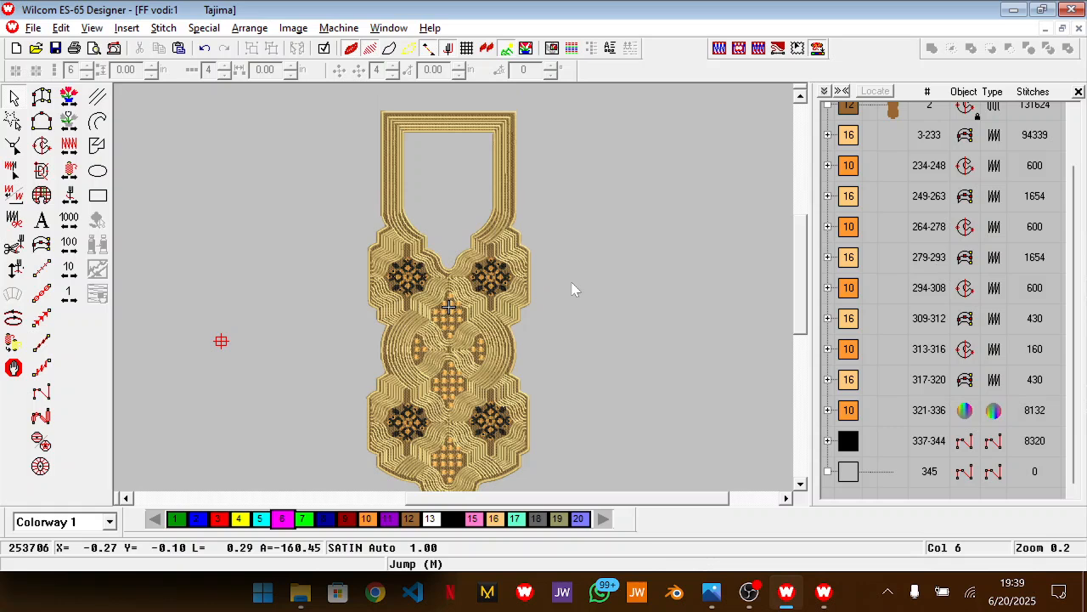
scroll(922, 263, "up", 1)
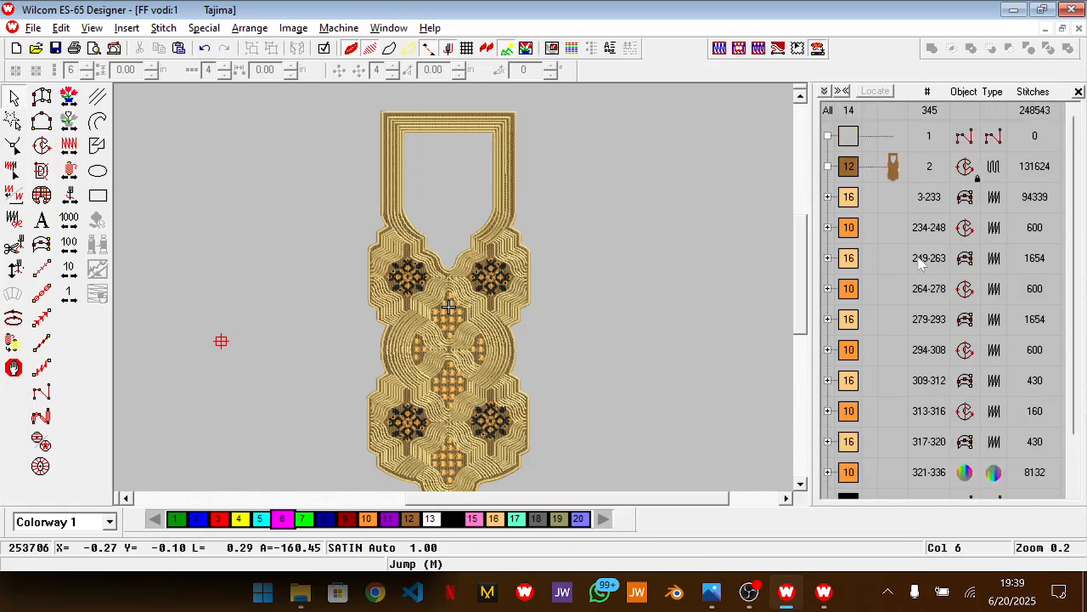
scroll(922, 263, "down", 1)
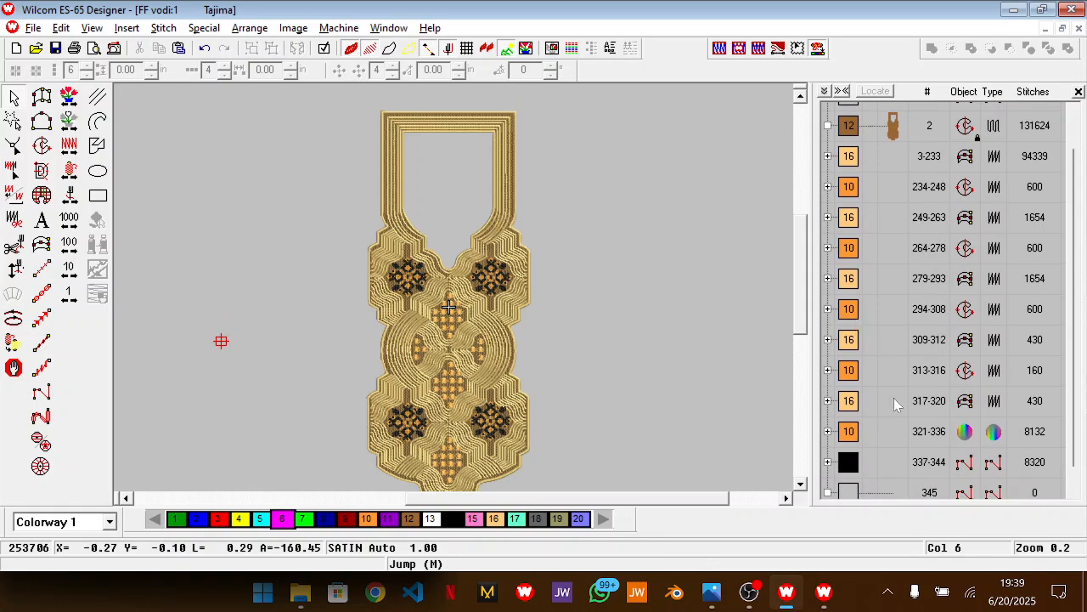
scroll(910, 353, "down", 1)
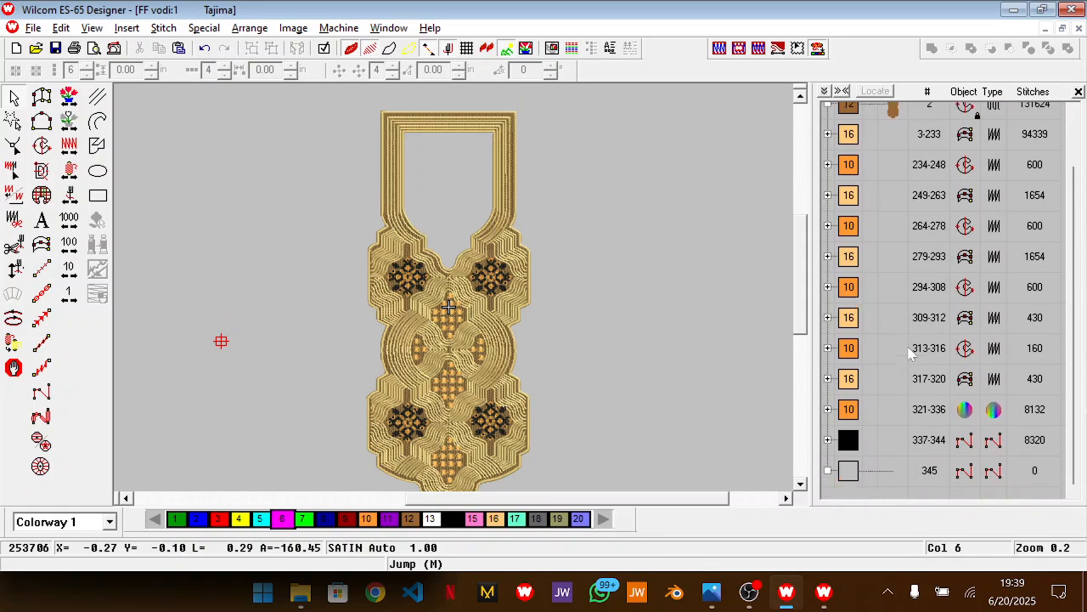
Select the separate orange colour 10 dot blocks and sequence them together with the orange cross-stitch block, after all colour 16 objects
scroll(586, 389, "down", 3)
key("z")
key("z")
key("z")
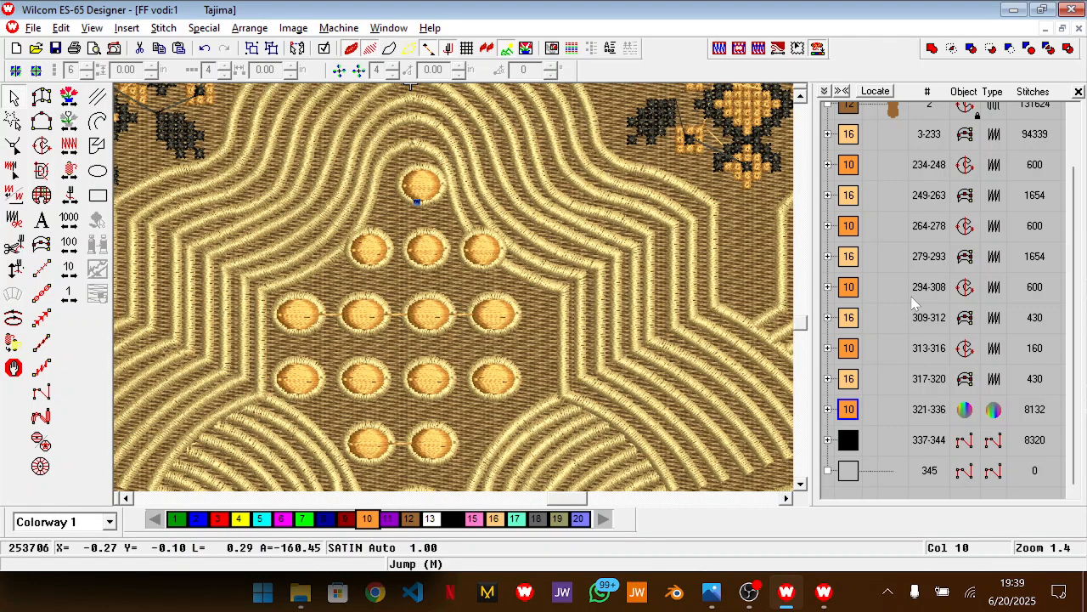
scroll(914, 302, "up", 1)
scroll(914, 306, "down", 1)
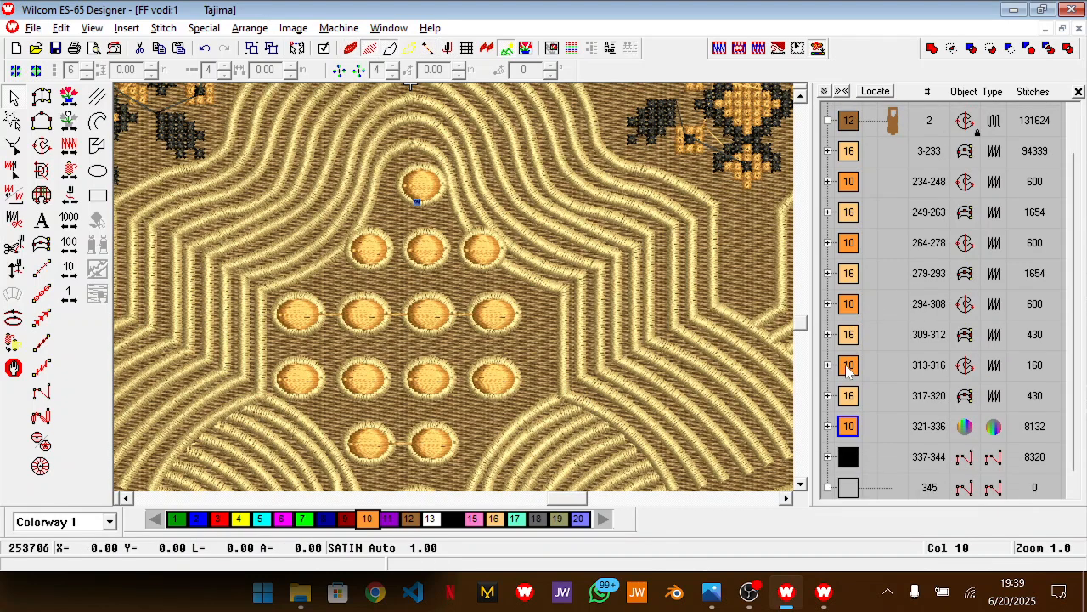
left_click(848, 184)
left_click(851, 244, "ctrl")
left_click(850, 305, "ctrl")
left_click(849, 367, "ctrl")
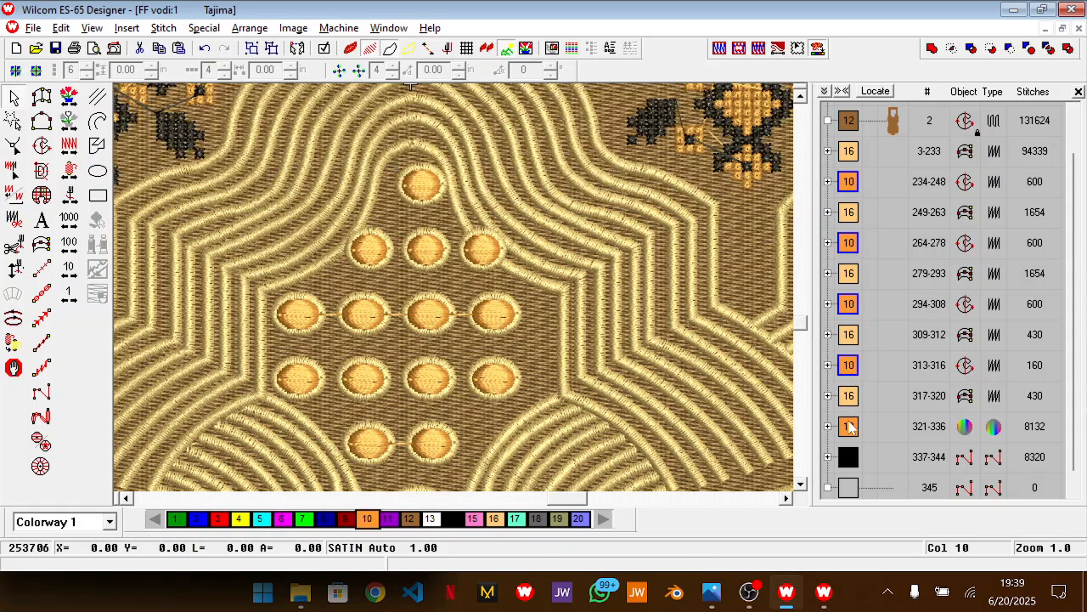
left_click_drag(846, 400, 851, 407)
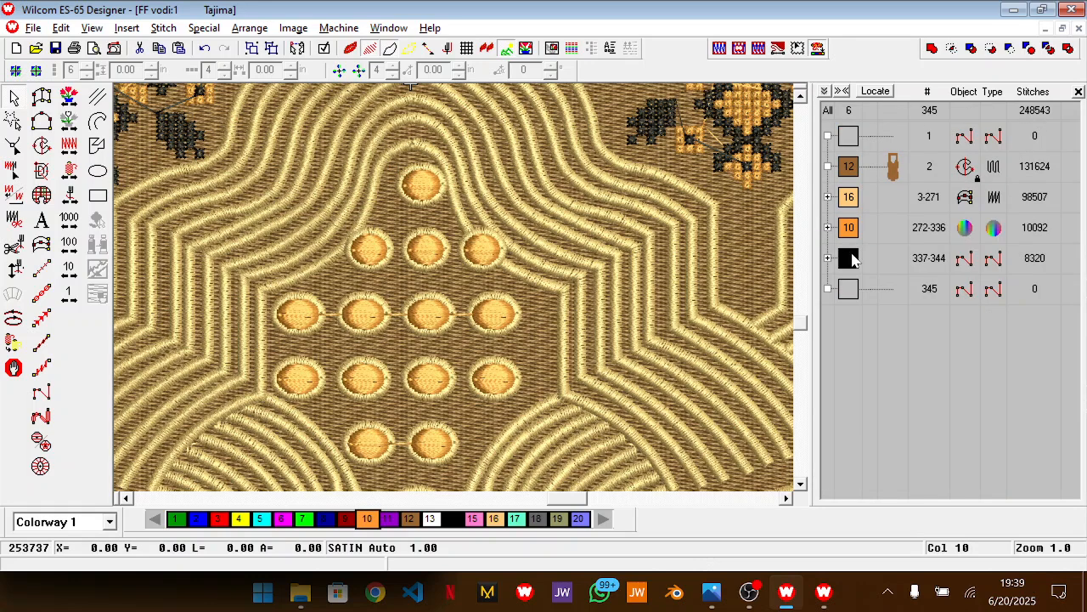
Unlock the brown background fill and expand the colour 16 block into its individual objects
left_click(829, 197)
key("shift+z")
key("shift+z")
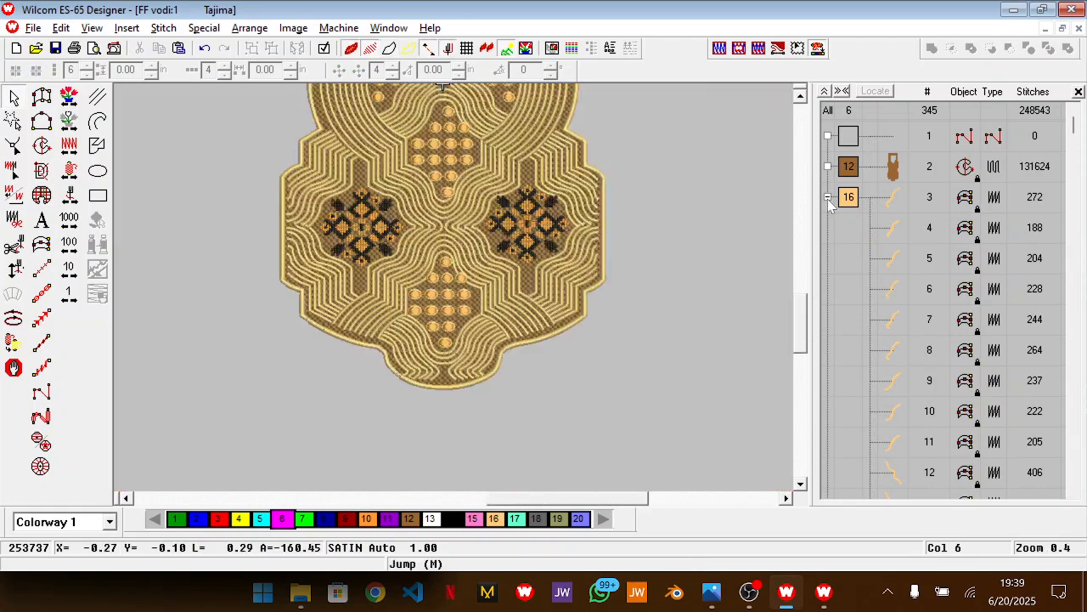
Select the design's outer satin border and examine the objects listed in the colour 16 block
left_click(603, 329)
left_click(703, 342)
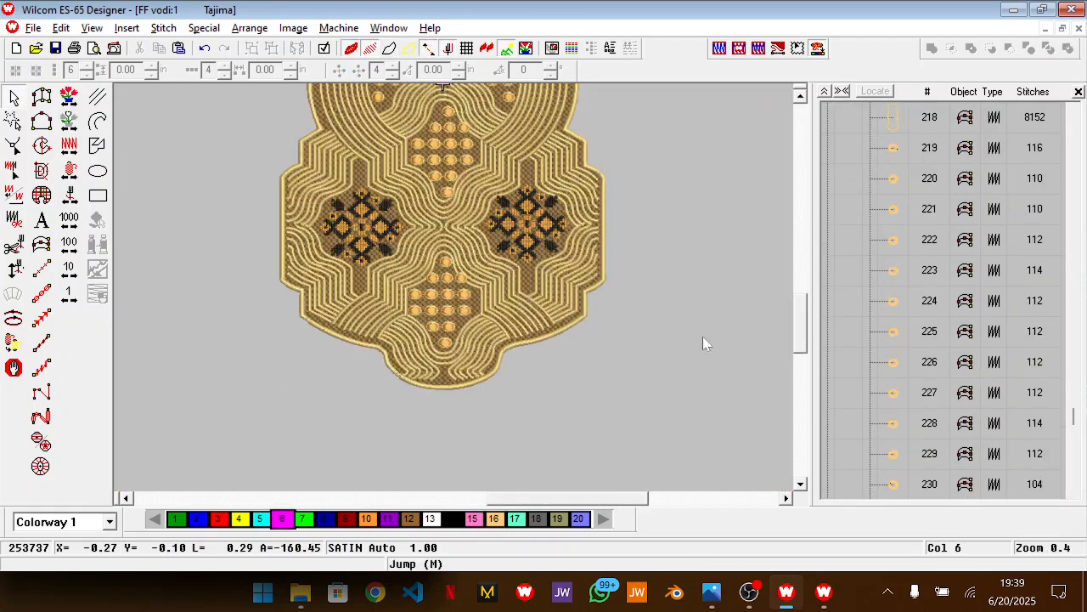
left_click(594, 328)
scroll(916, 289, "down", 13)
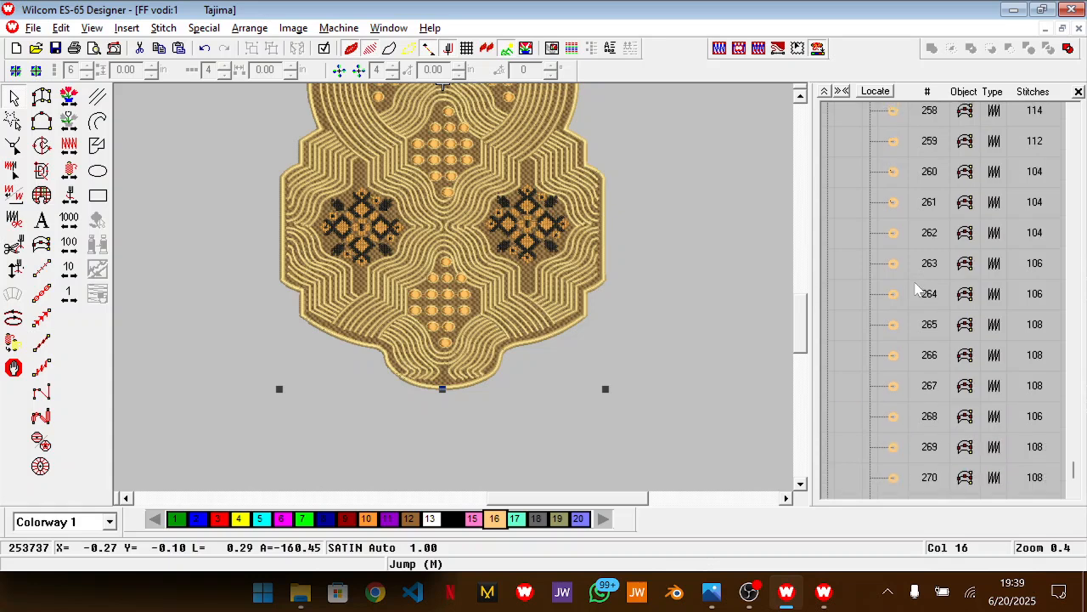
left_click(765, 208)
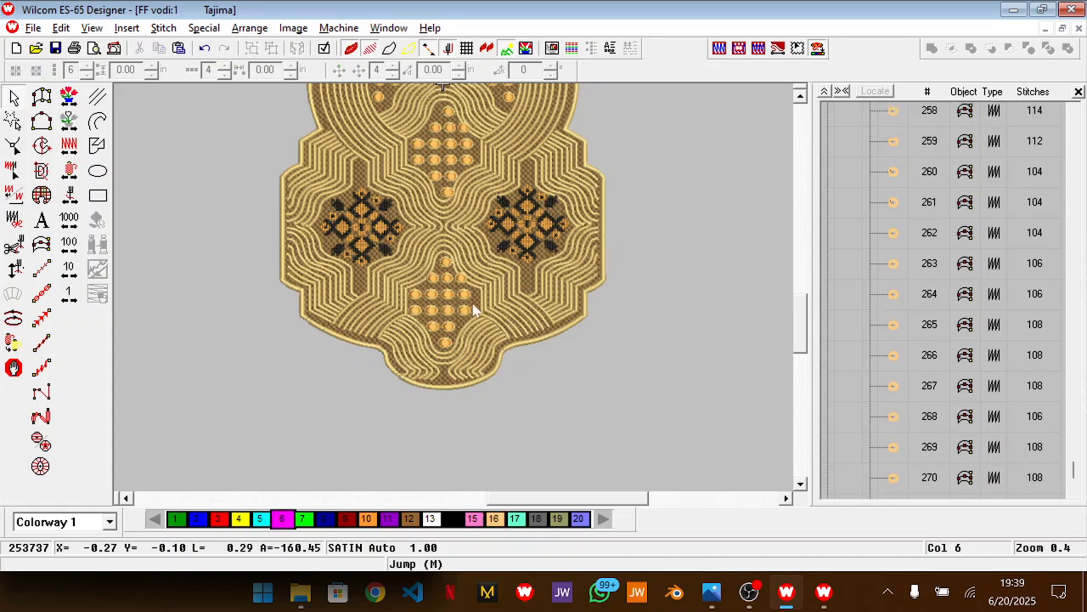
scroll(872, 353, "down", 2)
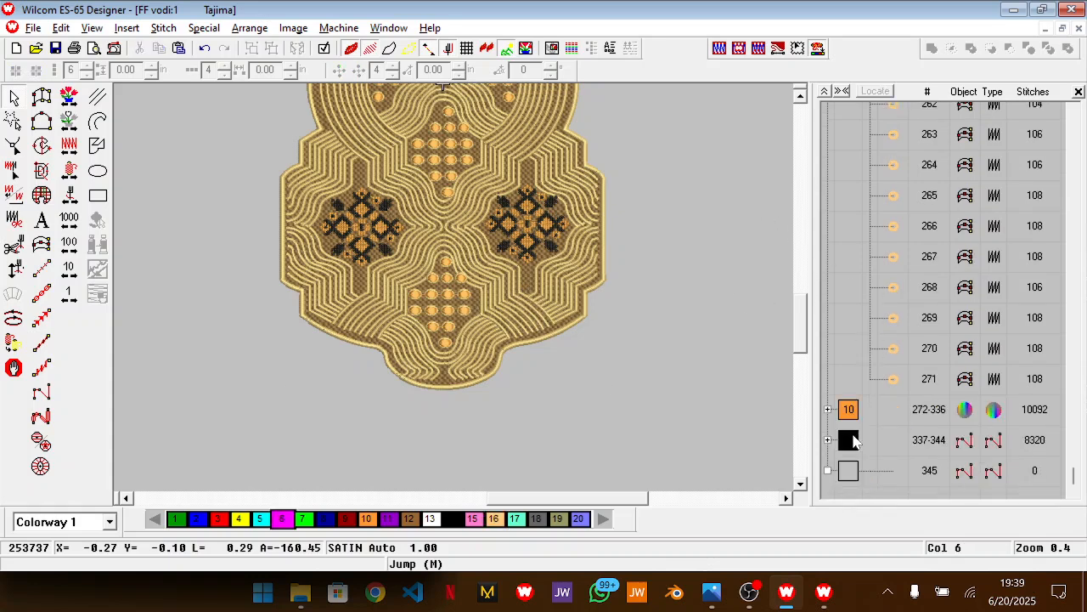
Collapse the object list back to colour blocks and switch to the reference photo
left_click(824, 90)
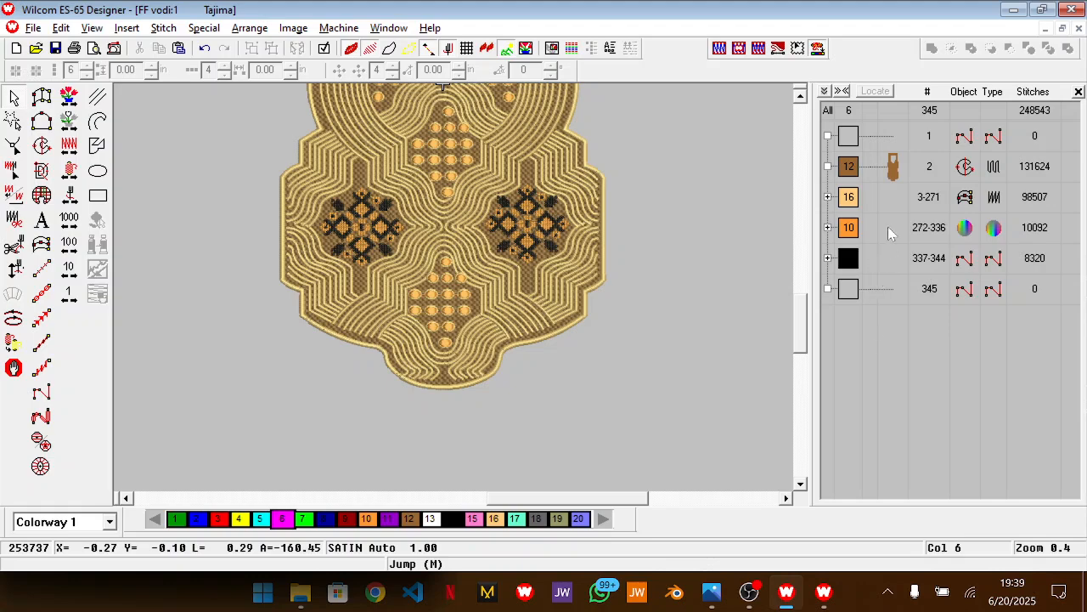
scroll(679, 234, "up", 3)
key("alt+Tab")
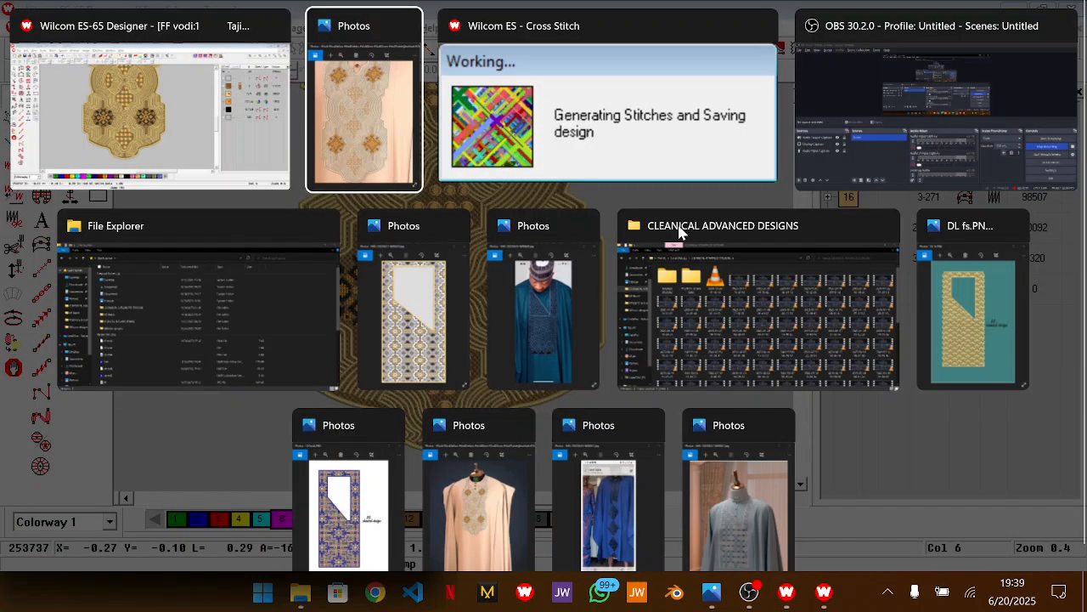
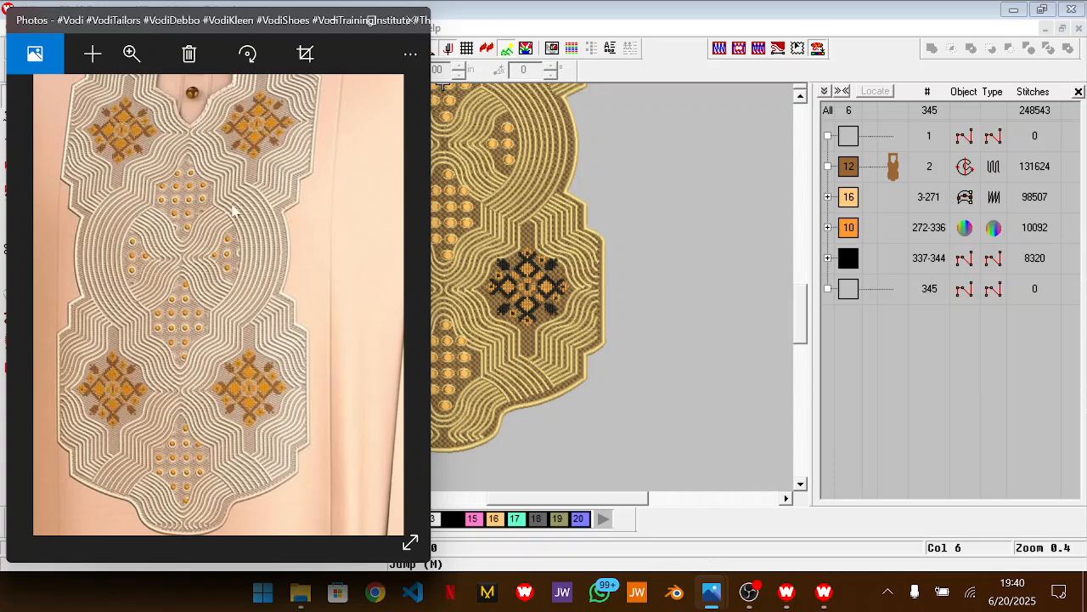
Compare the flower motifs and dot clusters of the embroidery design with the reference picture in Photos
left_click(671, 342)
scroll(671, 342, "up", 4)
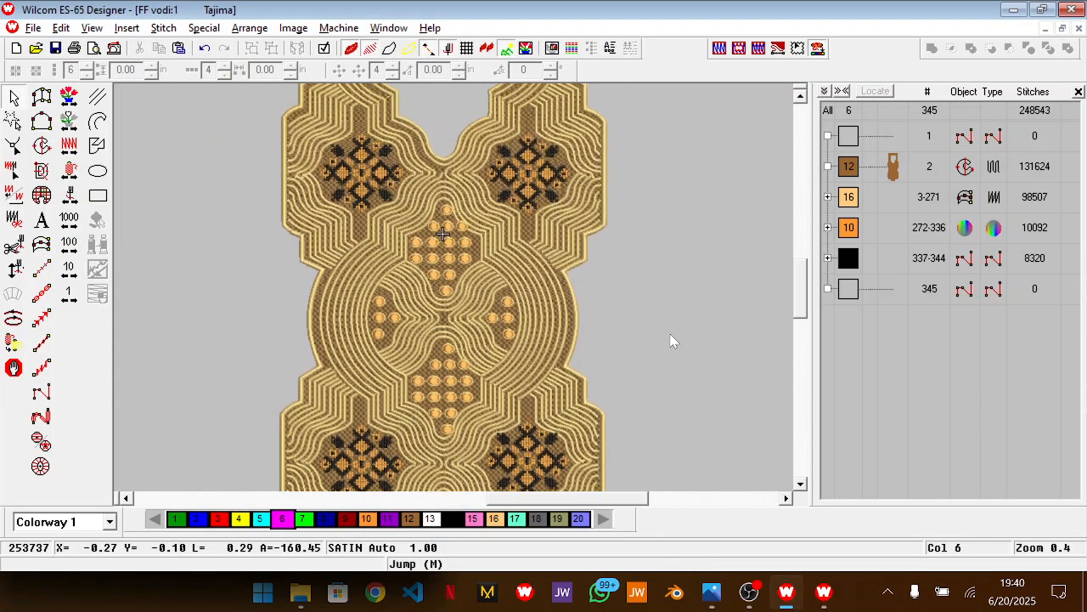
key("alt+Tab")
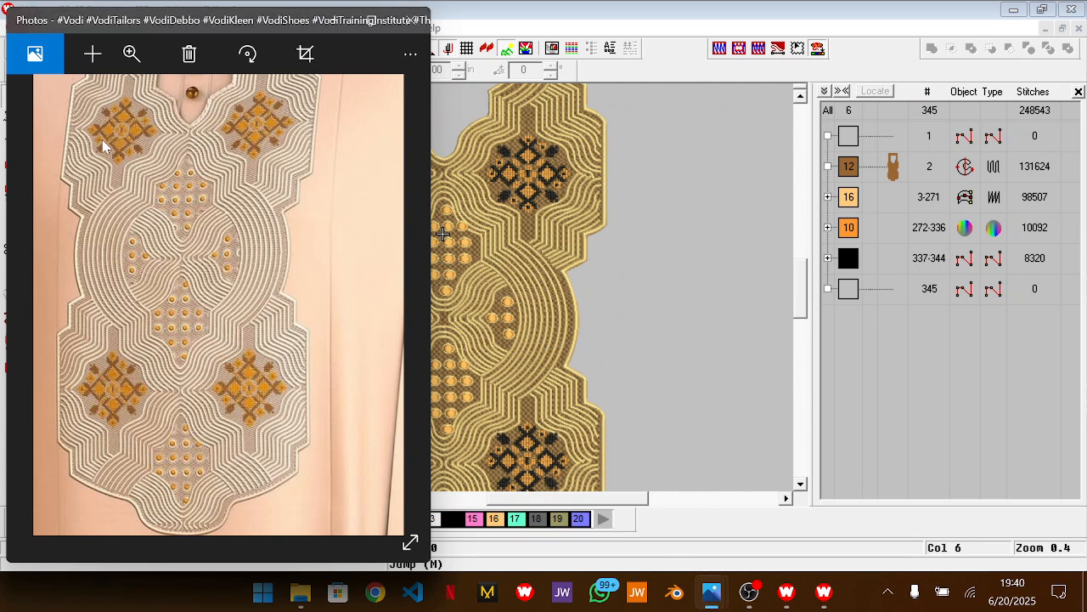
left_click(702, 227)
scroll(638, 147, "up", 2)
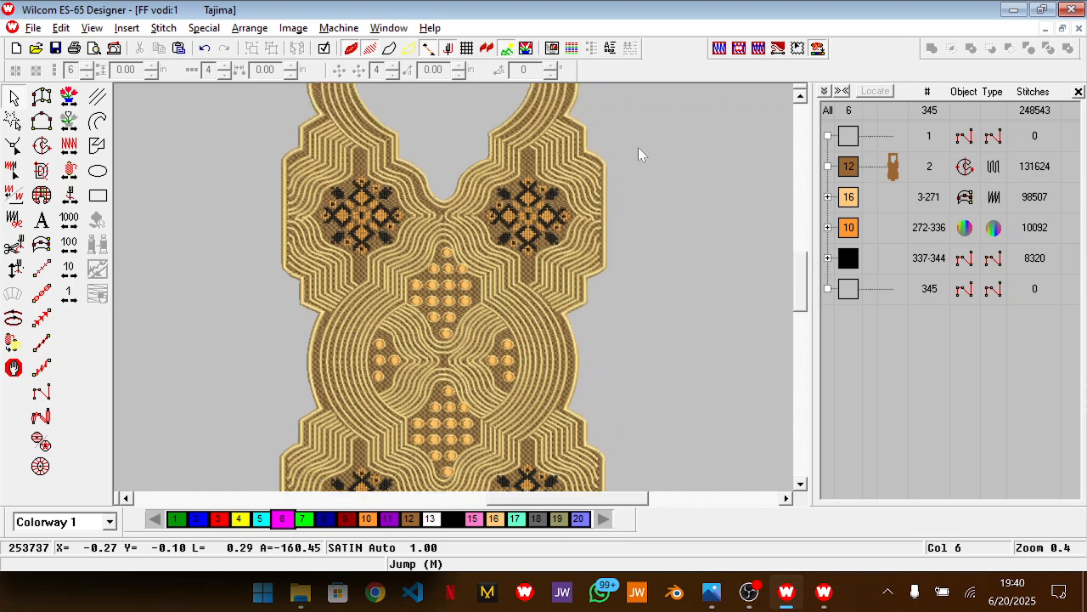
key("z")
scroll(621, 196, "up", 2)
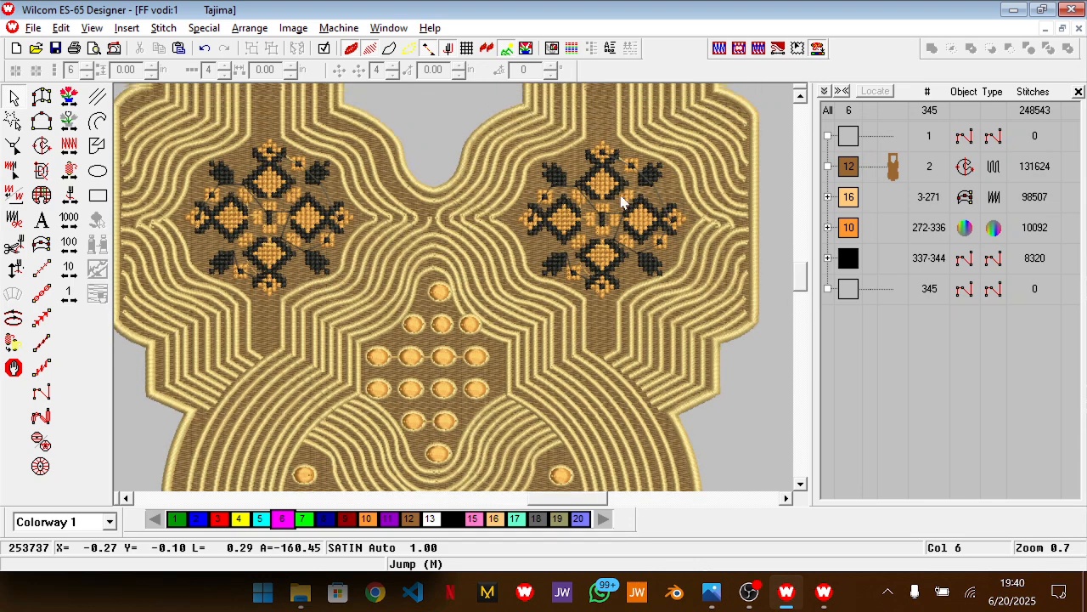
key("shift+z")
left_click_drag(637, 218, 465, 331)
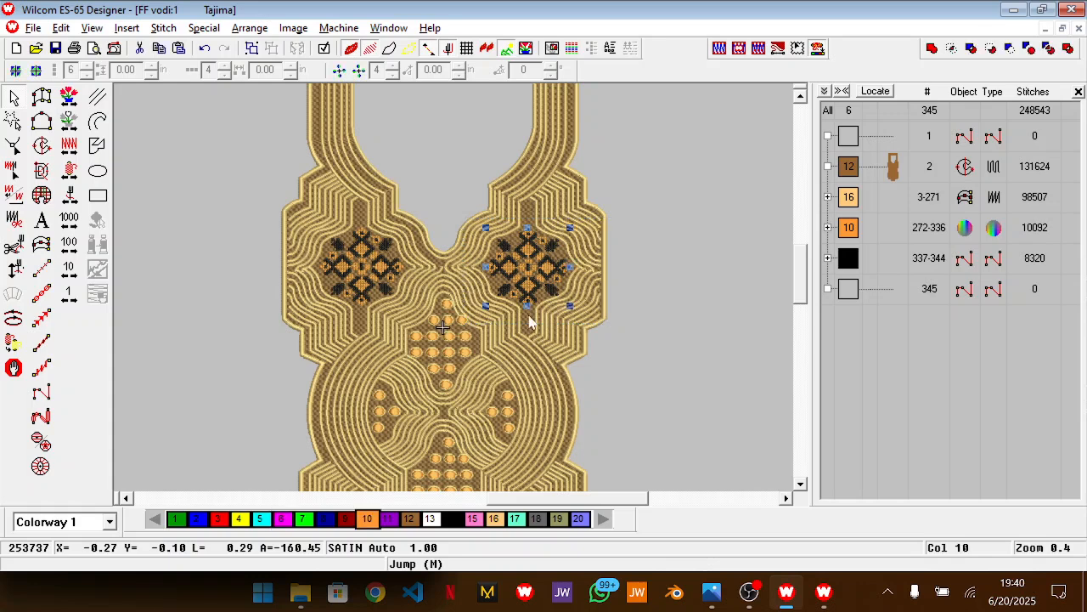
key("Delete")
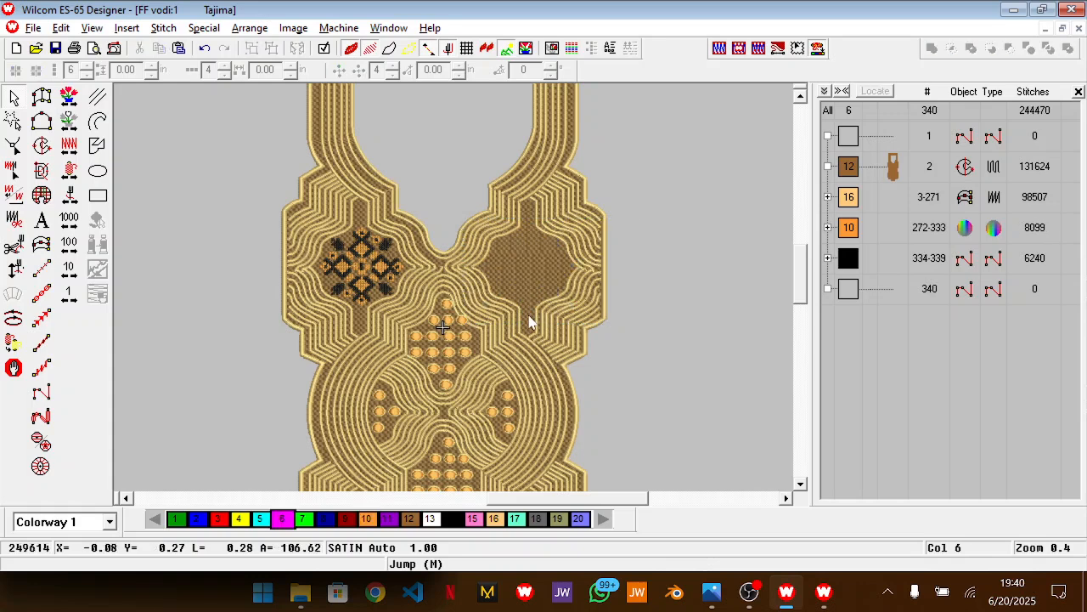
key("ctrl+z")
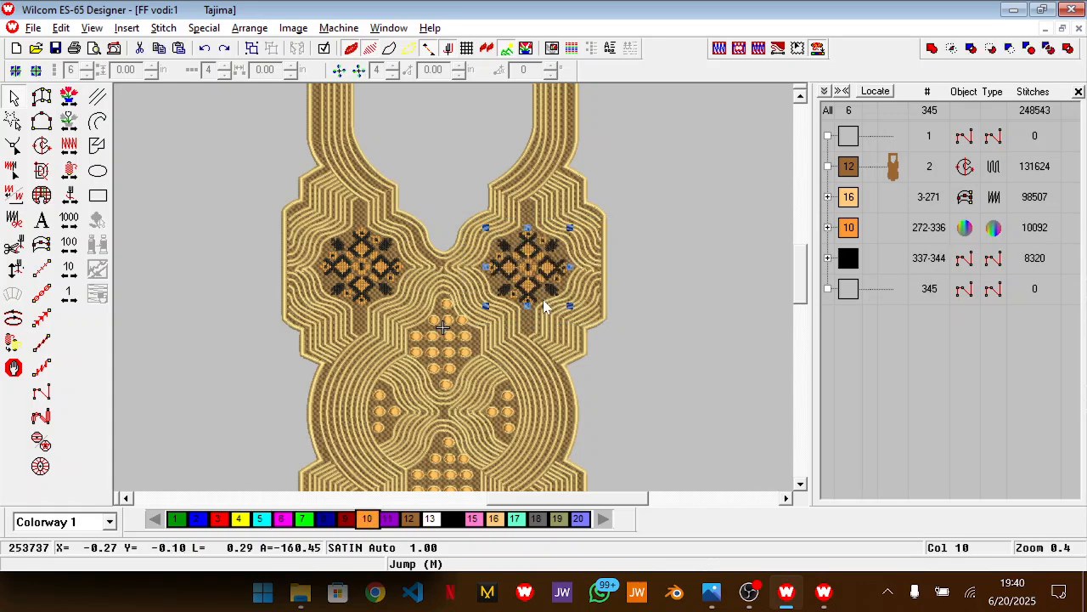
Check the reference picture in Photos and mirror the upper-left flower motif in Y
key("alt+Tab")
scroll(275, 189, "up", 2)
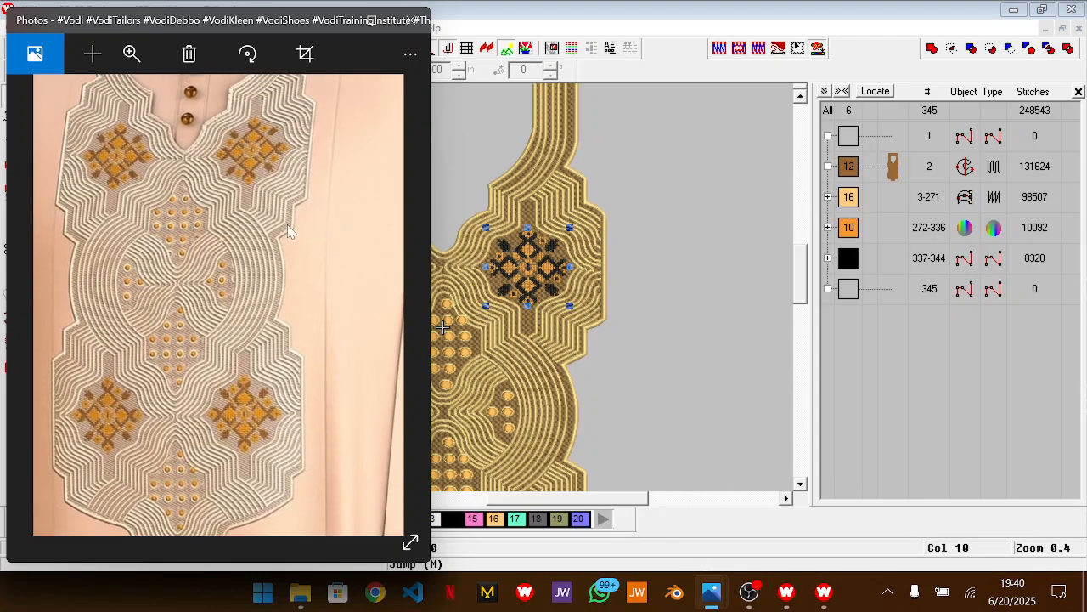
left_click(711, 311)
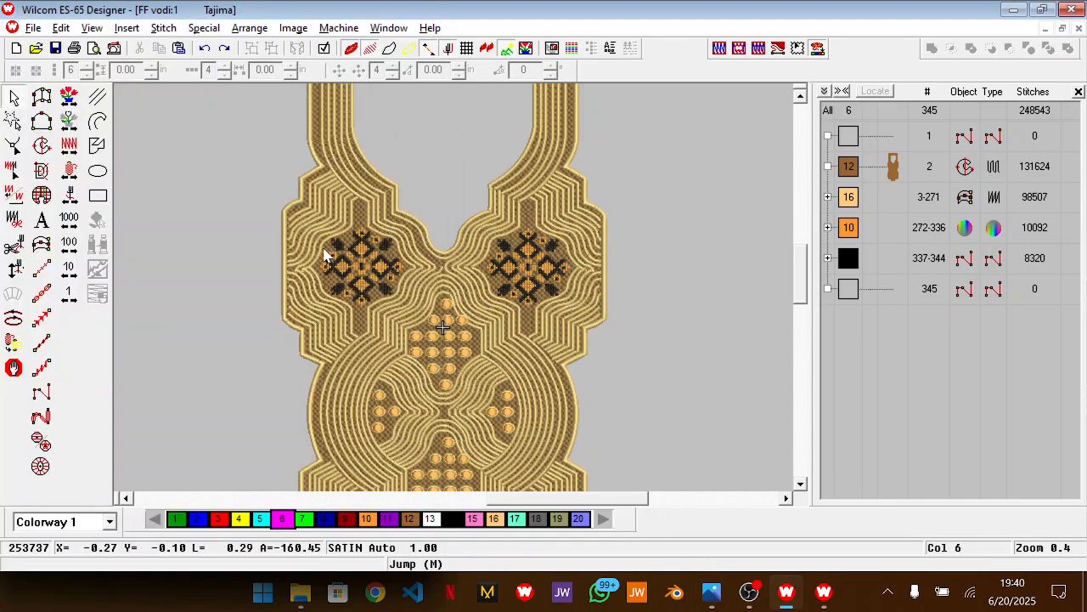
left_click(409, 323)
key("alt+Tab")
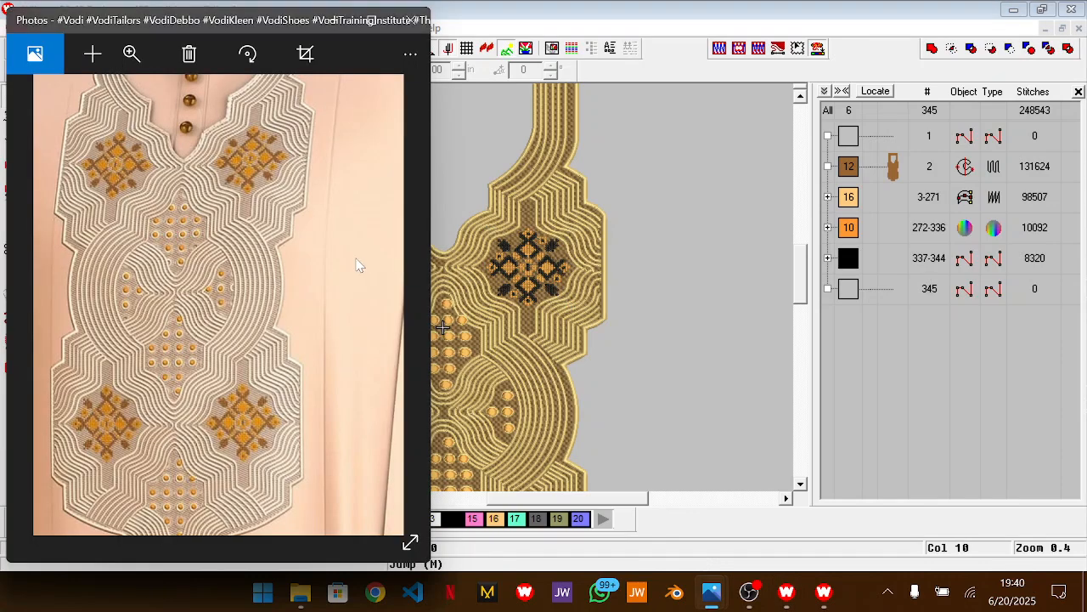
key("alt+Tab")
right_click(357, 241)
mouse_move(509, 535)
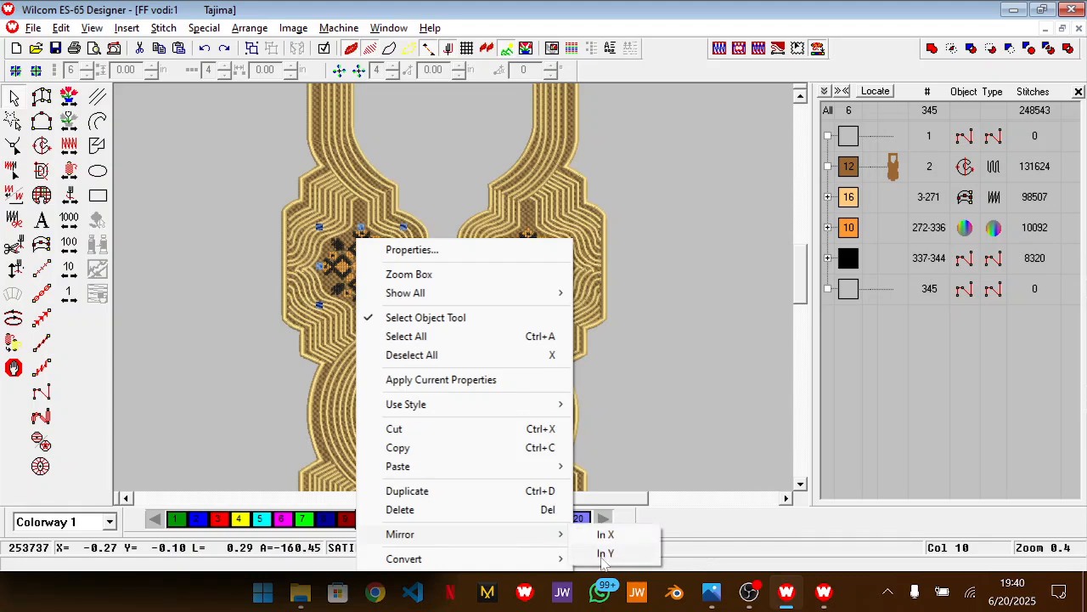
left_click(603, 554)
Compare the orientation of the lower and upper flower motifs with the reference picture in Photos
key("alt+Tab")
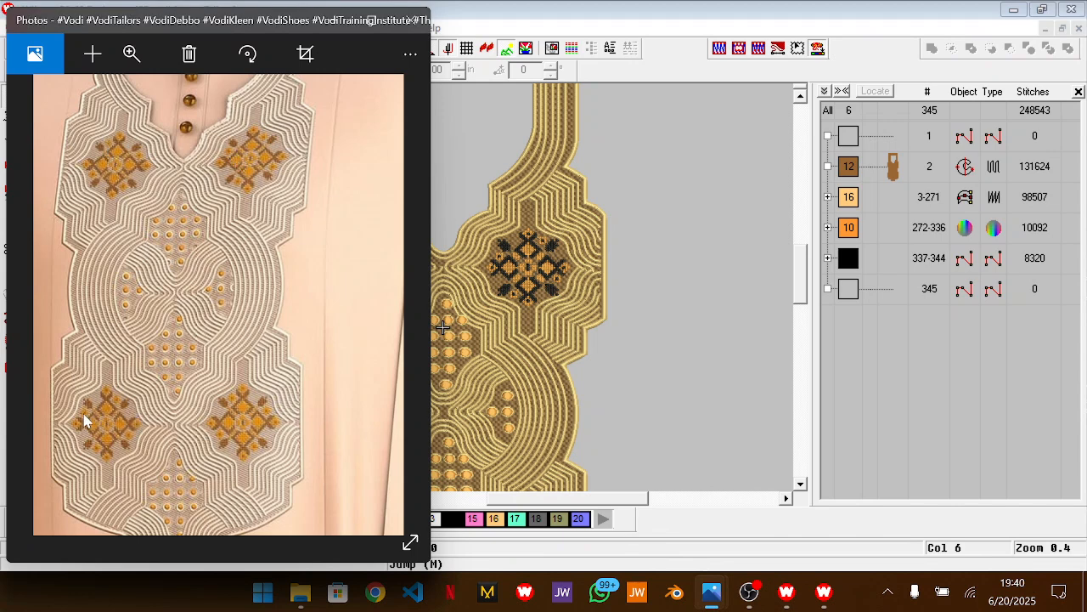
key("alt+Tab")
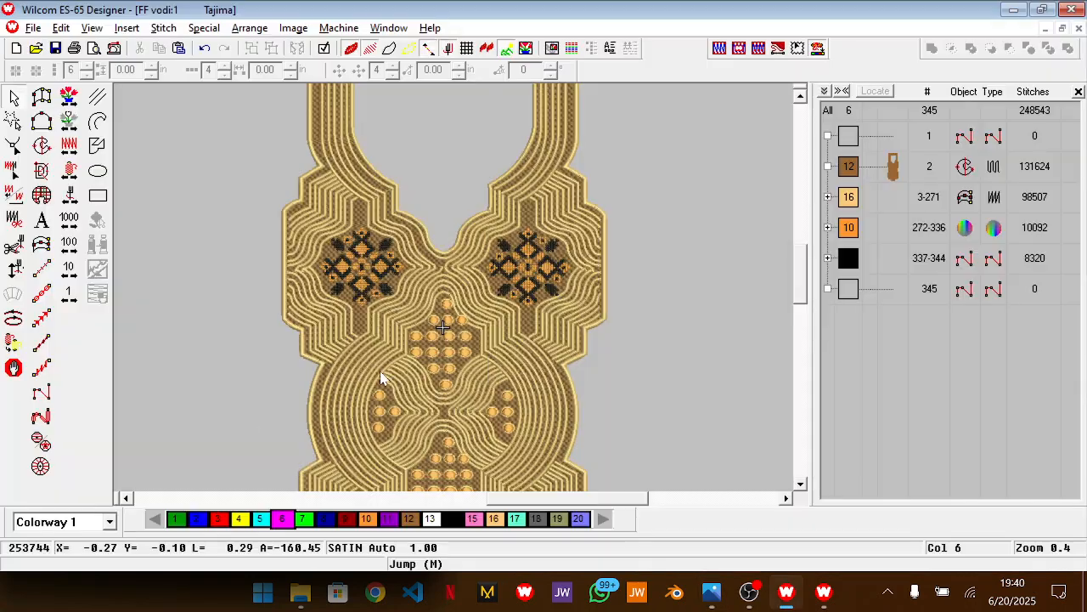
scroll(383, 378, "down", 5)
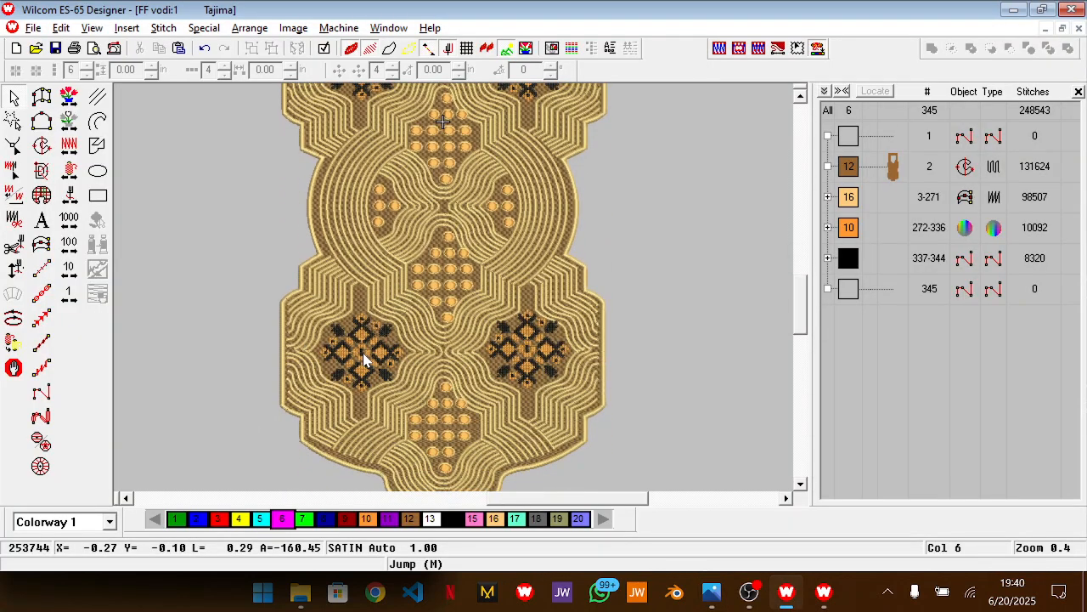
key("alt+Tab")
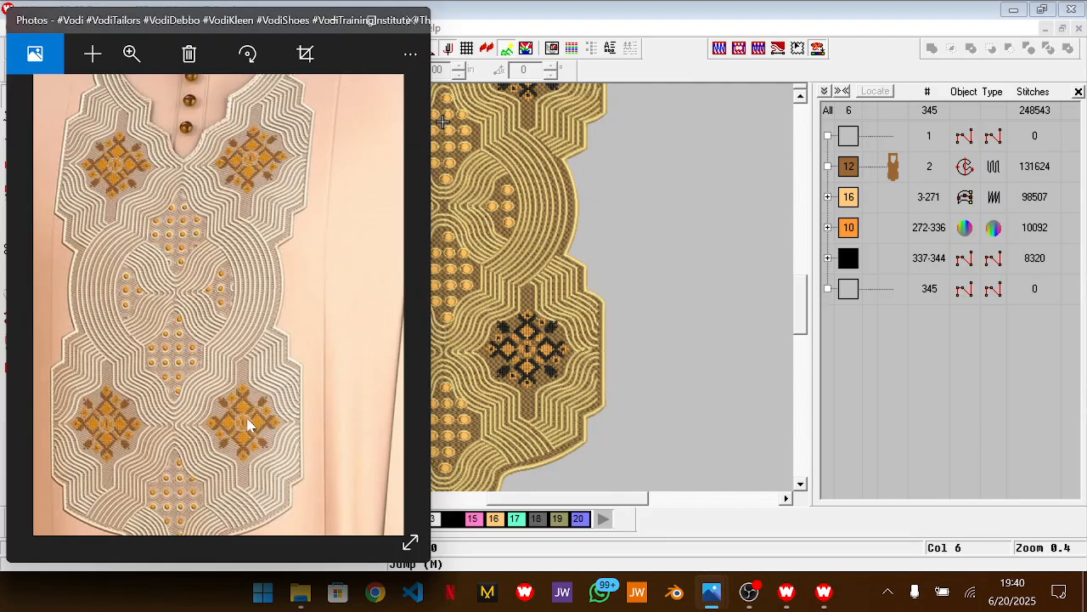
key("alt+Tab")
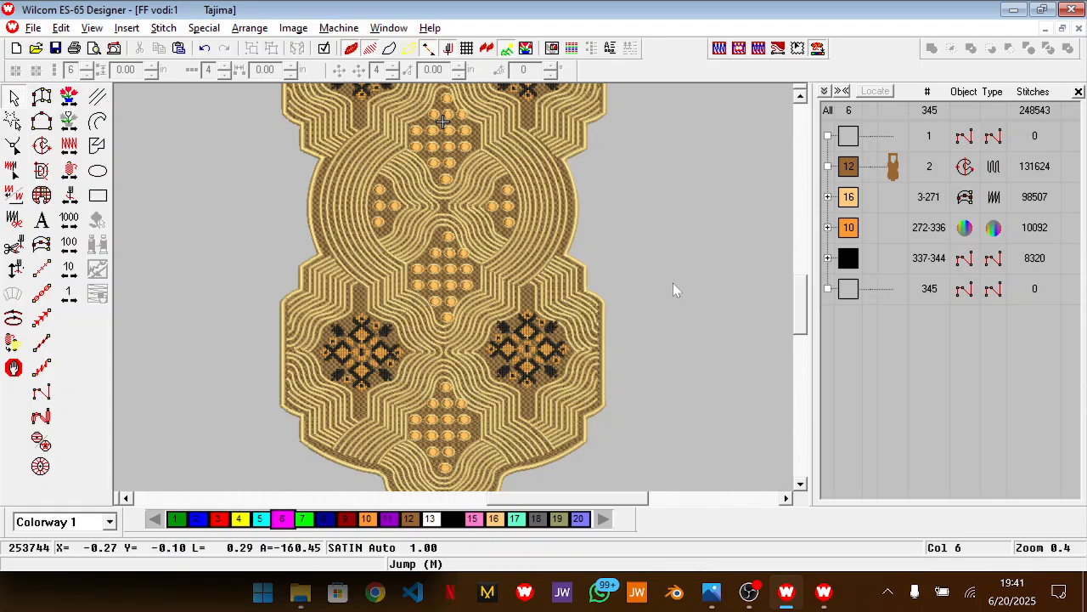
left_click(461, 408)
key("alt+Tab")
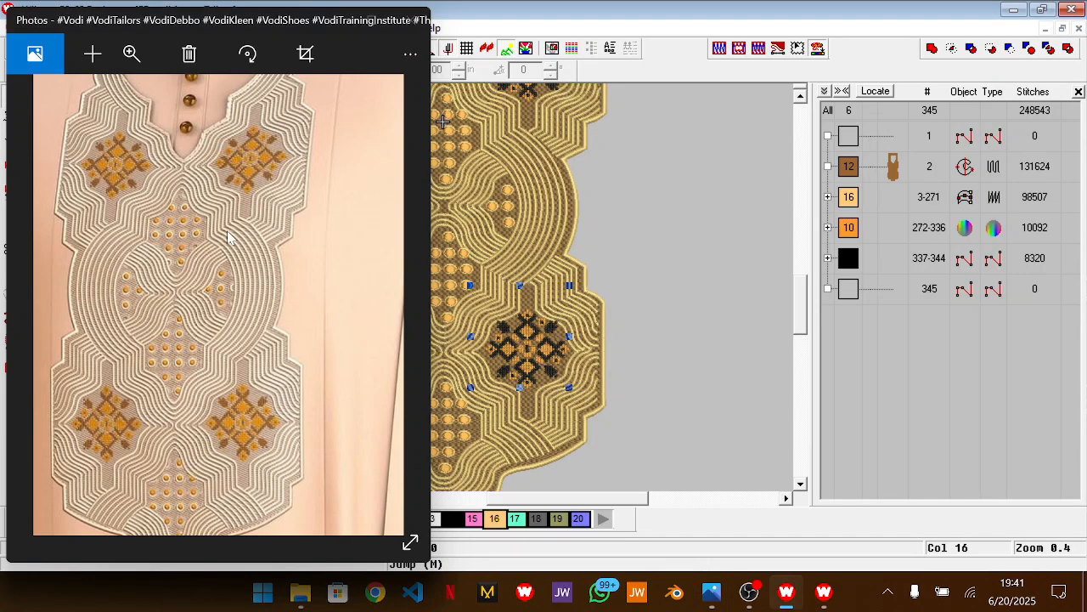
key("alt+Tab")
left_click(113, 116)
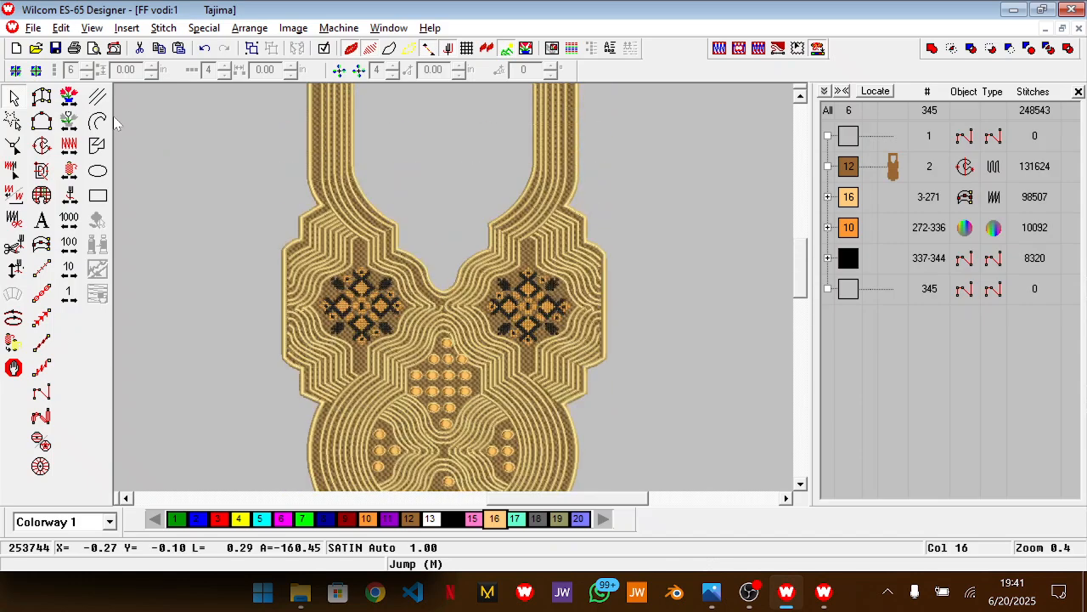
key("alt+Tab")
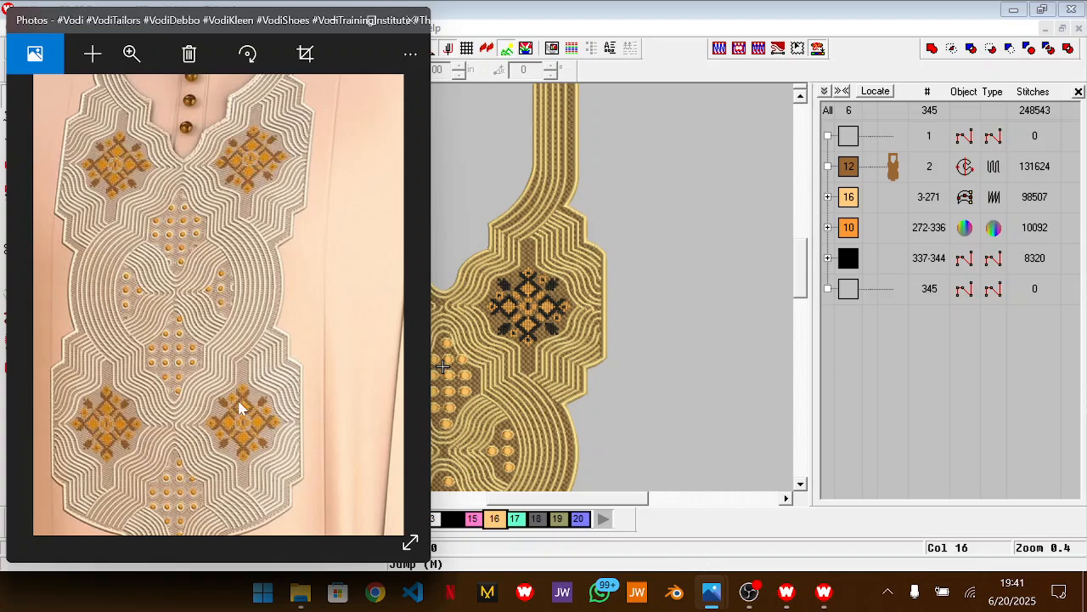
key("alt+Tab")
scroll(539, 392, "down", 4)
right_click(539, 392)
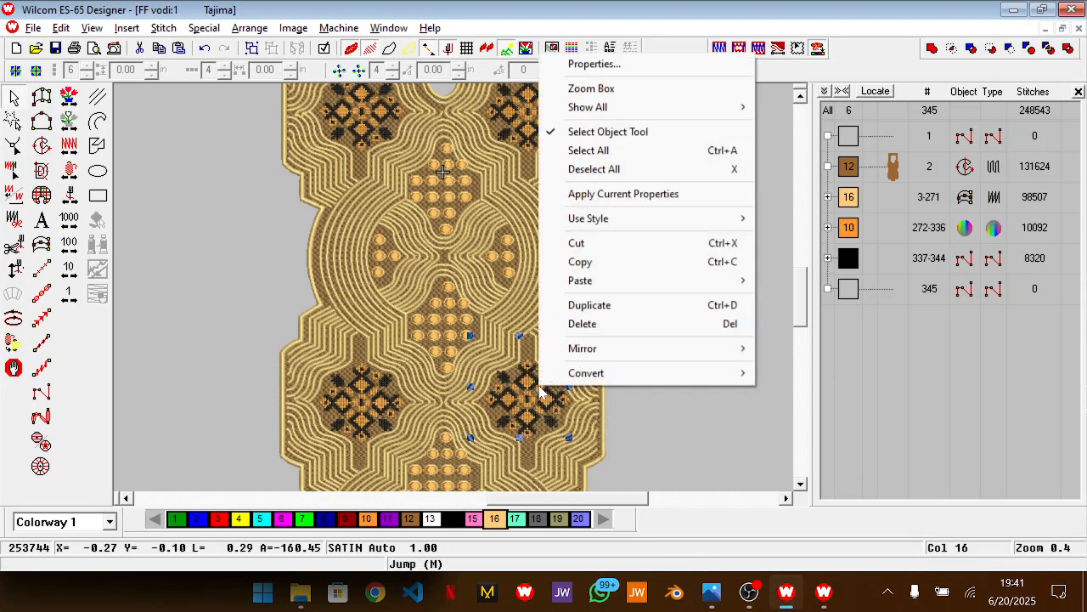
mouse_move(719, 350)
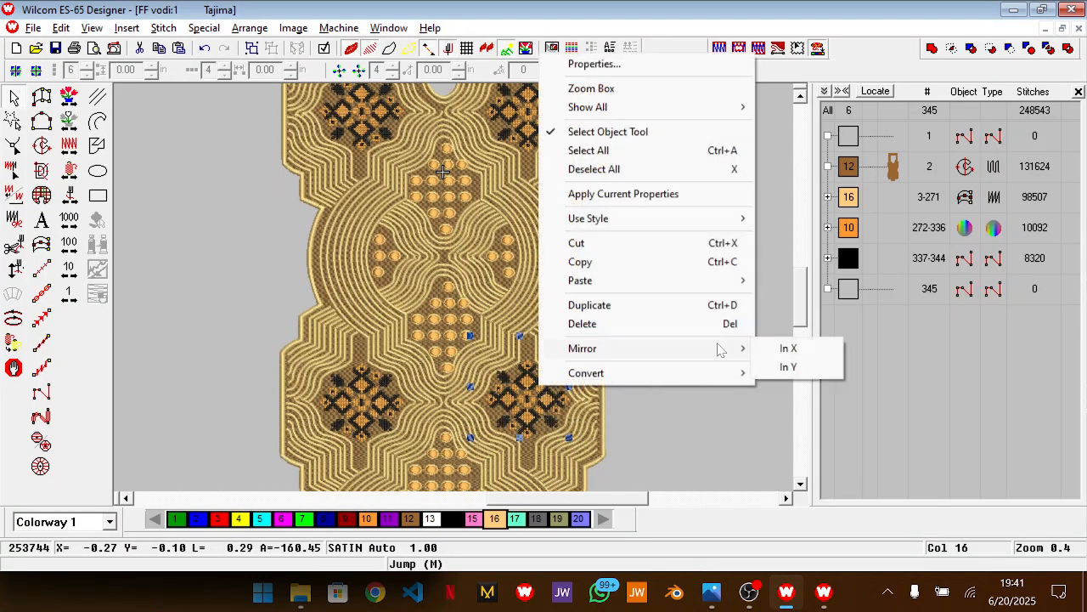
left_click(788, 349)
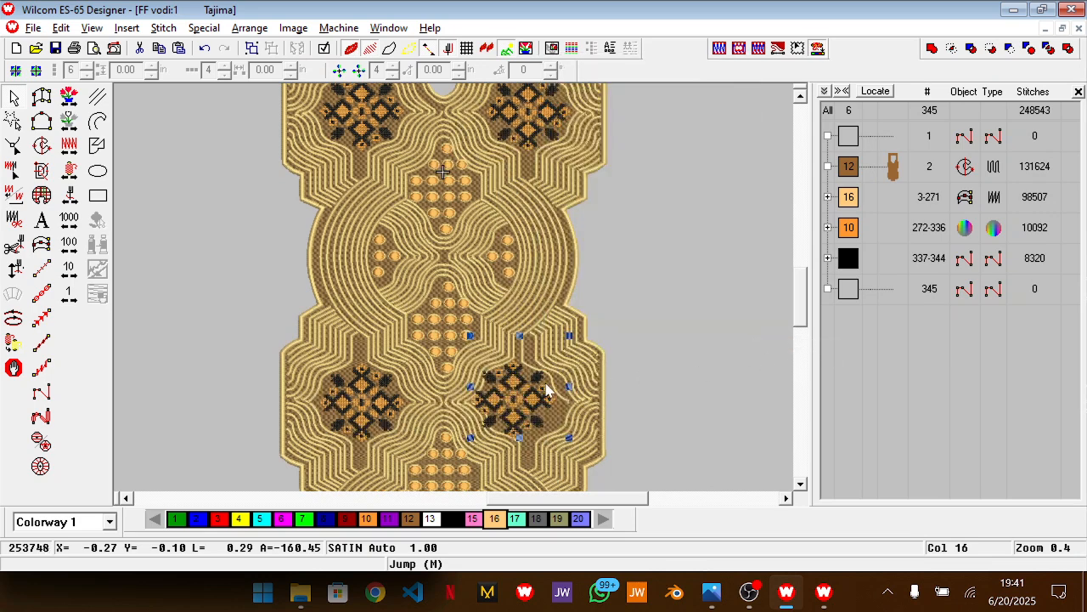
left_click(682, 393)
Mirror the lower-right flower motif in X and deselect it
left_click_drag(641, 357, 476, 445)
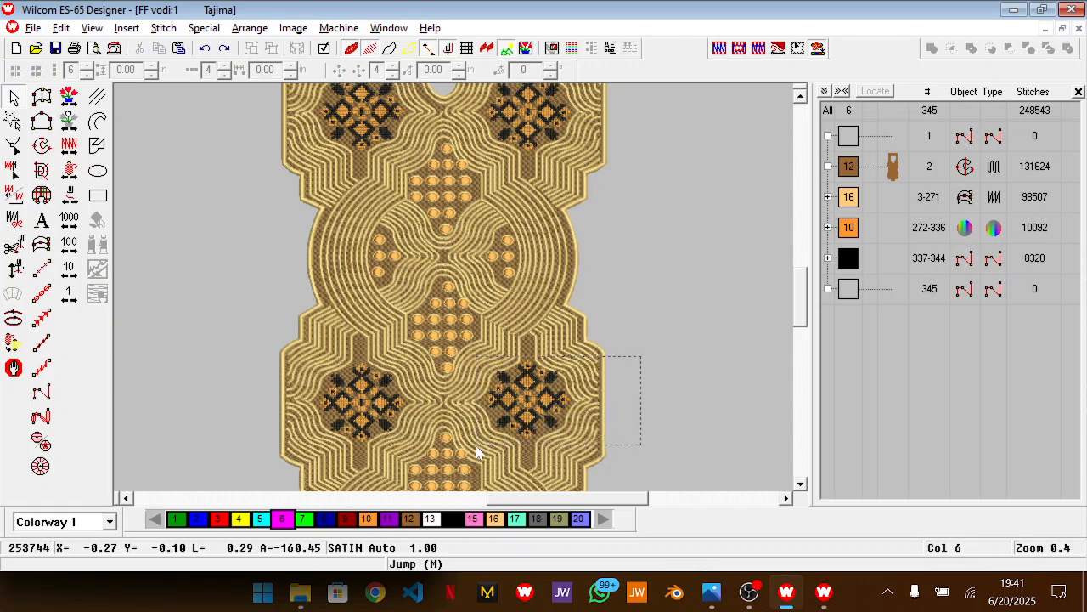
right_click(554, 420)
mouse_move(718, 385)
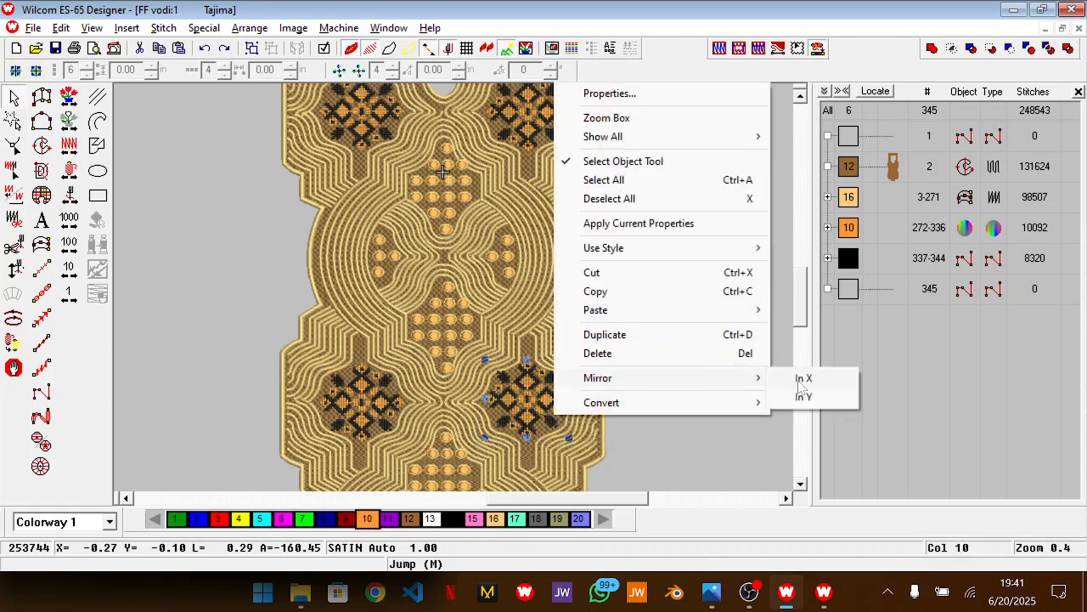
left_click(800, 379)
left_click(753, 351)
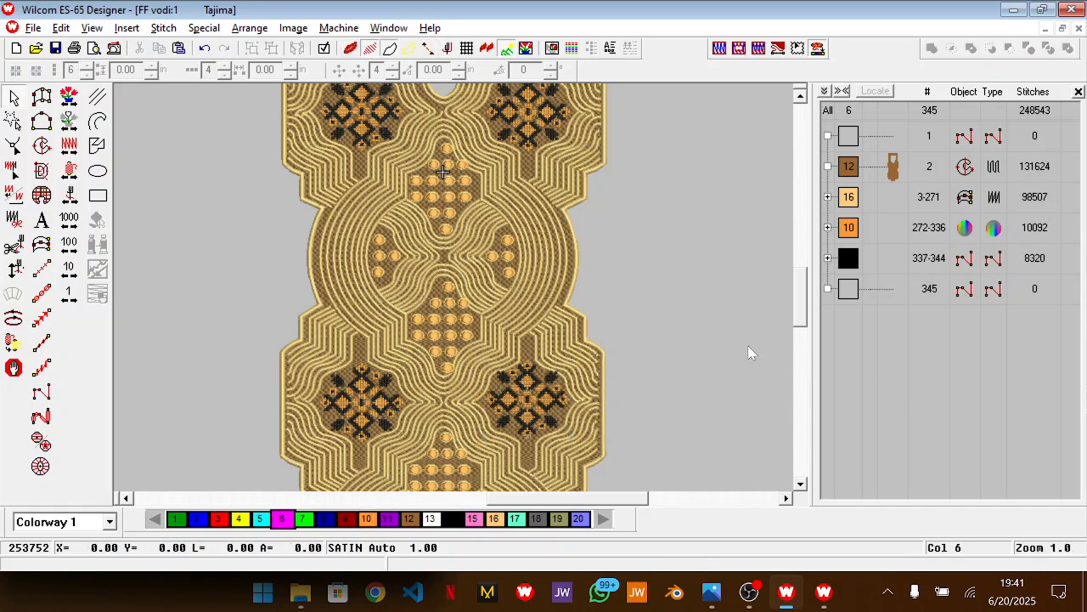
Examine the lower flower motifs and the bottom cluster of round dots up close
scroll(710, 344, "down", 3)
key("z")
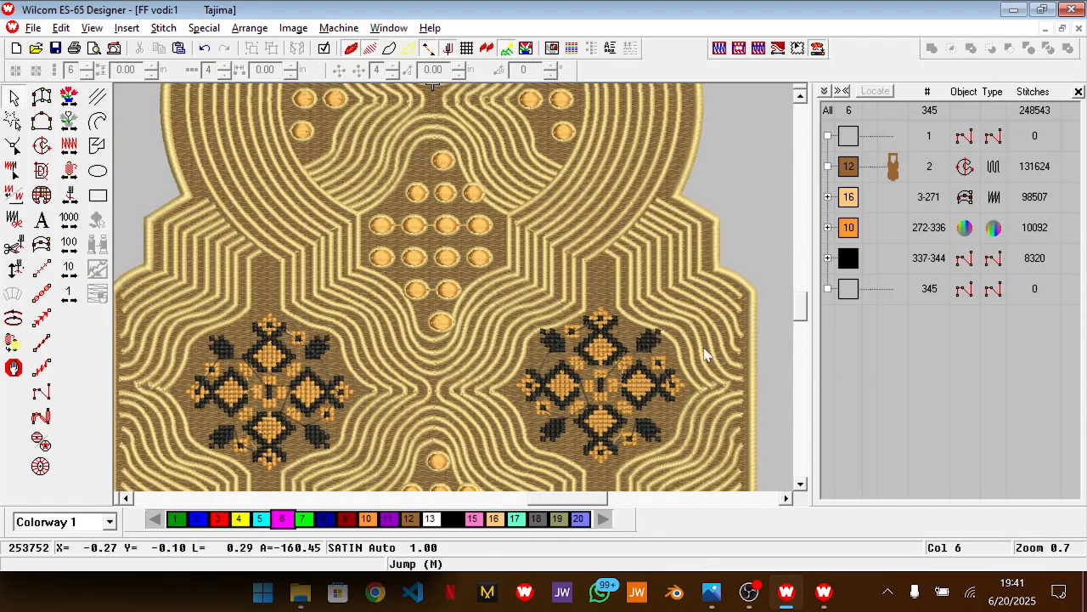
scroll(684, 369, "down", 3)
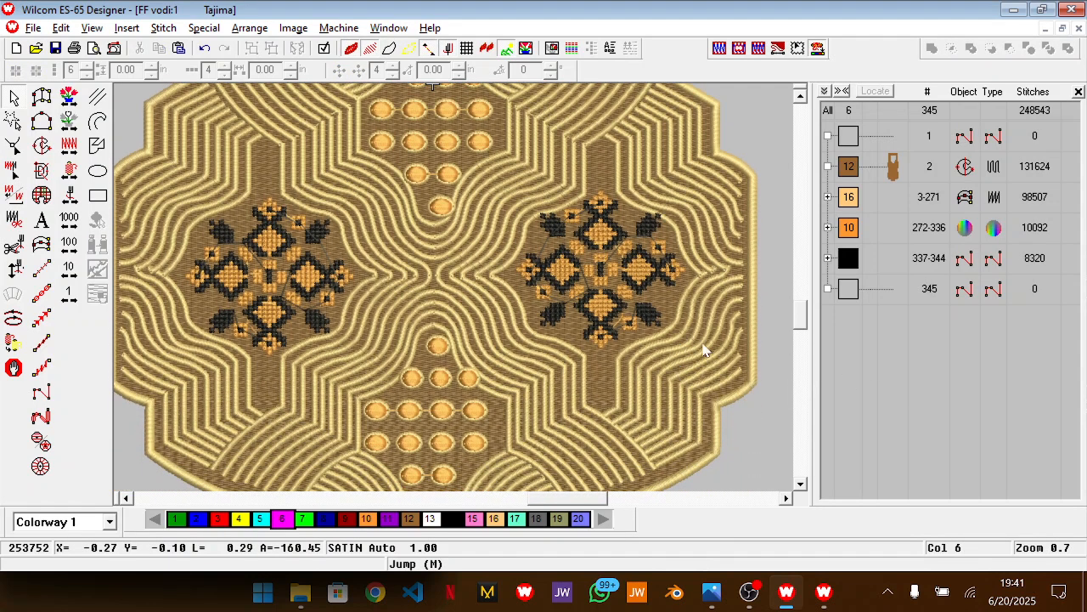
key("shift+z")
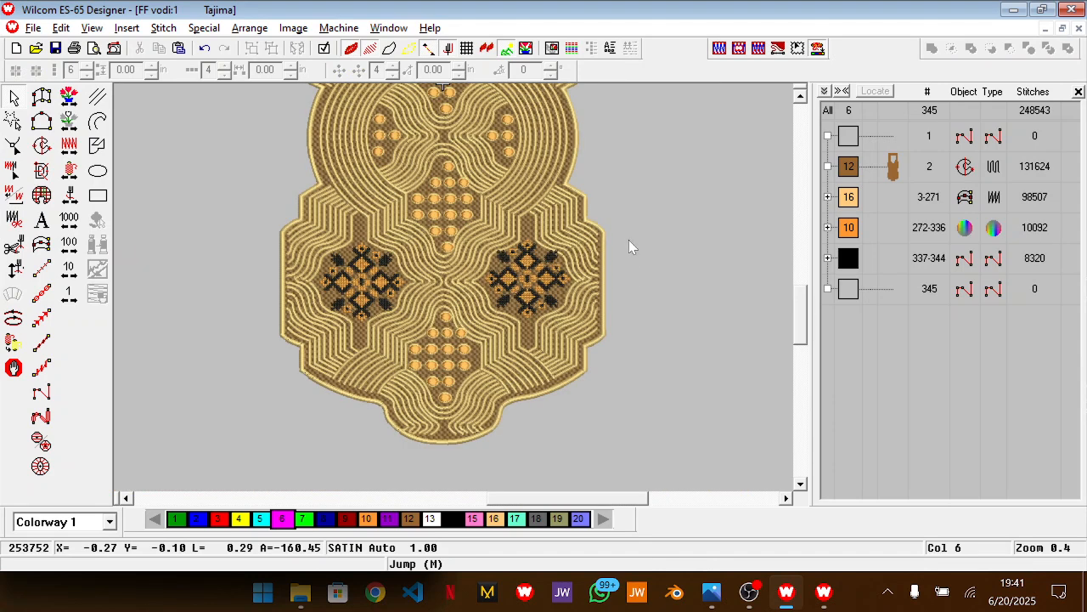
left_click_drag(482, 312, 475, 323)
key("z")
scroll(584, 297, "down", 1)
key("z")
scroll(587, 293, "down", 2)
scroll(590, 298, "down", 1)
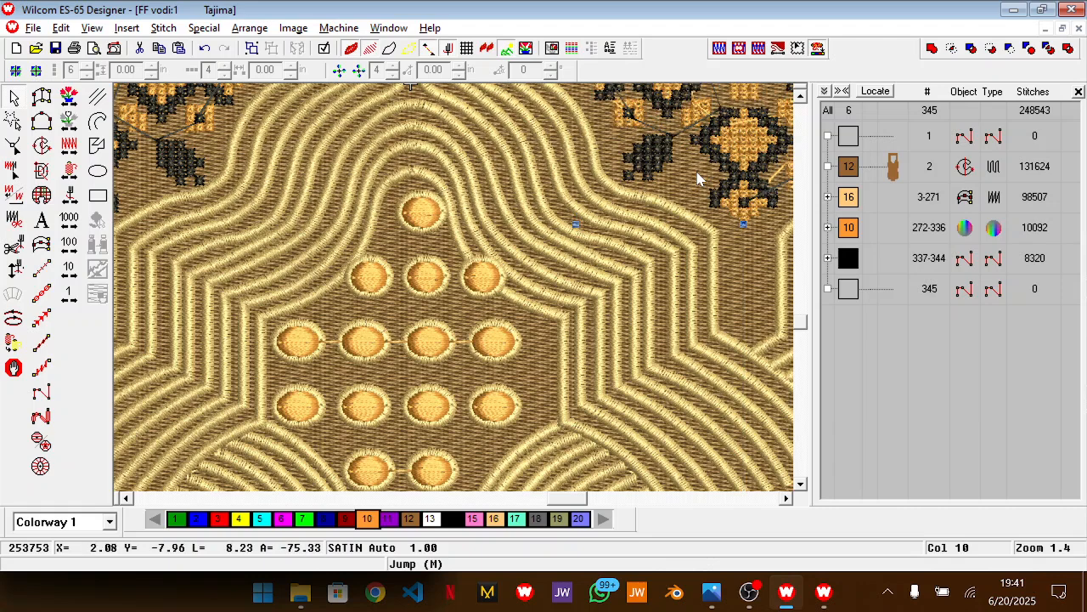
Move the orange colour 10 block ahead of the colour 16 block in the stitching sequence
key("0")
key("Escape")
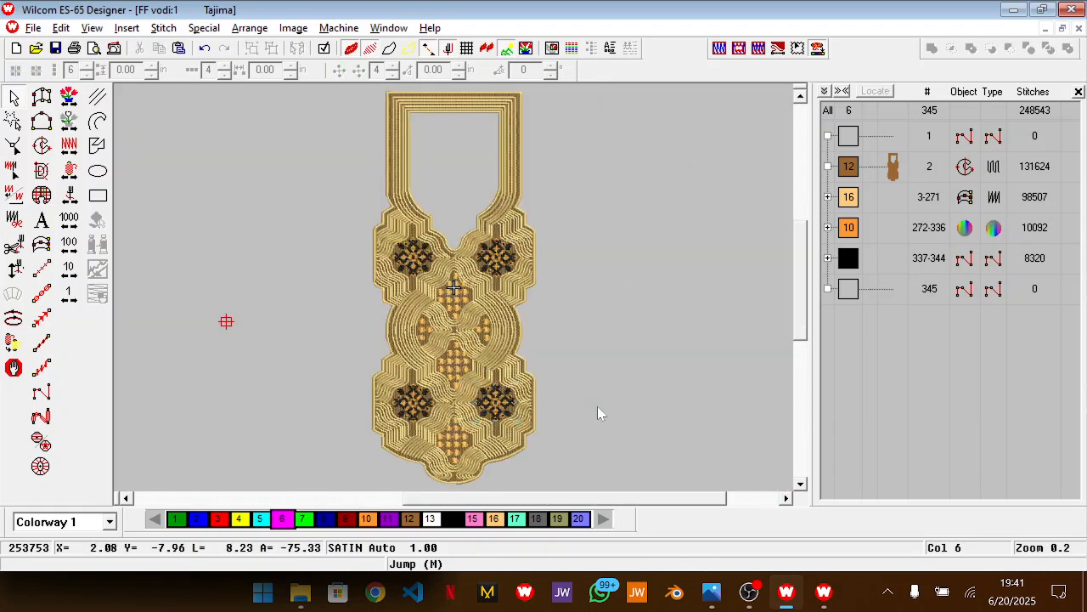
key("z")
scroll(597, 406, "down", 2)
key("z")
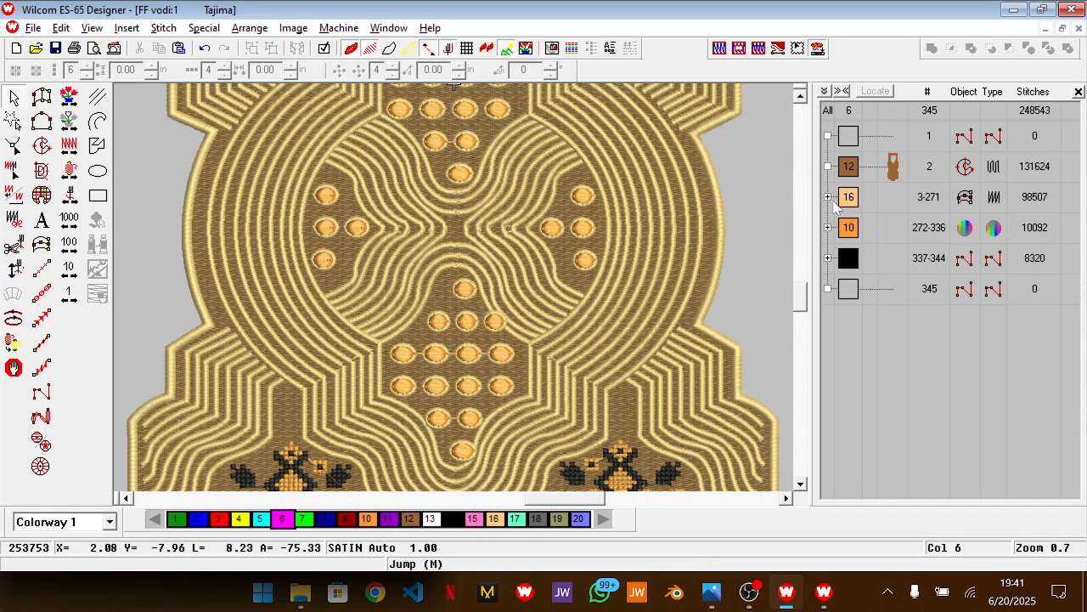
left_click(850, 228)
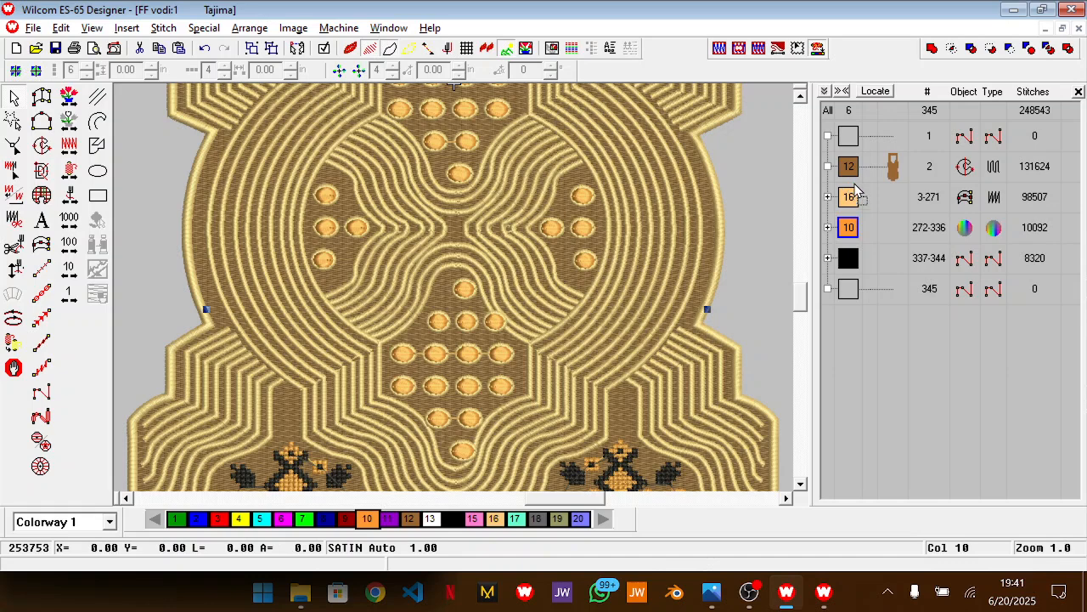
left_click_drag(857, 190, 857, 190)
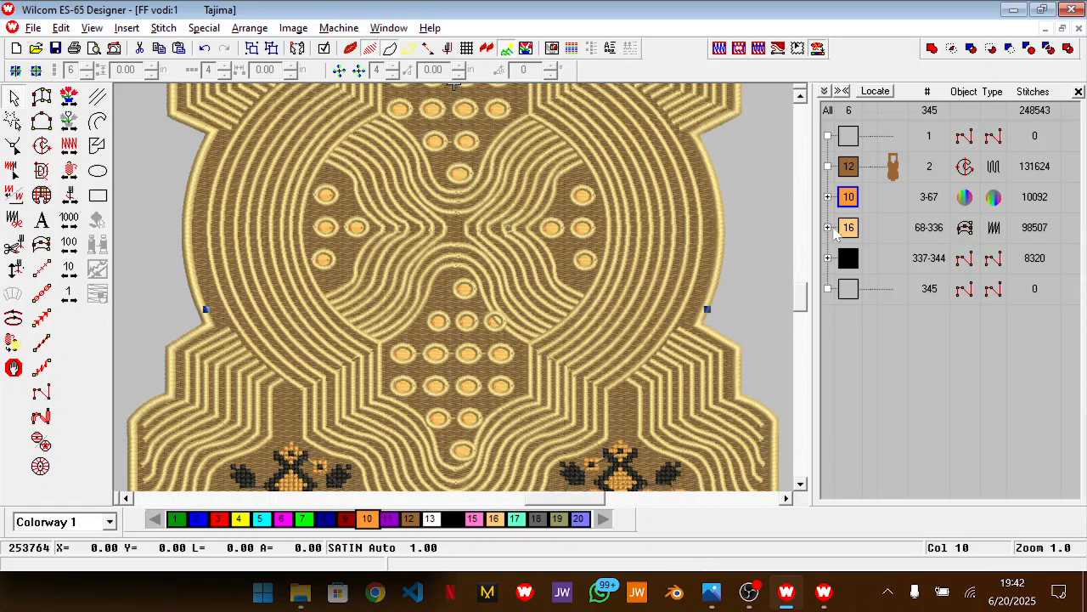
Select the round dot outline objects 284 to 336 in the colour 16 block and recolour them to colour 20
double_click(850, 231)
scroll(923, 437, "down", 15)
scroll(924, 437, "down", 20)
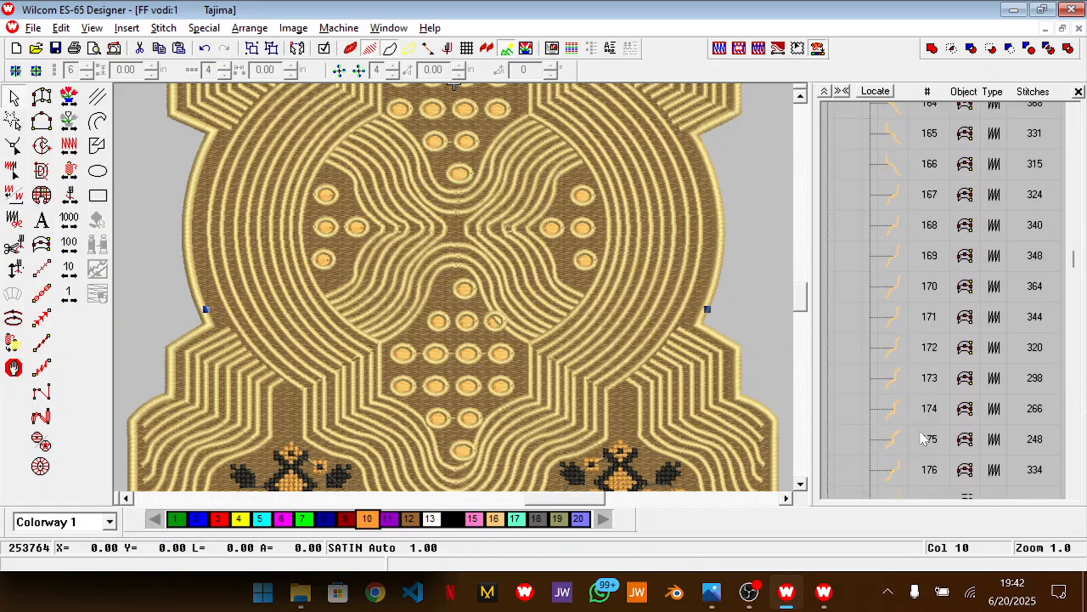
scroll(923, 437, "down", 8)
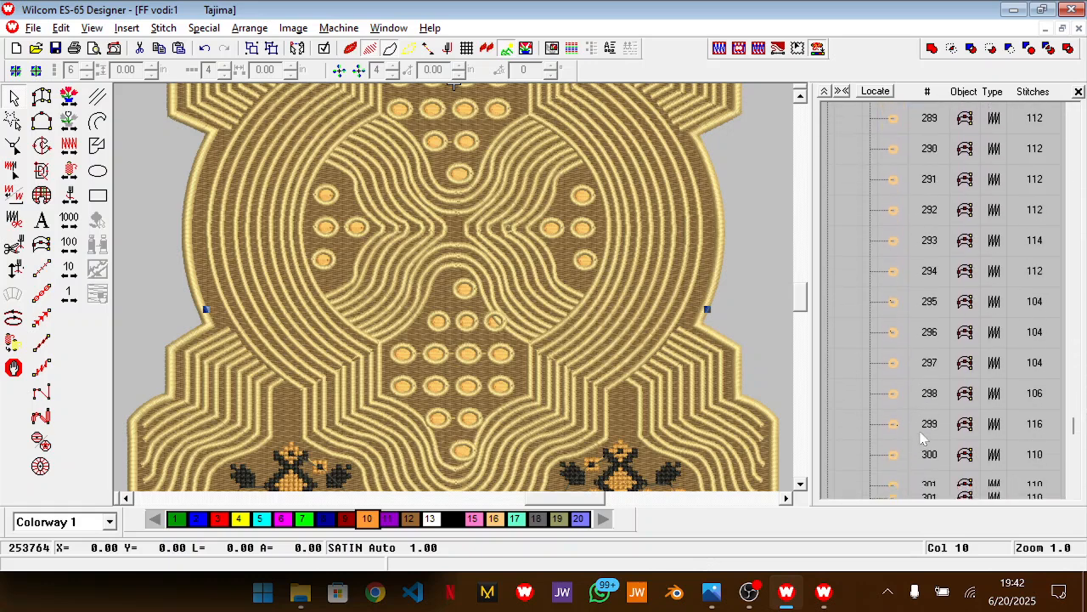
left_click(892, 159)
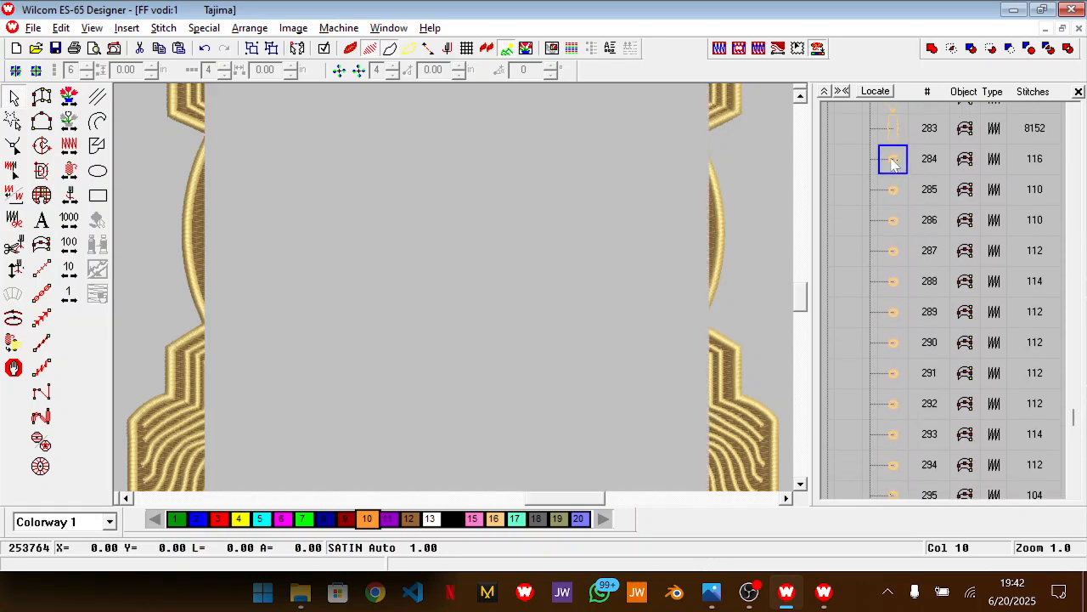
scroll(892, 162, "down", 15)
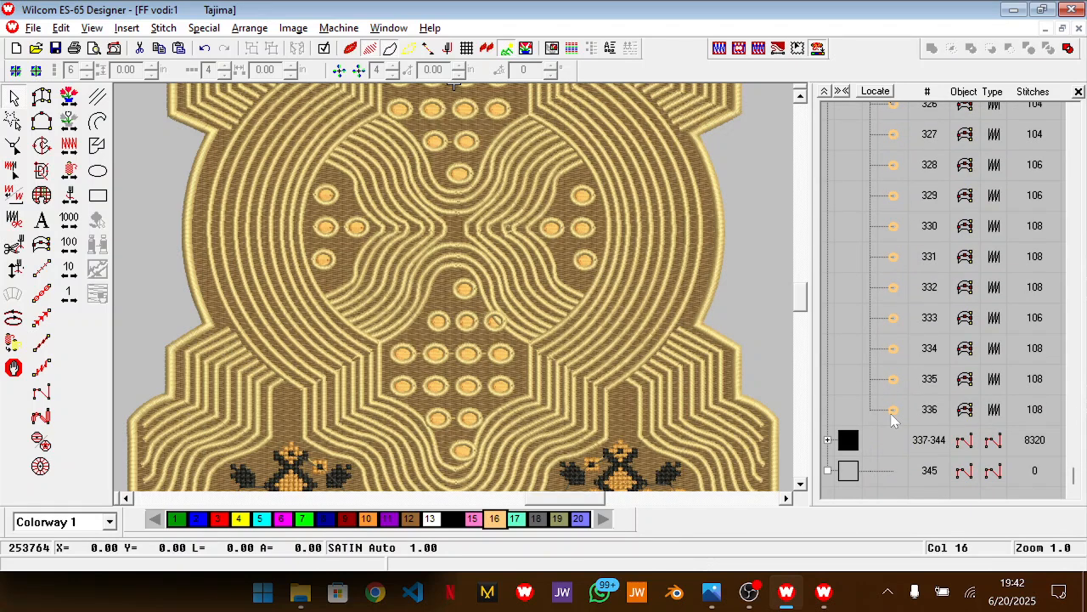
left_click(893, 412, "shift")
scroll(894, 421, "up", 13)
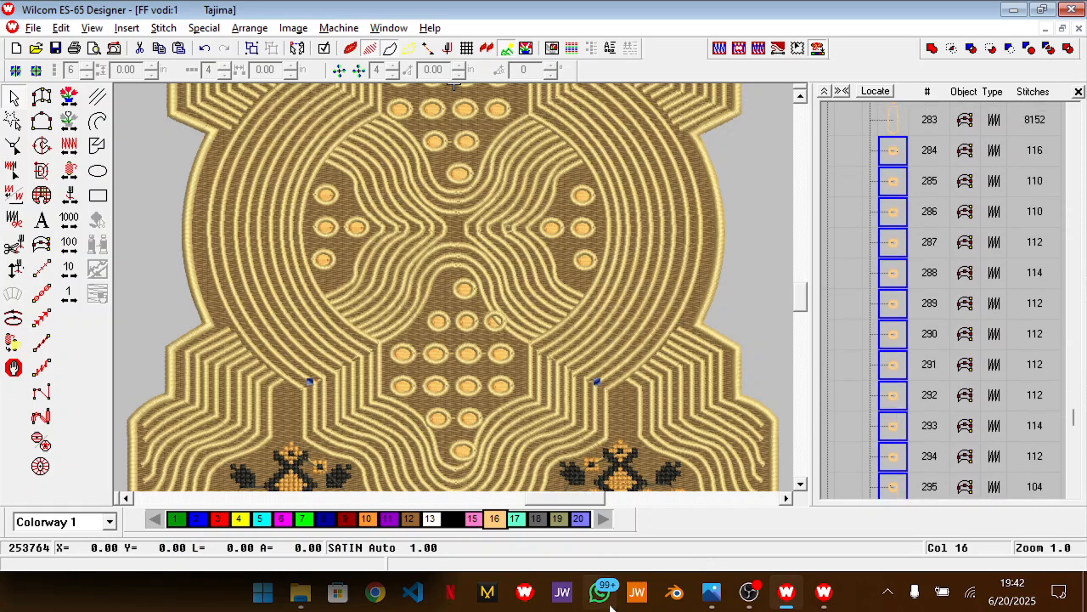
left_click(579, 518)
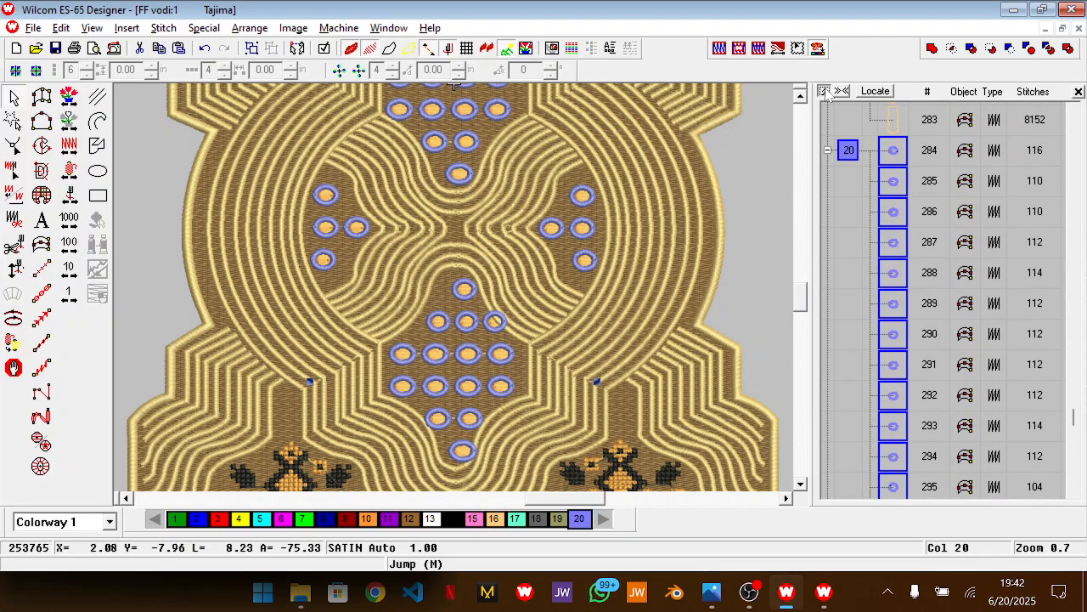
Move the colour 20 block ahead of the orange colour 10 block and recolour it back to colour 16
left_click(824, 91)
left_click(853, 259)
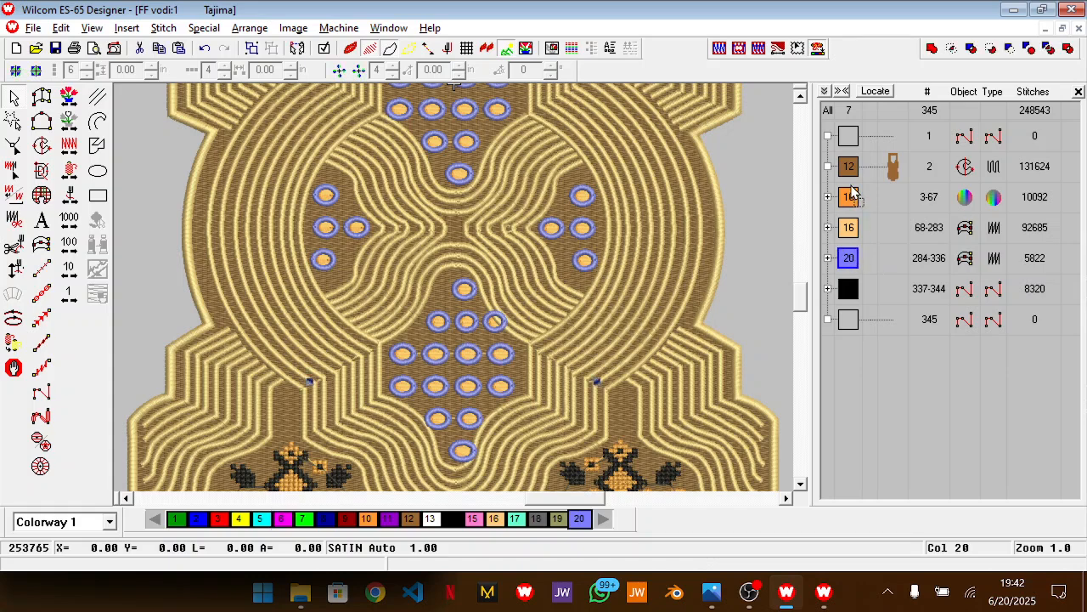
left_click_drag(854, 193, 854, 194)
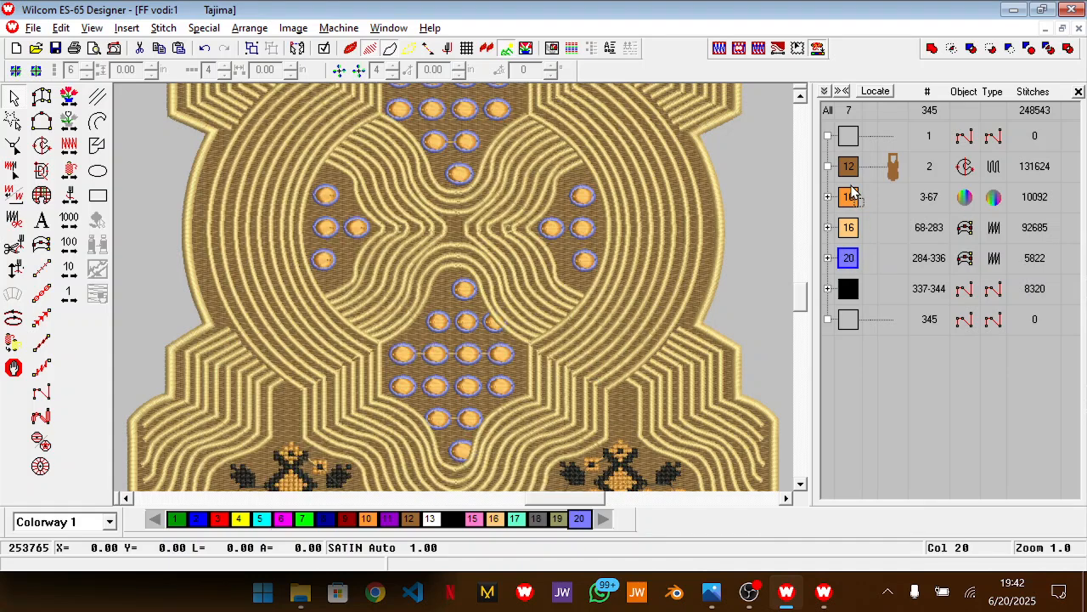
left_click(493, 520)
left_click(899, 425)
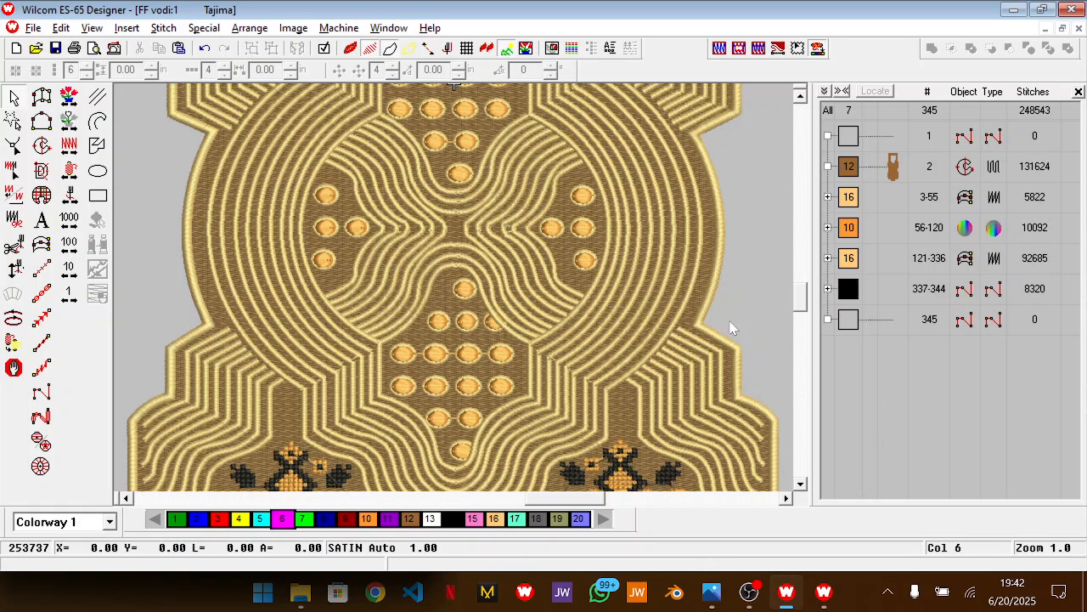
Try a stitch spacing of 0.6 mm on the brown Tatami background fill and check the whole design
scroll(733, 328, "up", 5)
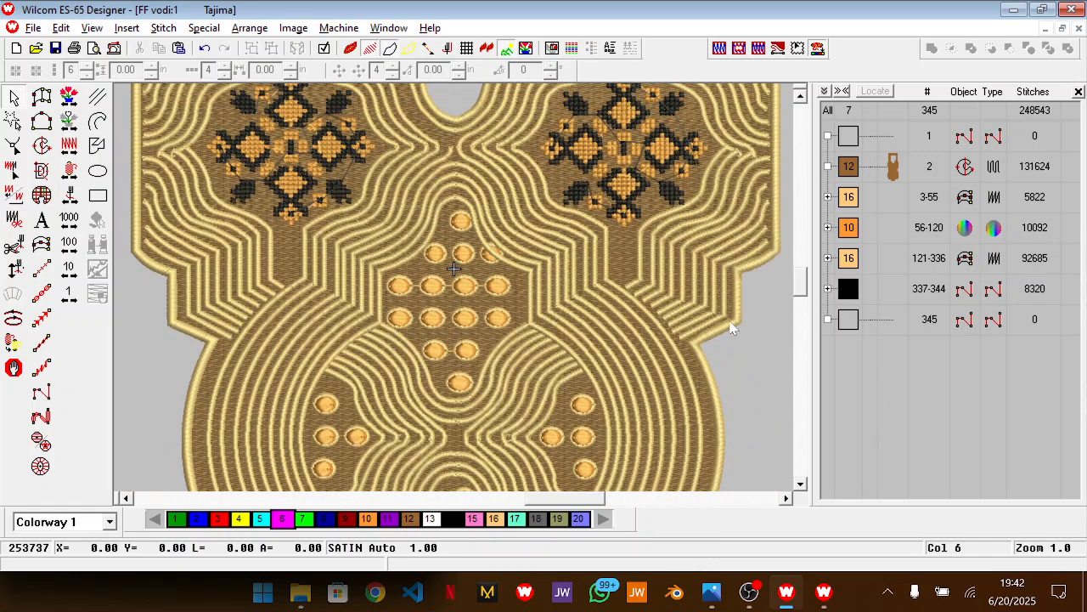
key("0")
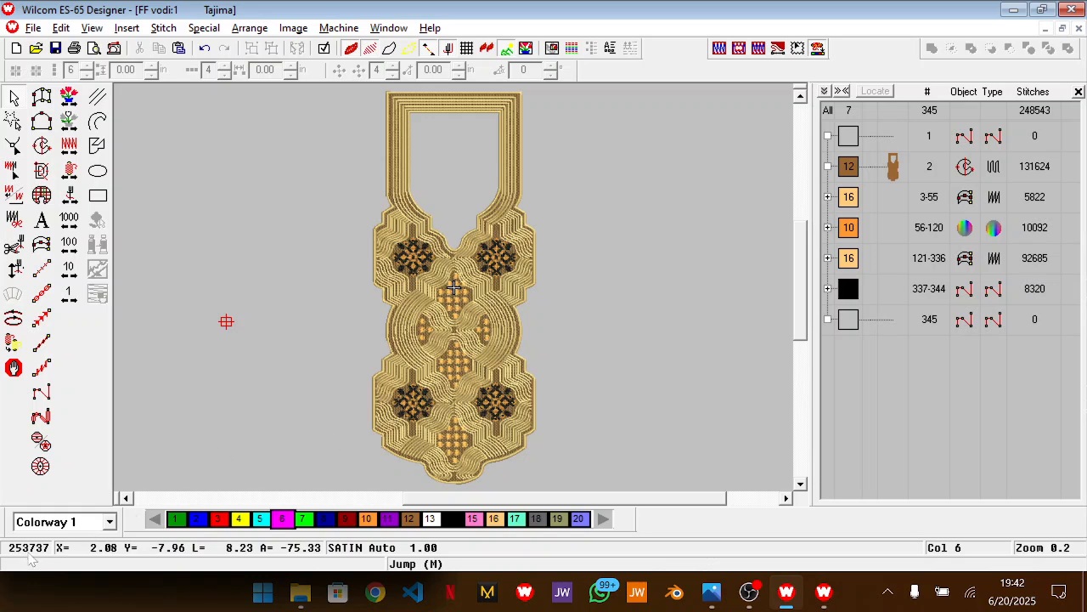
left_click(894, 169)
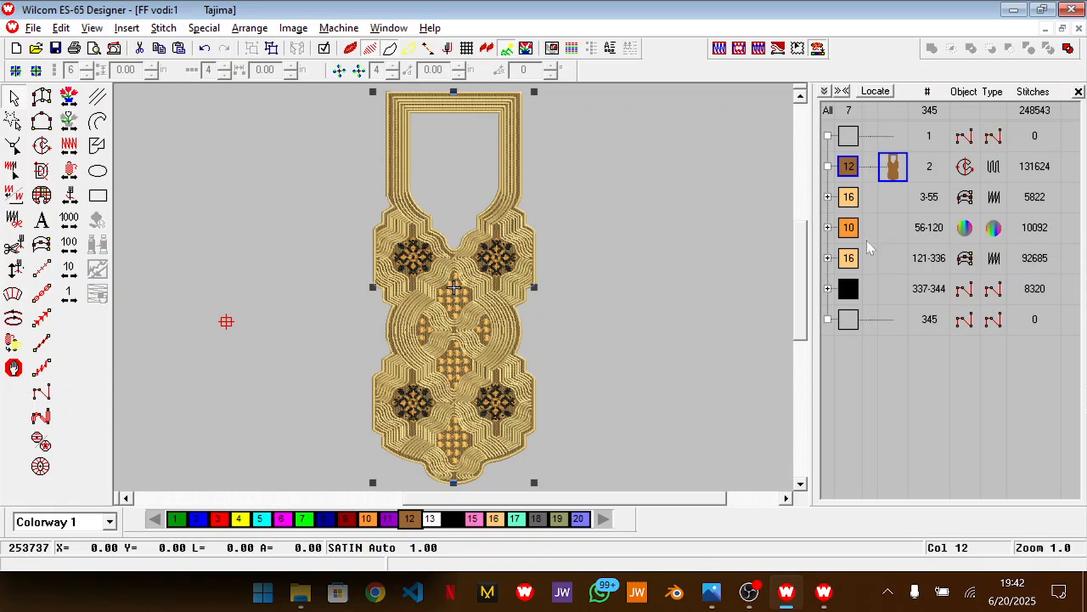
double_click(899, 173)
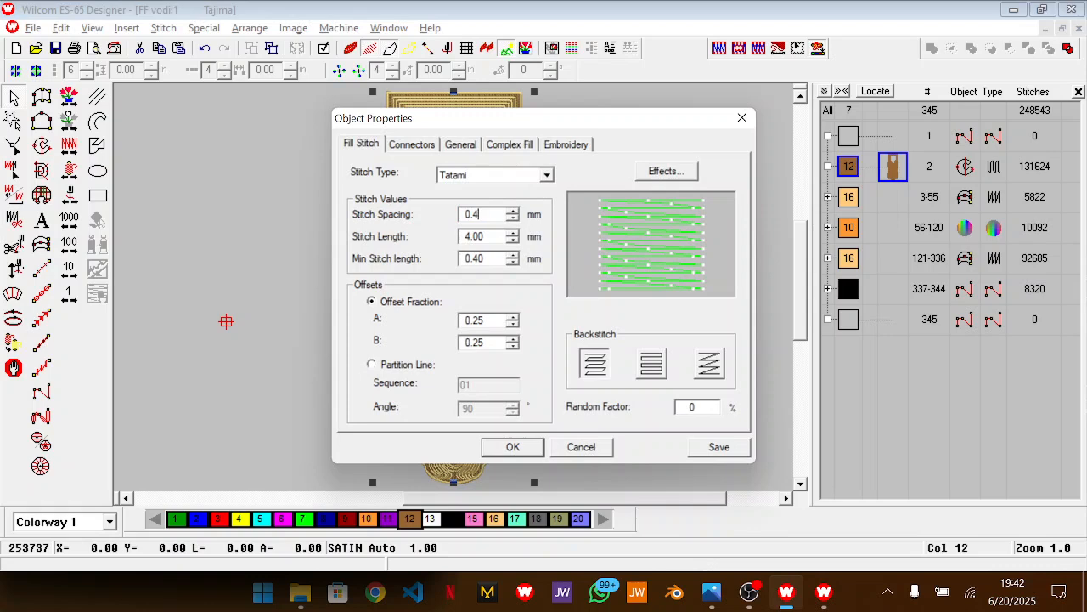
type("0.6")
key("Return")
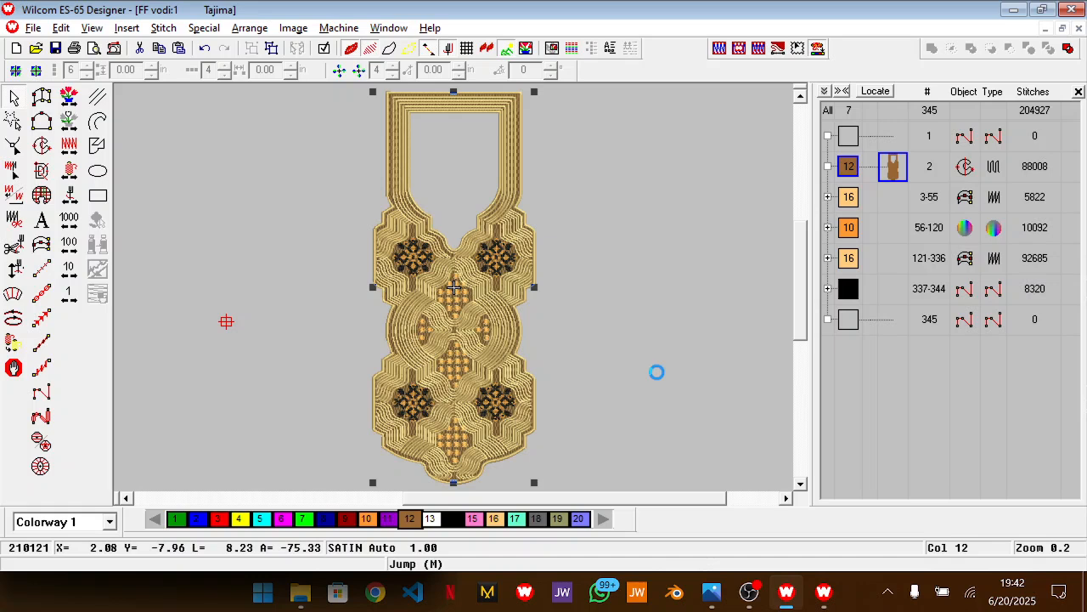
left_click(632, 311)
scroll(631, 311, "down", 2)
scroll(631, 311, "up", 1)
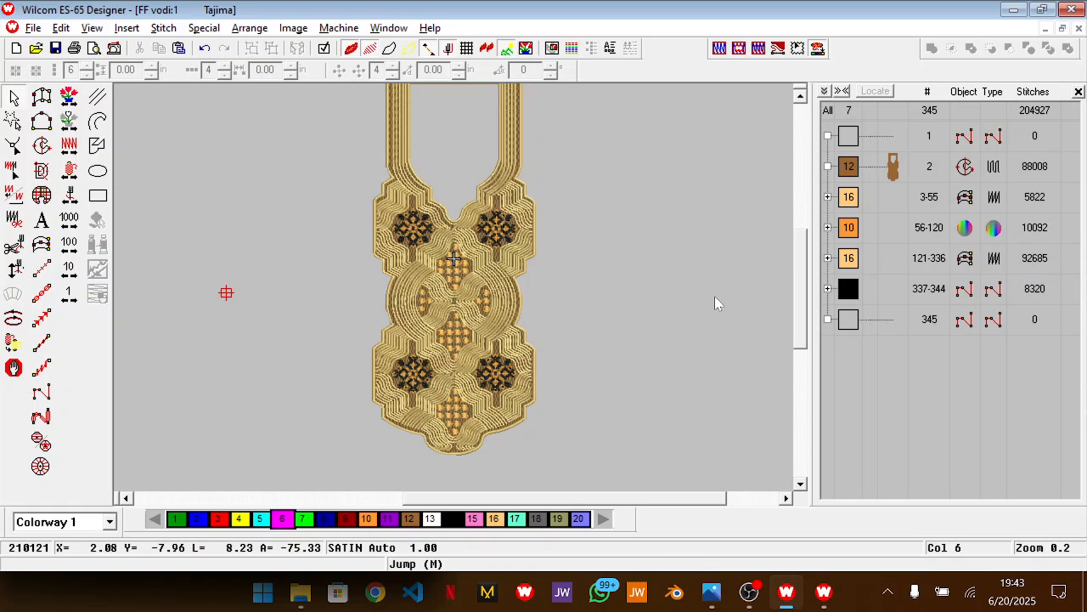
scroll(715, 298, "up", 3)
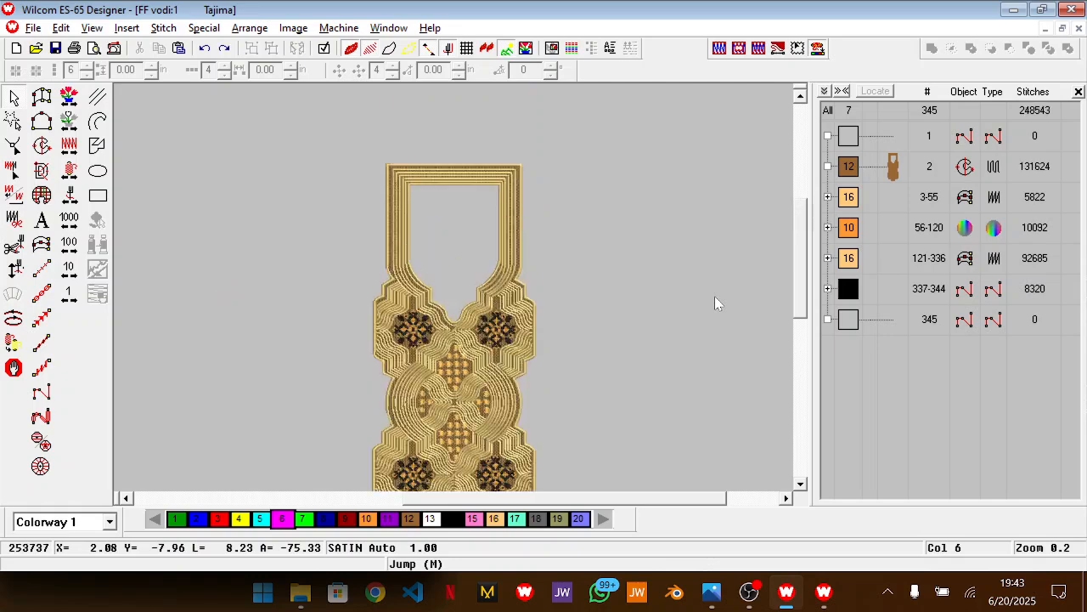
Draw a rectangle enclosing the whole neckline design with a wide margin around it
left_click(94, 194)
left_click(328, 168)
scroll(527, 408, "down", 4)
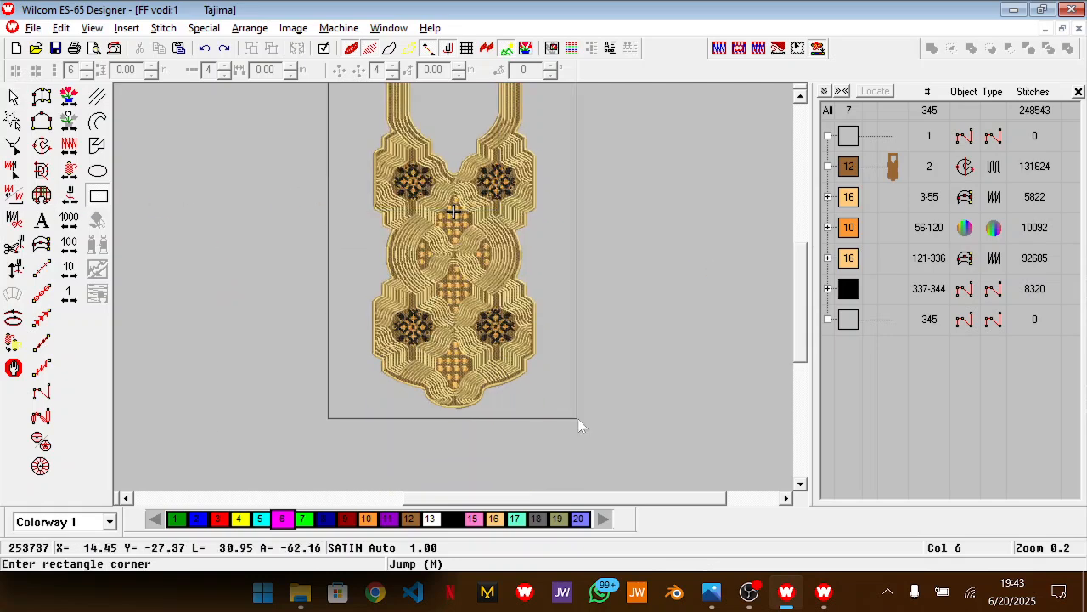
left_click(642, 449)
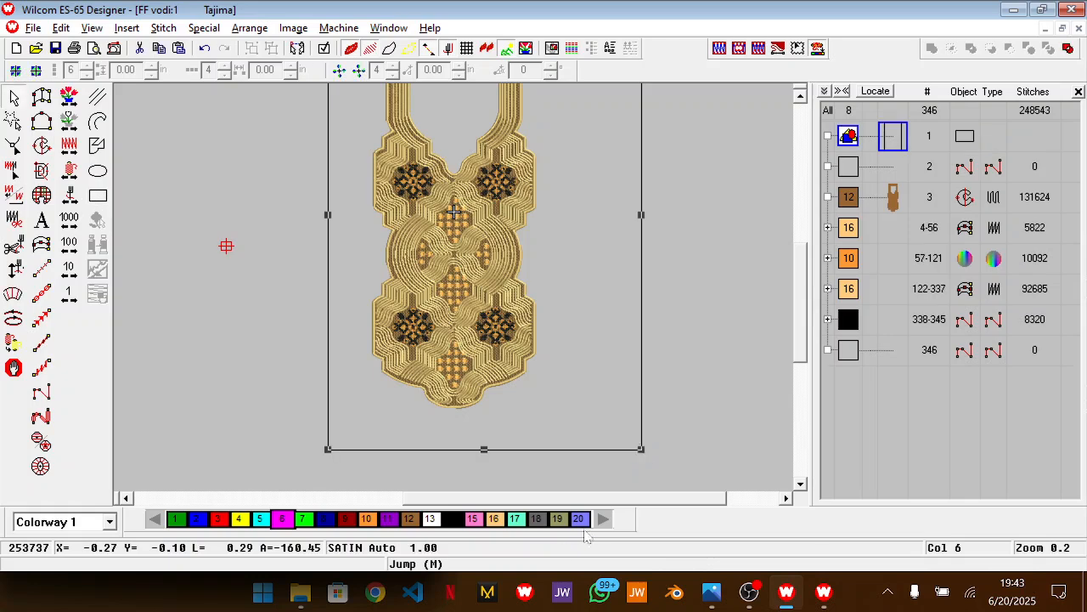
Try black colour 14, white colour 13 and olive colour 19 on the rectangle, and settle on dark blue colour 8
left_click(453, 519)
scroll(556, 414, "up", 2)
scroll(558, 417, "down", 2)
key("0")
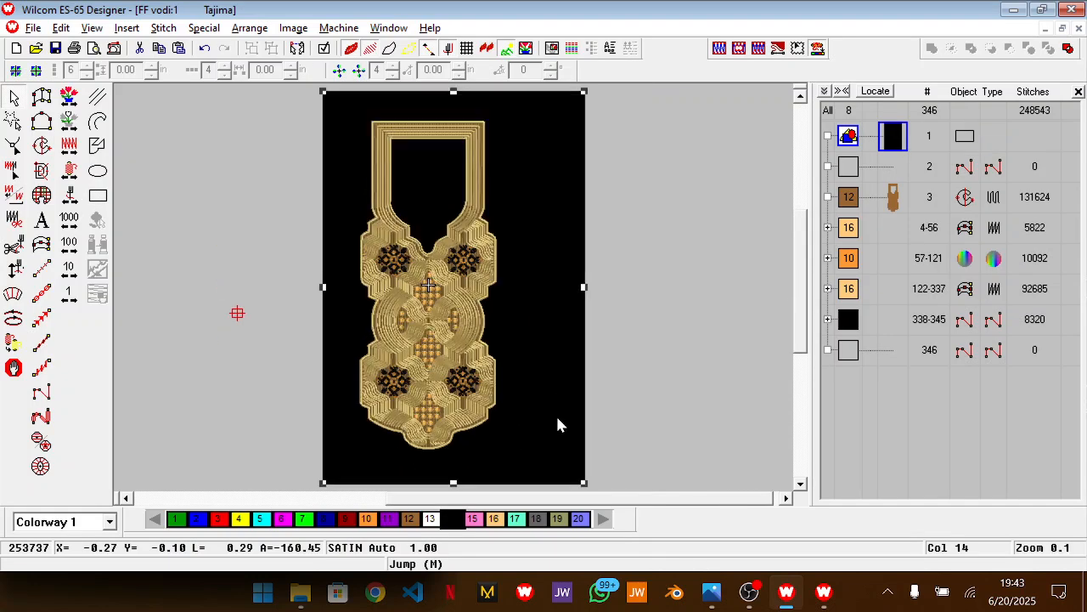
left_click(431, 519)
left_click(558, 520)
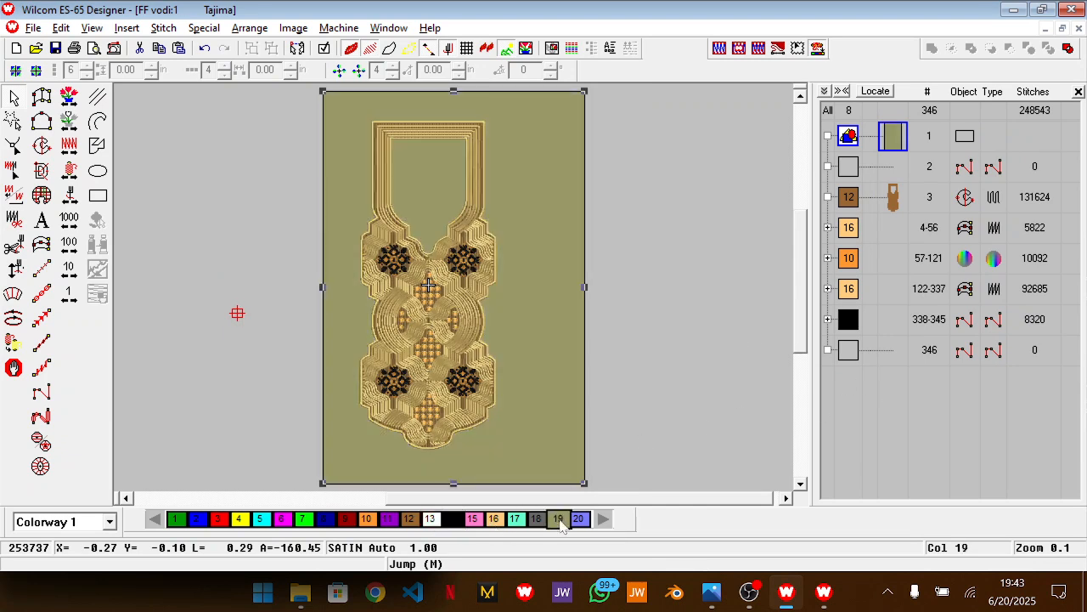
left_click(324, 520)
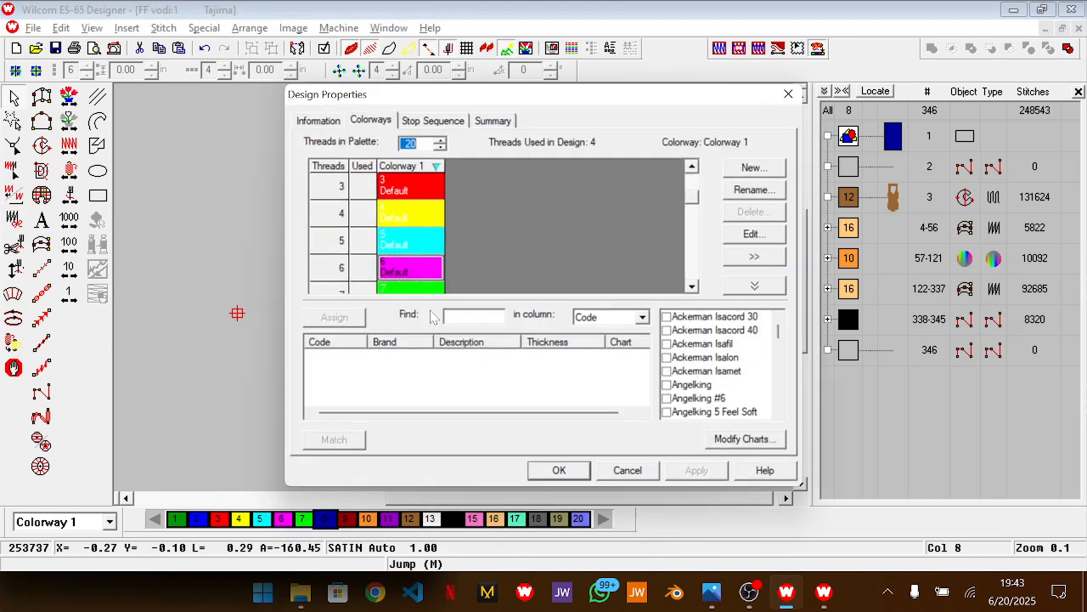
Change the magenta thread 6 in Colorway 1 to a greyish teal from the basic colours
double_click(420, 269)
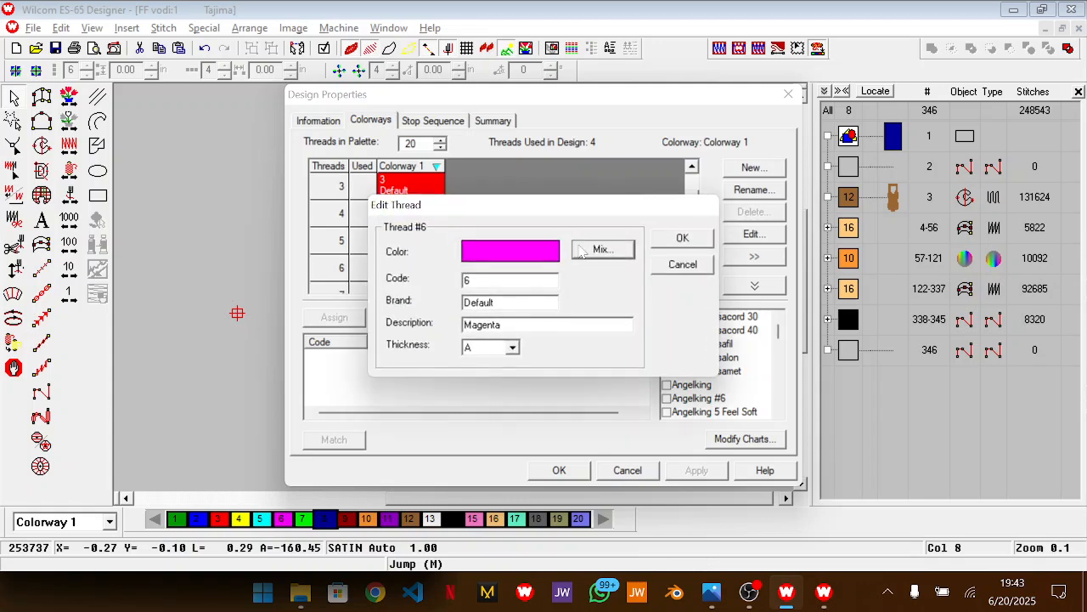
left_click(595, 253)
left_click(458, 289)
left_click(388, 403)
left_click(687, 241)
Change the green thread 7 in Colorway 1 to light grey (RGB 192, 192, 192) and apply the palette changes
double_click(434, 292)
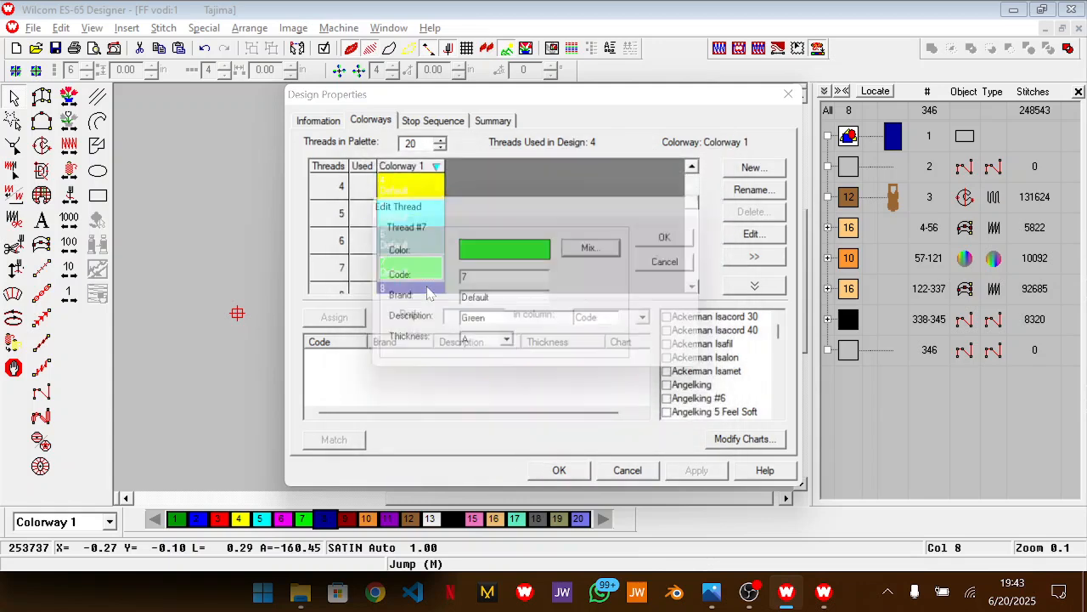
left_click(602, 249)
left_click(482, 291)
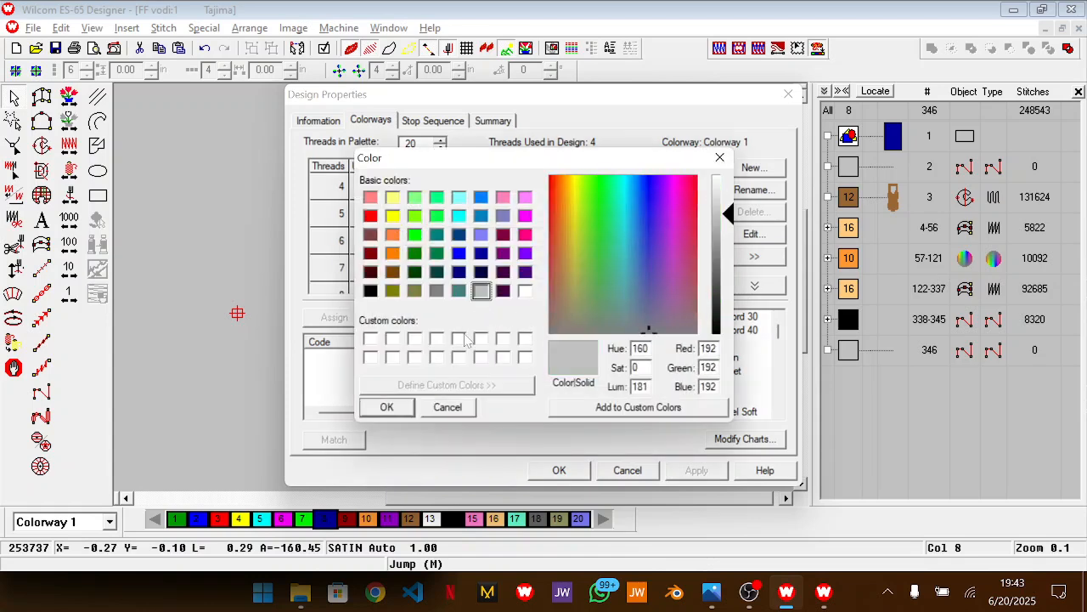
left_click(384, 407)
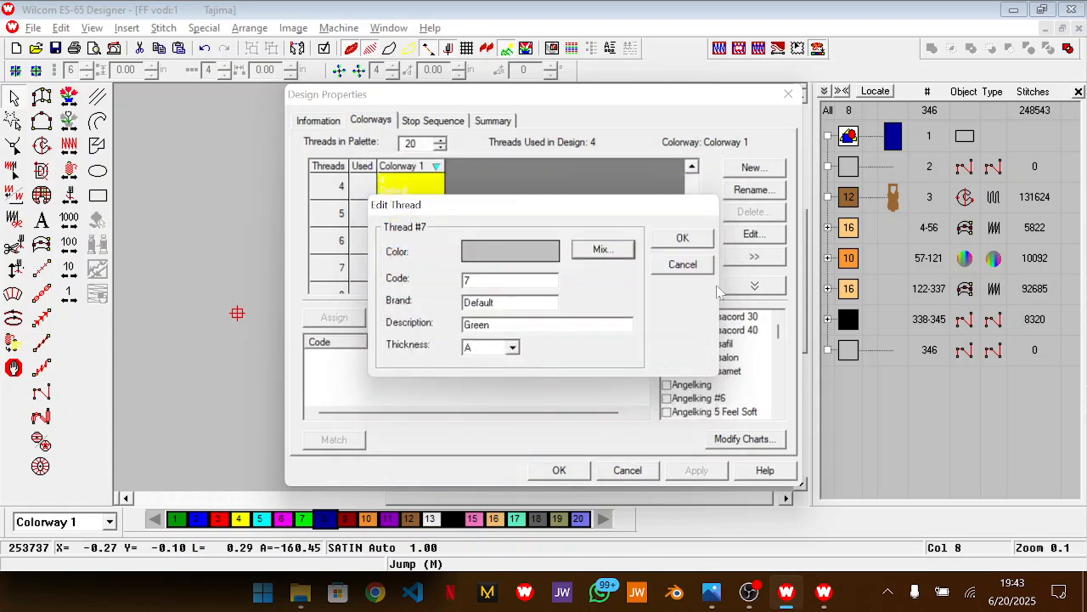
left_click(687, 239)
left_click(559, 470)
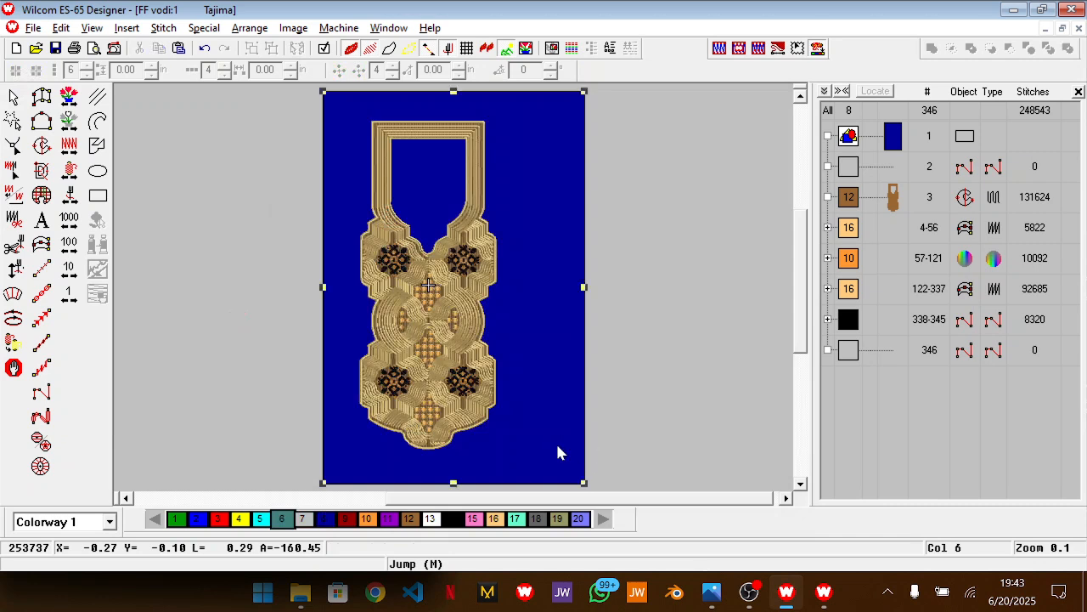
Try teal colour 6 and grey colour 7 on the background rectangle, and return it to dark blue colour 8
left_click(281, 518)
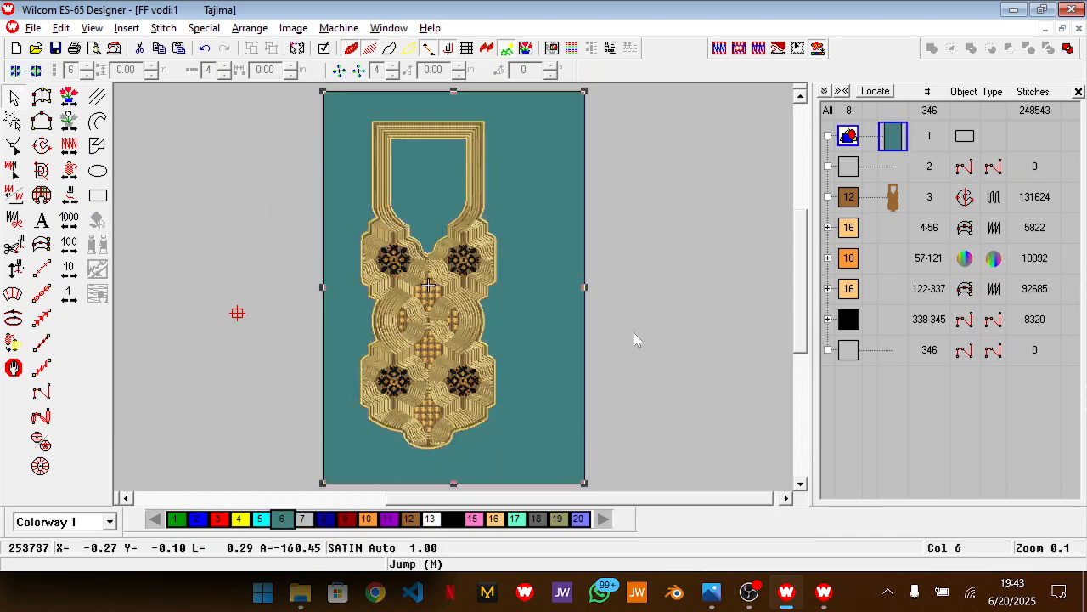
left_click(302, 518)
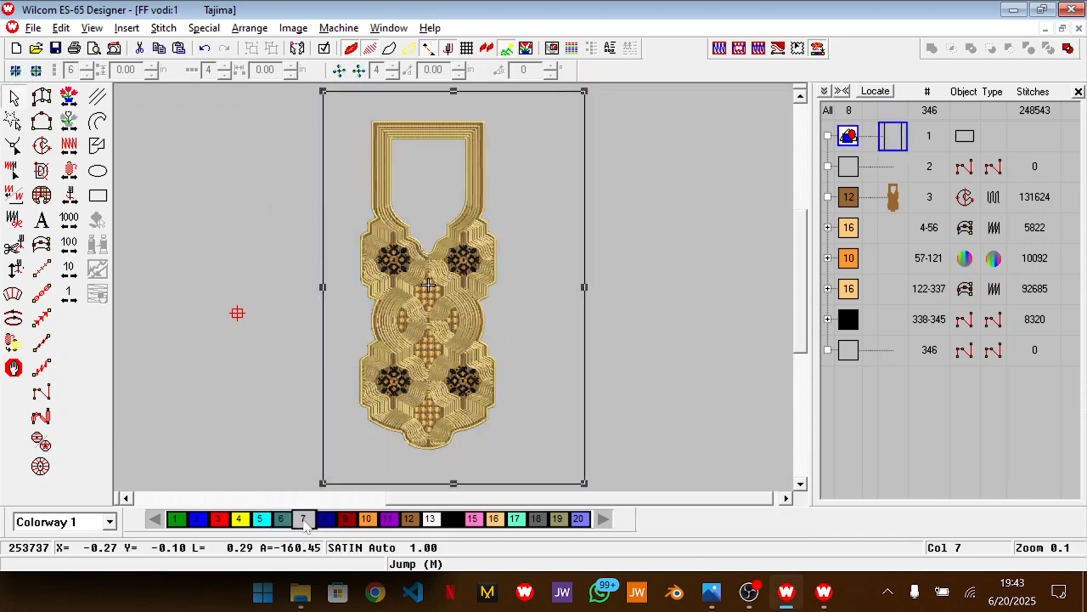
left_click(327, 519)
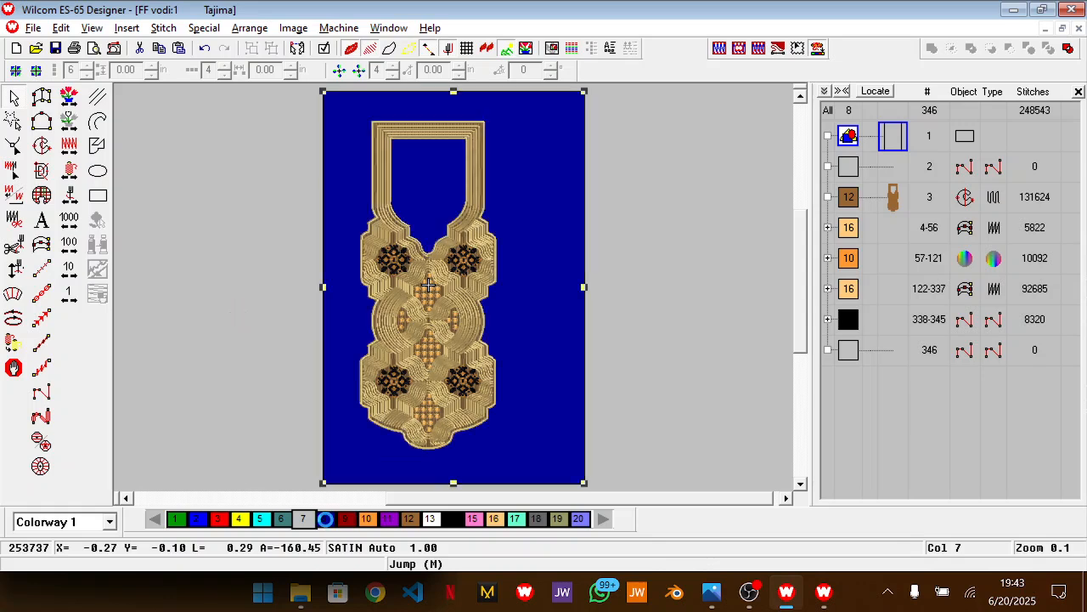
left_click(656, 351)
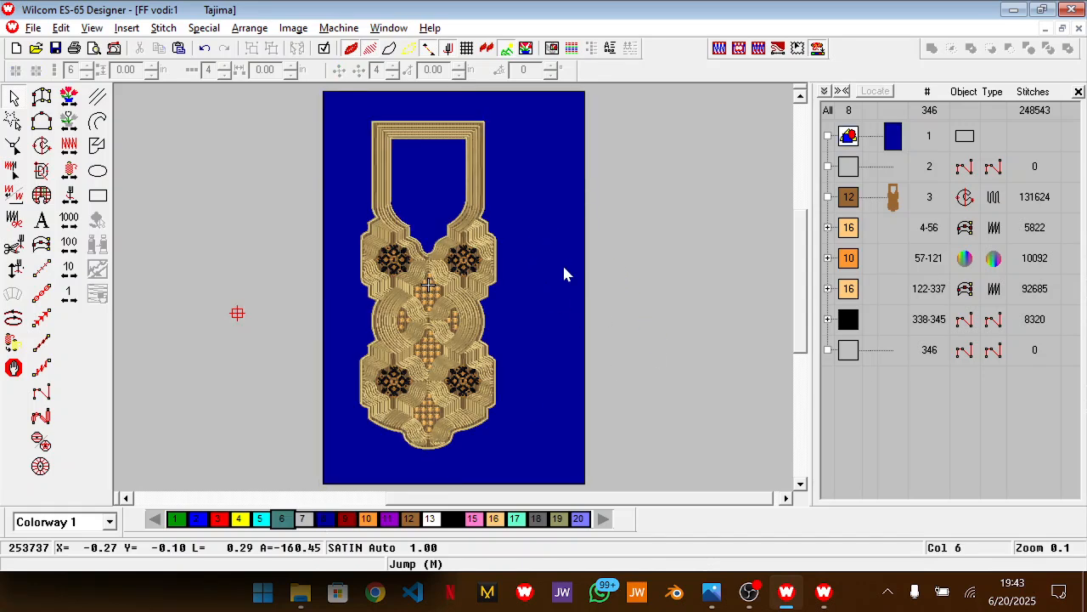
Open the lettering design text.EMB from the Wilcom designs folder
key("ctrl+o")
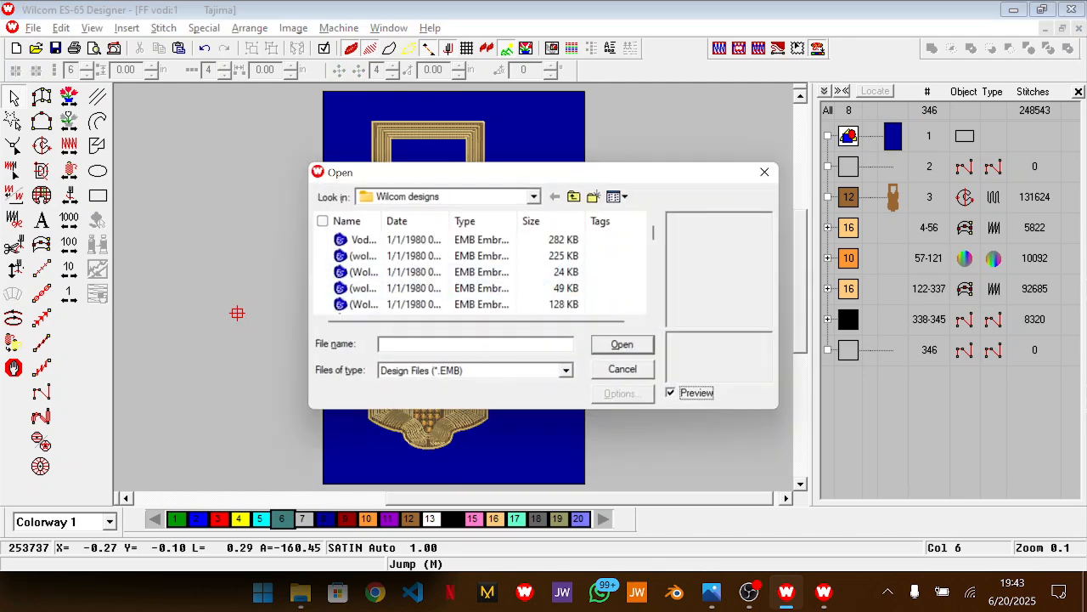
type("text")
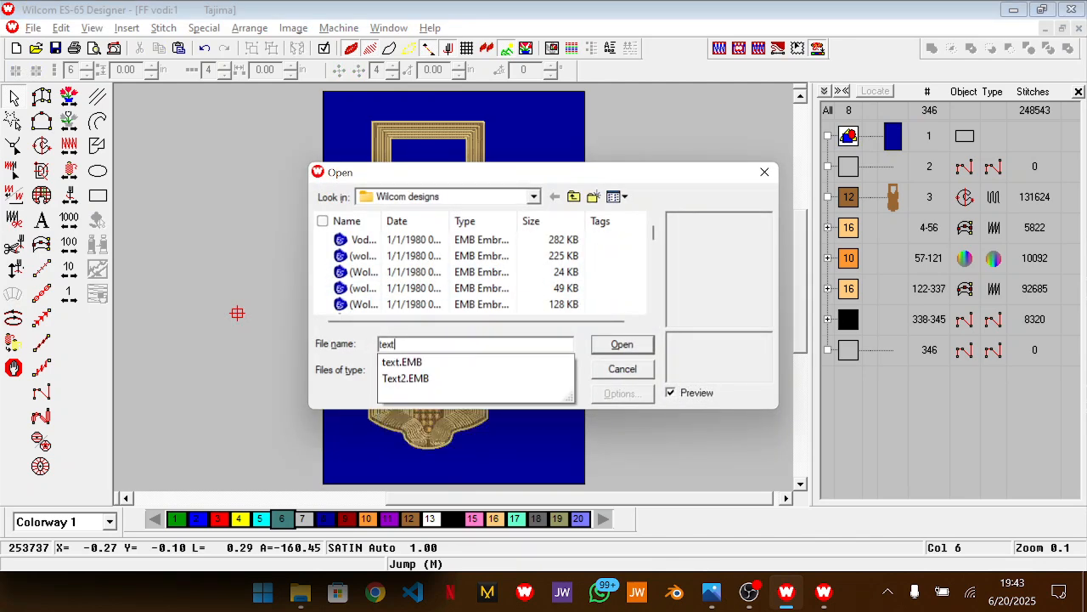
key("Down")
key("Return")
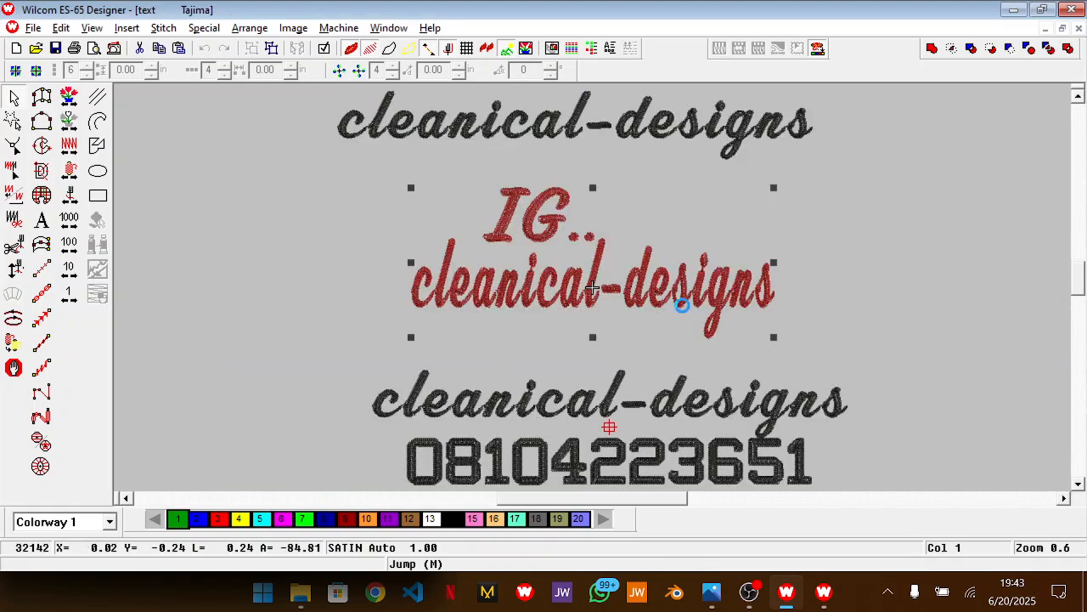
Paste the red "IG.. cleanical-designs" lettering into the neckline design and place it on the blue background right of the central circle
key("ctrl+Tab")
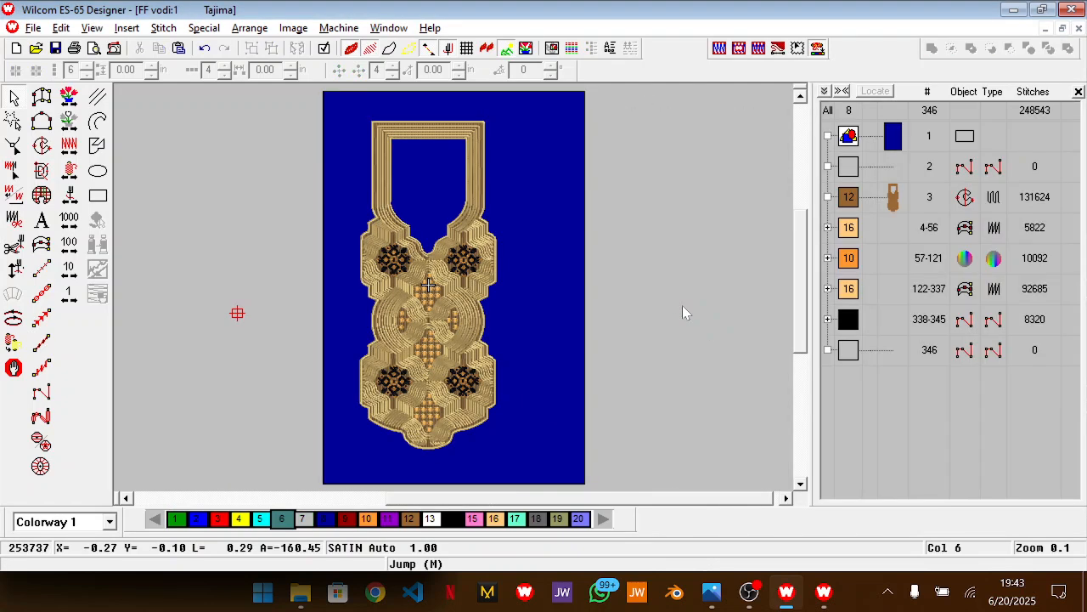
key("ctrl+v")
left_click_drag(476, 299, 530, 311)
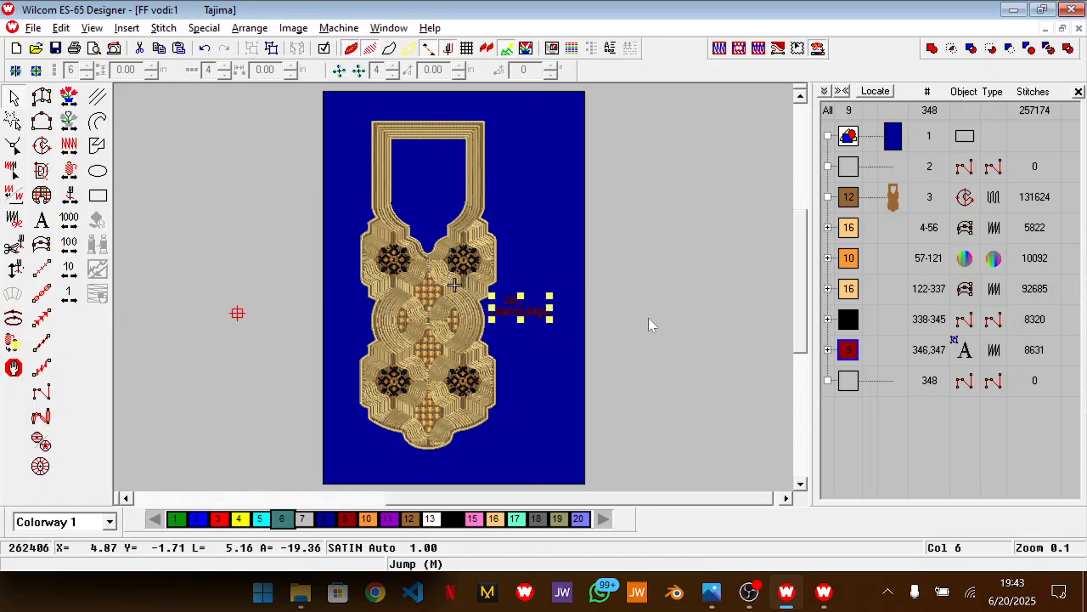
Shift the branding lettering slightly right of the neckline, try it in black, and recolour it with brown colour 12
left_click(456, 522)
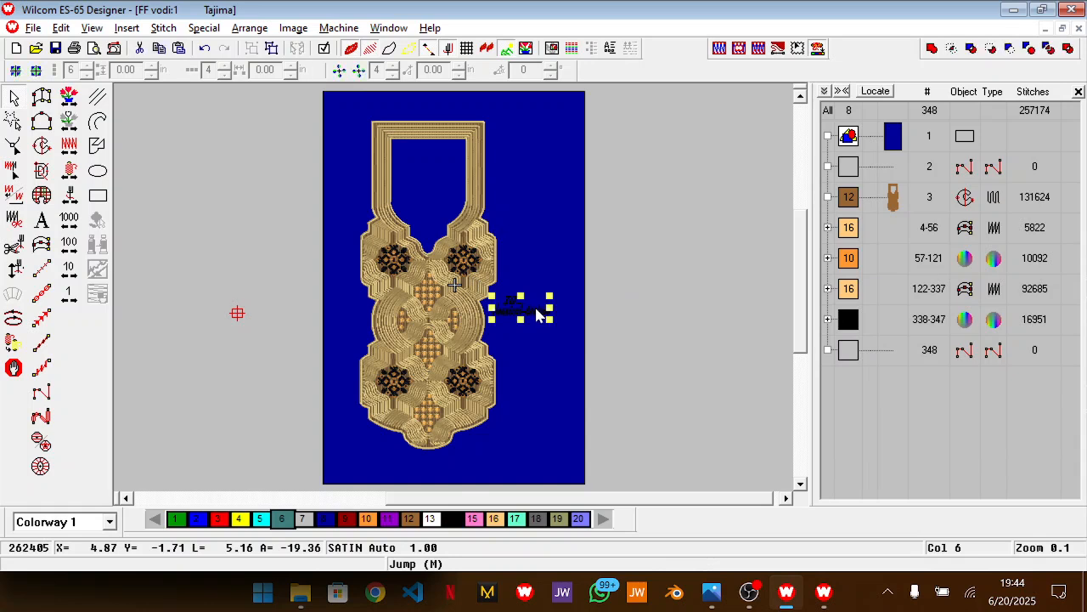
left_click_drag(544, 315, 553, 315)
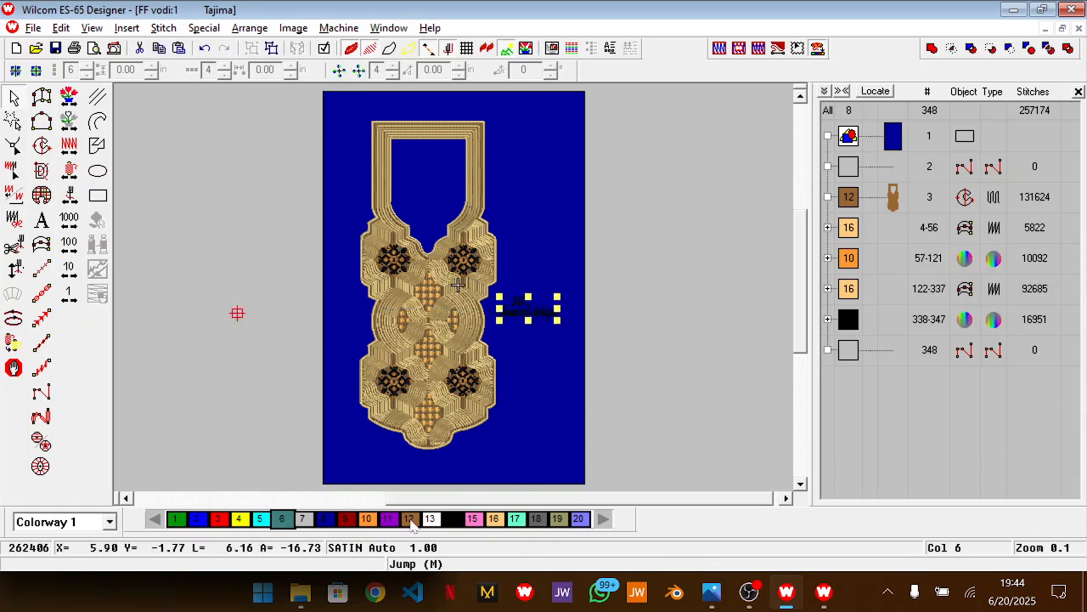
left_click(408, 518)
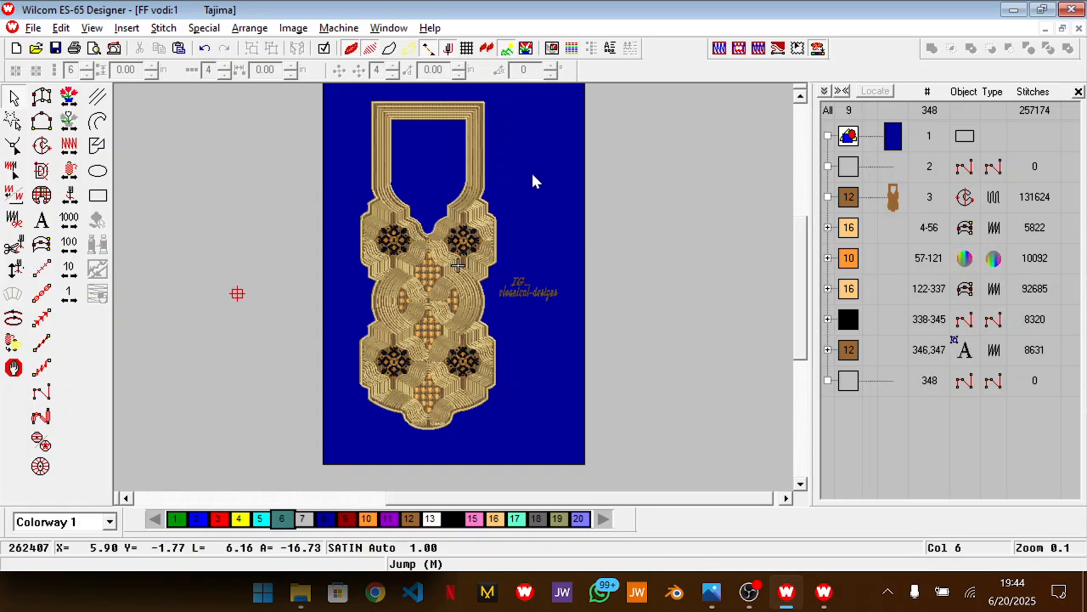
Try converting the dark blue background rectangle into a stitched Complex Fill object in teal colour 6
left_click(555, 172)
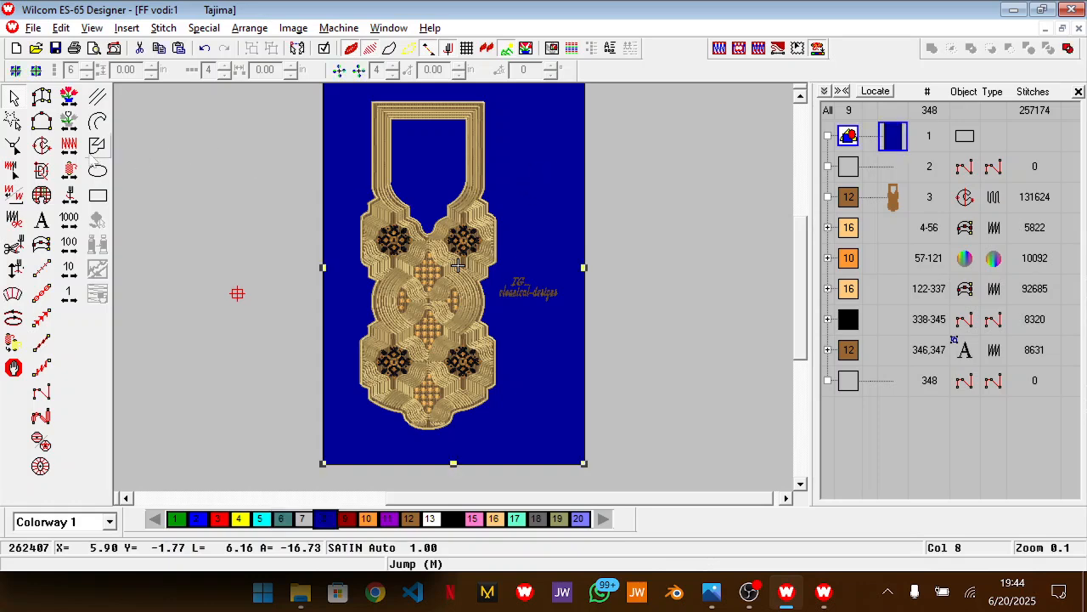
left_click(41, 146)
key("Return")
key("Return")
key("Return")
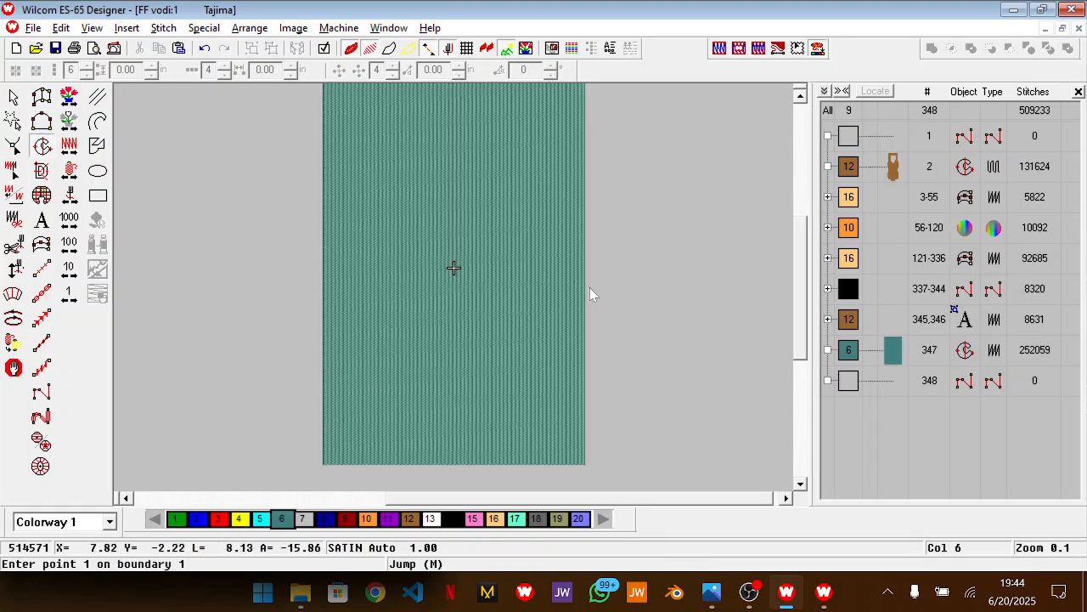
key("Escape")
Resequence the teal background fill before object 1 and recolour it with dark blue colour 8
left_click(890, 349)
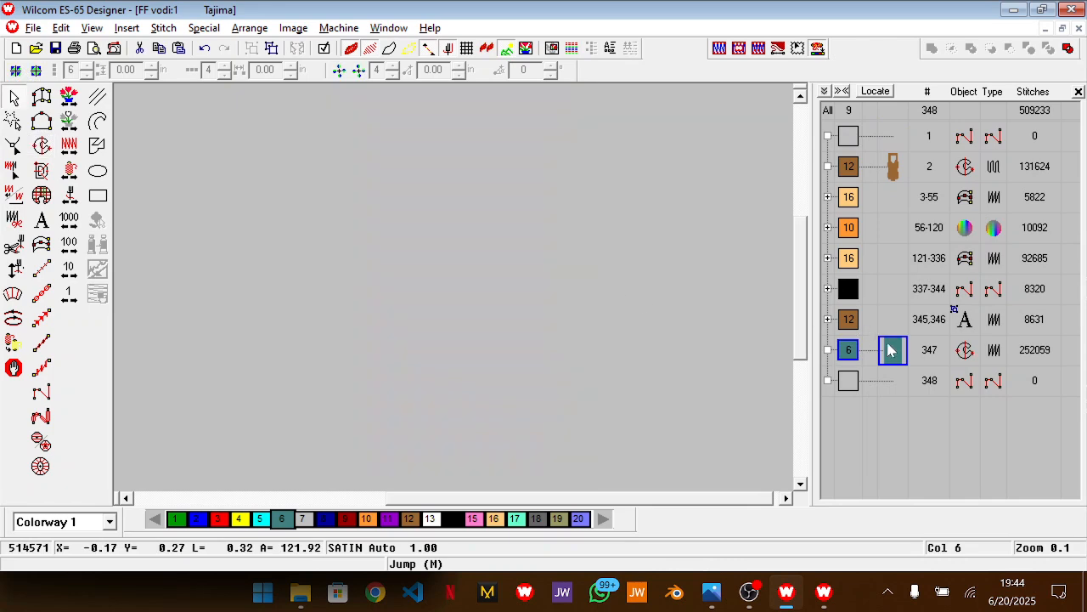
right_click(891, 350)
left_click(965, 520)
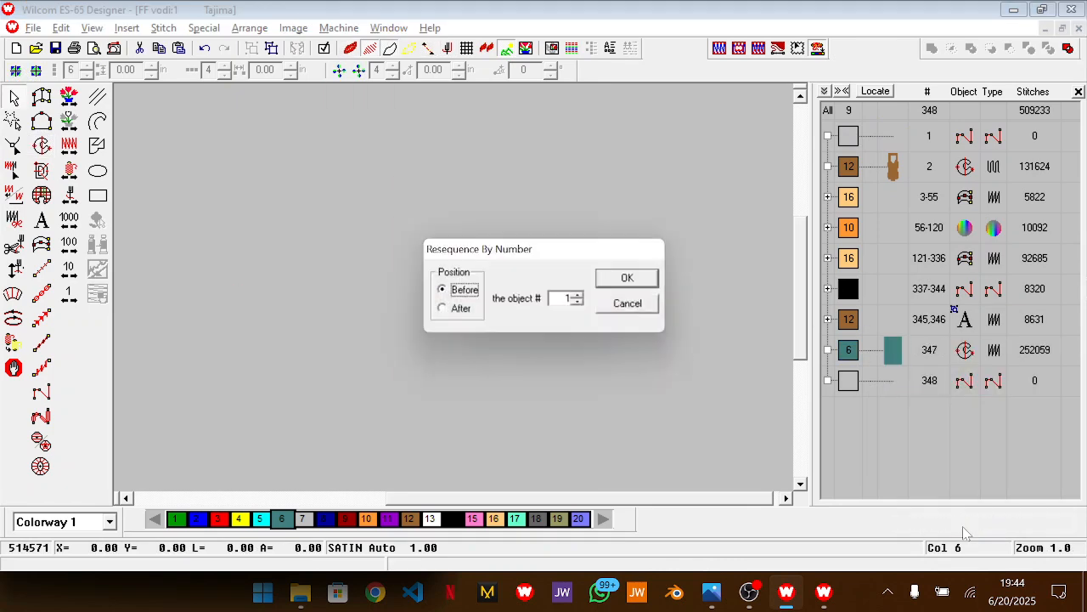
key("Return")
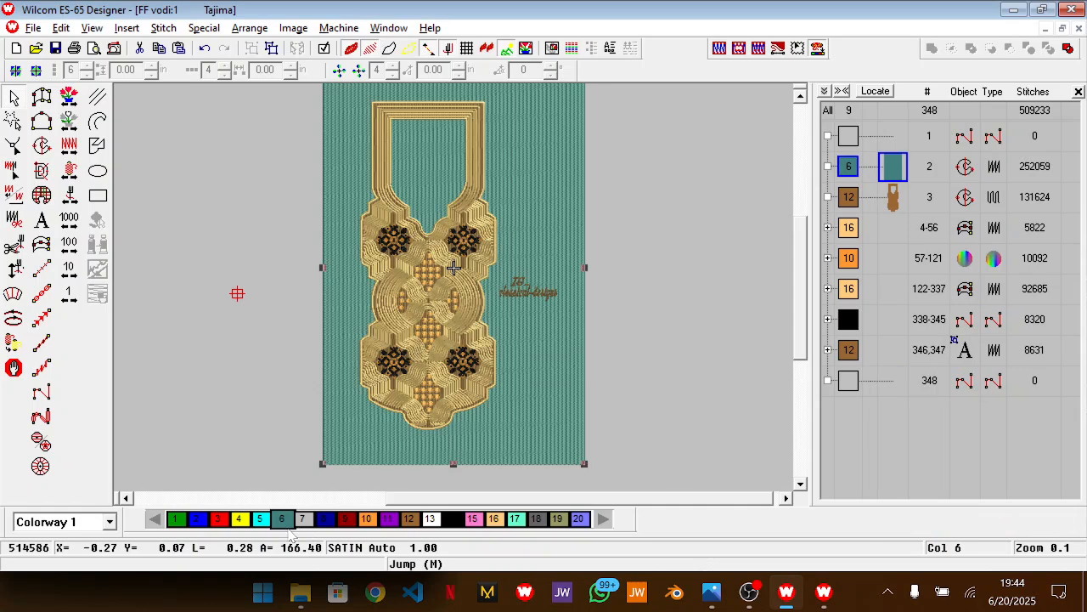
left_click(324, 519)
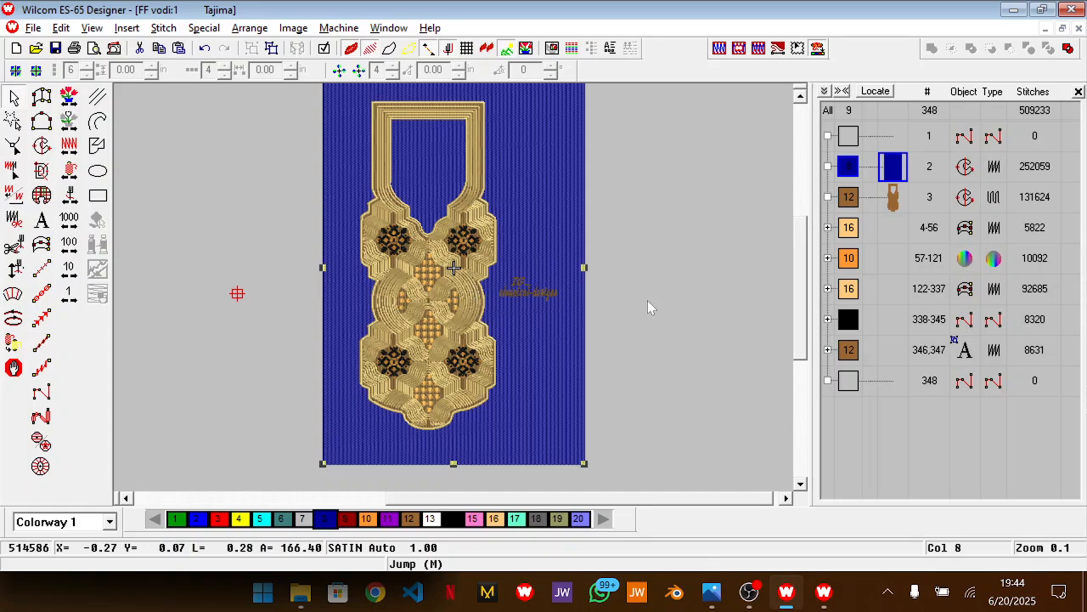
Undo the stitched background fill to return to the plain dark blue rectangle
key("ctrl+z")
key("ctrl+z")
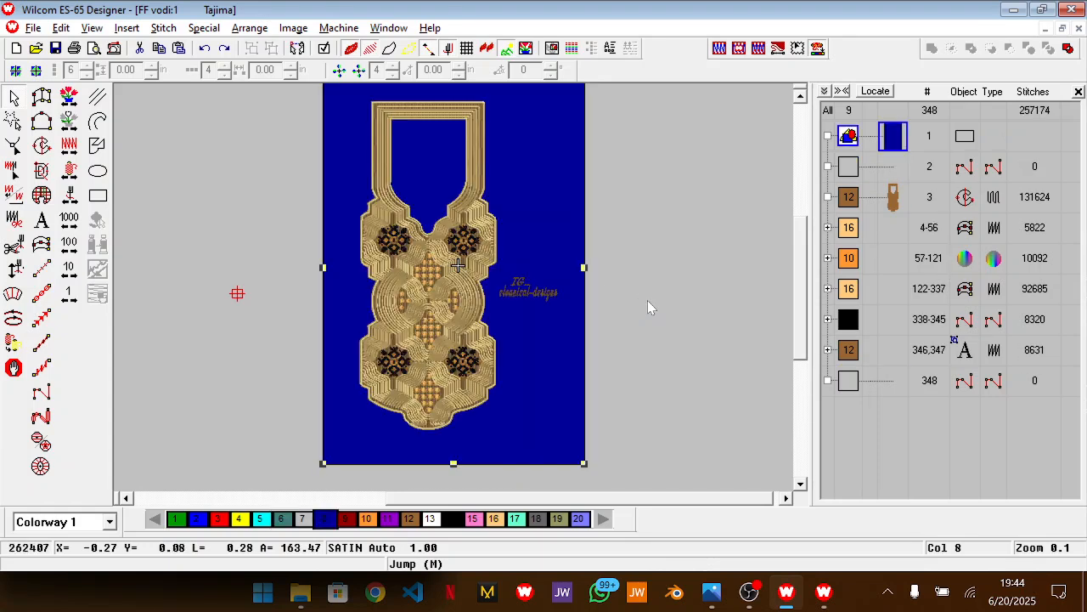
Capture the design as a bitmap and save it as the PNG file FF vodi in the Wilcom designs folder
left_click(33, 28)
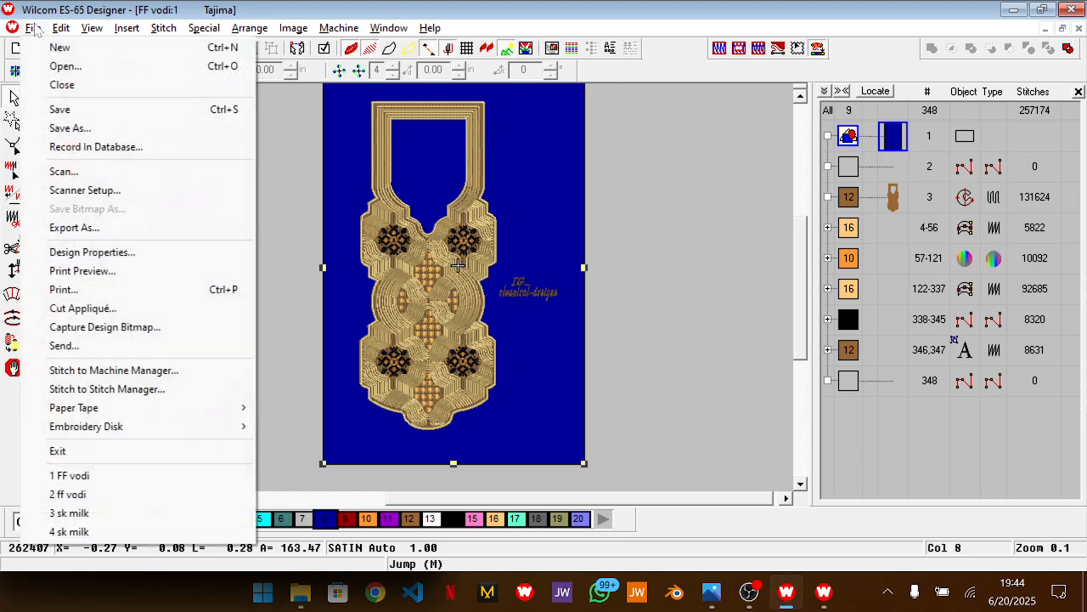
left_click(133, 327)
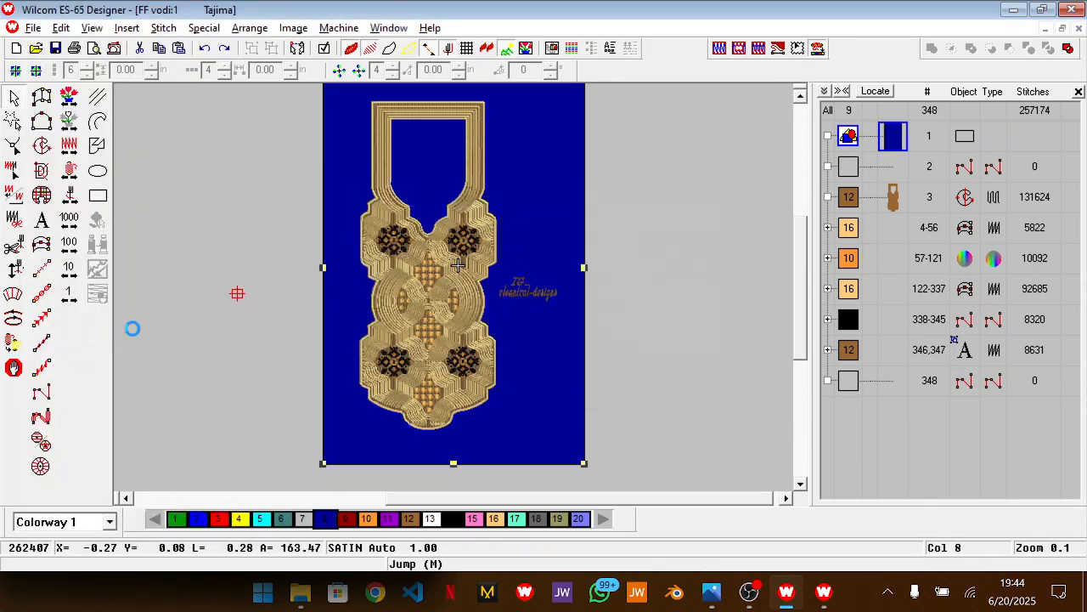
left_click(662, 355)
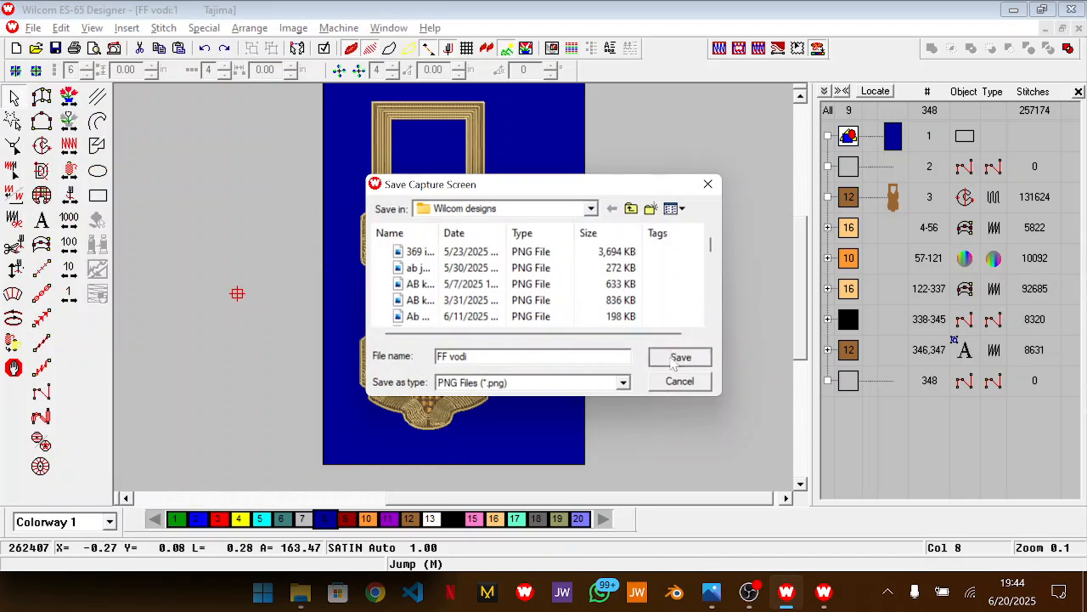
Delete the branding lettering and the dark blue background rectangle from the neckline design
left_click(530, 299)
left_click(548, 319, "ctrl")
key("Delete")
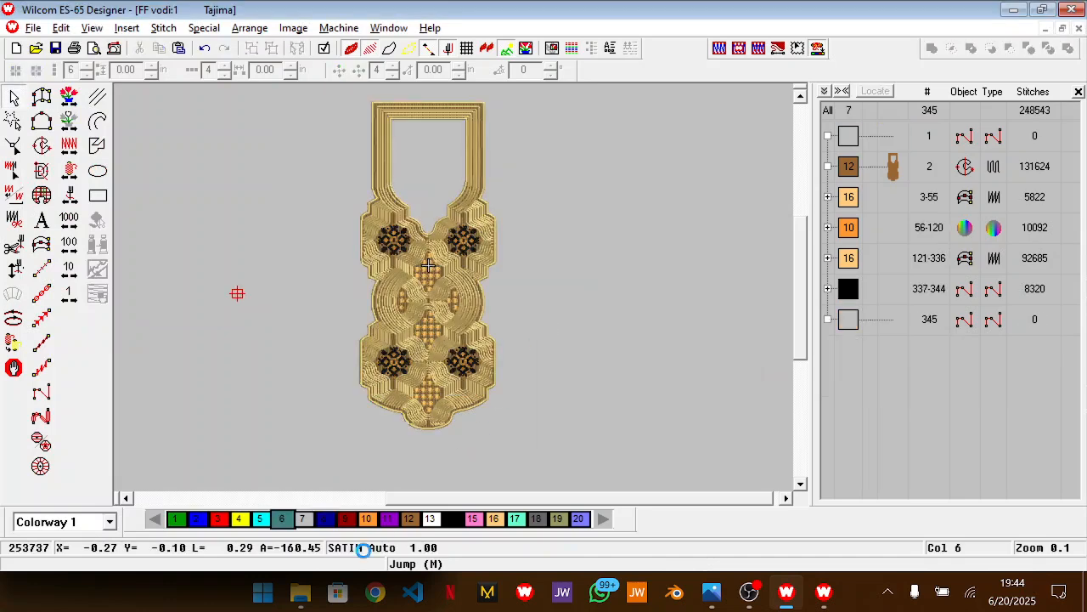
Switch to File Explorer and open the recent PNG file FF vodi in a maximised Photos window
mouse_move(300, 593)
left_click(248, 525)
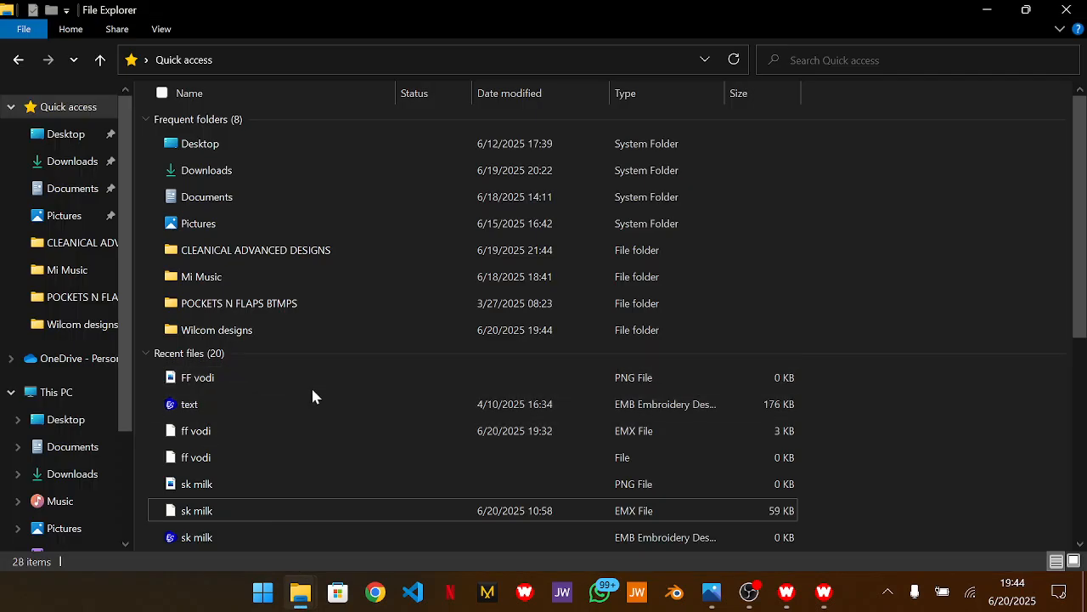
left_click(385, 377)
double_click(385, 377)
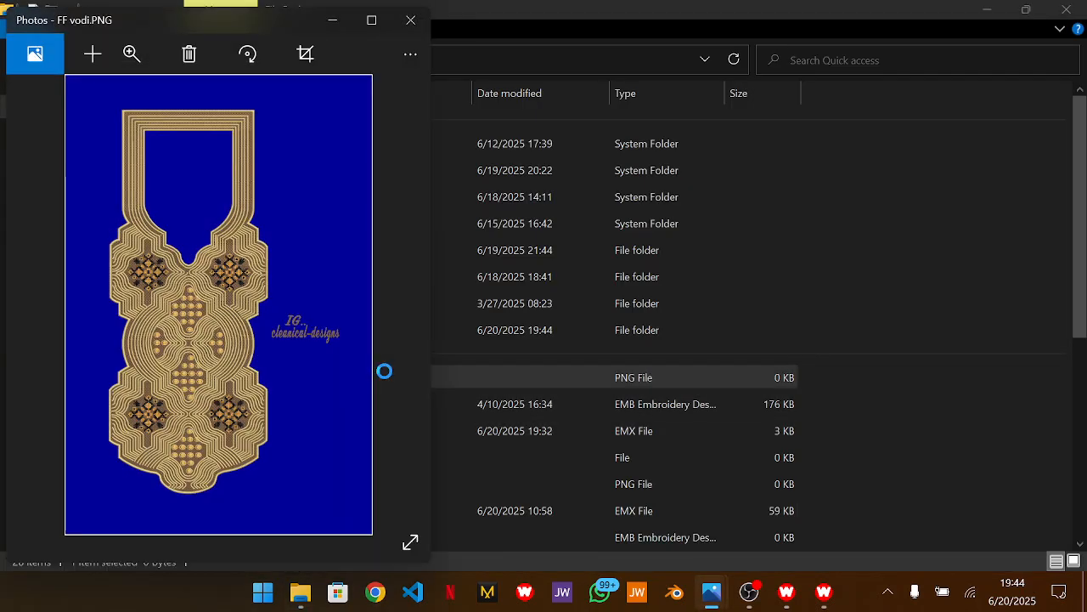
left_click(372, 21)
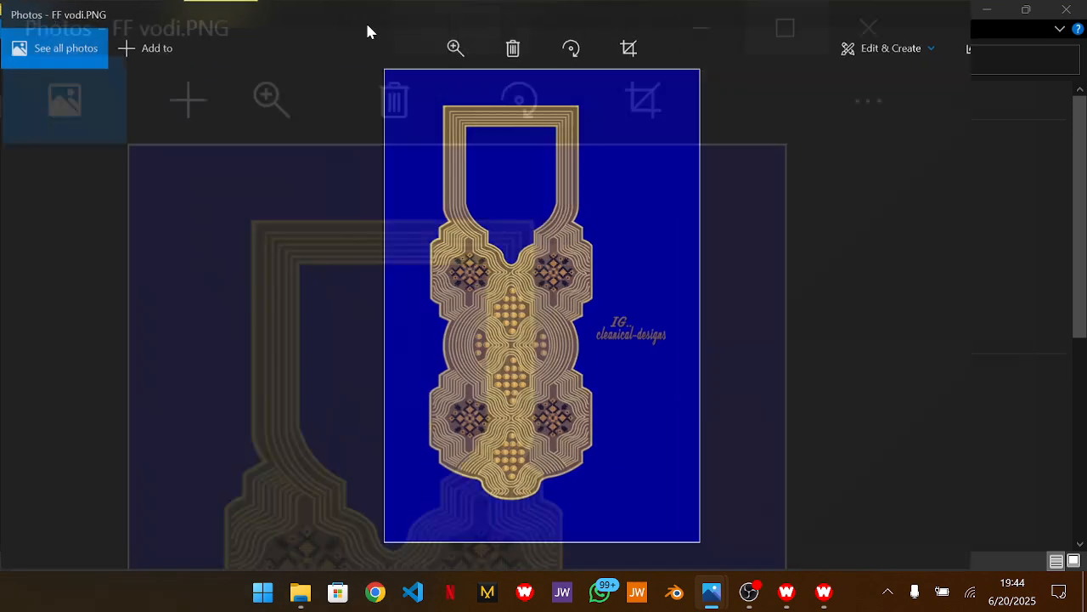
Examine the stitch detail and lettering across the captured neckline image, and put the Photos window away
scroll(535, 339, "up", 4)
left_click_drag(586, 265, 569, 454)
scroll(569, 454, "down", 3)
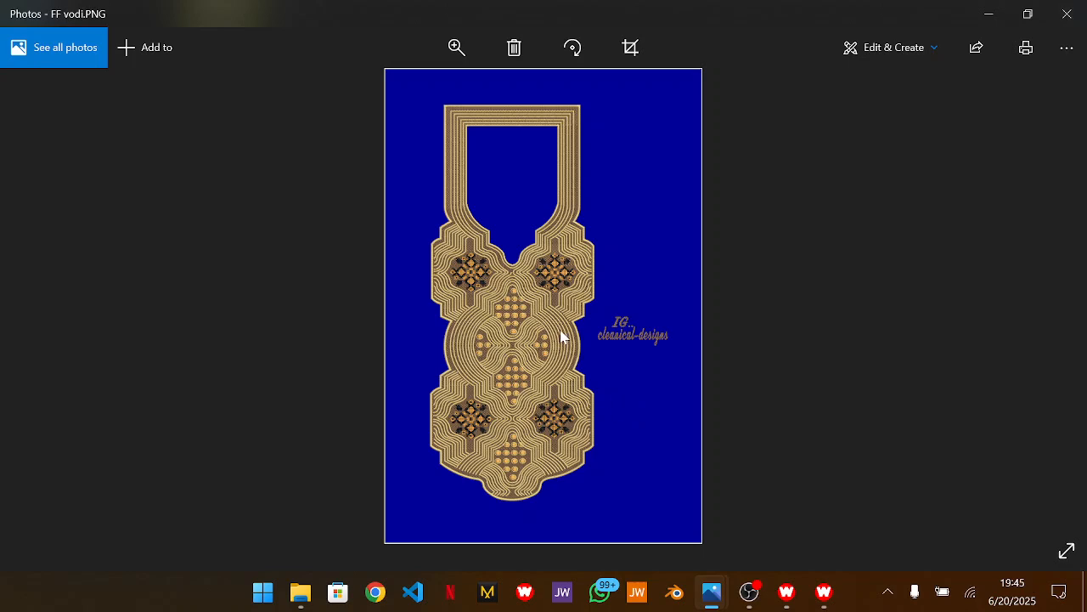
scroll(561, 334, "up", 2)
scroll(561, 336, "down", 2)
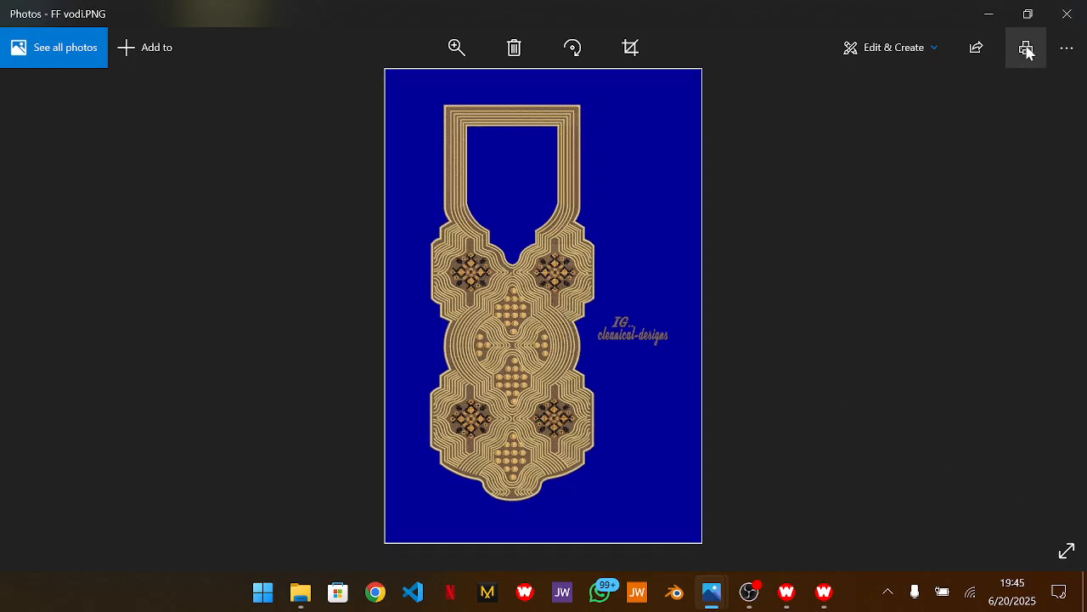
left_click(1015, 17)
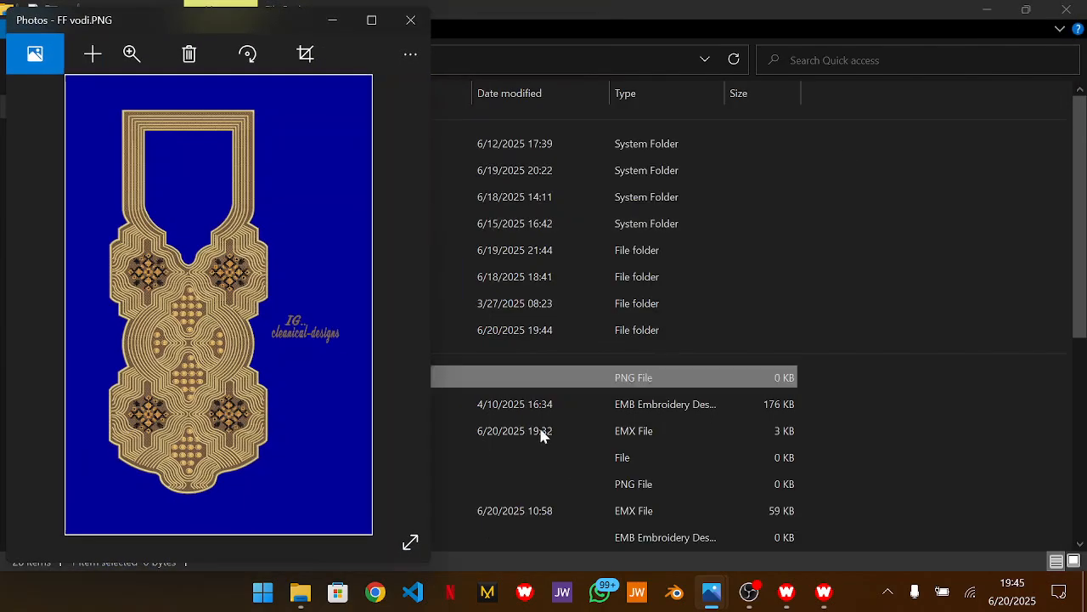
left_click(745, 606)
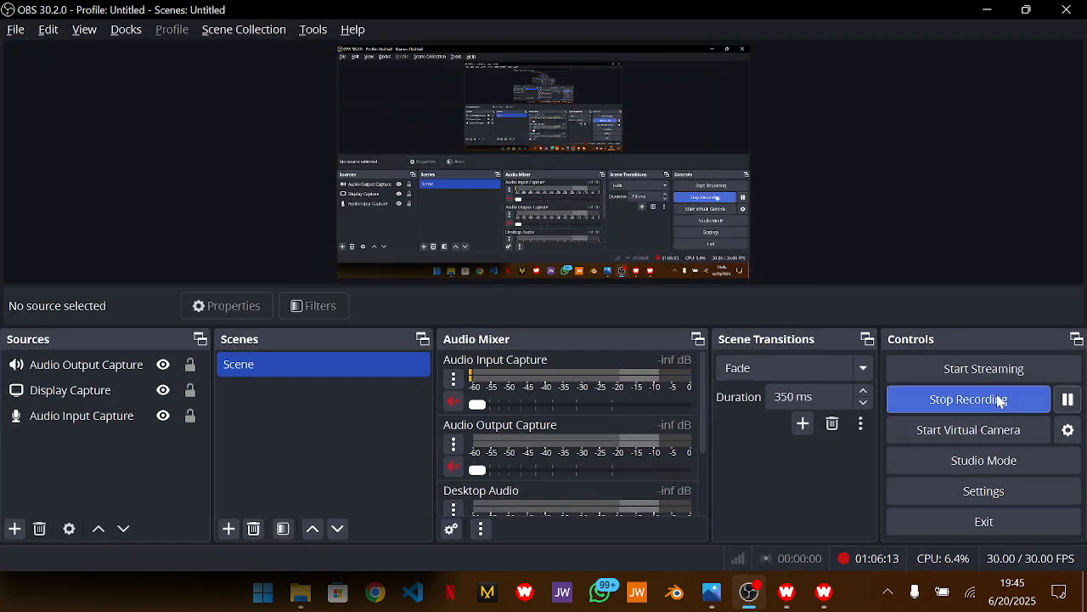